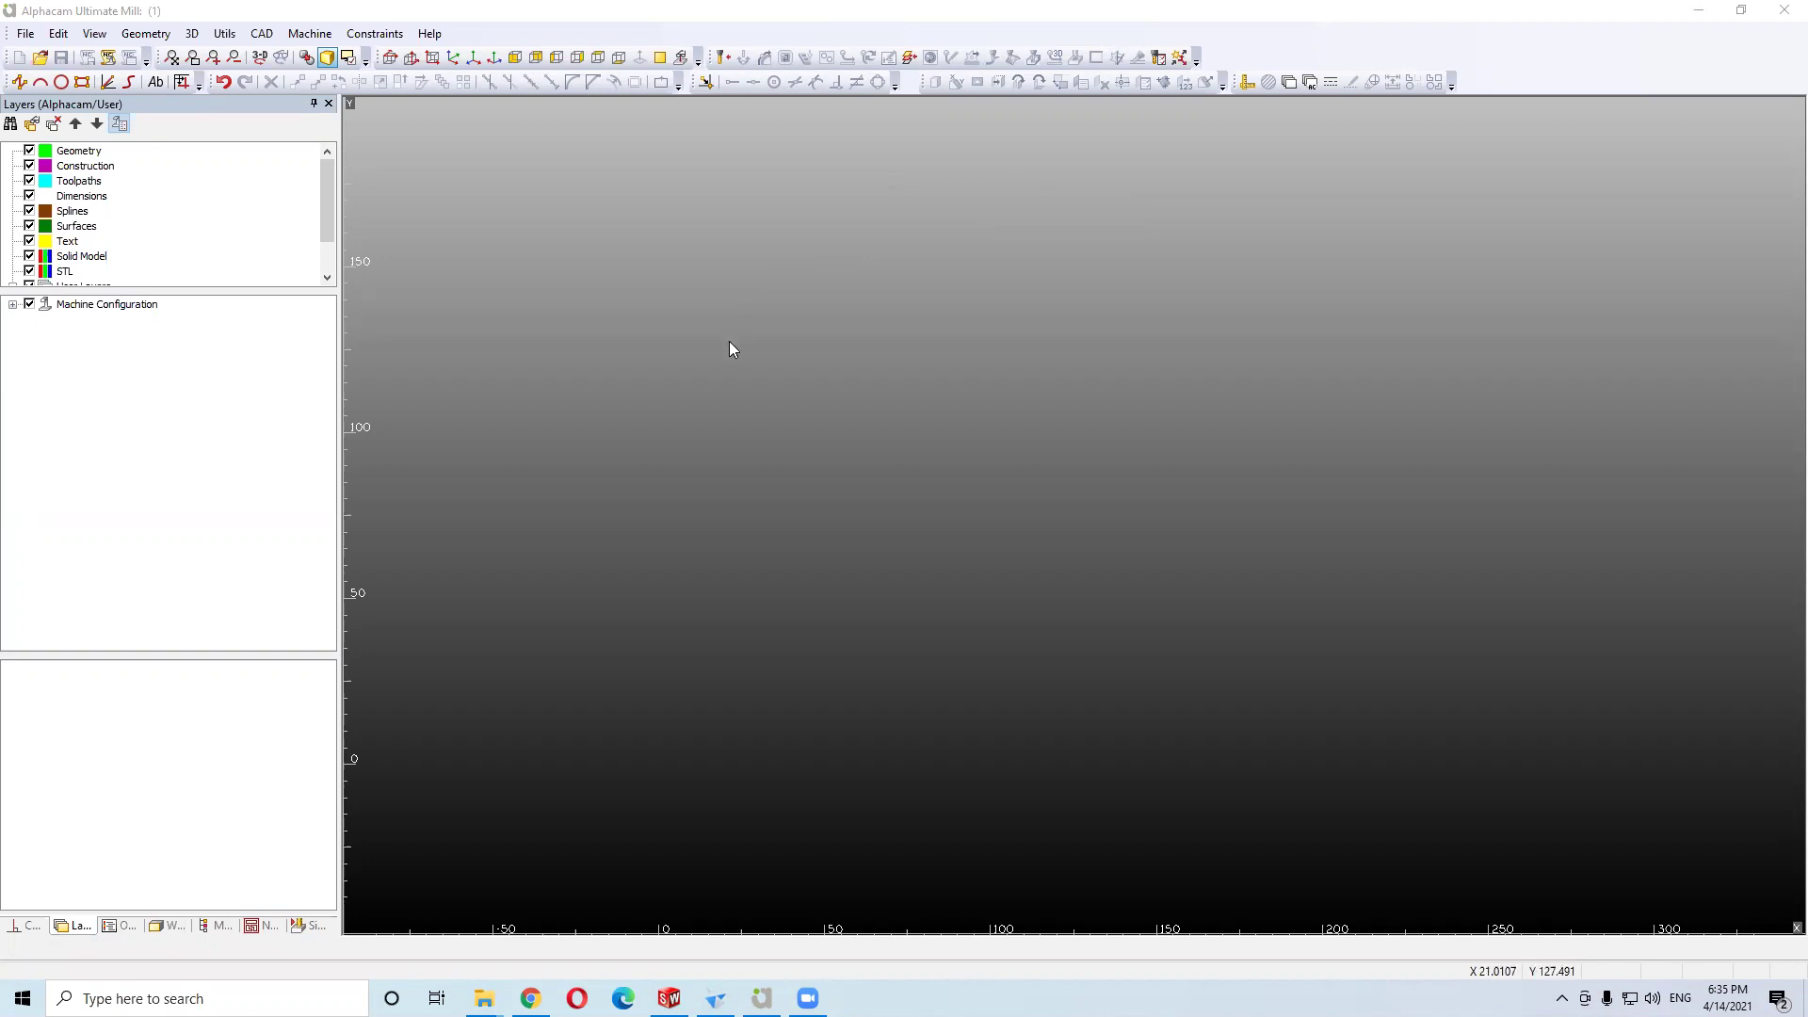
pyautogui.click(328, 35)
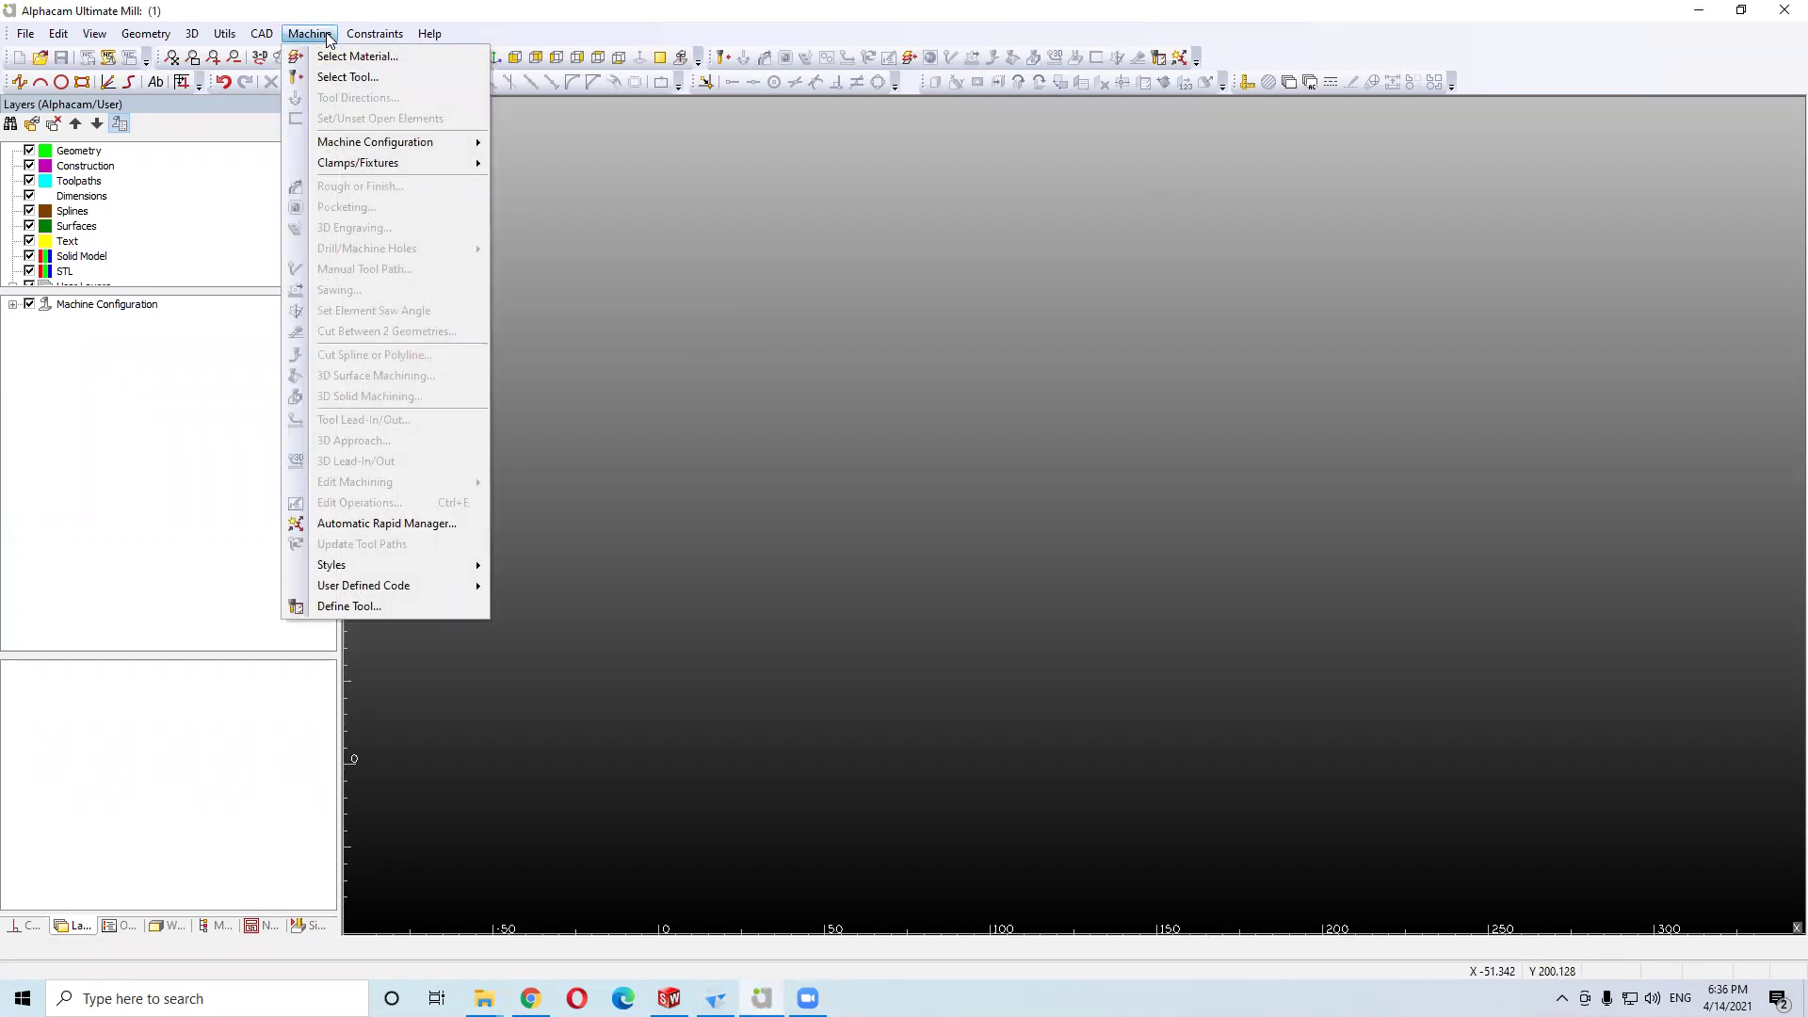
pyautogui.click(597, 251)
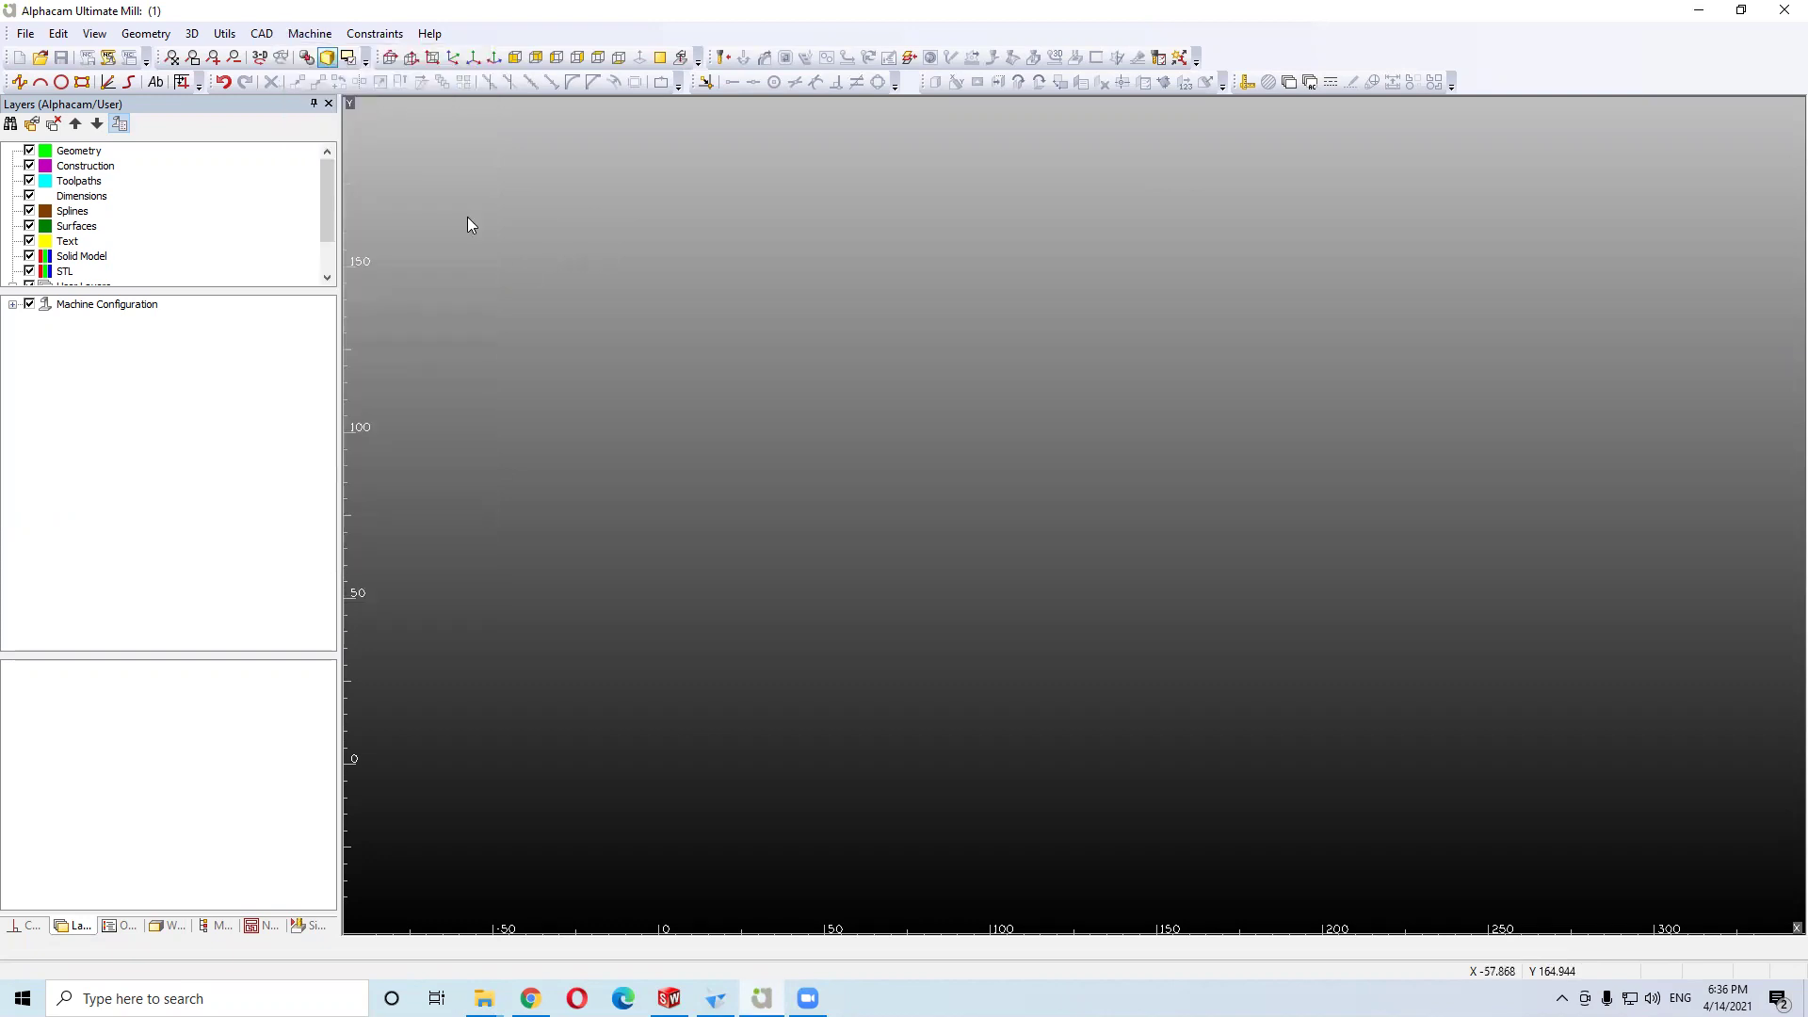
pyautogui.moveTo(329, 236); pyautogui.dragTo(328, 235)
pyautogui.click(310, 33)
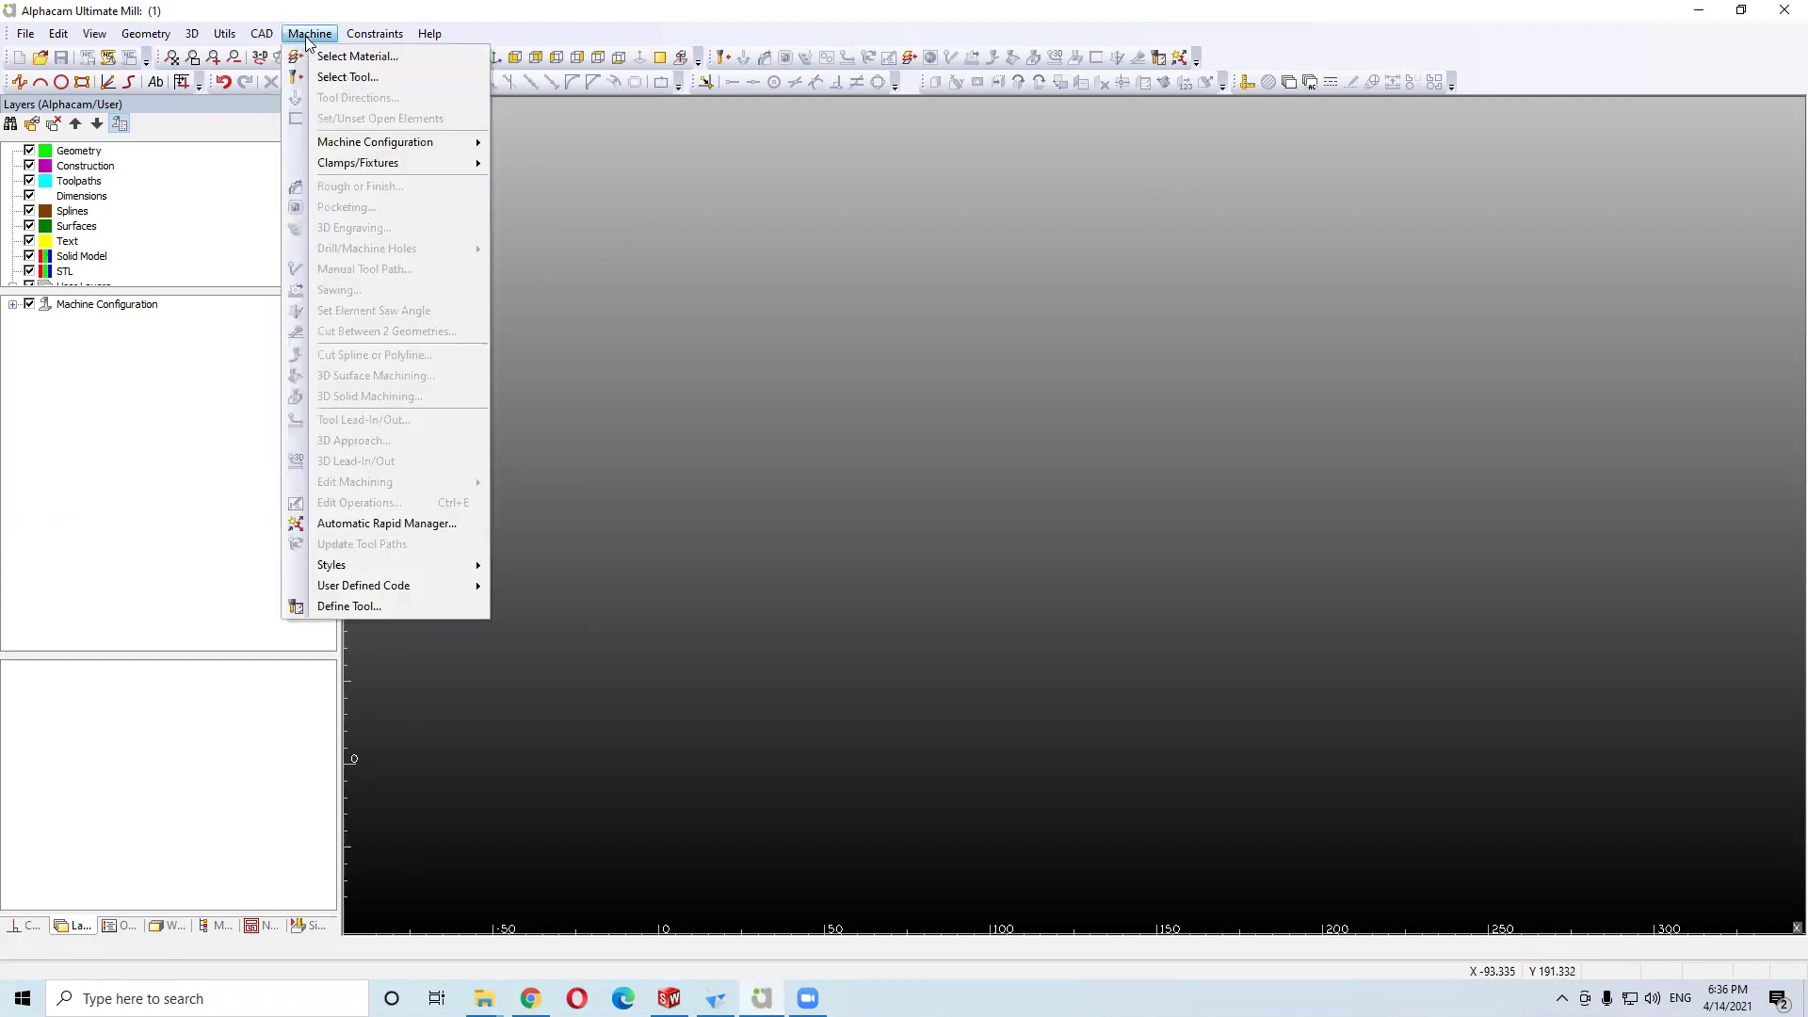
pyautogui.click(590, 382)
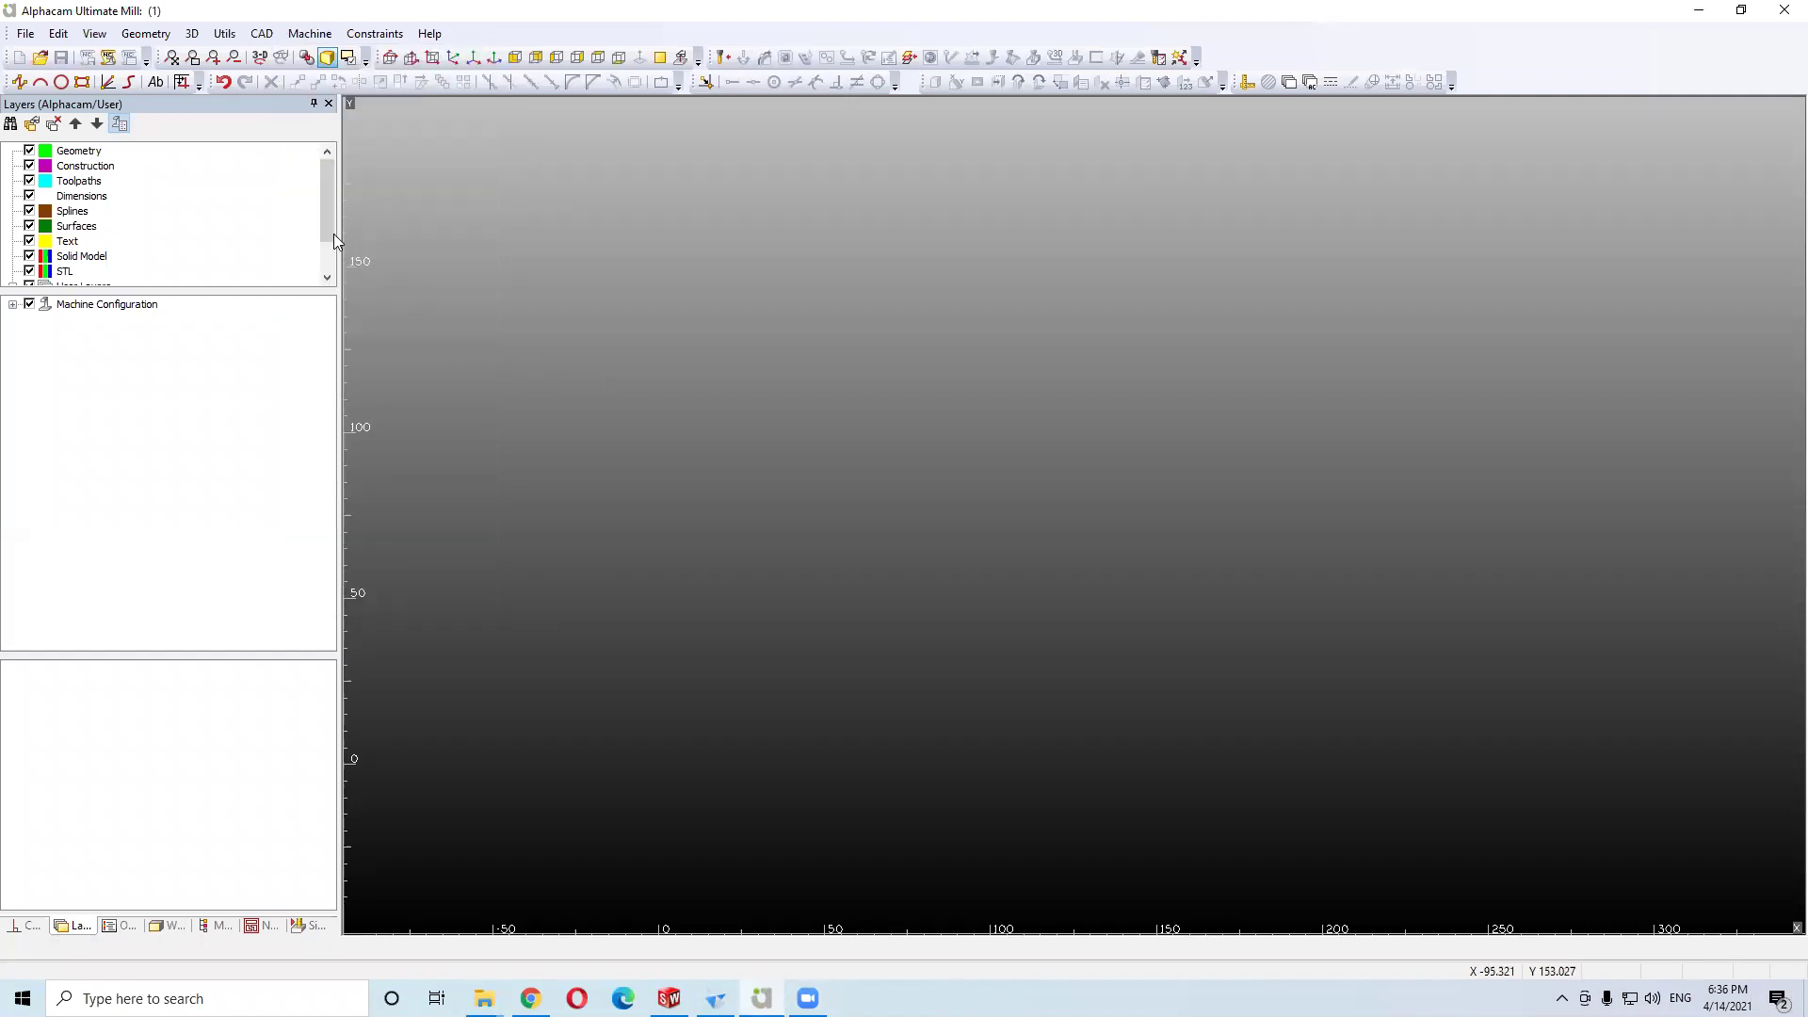
pyautogui.moveTo(330, 218); pyautogui.dragTo(328, 235)
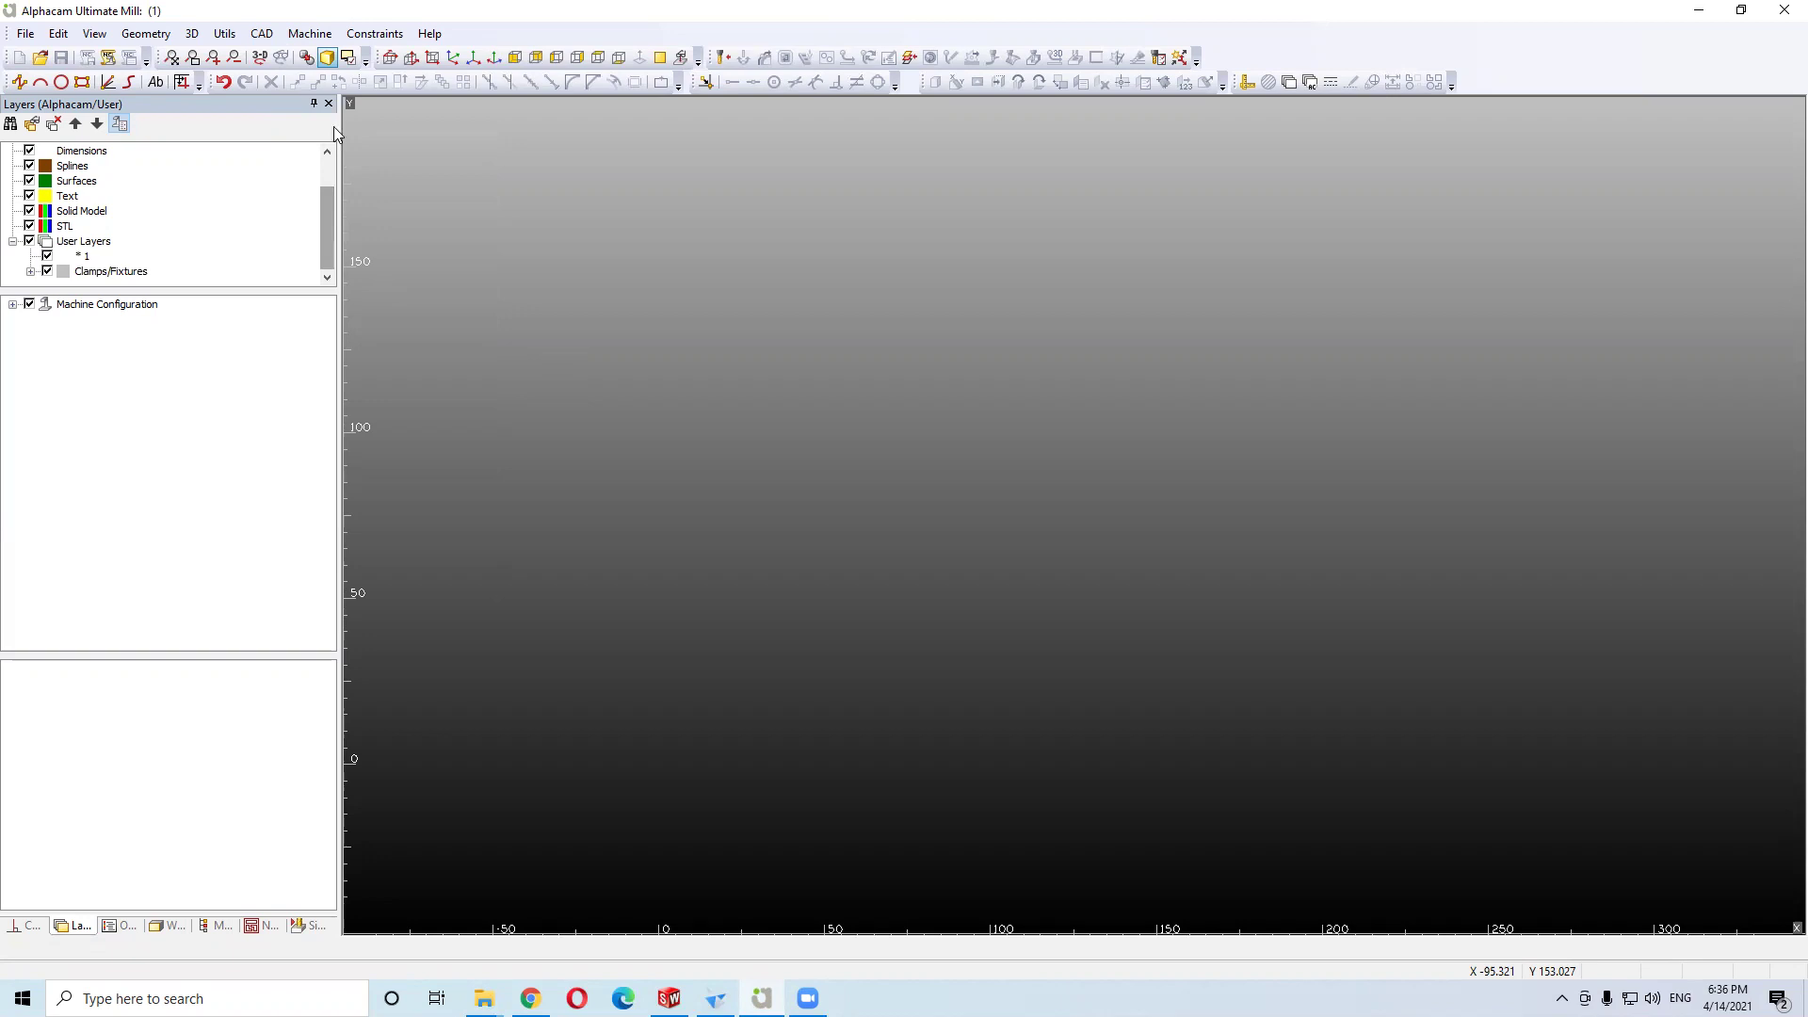
pyautogui.click(310, 33)
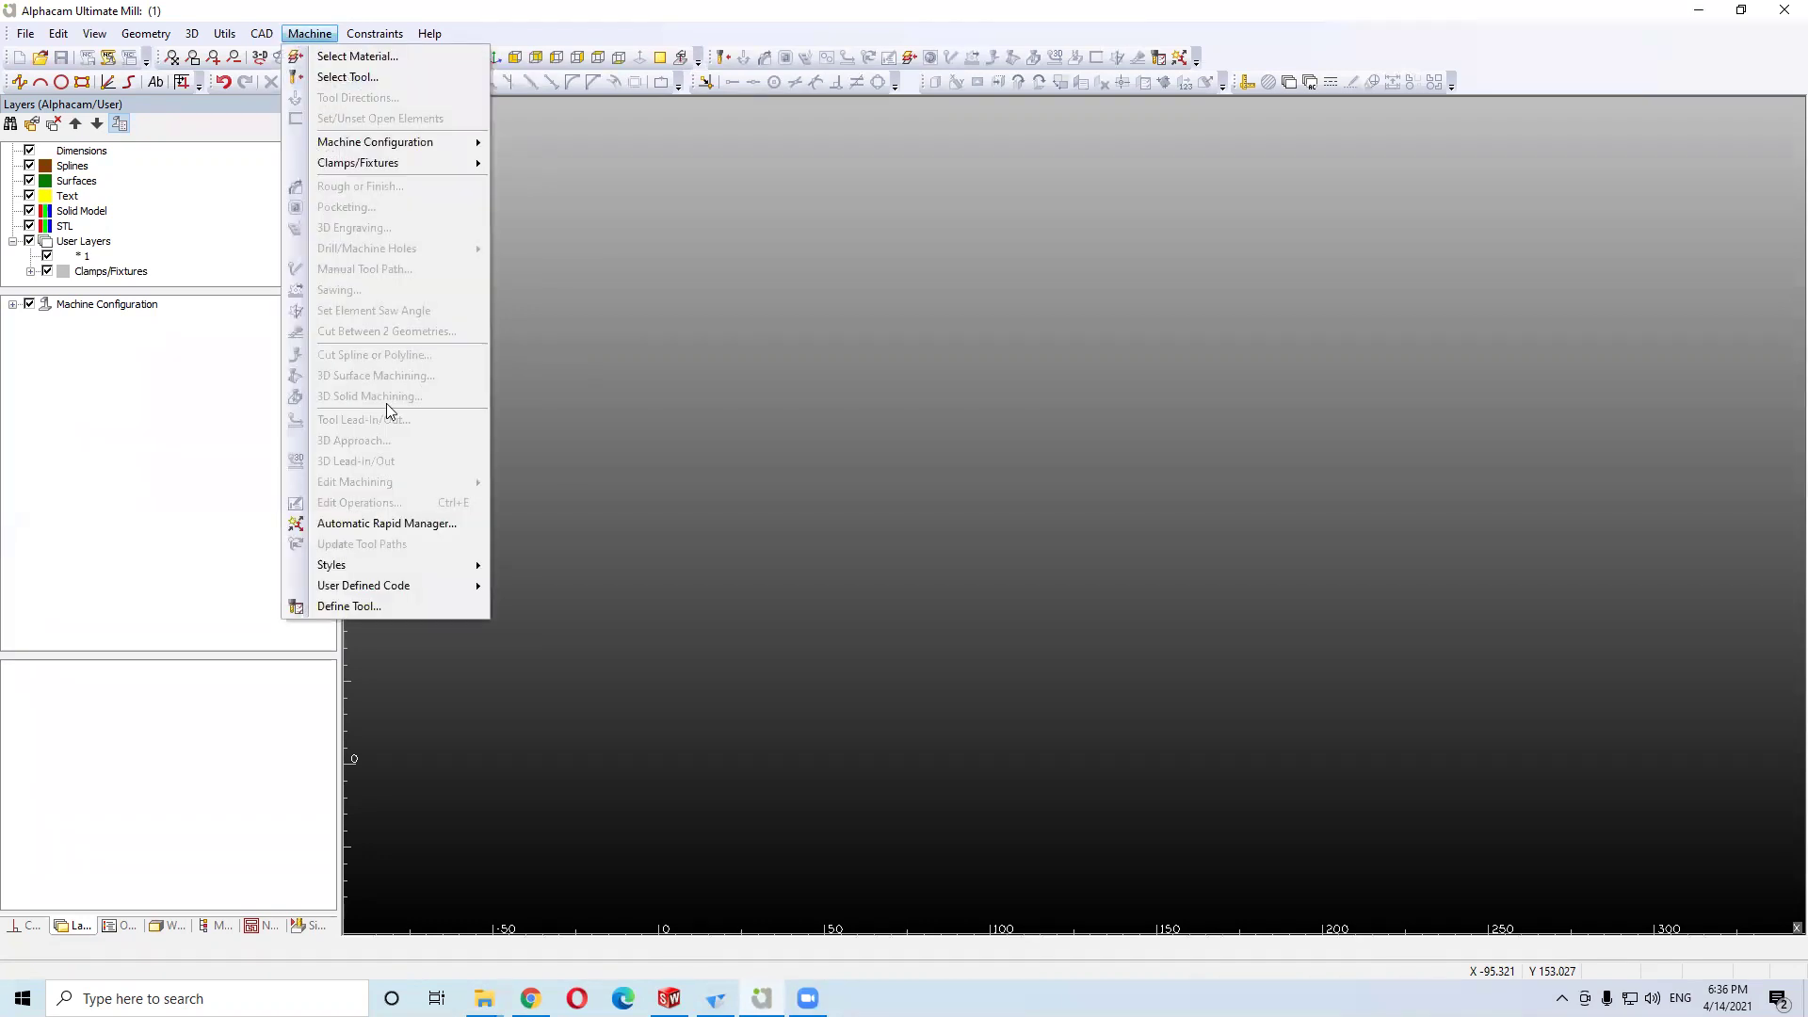
pyautogui.click(595, 400)
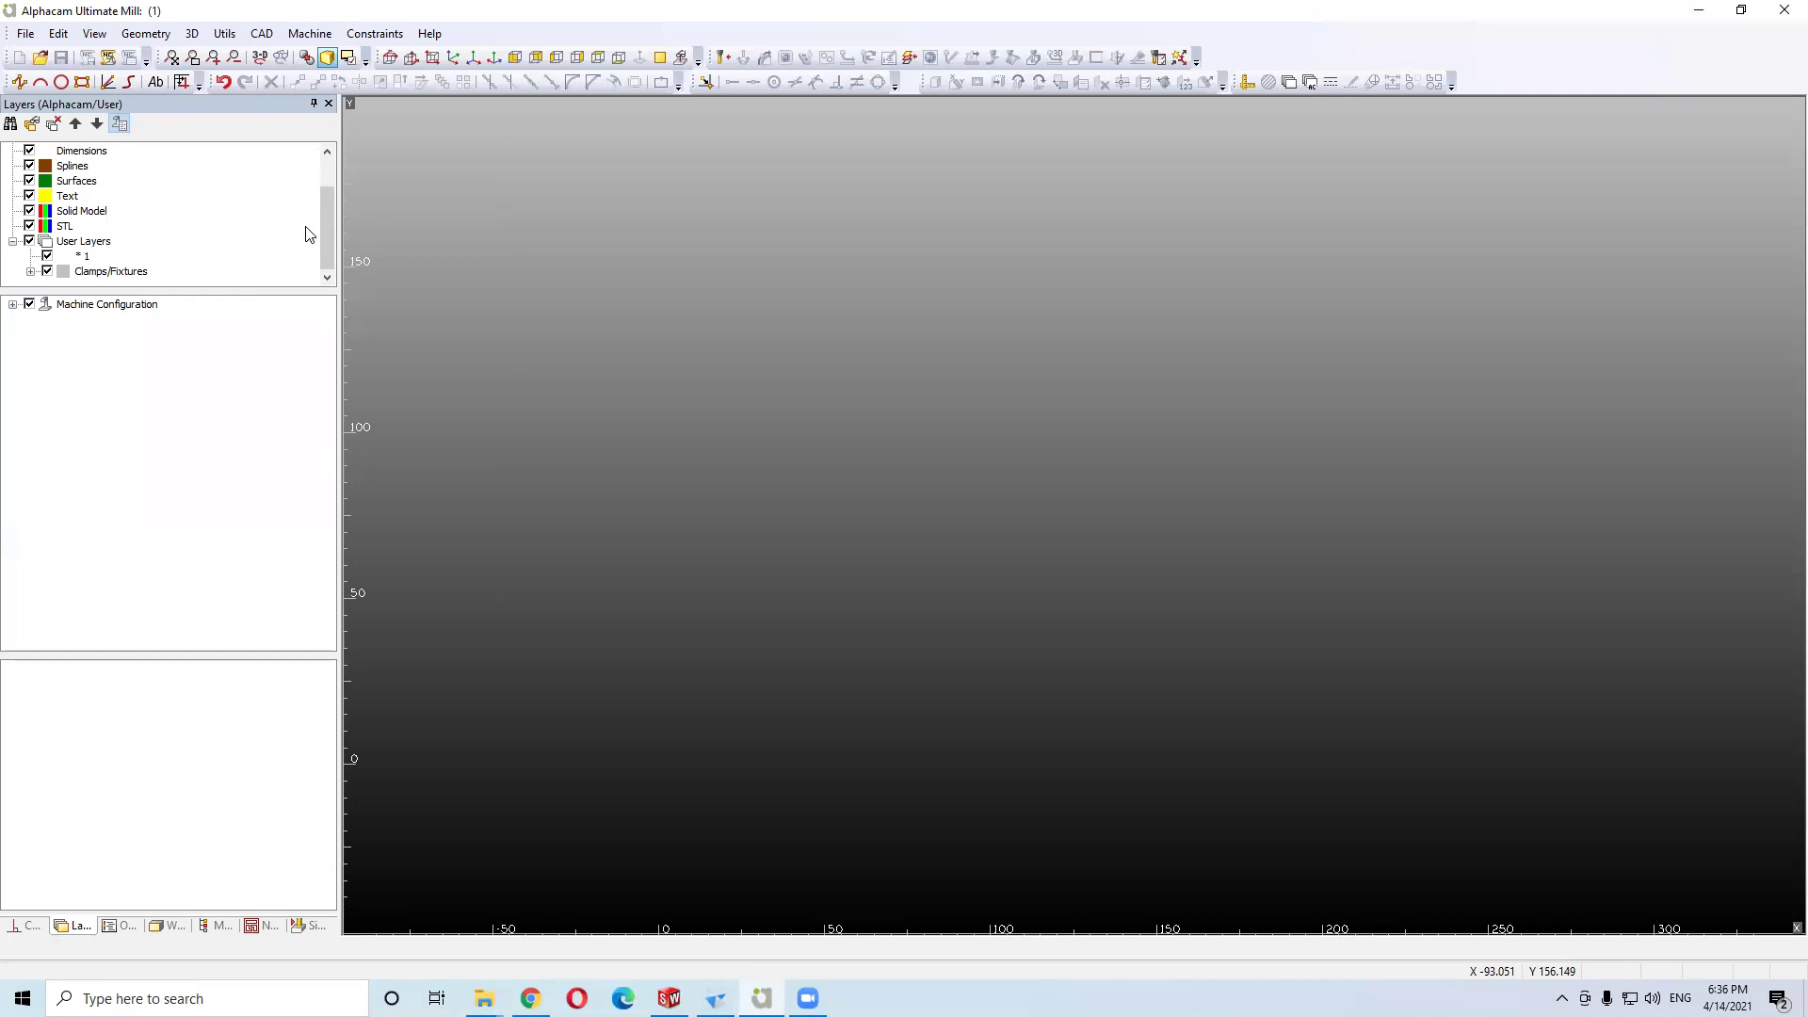
pyautogui.click(375, 34)
pyautogui.moveTo(324, 36)
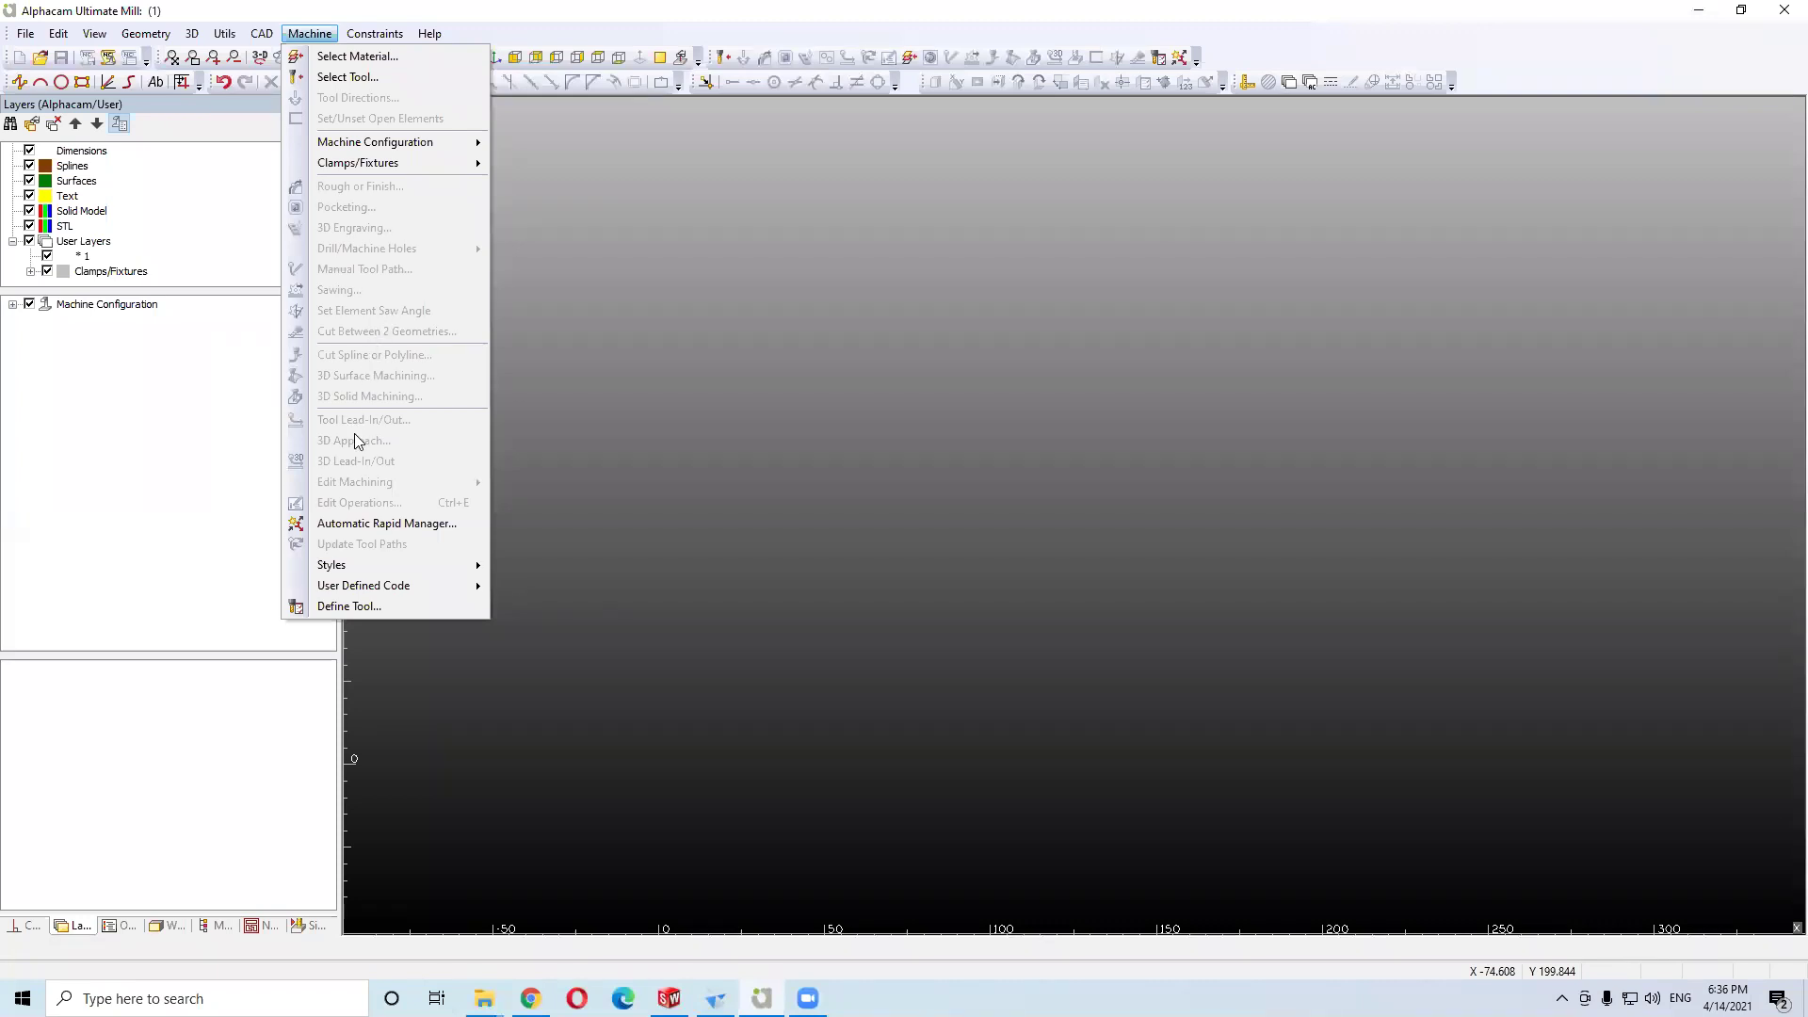
pyautogui.moveTo(348, 568)
pyautogui.click(267, 33)
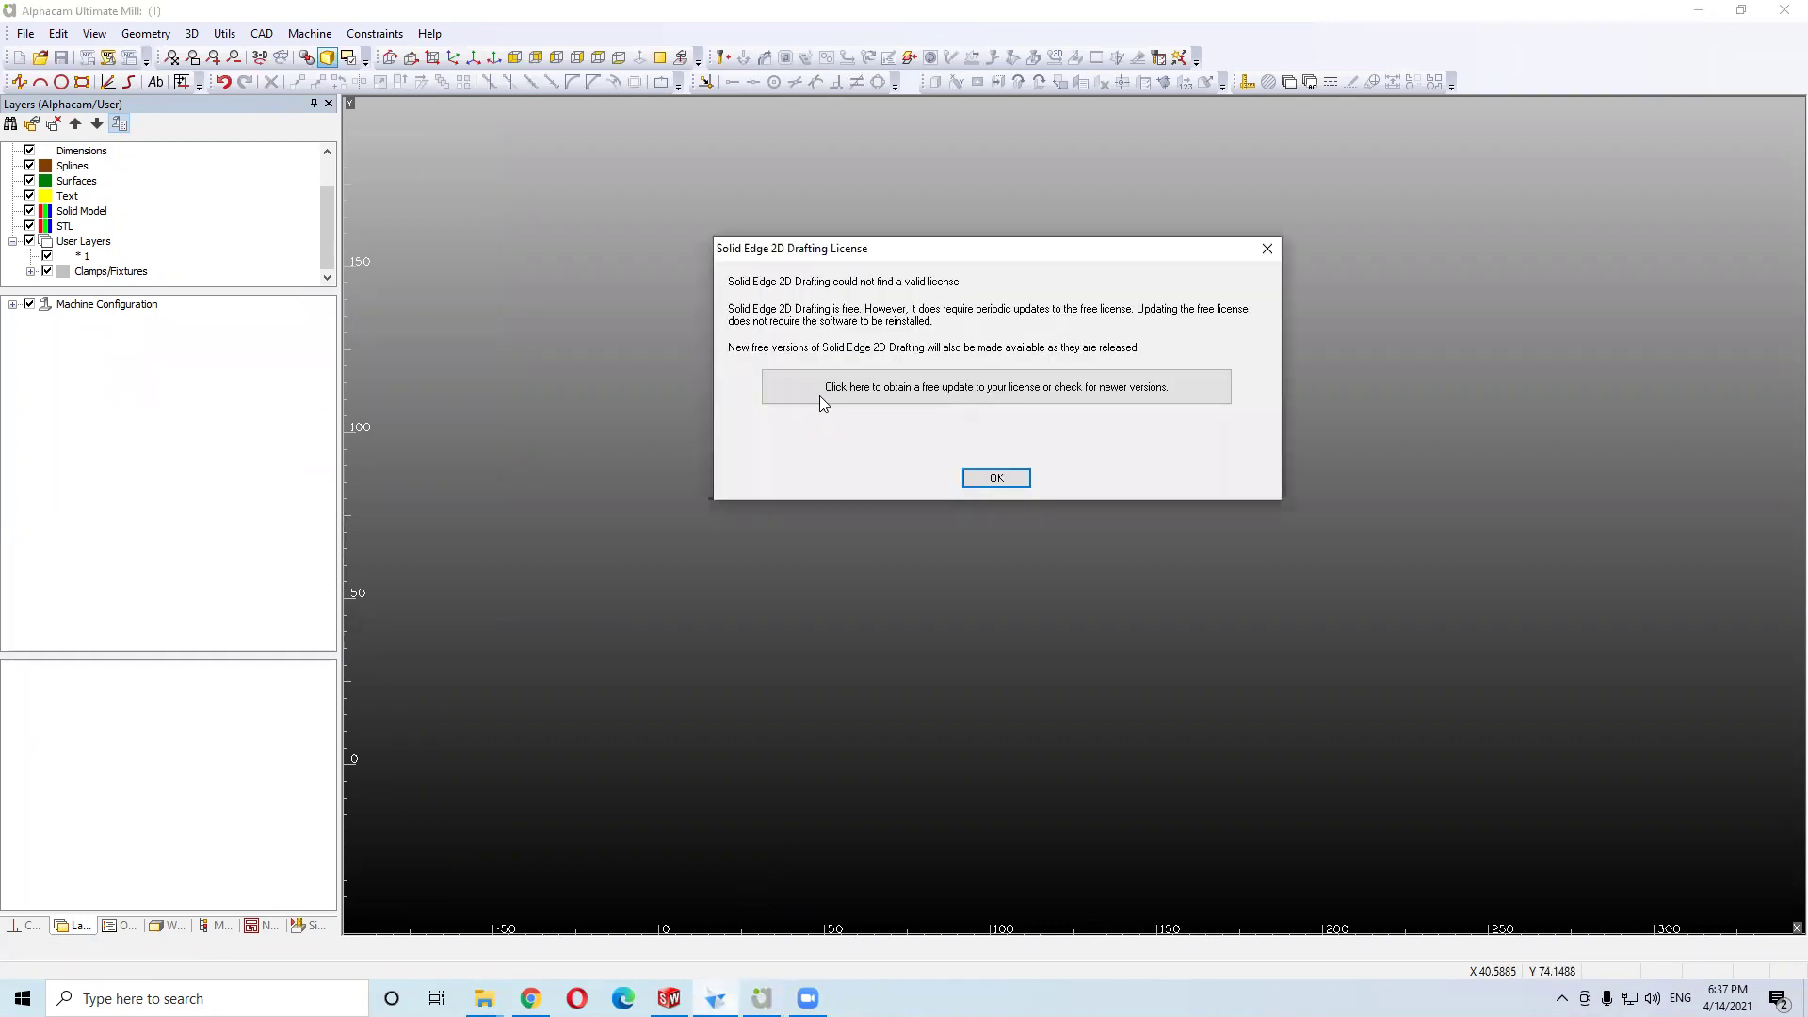
# Dismiss the Solid Edge 2D Drafting License notice
pyautogui.moveTo(859, 253); pyautogui.dragTo(711, 419)
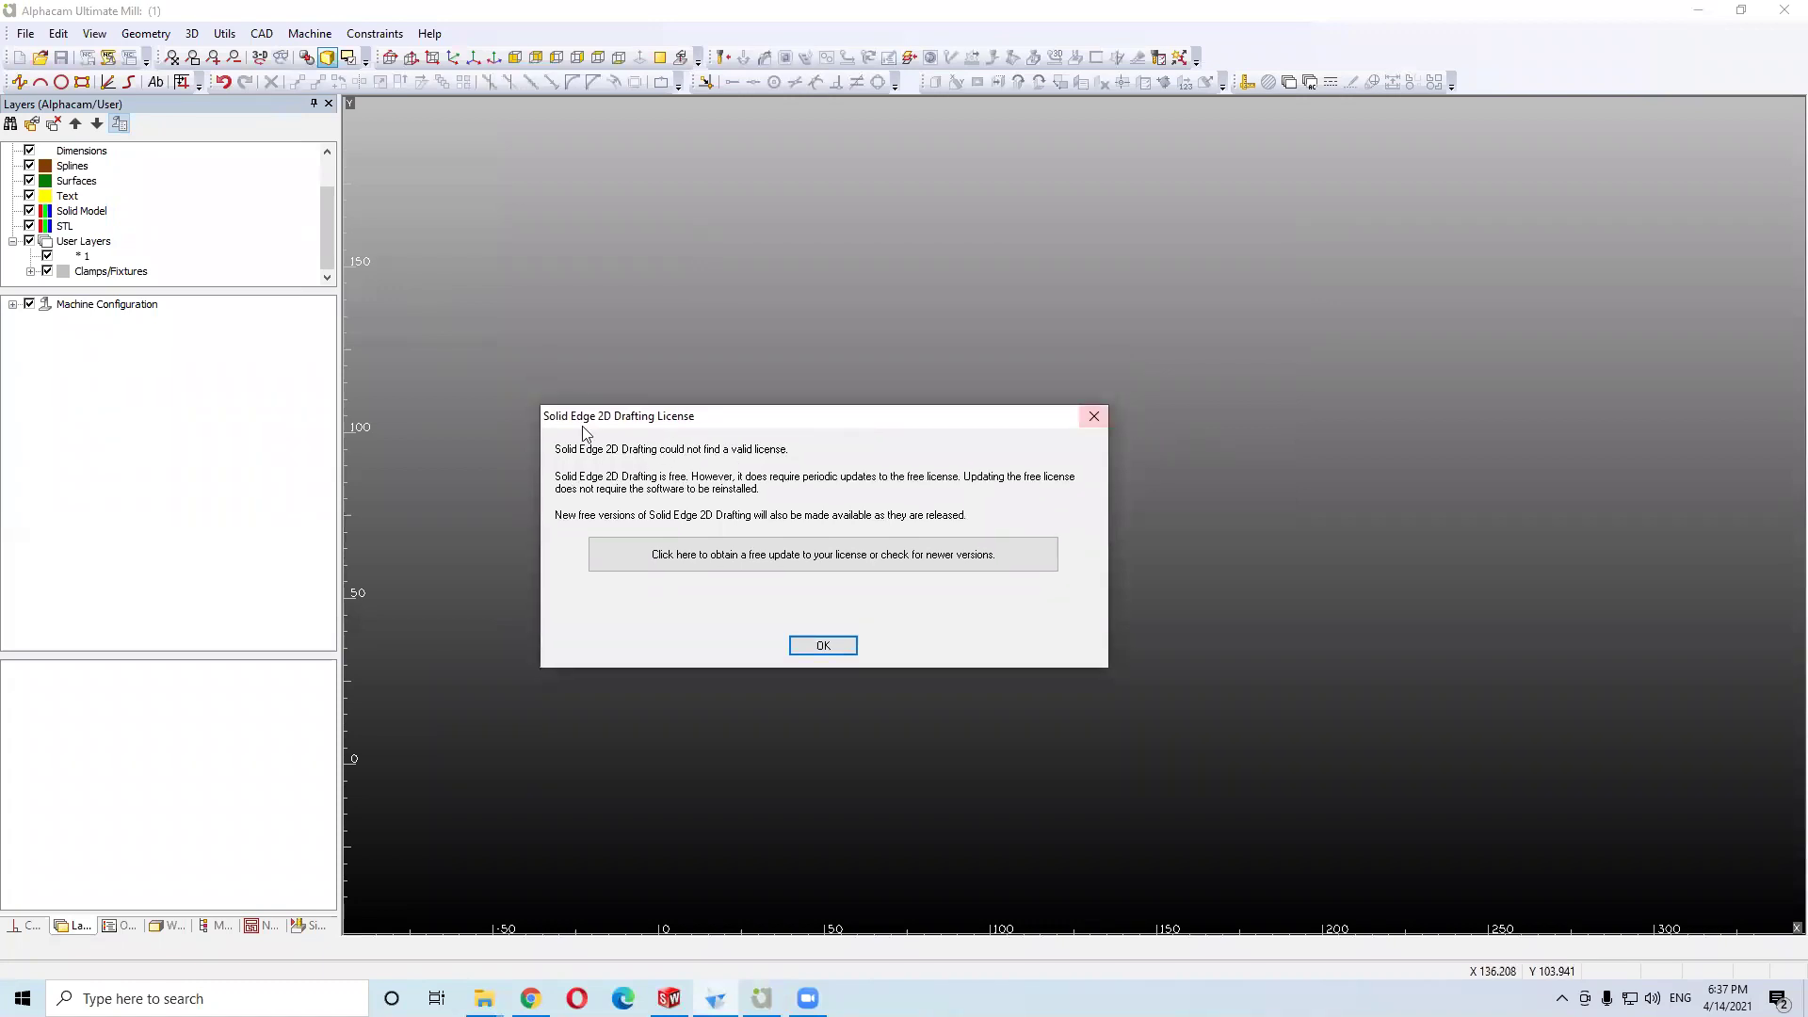
pyautogui.click(1116, 416)
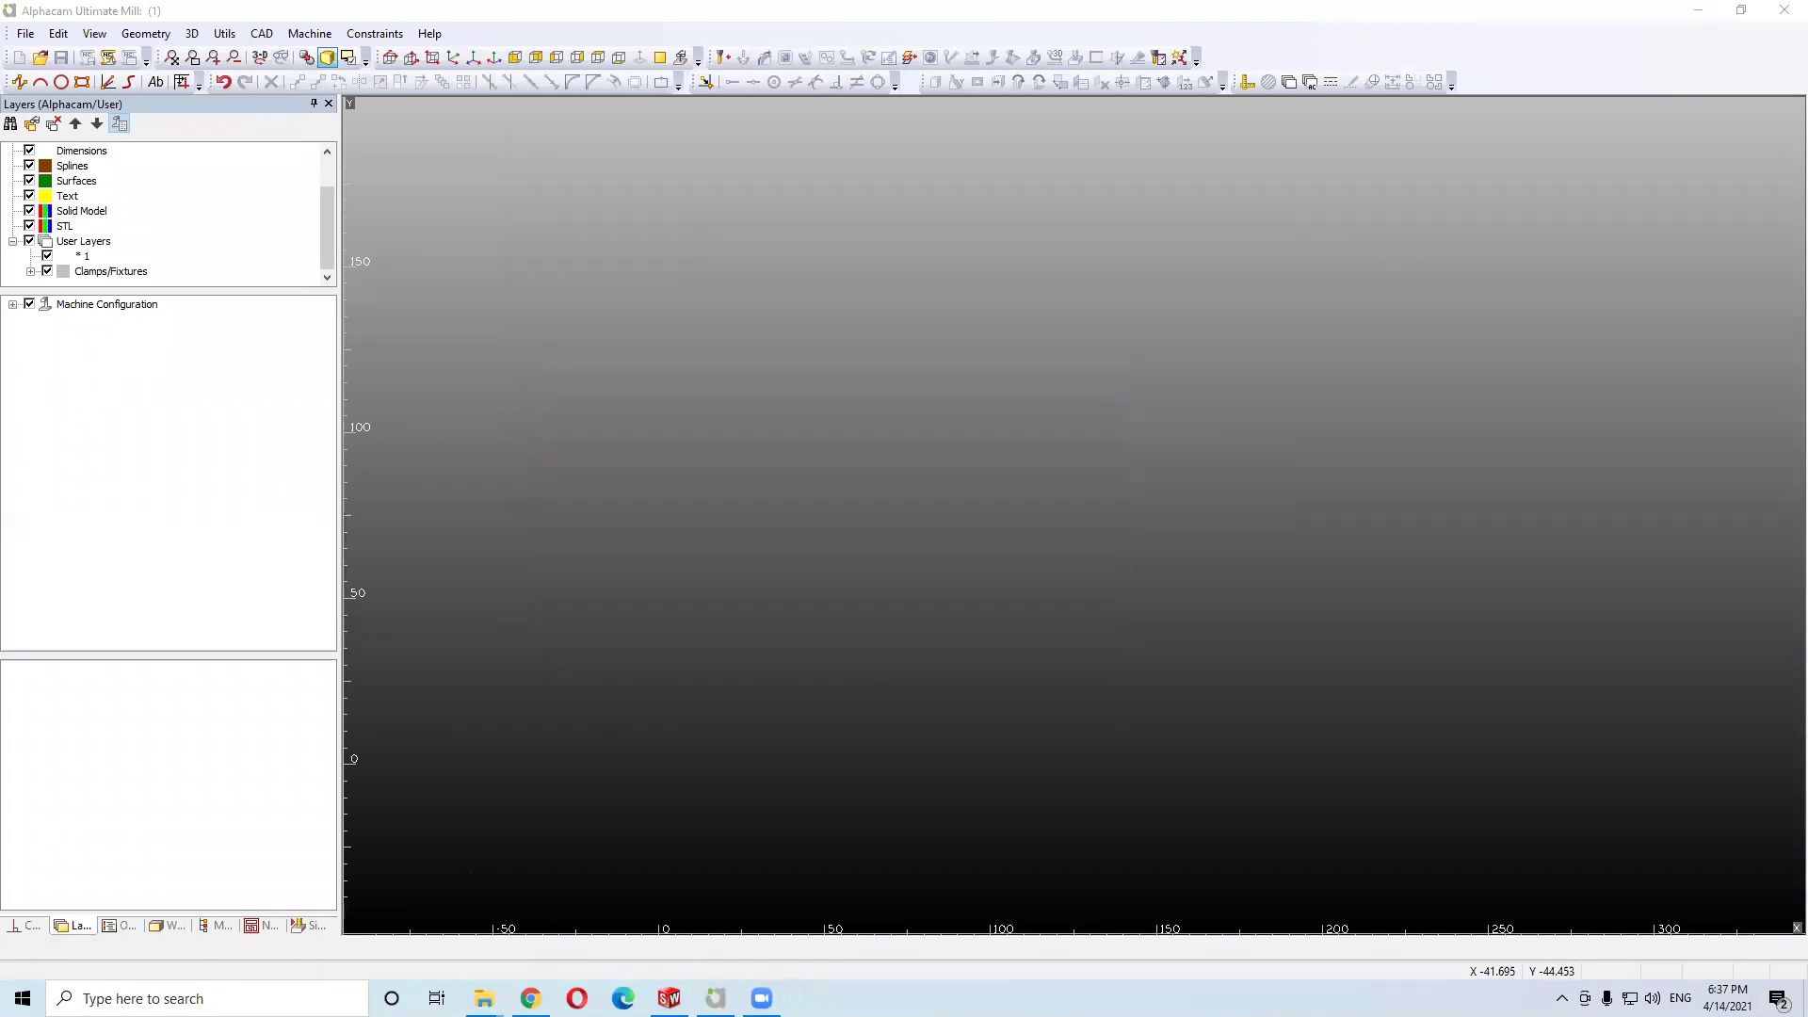
pyautogui.click(1222, 289)
# Switch to Chrome and copy the web address of the Siemens Free 2D CAD Software page
pyautogui.hotkey('alt', 'Tab')
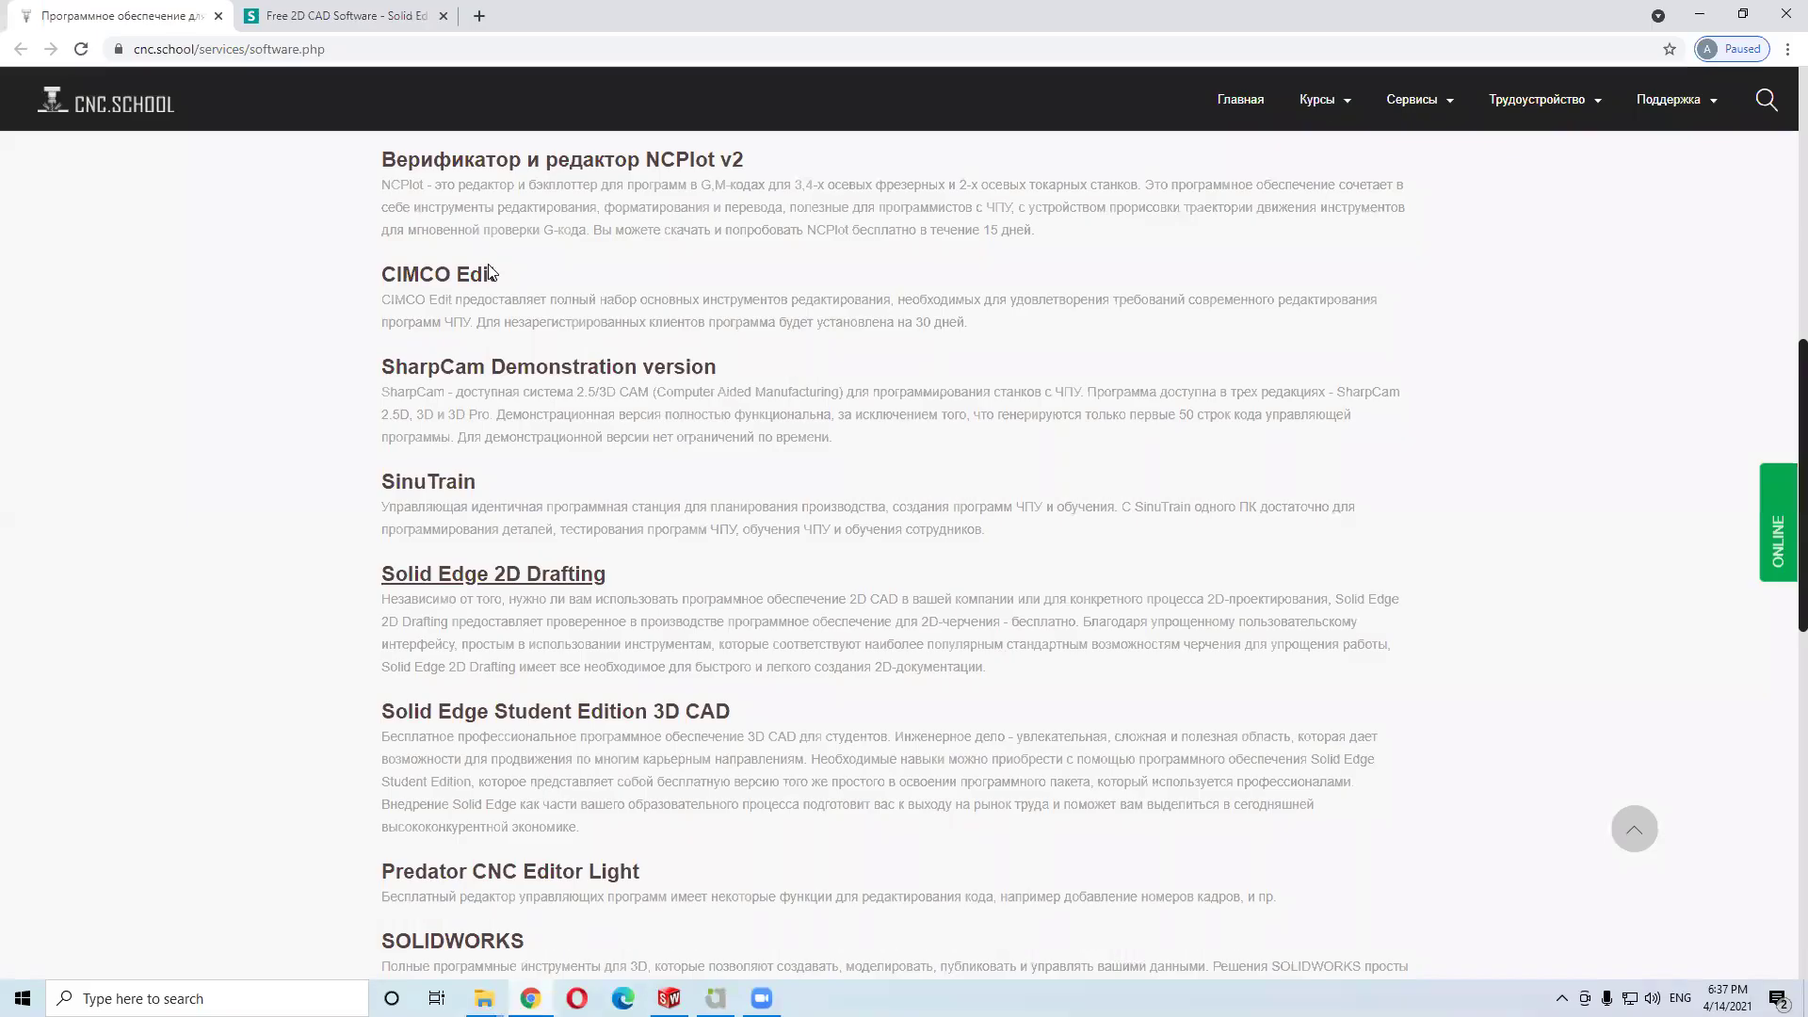
pyautogui.click(346, 15)
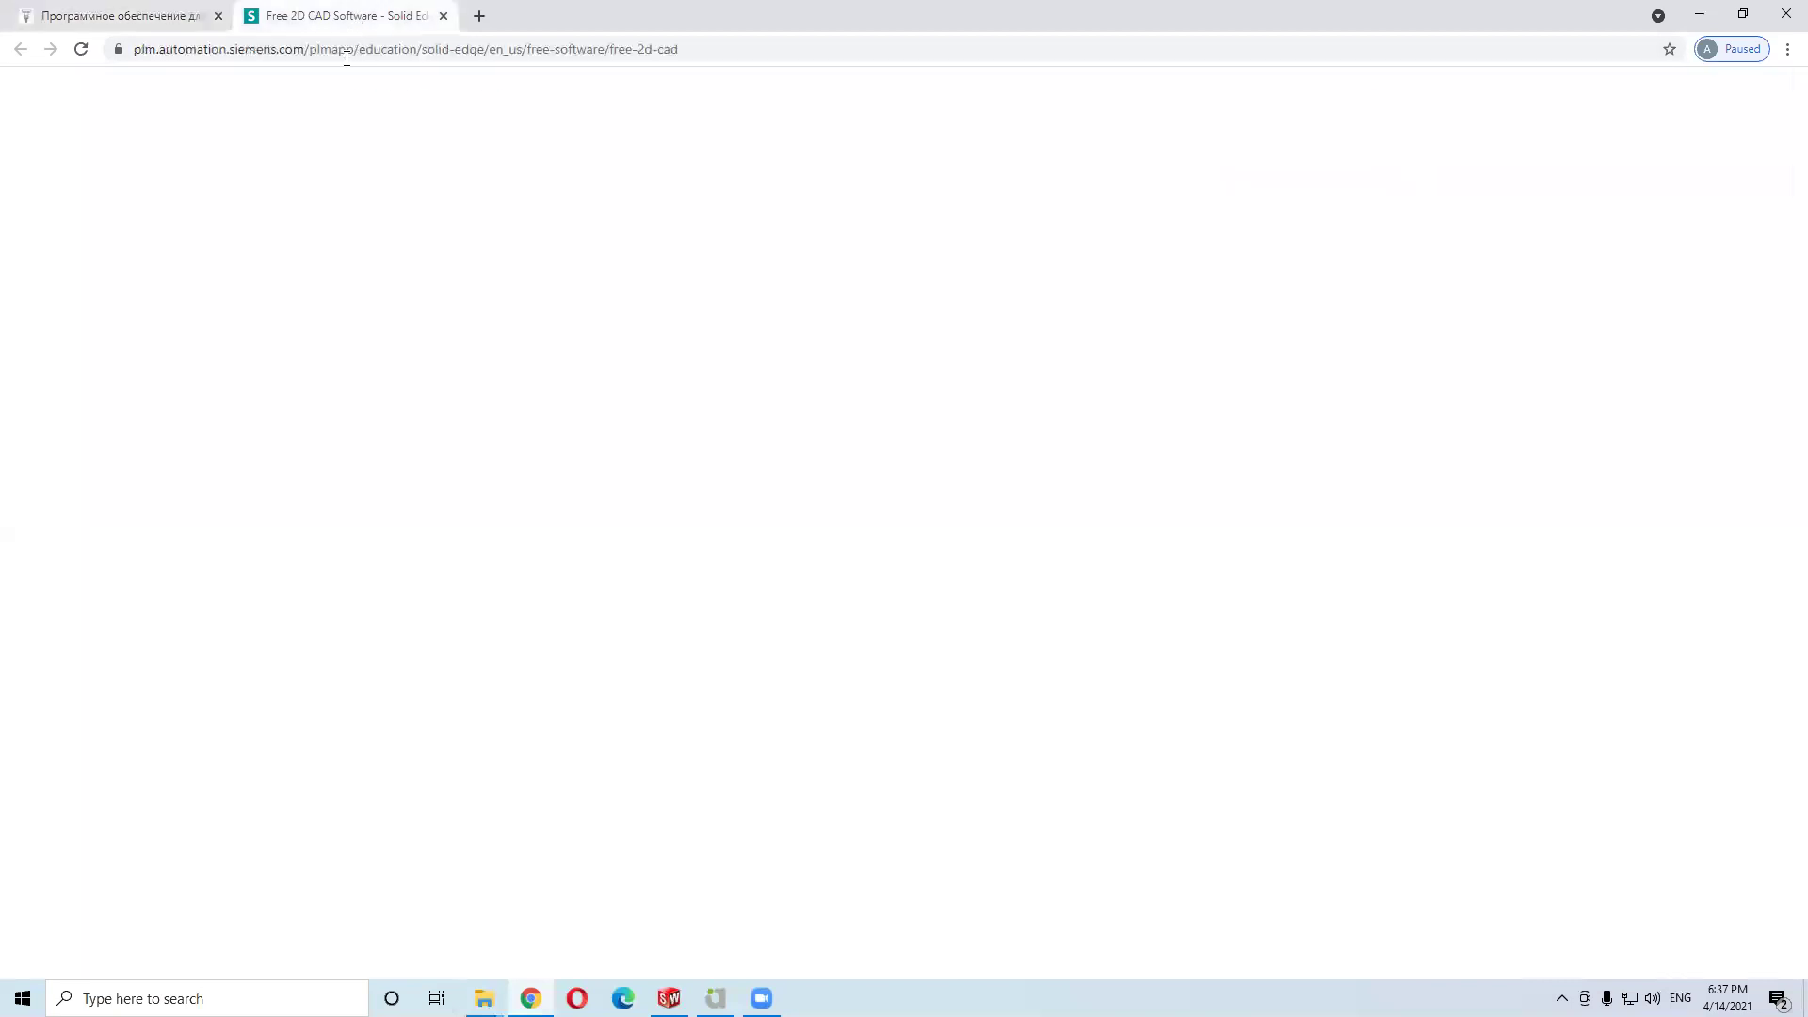
pyautogui.rightClick(347, 59)
pyautogui.click(411, 172)
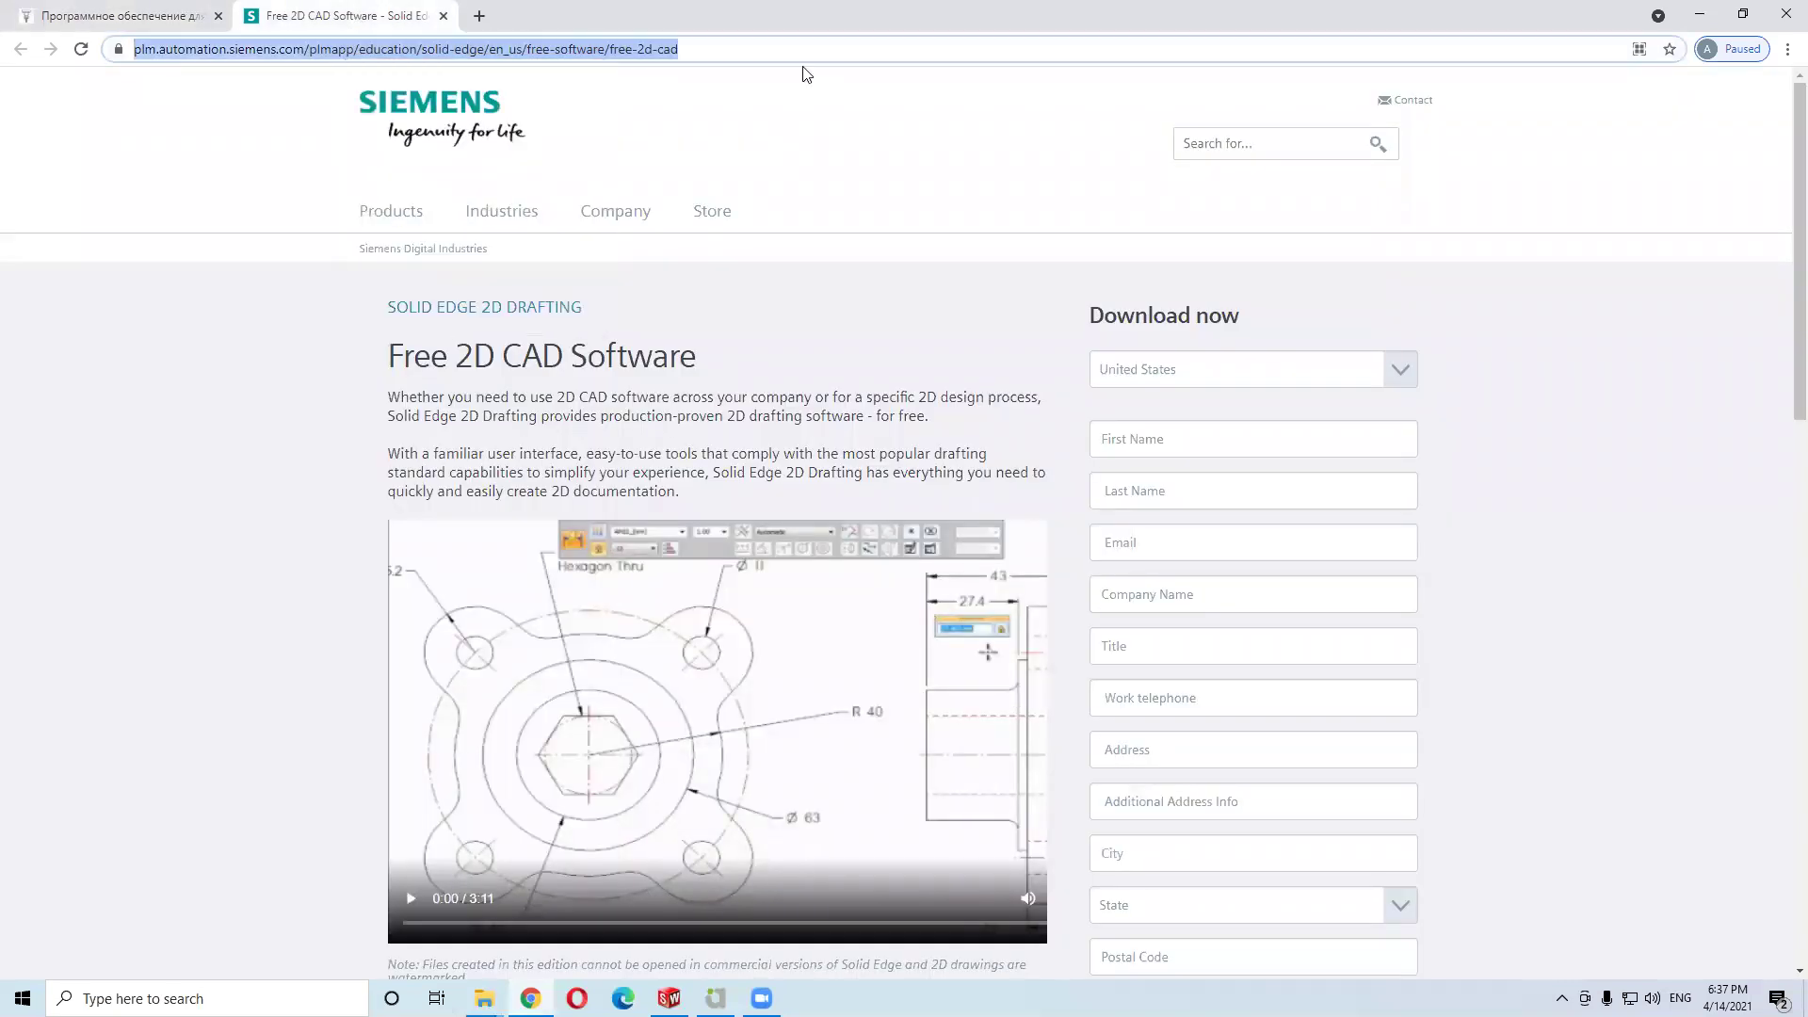
pyautogui.hotkey('alt', 'Tab')
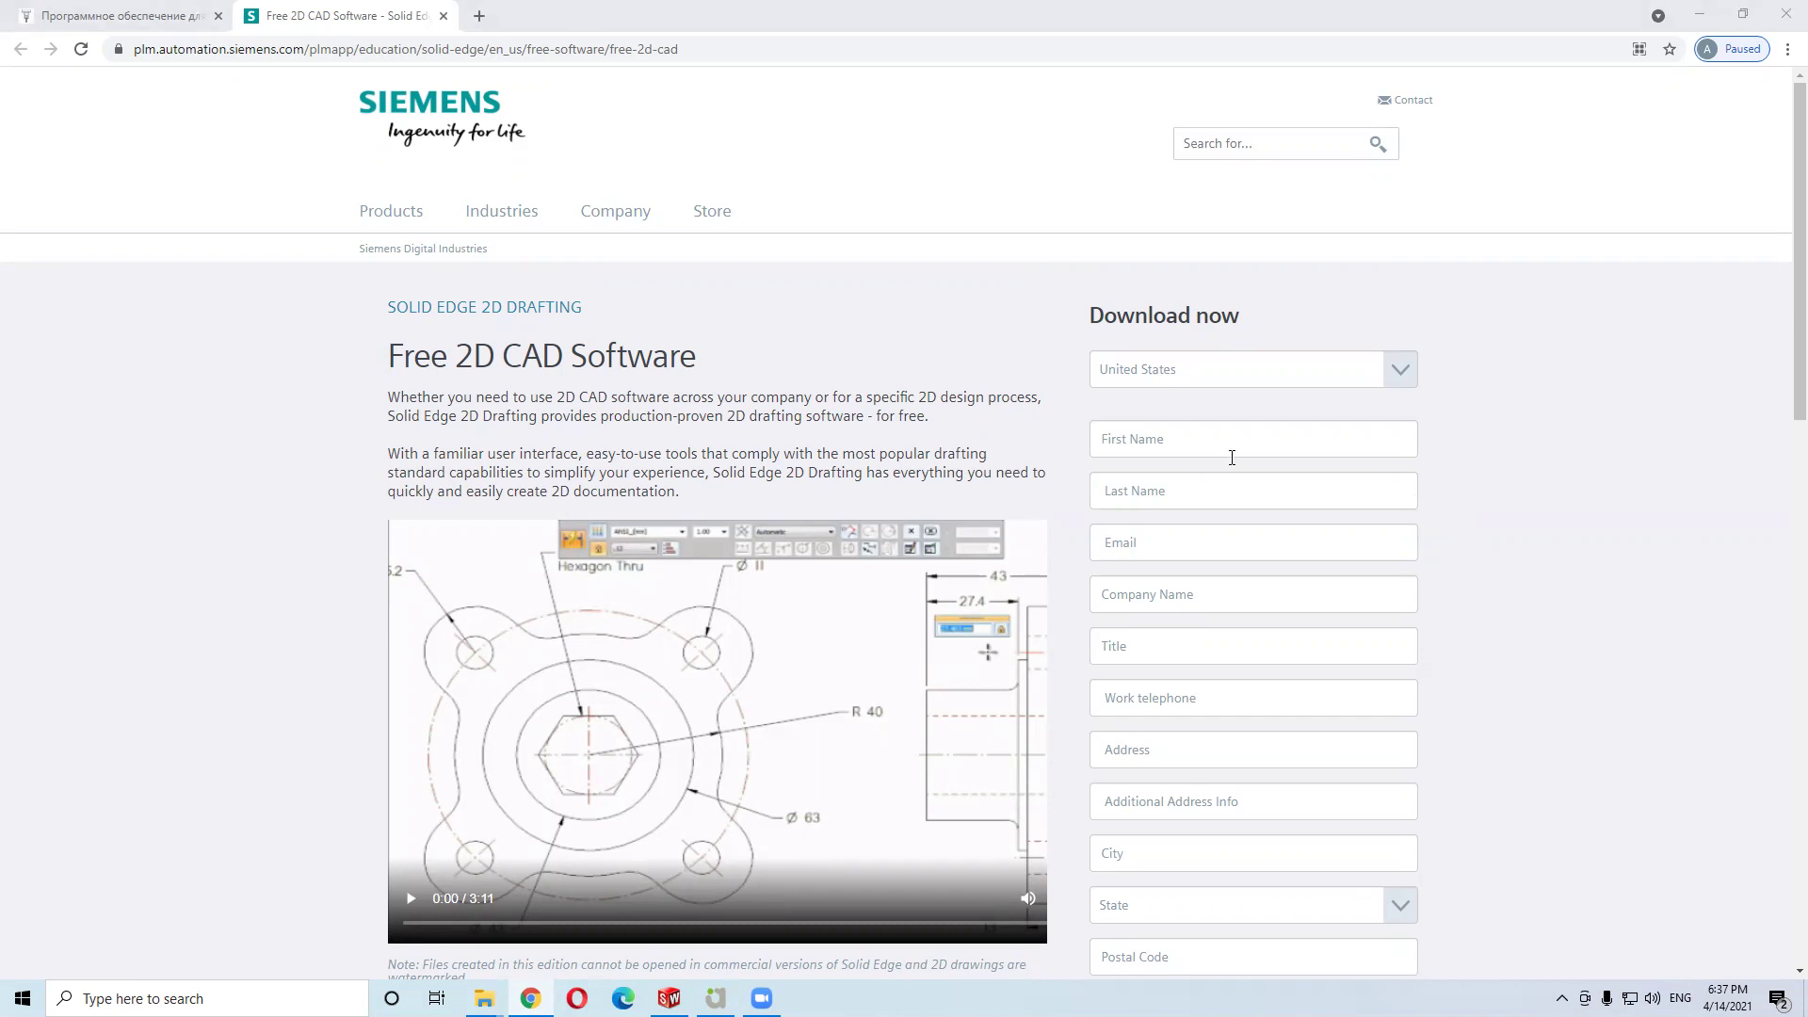
# Review the fields of the Solid Edge 2D Drafting download form, including the choices for currently used CAD software
pyautogui.scroll(-1, 1093, 367)
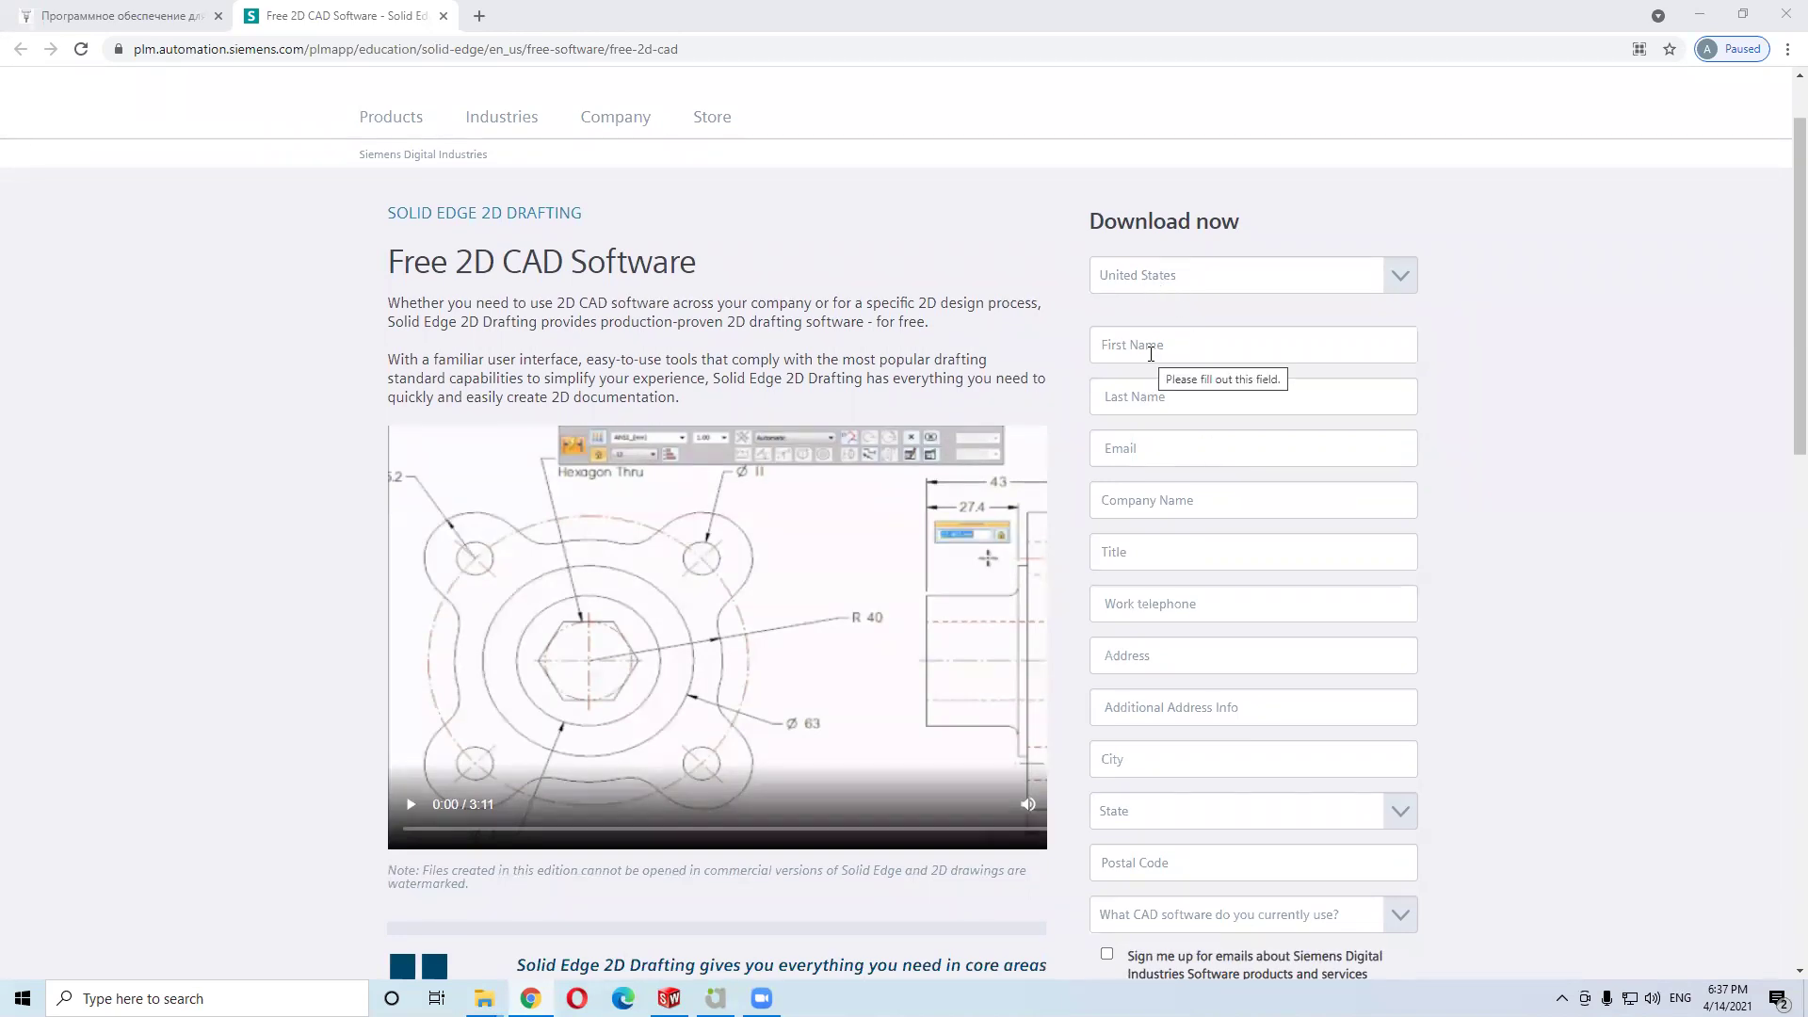
pyautogui.click(1206, 355)
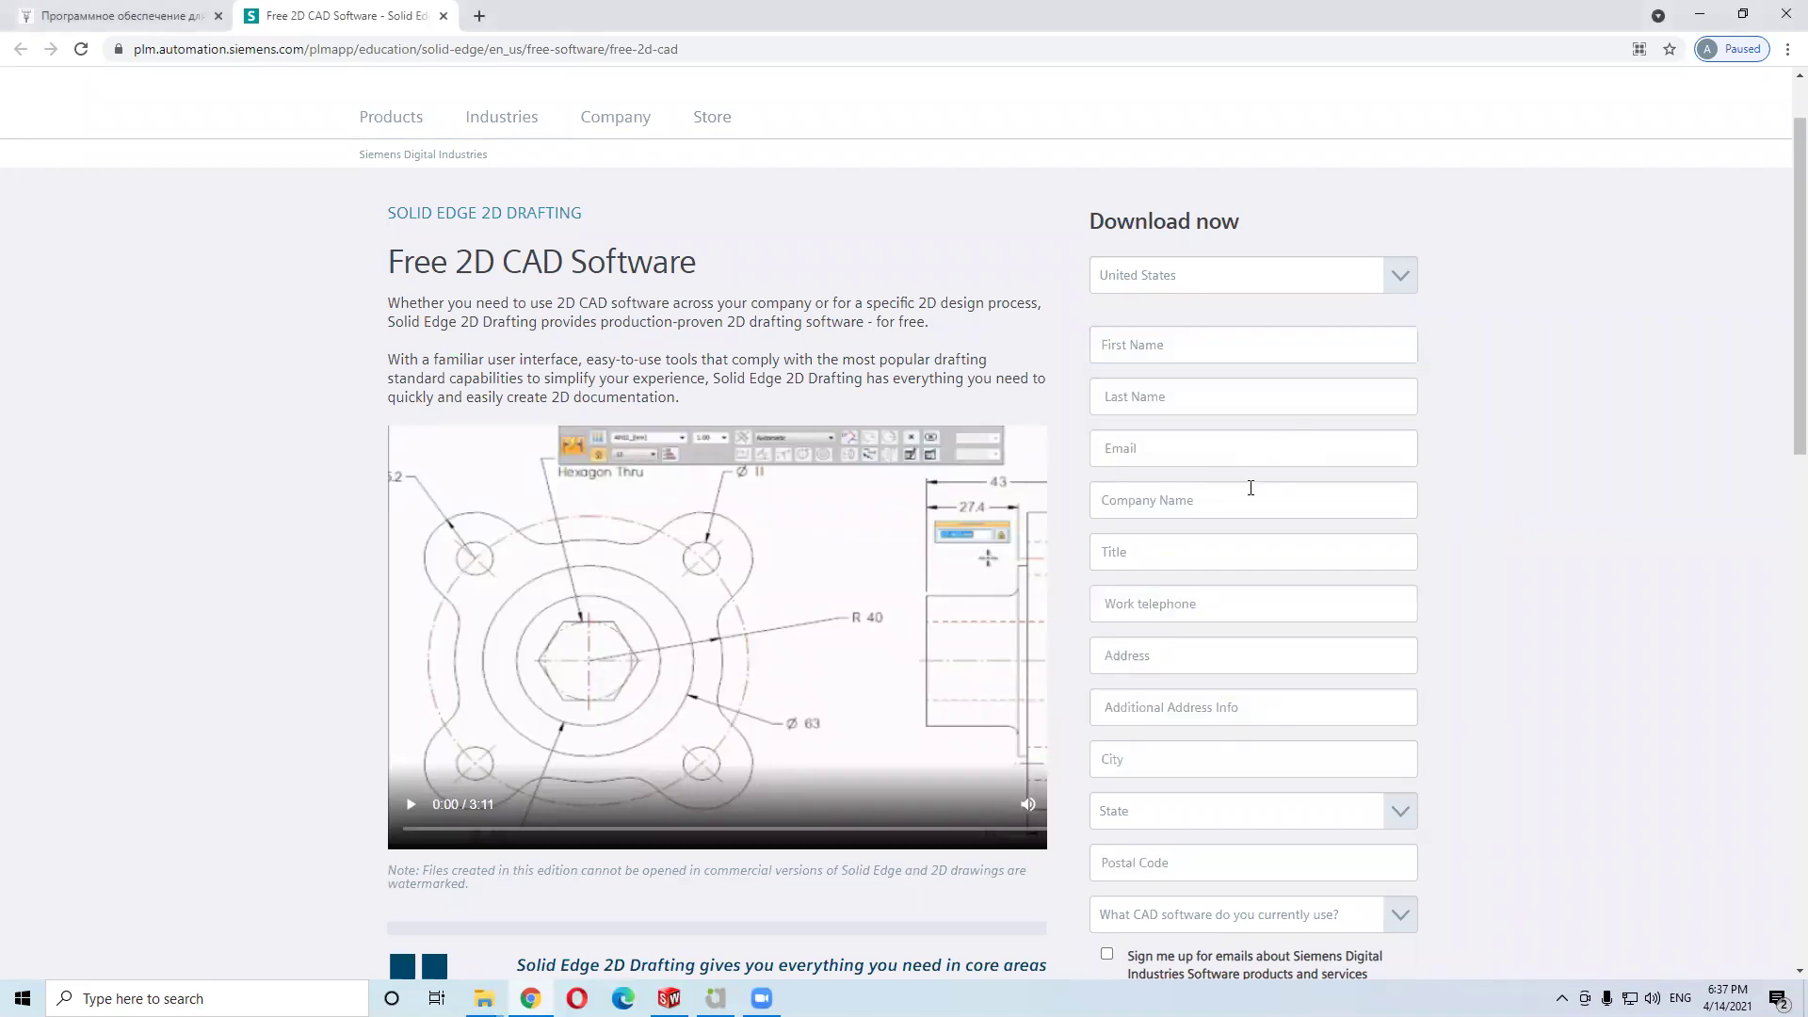
pyautogui.scroll(-2, 1249, 470)
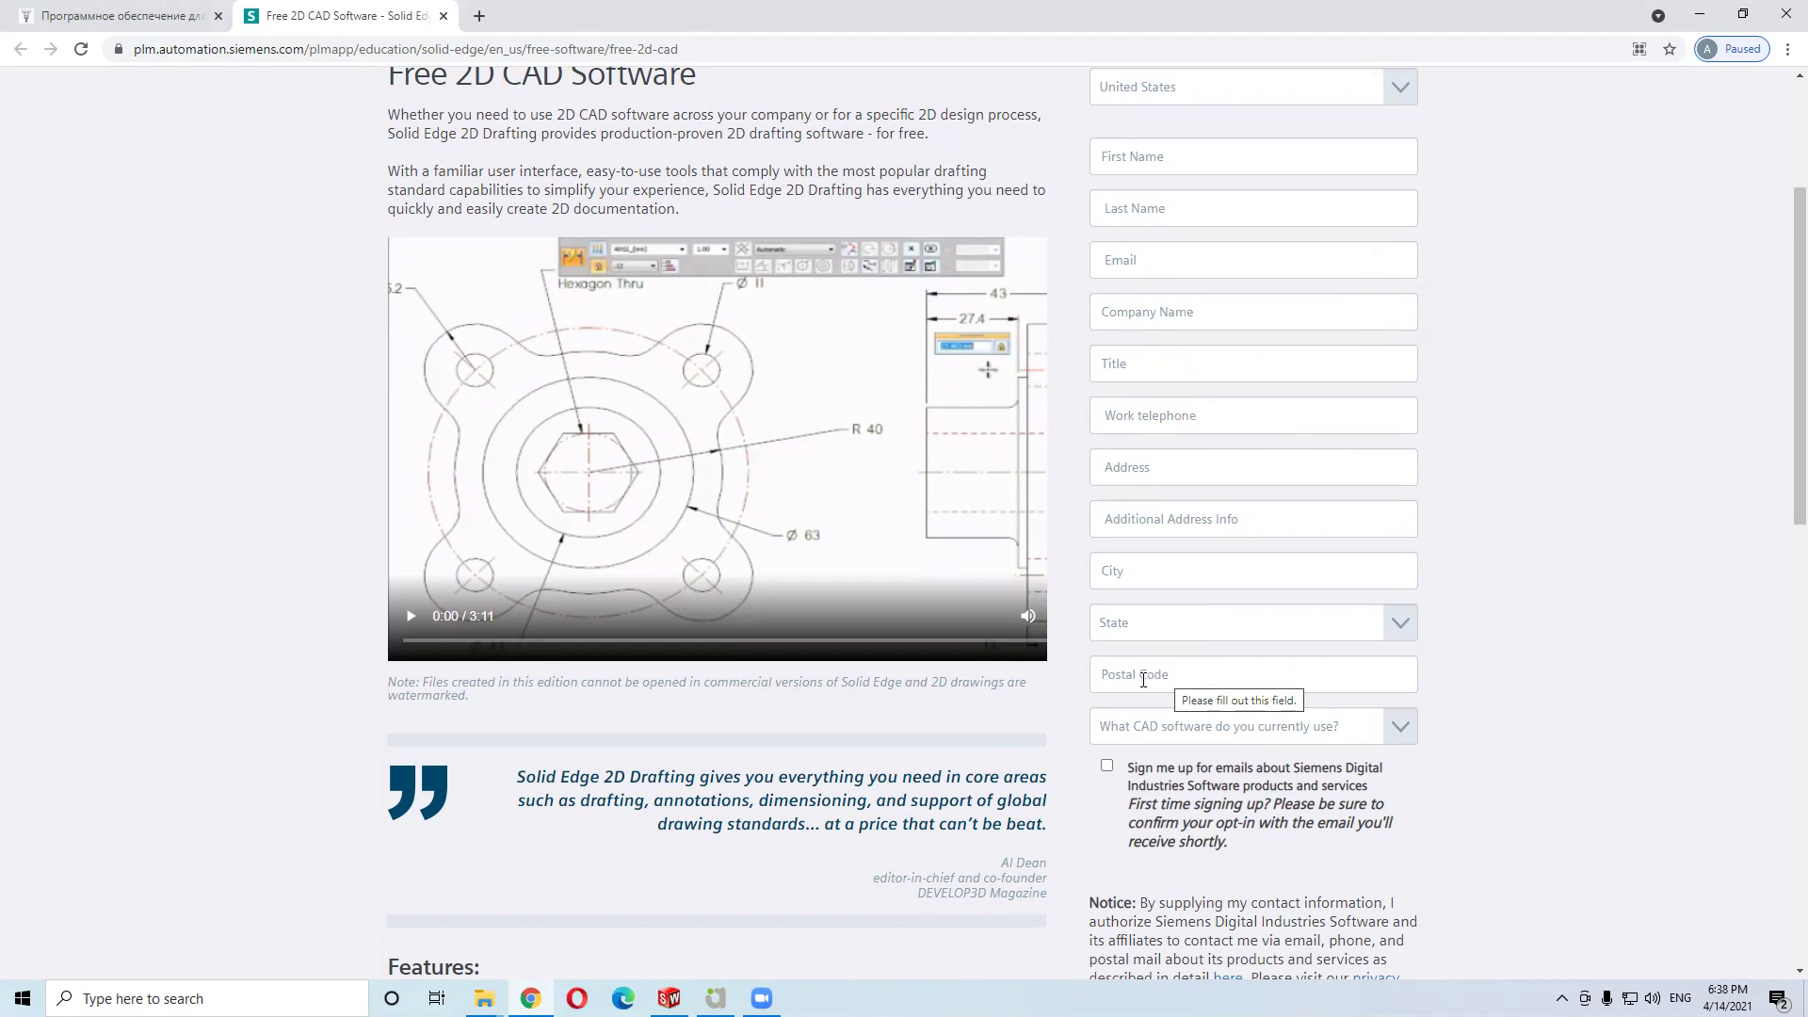
pyautogui.click(1150, 729)
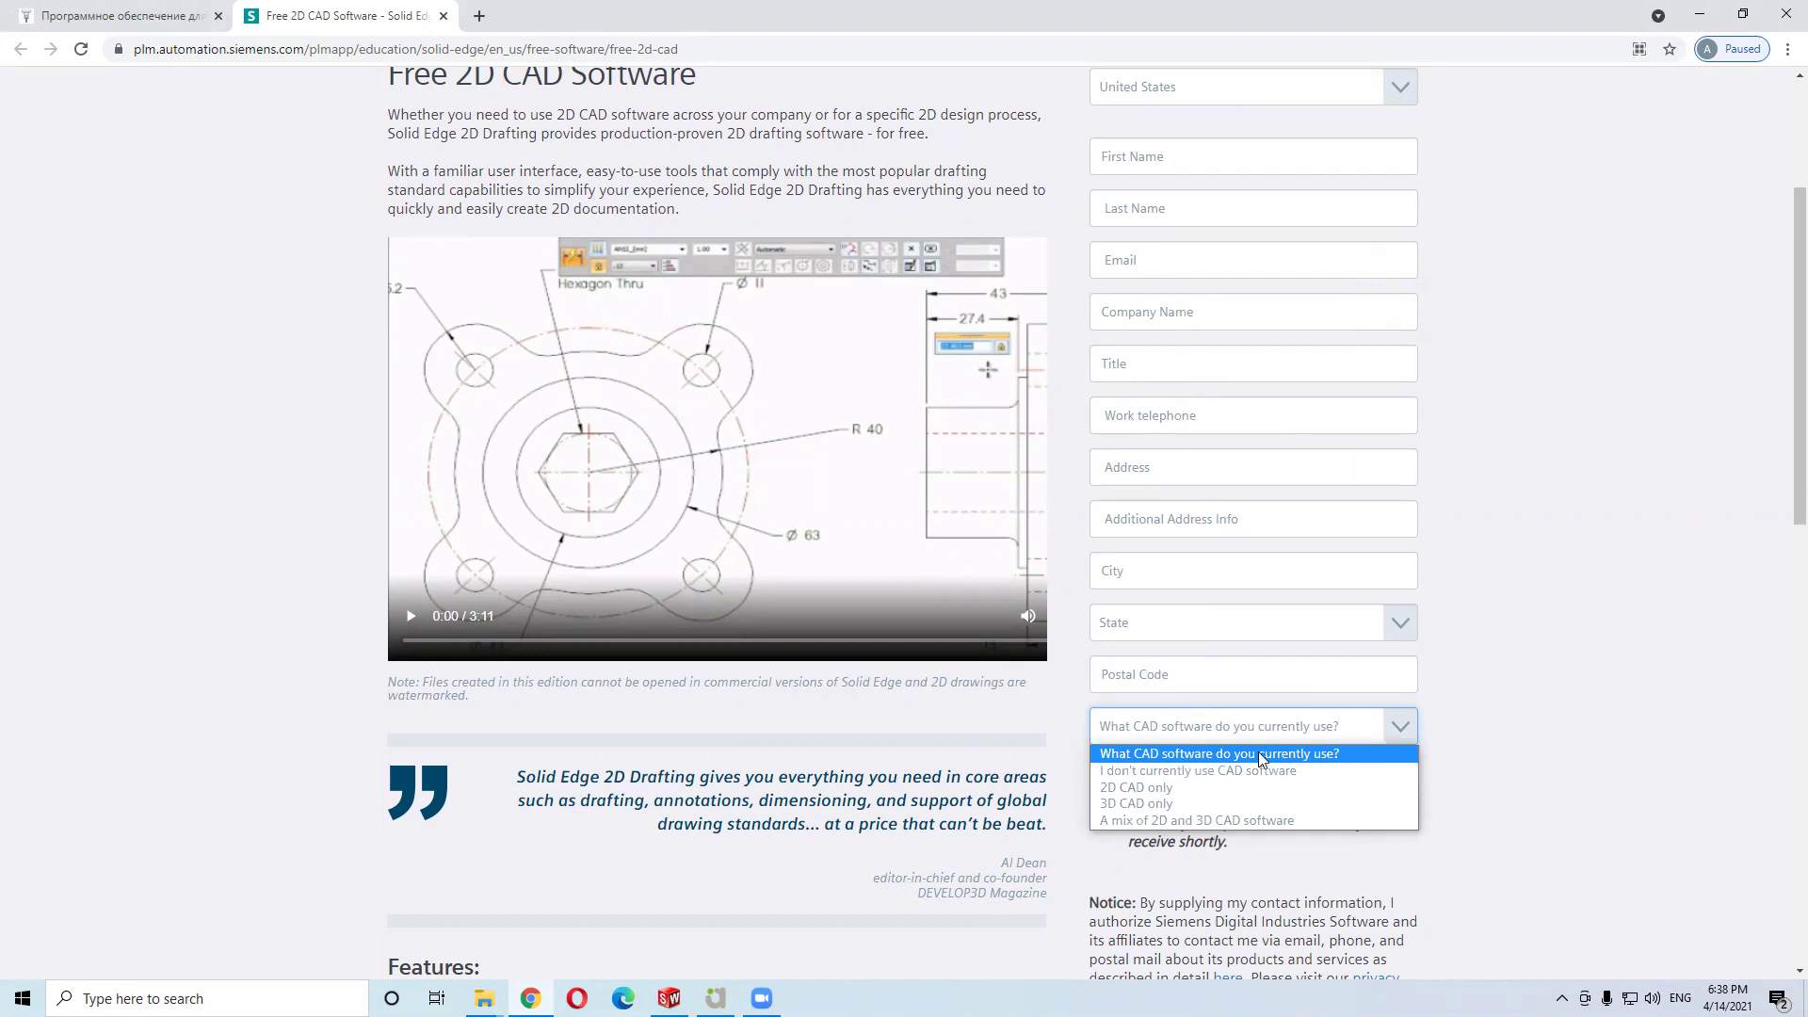
pyautogui.click(1510, 778)
pyautogui.scroll(-1, 1189, 747)
pyautogui.scroll(-1, 1189, 748)
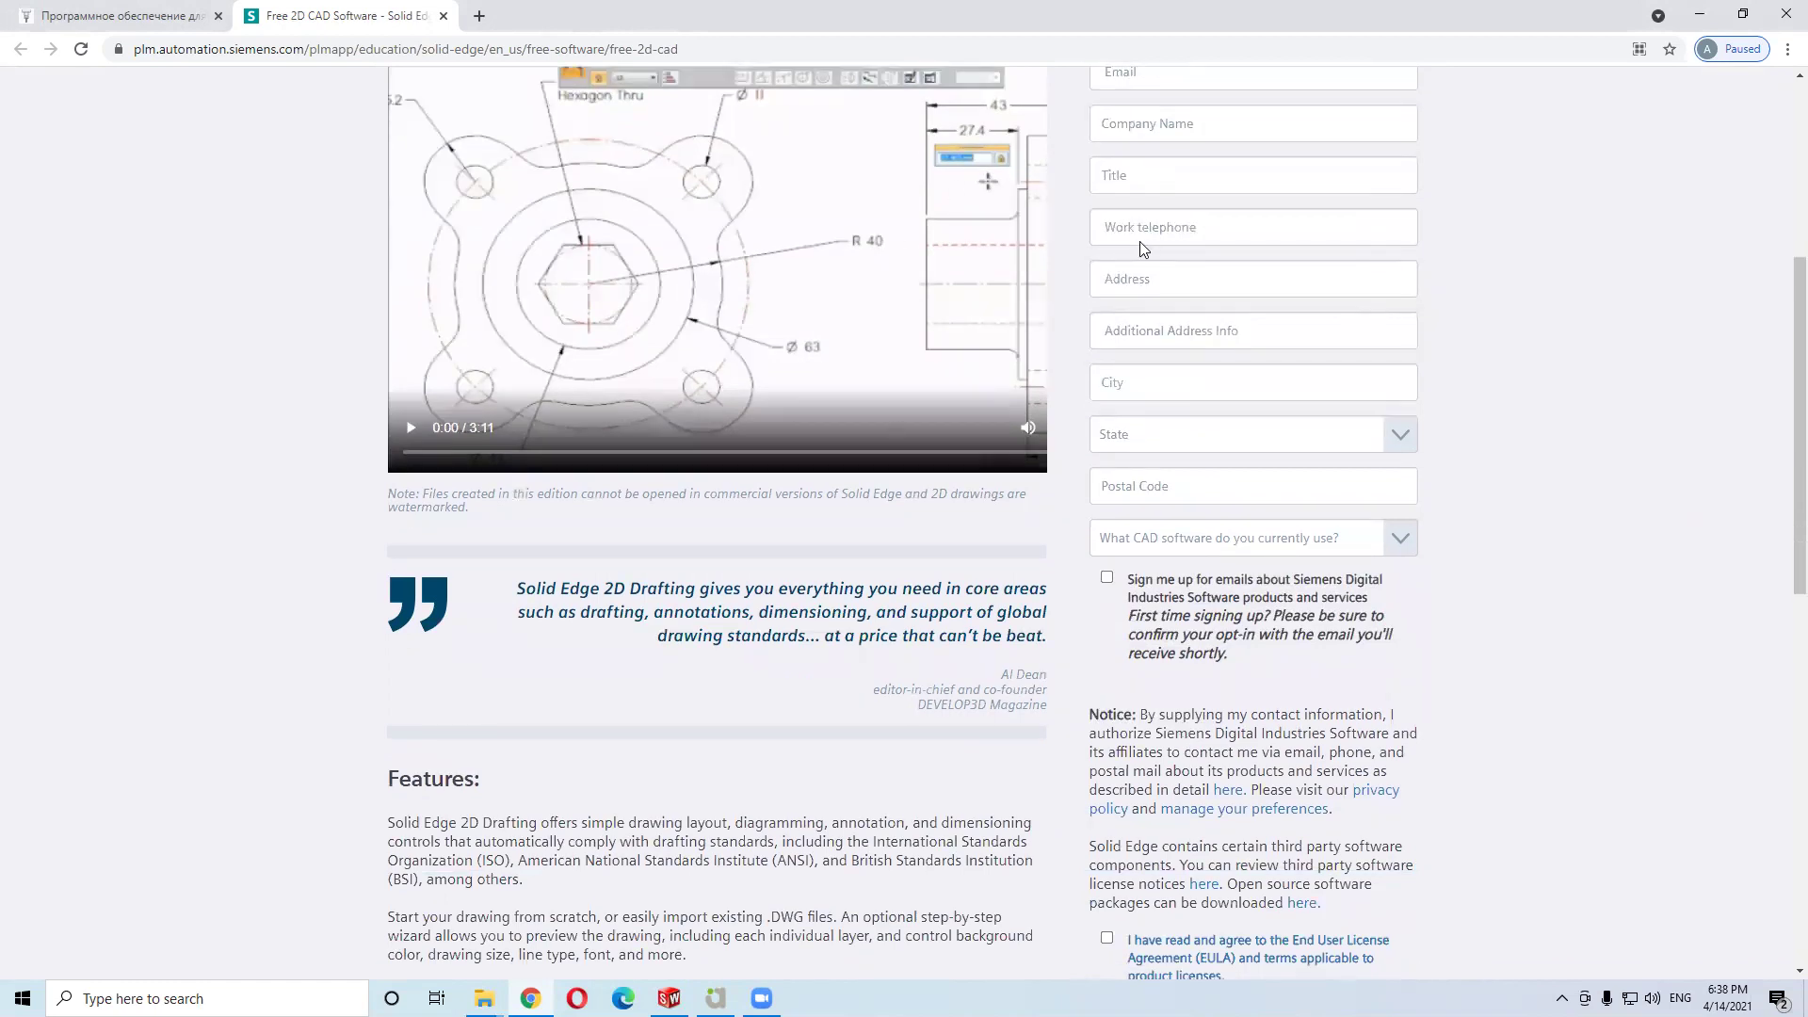
pyautogui.scroll(3, 1139, 330)
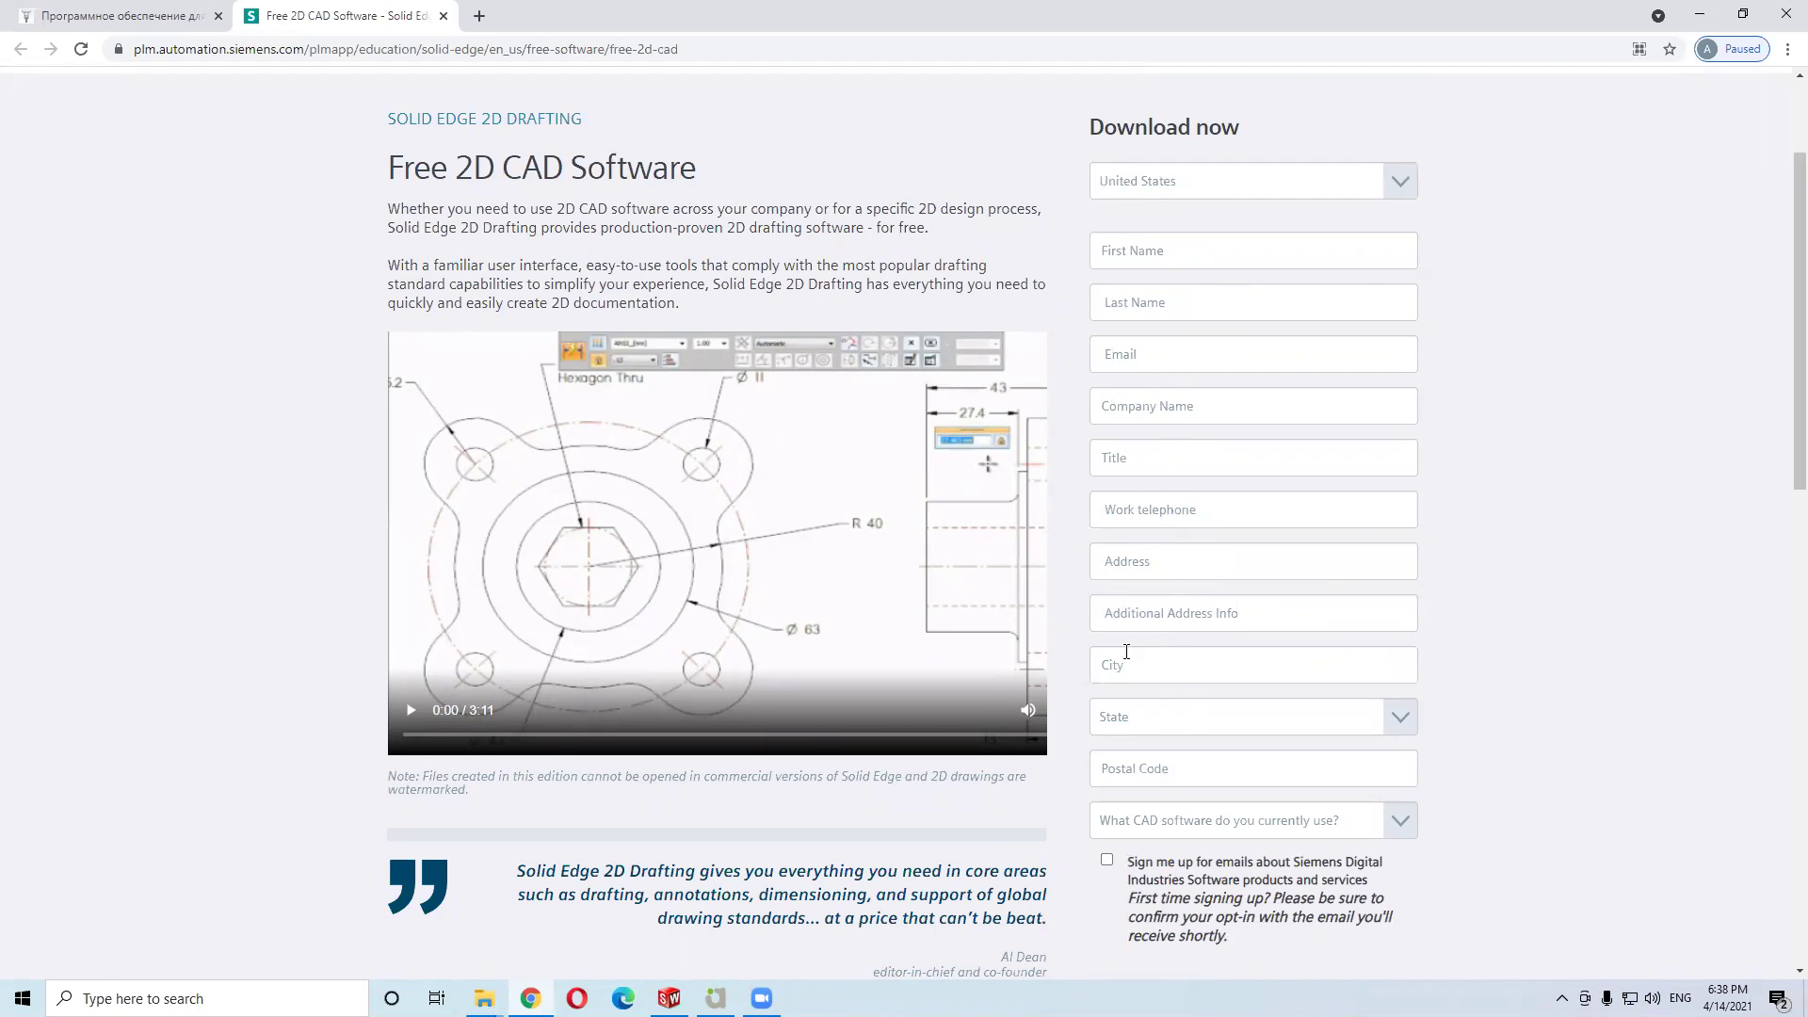
pyautogui.scroll(-1, 1130, 659)
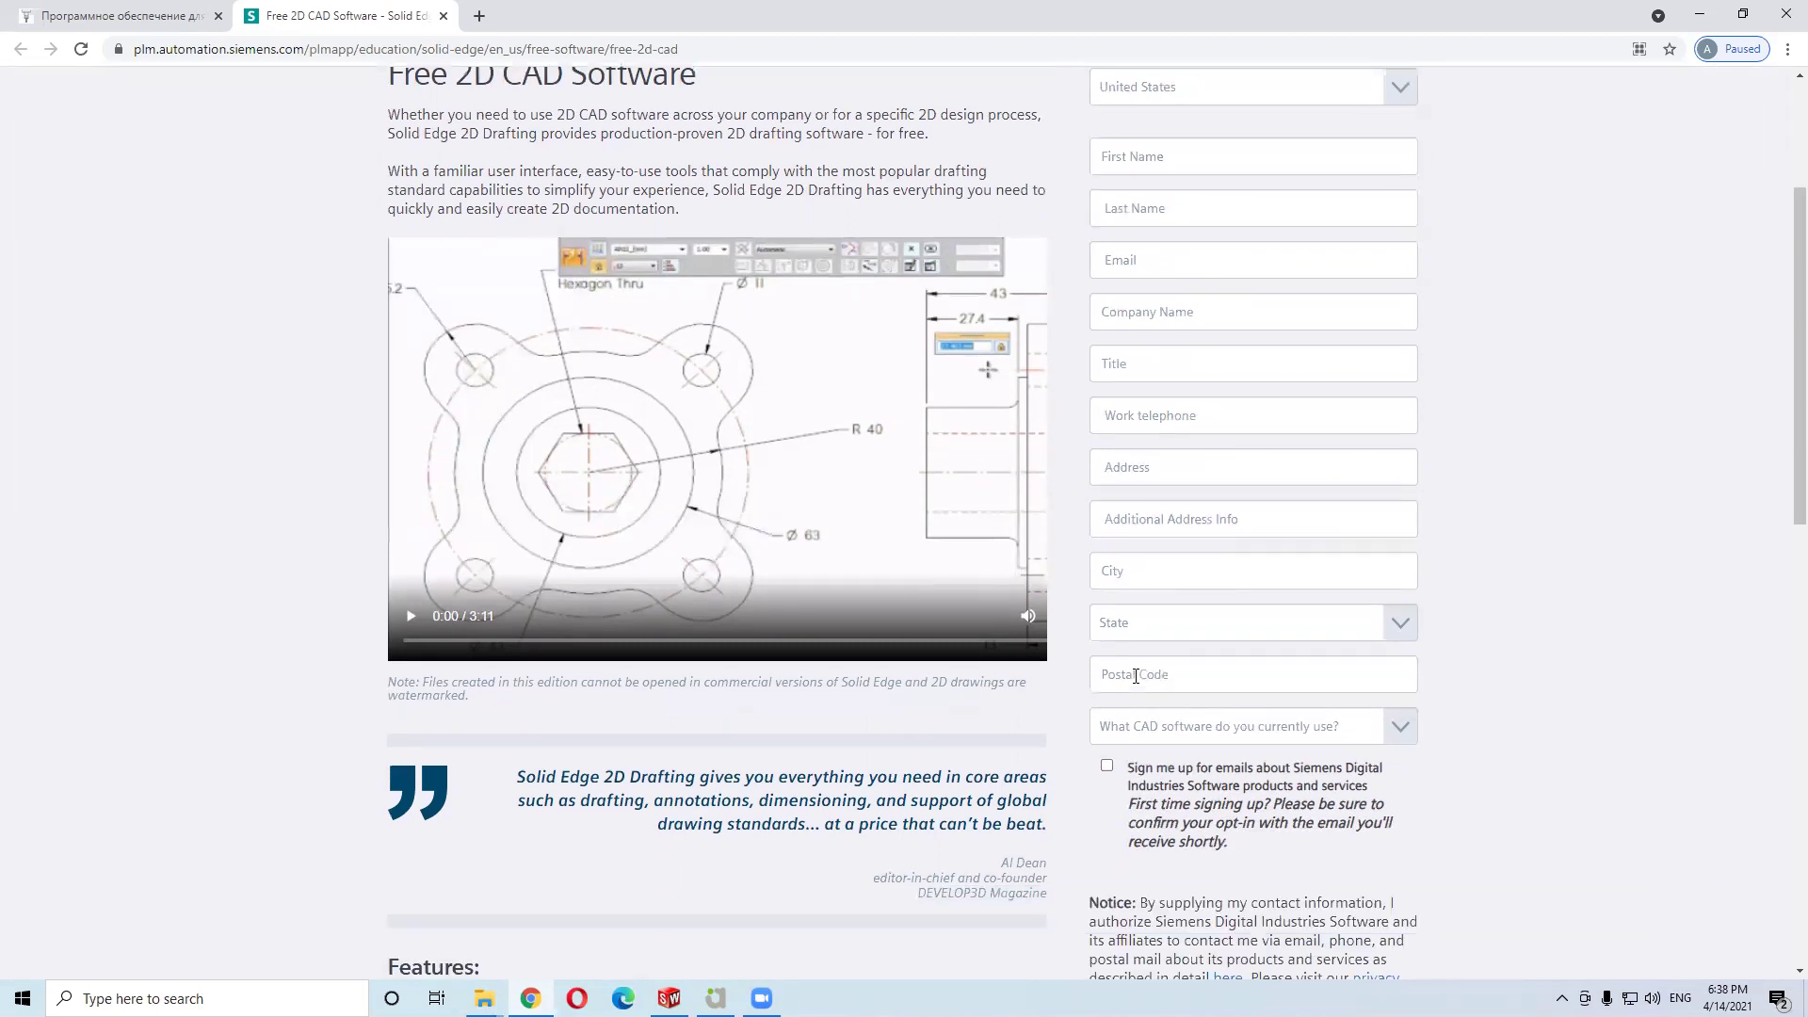
pyautogui.scroll(-1, 1136, 676)
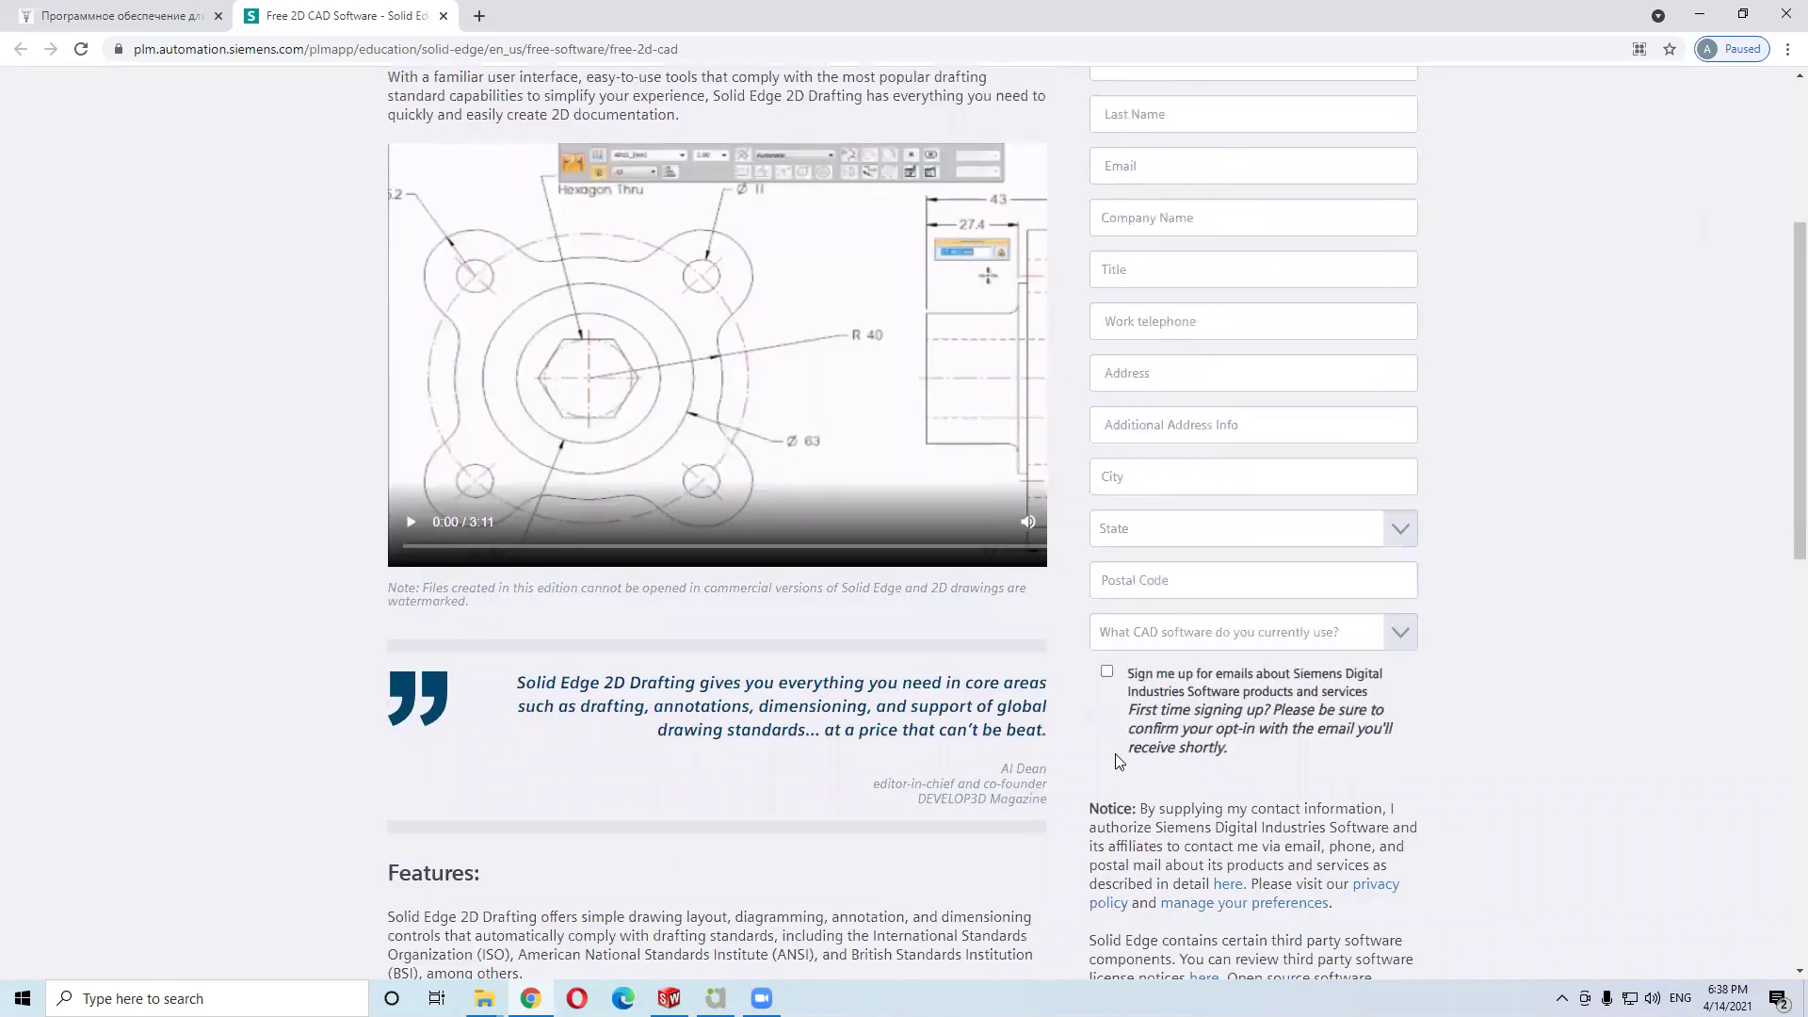
# Opt in to Siemens product emails and agree to the End User License Agreement and the Export Agreement on the download form
pyautogui.scroll(-5, 1118, 757)
pyautogui.scroll(2, 1100, 413)
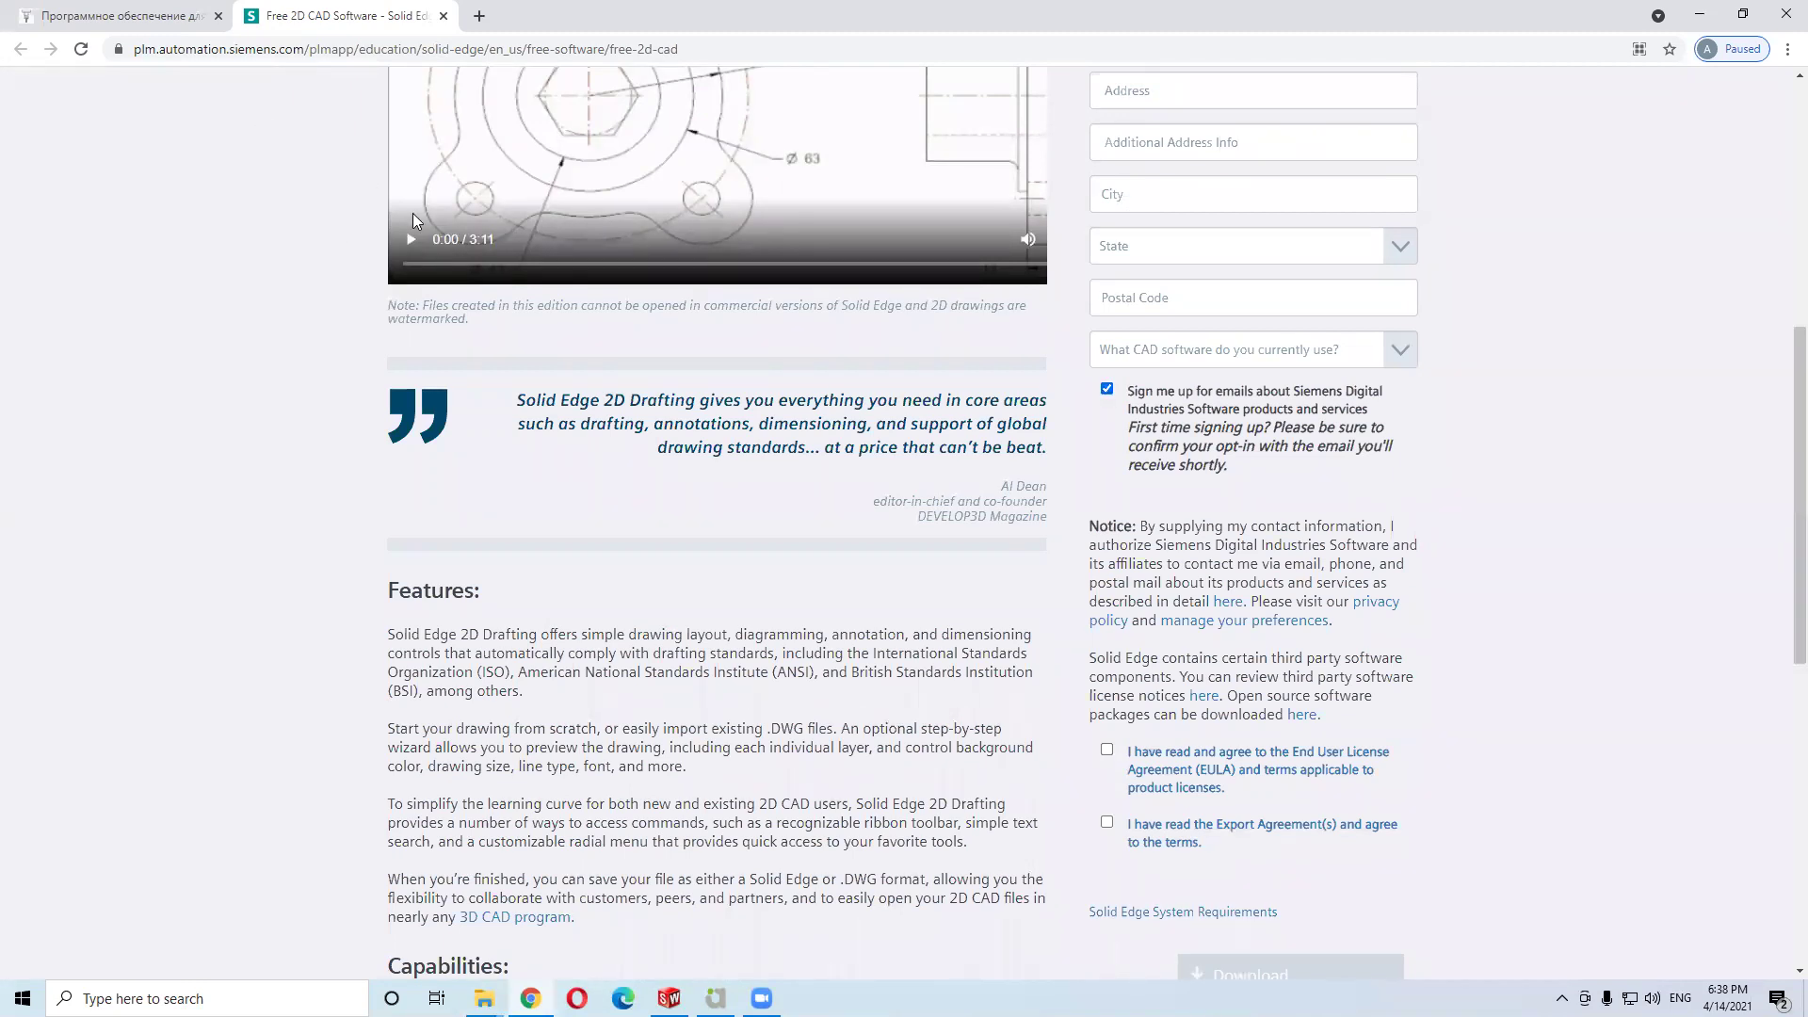
pyautogui.scroll(7, 414, 217)
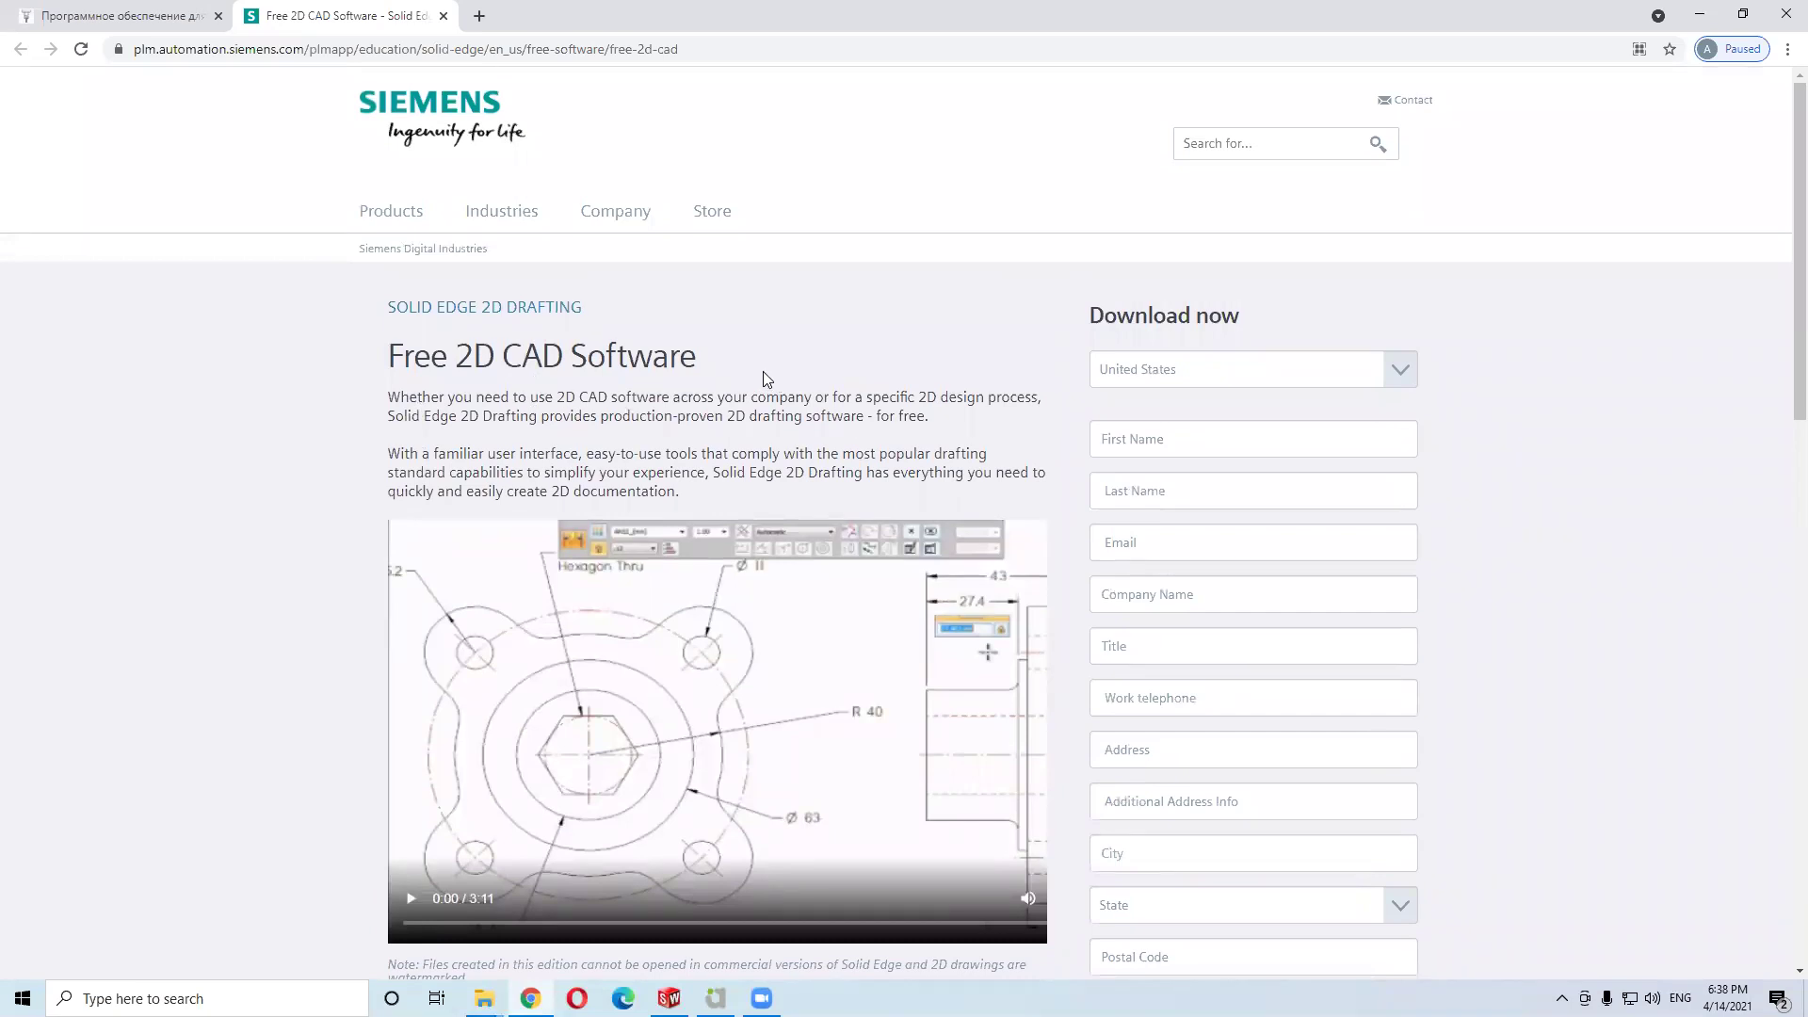
pyautogui.scroll(-5, 1111, 638)
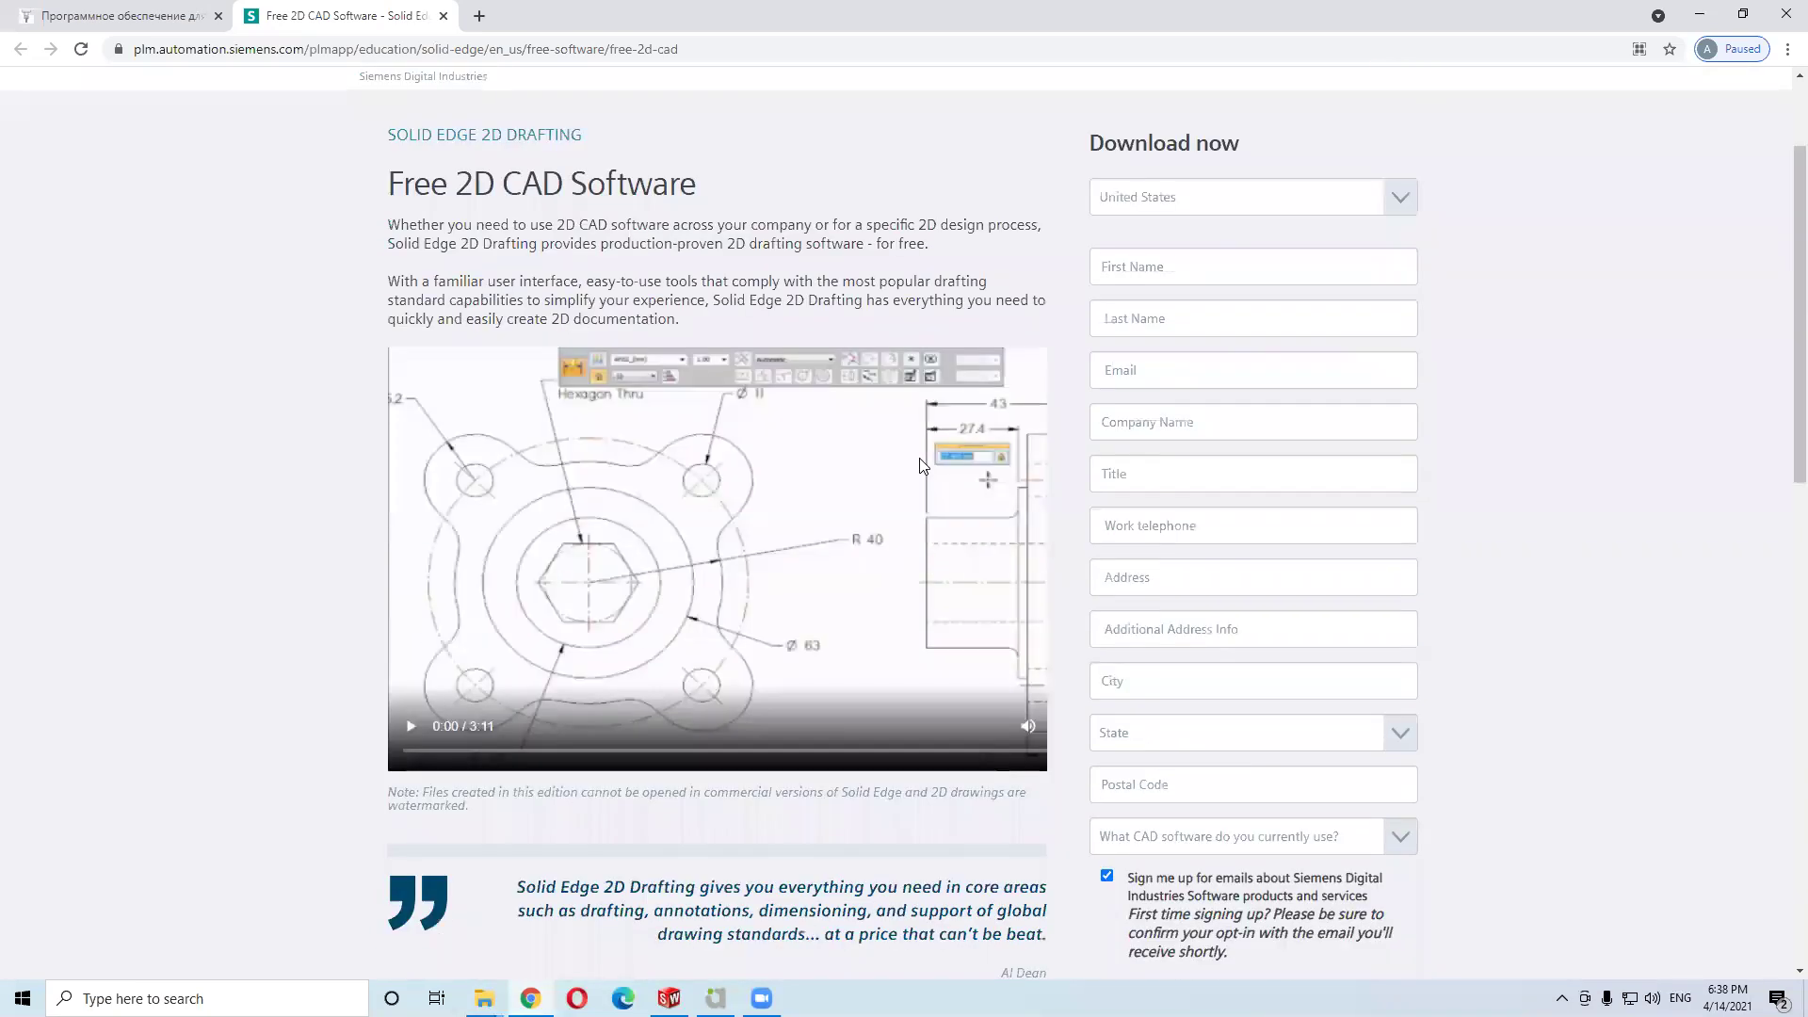
pyautogui.scroll(-5, 1111, 637)
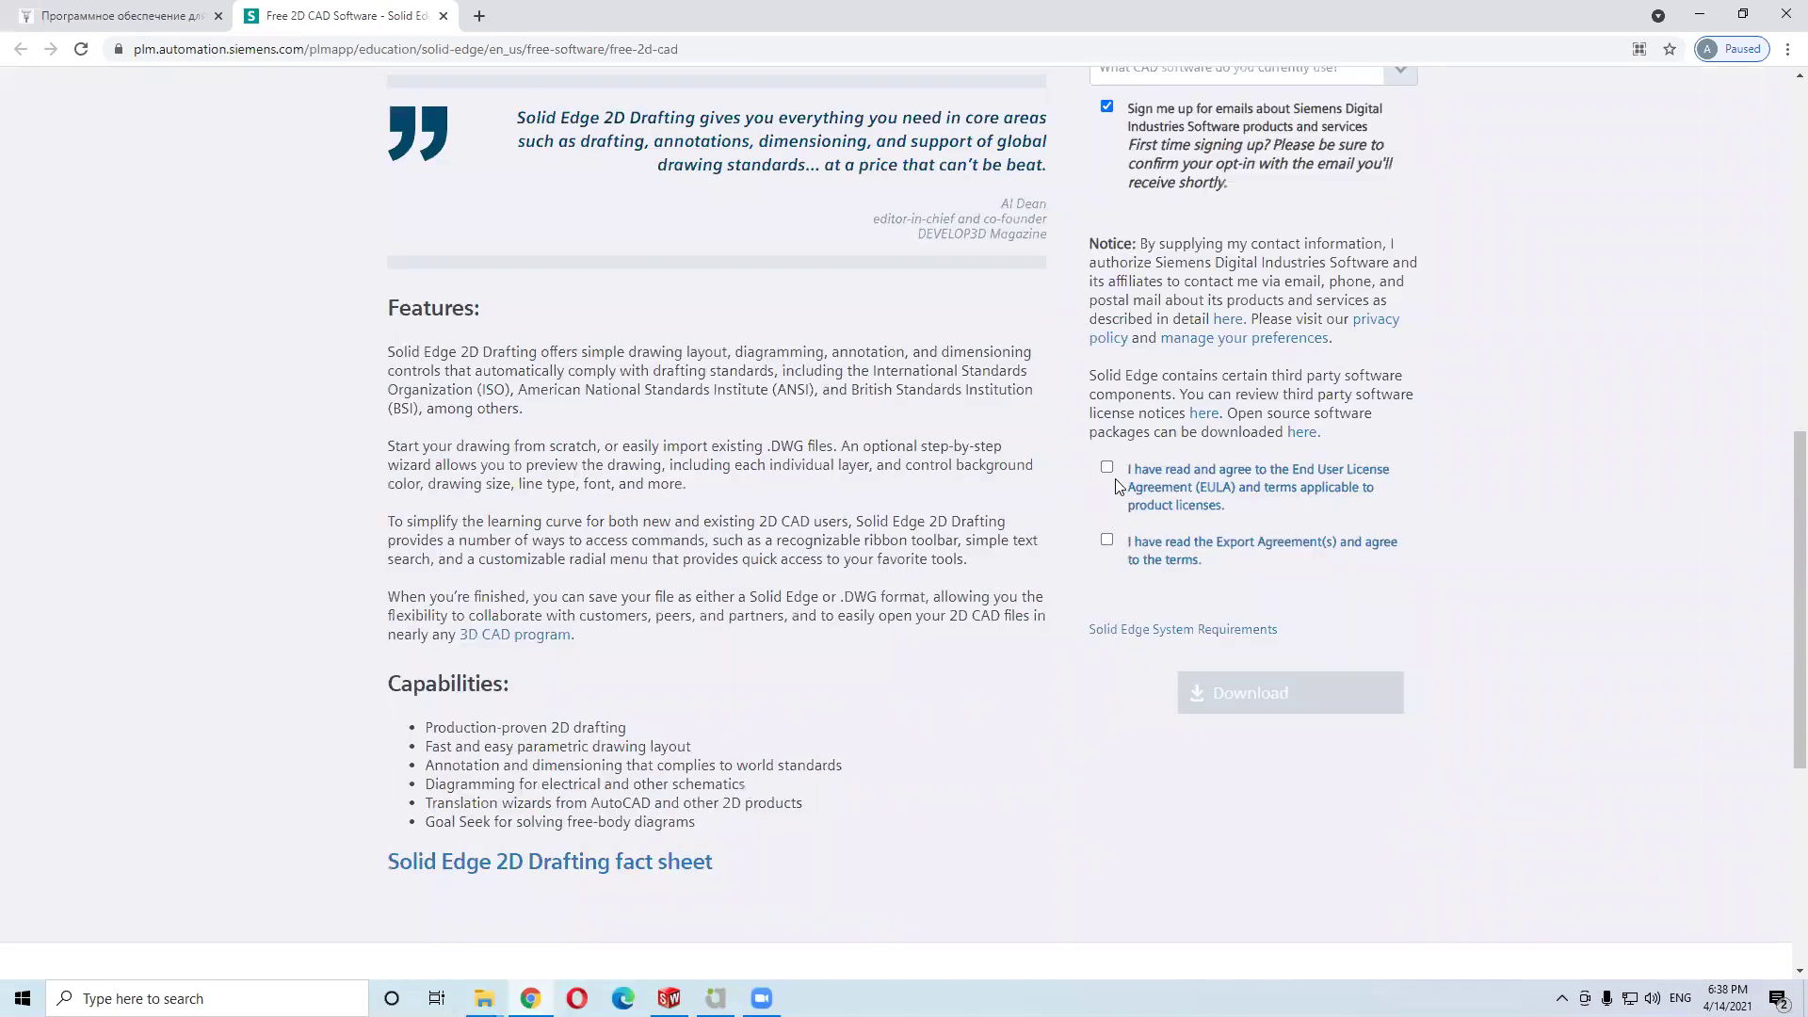
pyautogui.click(1106, 471)
pyautogui.click(1107, 540)
pyautogui.scroll(8, 930, 595)
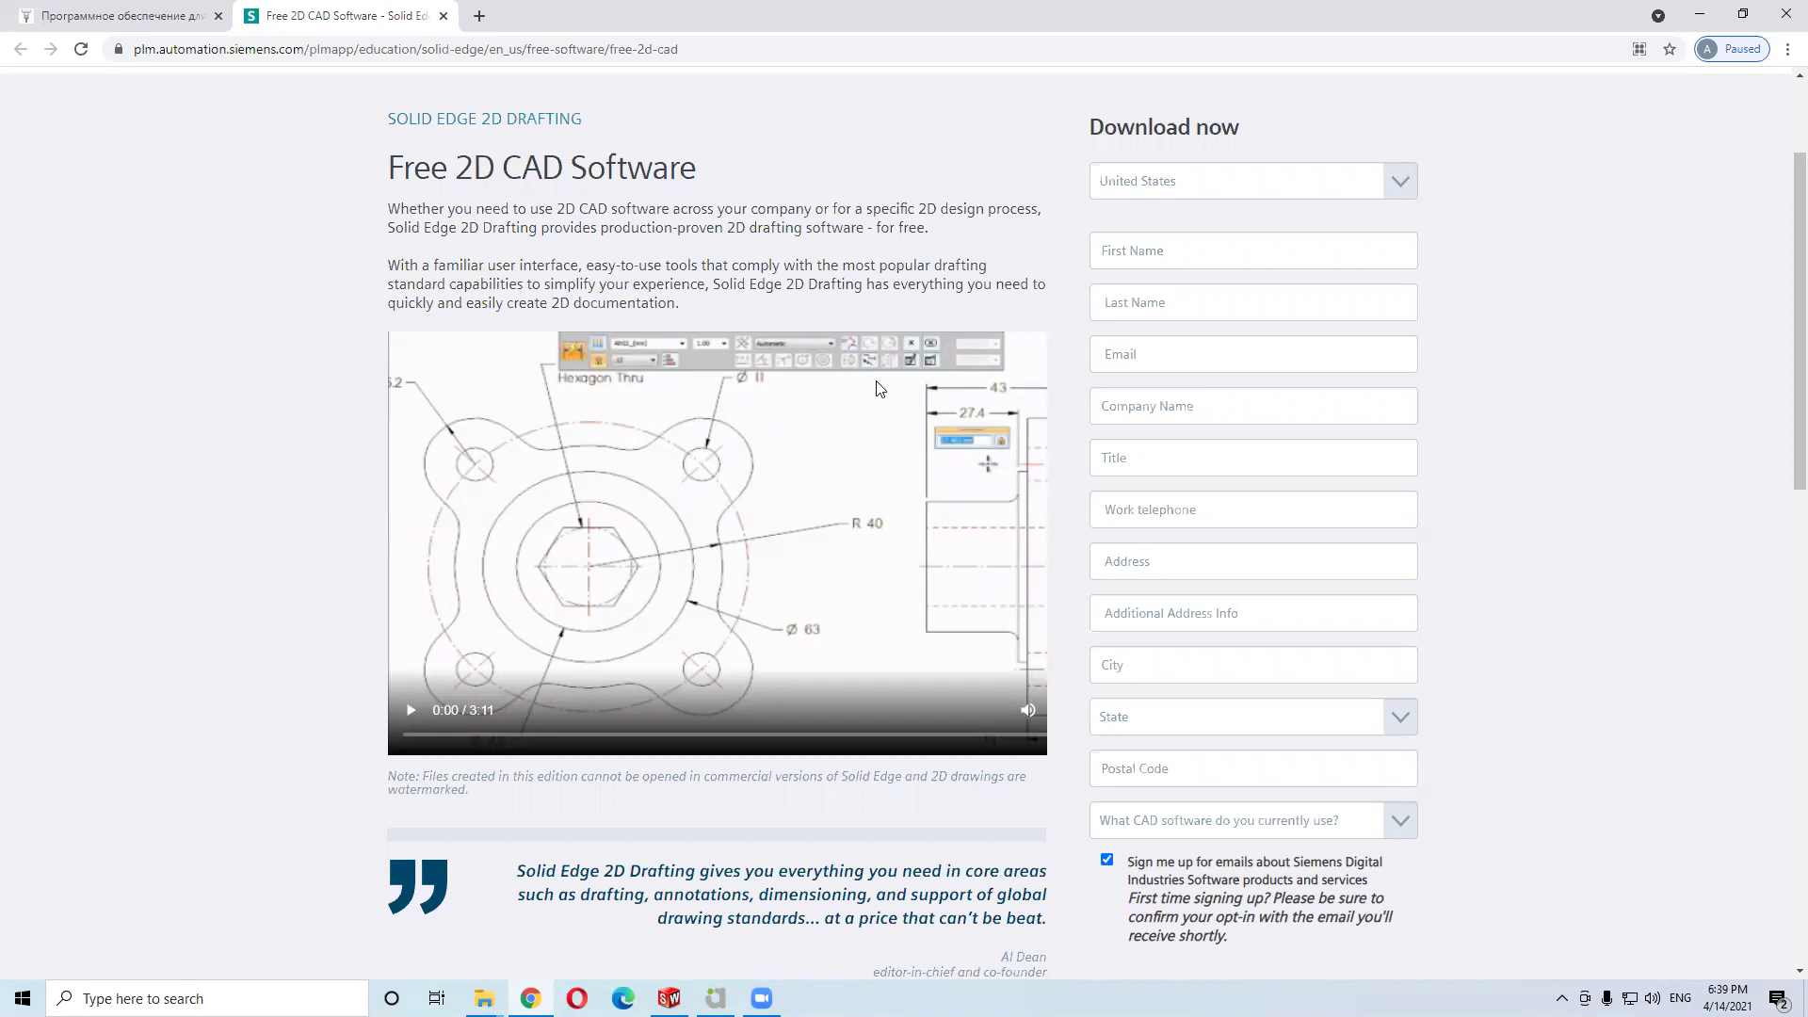
pyautogui.scroll(2, 878, 387)
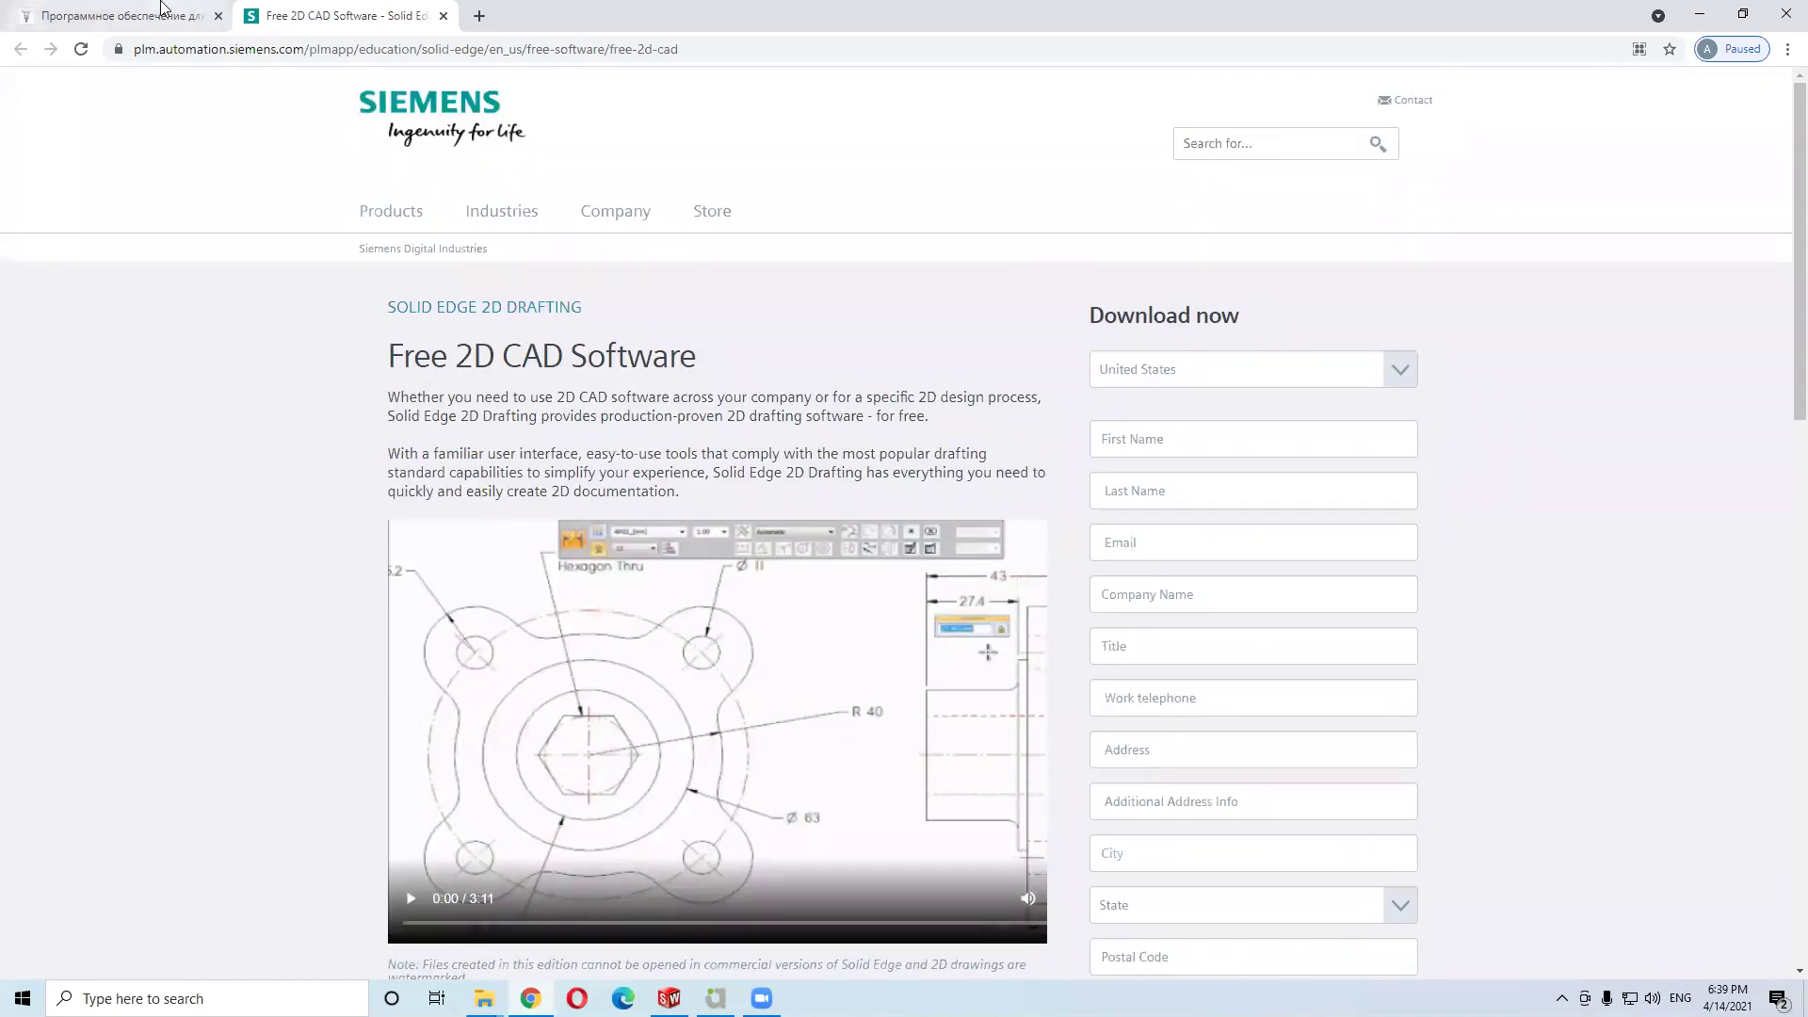
# Return to the CNC.SCHOOL software page and copy its web address
pyautogui.click(160, 8)
pyautogui.scroll(10, 584, 351)
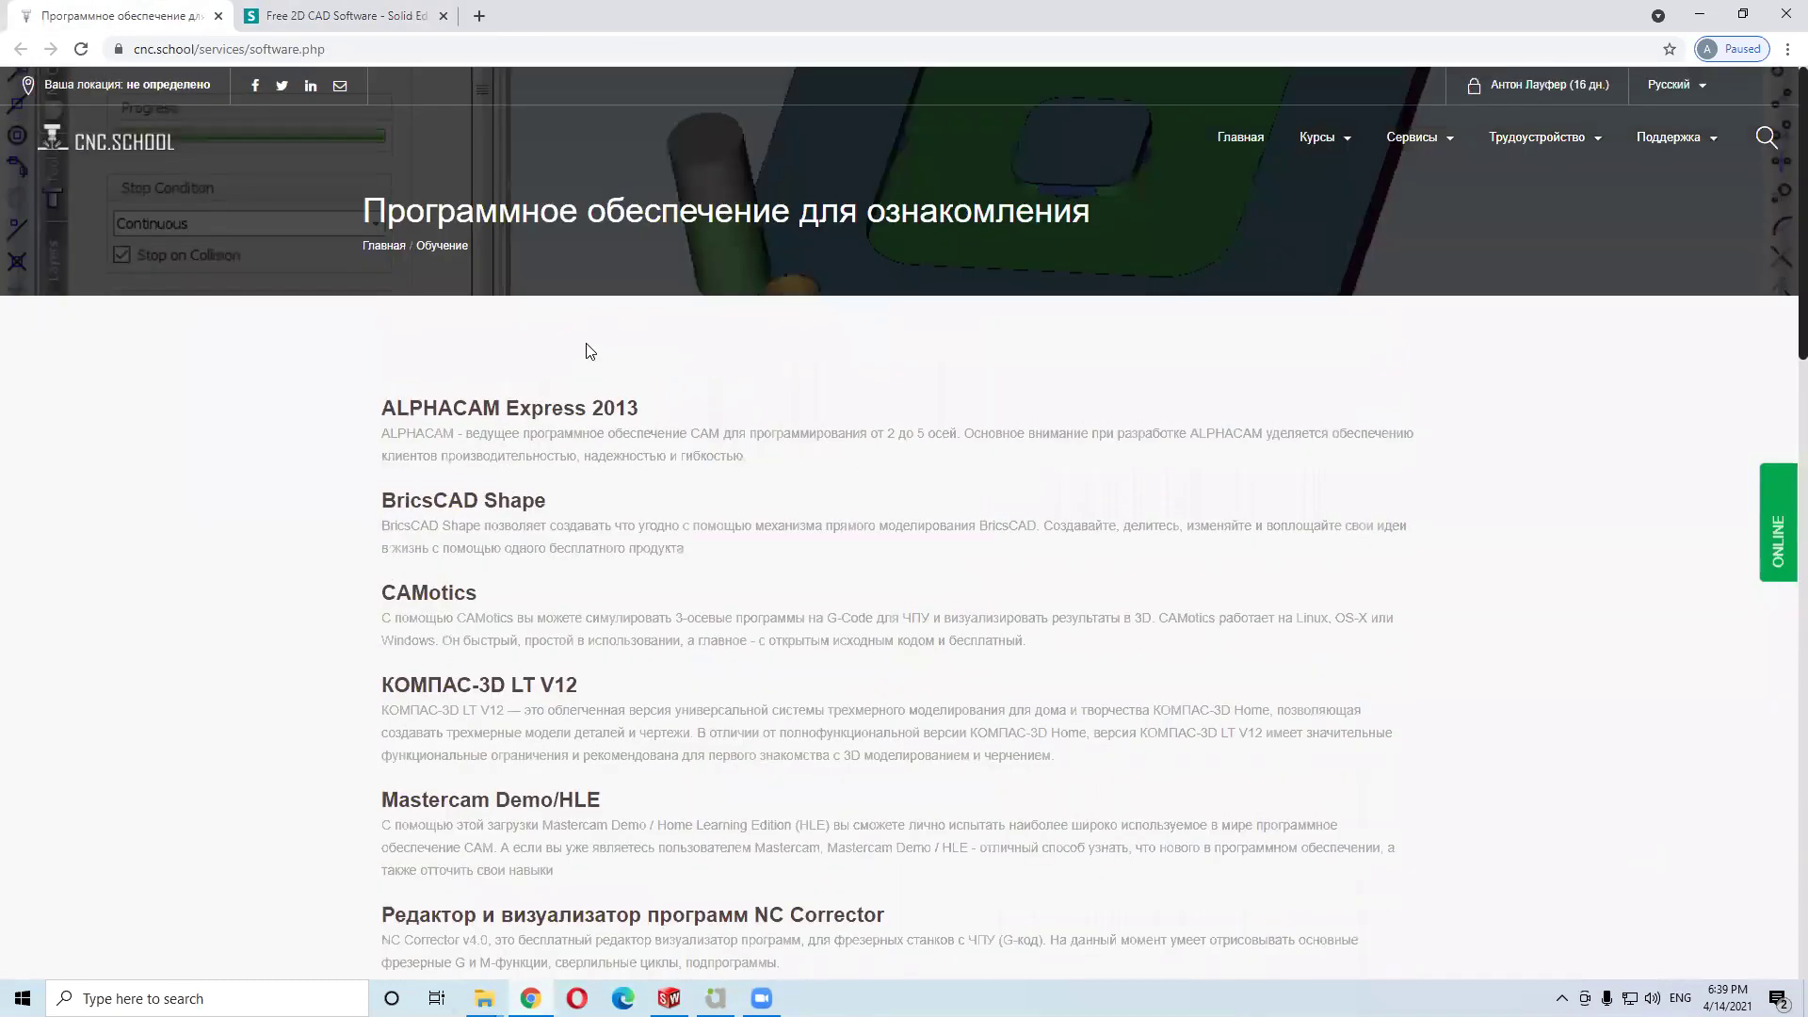
pyautogui.click(307, 50)
pyautogui.rightClick(307, 51)
pyautogui.click(354, 156)
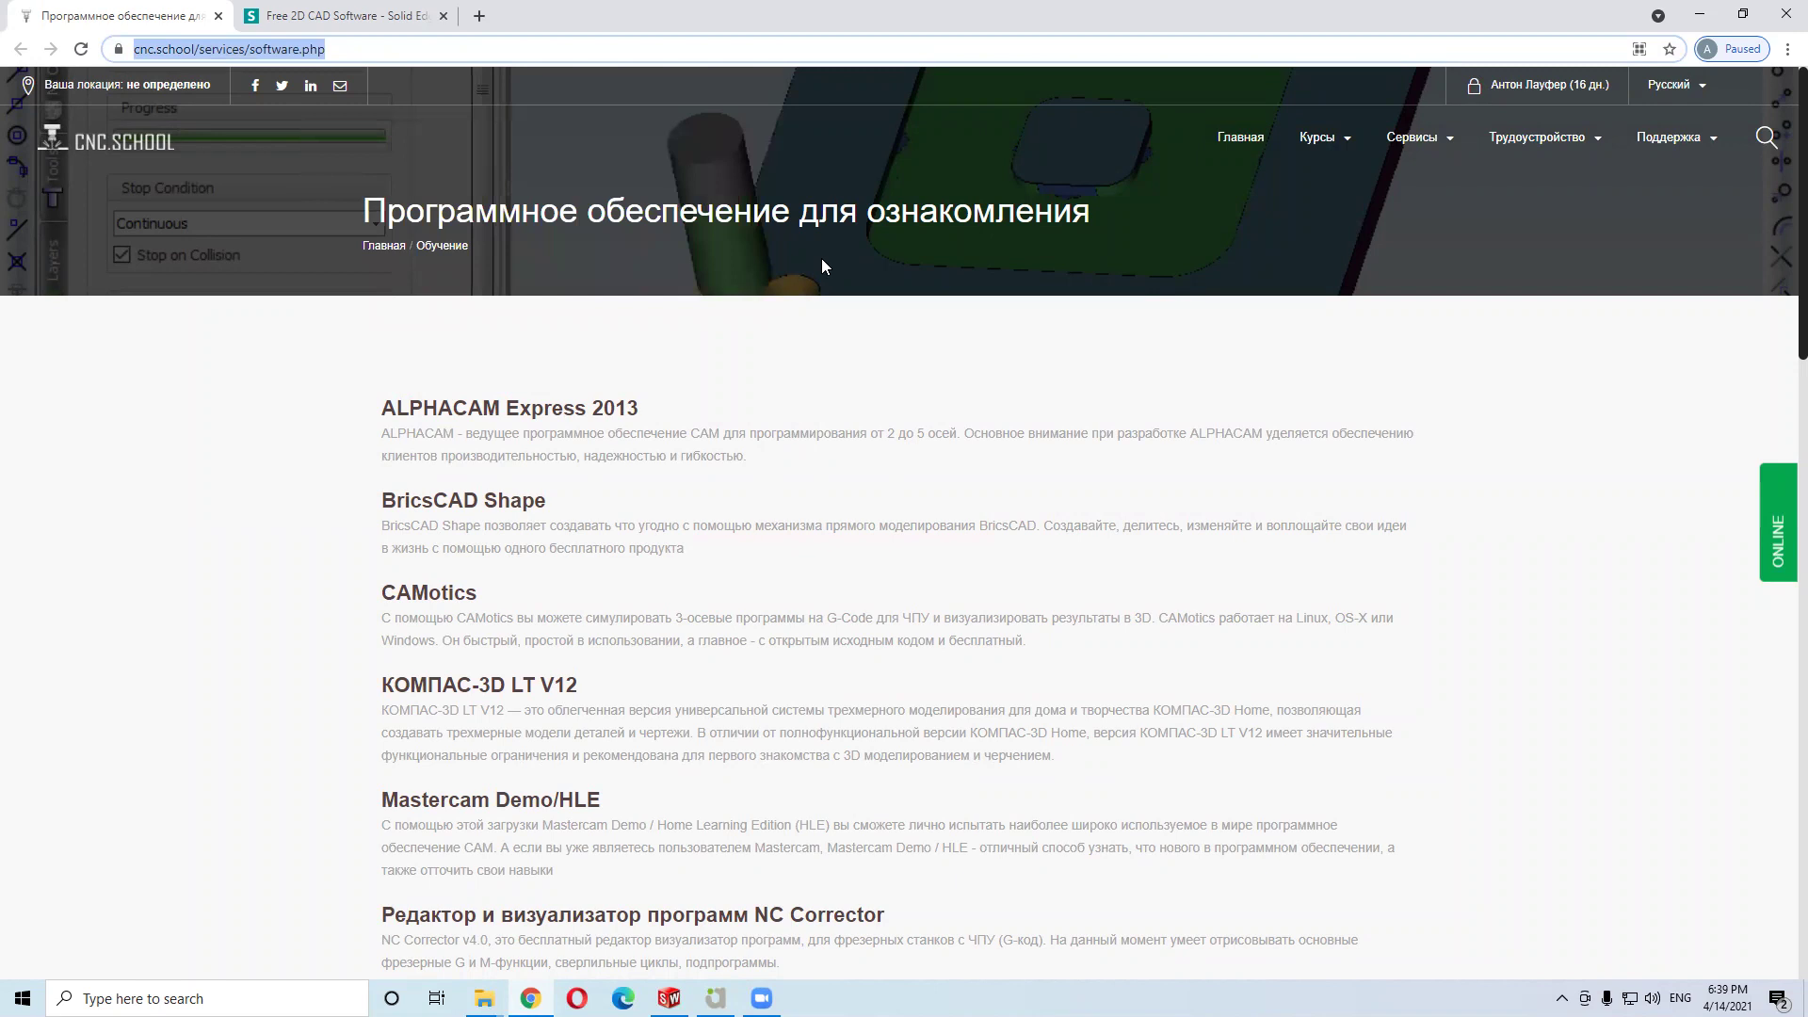
# Find the Solid Edge 2D Drafting entry in the software list and compare it with the open Siemens download page
pyautogui.scroll(-4, 821, 258)
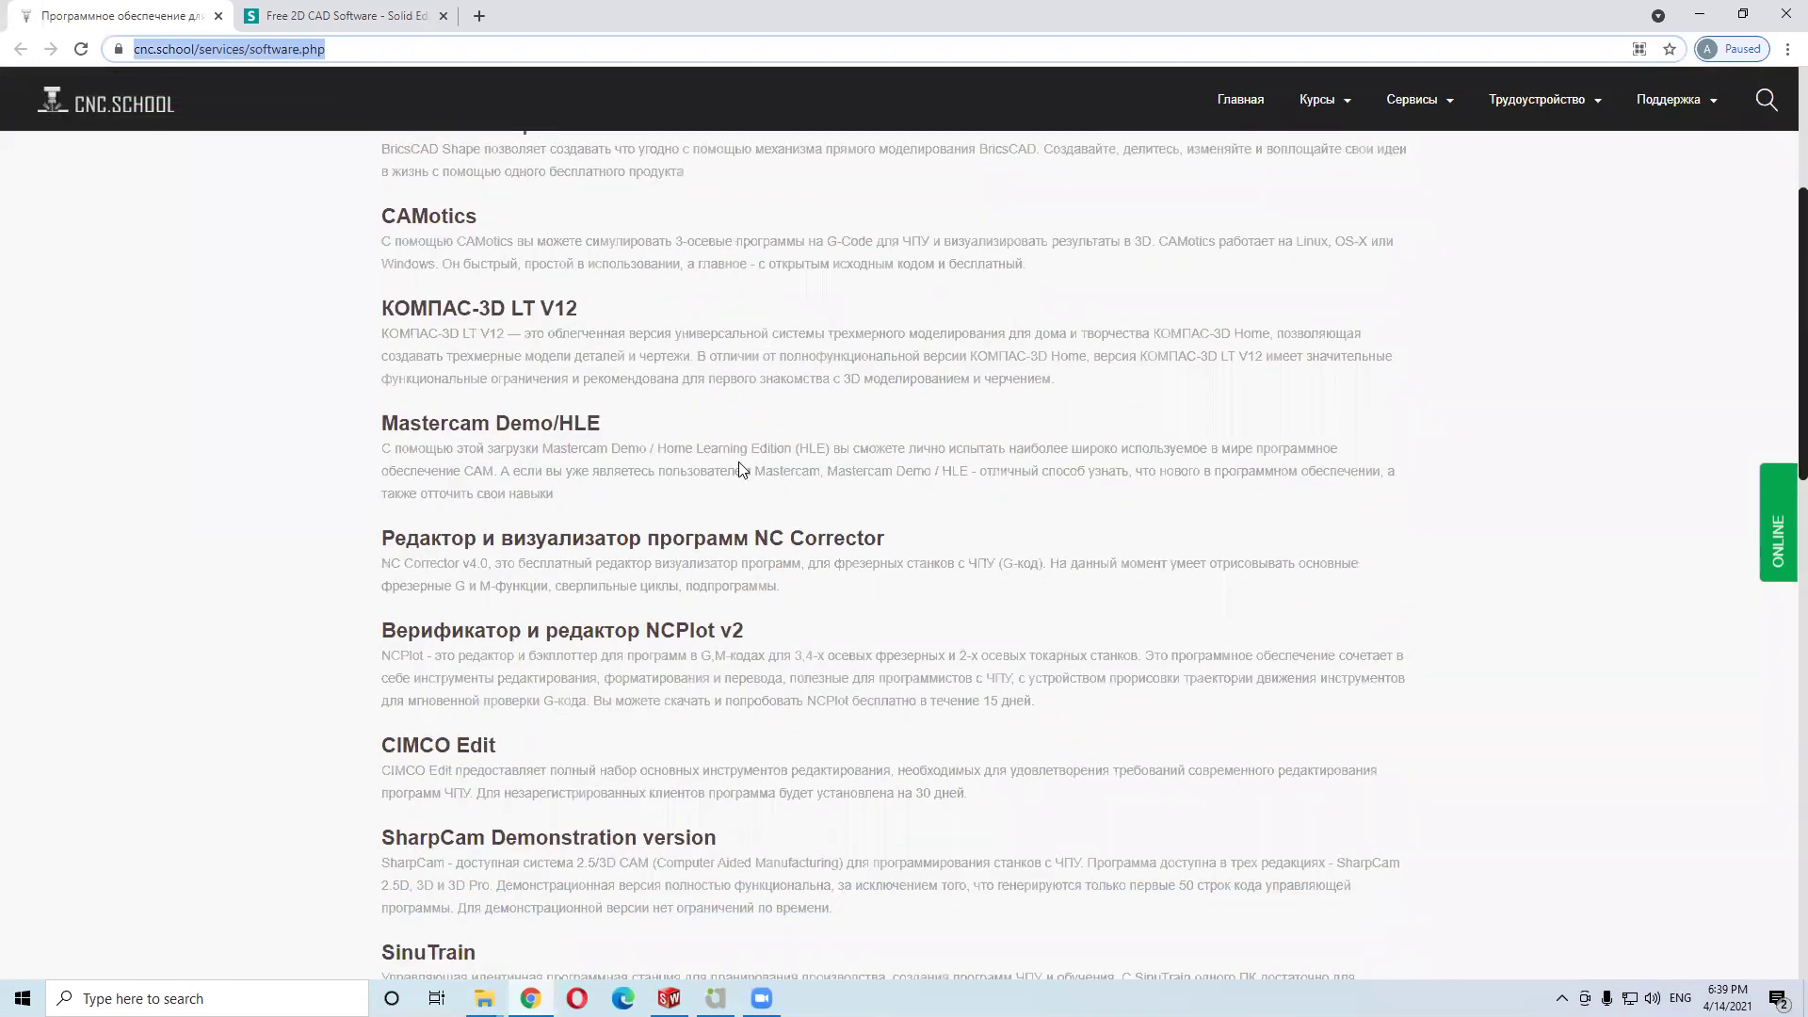
pyautogui.scroll(-5, 729, 465)
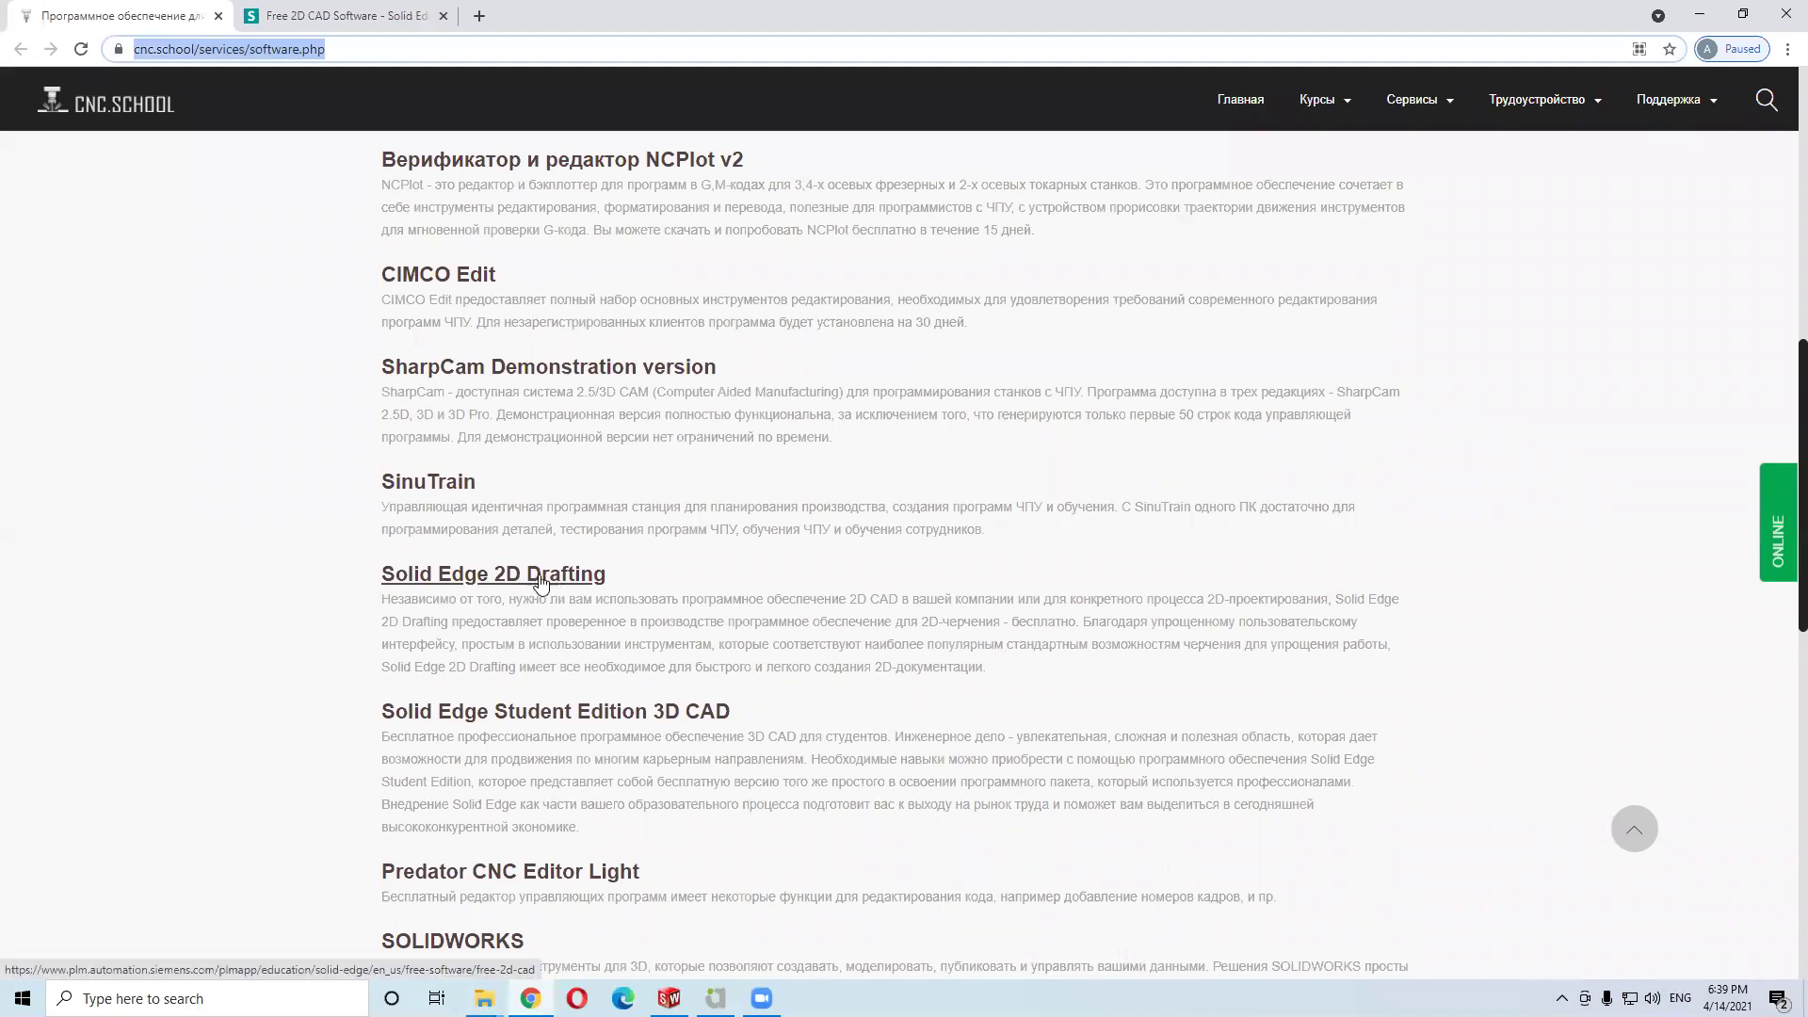
pyautogui.click(349, 16)
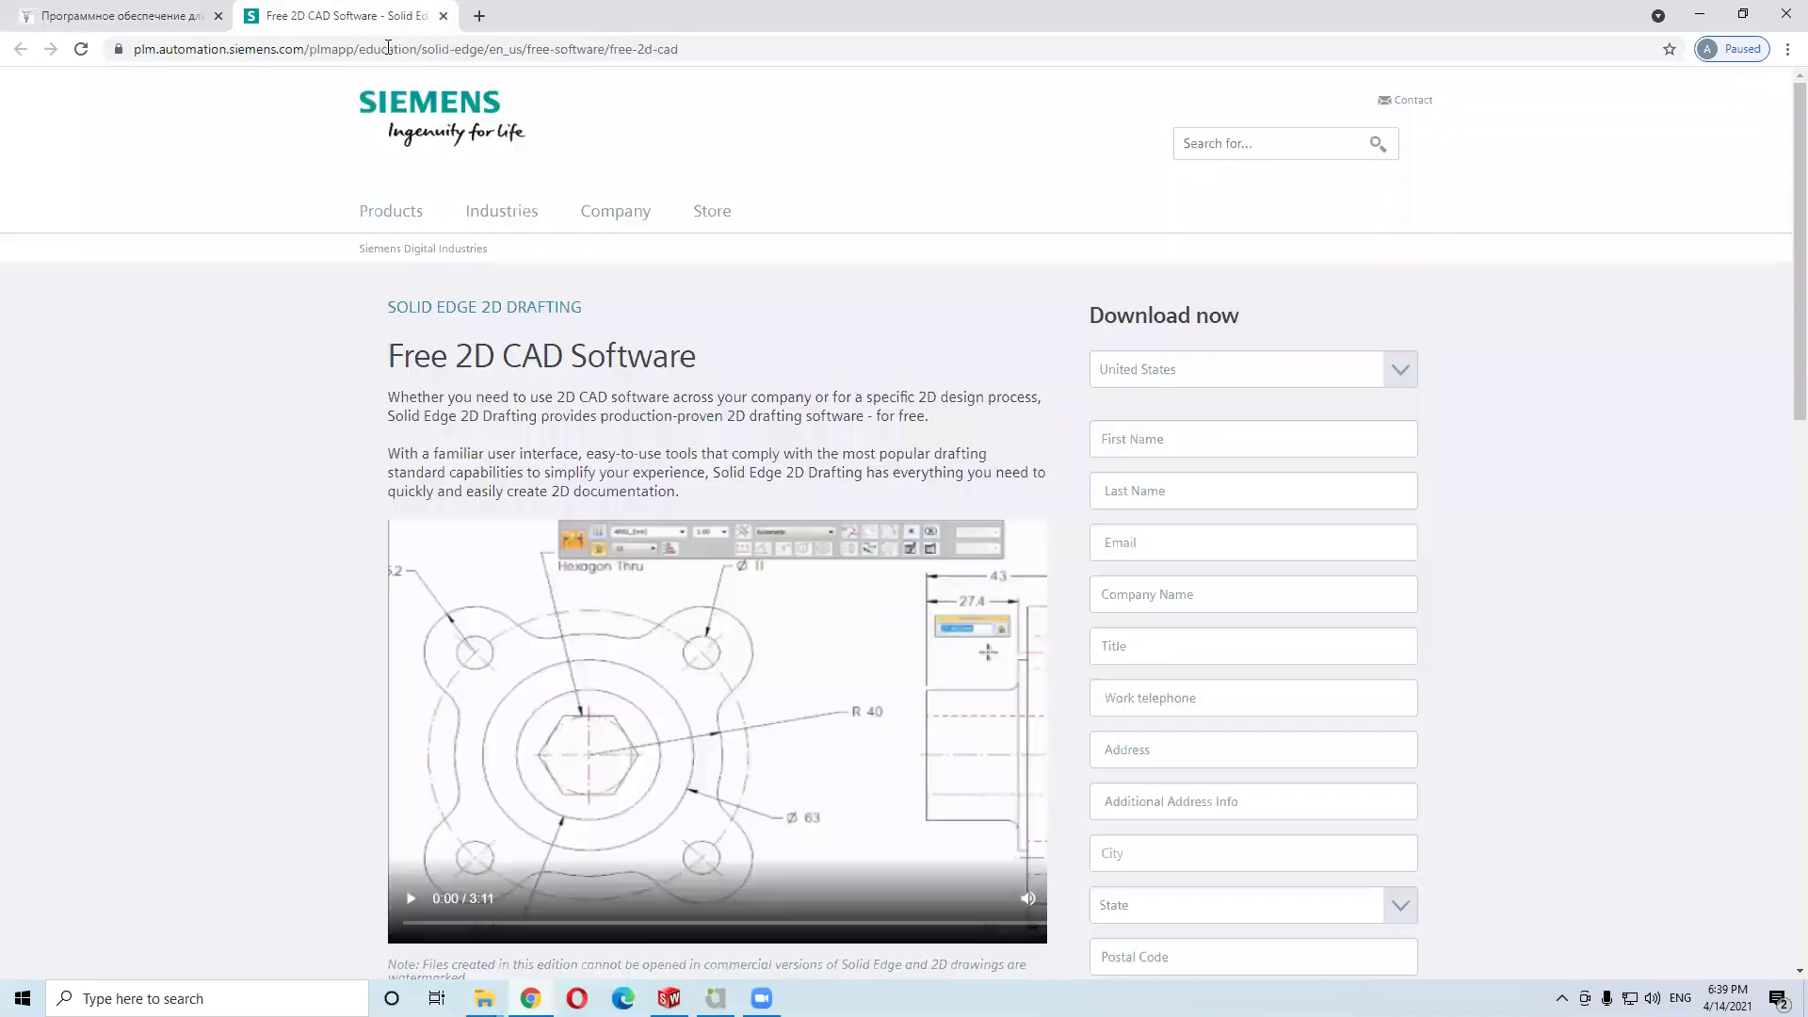
pyautogui.click(84, 17)
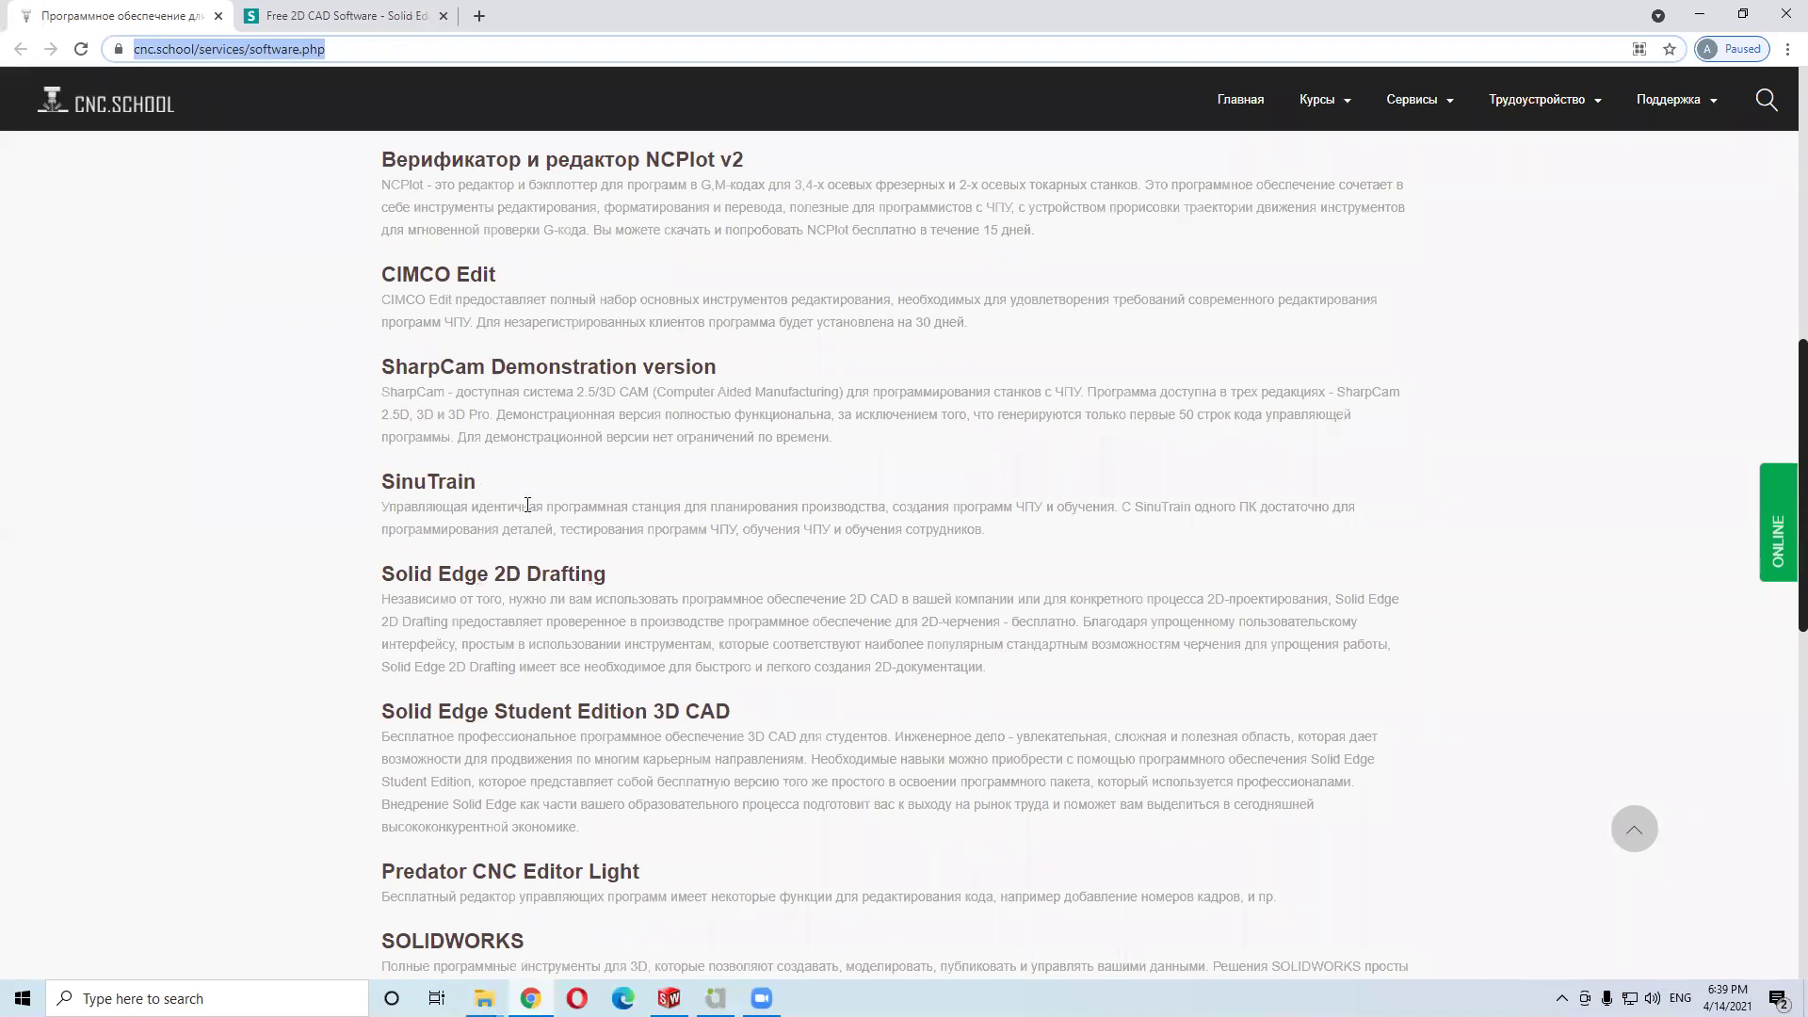
# Compare the Siemens Free 2D CAD download page with the CNC.SCHOOL software list and review the other listed CAD/CAM programs
pyautogui.click(365, 14)
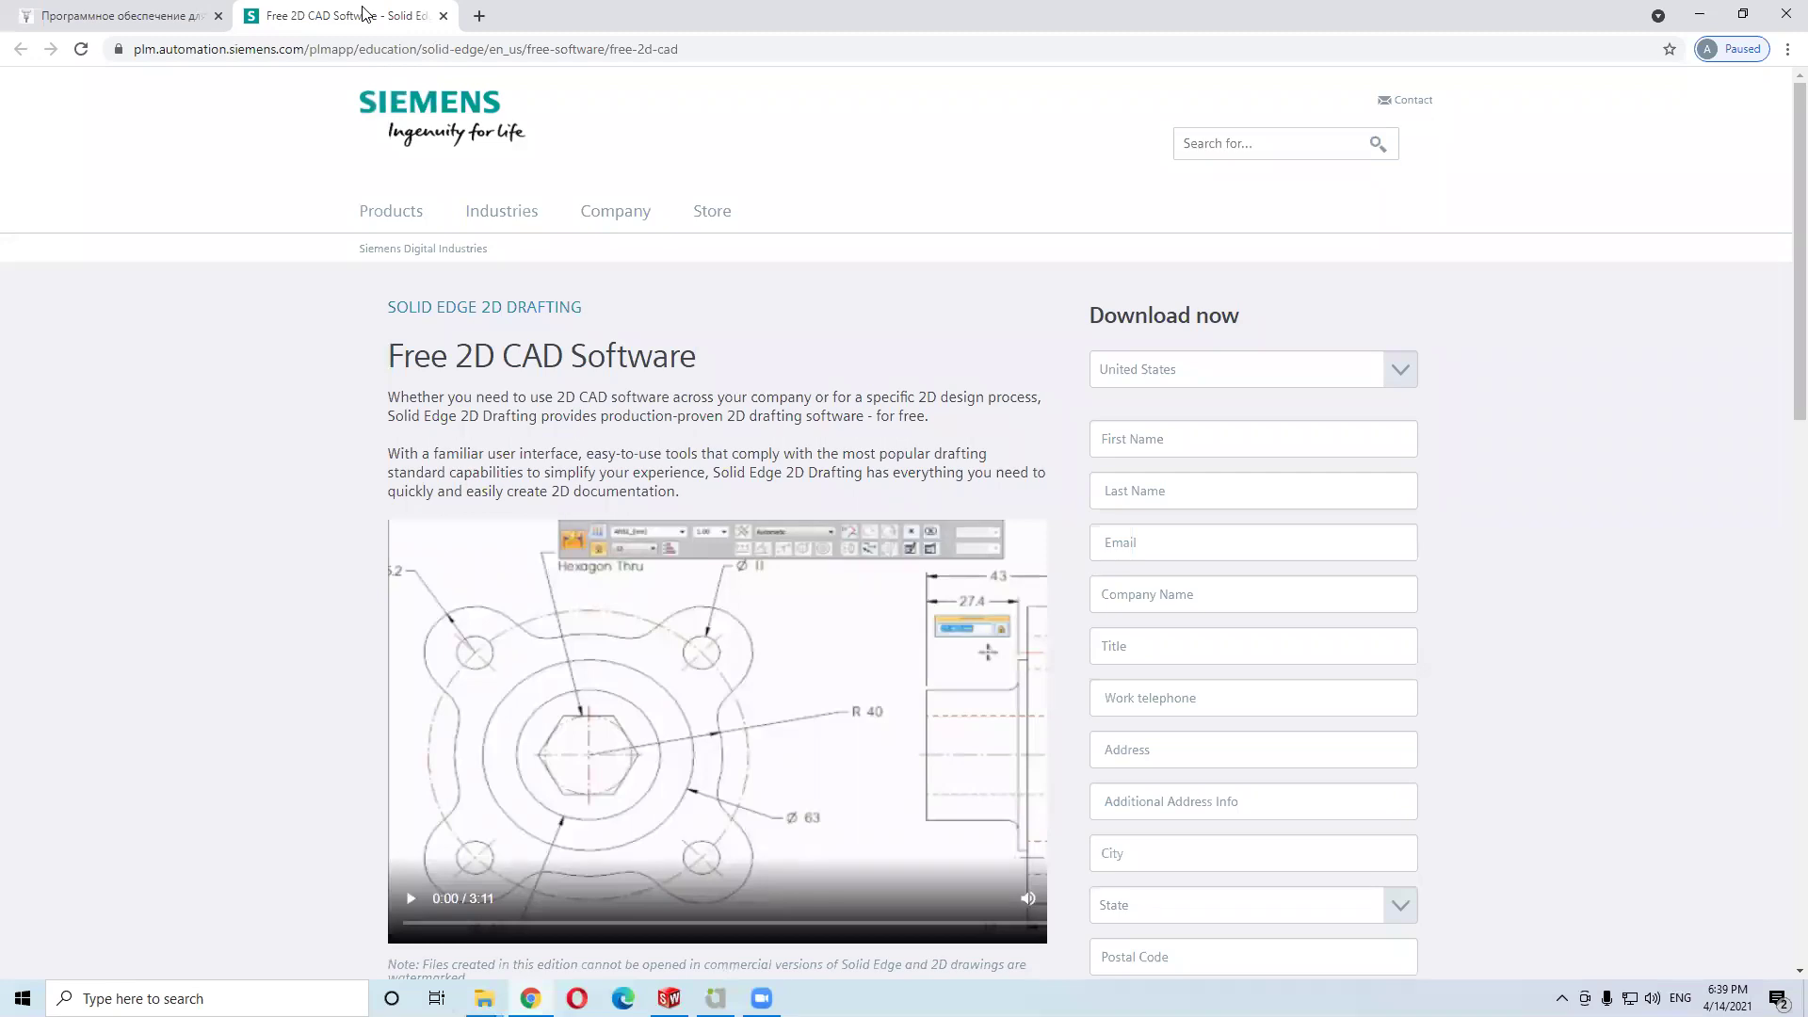
pyautogui.click(184, 9)
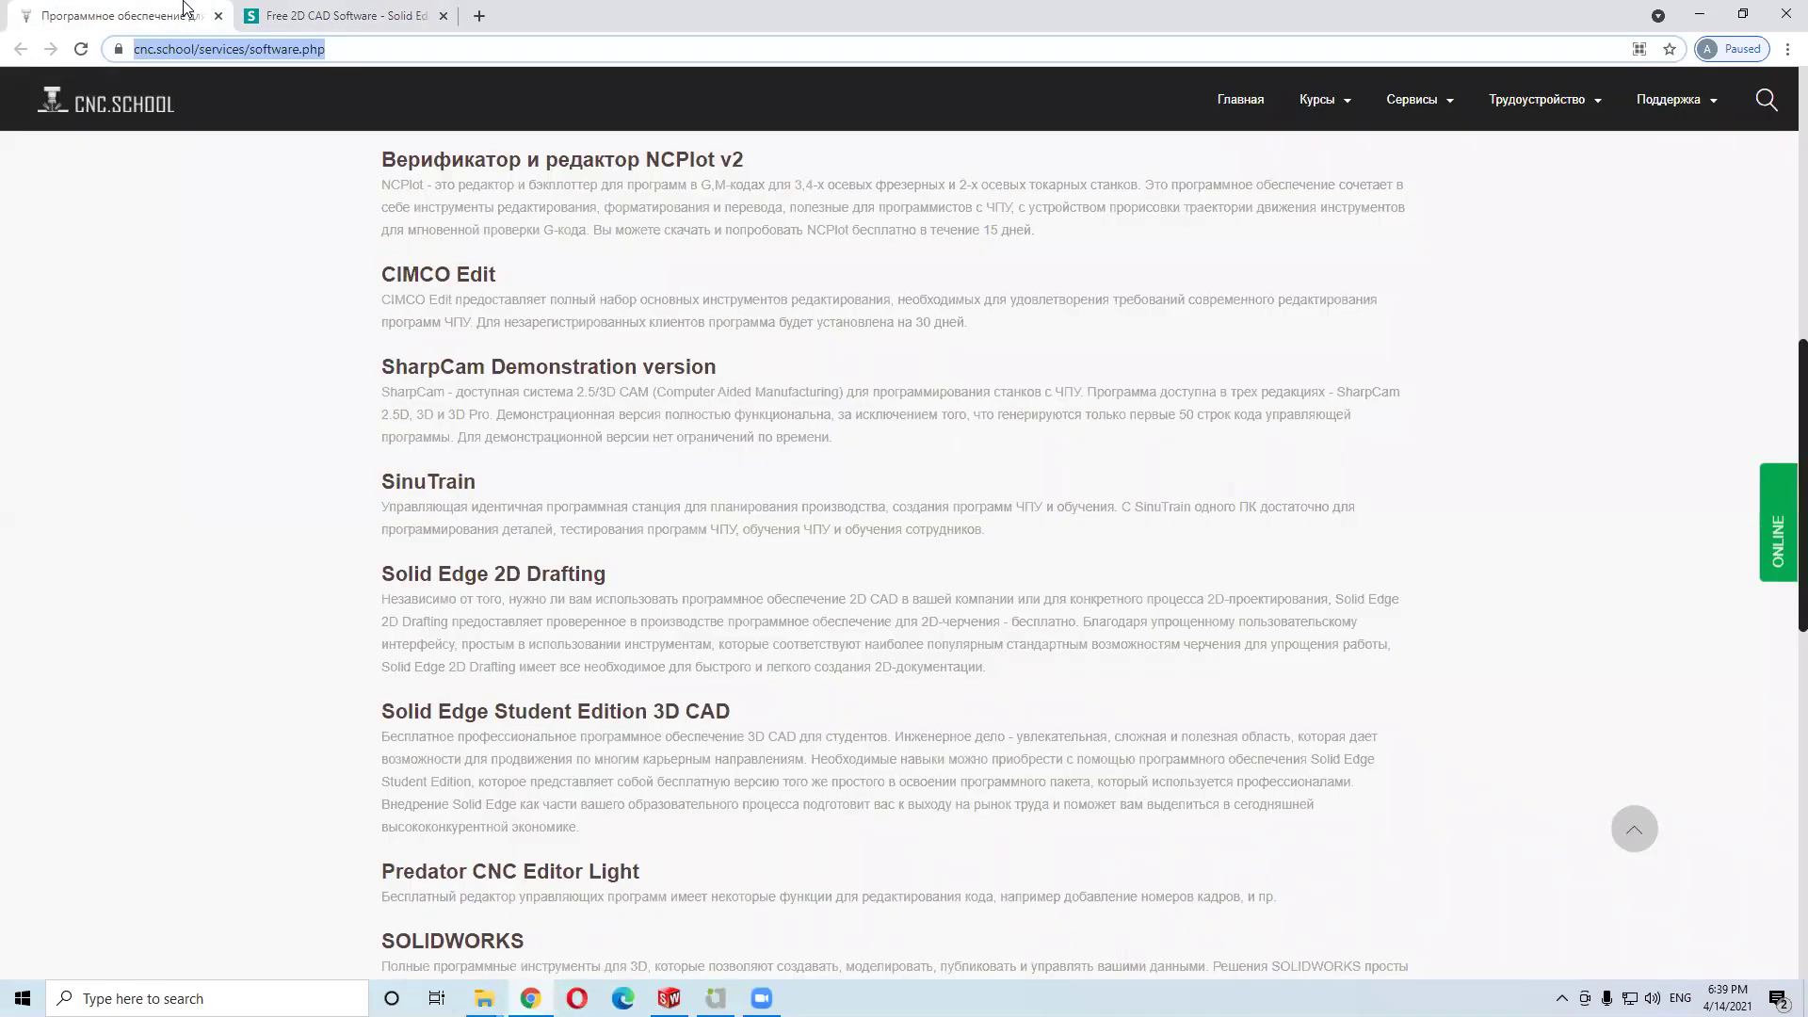
pyautogui.click(250, 13)
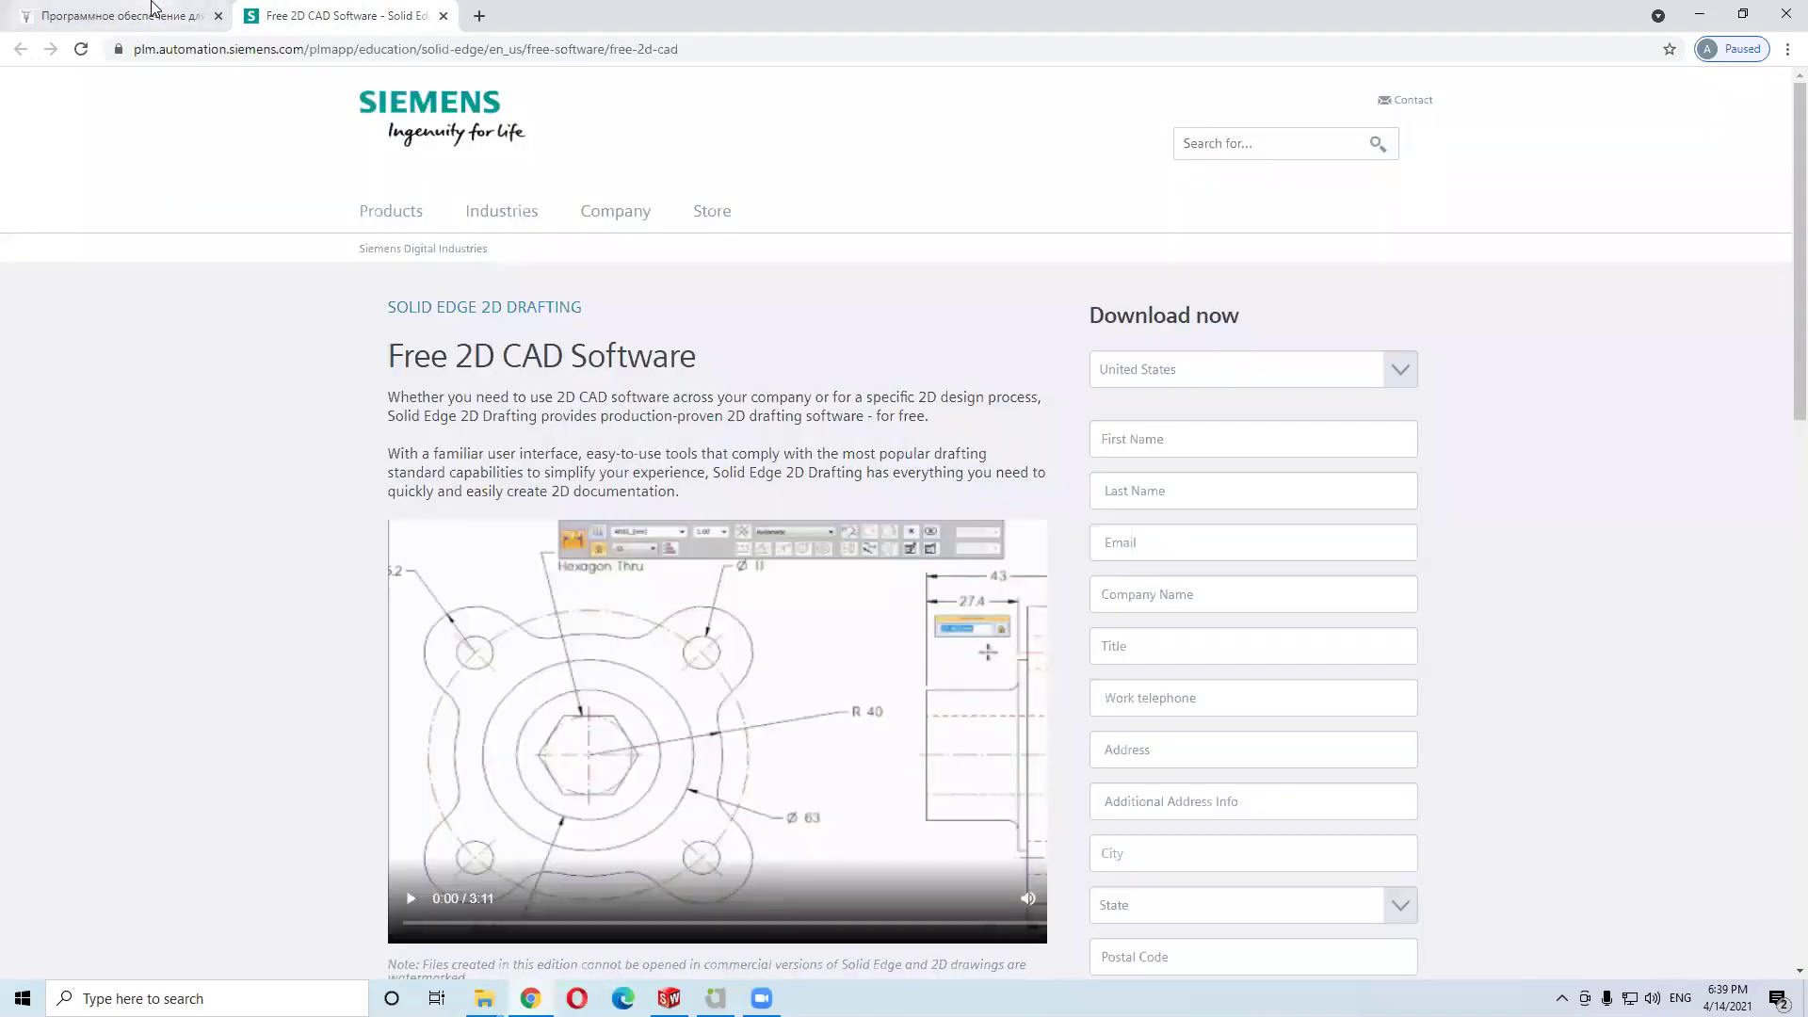
pyautogui.click(151, 9)
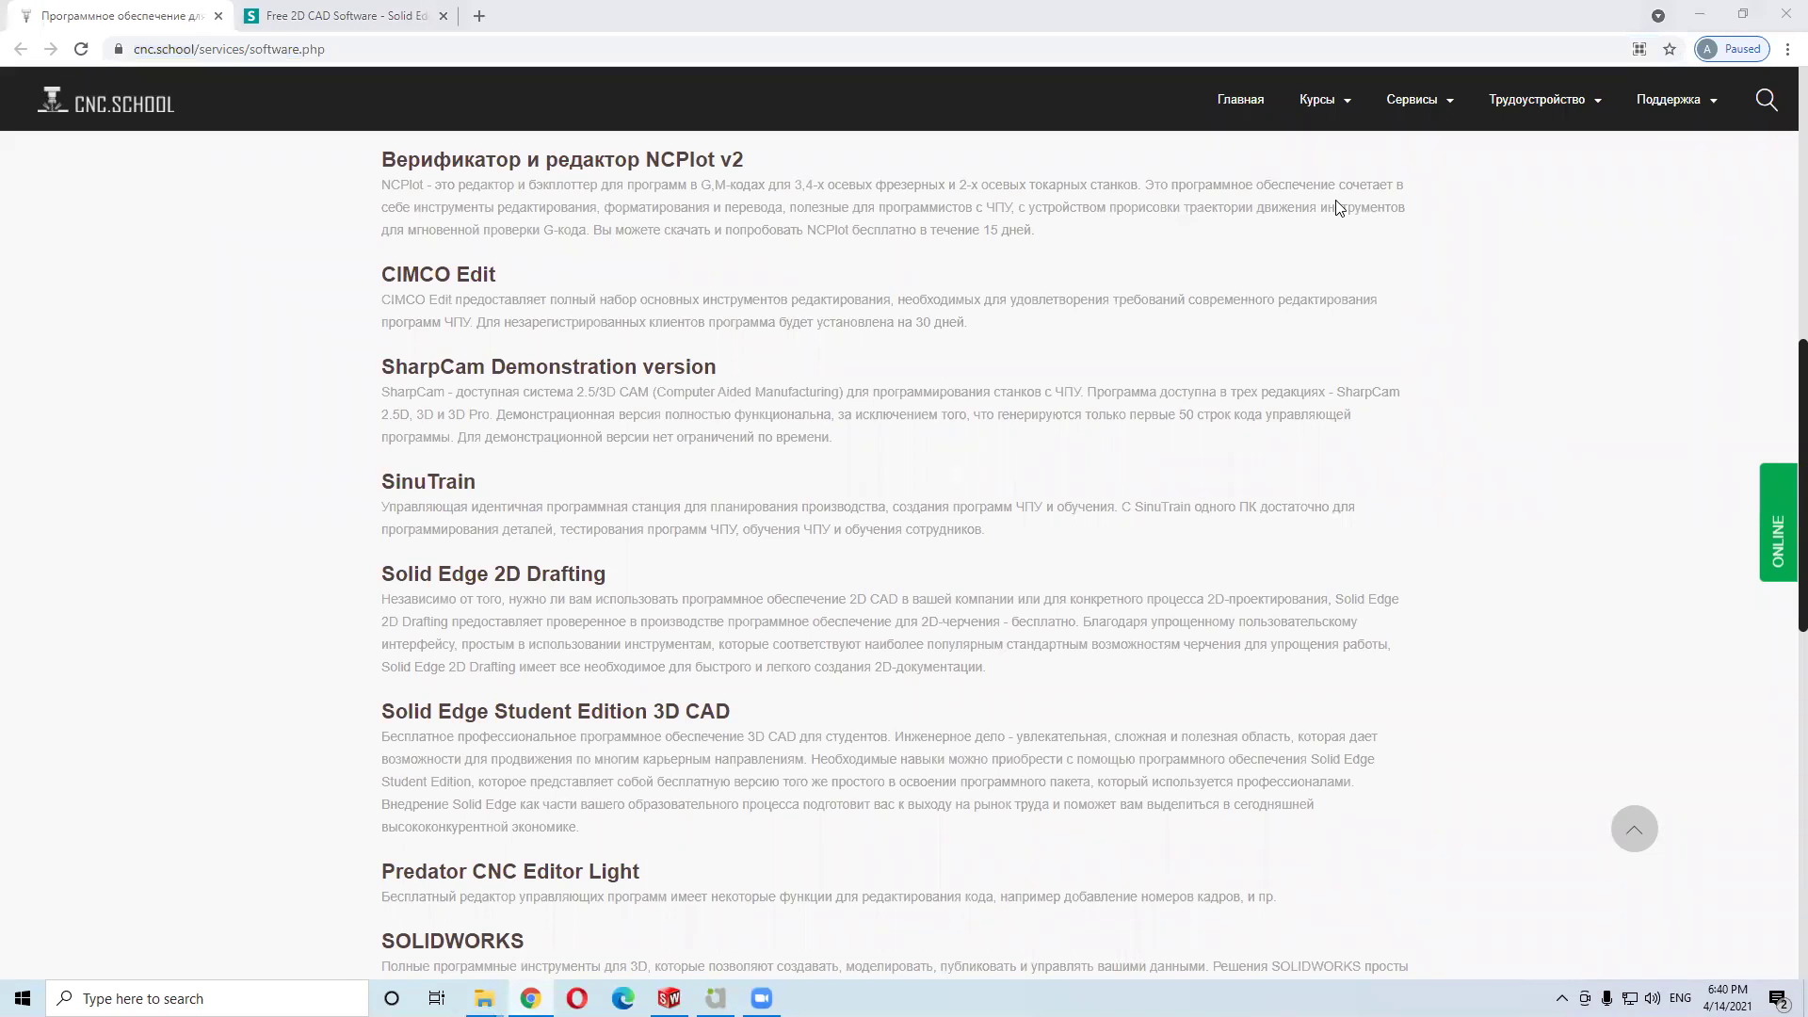
pyautogui.scroll(3, 727, 513)
pyautogui.scroll(2, 727, 513)
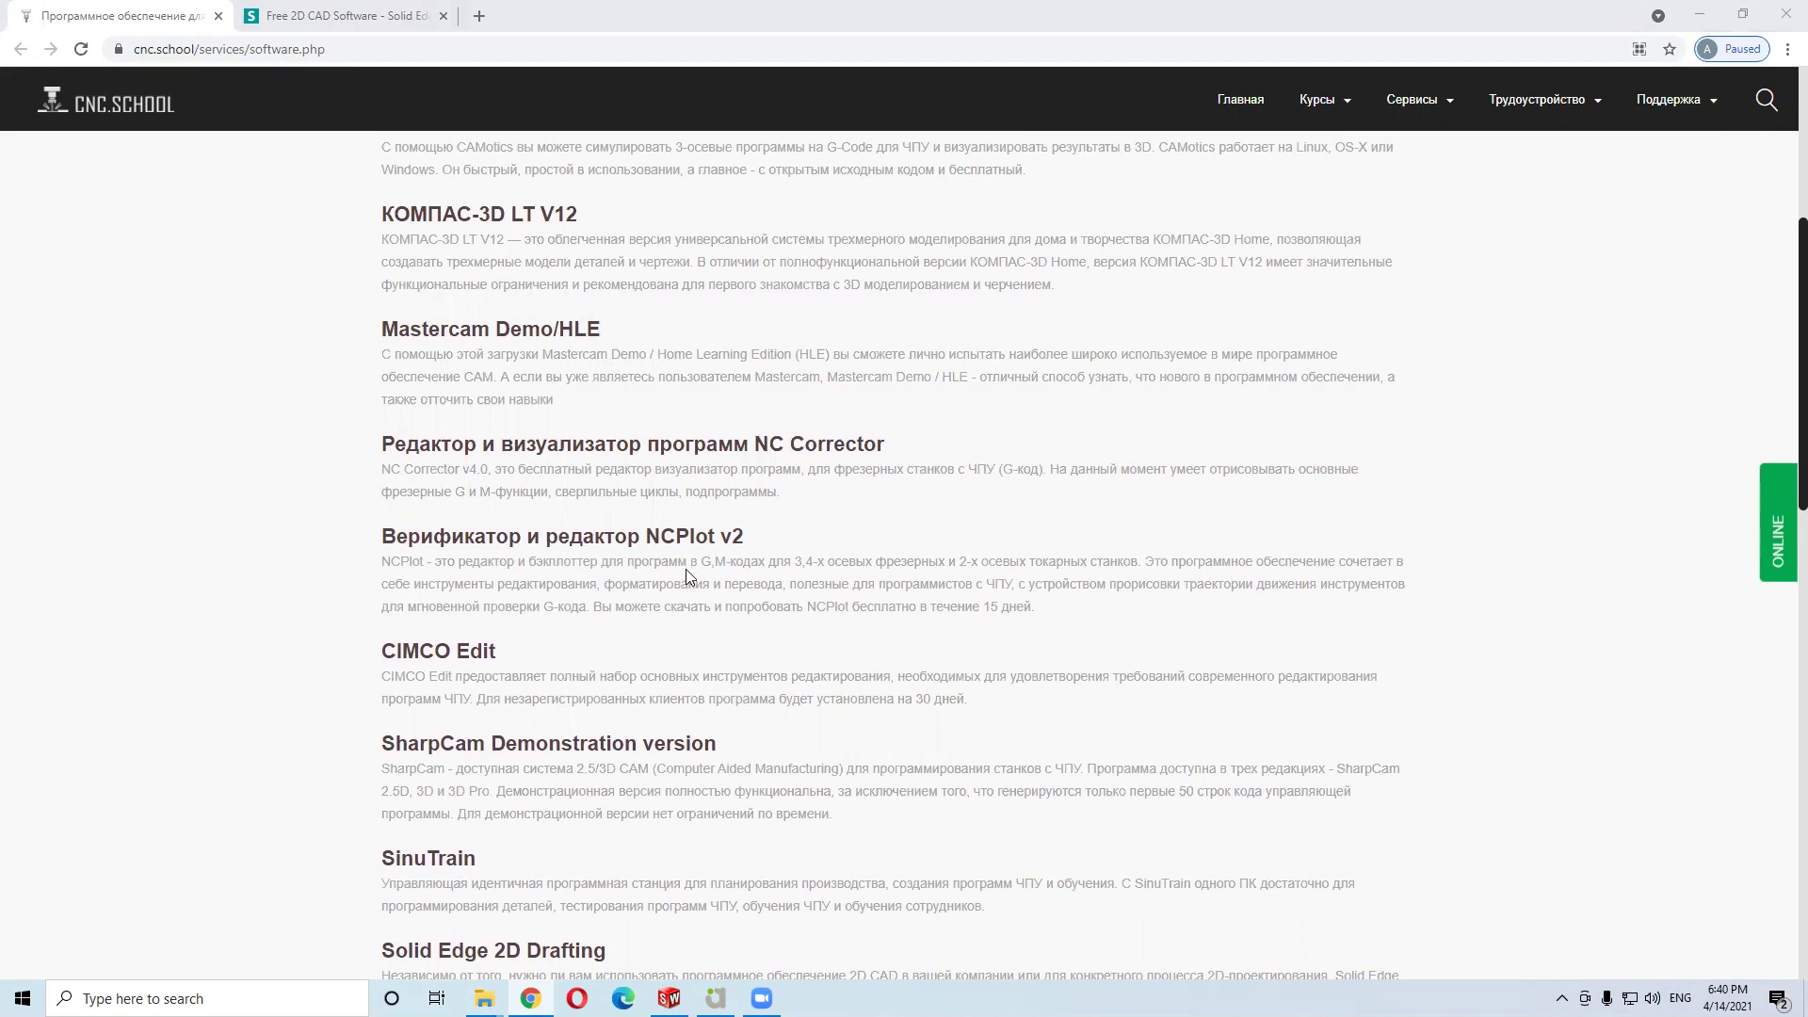
pyautogui.scroll(3, 685, 568)
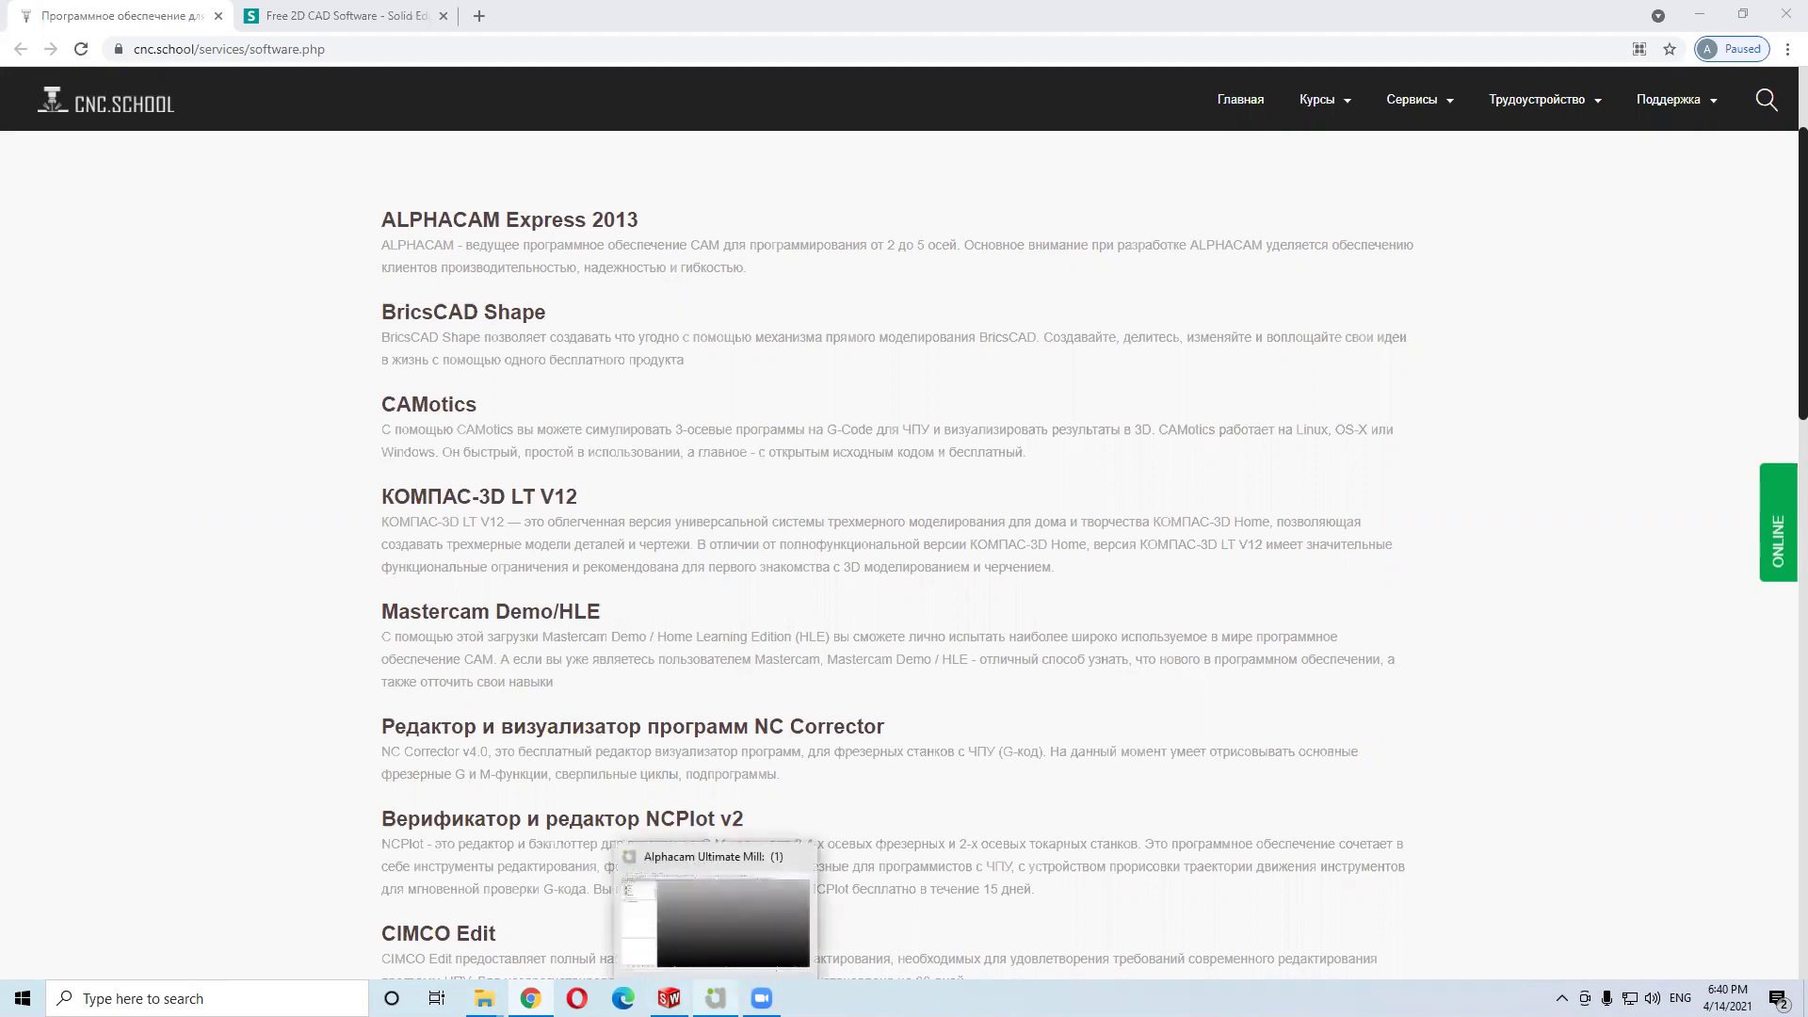
pyautogui.moveTo(761, 998)
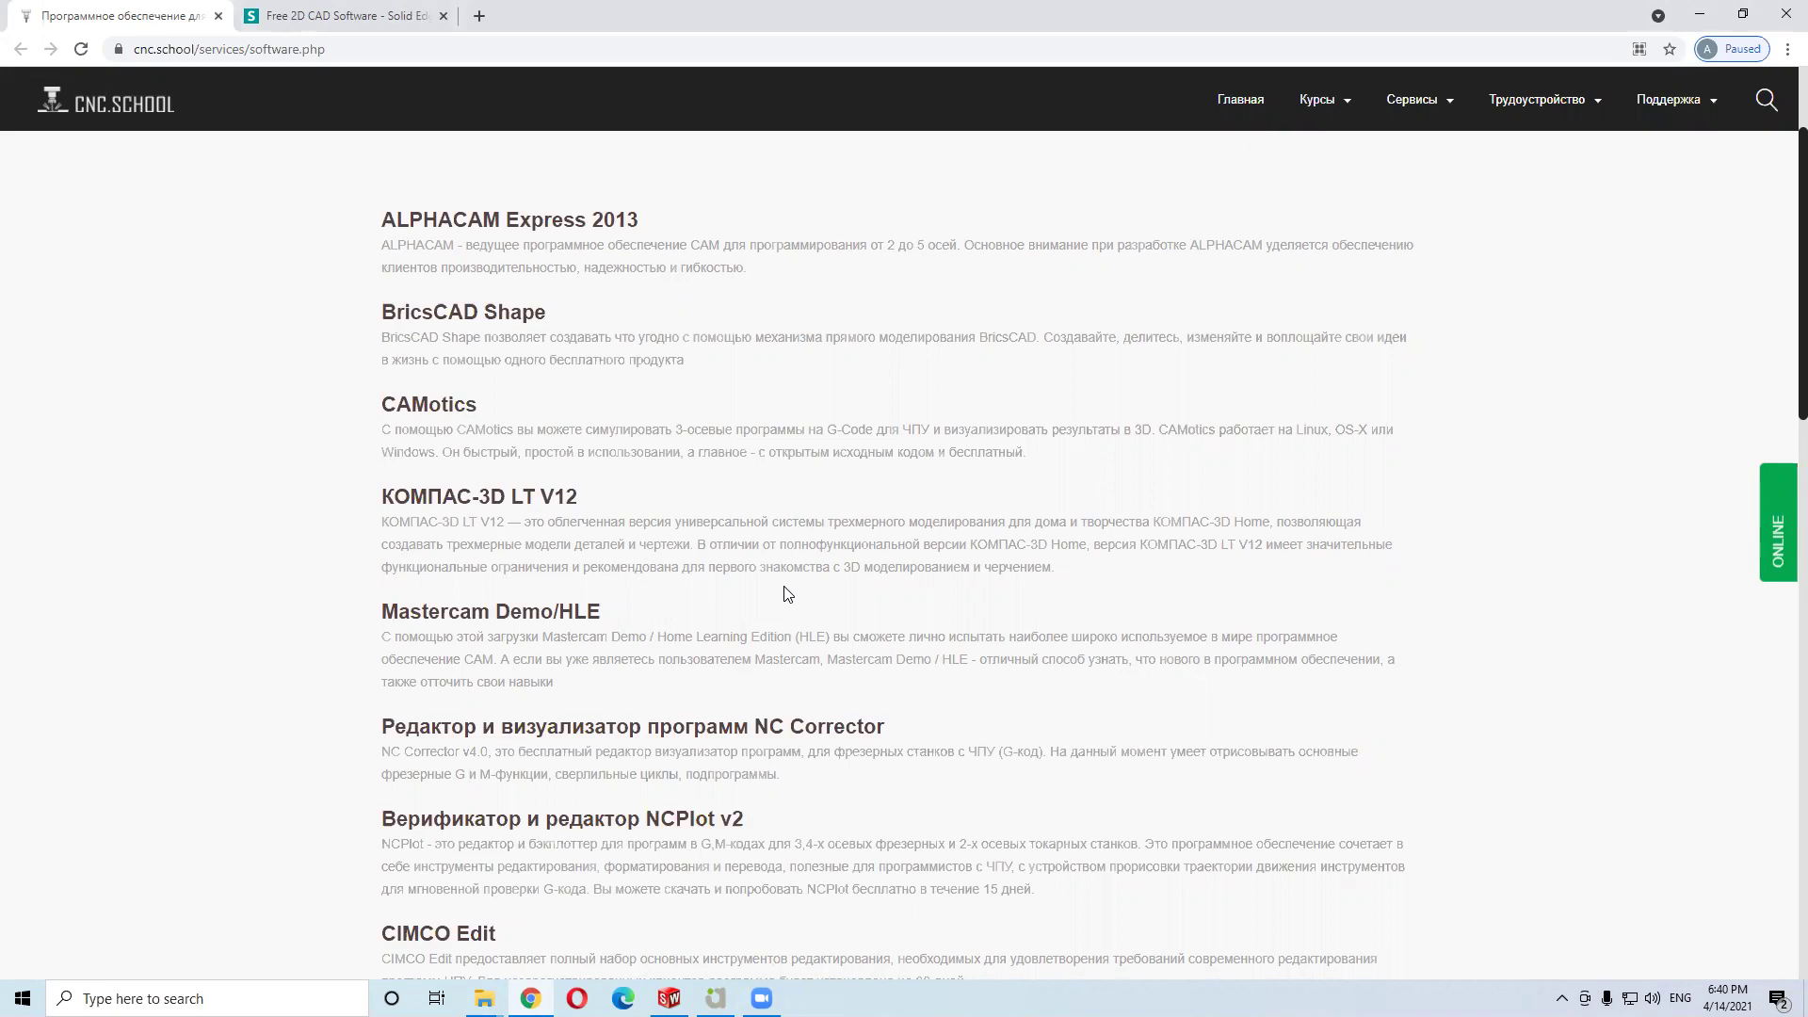
# Switch to SolidWorks, view the document types offered for a new document, and close the choice without creating one
pyautogui.click(715, 997)
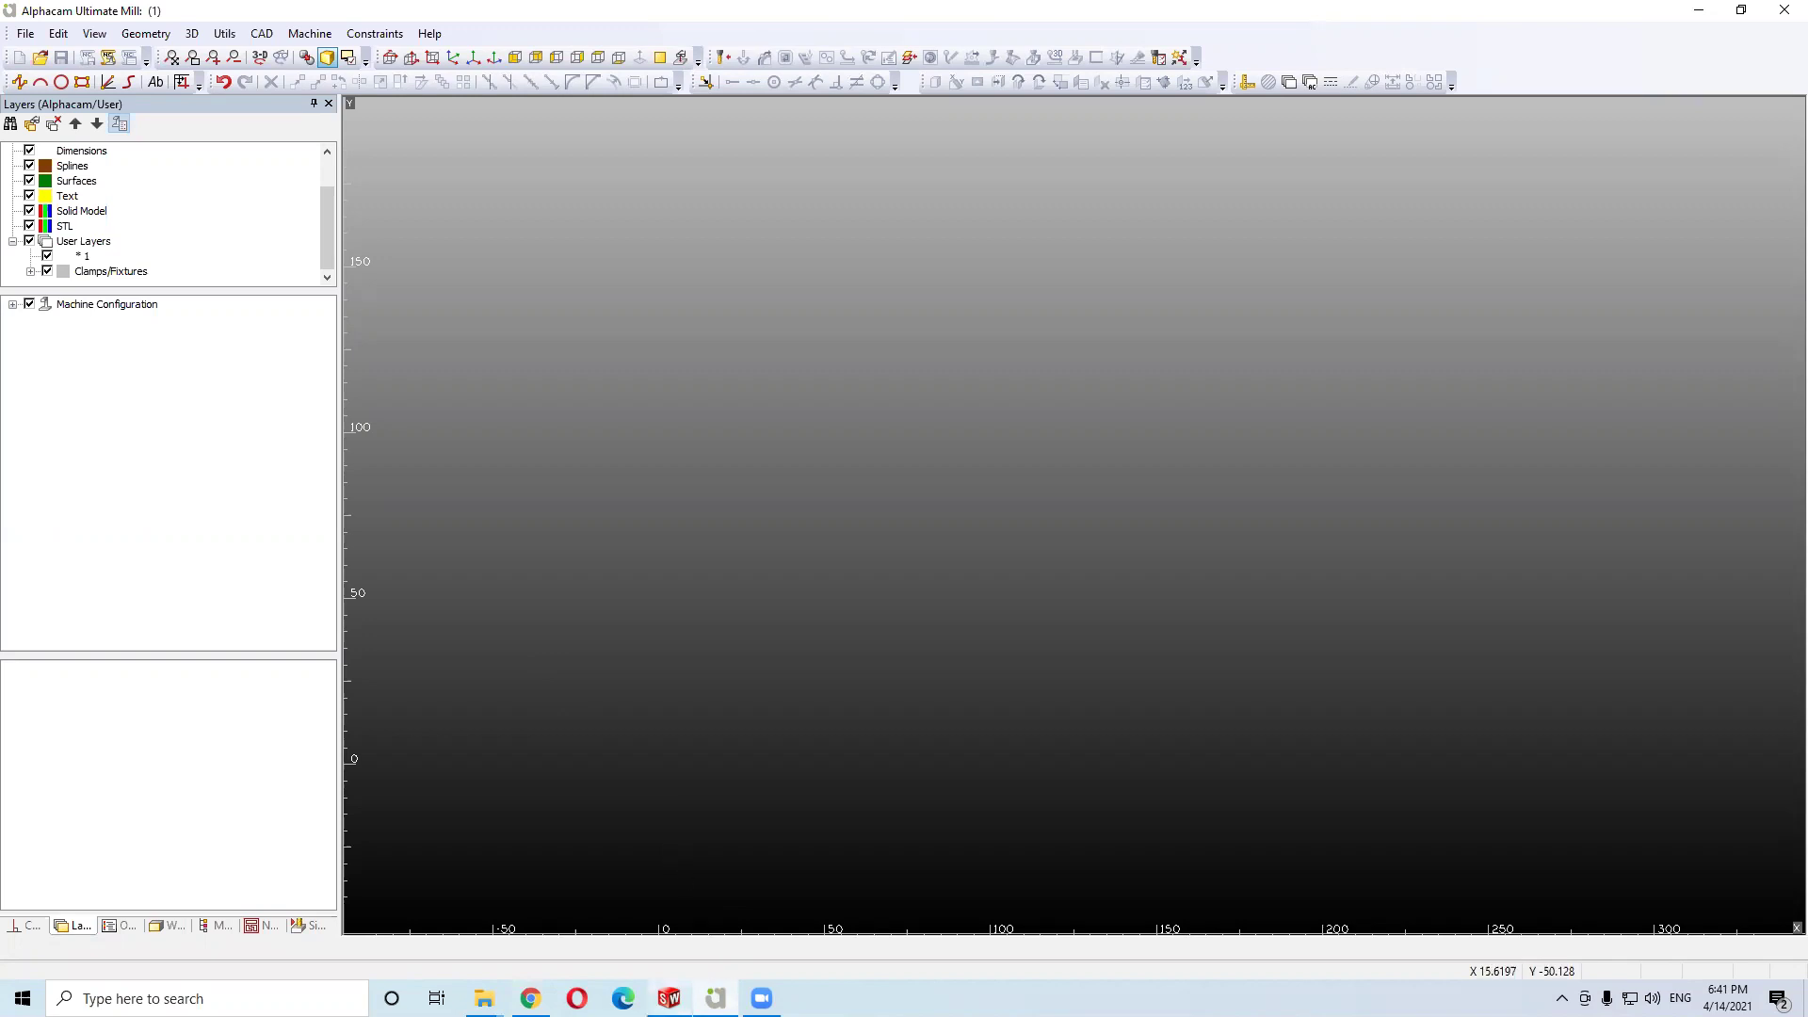
pyautogui.click(670, 998)
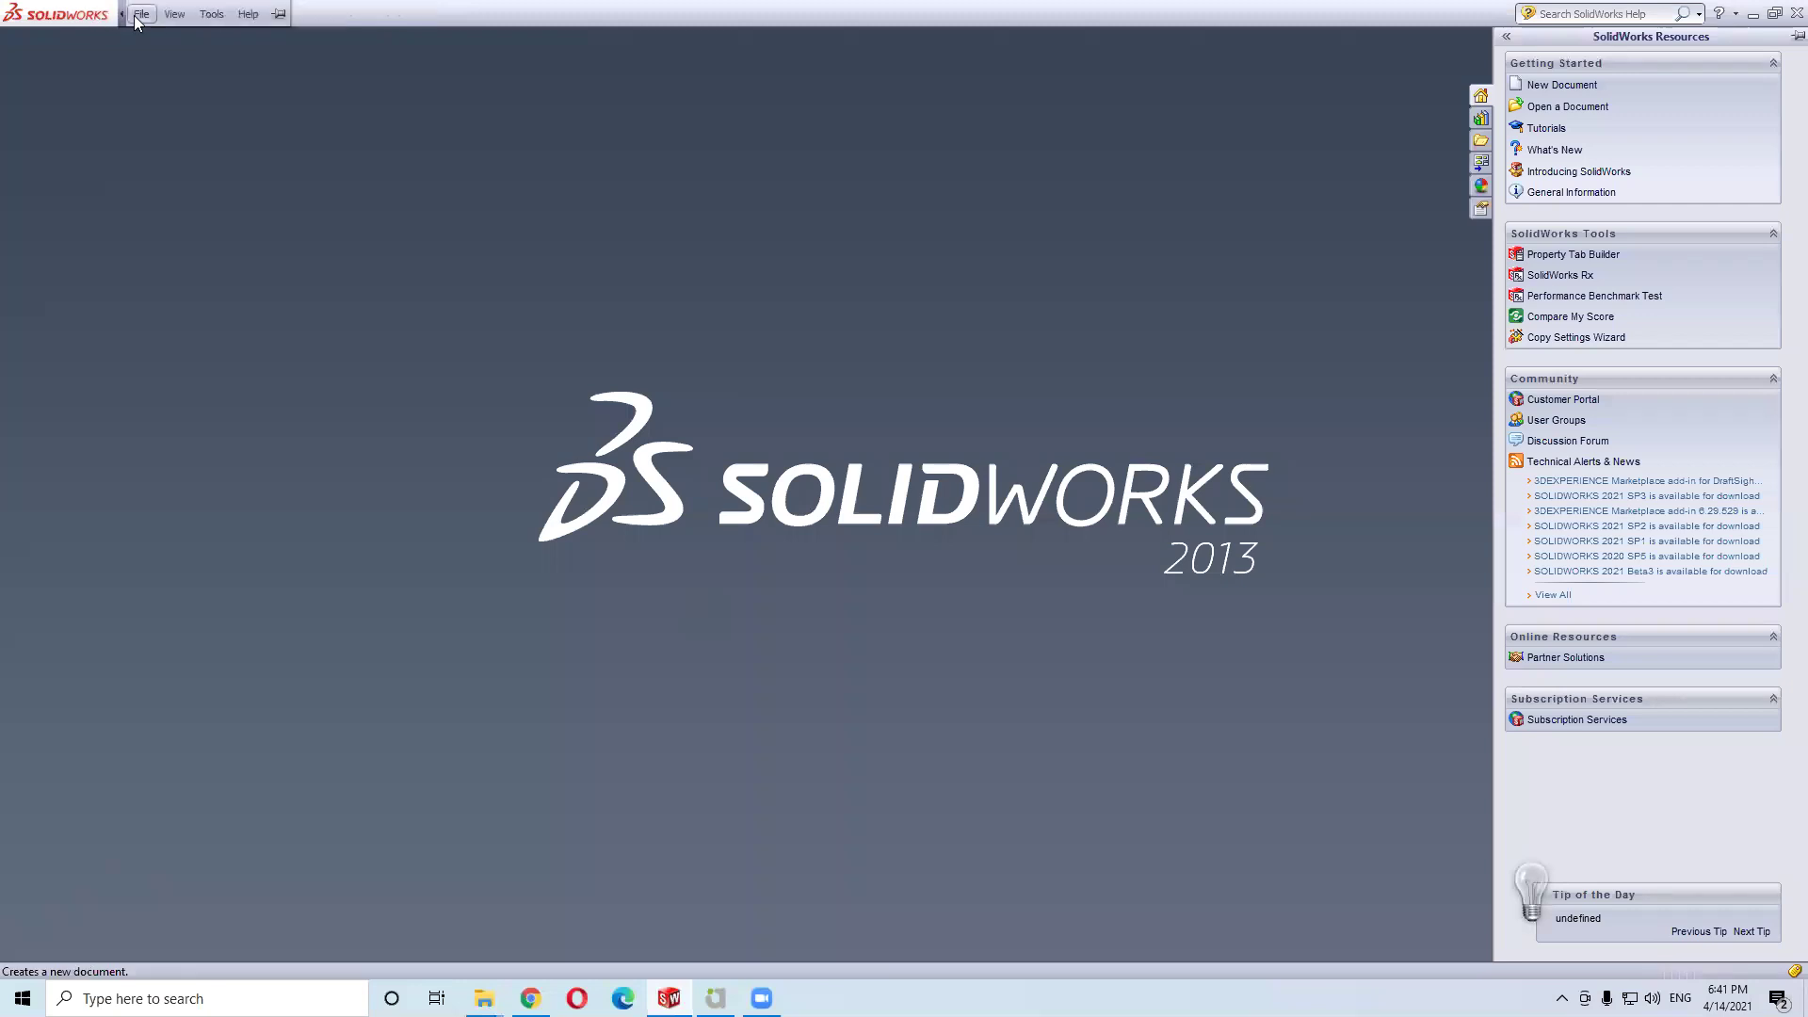
pyautogui.click(140, 14)
pyautogui.click(149, 41)
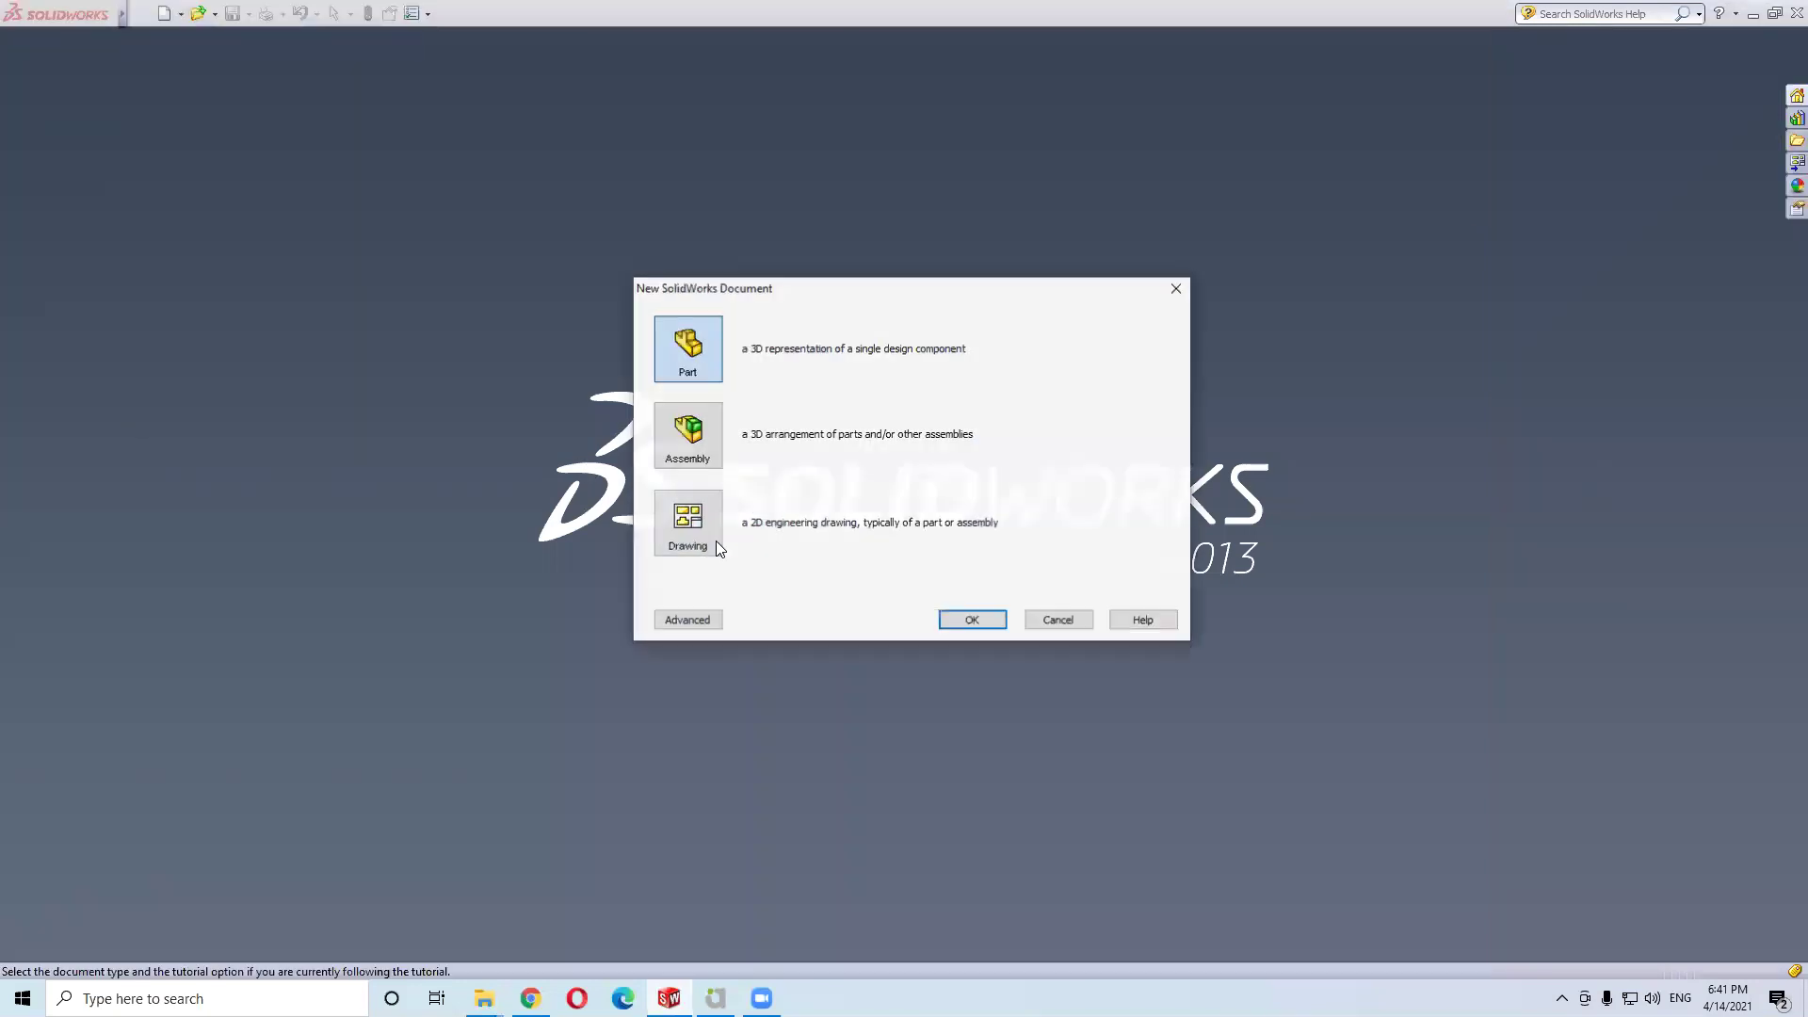
pyautogui.moveTo(799, 293); pyautogui.dragTo(777, 303)
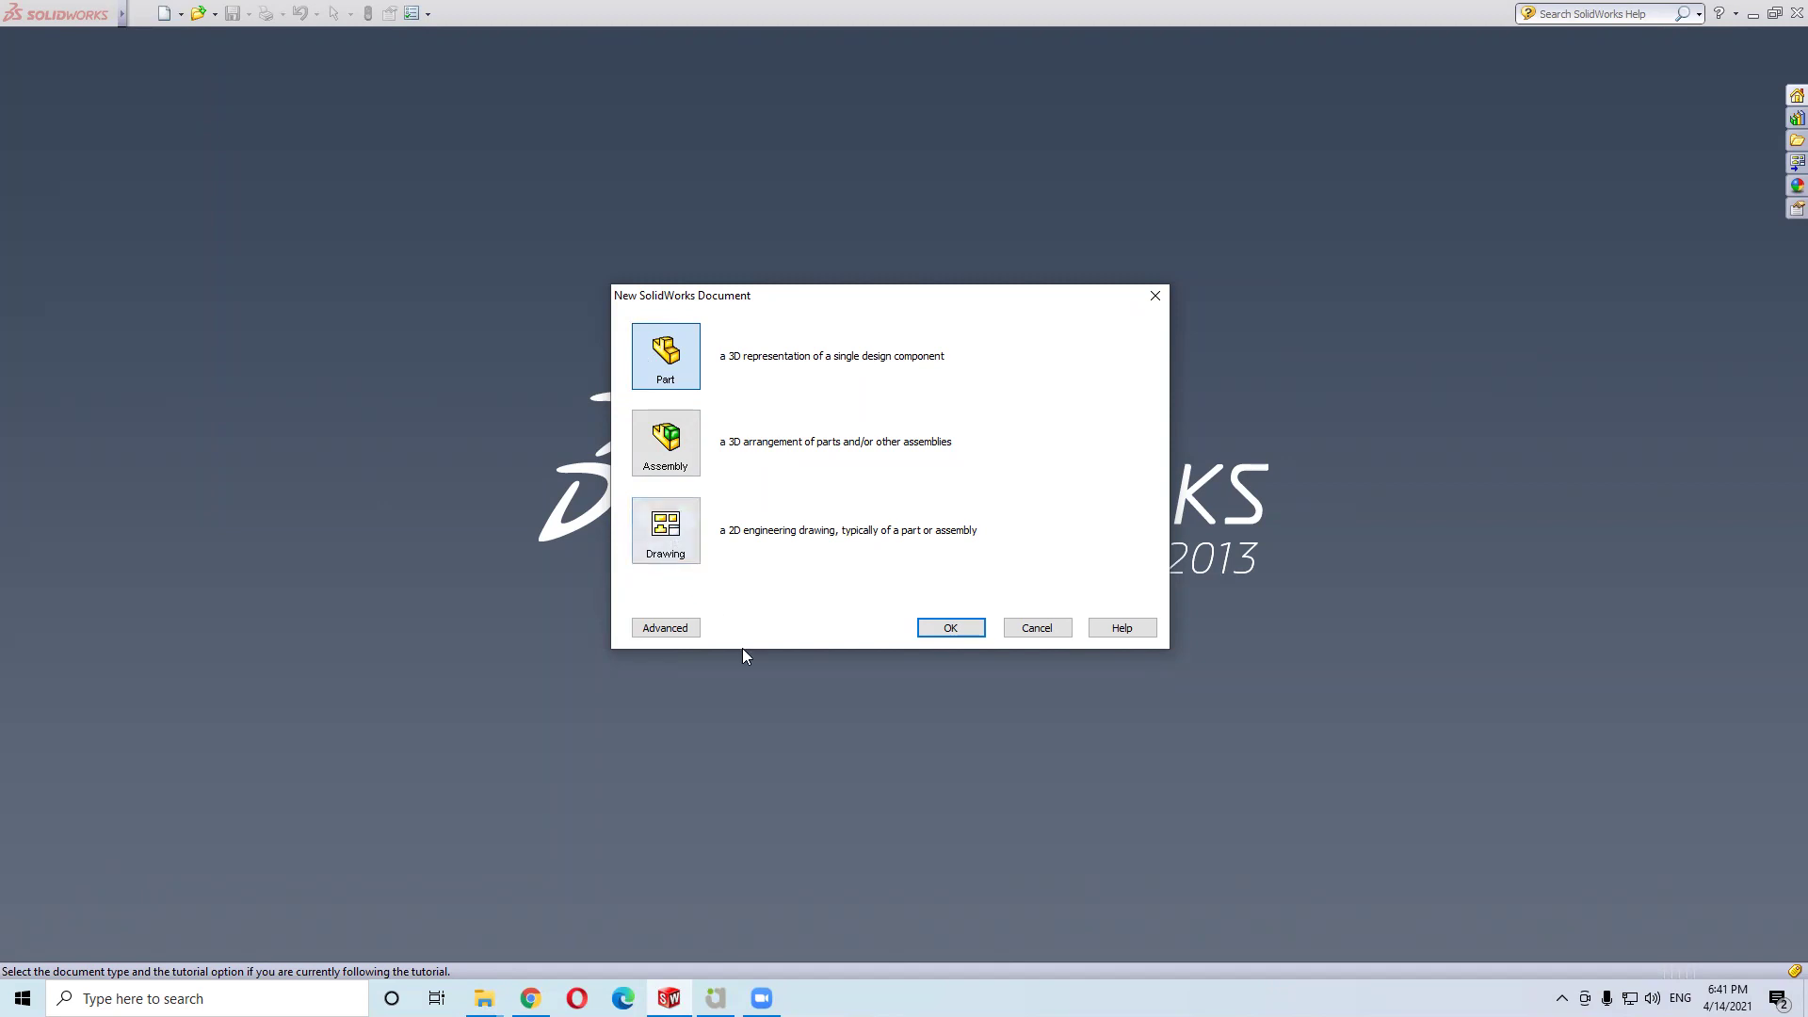
pyautogui.press('Escape')
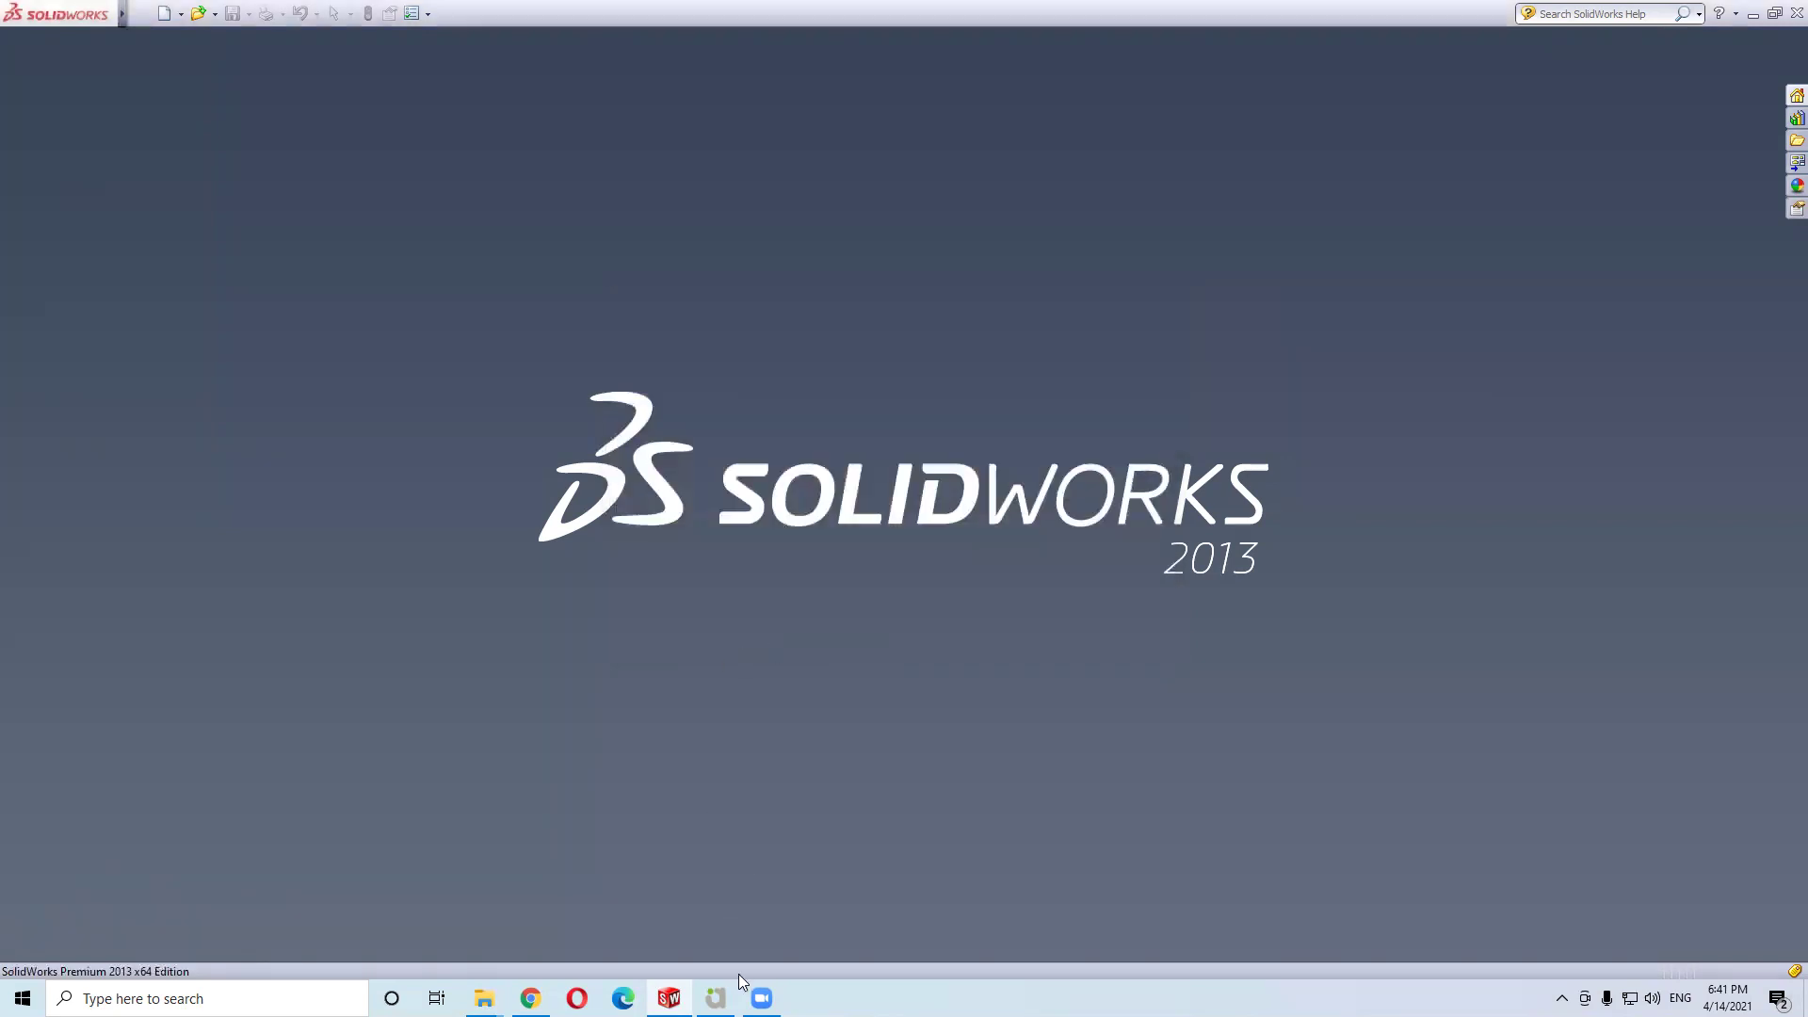
# Switch to Alphacam and delete user layer 1 from the layer tree
pyautogui.hotkey('alt', 'Tab')
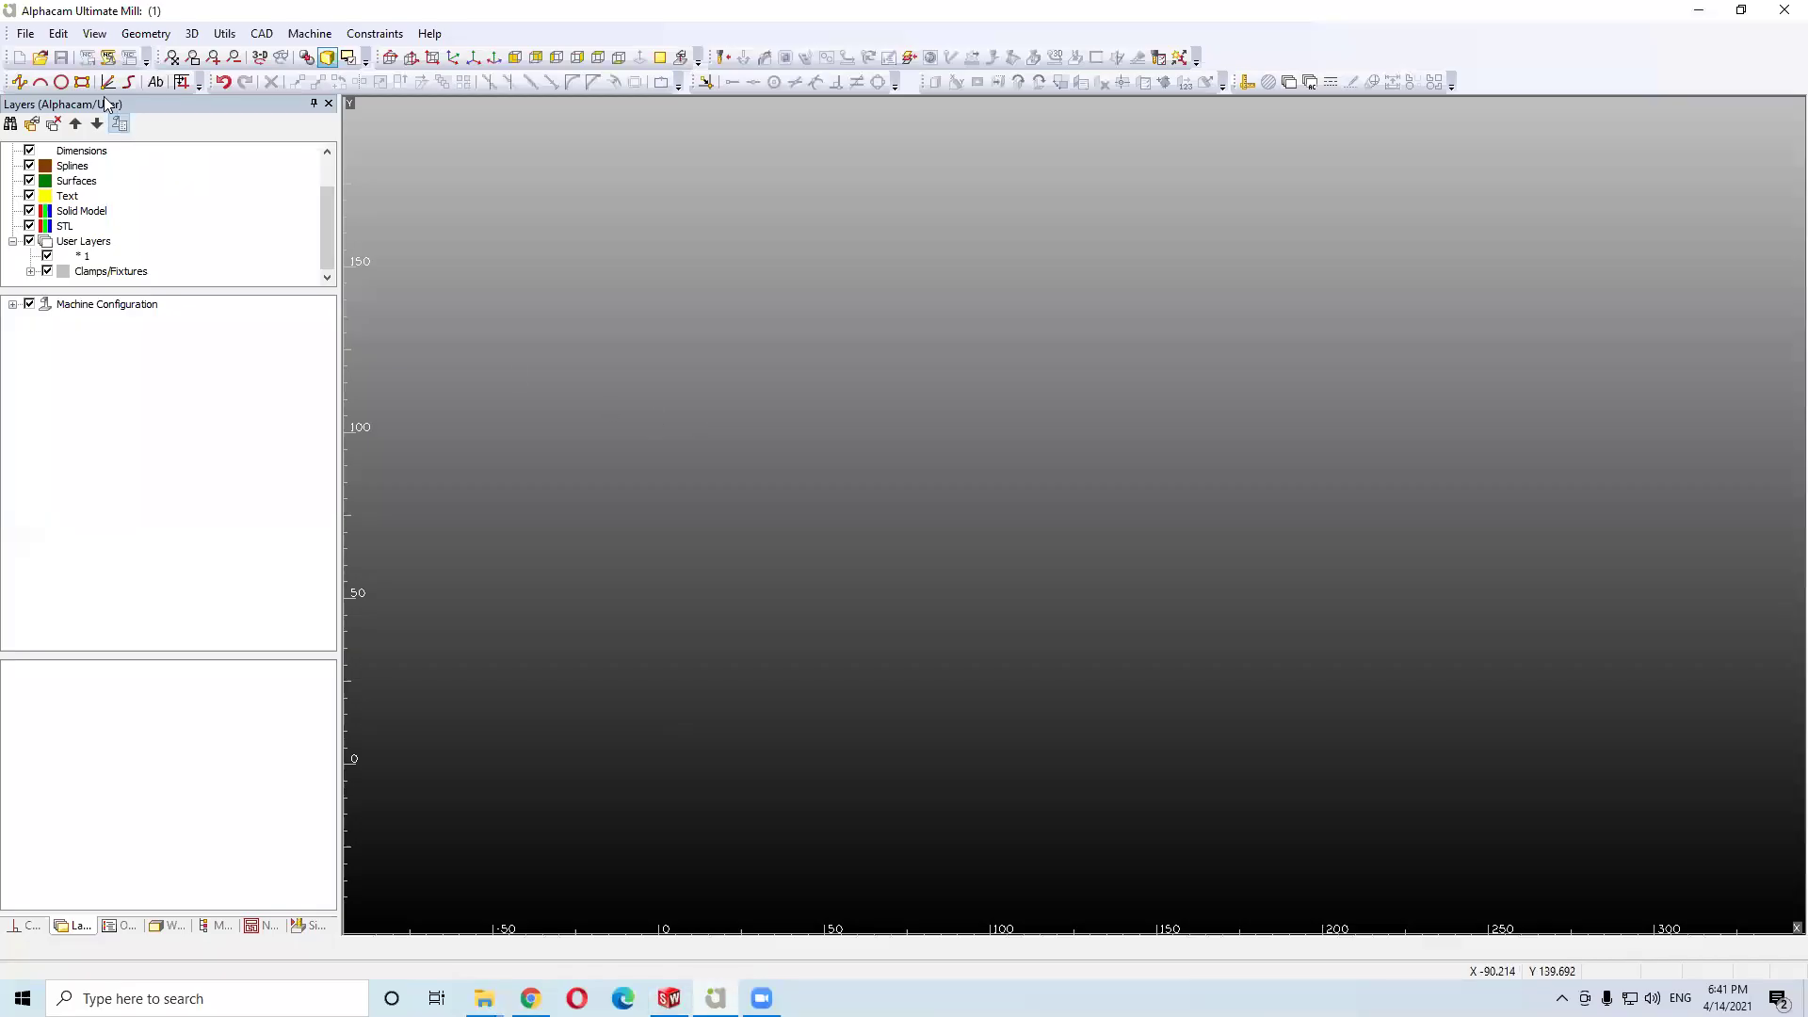
pyautogui.click(83, 258)
pyautogui.rightClick(85, 264)
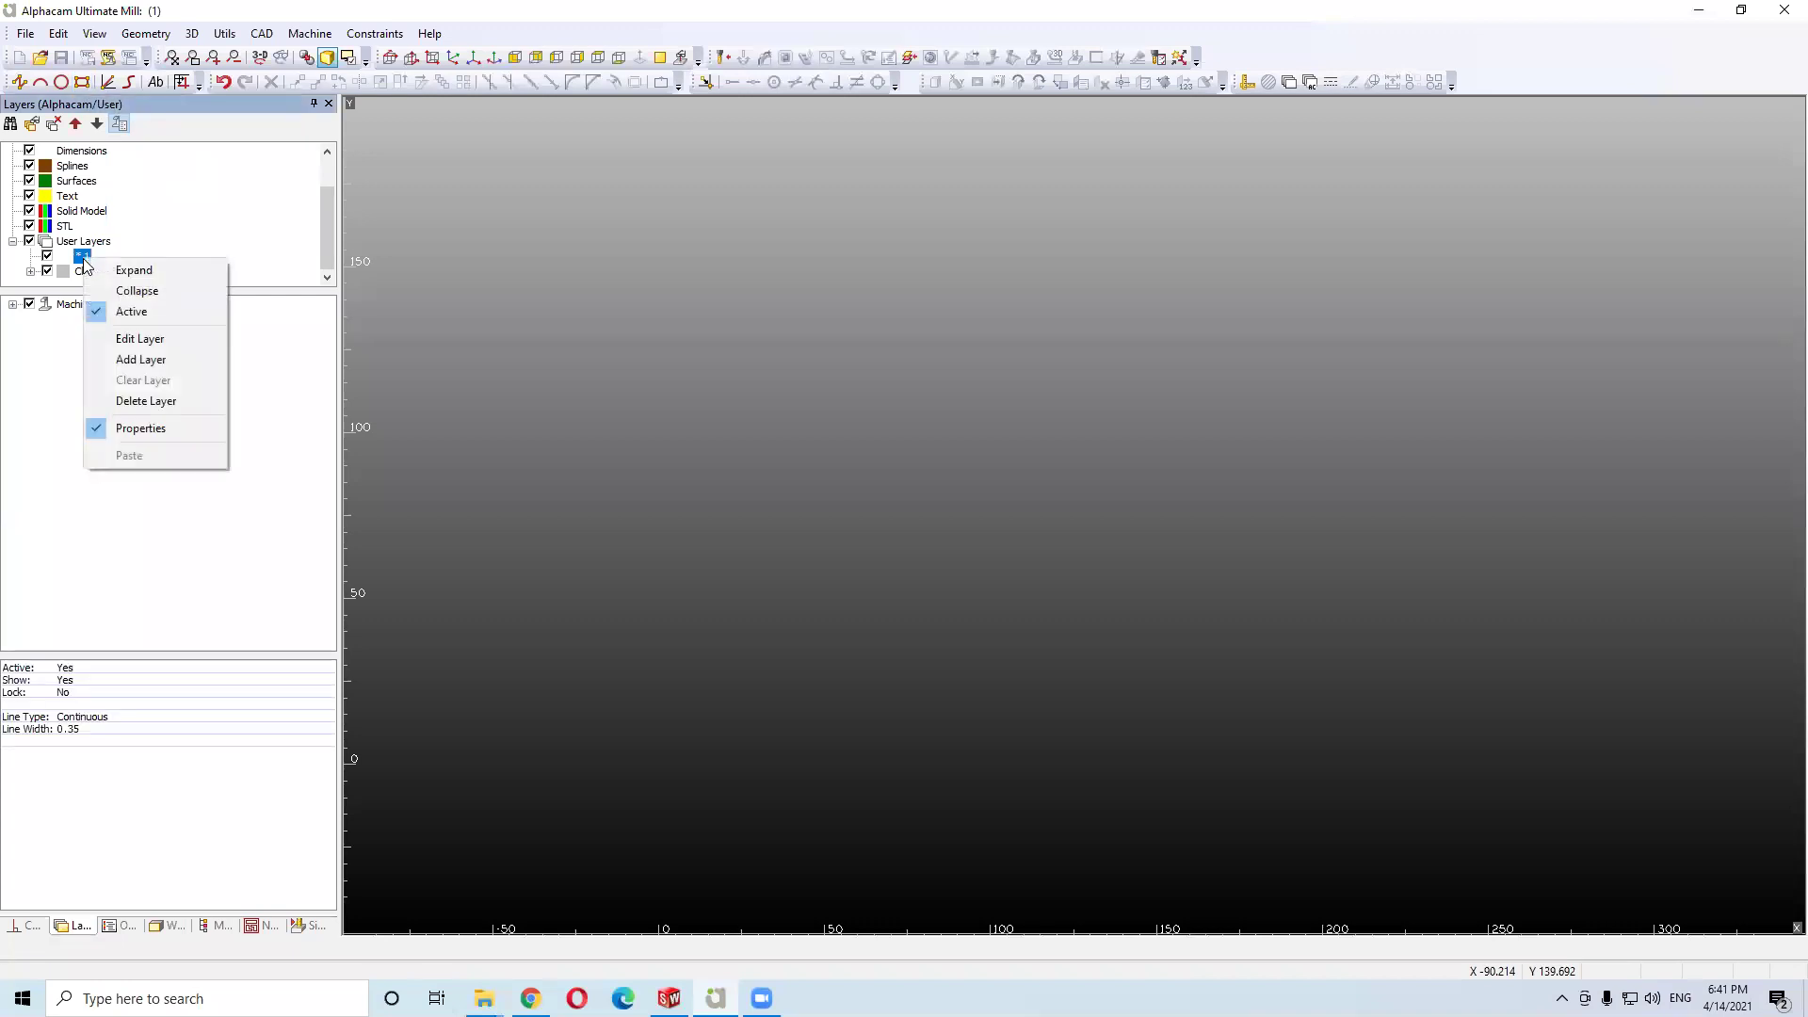
pyautogui.click(155, 401)
pyautogui.scroll(-1, 145, 235)
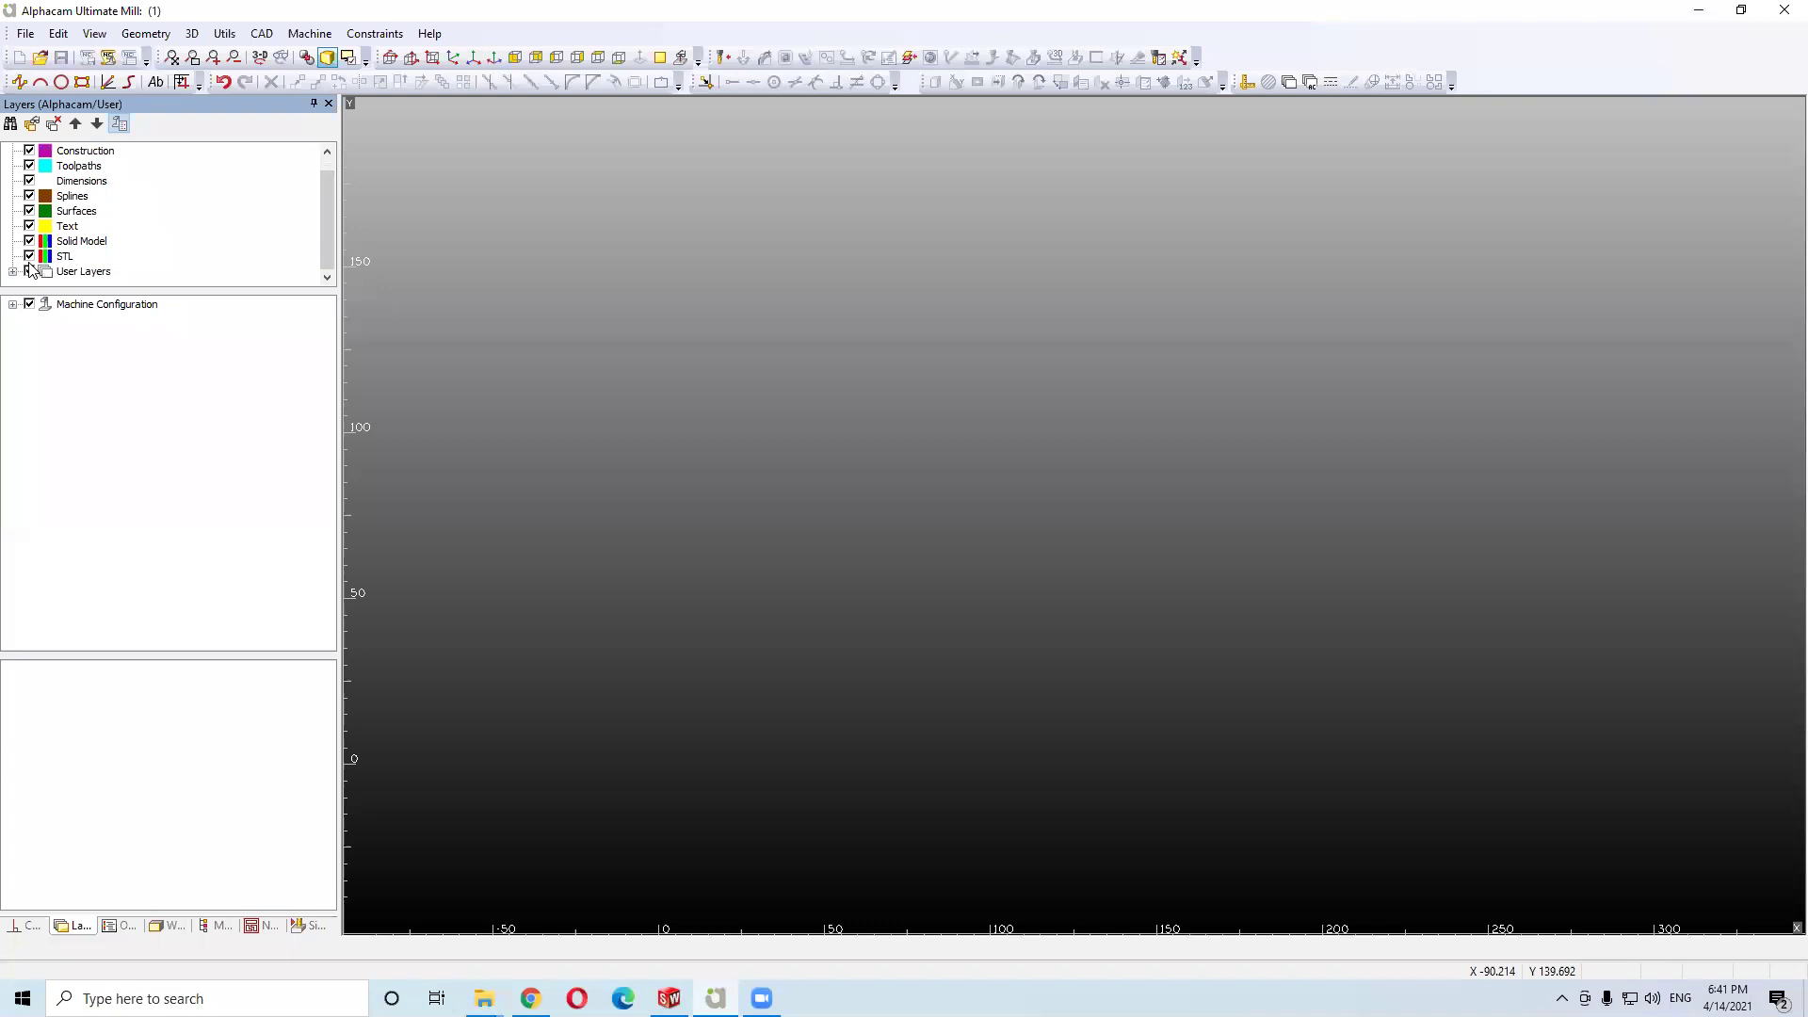
# Expand the User Layers and Clamps/Fixtures groups in the layer tree
pyautogui.click(225, 33)
pyautogui.click(230, 31)
pyautogui.click(273, 32)
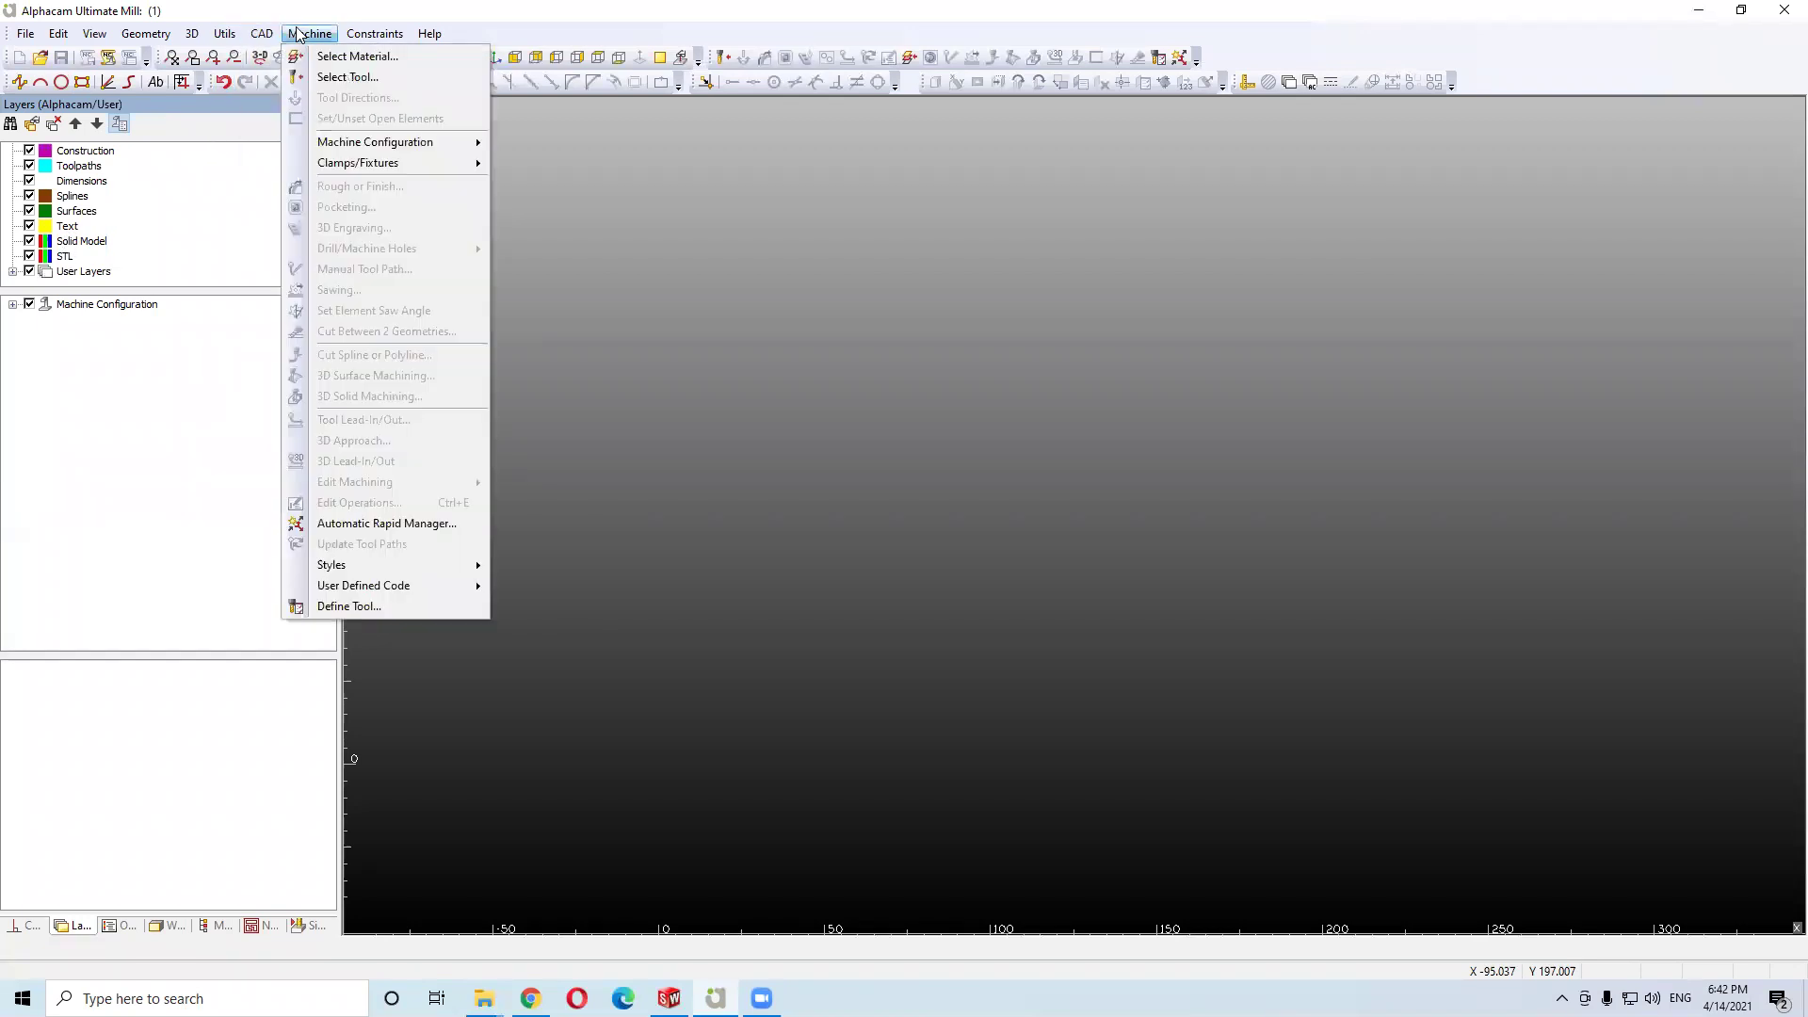
pyautogui.moveTo(226, 34)
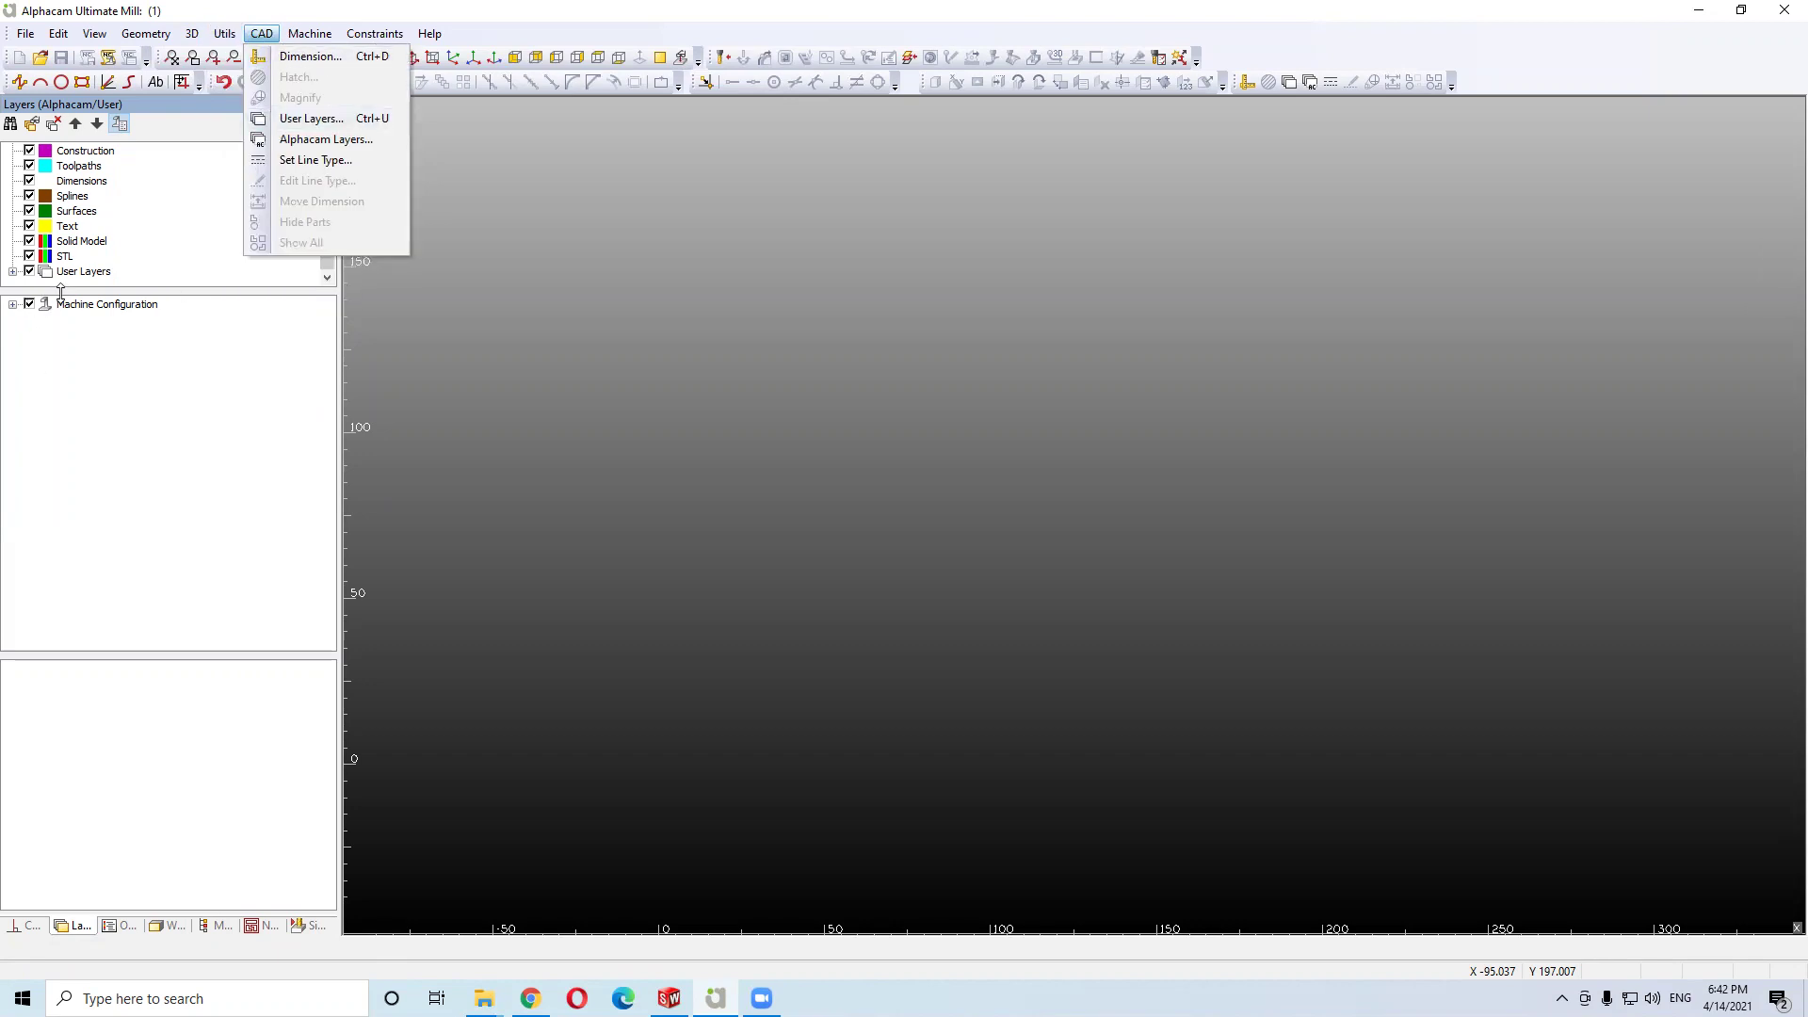
pyautogui.click(12, 286)
pyautogui.click(30, 301)
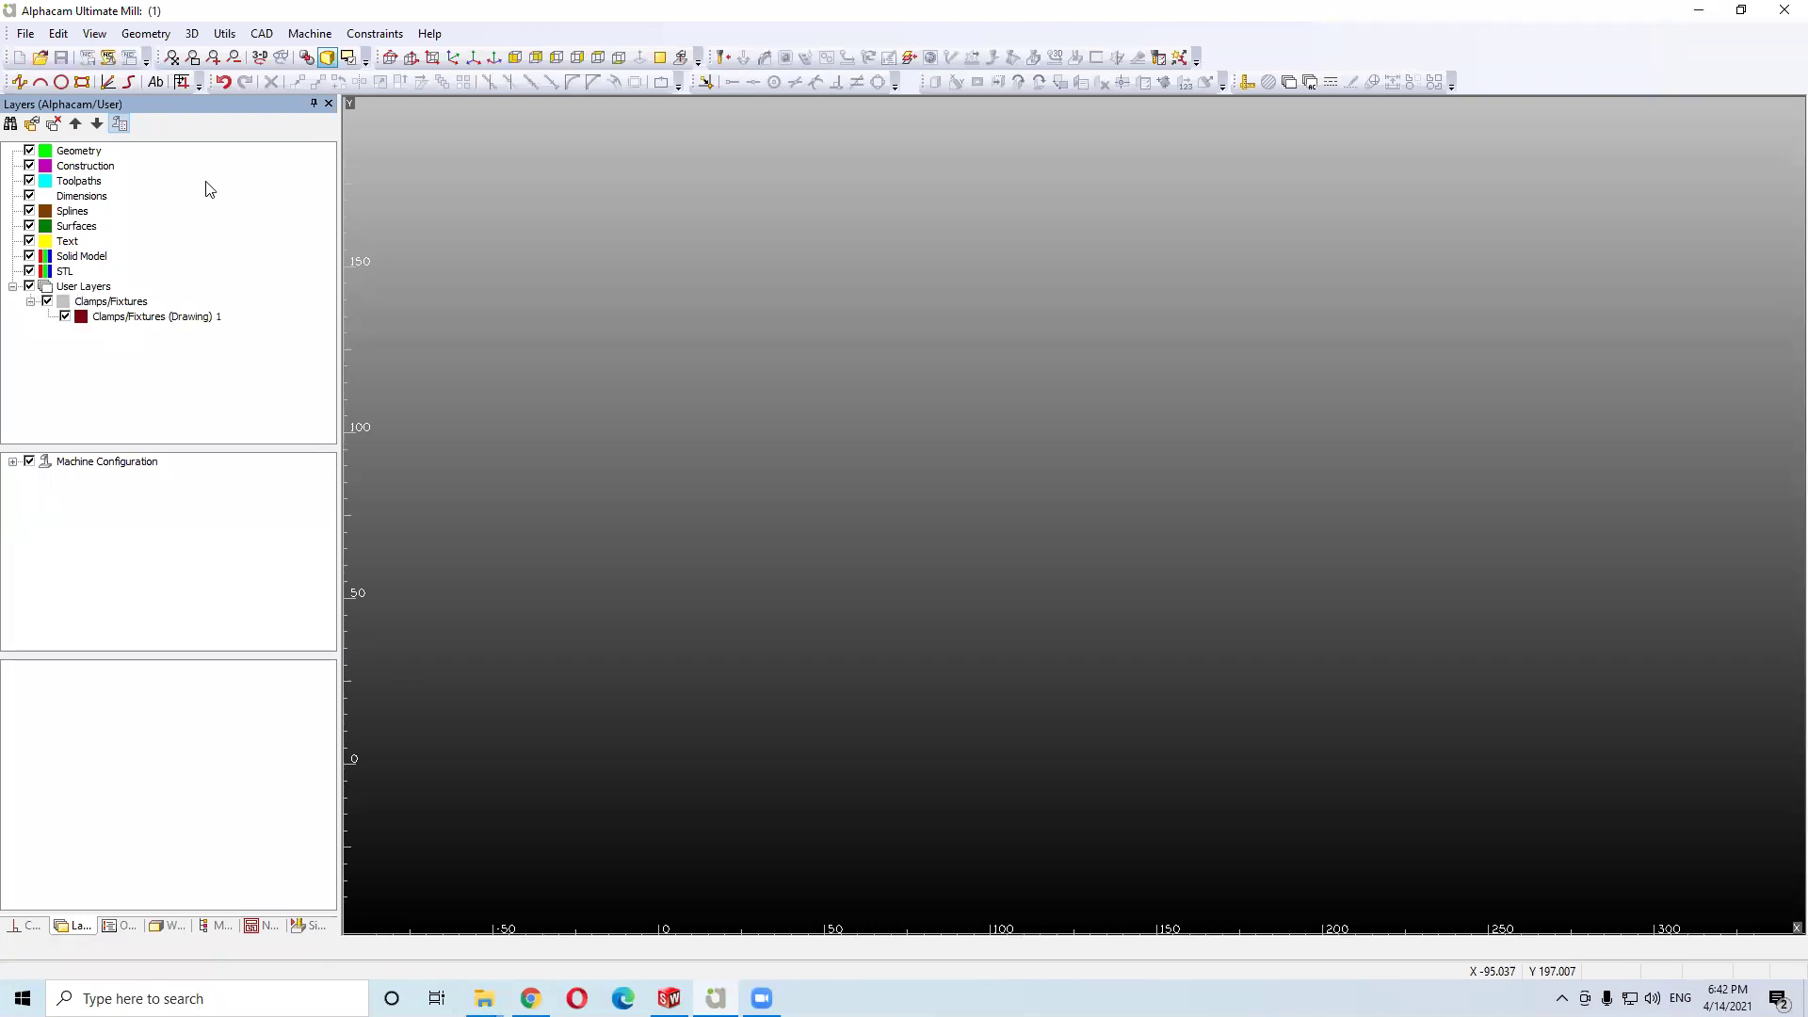
# Create a user layer named drilling with blue colour and continuous line type, and make it active
pyautogui.click(310, 36)
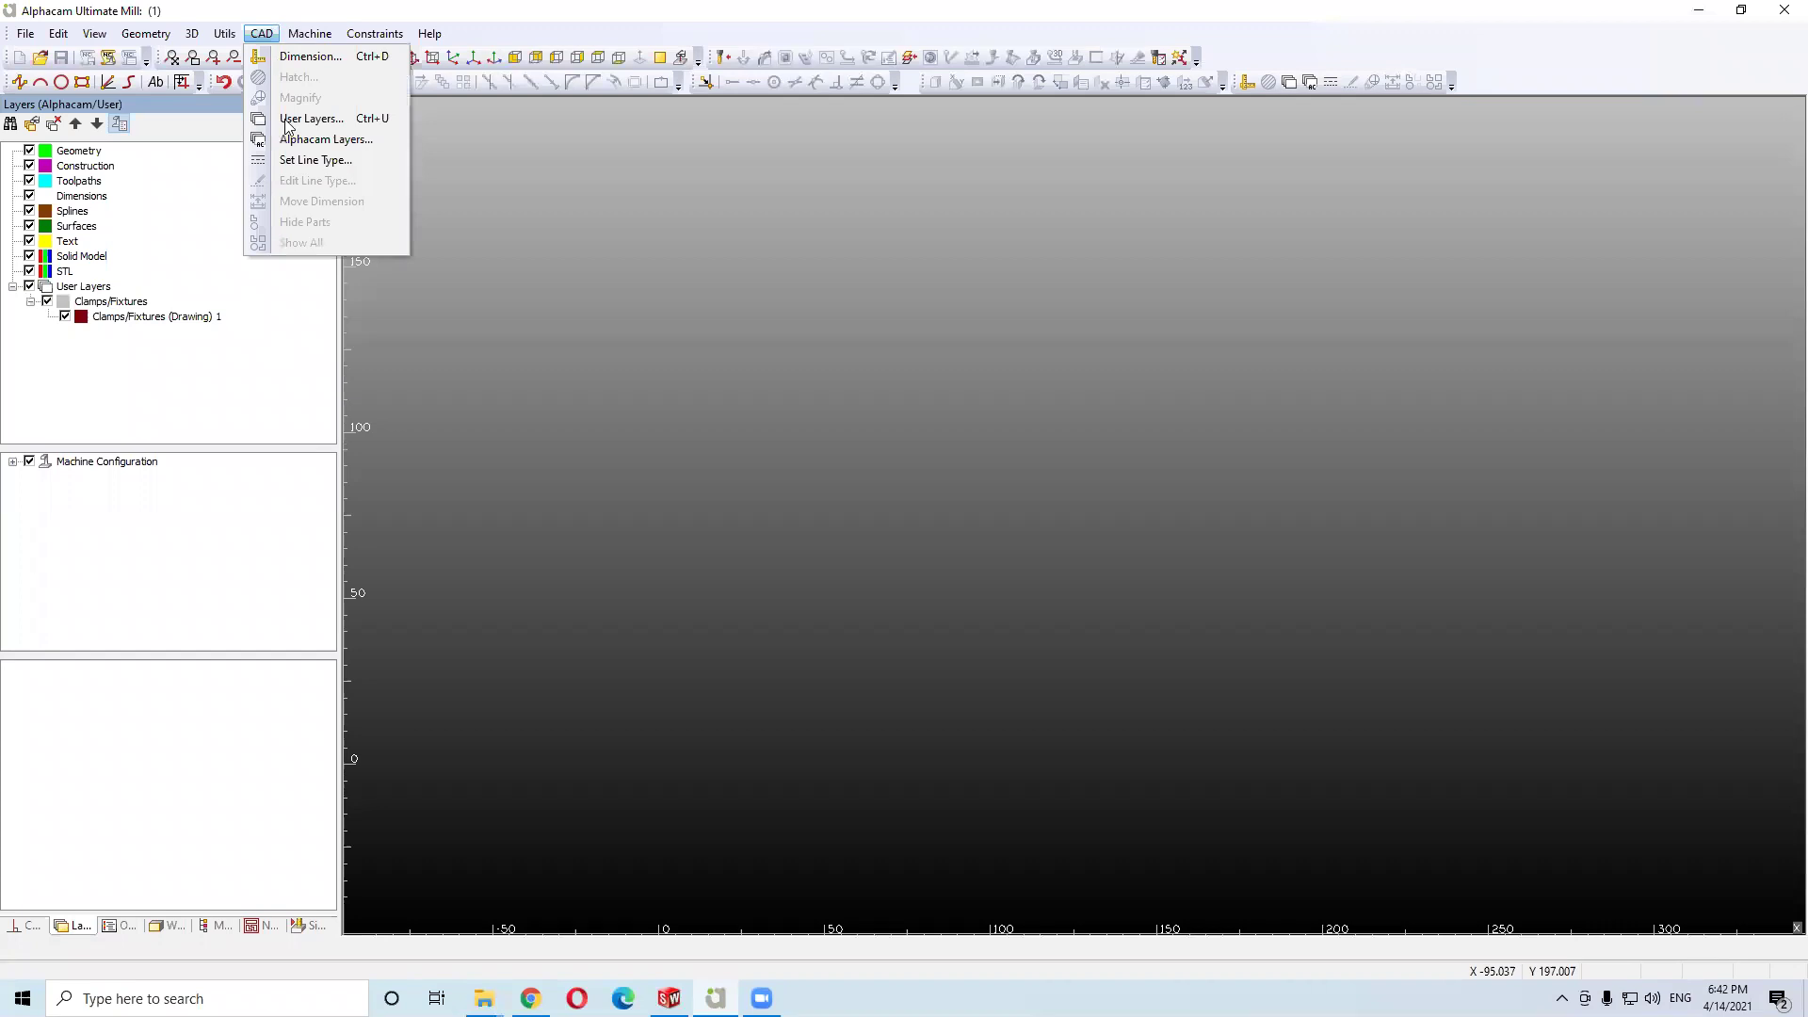
pyautogui.click(291, 131)
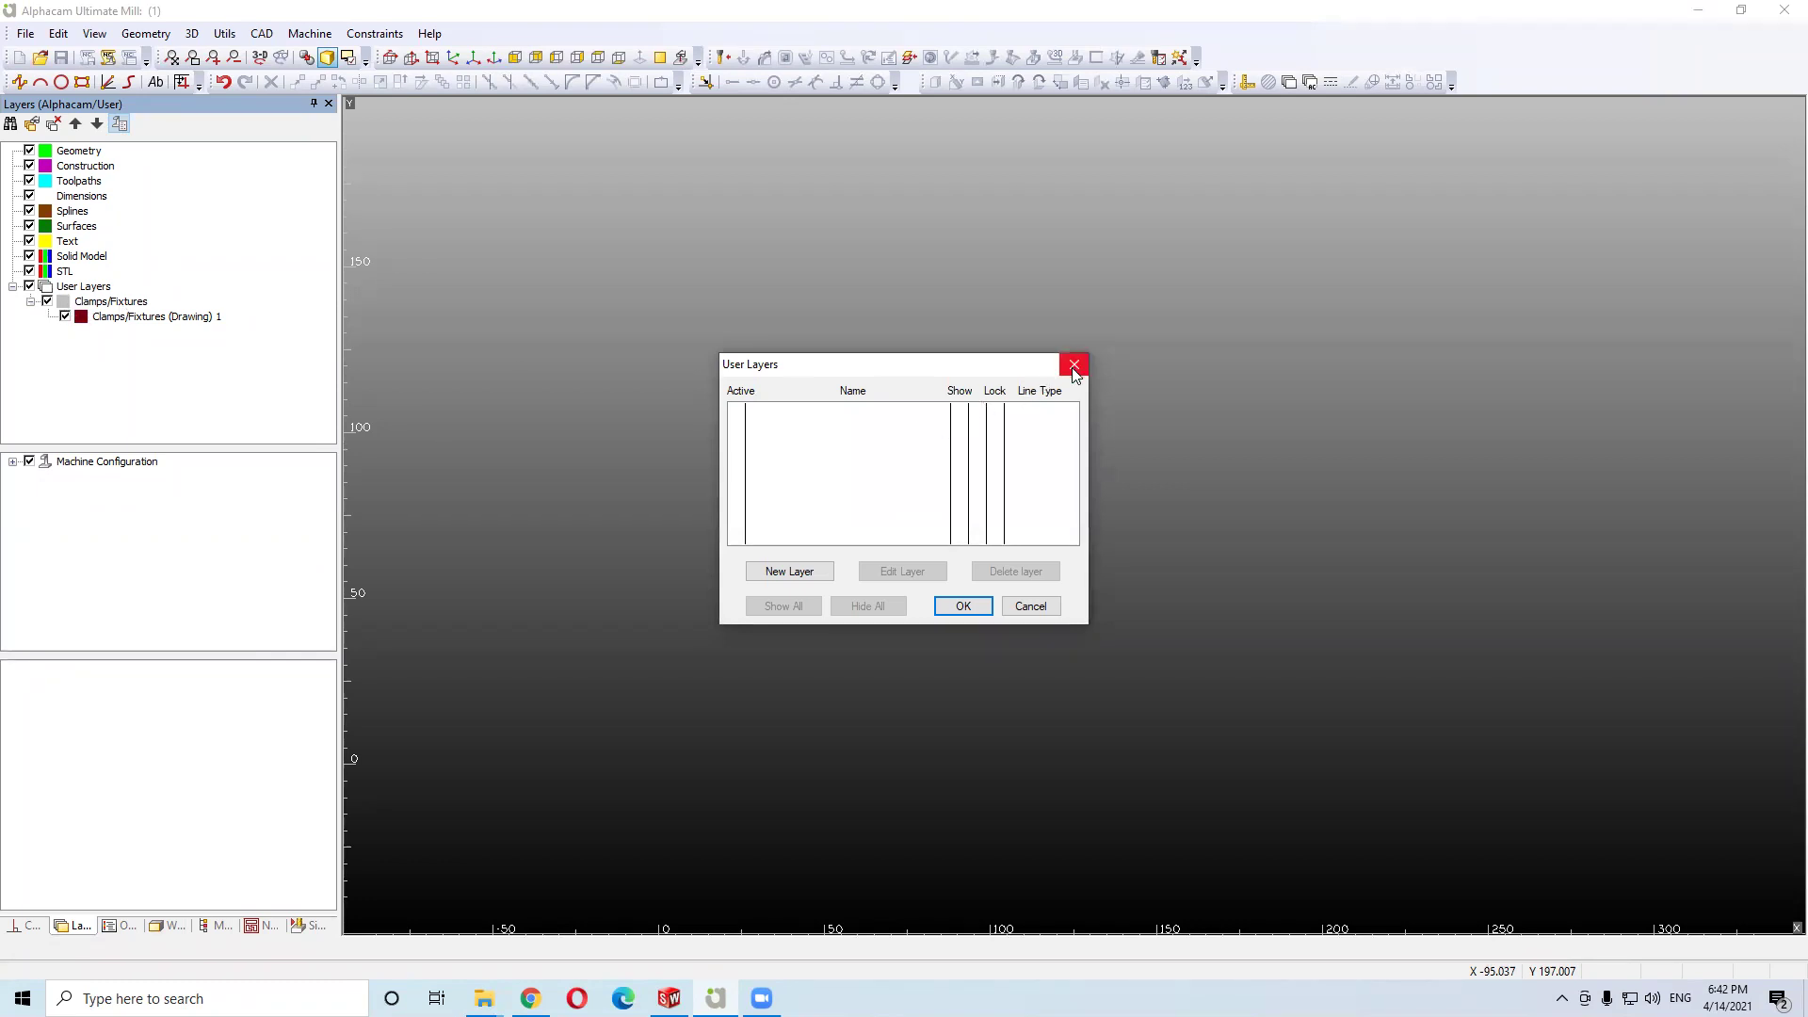
pyautogui.moveTo(990, 369); pyautogui.dragTo(929, 323)
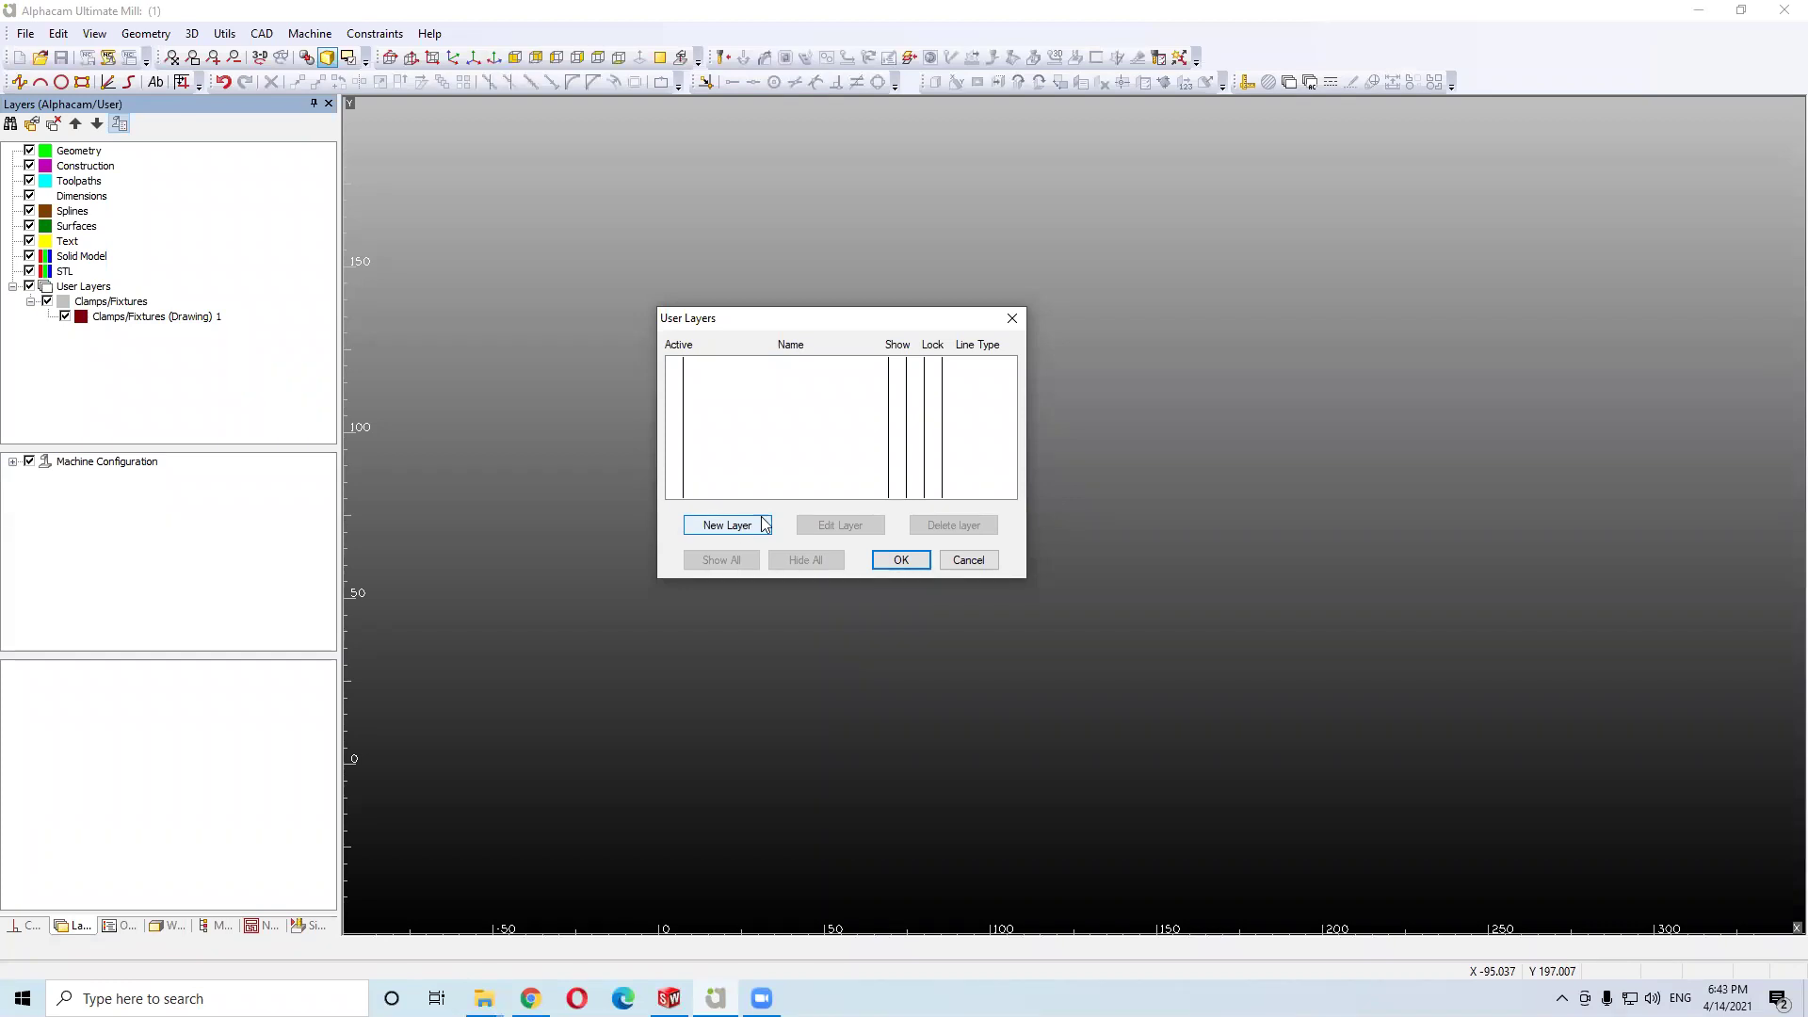
pyautogui.click(750, 525)
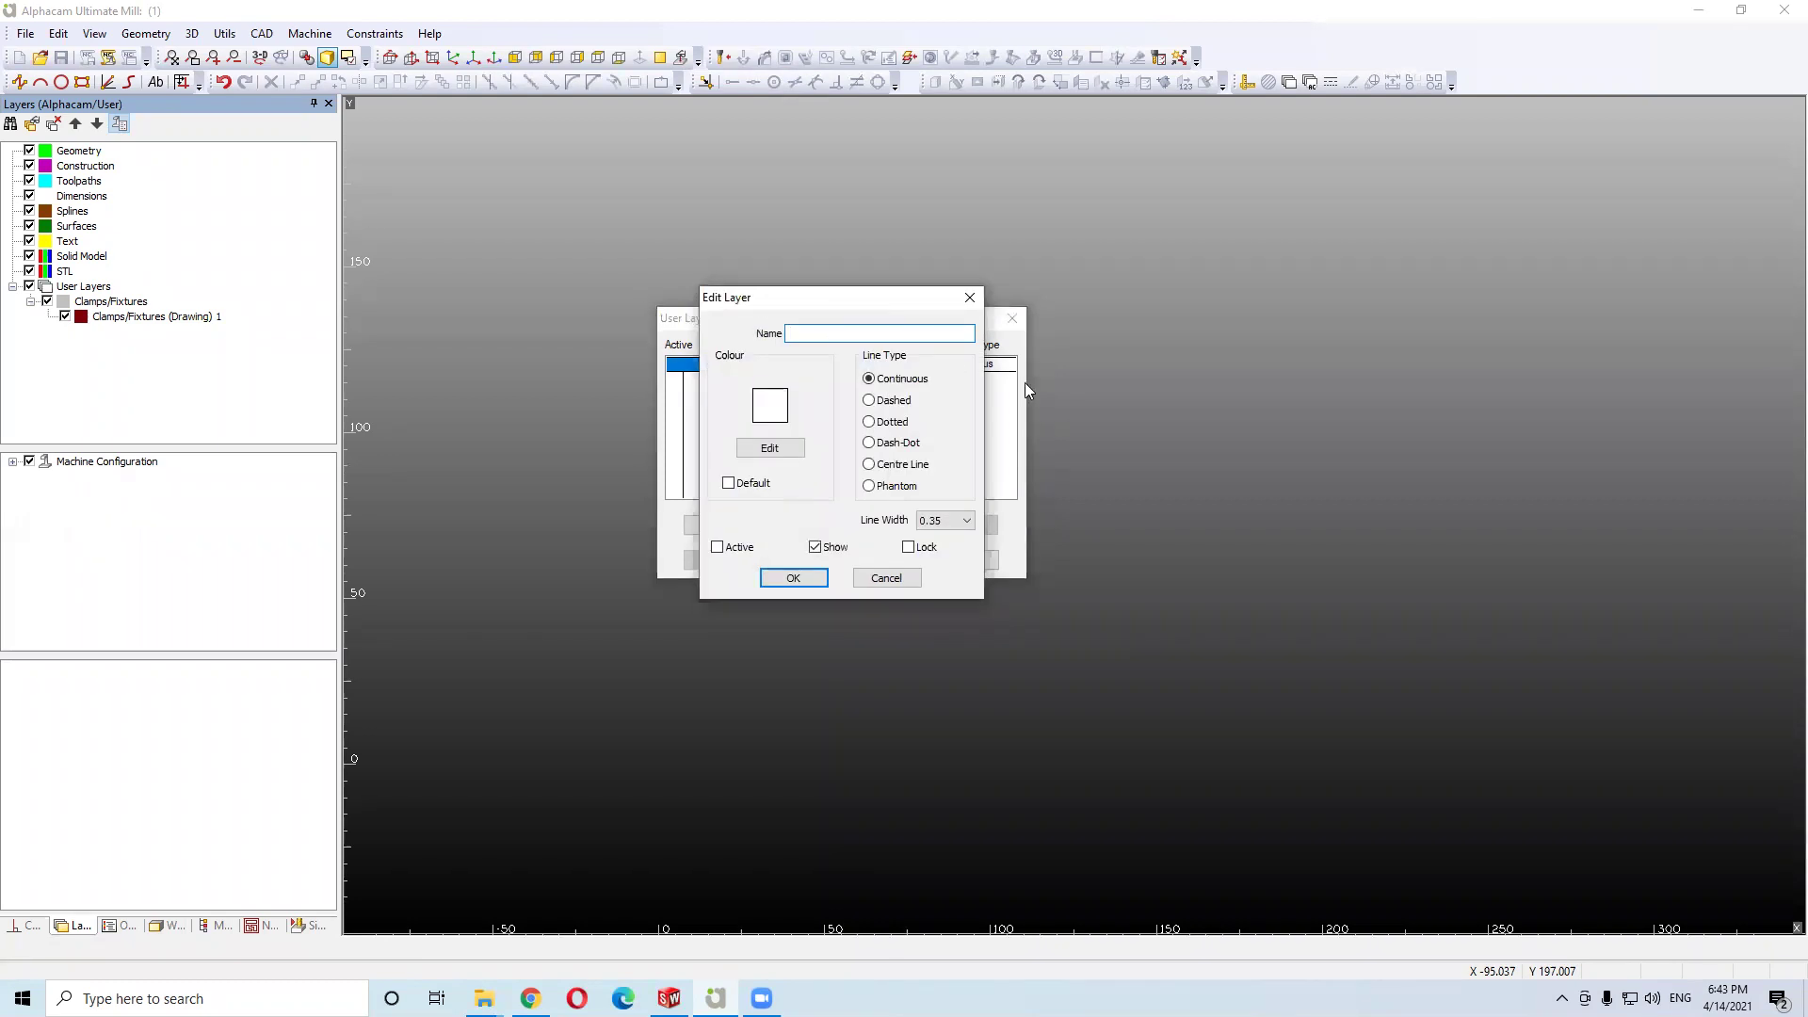
pyautogui.write('drilling')
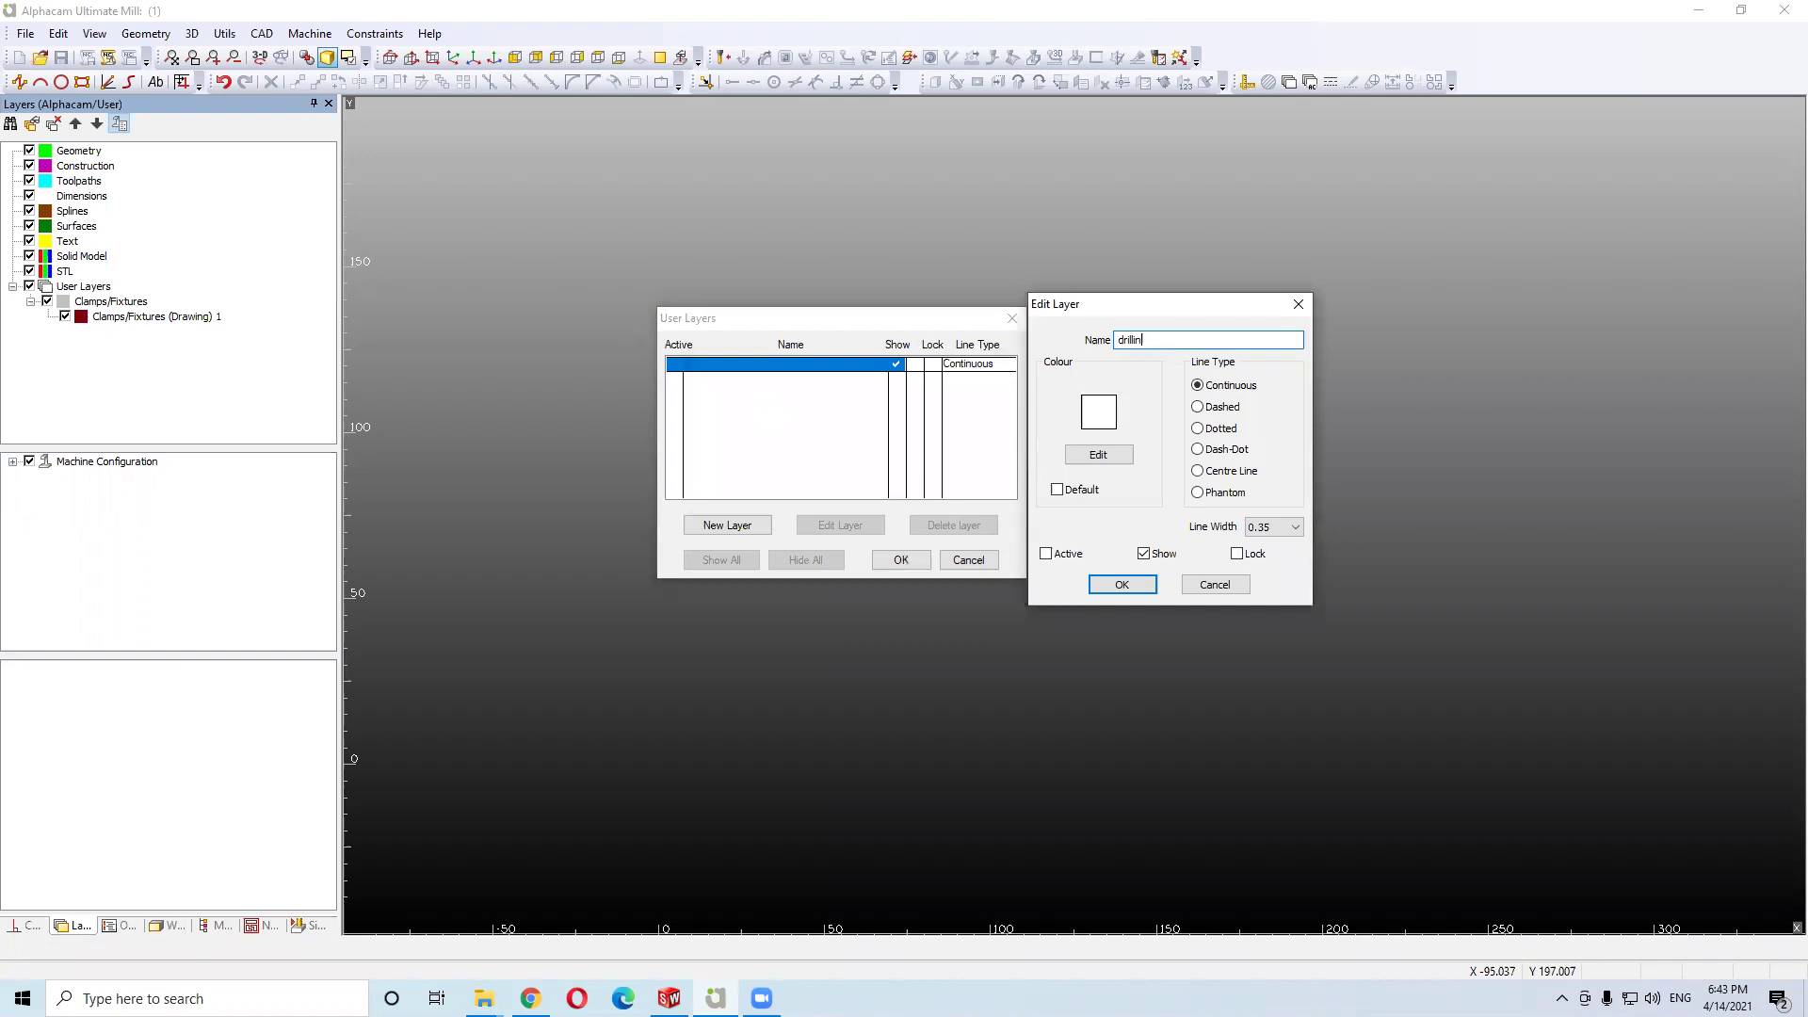
pyautogui.click(1120, 459)
pyautogui.click(1076, 414)
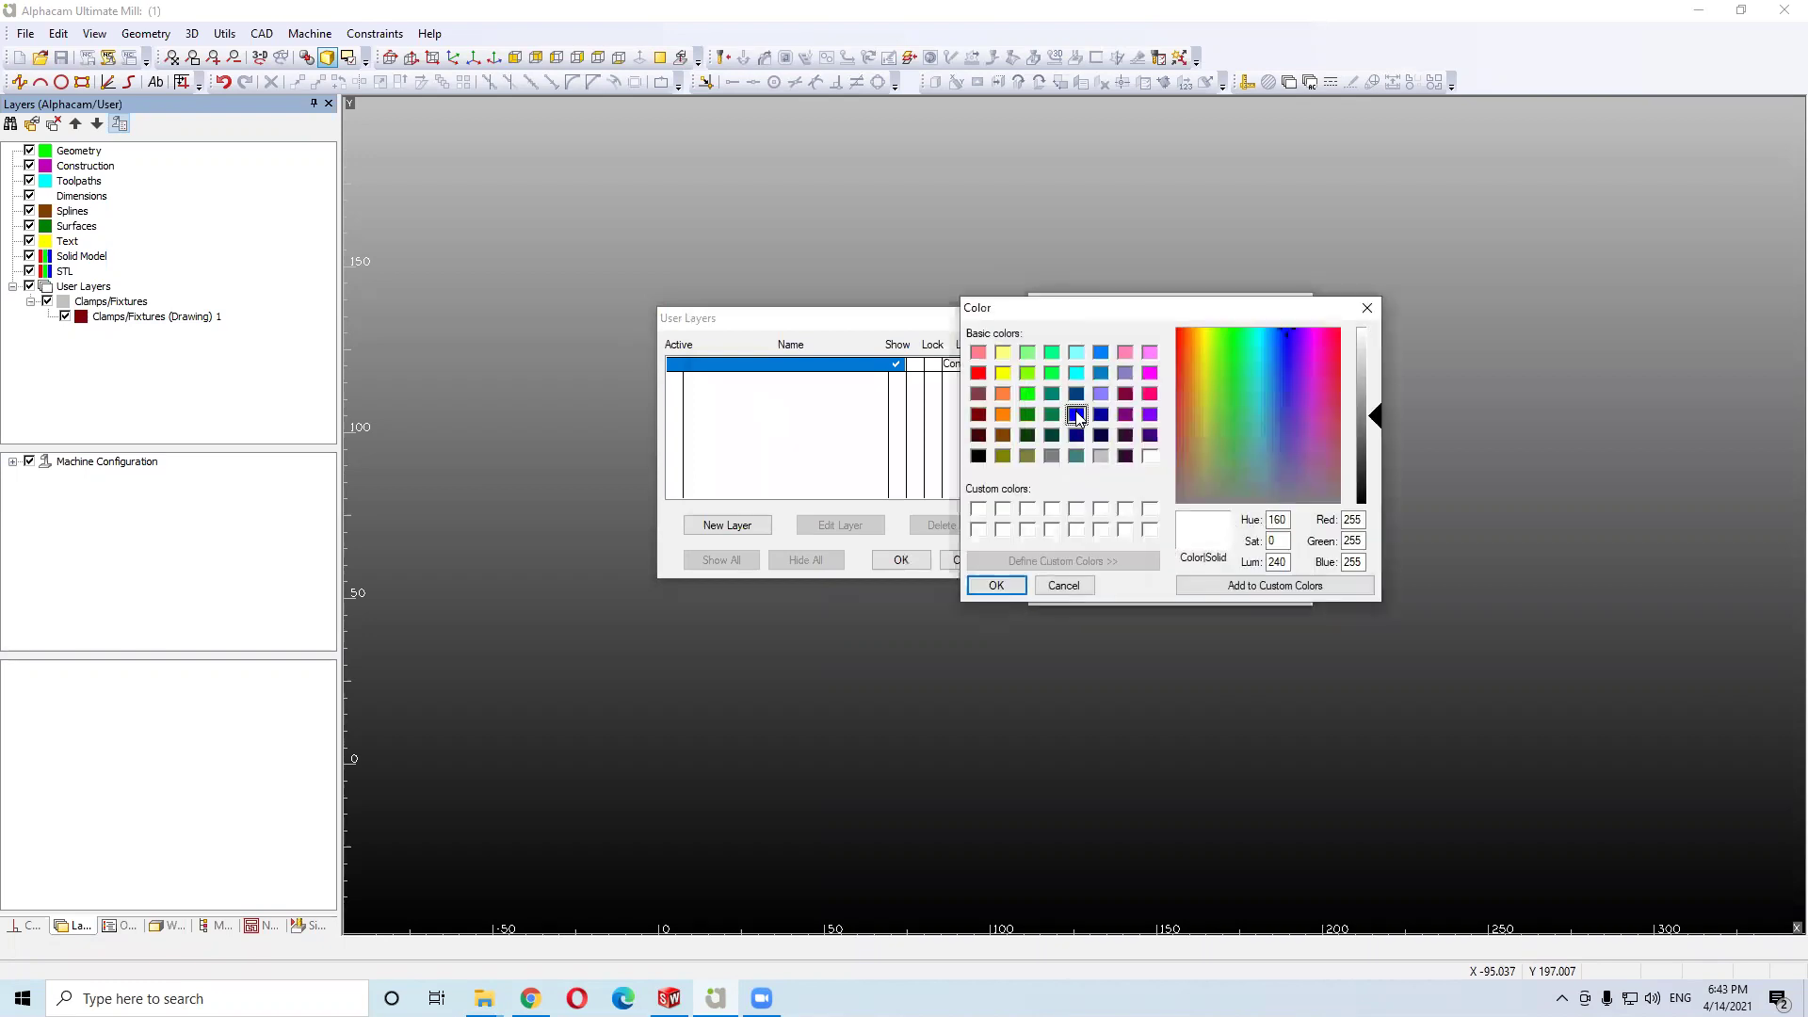
pyautogui.click(1024, 589)
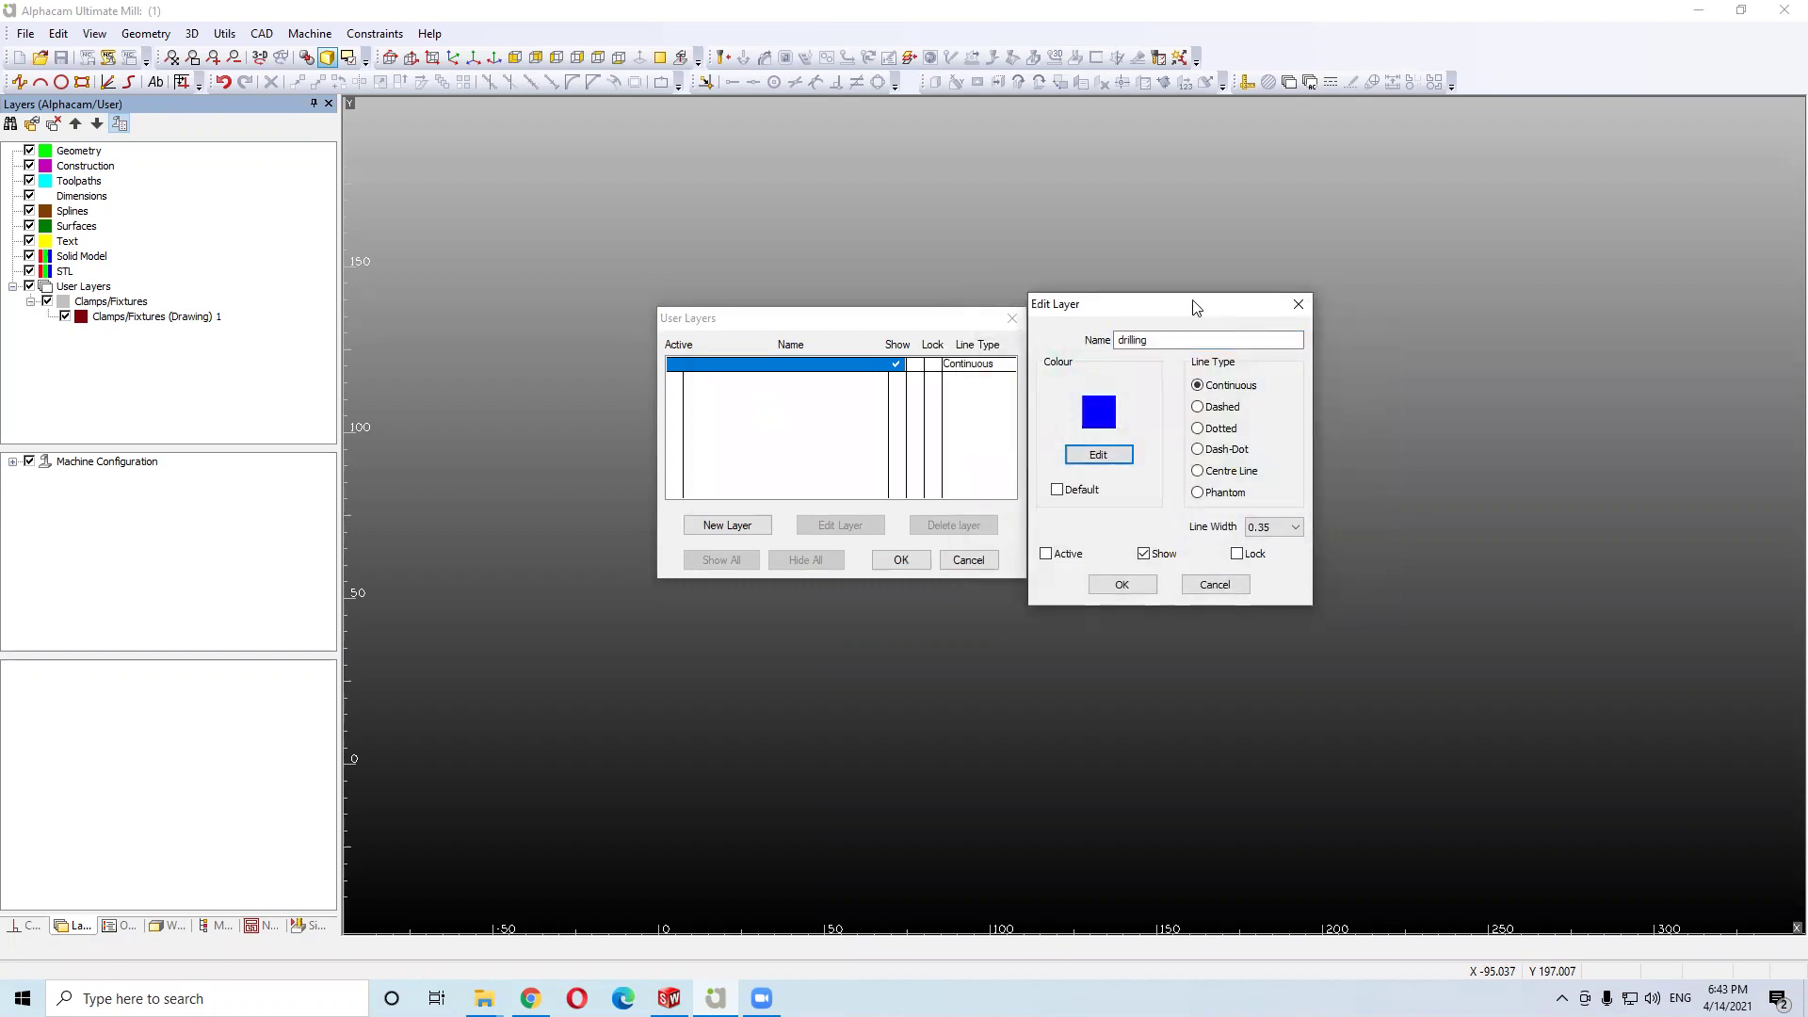
pyautogui.moveTo(1195, 306); pyautogui.dragTo(998, 299)
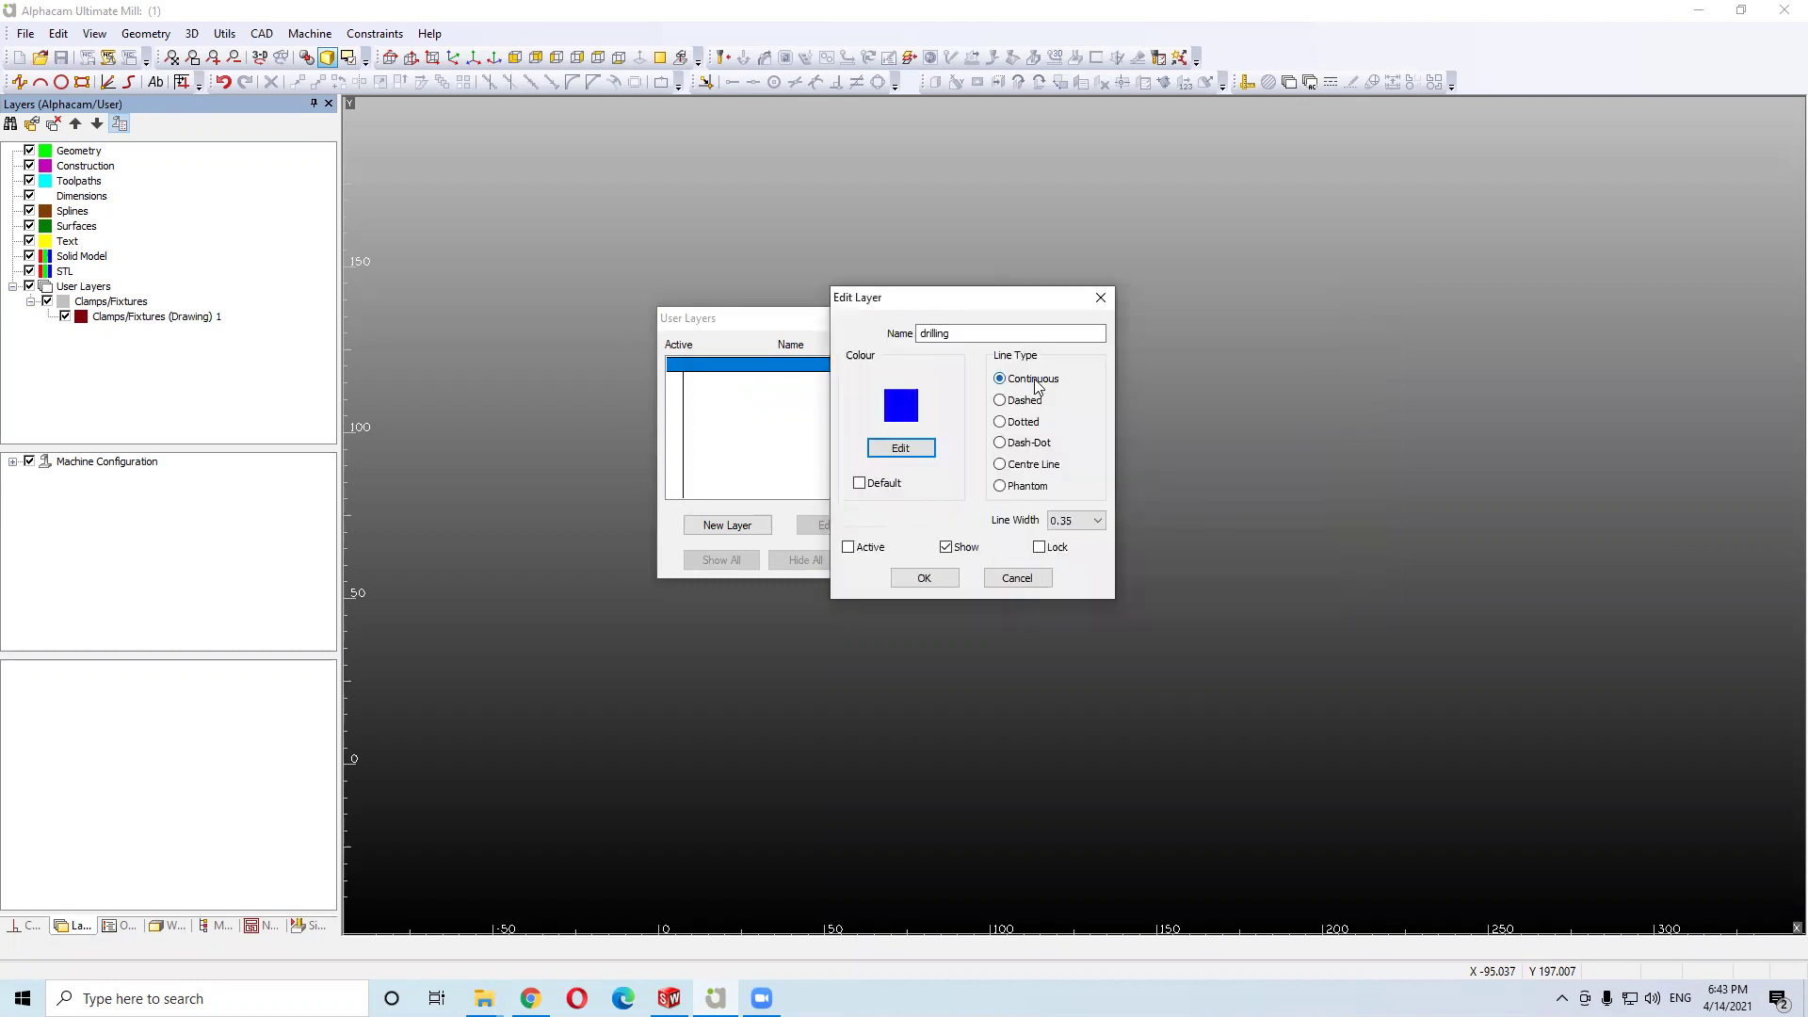
pyautogui.click(879, 553)
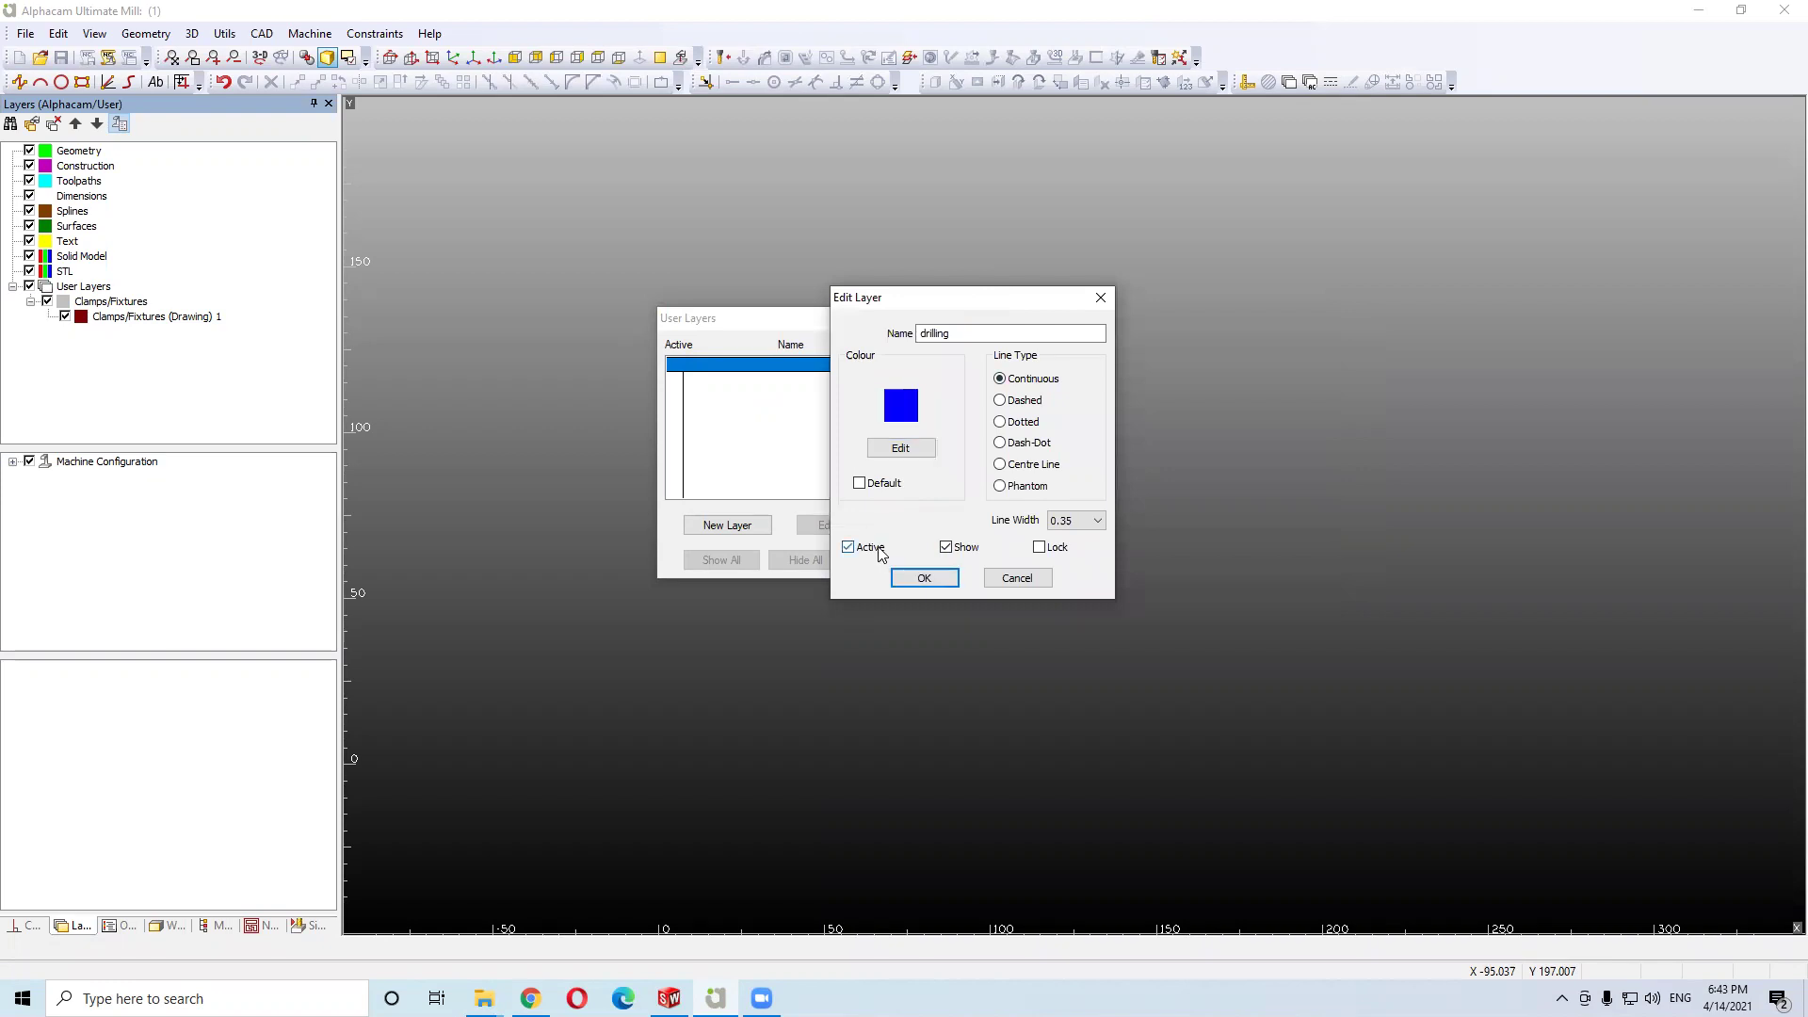
pyautogui.click(930, 580)
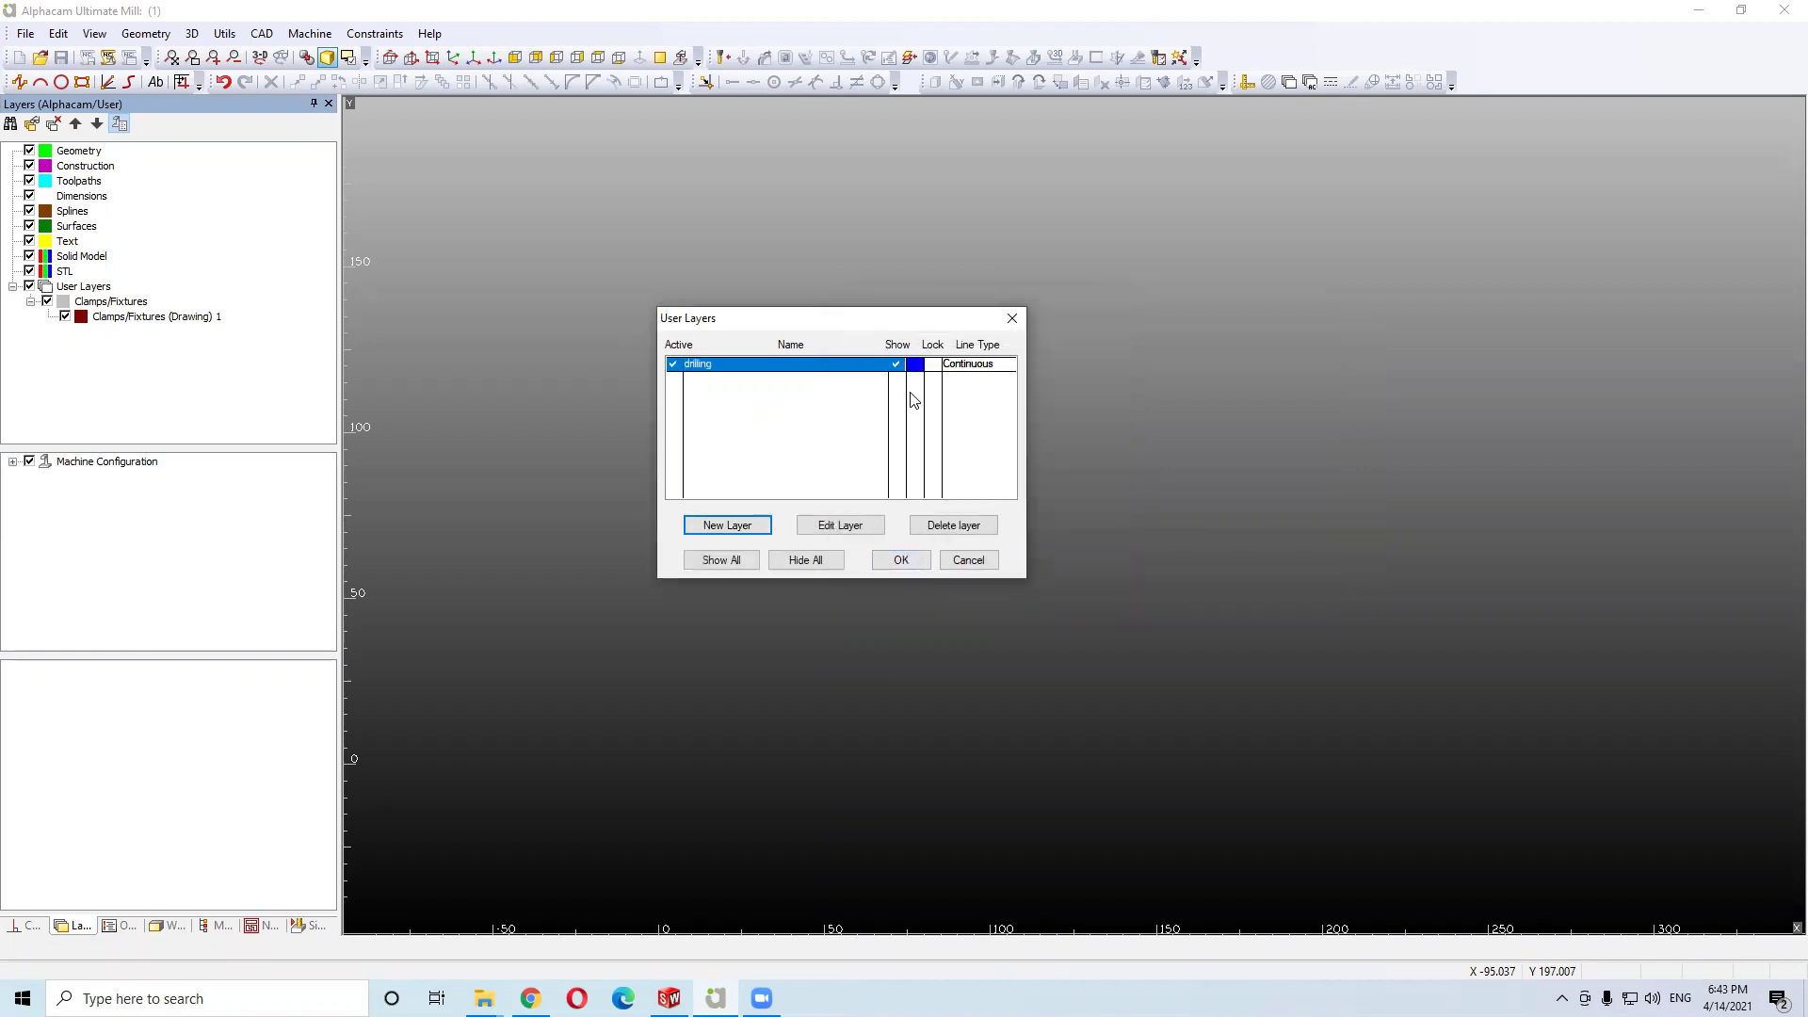
# Add a user layer named milling inside, keeping the default white colour and continuous line type
pyautogui.click(880, 391)
pyautogui.click(759, 533)
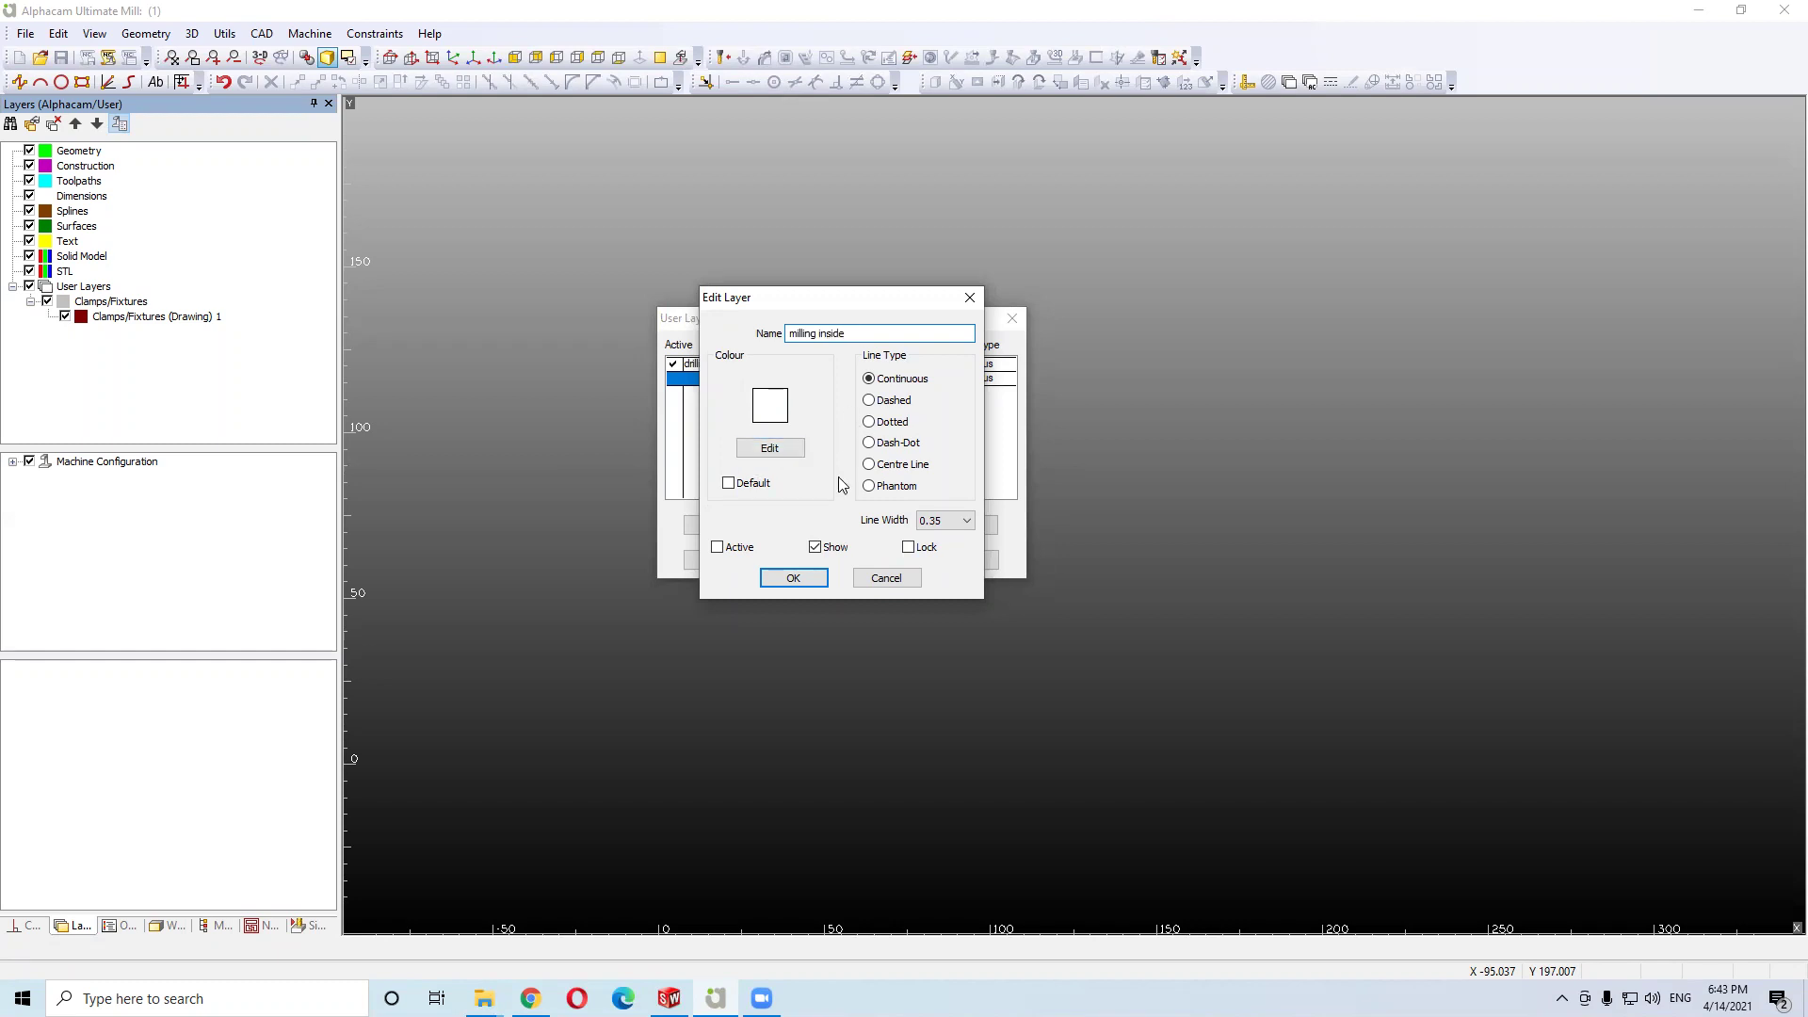
pyautogui.click(791, 577)
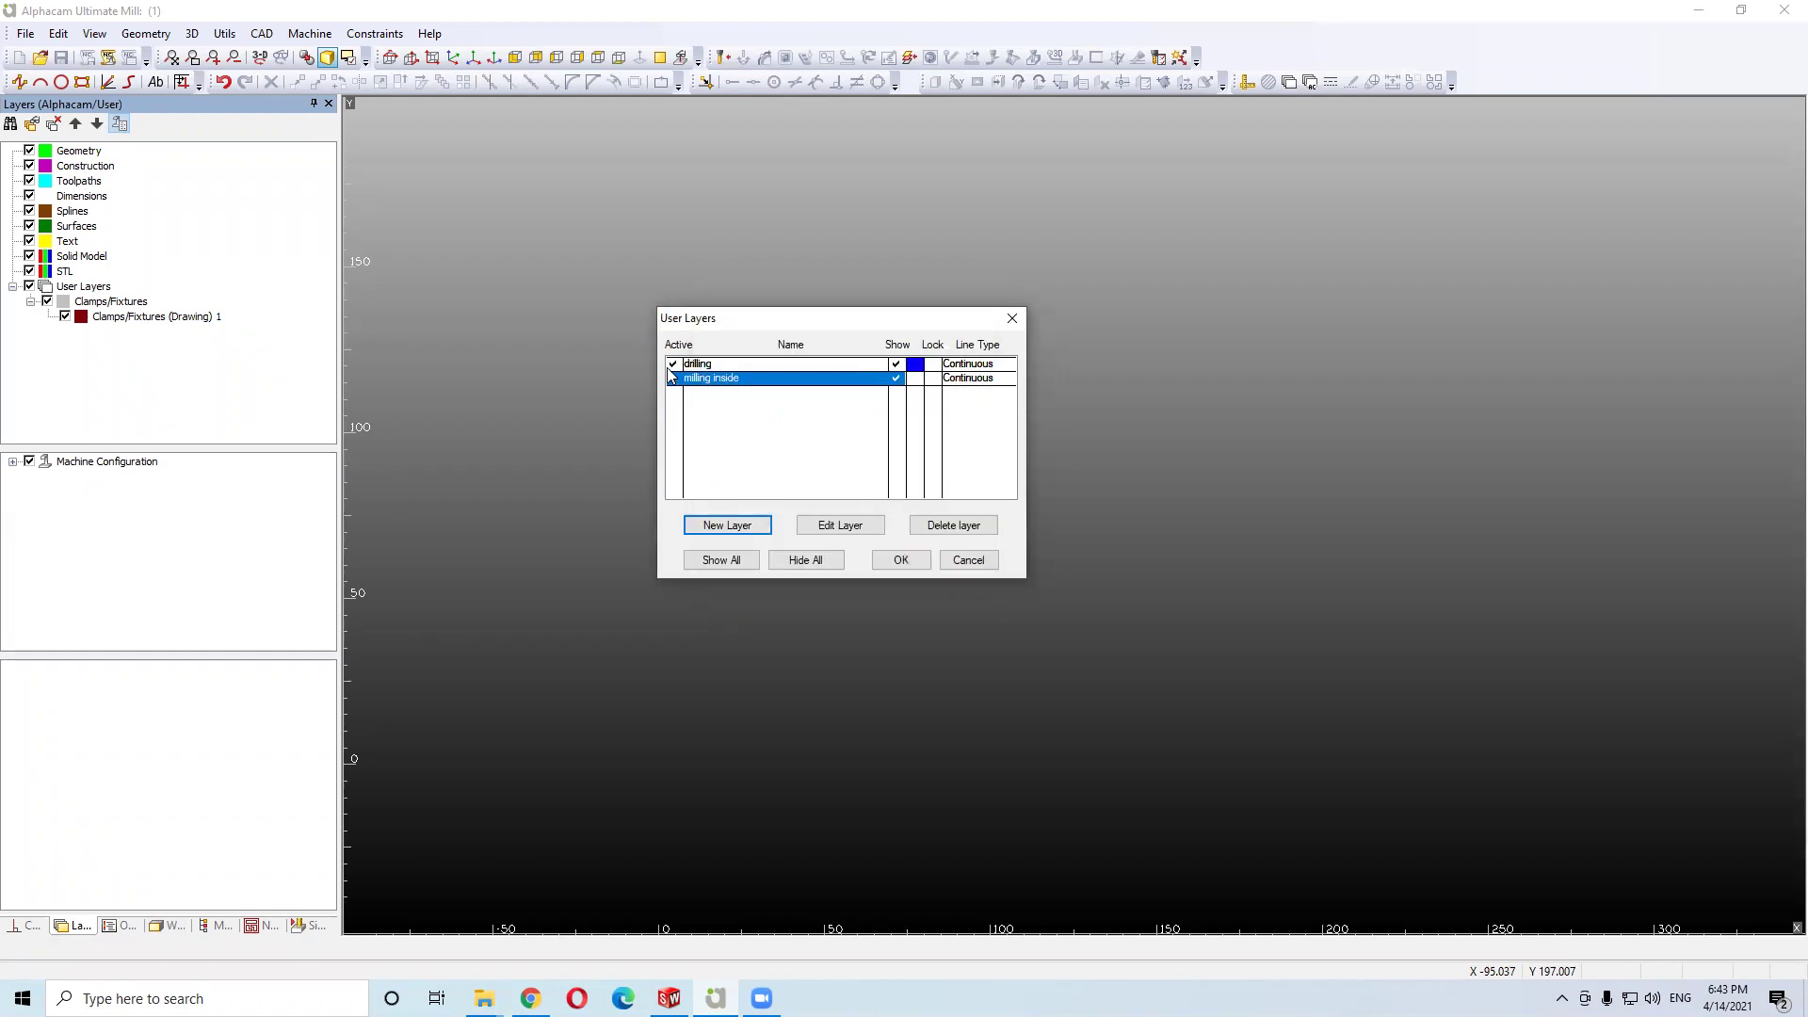
# Add a user layer named milling outside with green colour and continuous line type
pyautogui.click(725, 524)
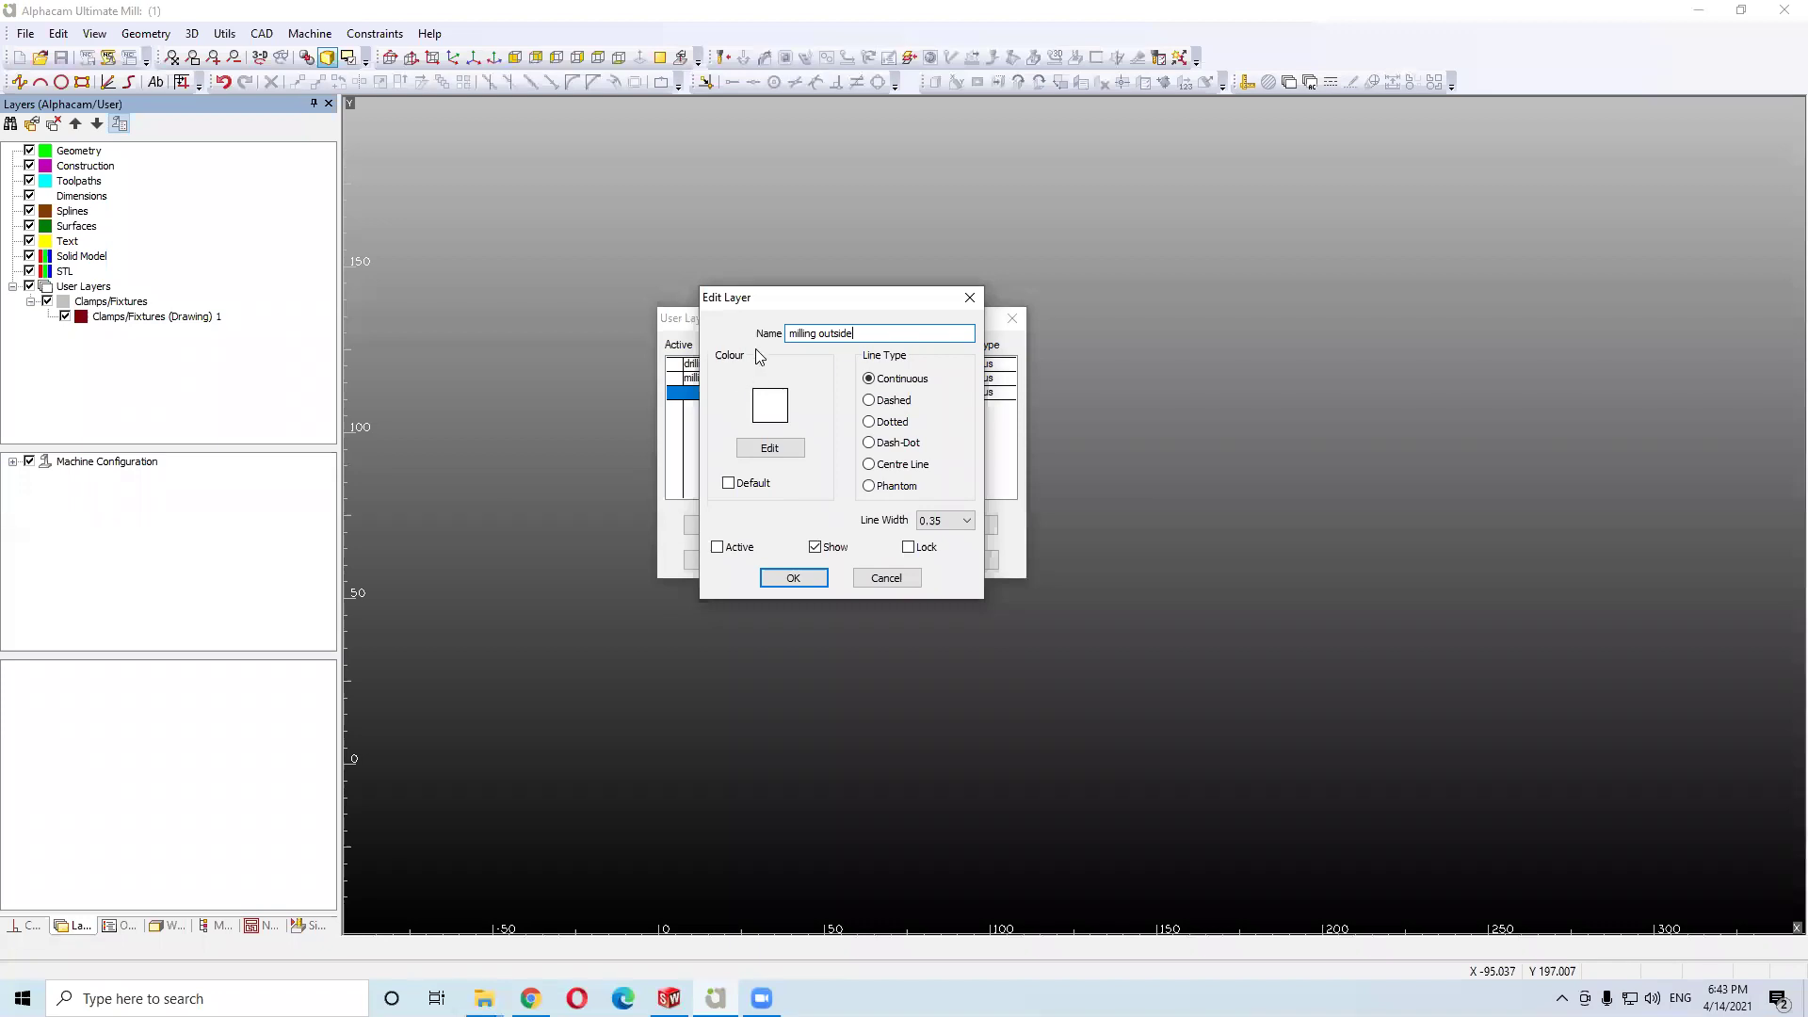
pyautogui.click(796, 452)
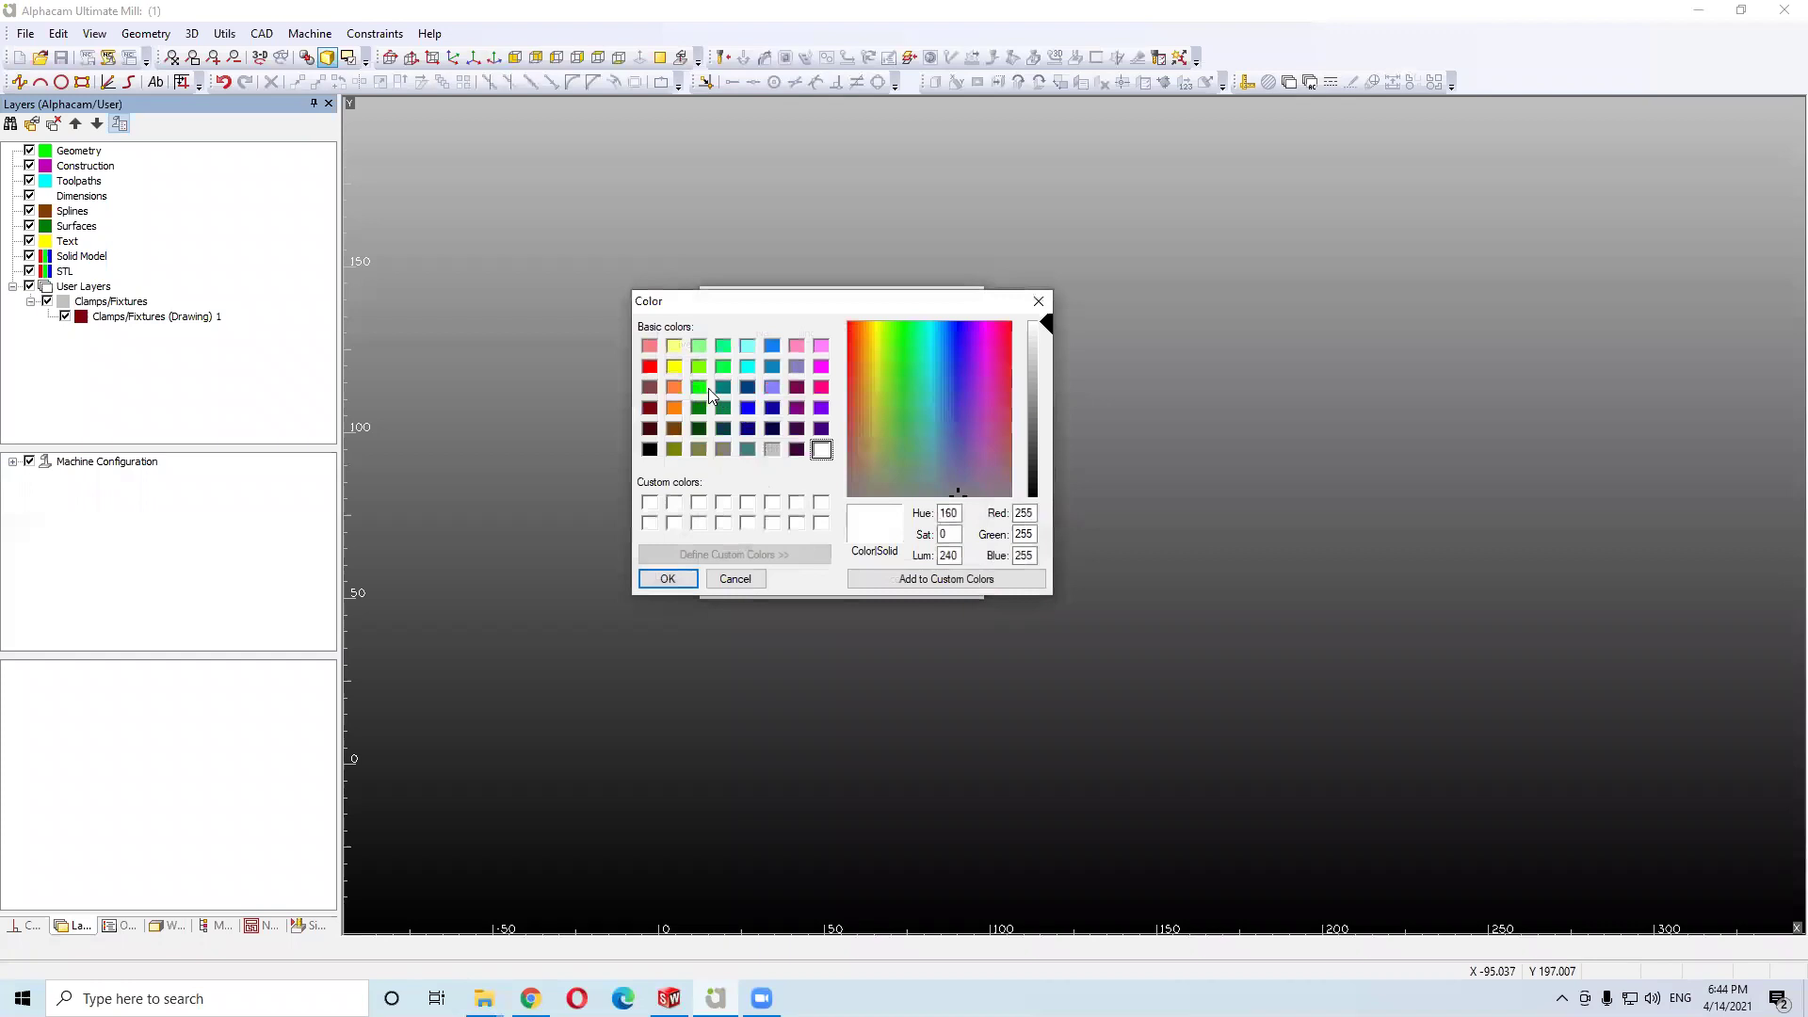
pyautogui.click(705, 387)
pyautogui.click(685, 579)
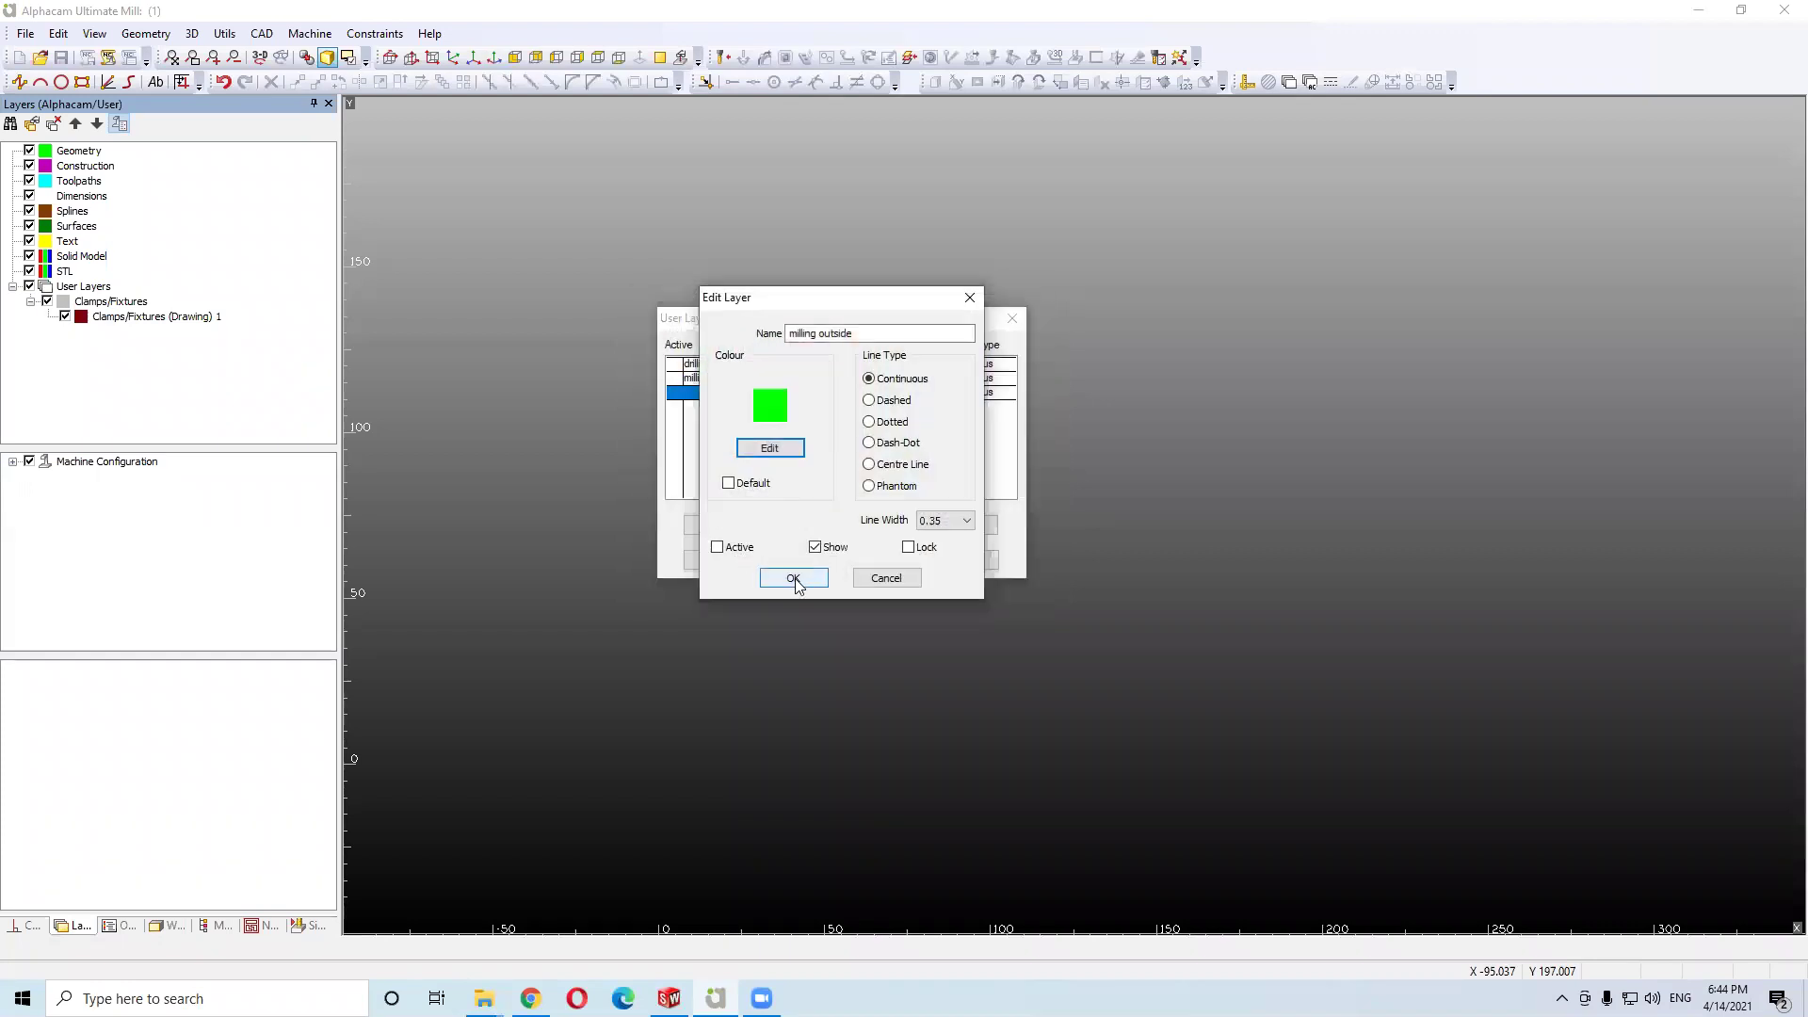
pyautogui.click(793, 578)
# Turn off the display of the drilling, milling inside and milling outside user layers
pyautogui.click(738, 363)
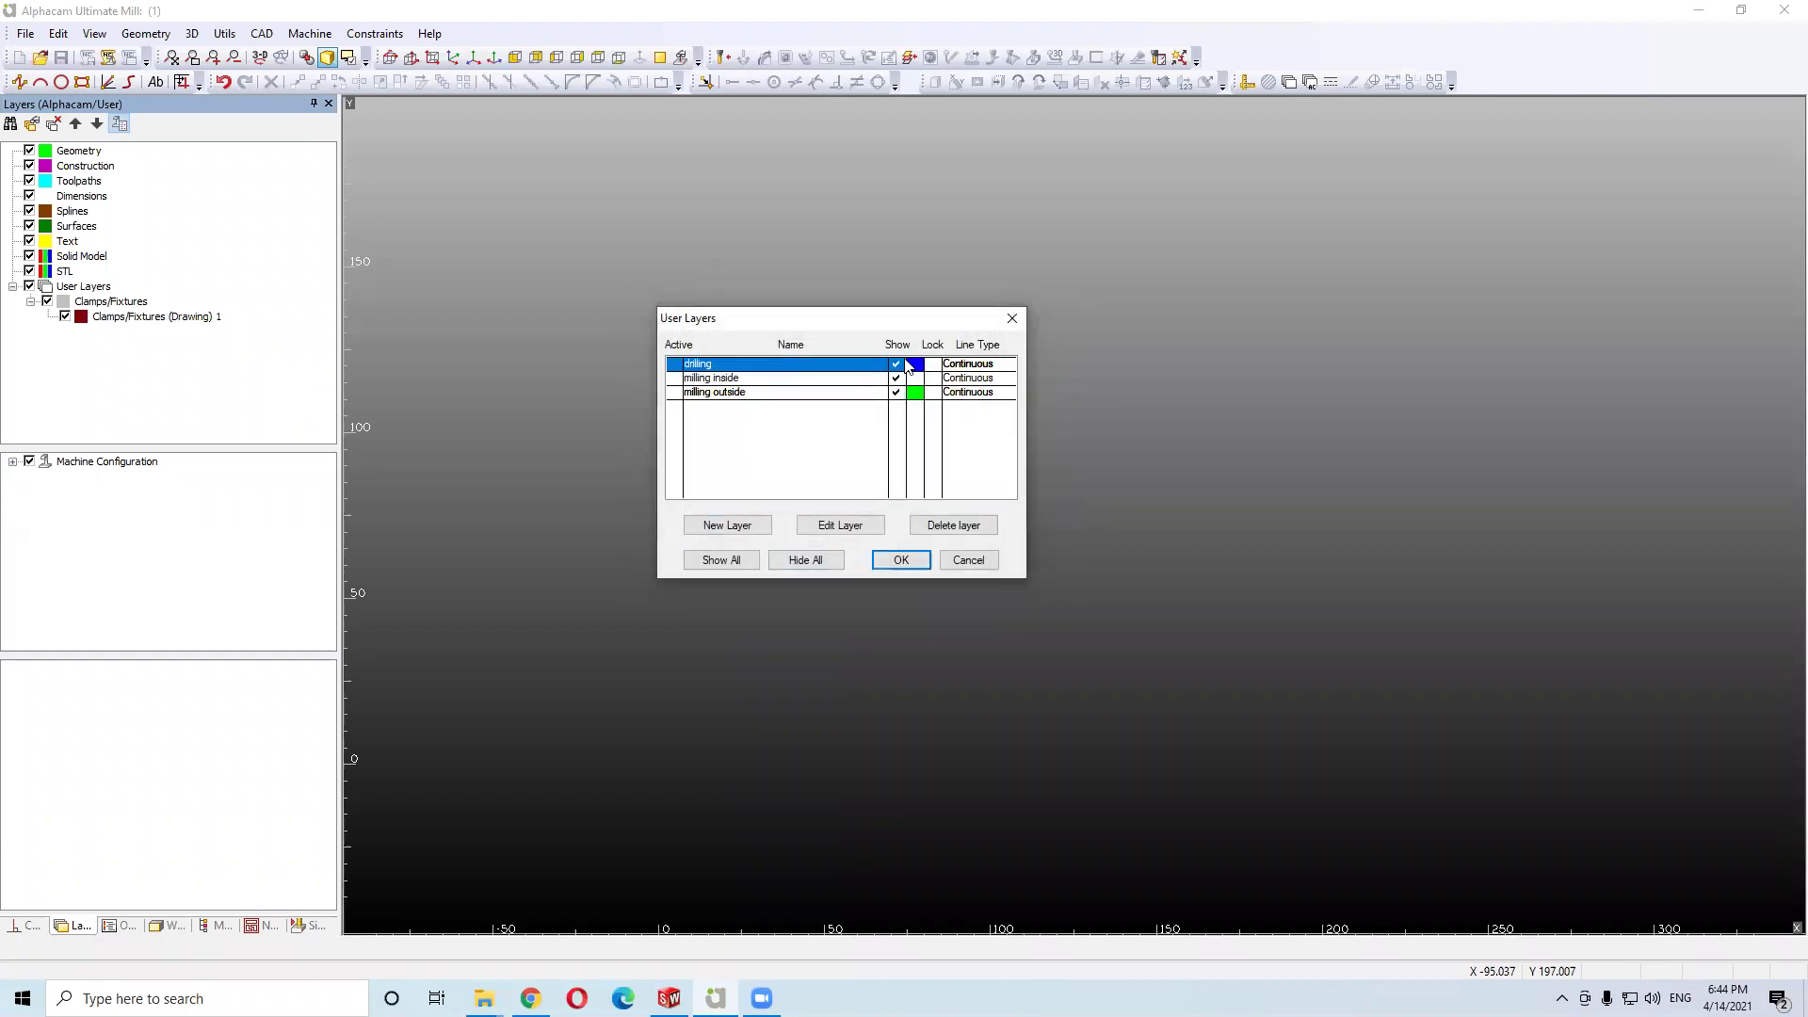
pyautogui.click(896, 391)
pyautogui.click(899, 394)
pyautogui.click(900, 393)
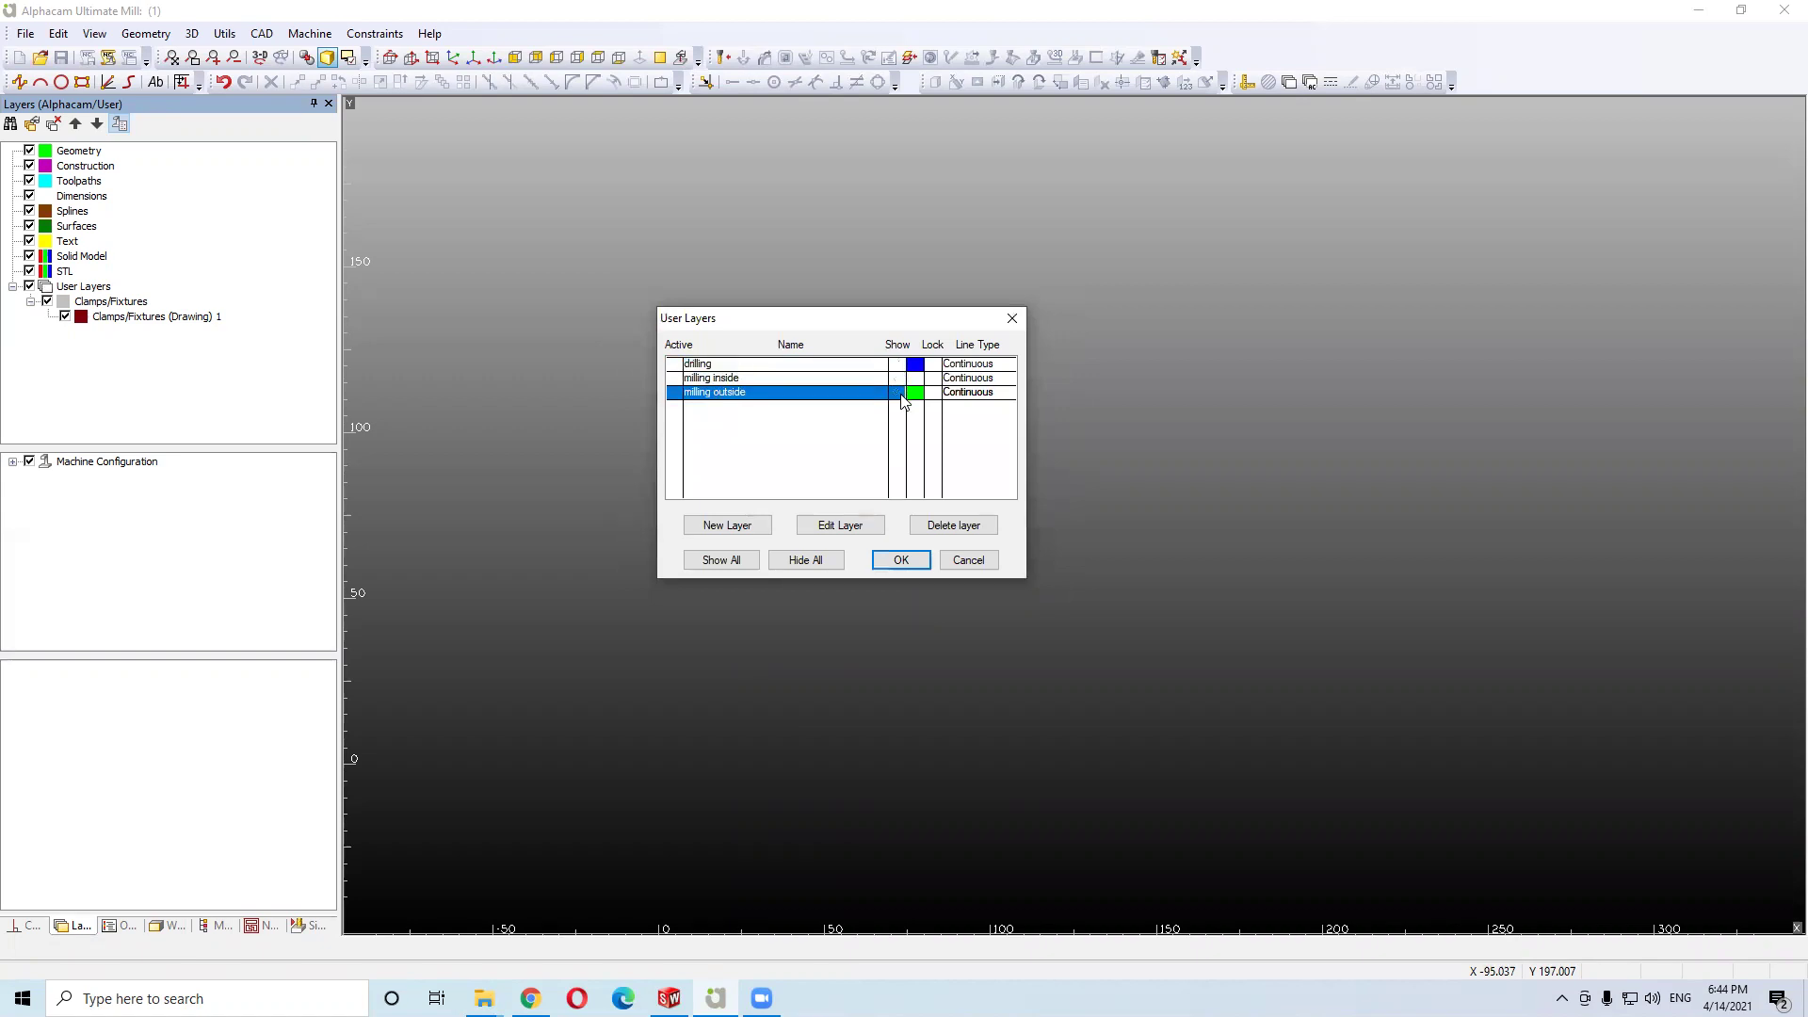
# Turn the display of the drilling, milling inside and milling outside user layers back on
pyautogui.click(896, 364)
pyautogui.click(897, 378)
pyautogui.click(896, 392)
pyautogui.click(901, 562)
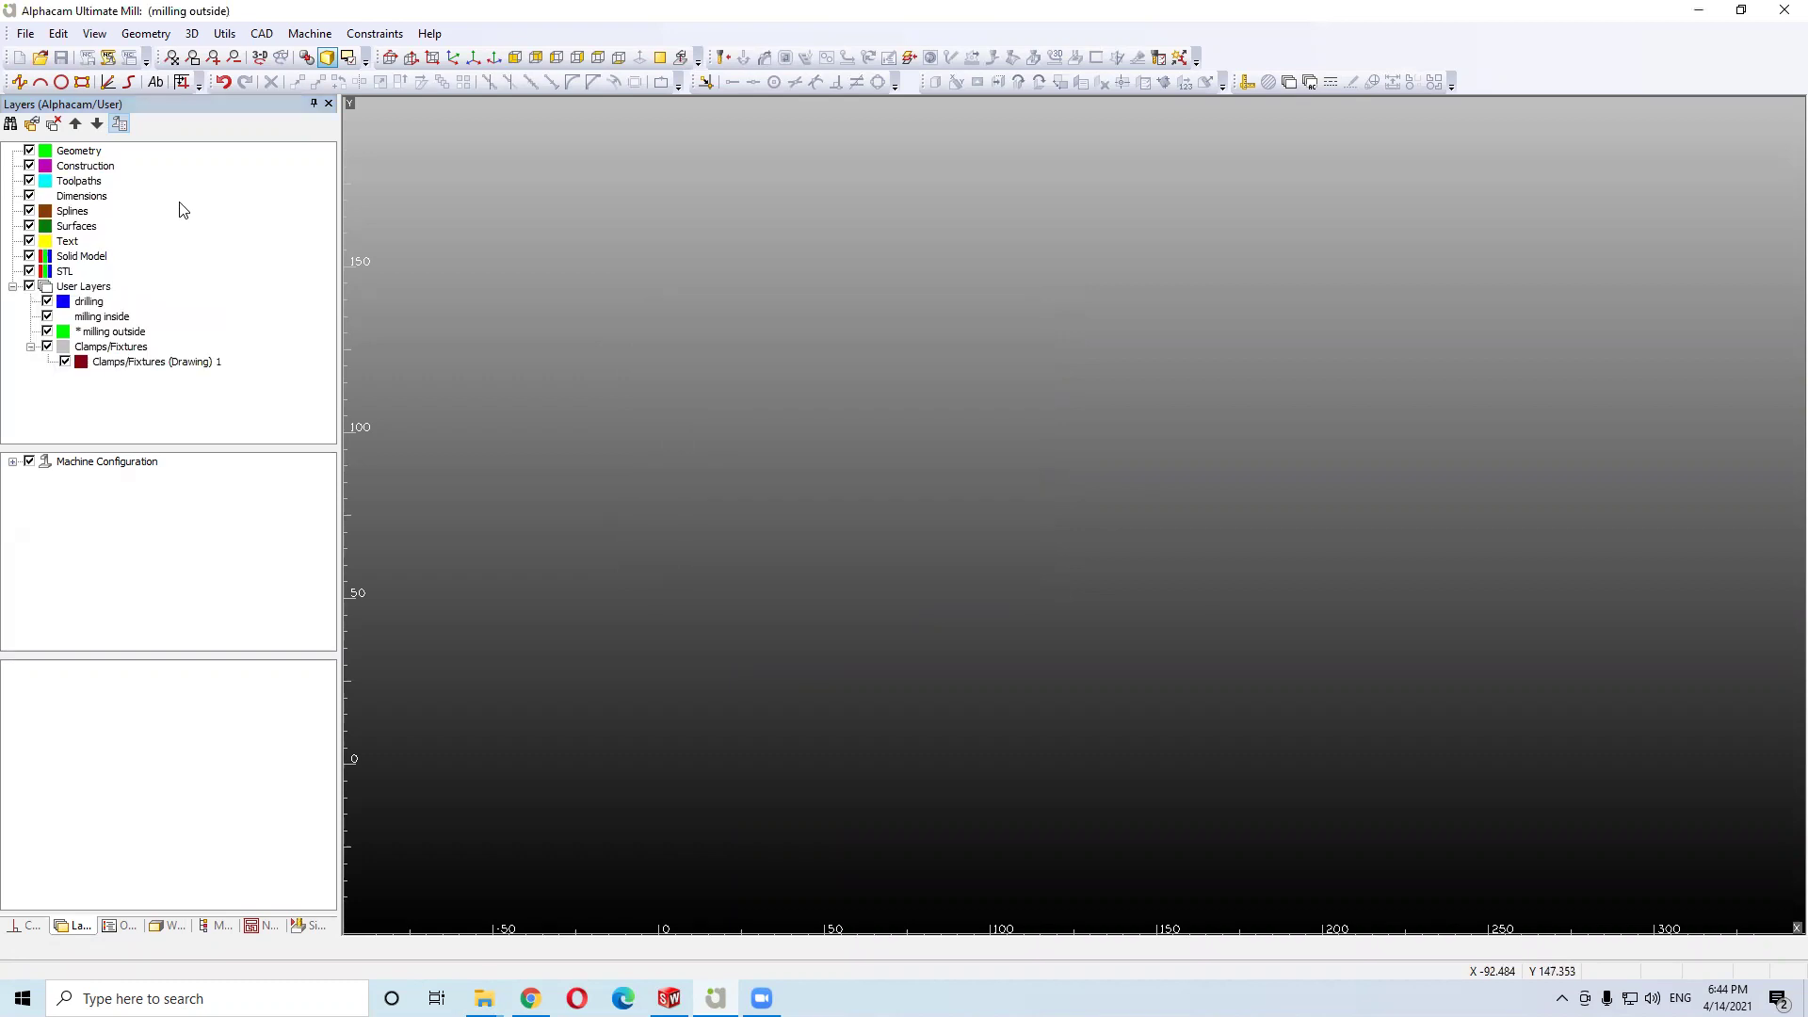
pyautogui.click(81, 286)
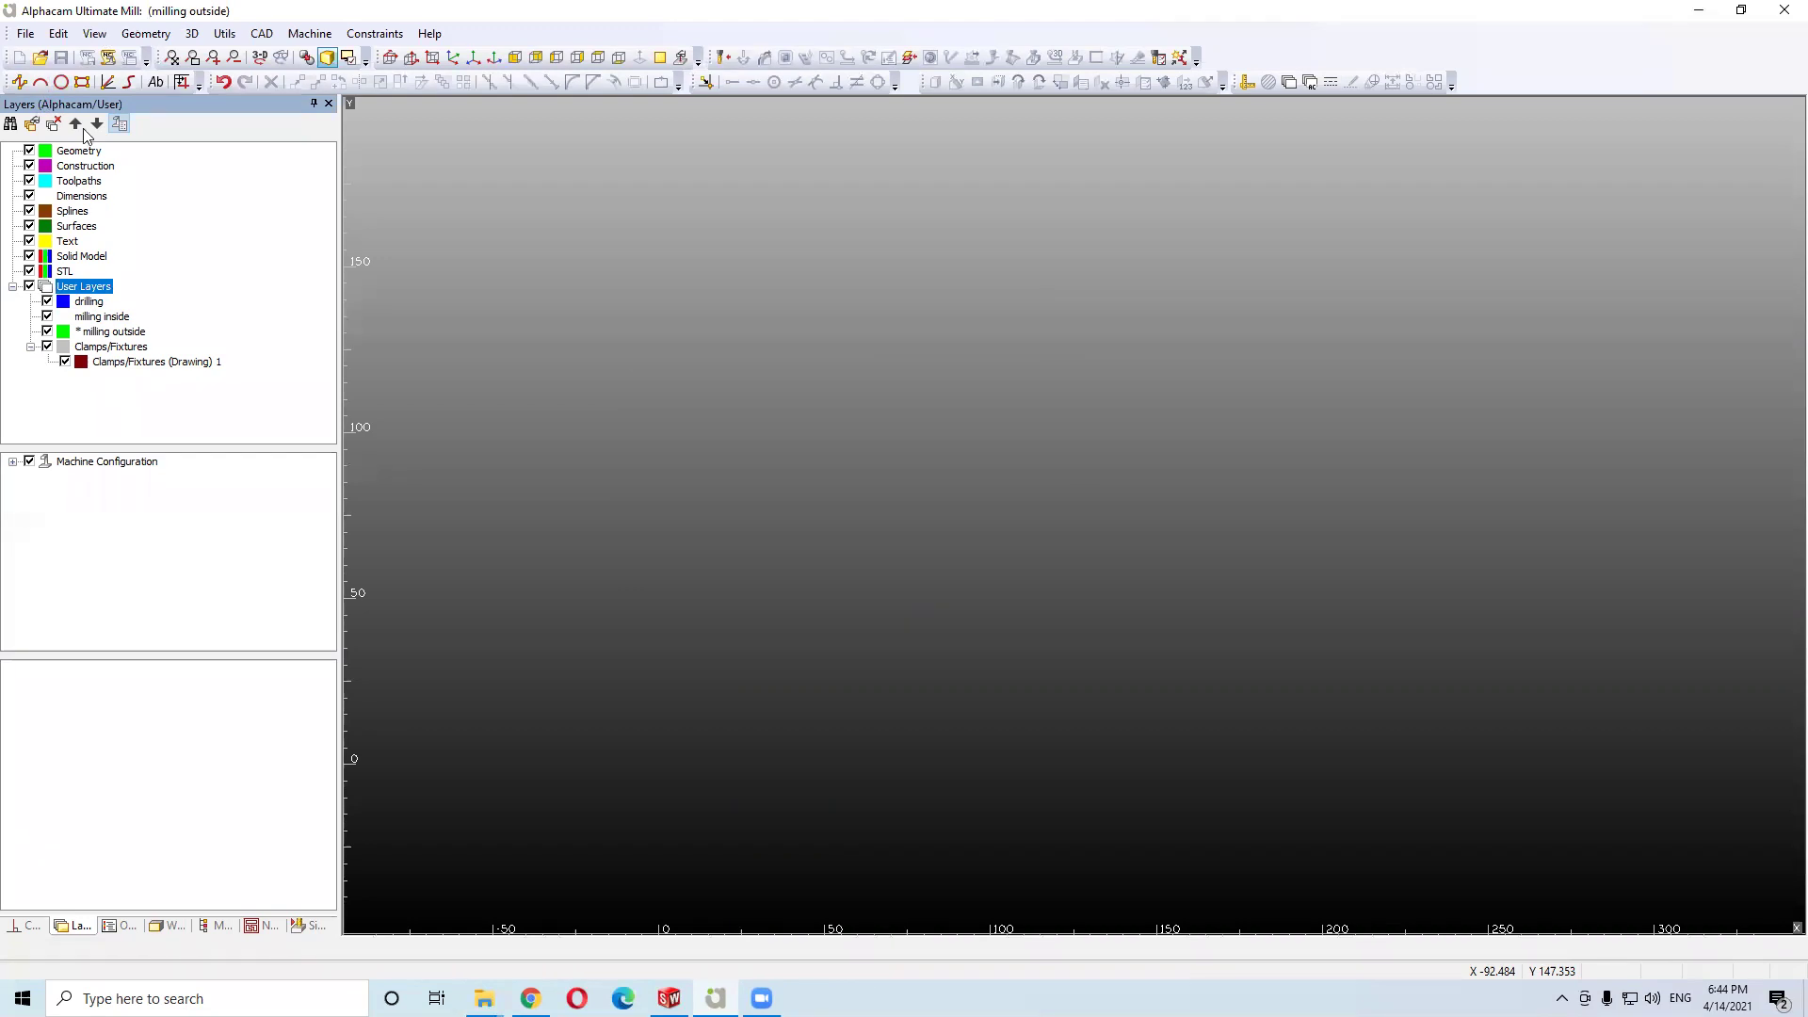
# Hide the Layers (Alphacam/User) page of the project manager
pyautogui.click(146, 34)
pyautogui.moveTo(103, 35)
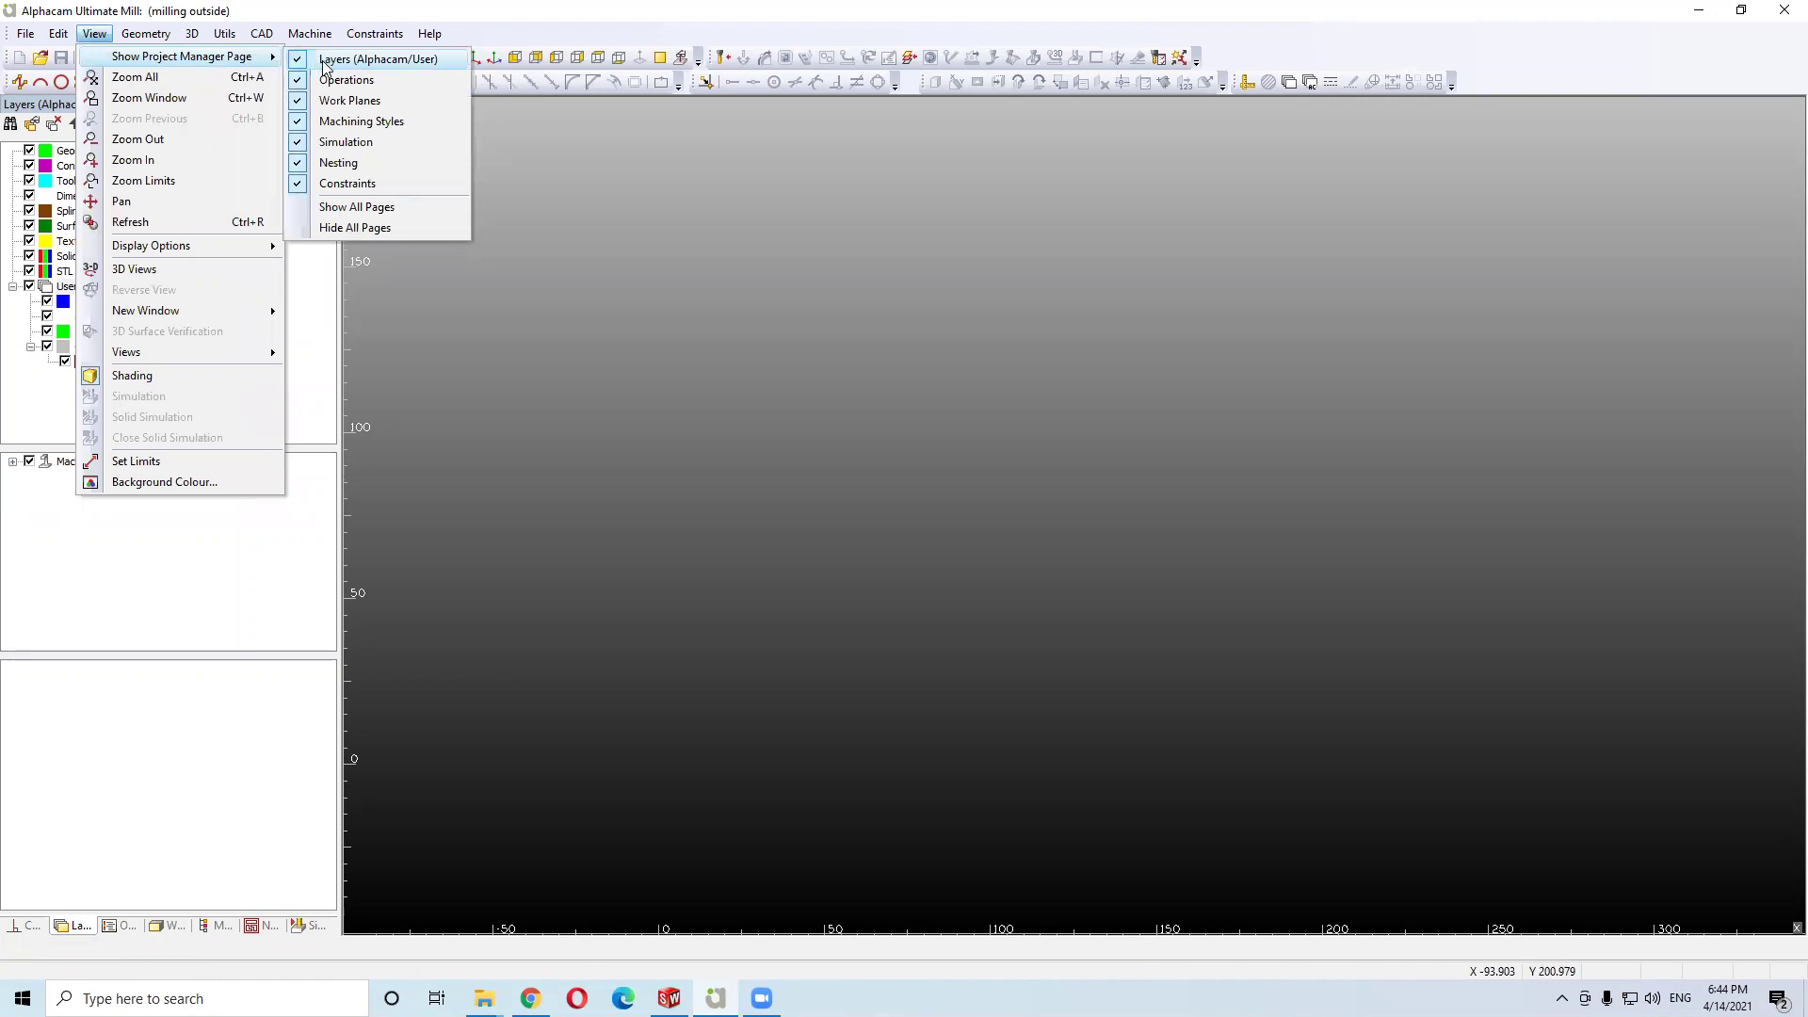
pyautogui.click(323, 62)
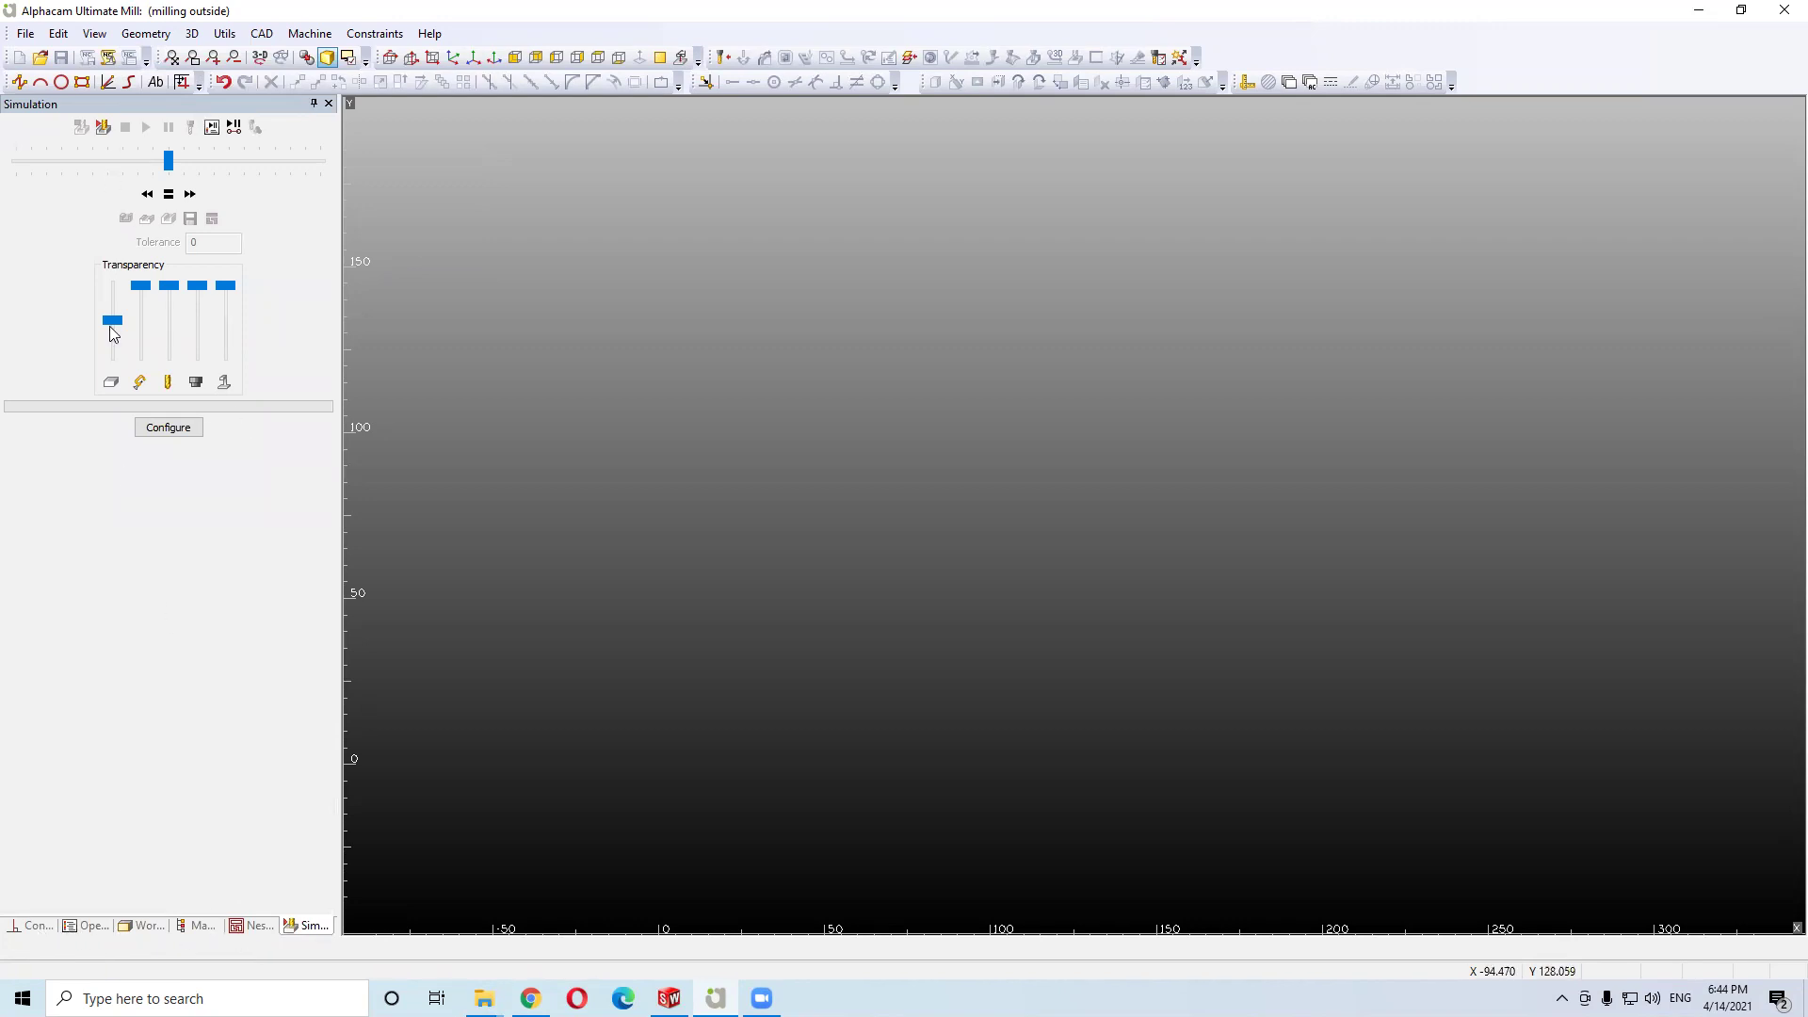
# Auto-hide the project manager and pin it back on the Operations page, trying it as a floating window before redocking it
pyautogui.click(315, 105)
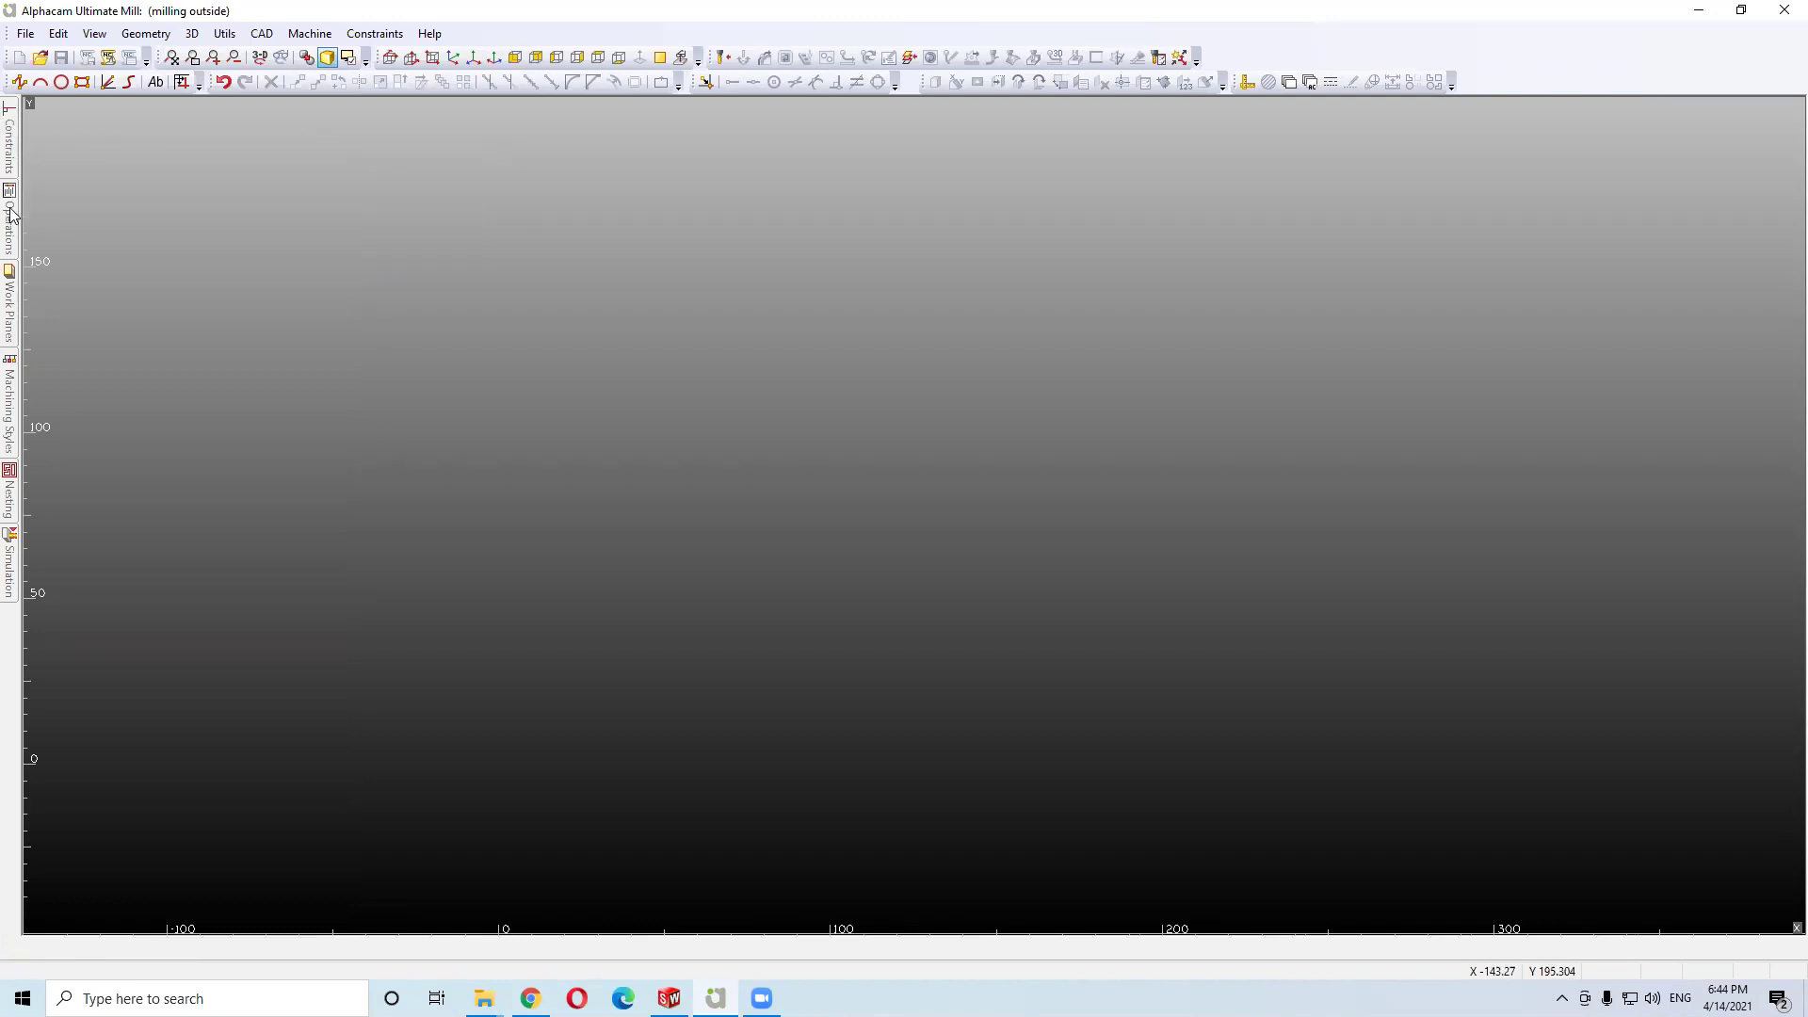
pyautogui.click(12, 246)
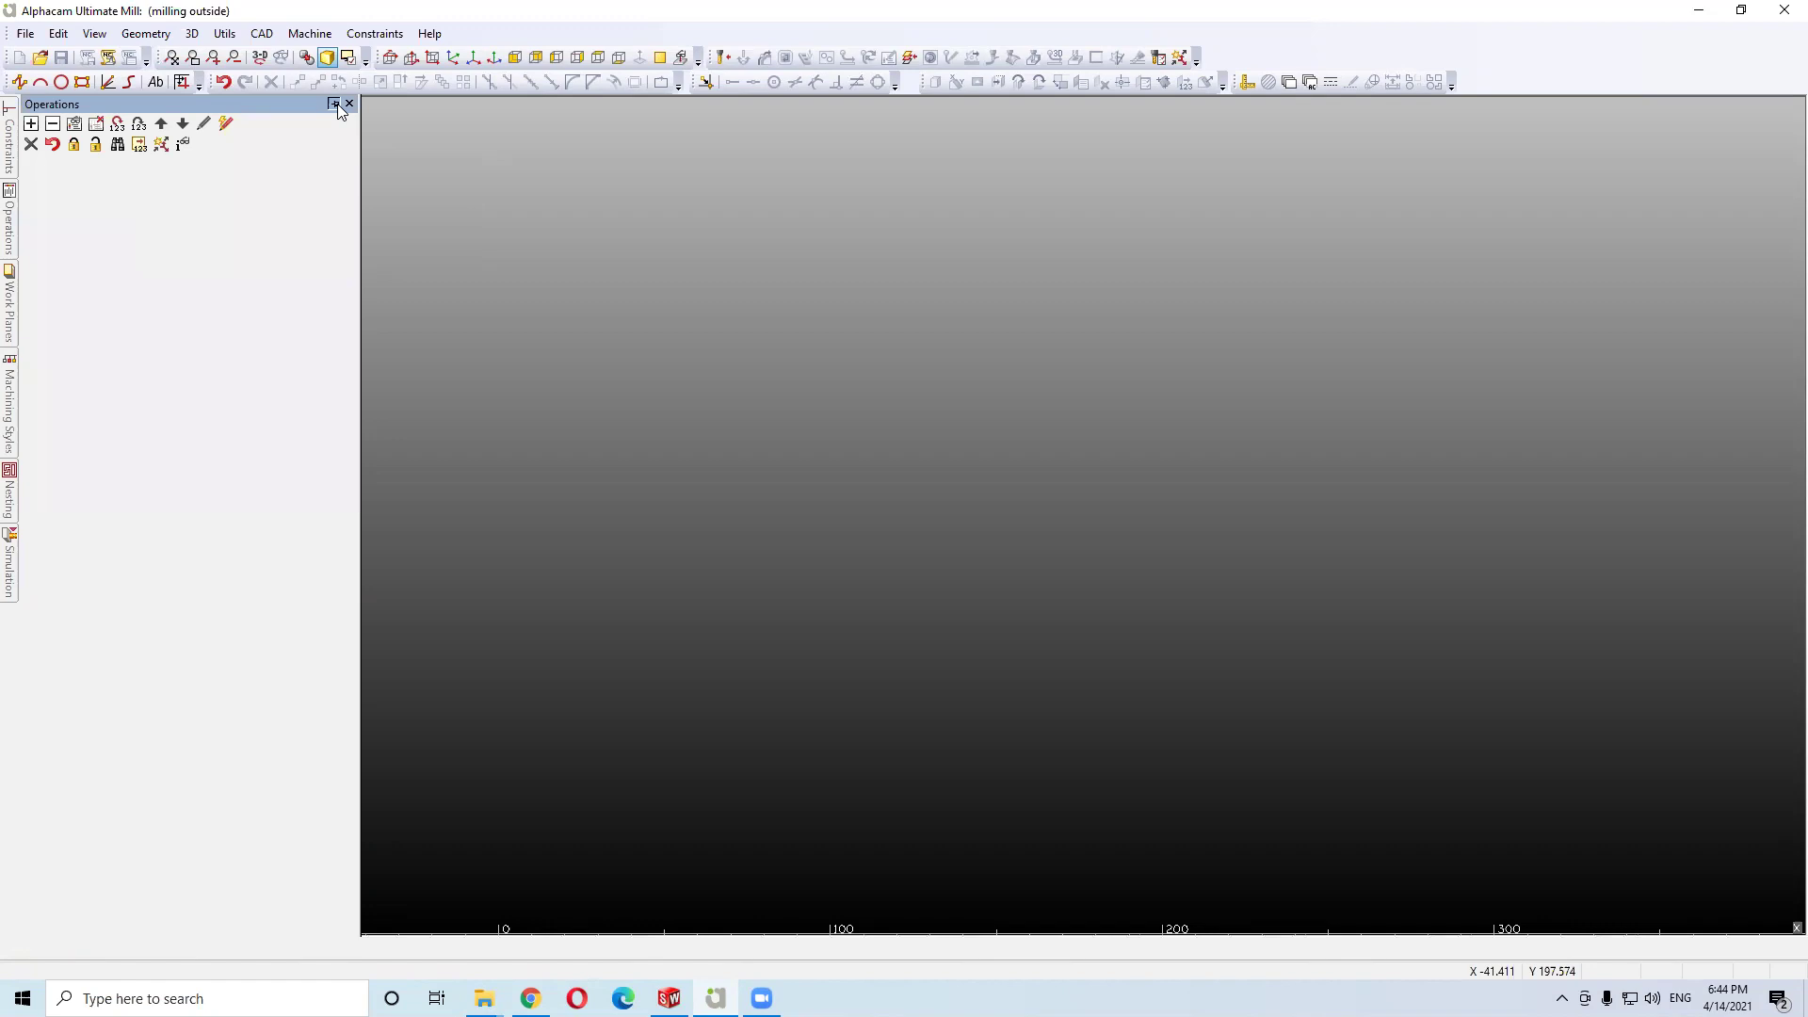
pyautogui.click(335, 105)
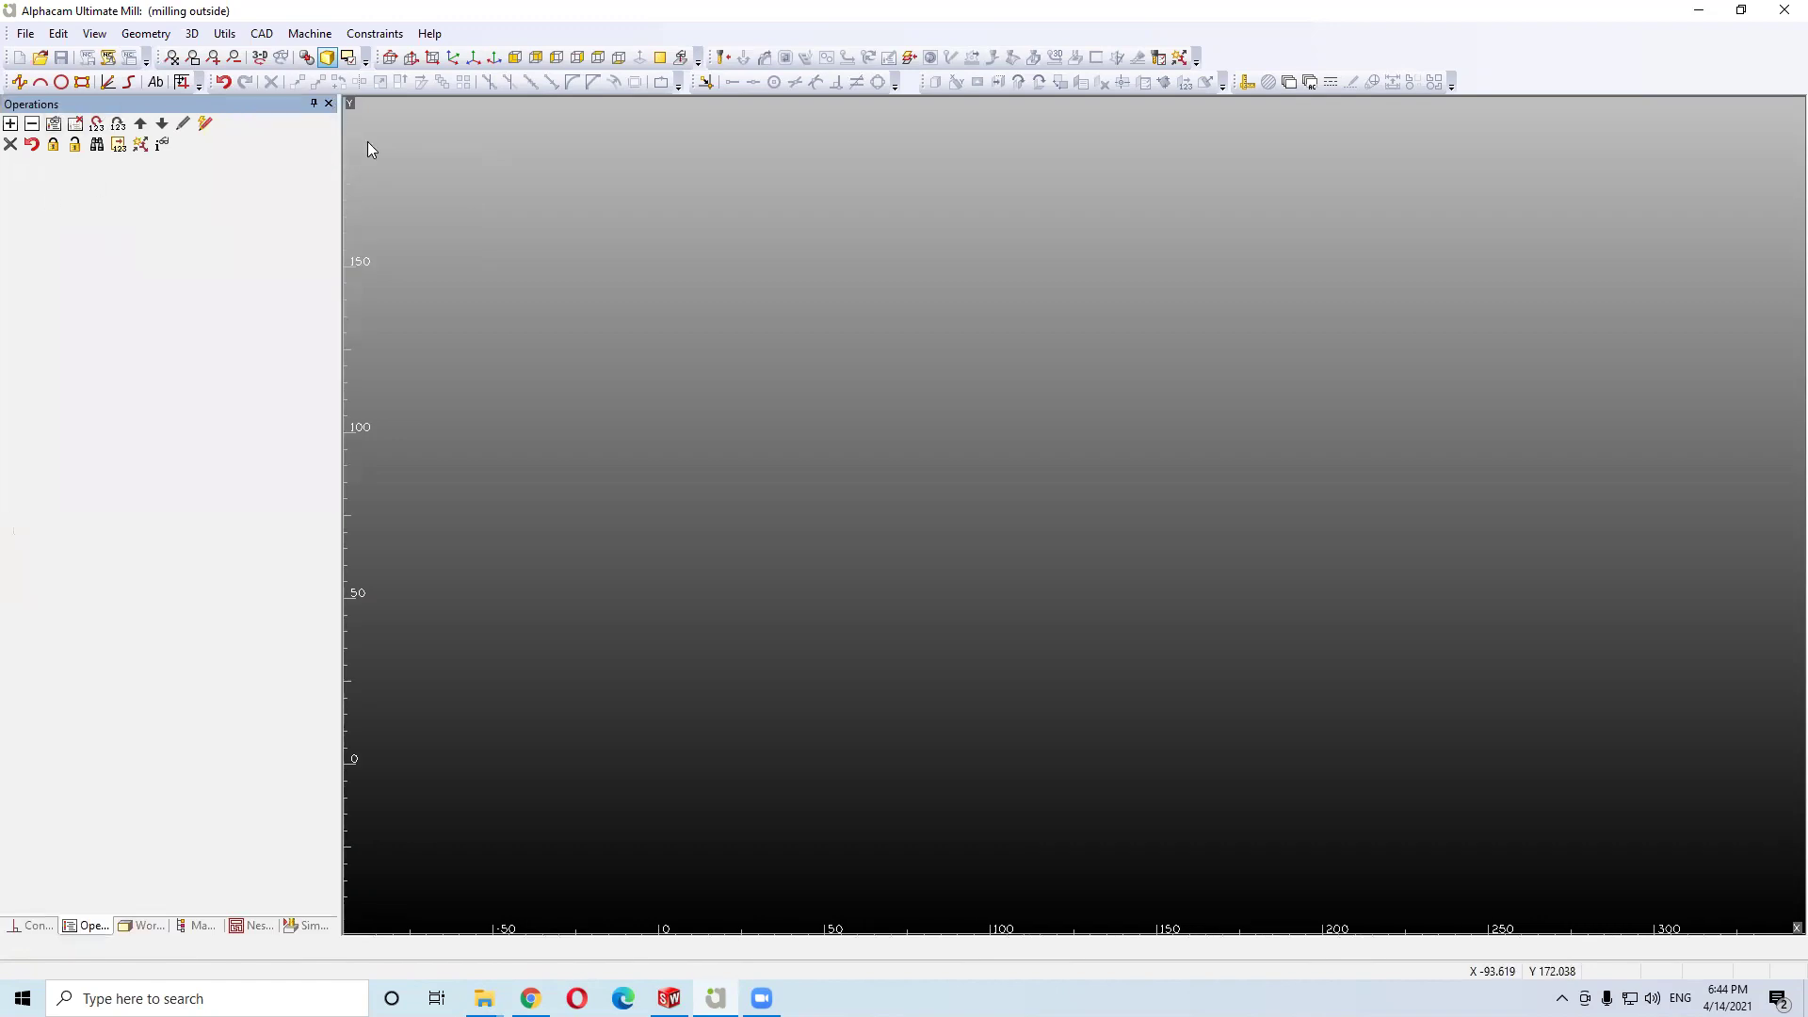
pyautogui.moveTo(122, 105); pyautogui.dragTo(128, 165)
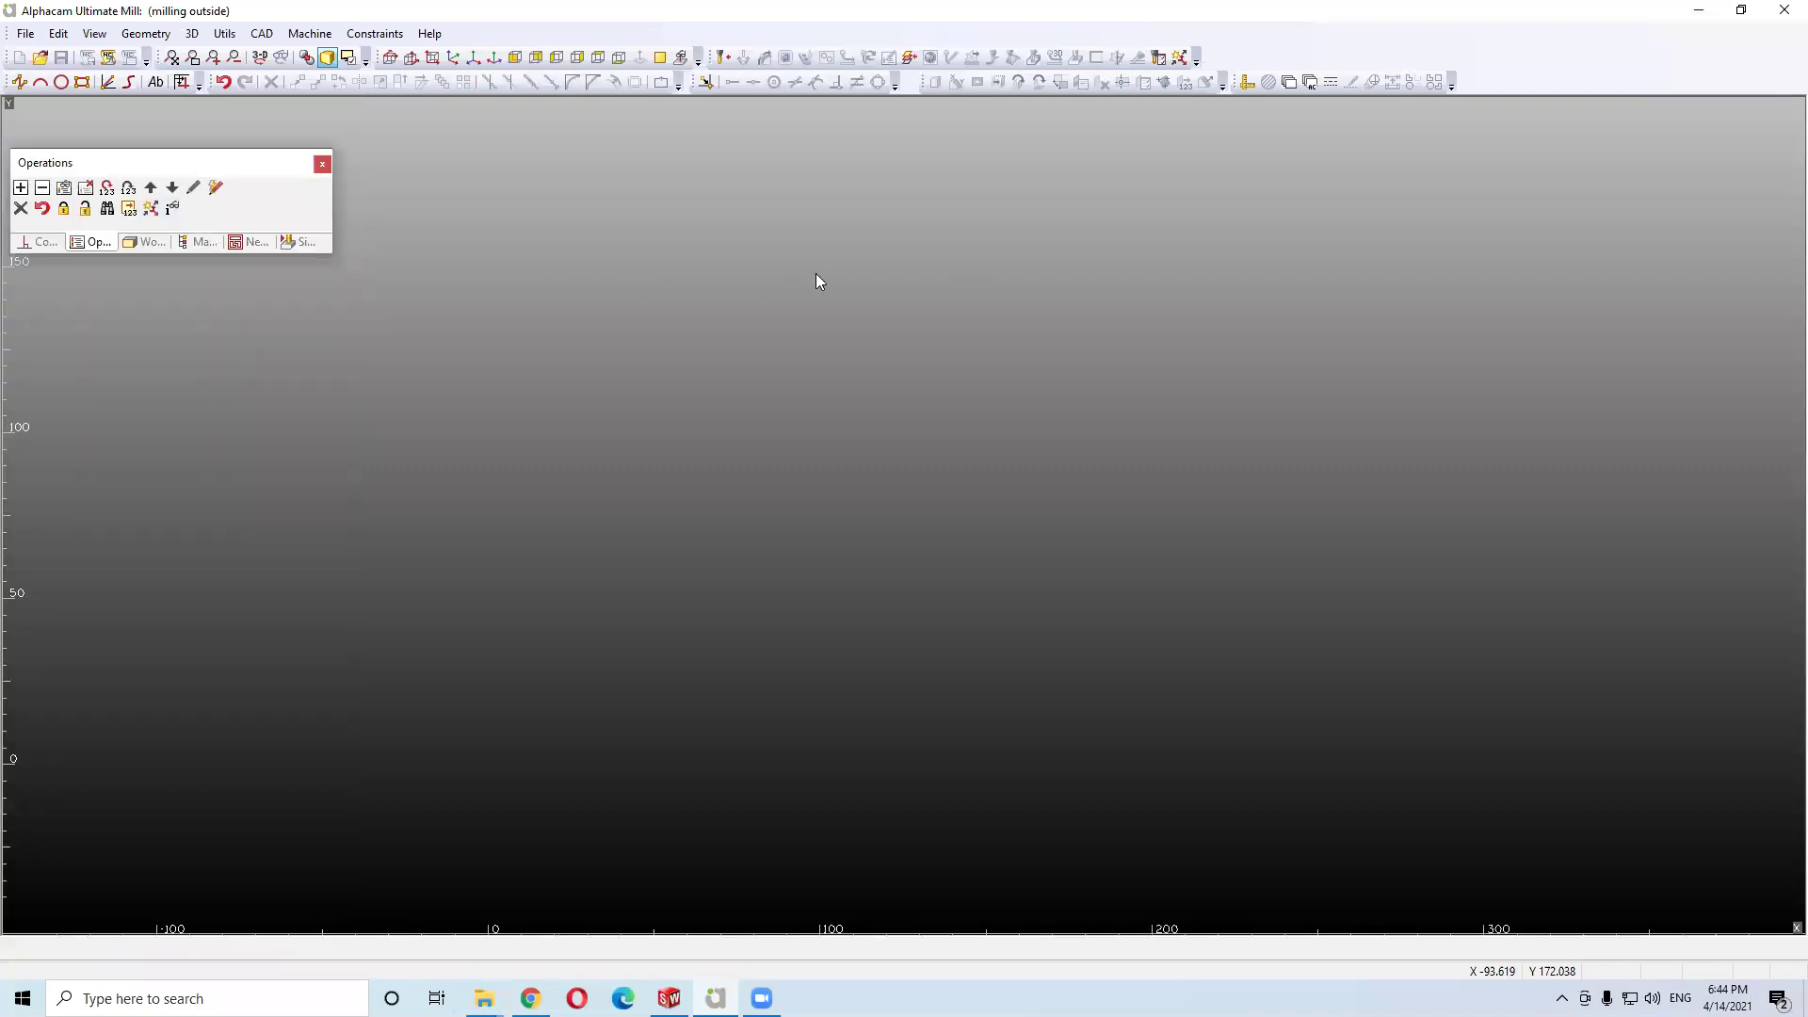
pyautogui.moveTo(94, 162); pyautogui.dragTo(203, 186)
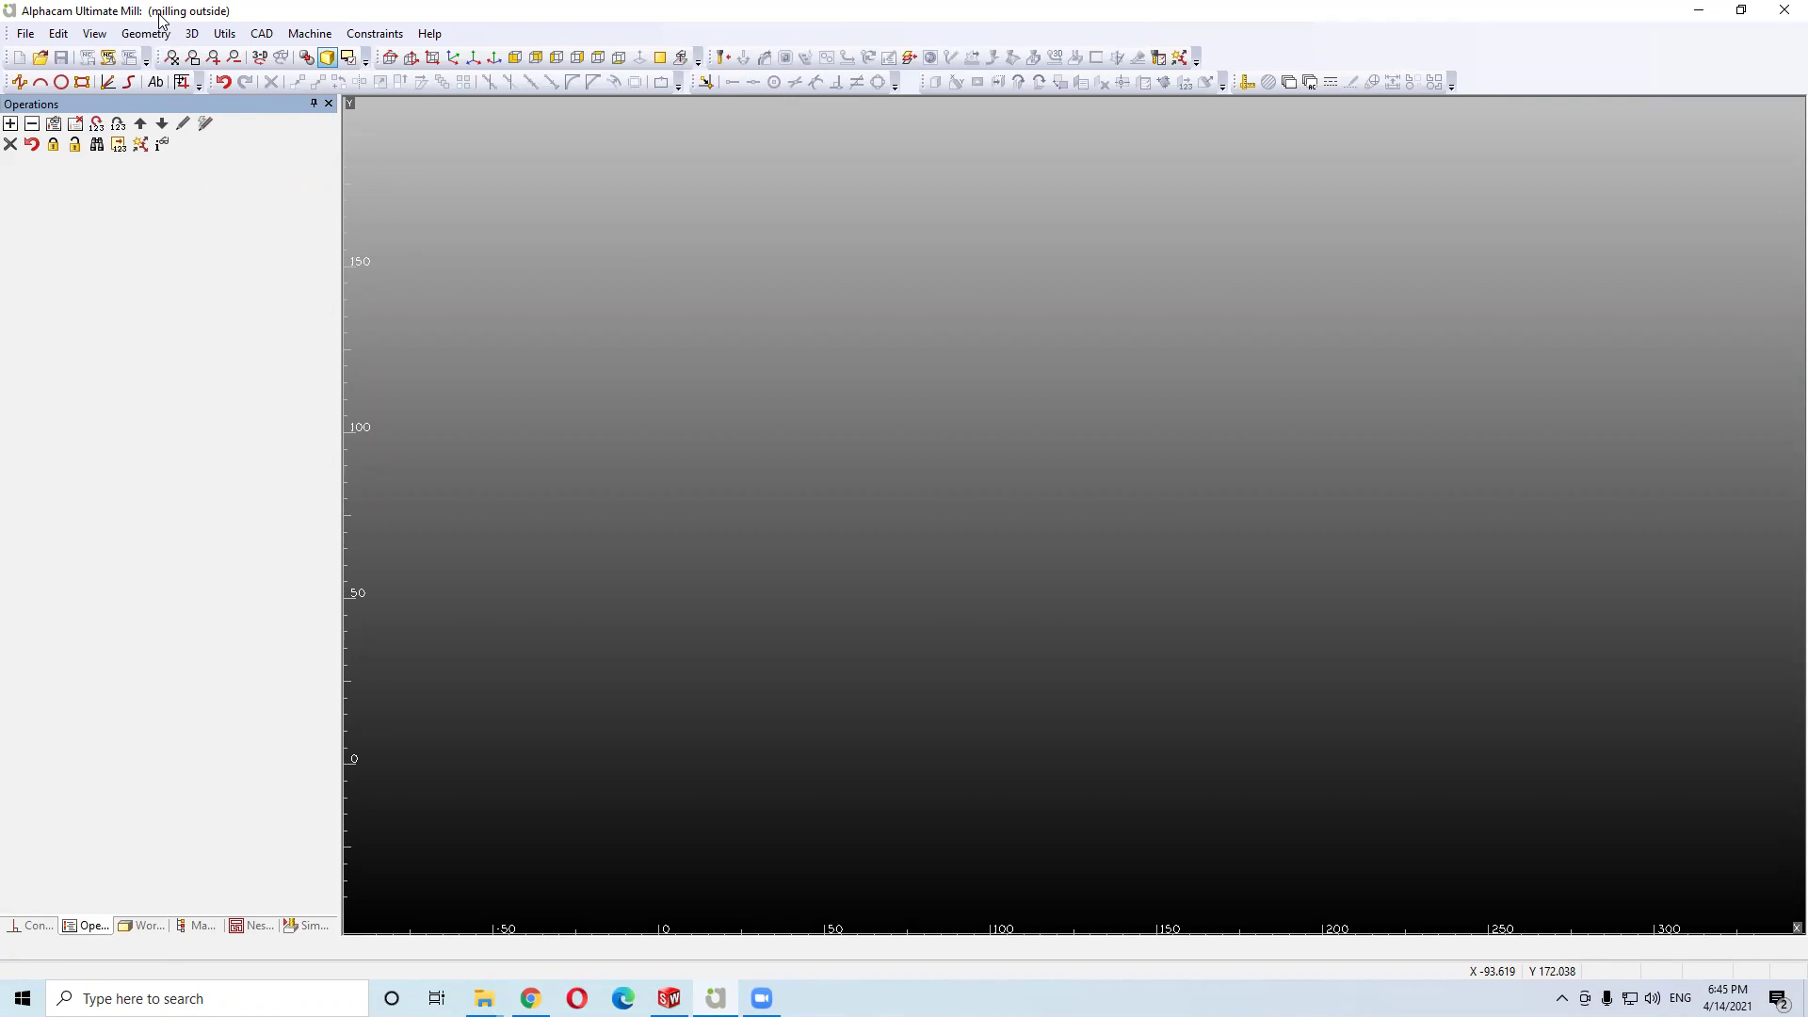
# Check which user layer is active in the user layers list
pyautogui.click(261, 34)
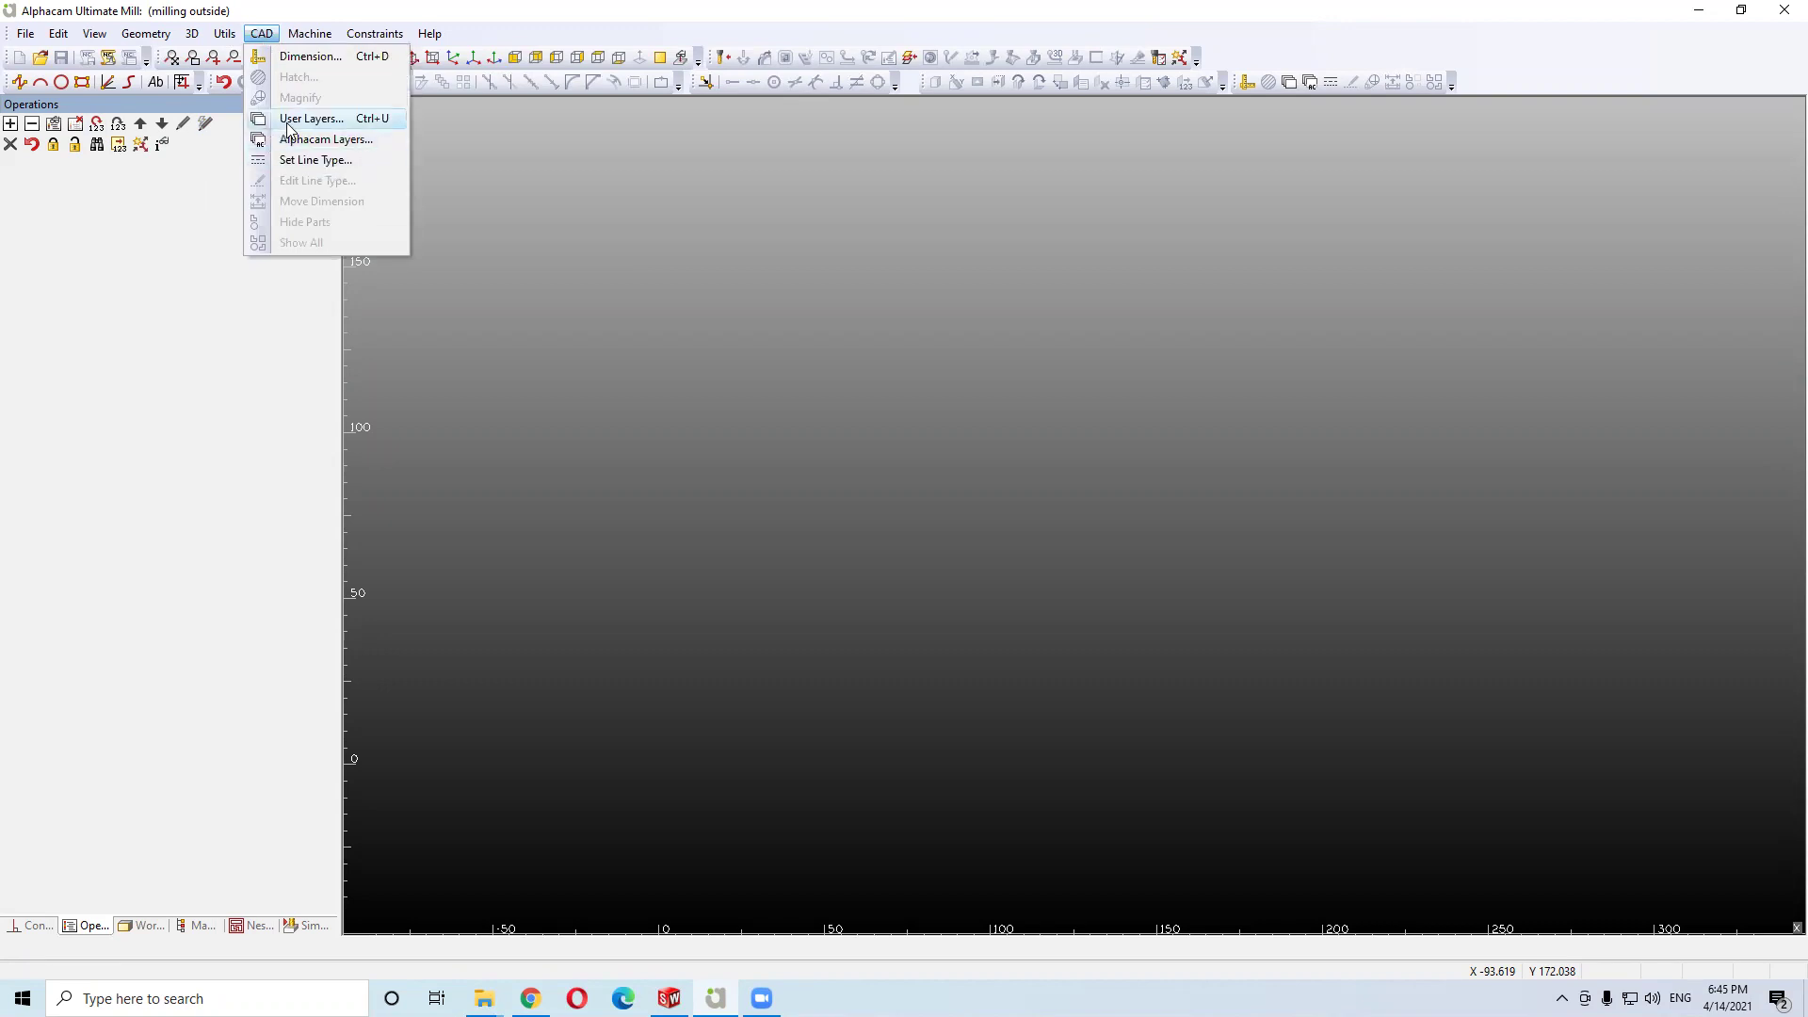
pyautogui.click(290, 129)
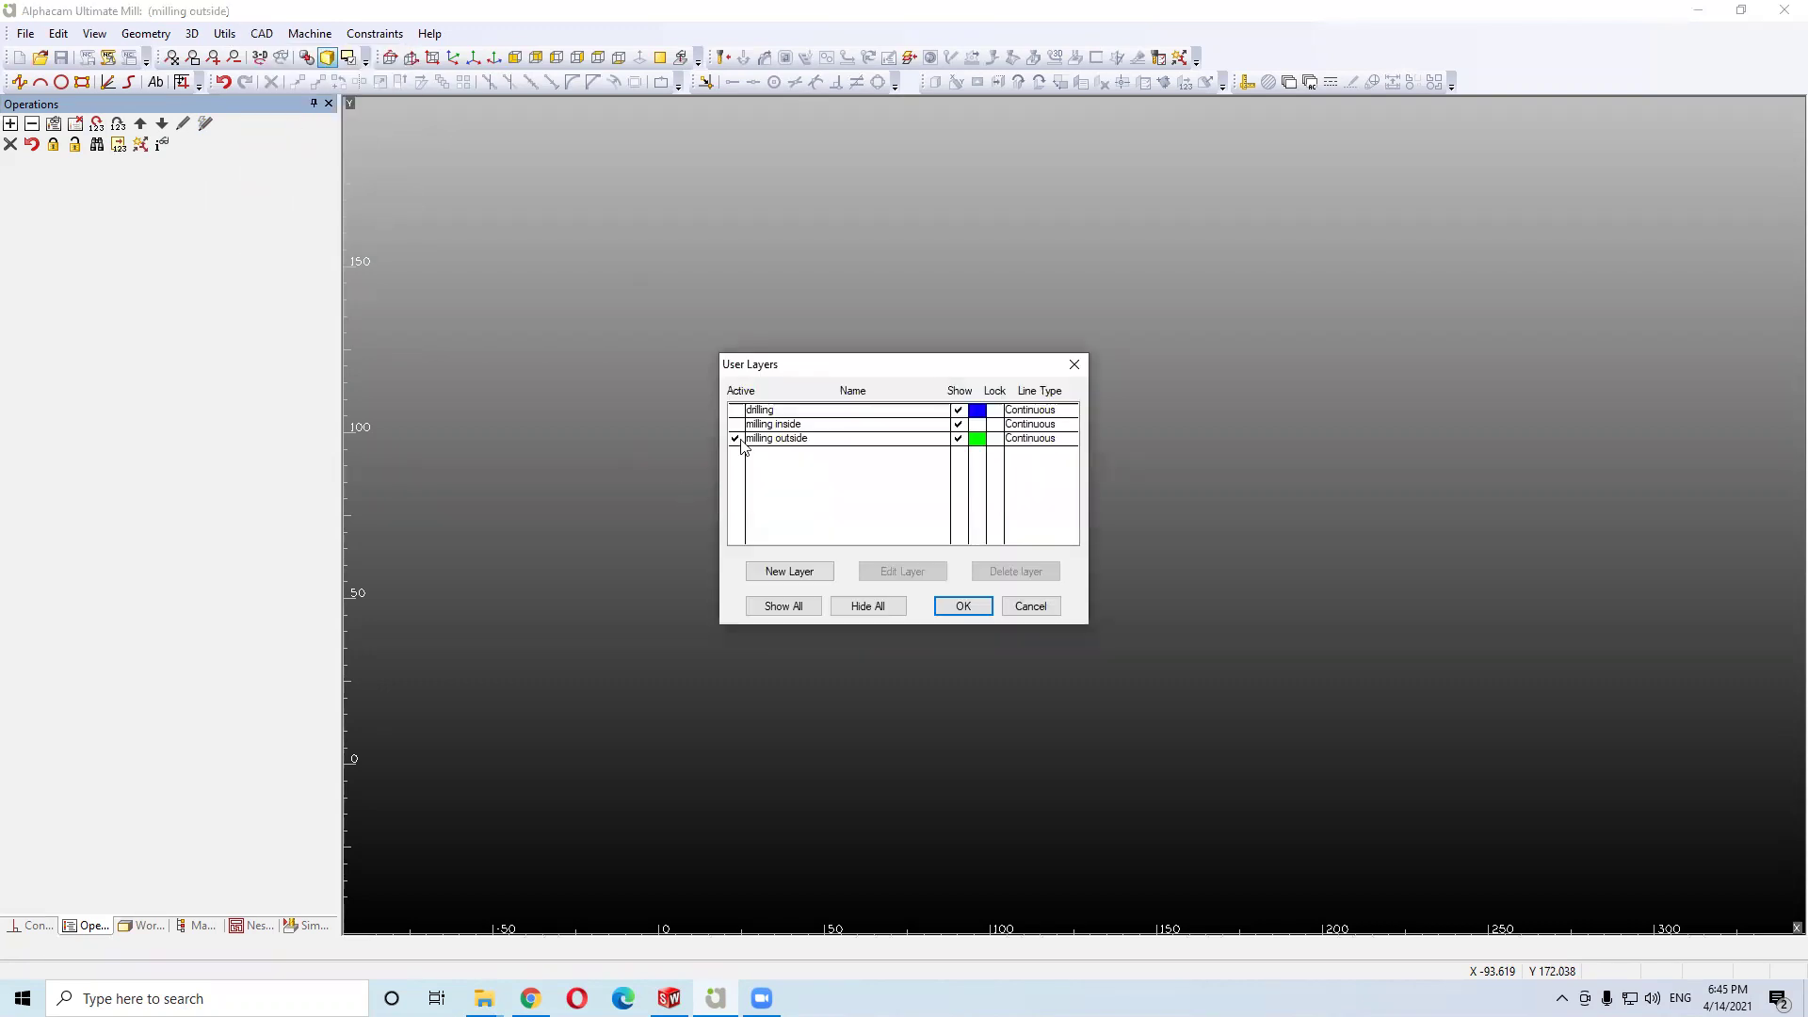
pyautogui.click(963, 606)
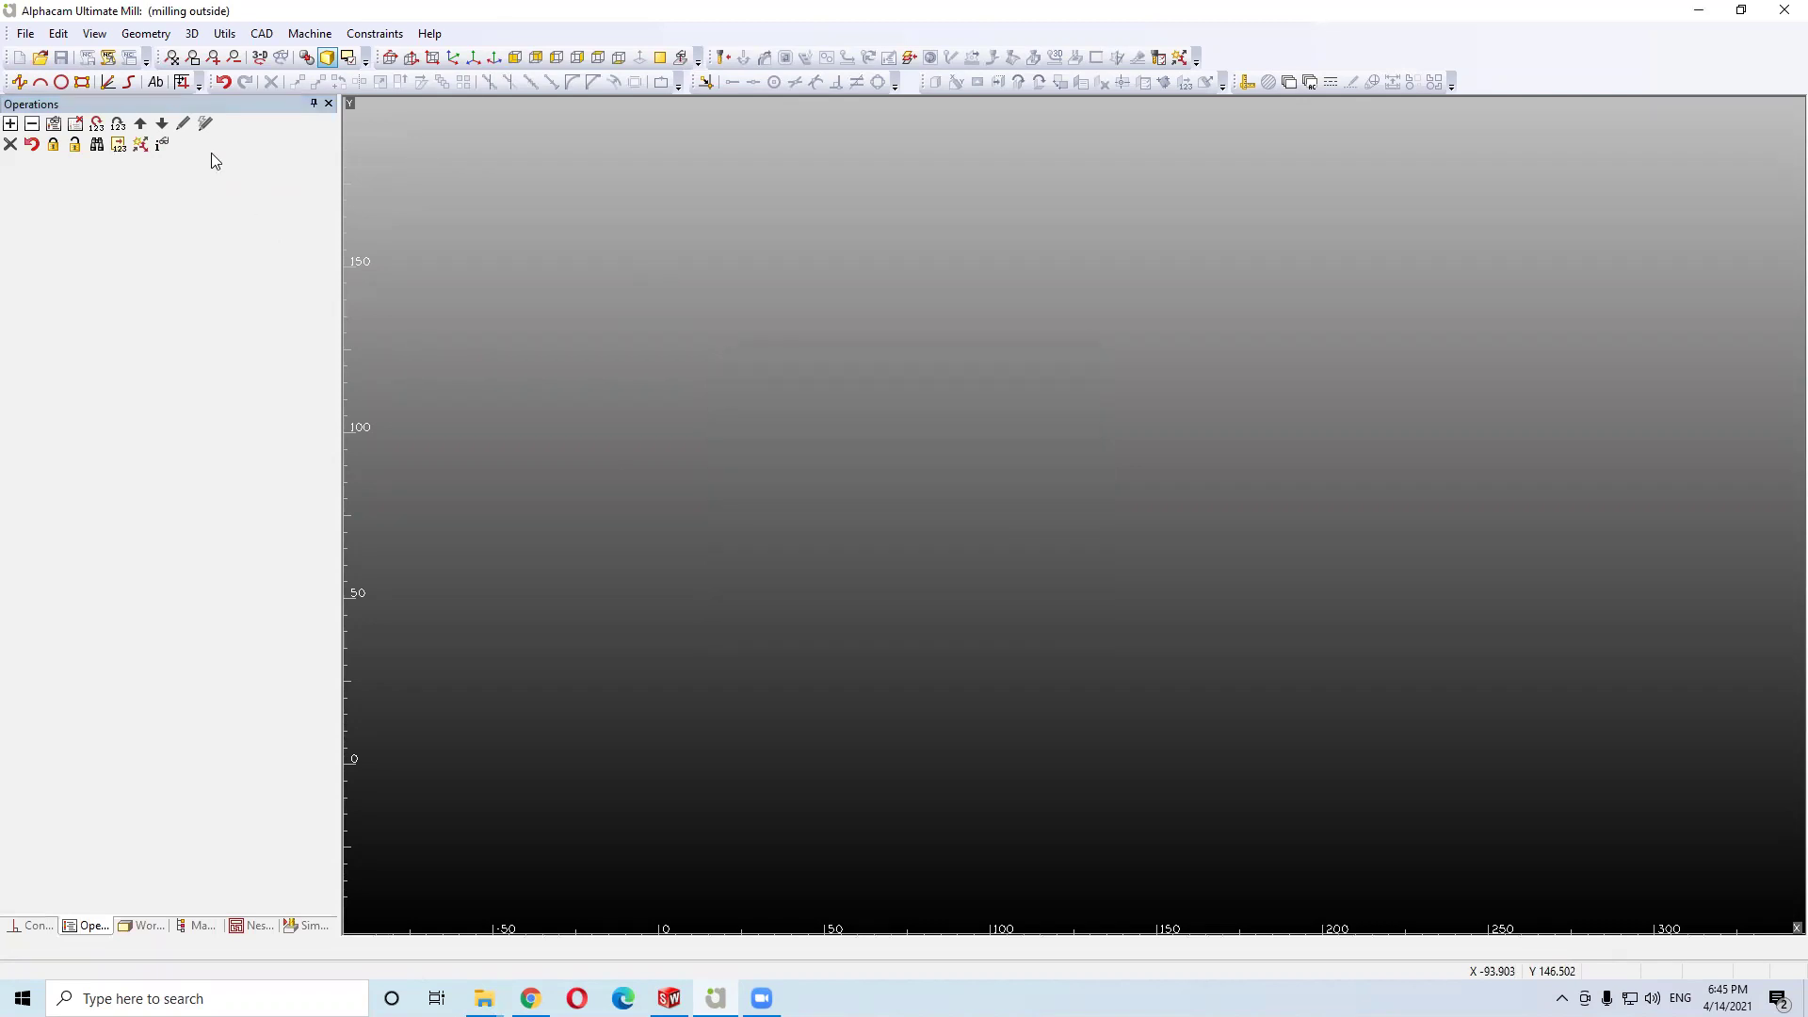
# Draw a rectangle on the milling outside layer from the origin (0, 0) to the corner X 50, Y 40
pyautogui.click(81, 82)
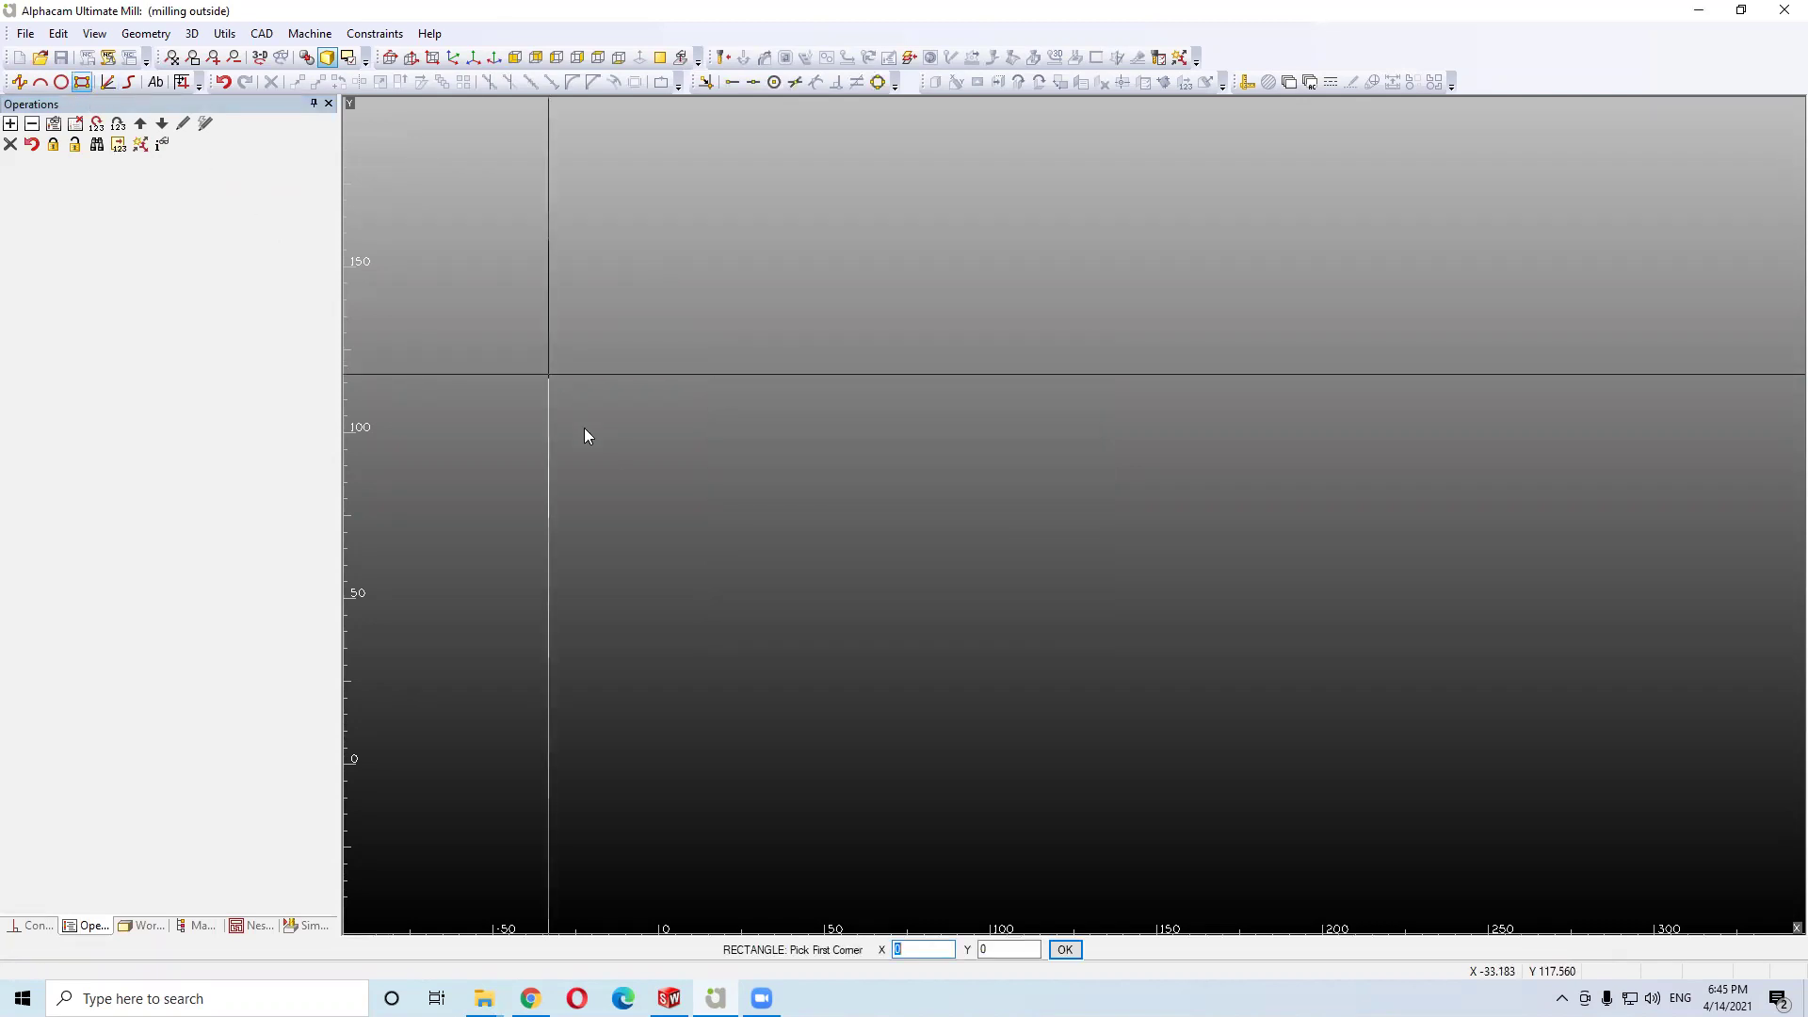
pyautogui.press('Return')
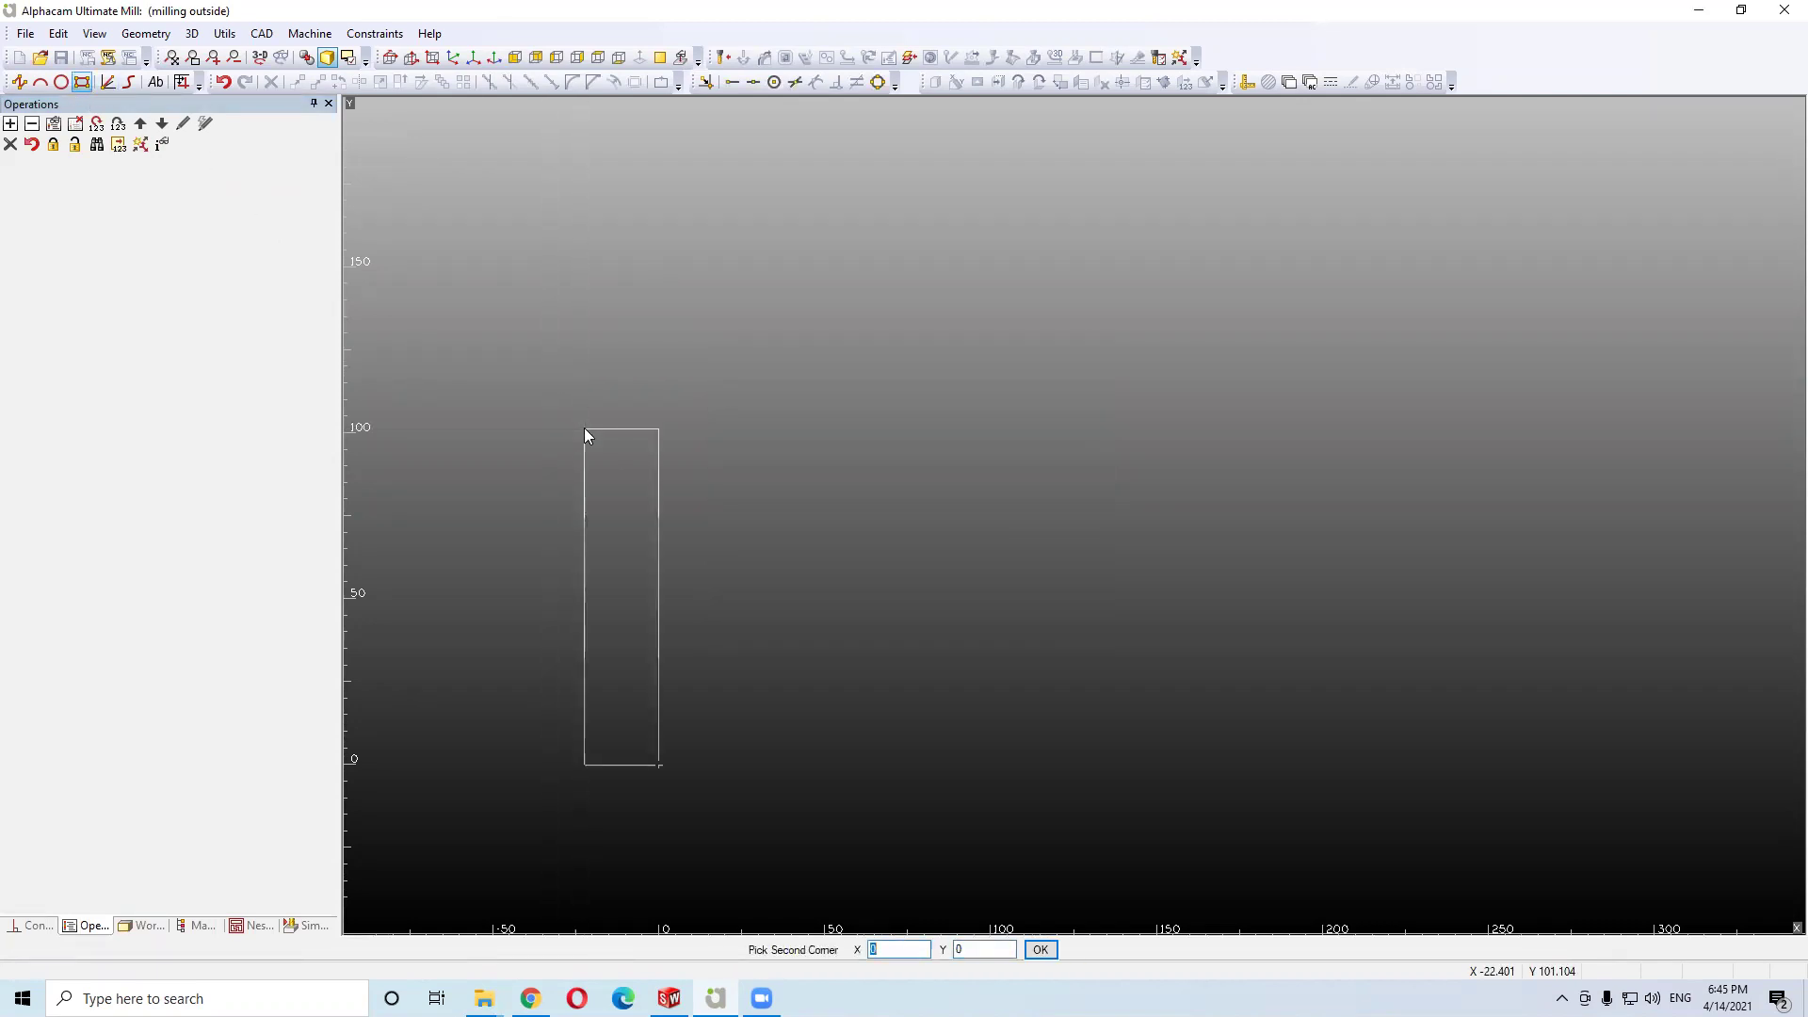
pyautogui.write('50')
pyautogui.press('Tab')
pyautogui.write('40')
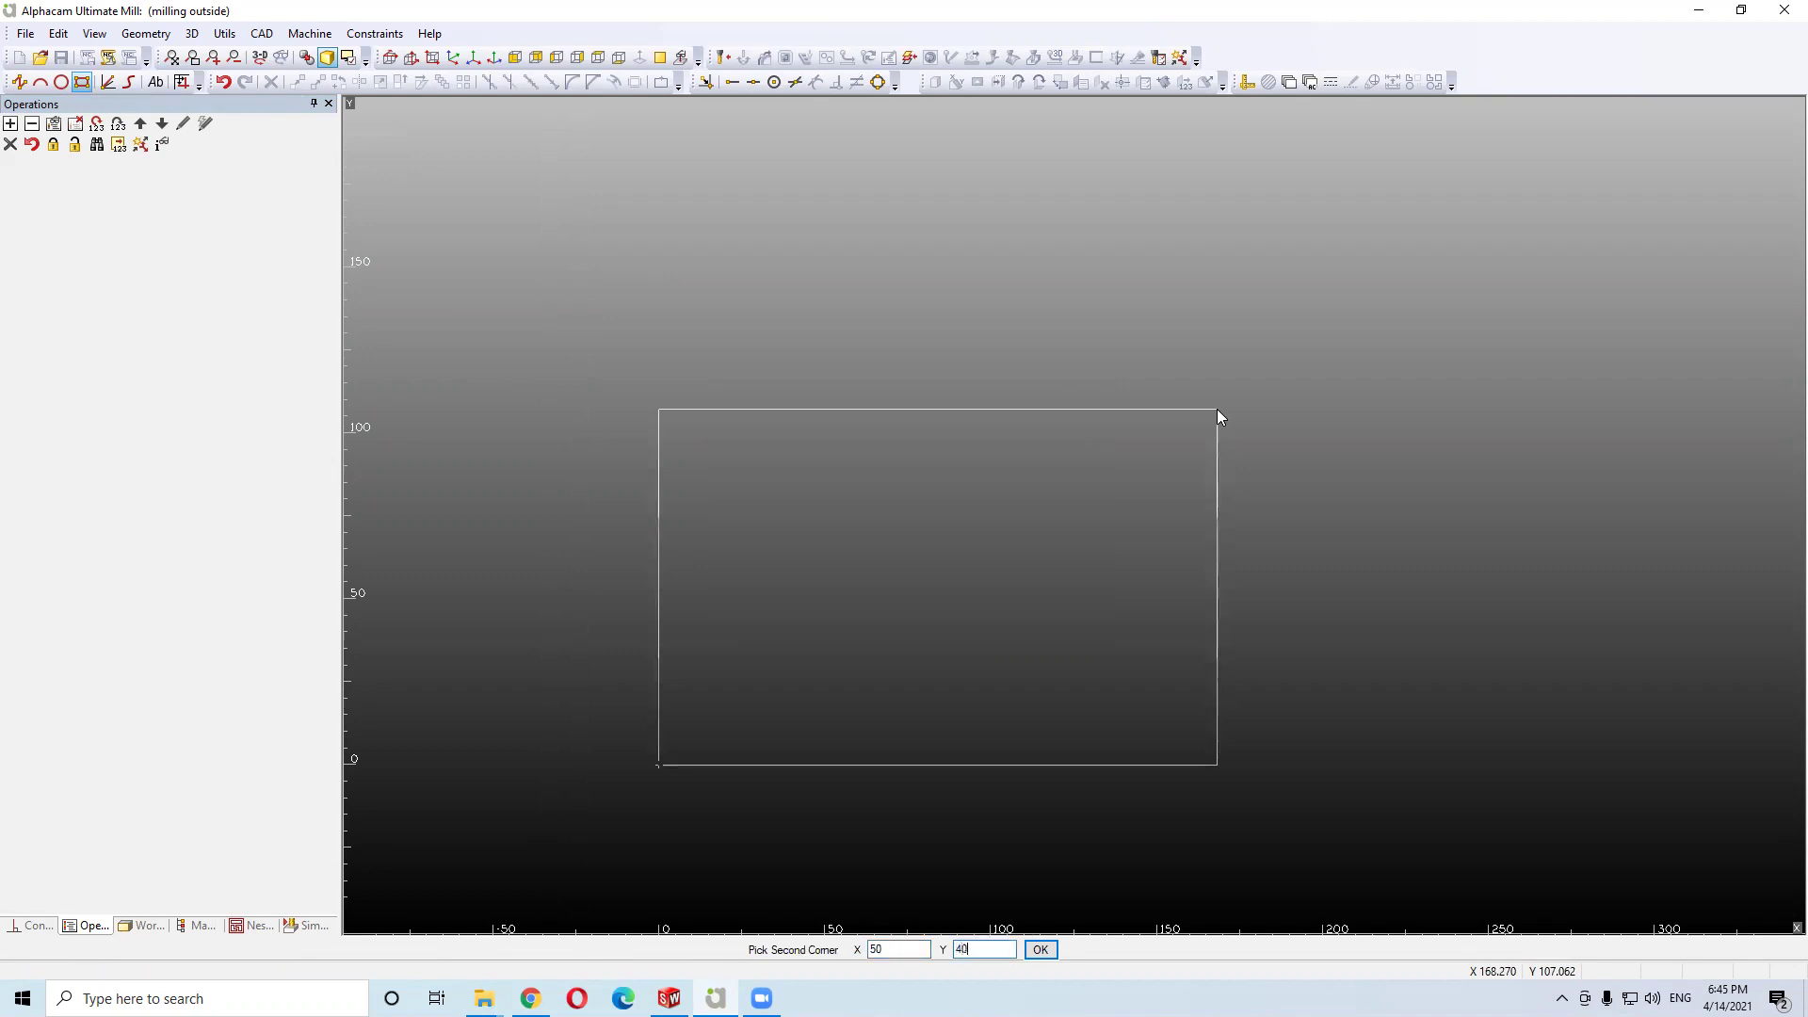
pyautogui.press('Return')
pyautogui.scroll(2, 696, 760)
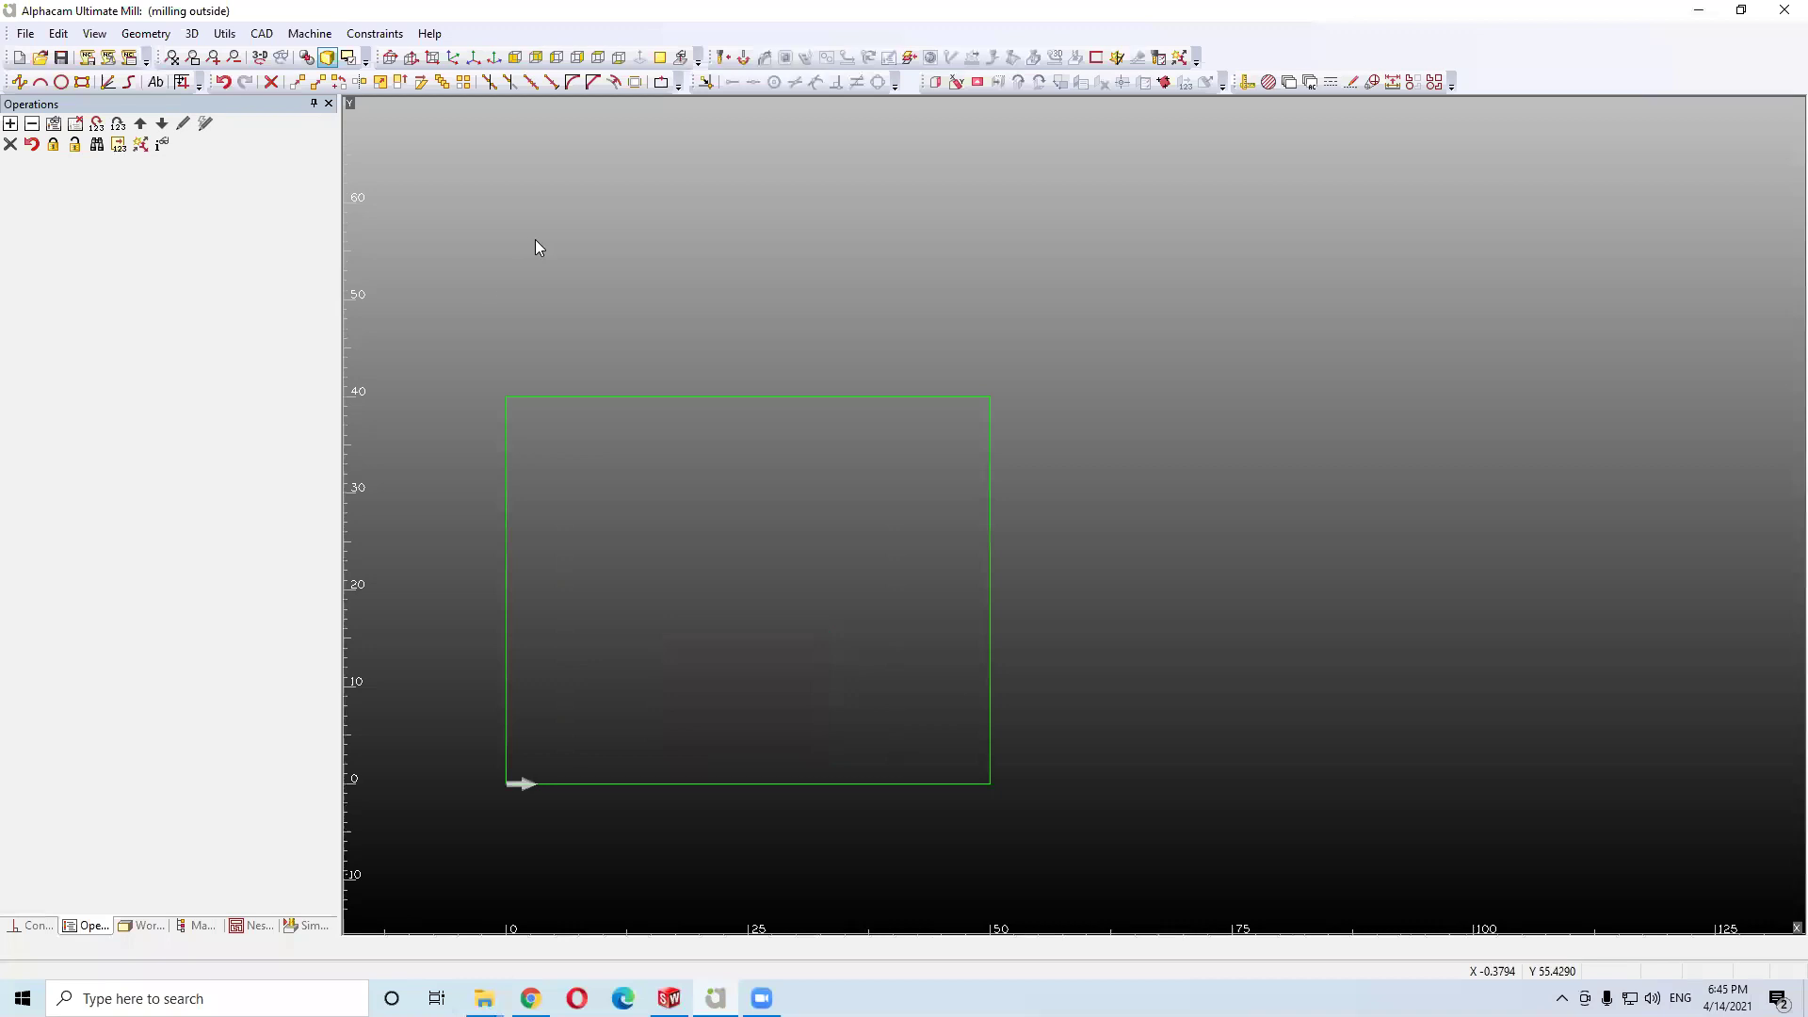
# Apply a Fix constraint to the rectangle's corner at the origin, choosing the start point of element 1
pyautogui.click(375, 34)
pyautogui.click(383, 57)
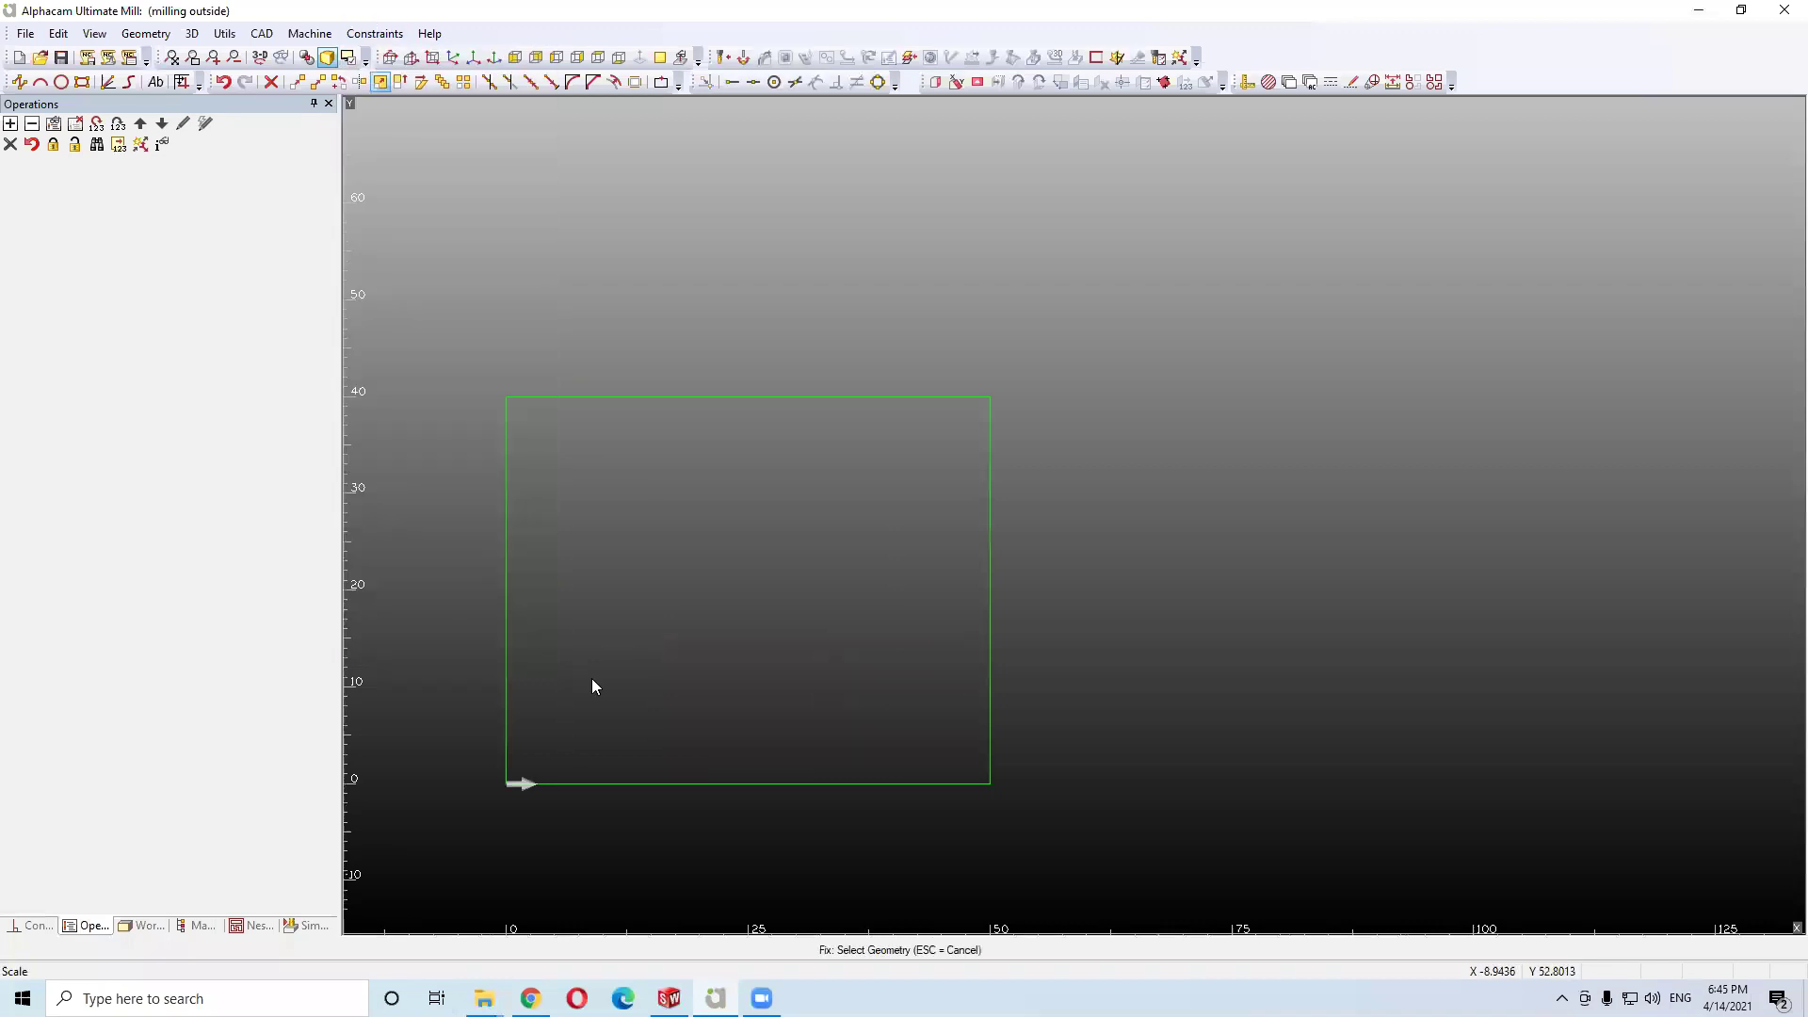
pyautogui.click(509, 783)
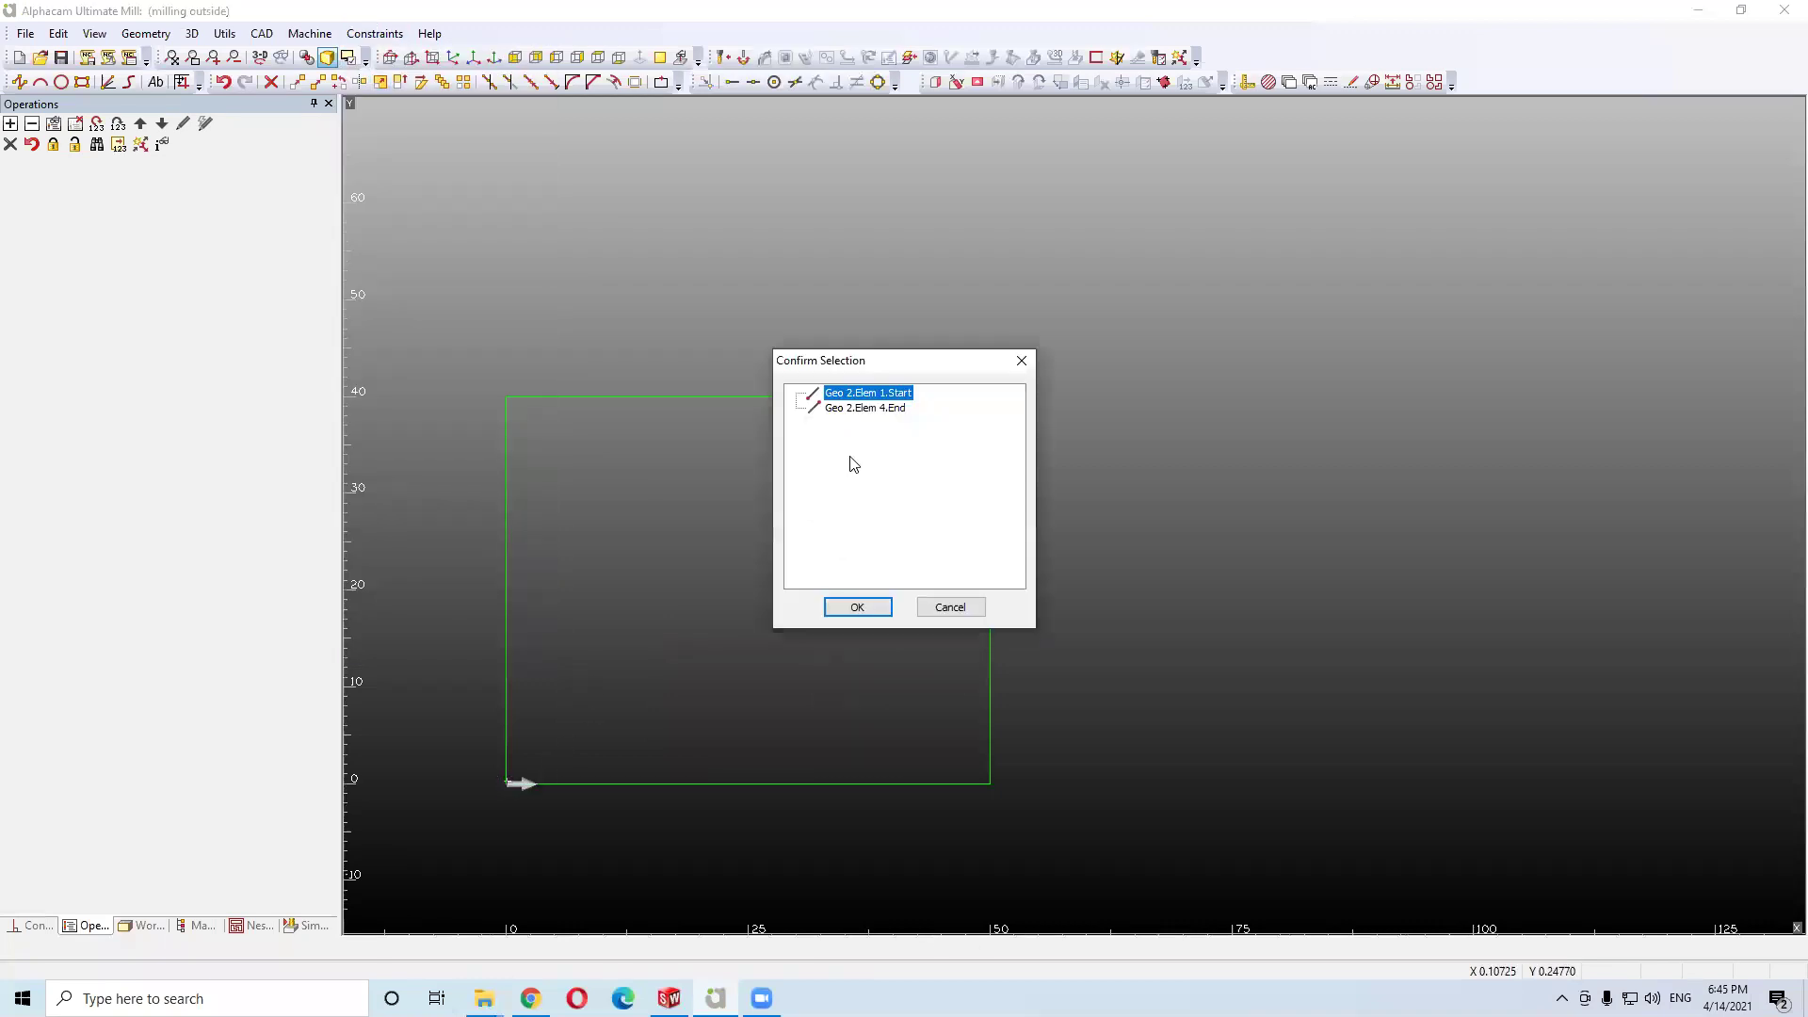
pyautogui.click(858, 607)
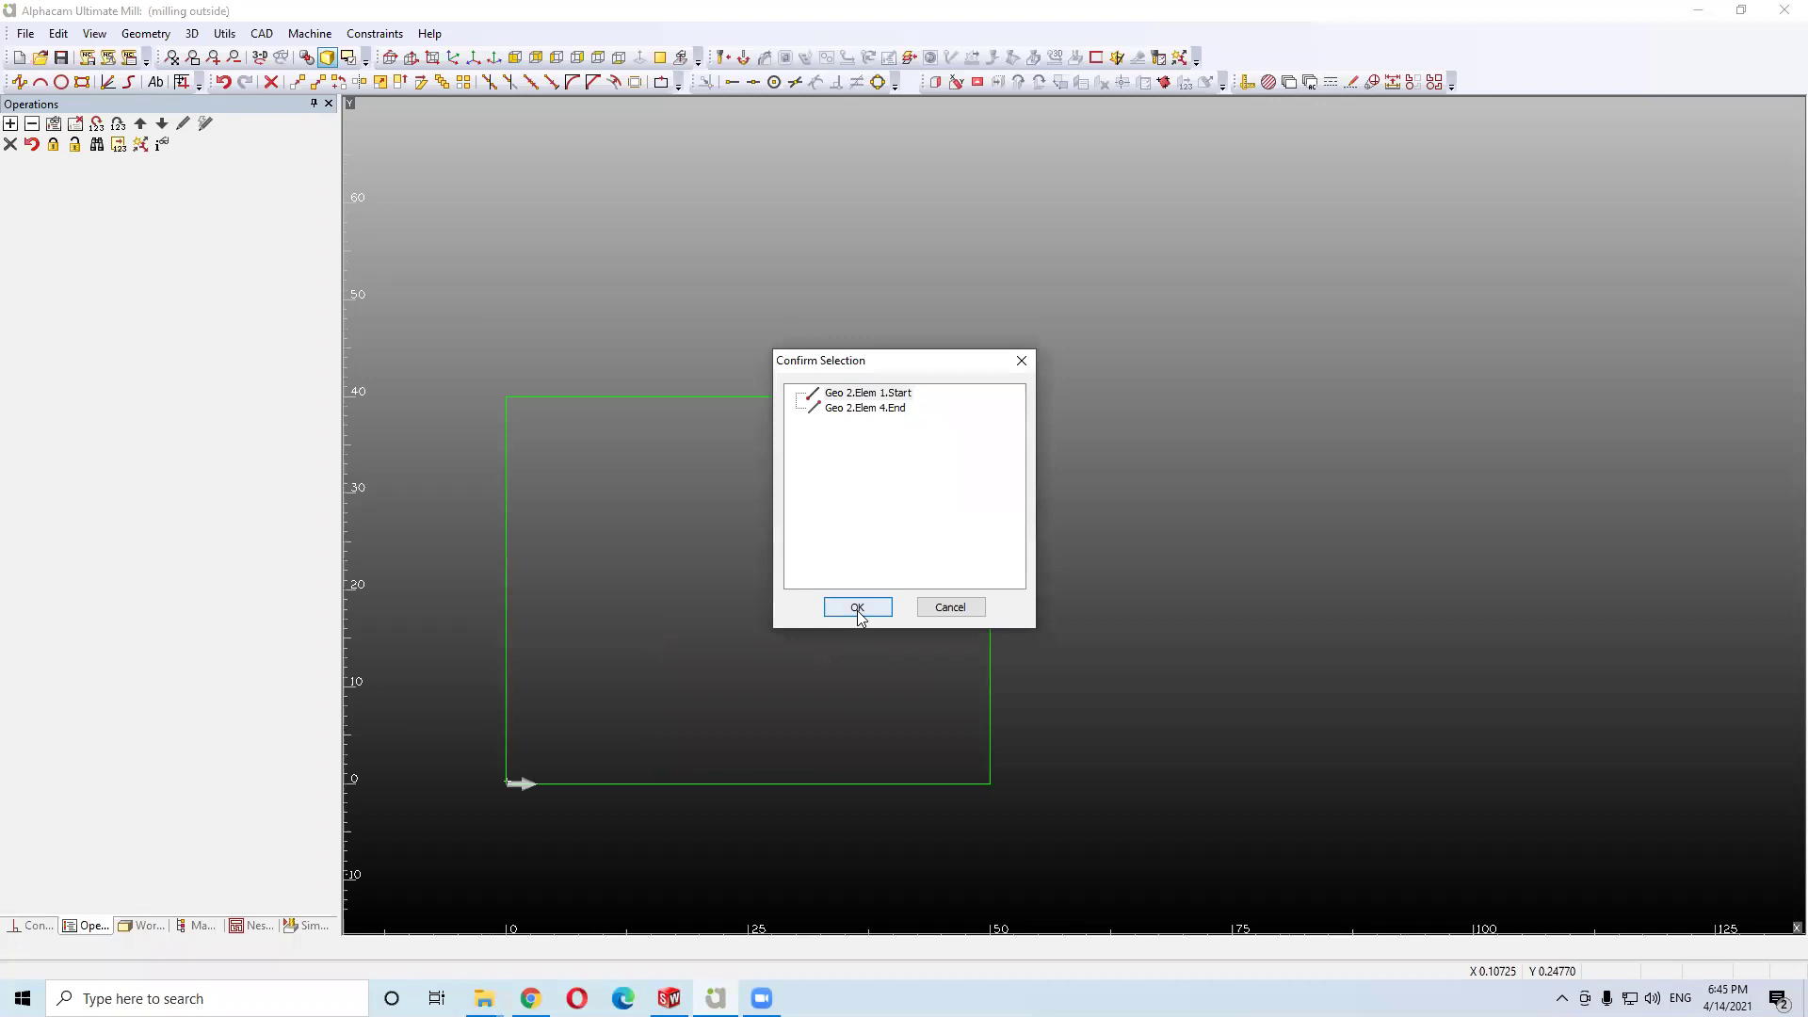
# Apply an Equal Length constraint to the rectangle's bottom and top edges
pyautogui.click(375, 33)
pyautogui.moveTo(336, 37)
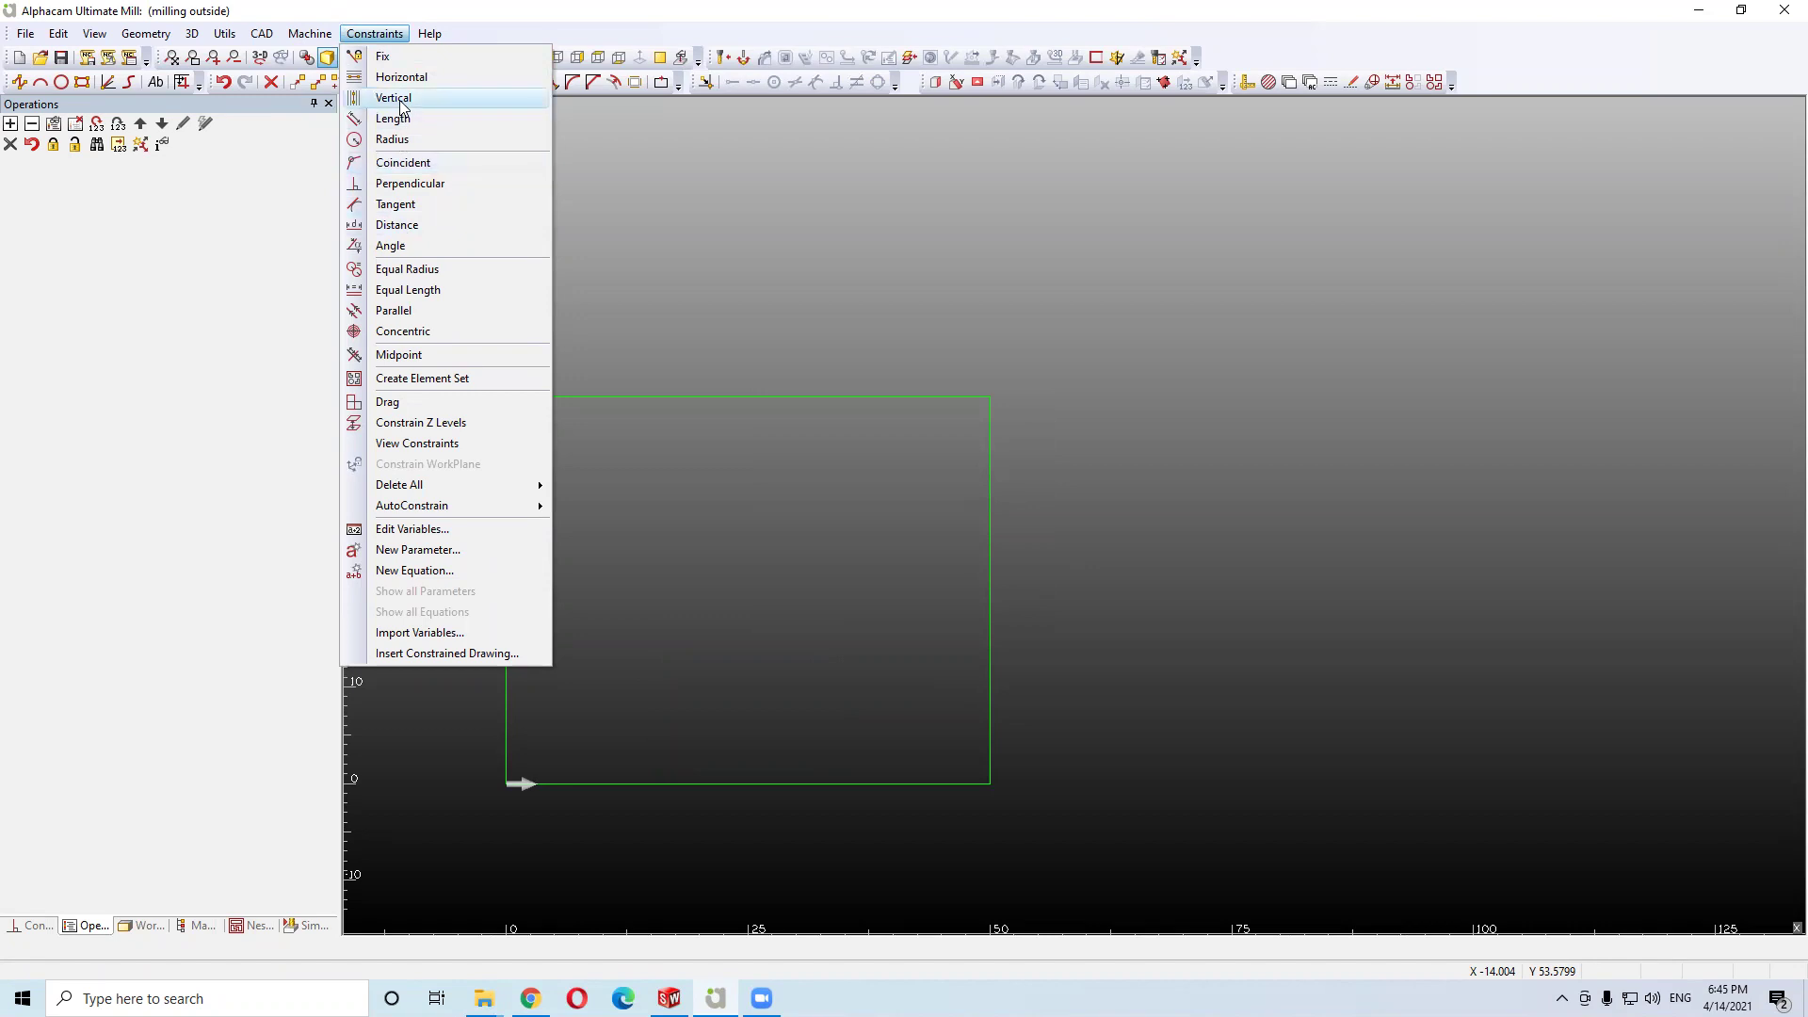
pyautogui.click(408, 289)
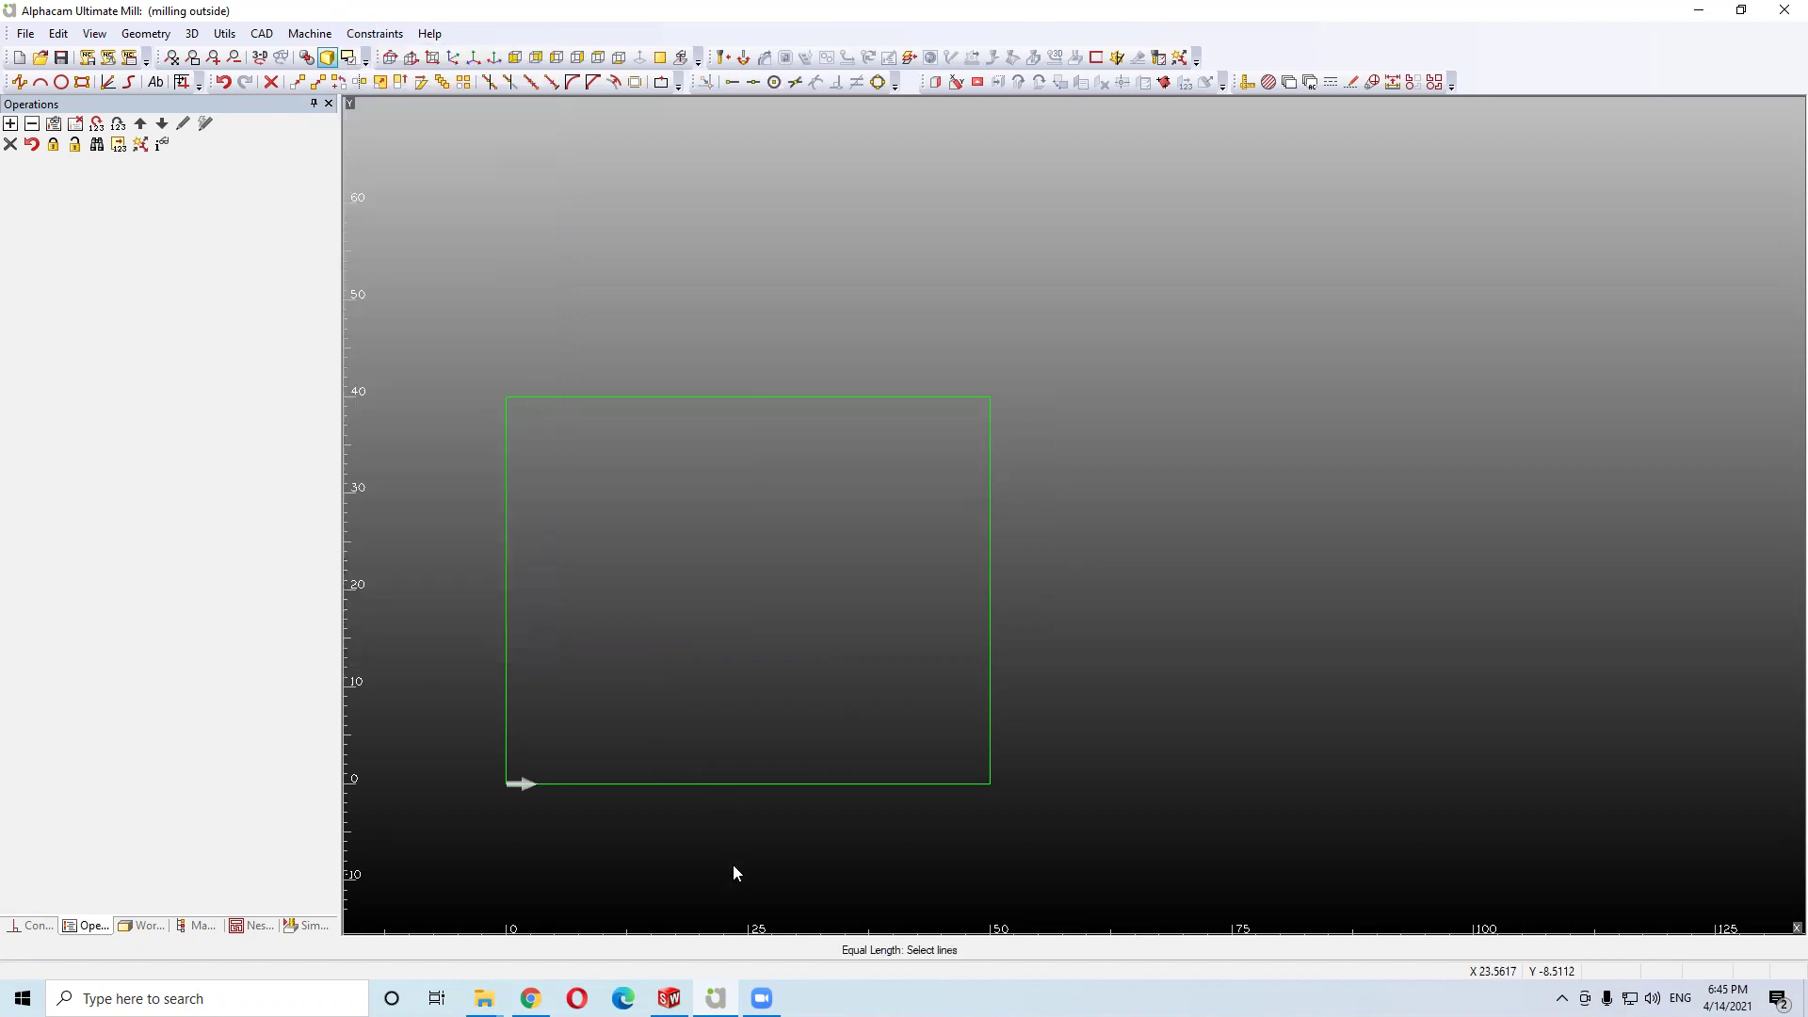
pyautogui.click(766, 785)
pyautogui.click(758, 398)
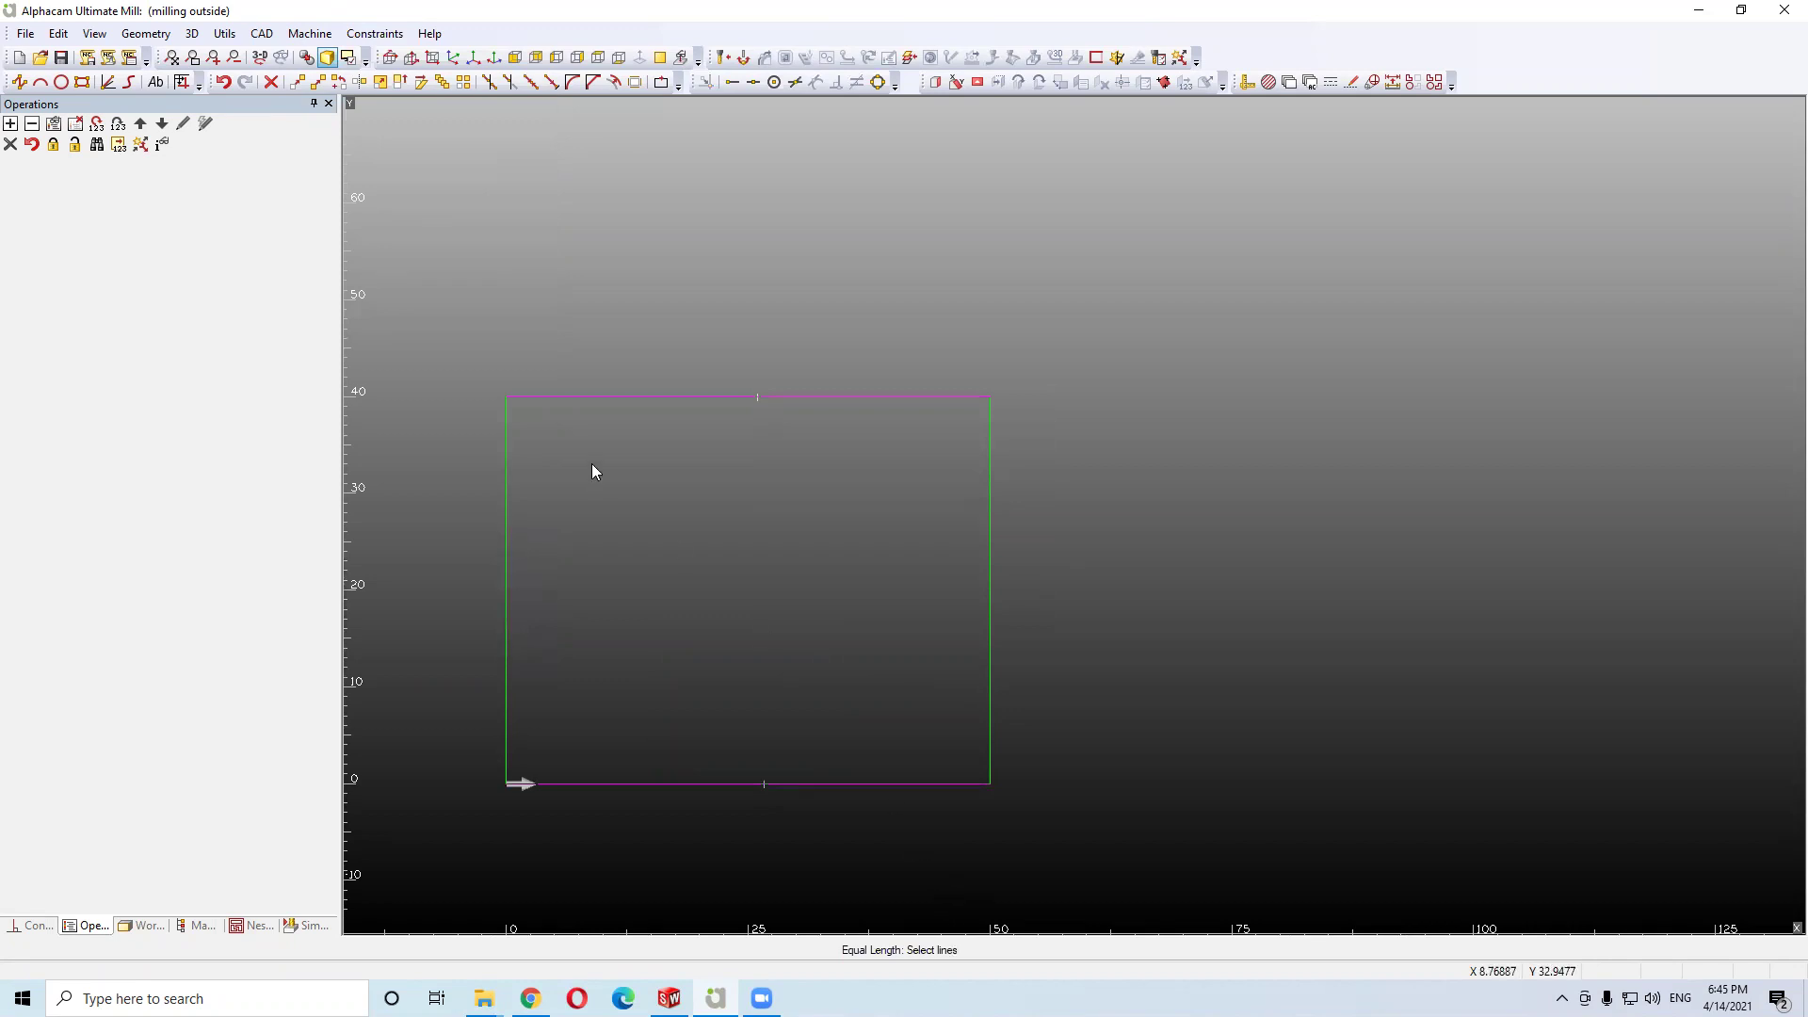
pyautogui.rightClick(658, 582)
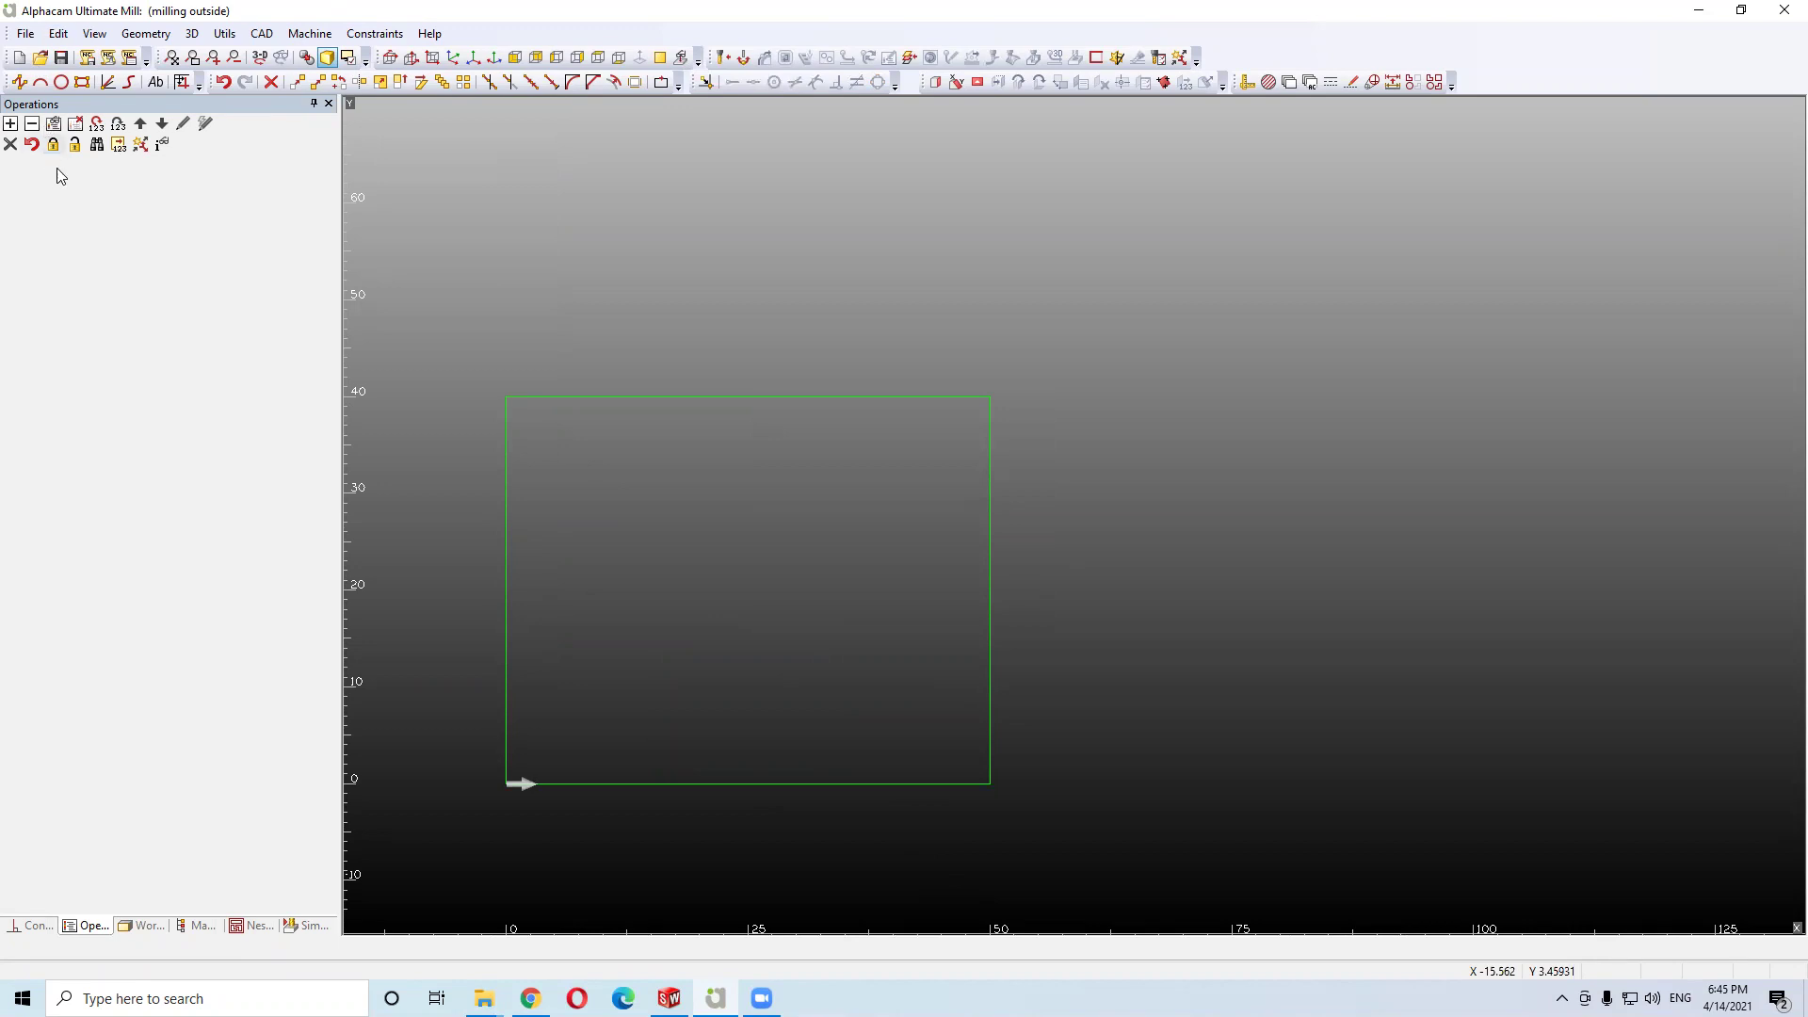
# Show the Layers (Alphacam/User) page of the project manager again
pyautogui.click(94, 34)
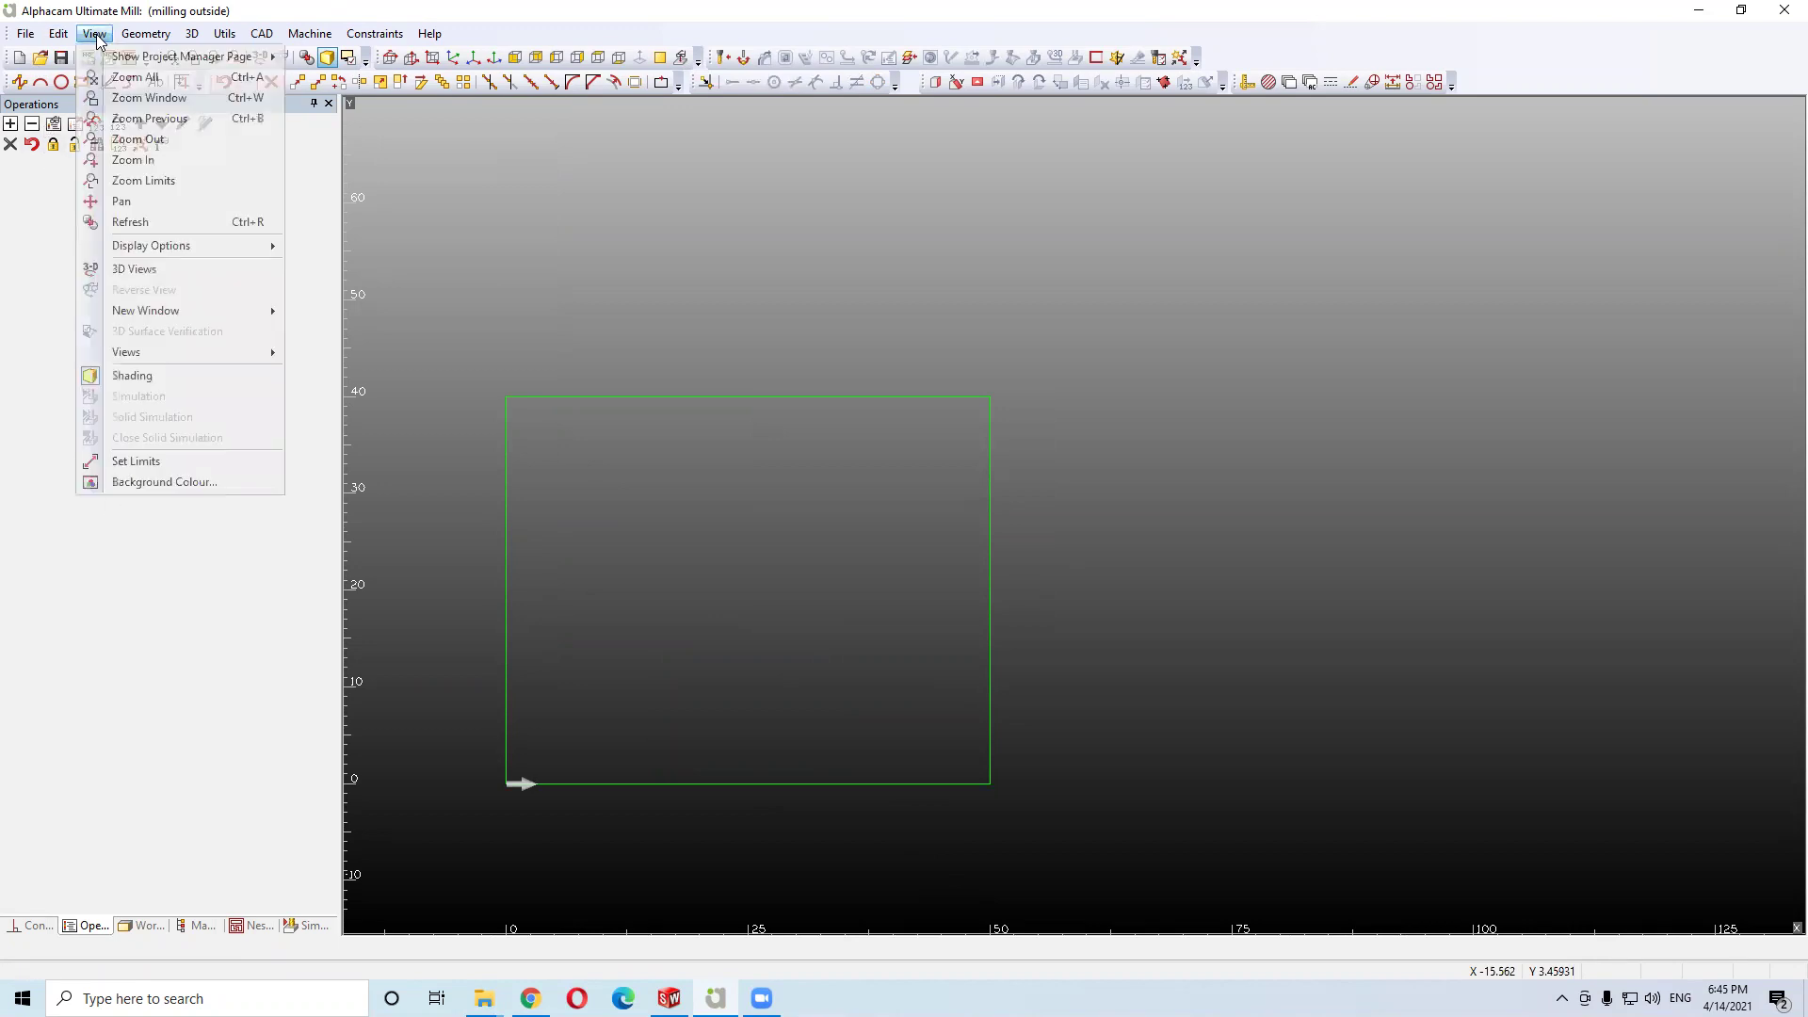
pyautogui.moveTo(121, 55)
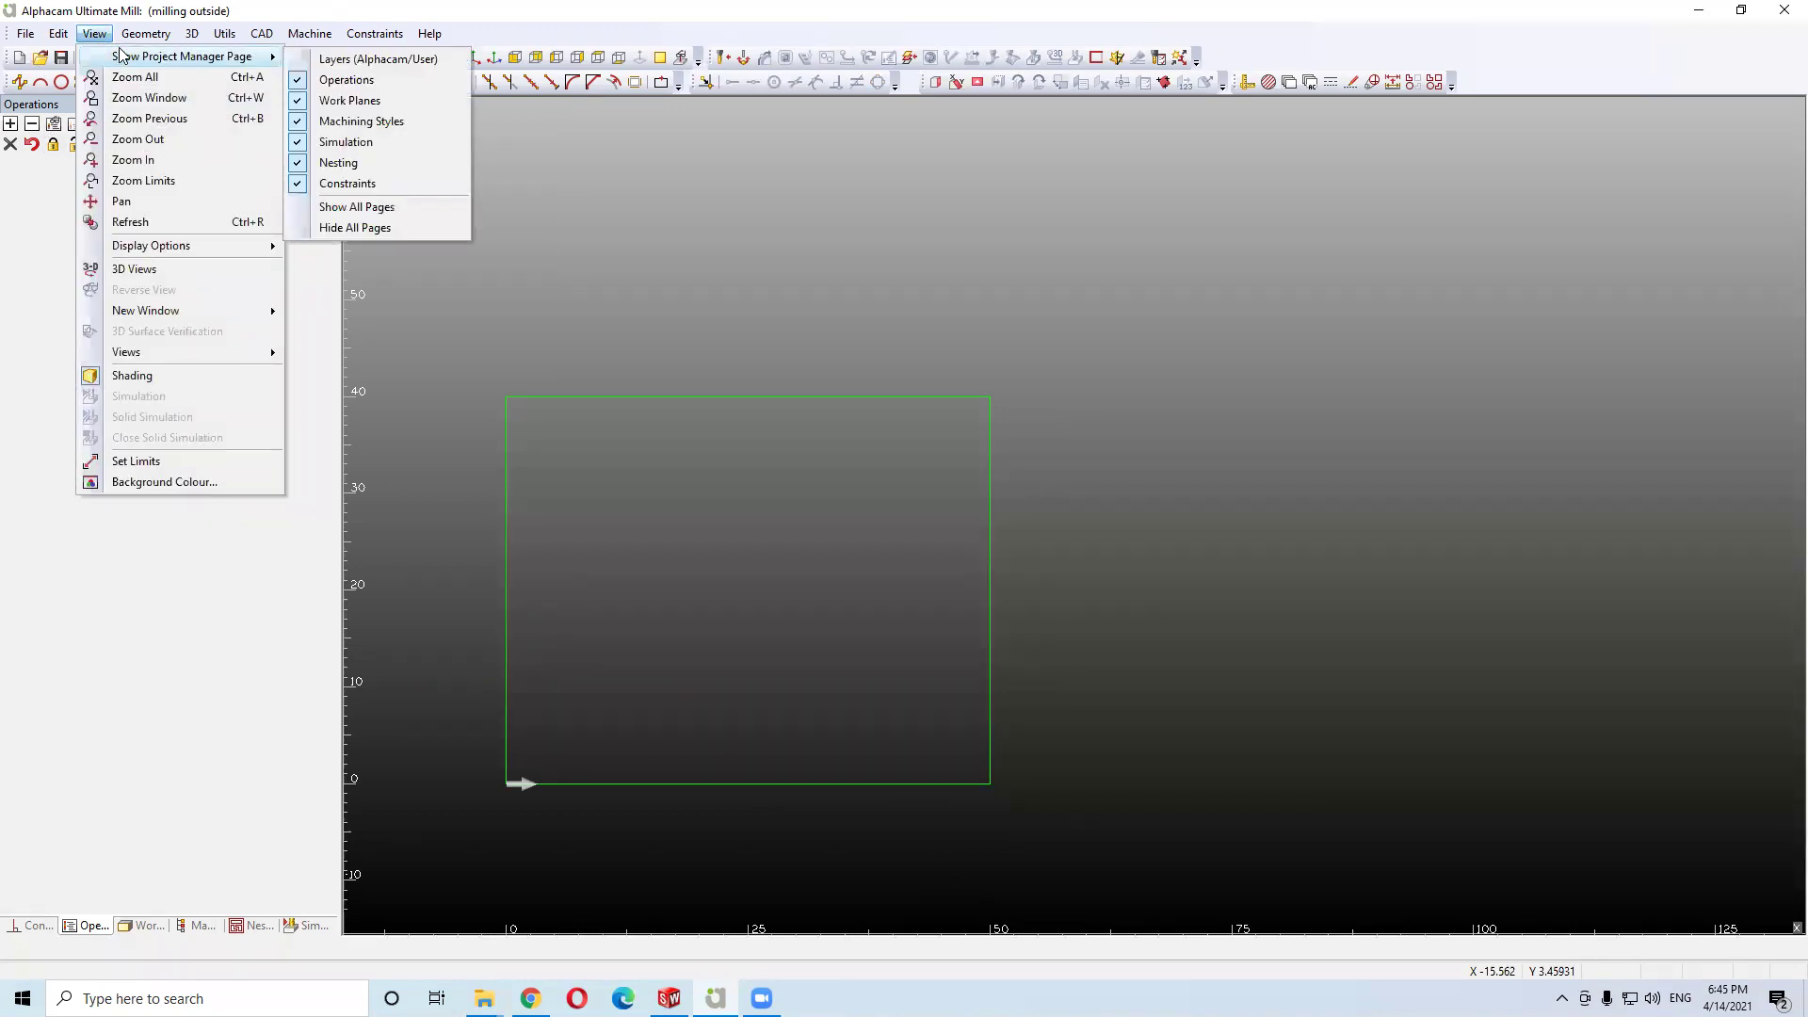
pyautogui.press('Escape')
pyautogui.press('Escape')
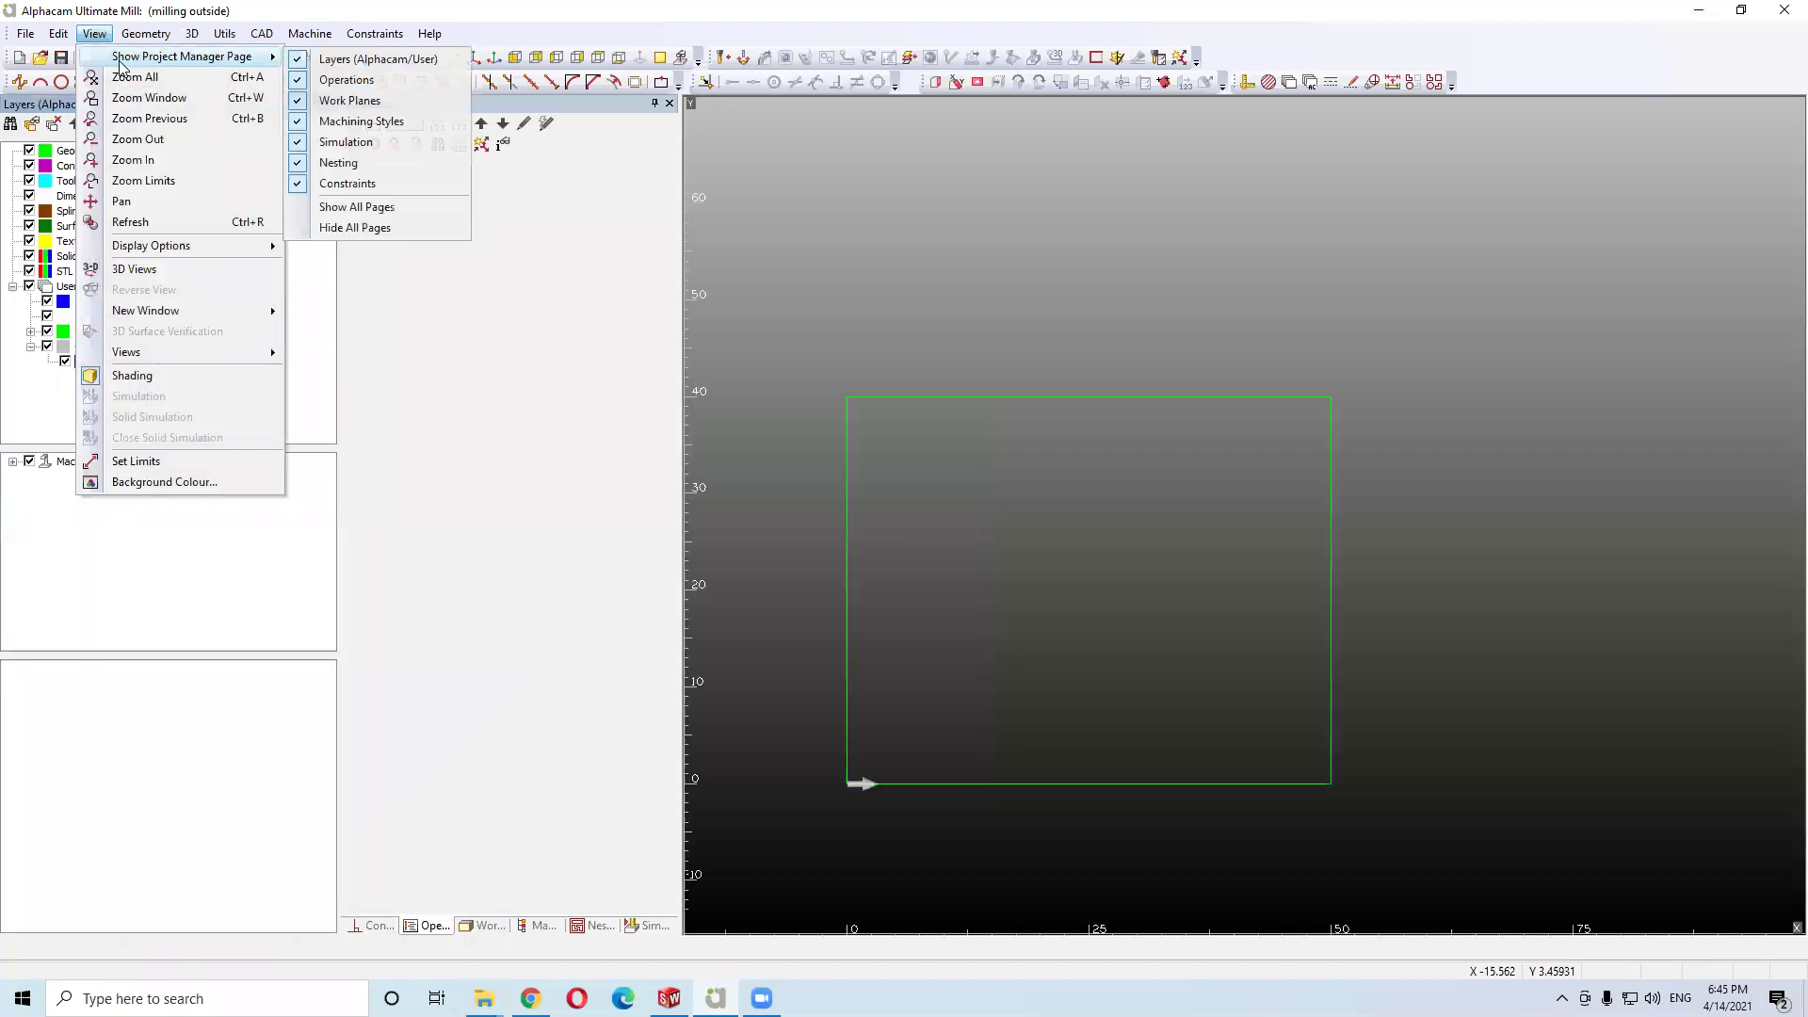
pyautogui.click(489, 230)
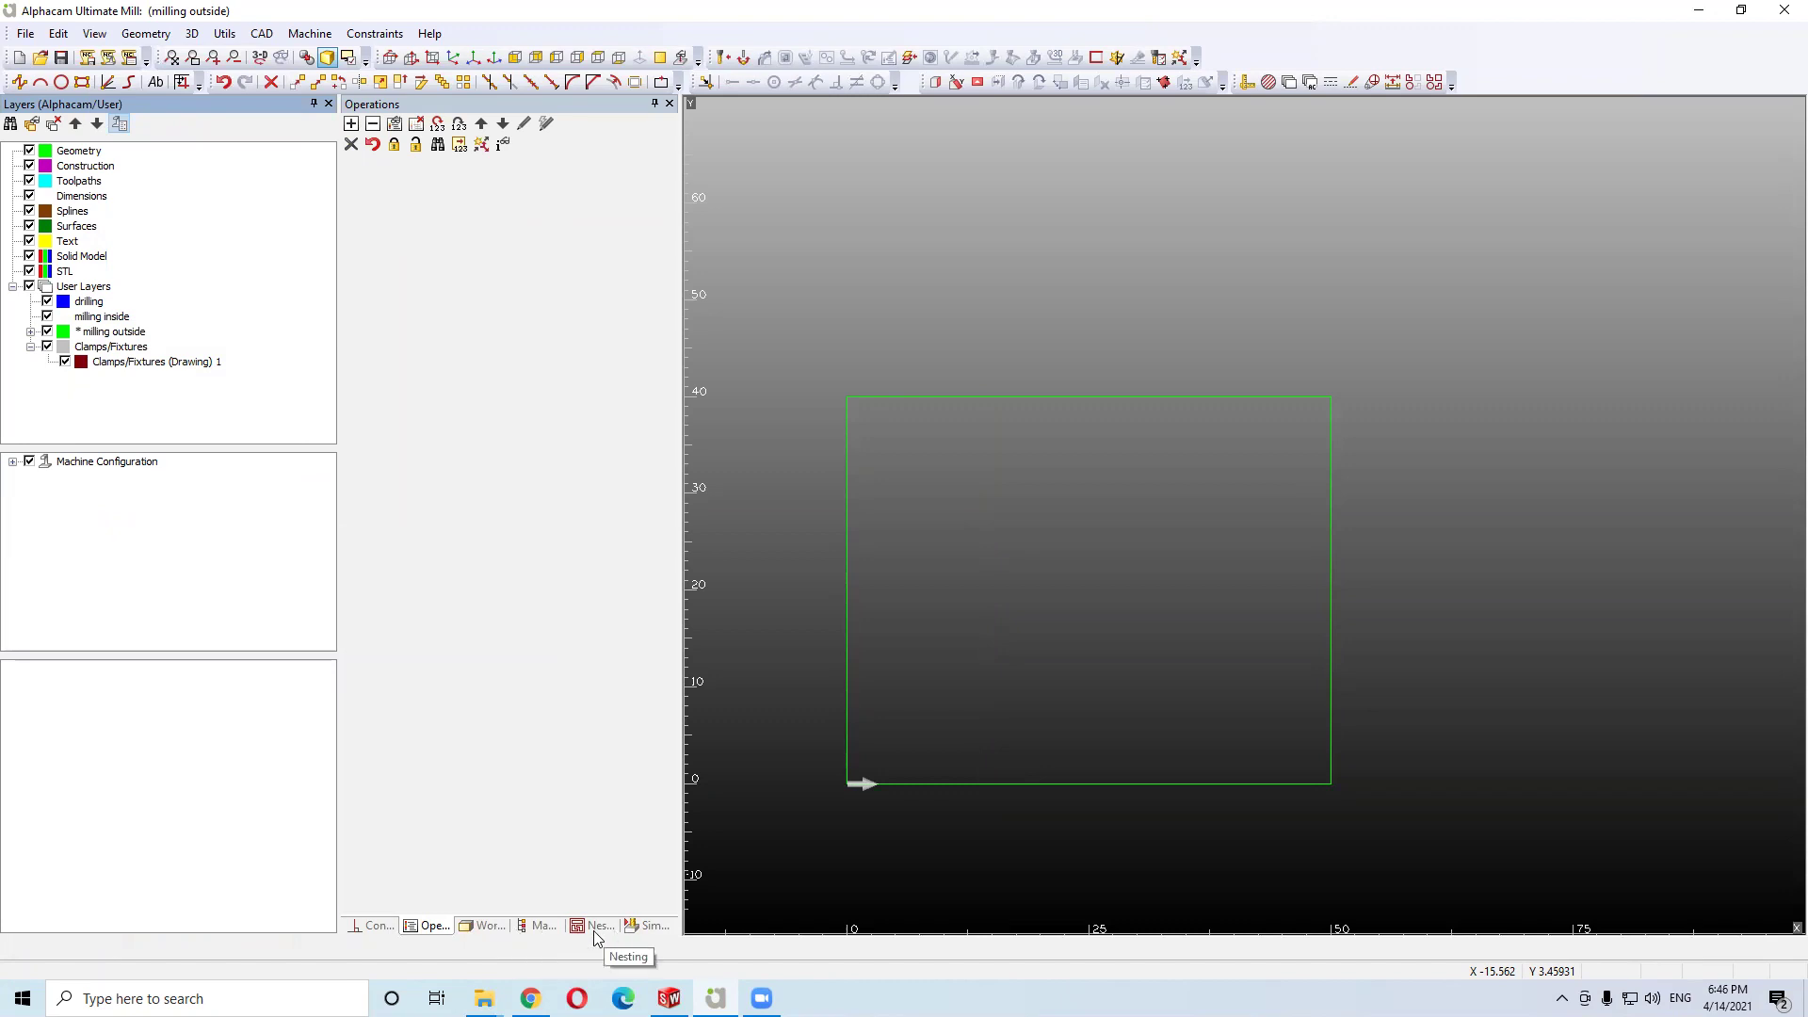
# Display the drawing's constraints in the project manager and expand the Equal Length constraint
pyautogui.click(383, 930)
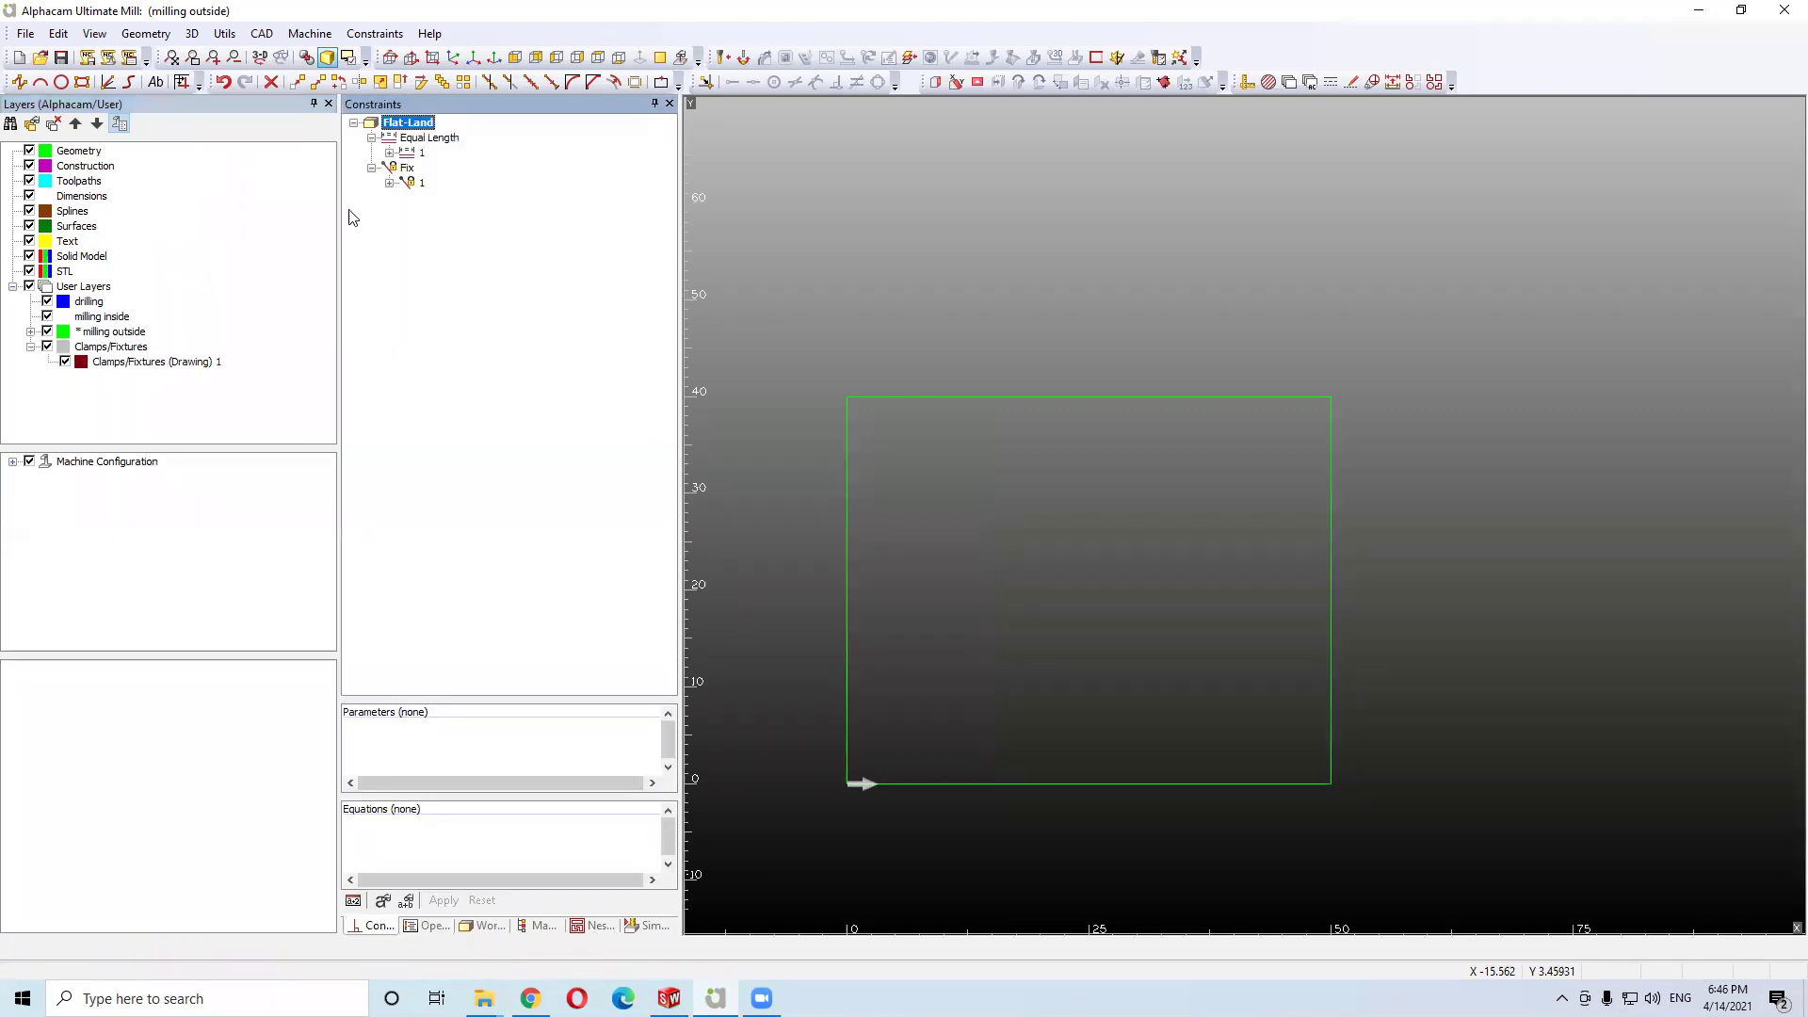
pyautogui.click(405, 155)
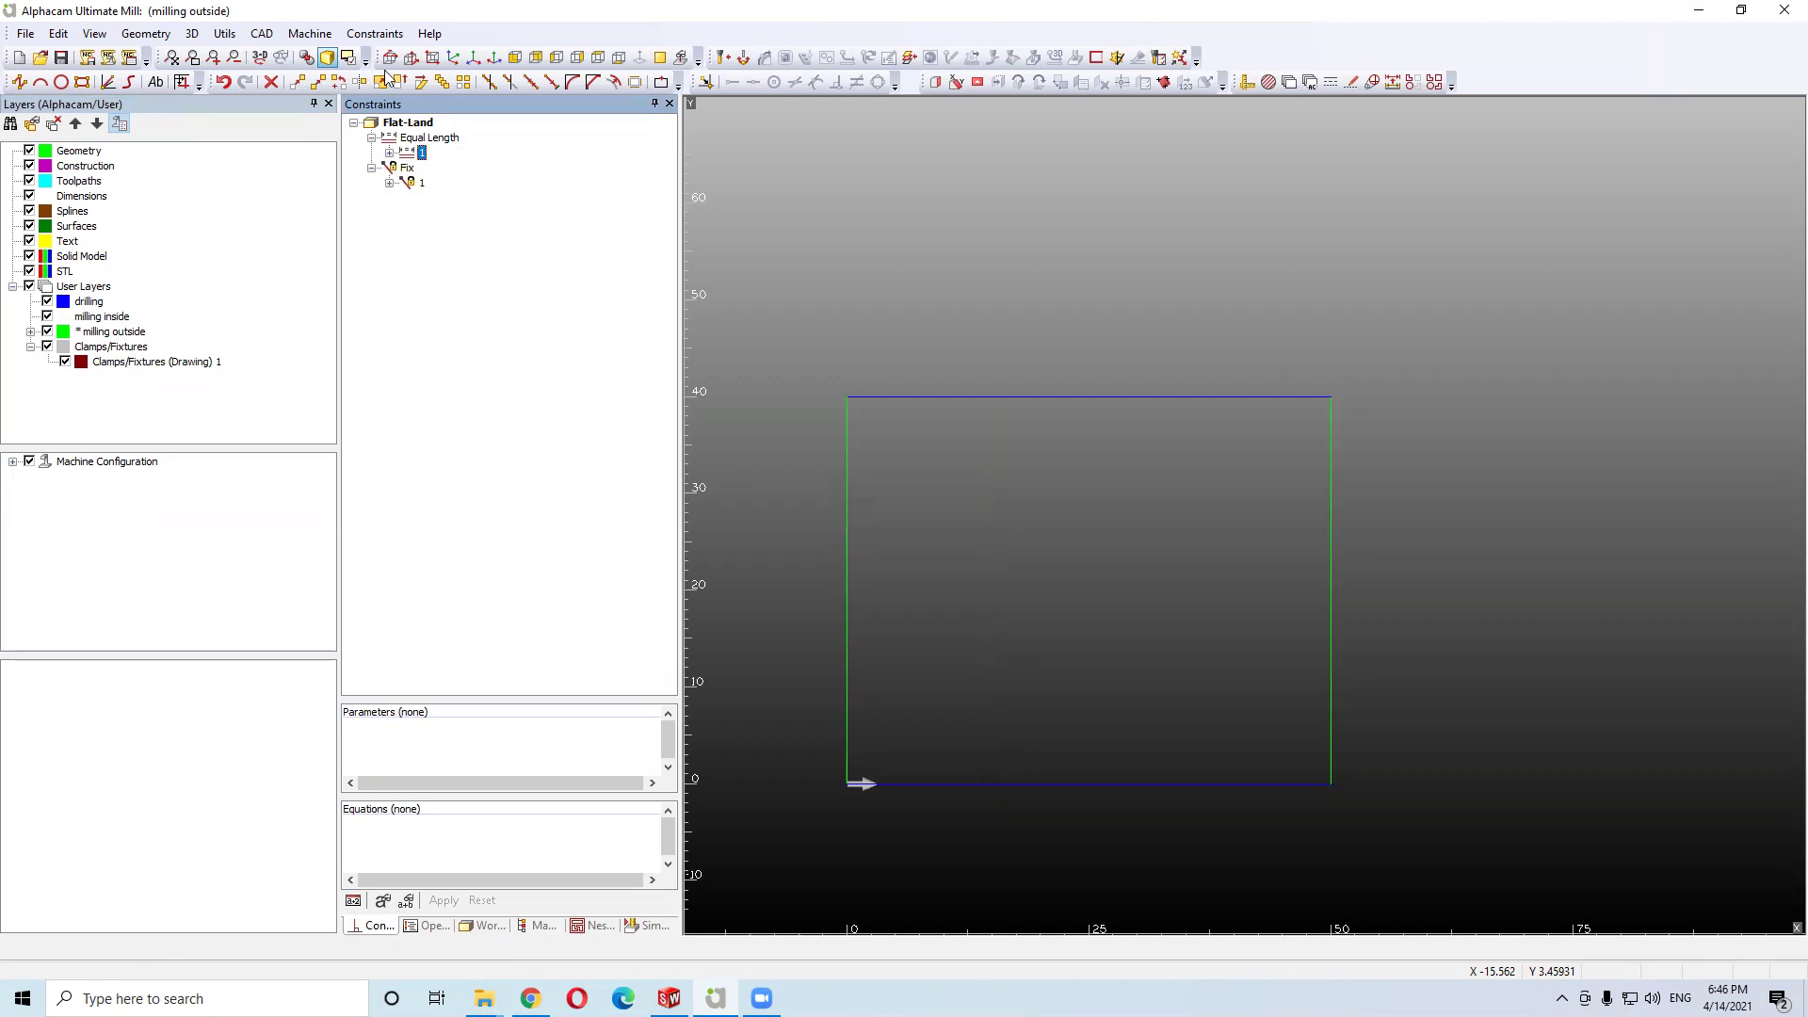
pyautogui.click(431, 138)
pyautogui.click(415, 154)
pyautogui.click(389, 153)
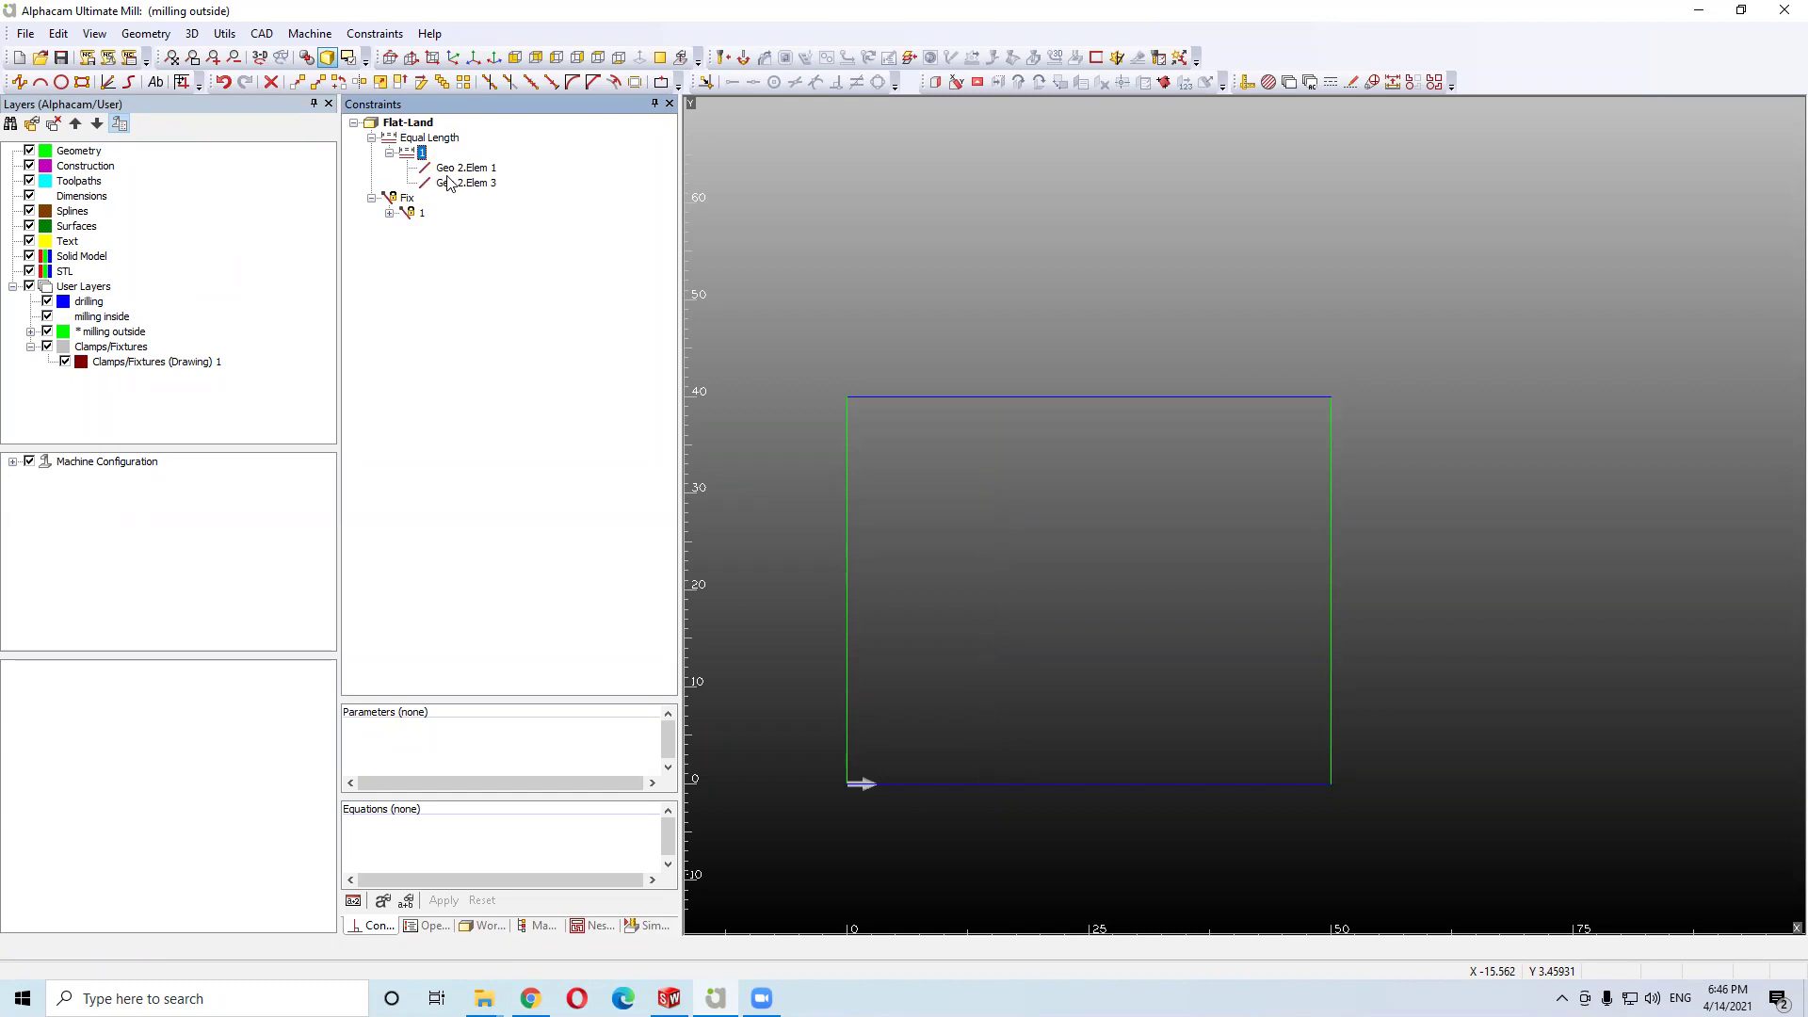
# Highlight the two elements of the Equal Length constraint in turn to identify their edges in the drawing
pyautogui.click(463, 171)
pyautogui.click(470, 184)
pyautogui.click(468, 168)
pyautogui.click(470, 184)
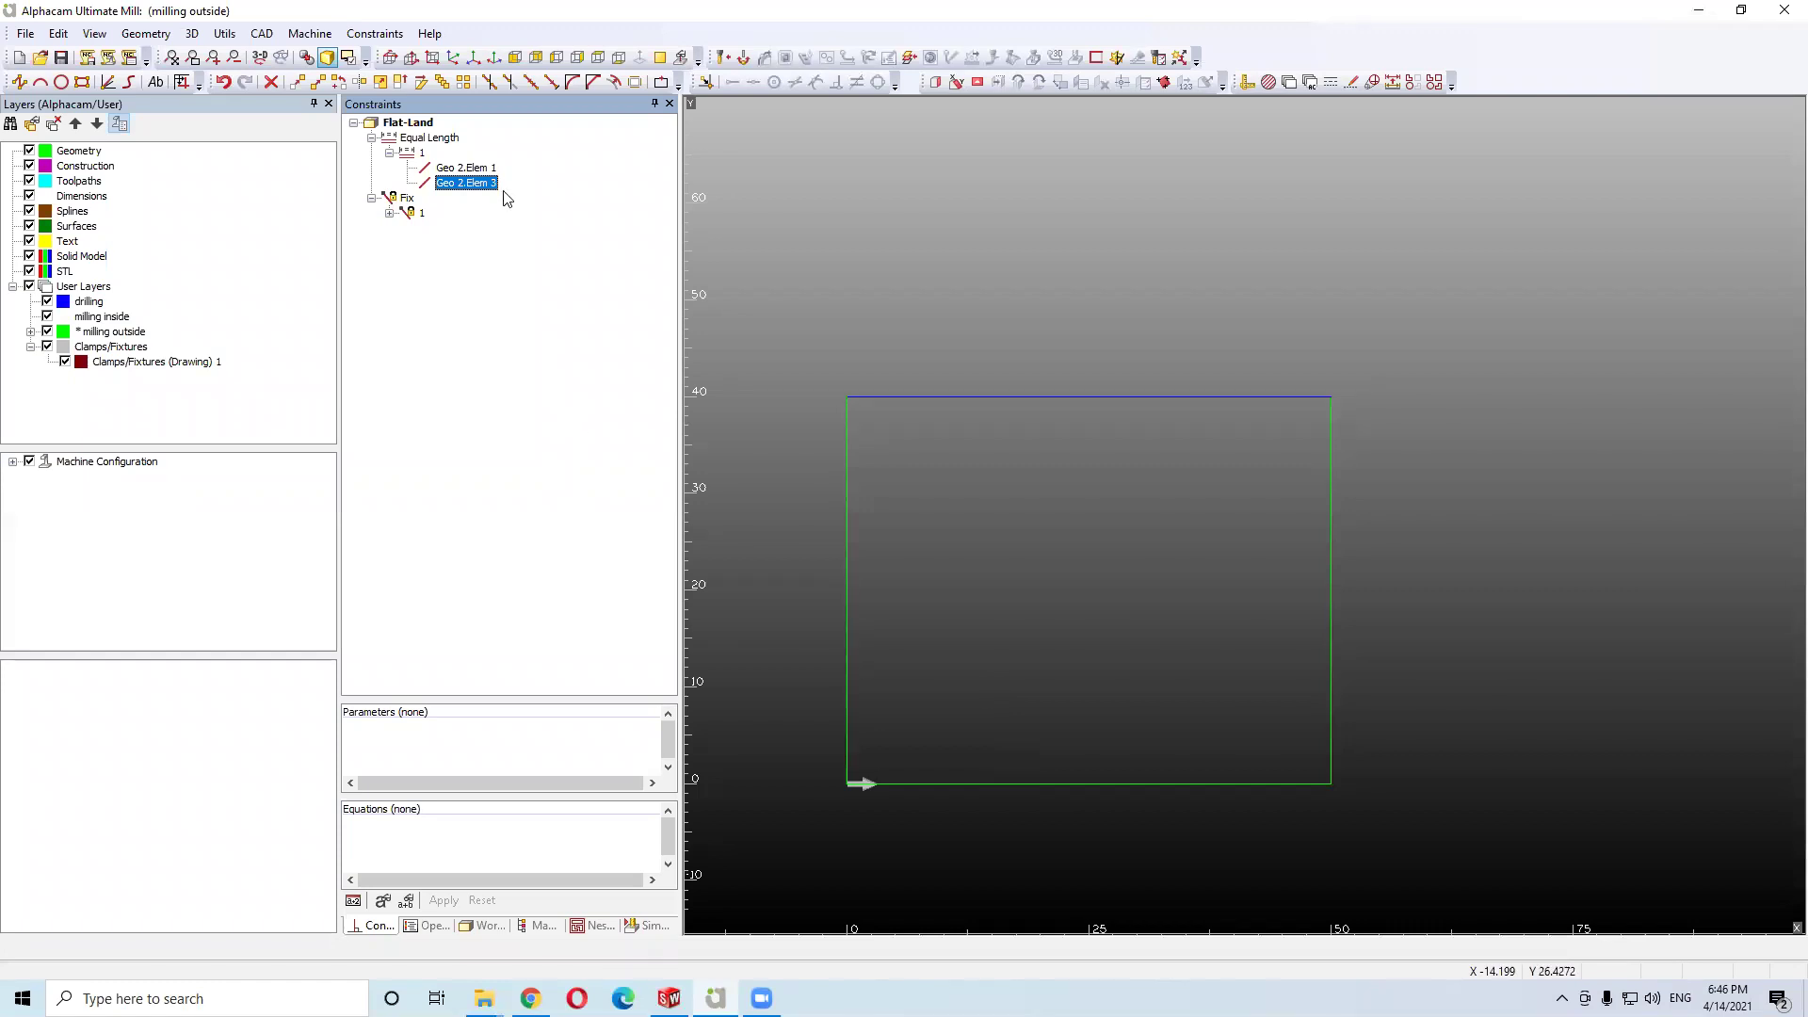
pyautogui.click(488, 171)
pyautogui.click(488, 184)
pyautogui.click(477, 171)
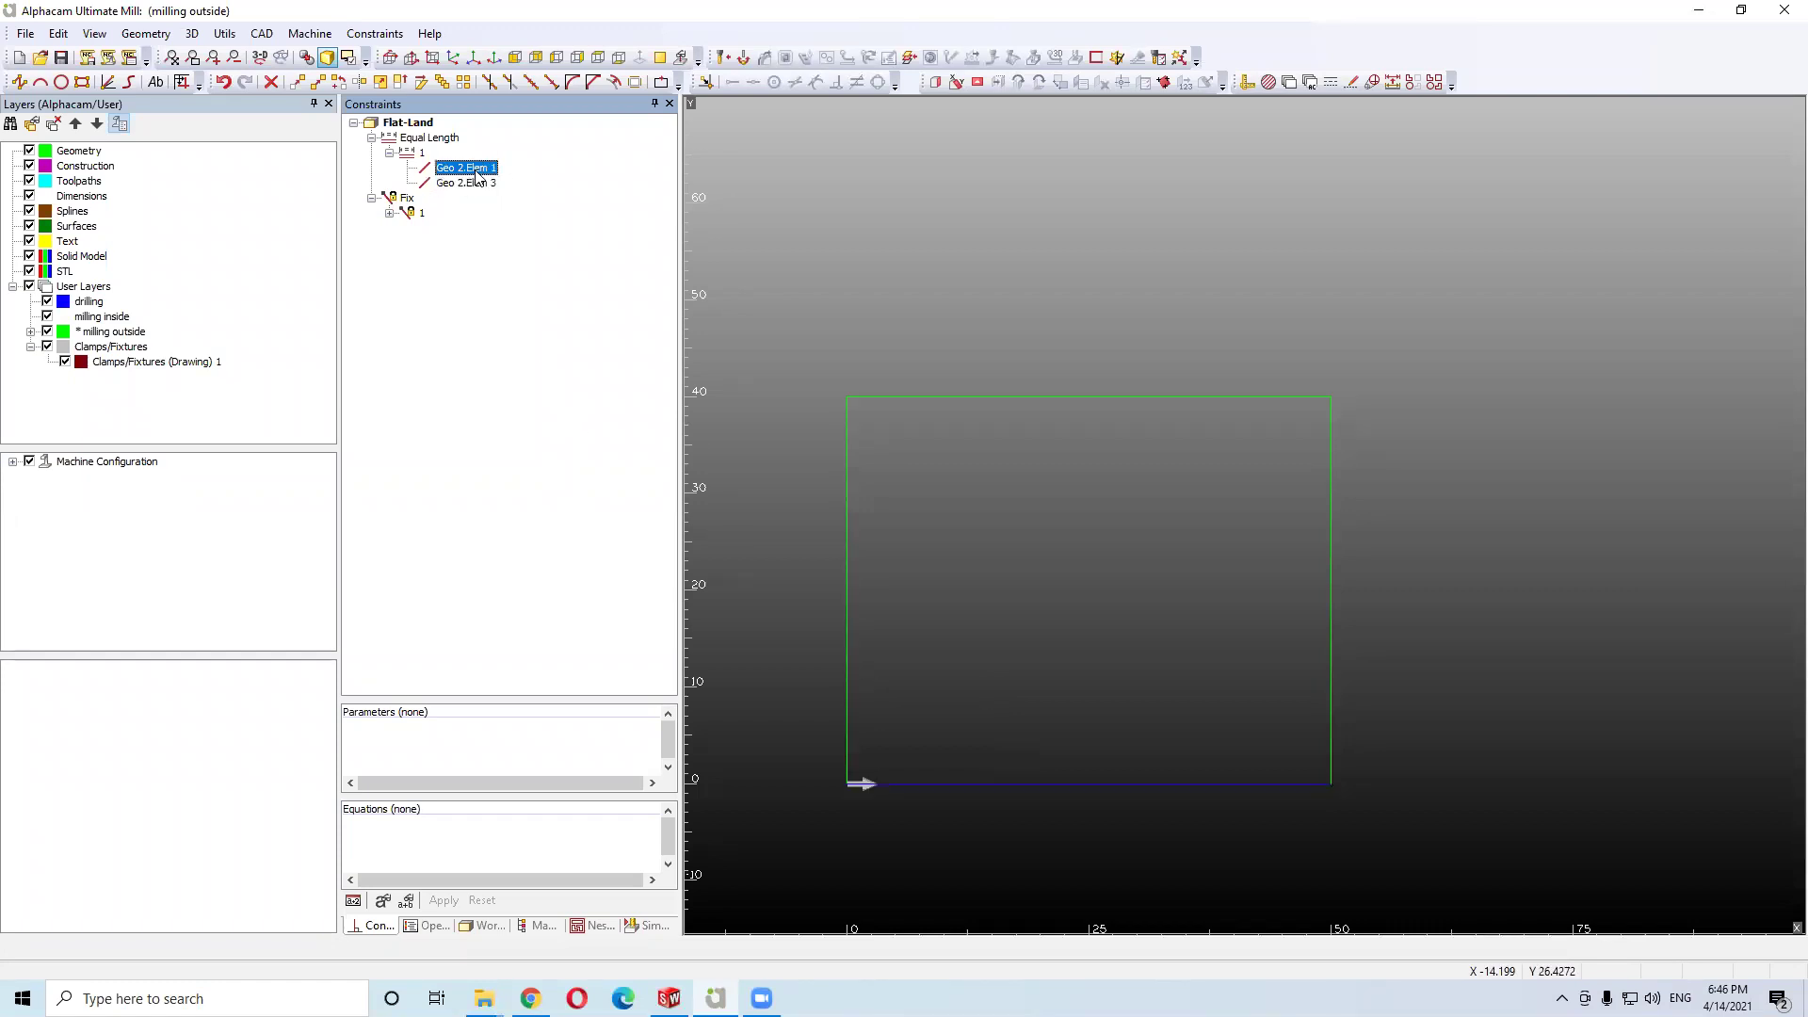
pyautogui.click(481, 184)
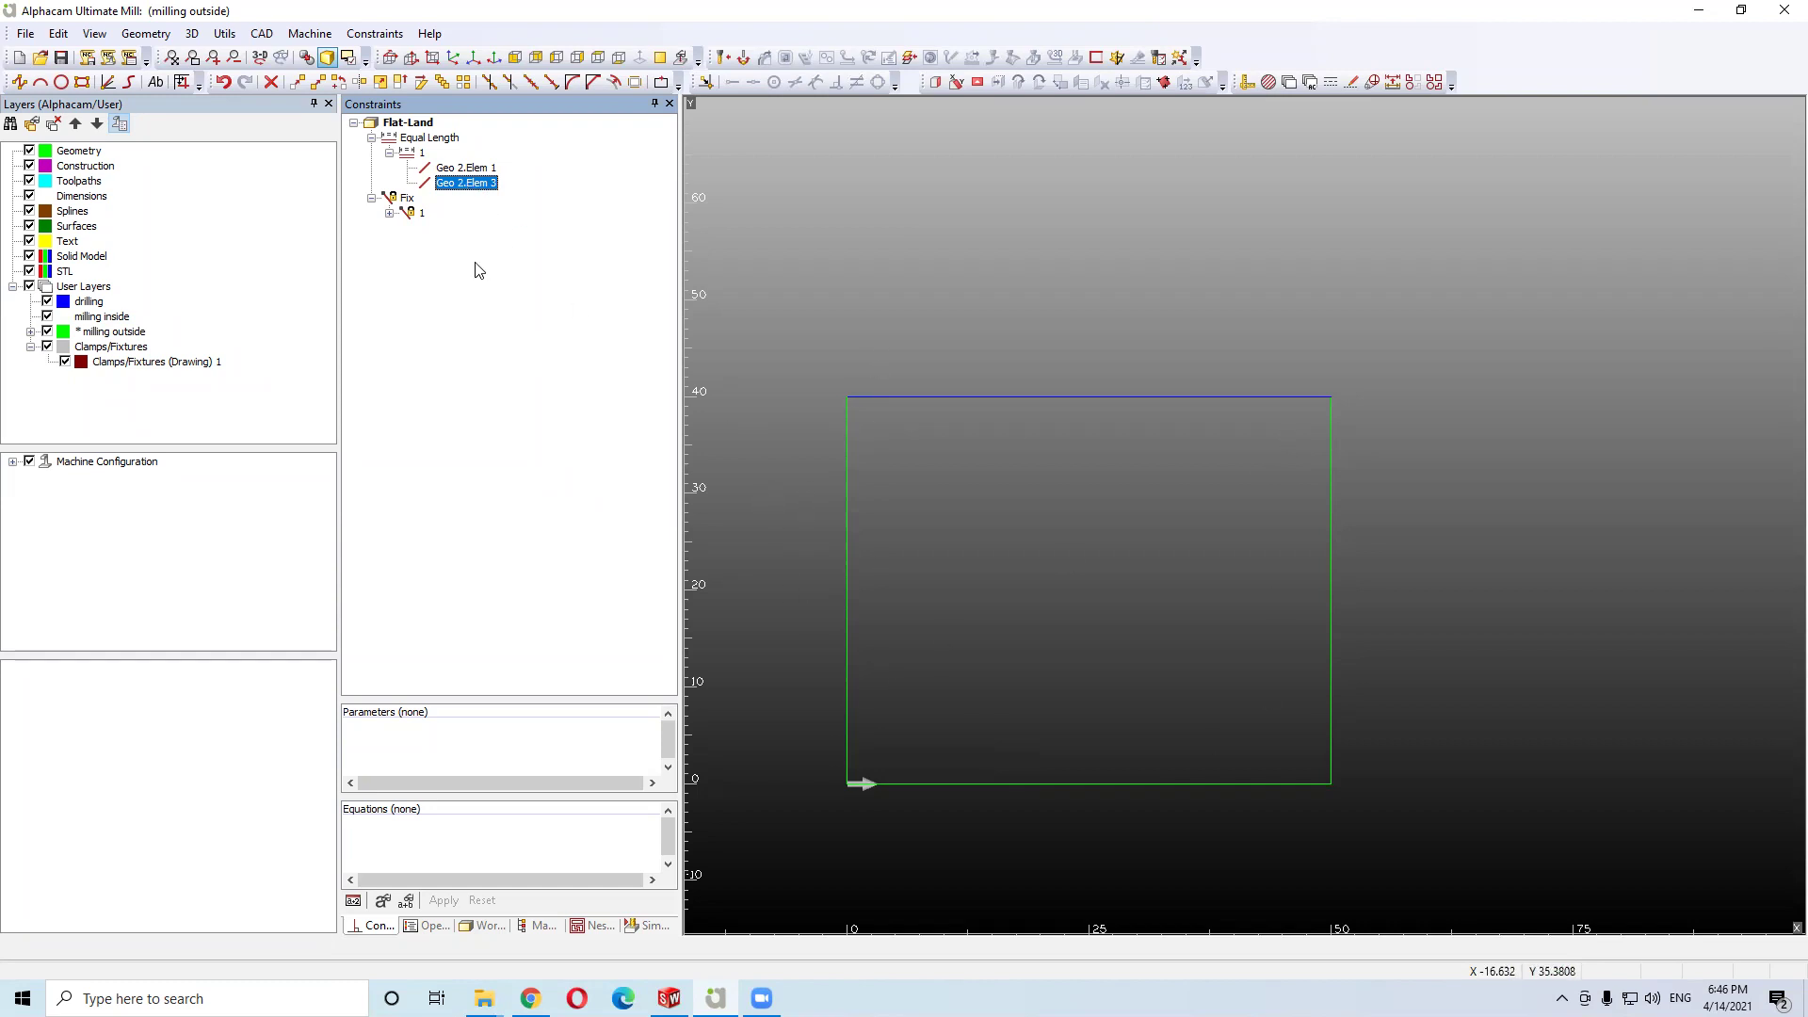
# Expand the Fix constraint to examine which element point it holds
pyautogui.click(389, 213)
pyautogui.click(310, 34)
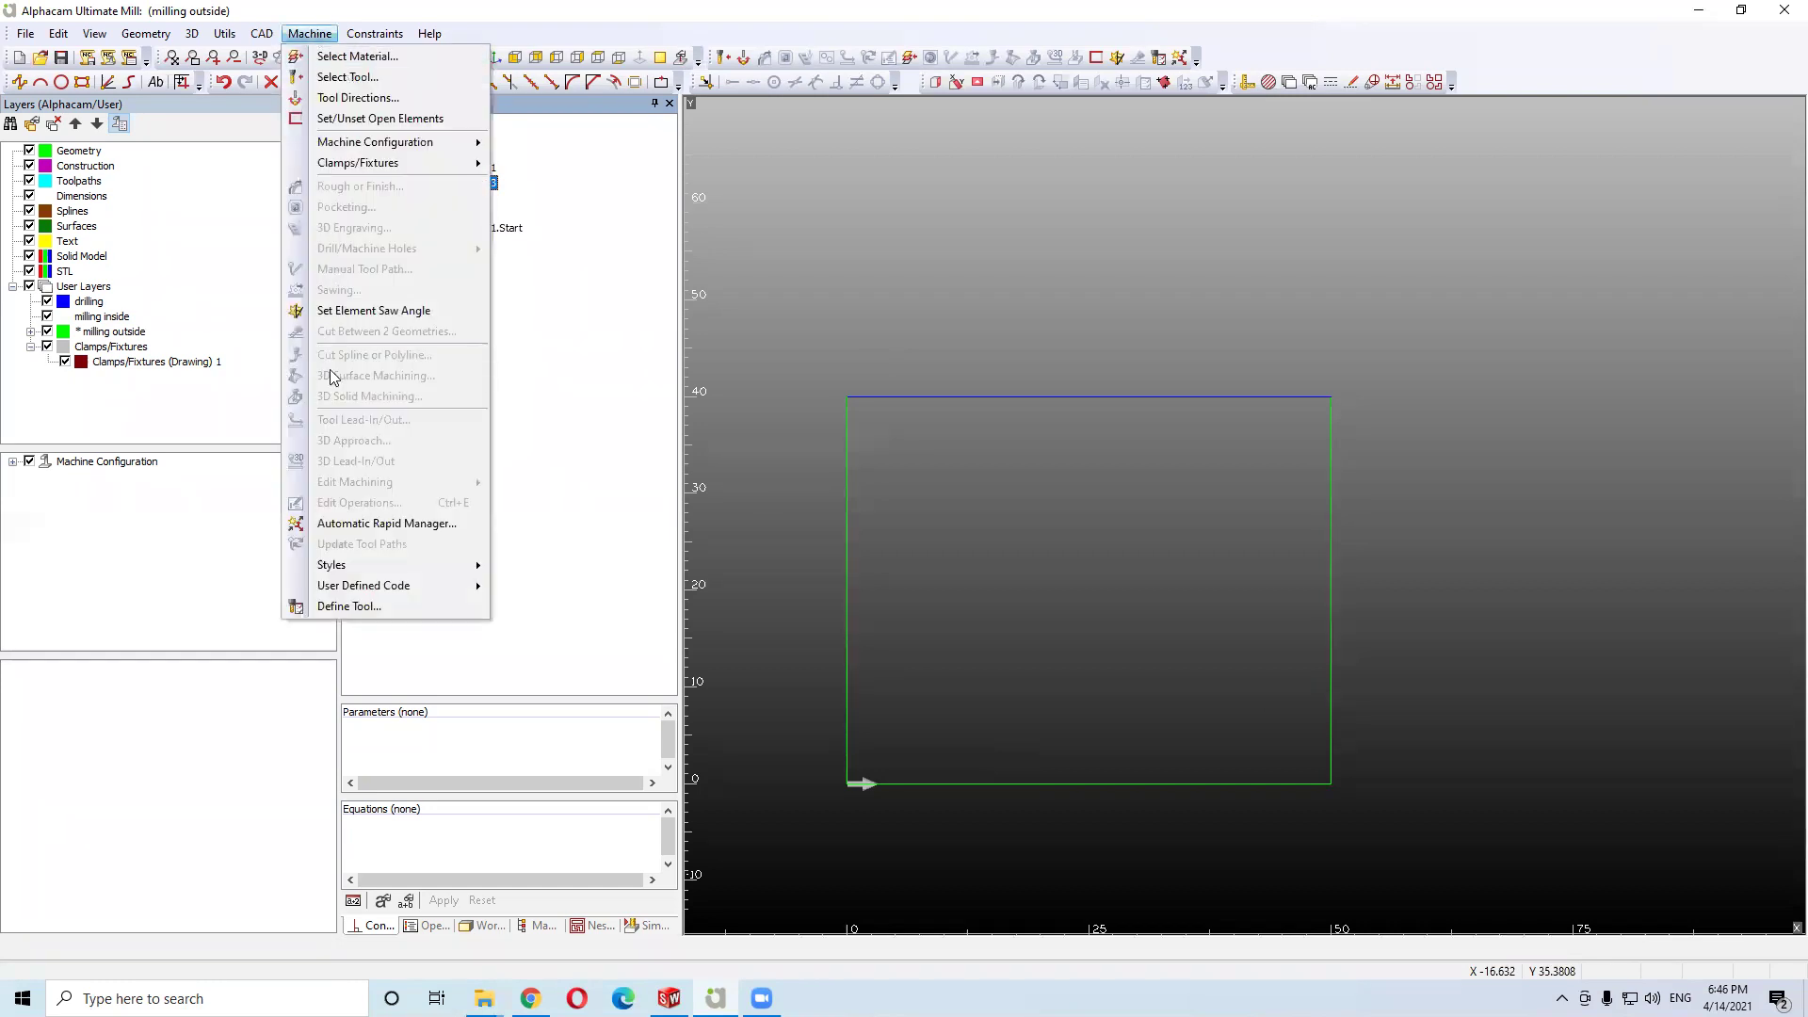
pyautogui.click(509, 380)
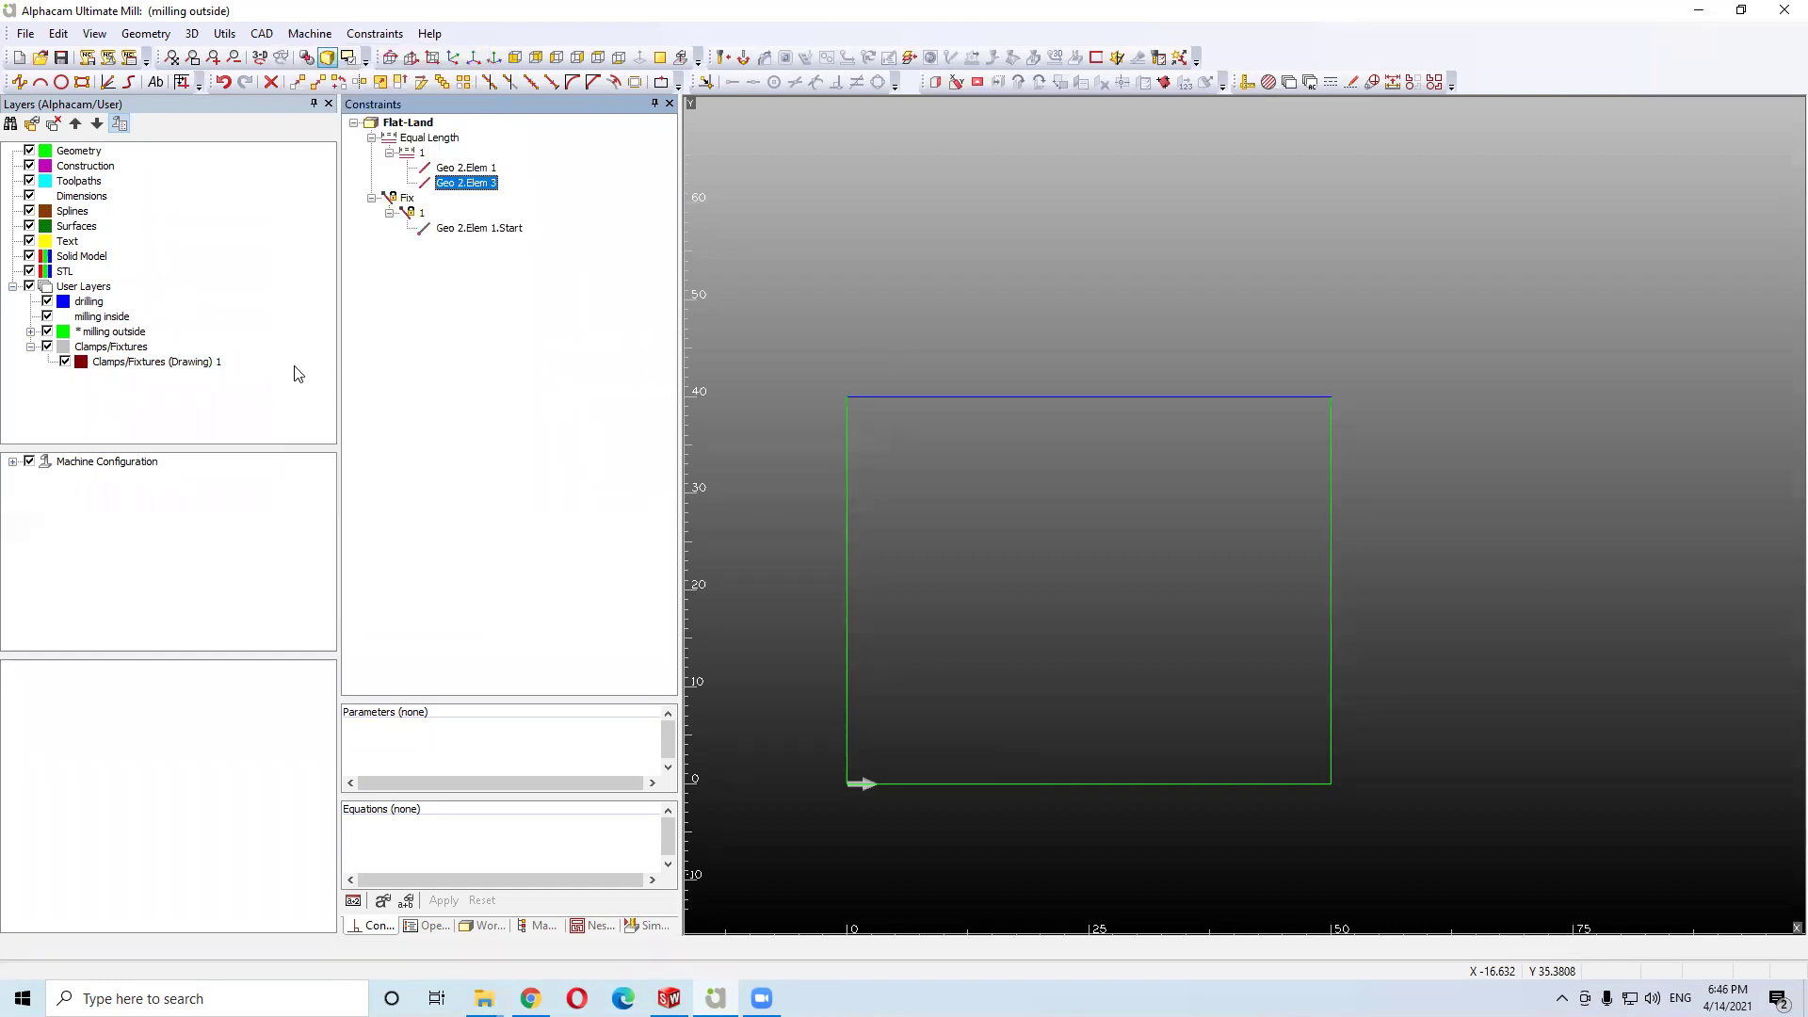
# Examine the active, show and lock properties of the drilling, milling inside, milling outside and Clamps/Fixtures user layers
pyautogui.click(85, 339)
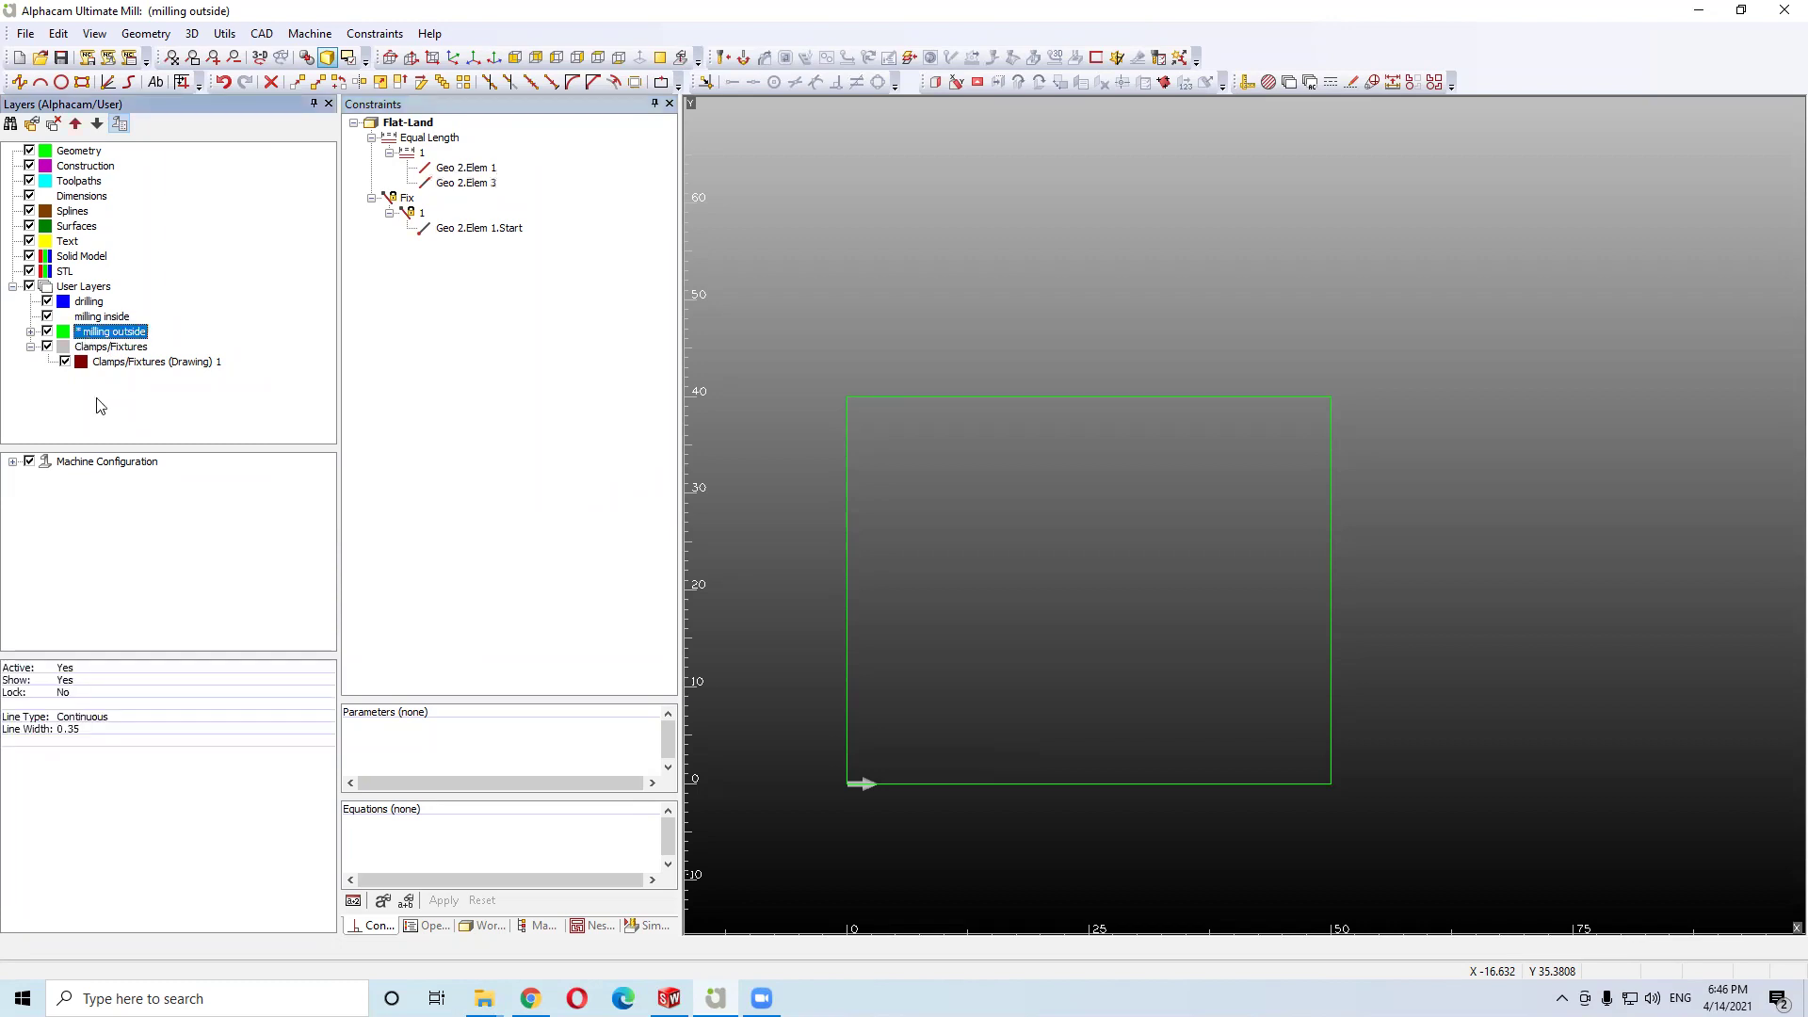
pyautogui.click(64, 670)
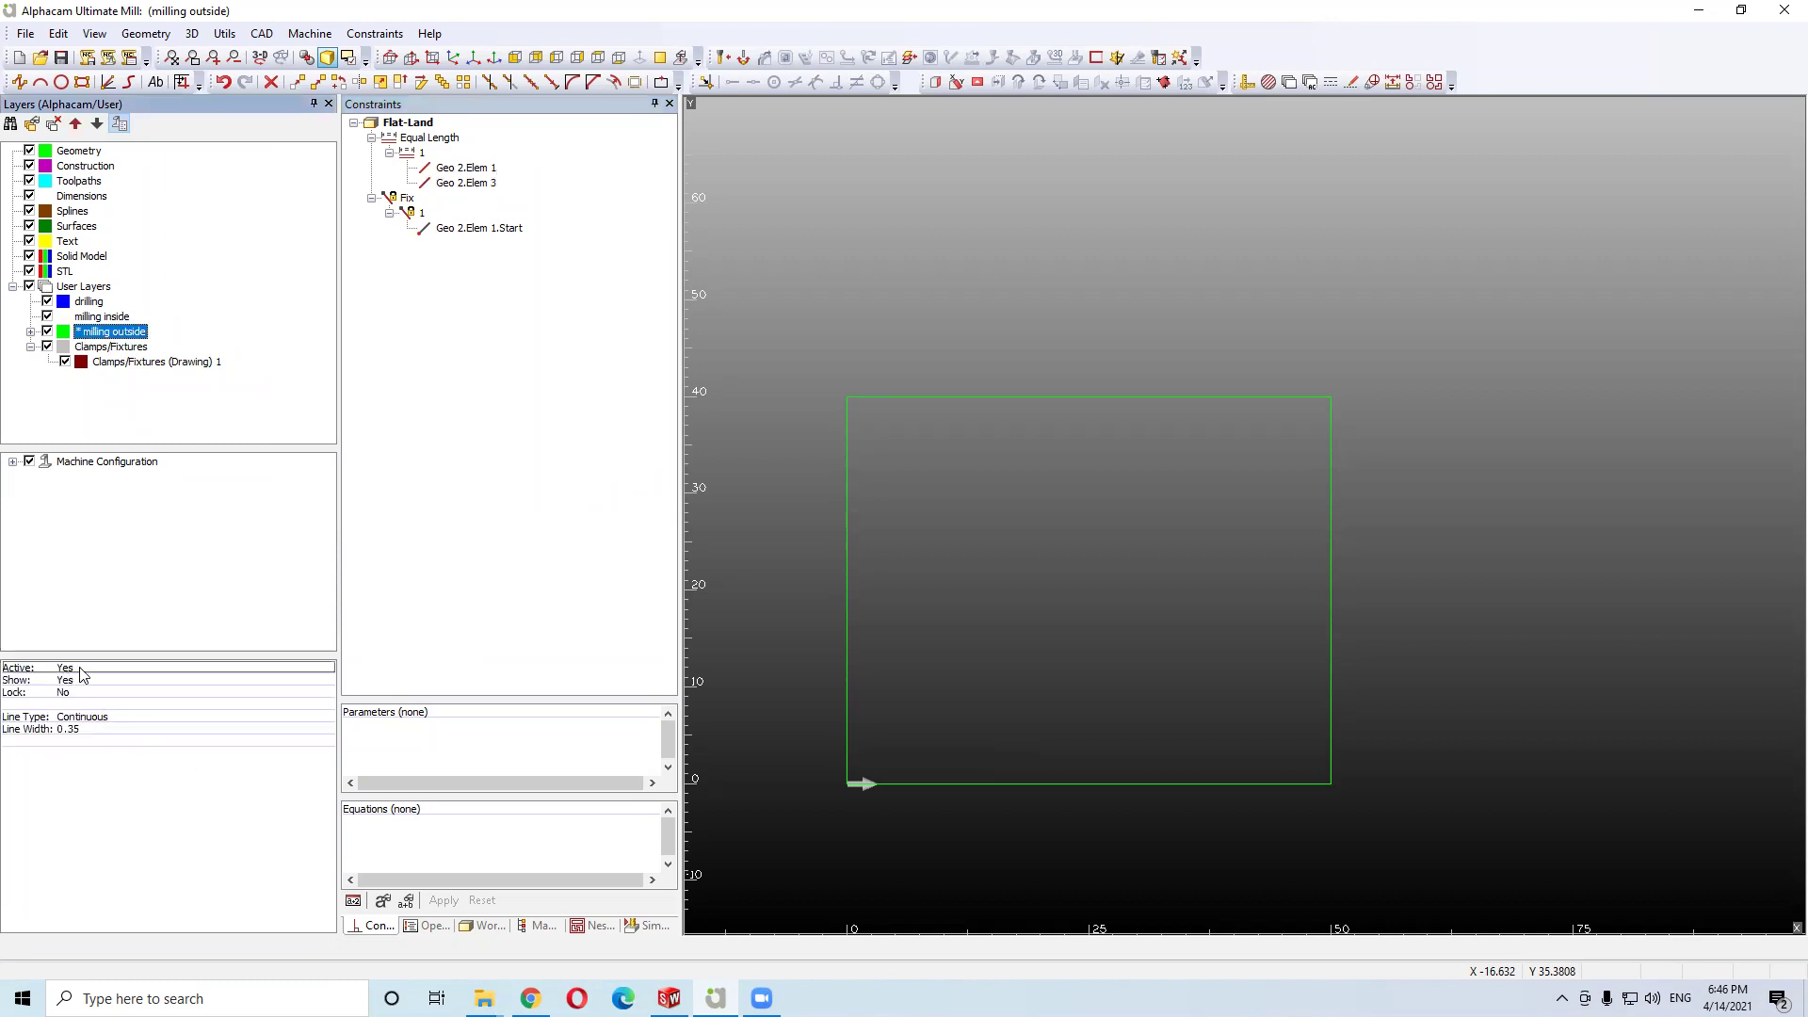
pyautogui.click(102, 316)
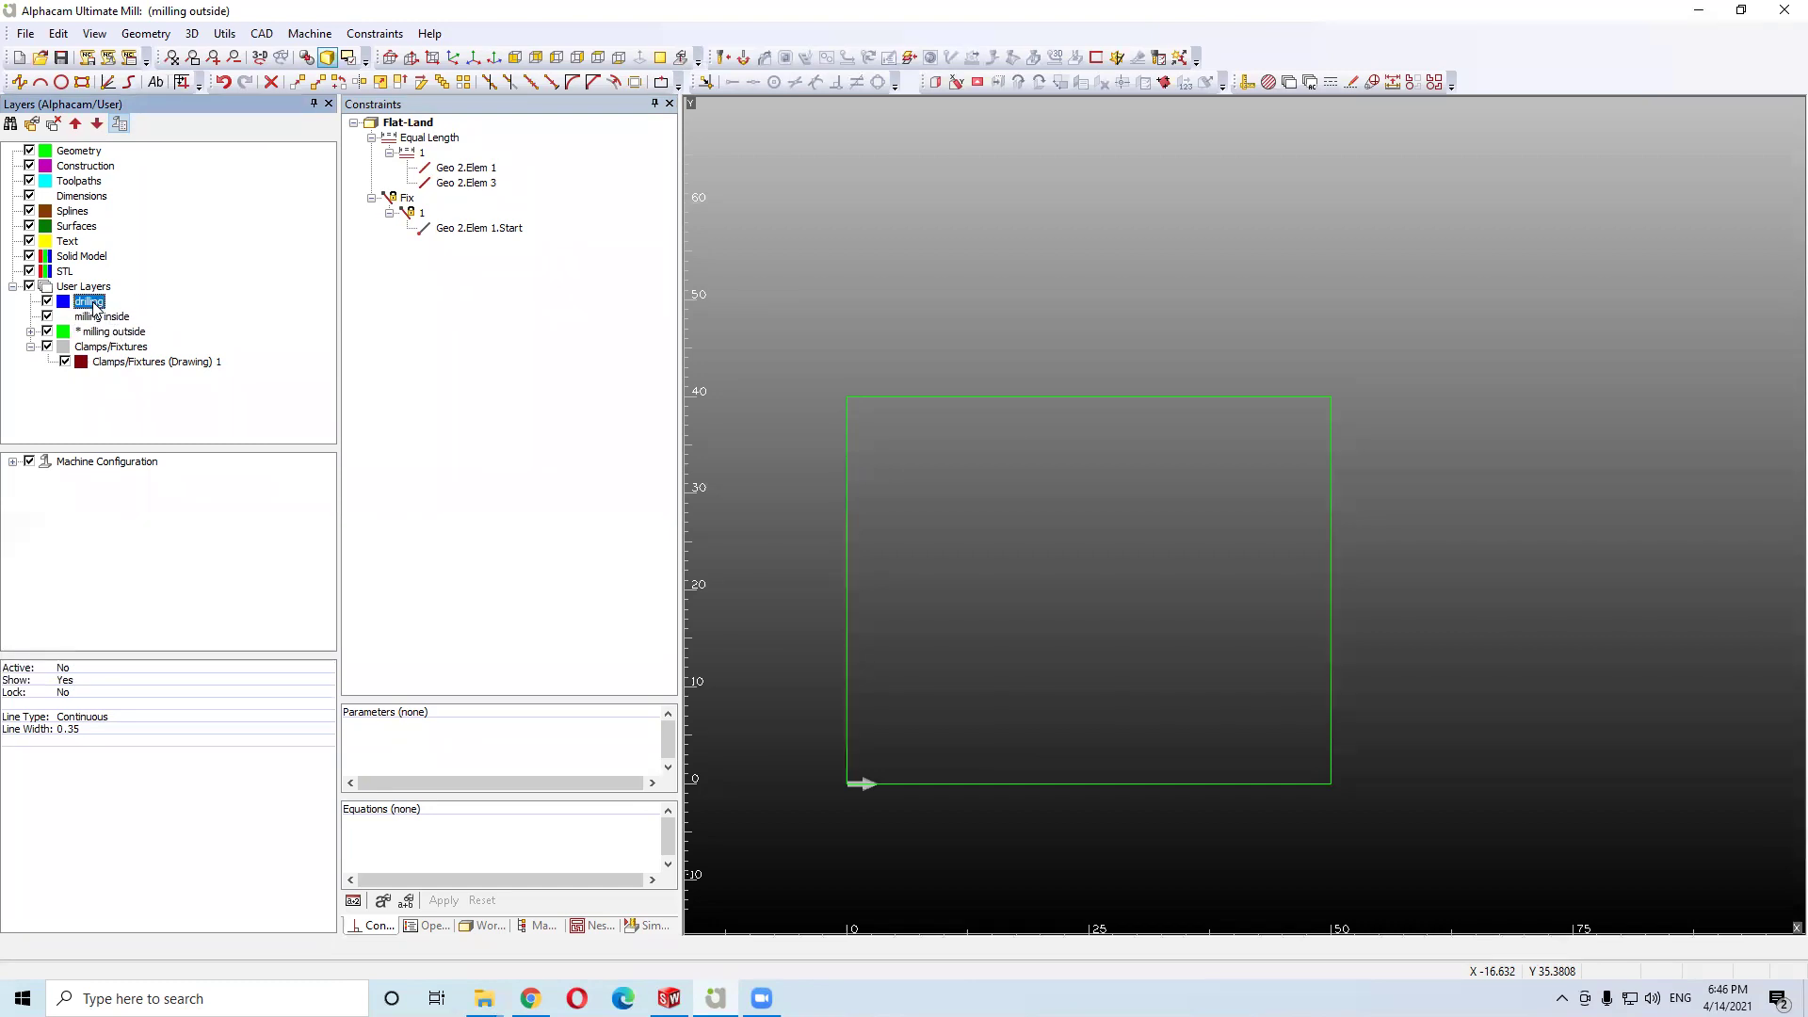
pyautogui.click(104, 331)
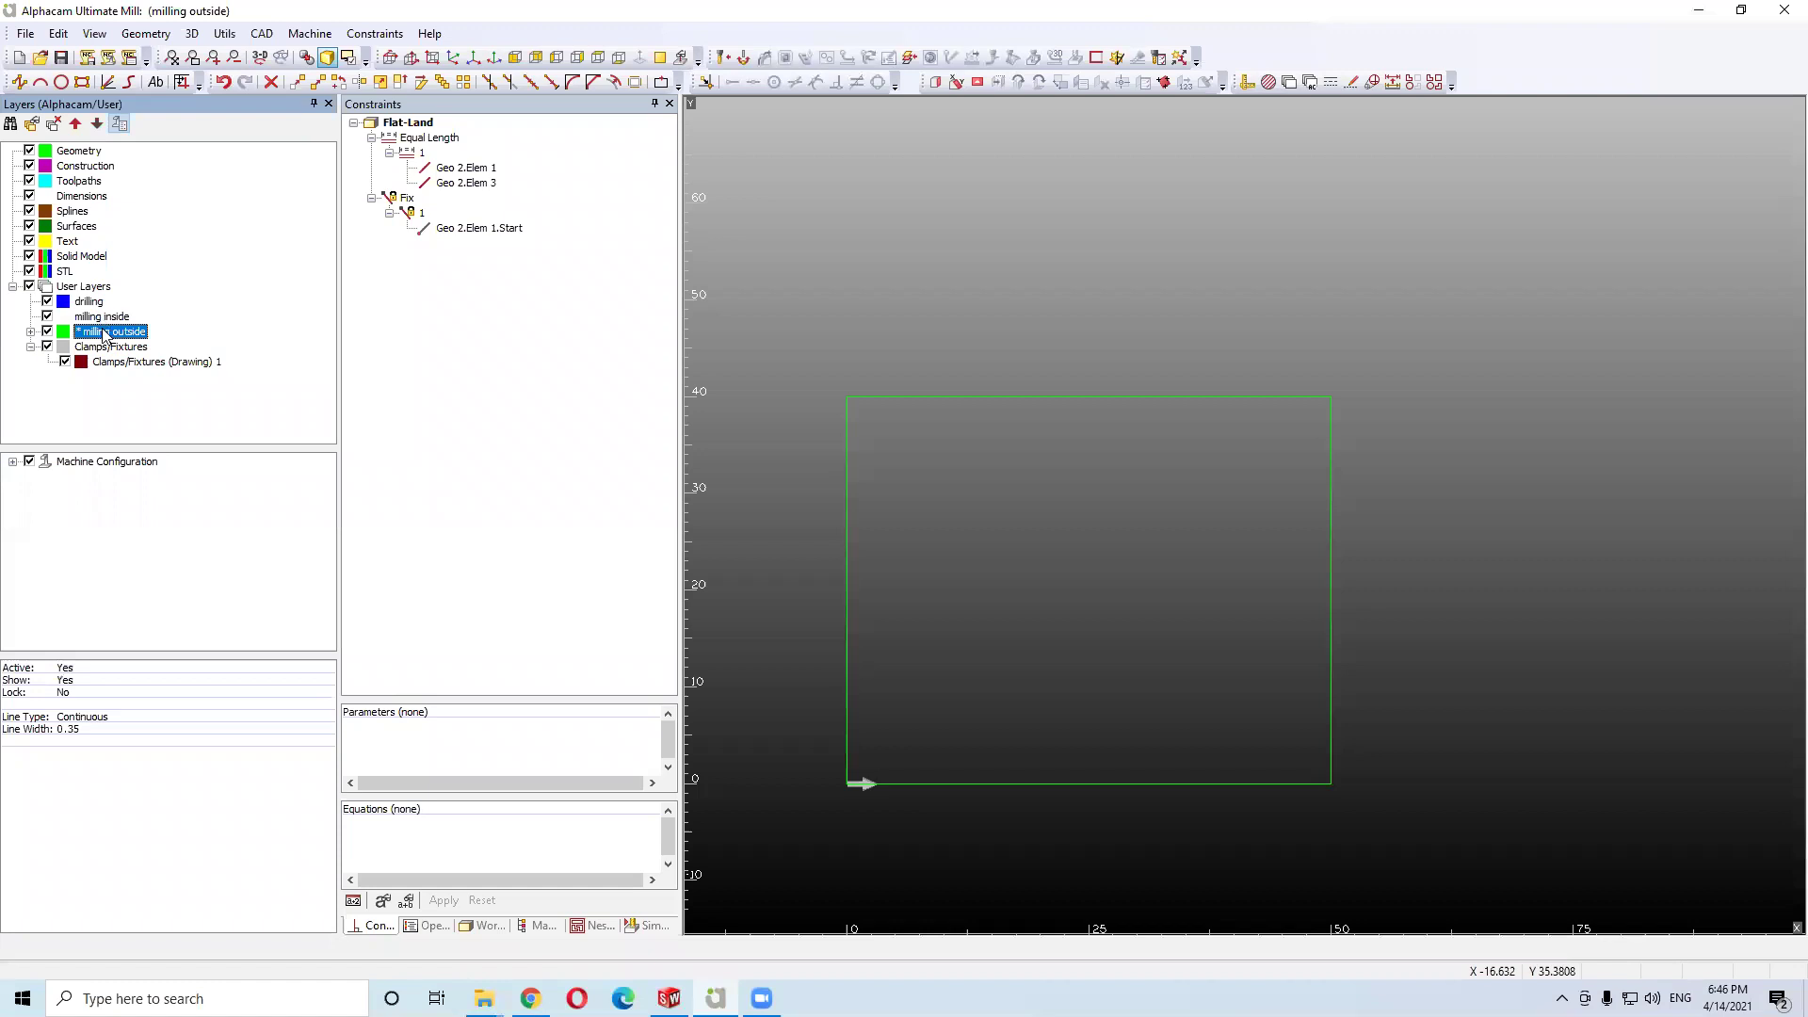
pyautogui.click(105, 348)
pyautogui.click(107, 331)
pyautogui.click(87, 317)
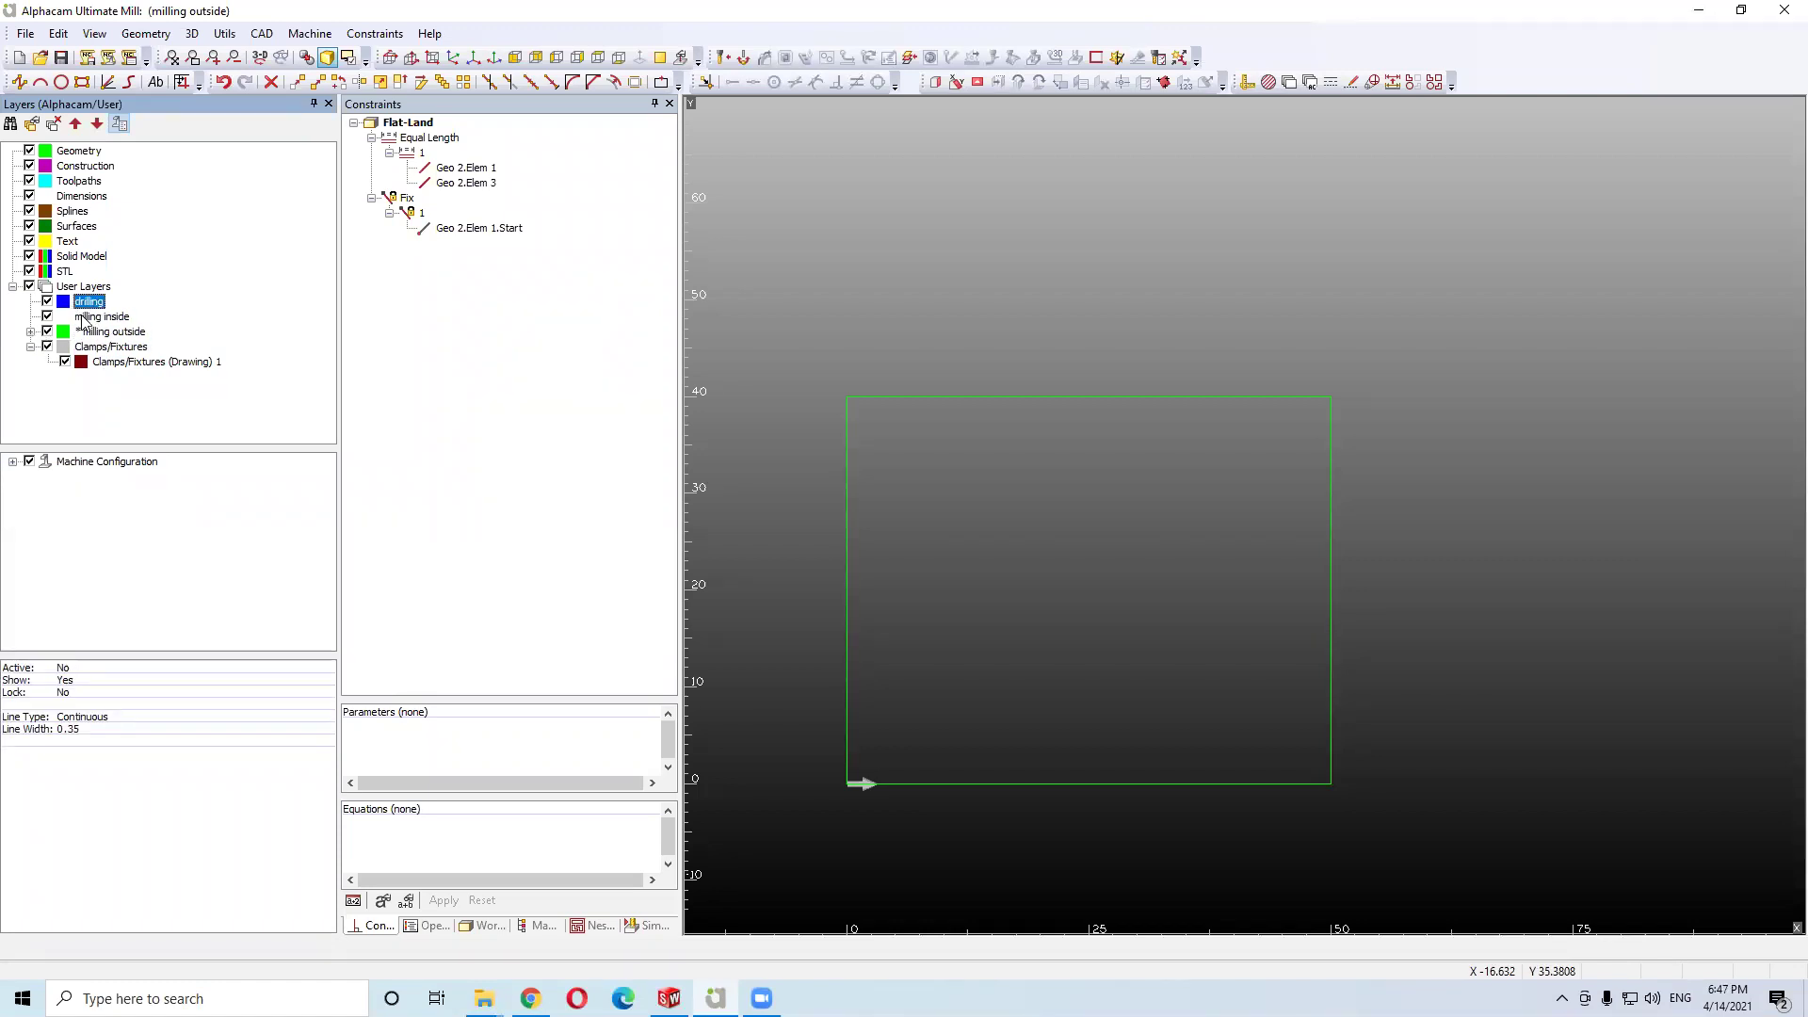
pyautogui.click(98, 332)
pyautogui.click(106, 348)
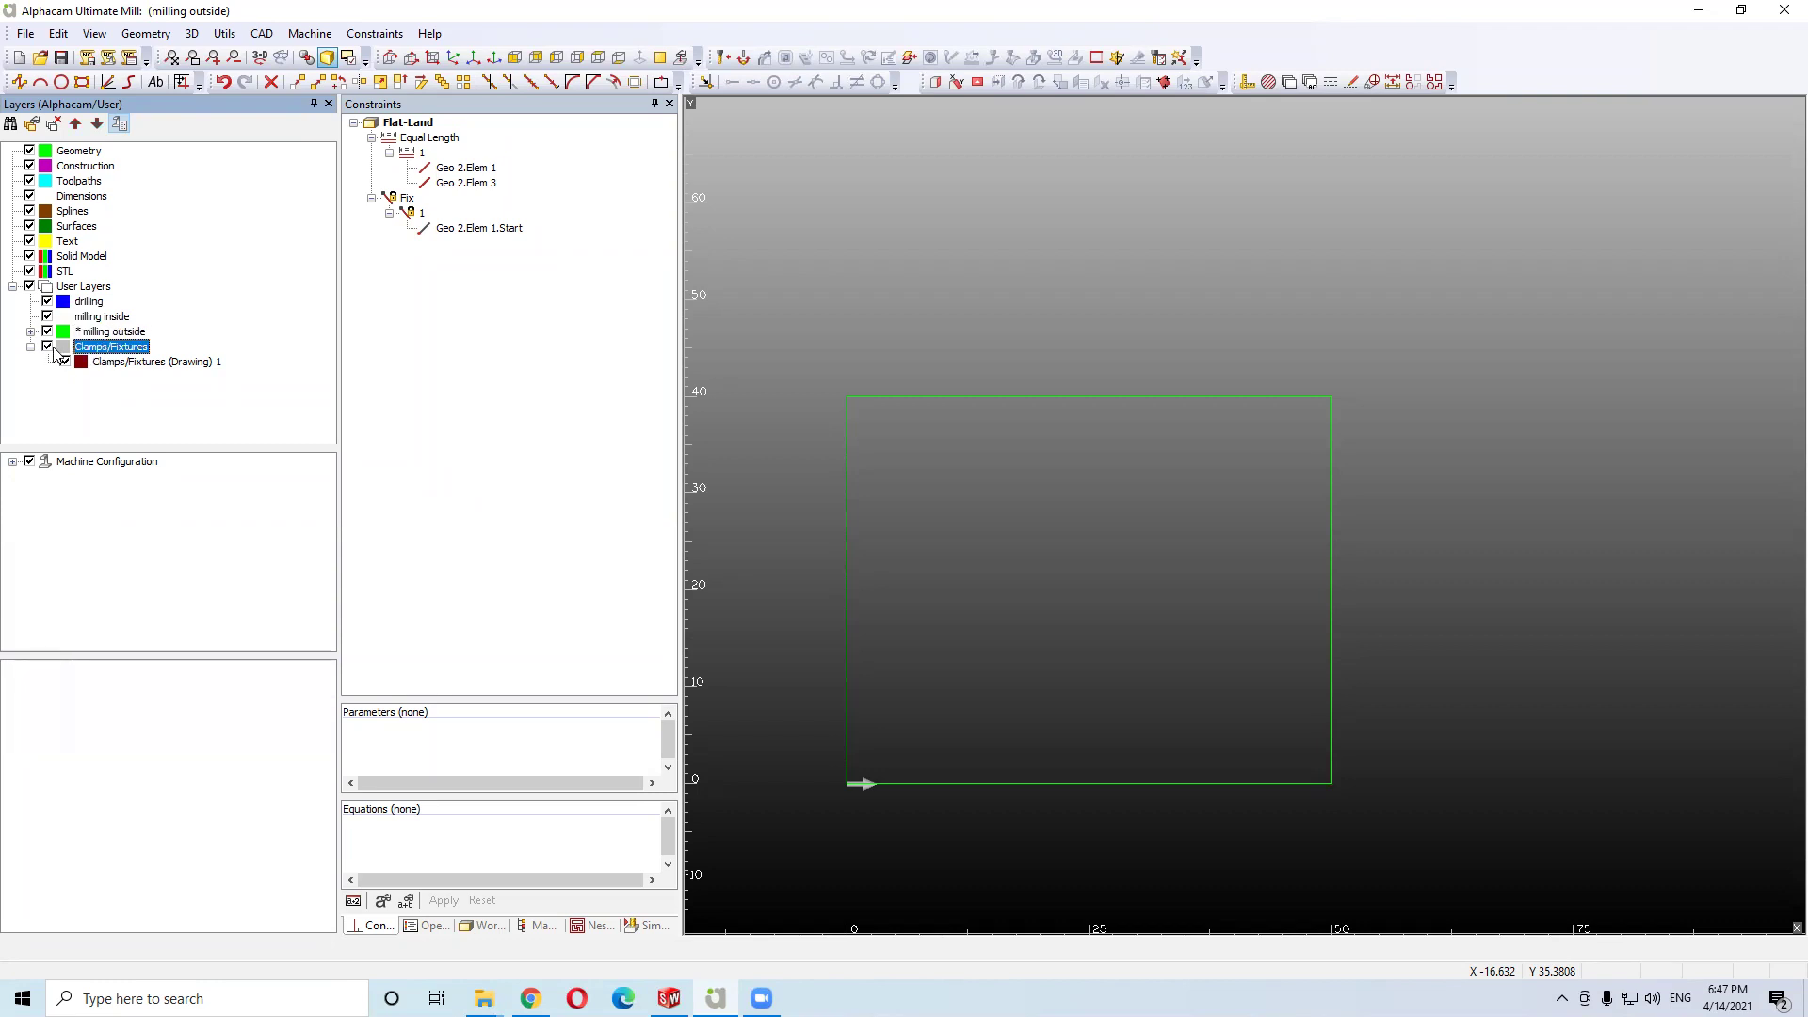
pyautogui.click(31, 347)
# Apply a Length constraint to the rectangle's upper edge, driven by a new parameter
pyautogui.click(374, 33)
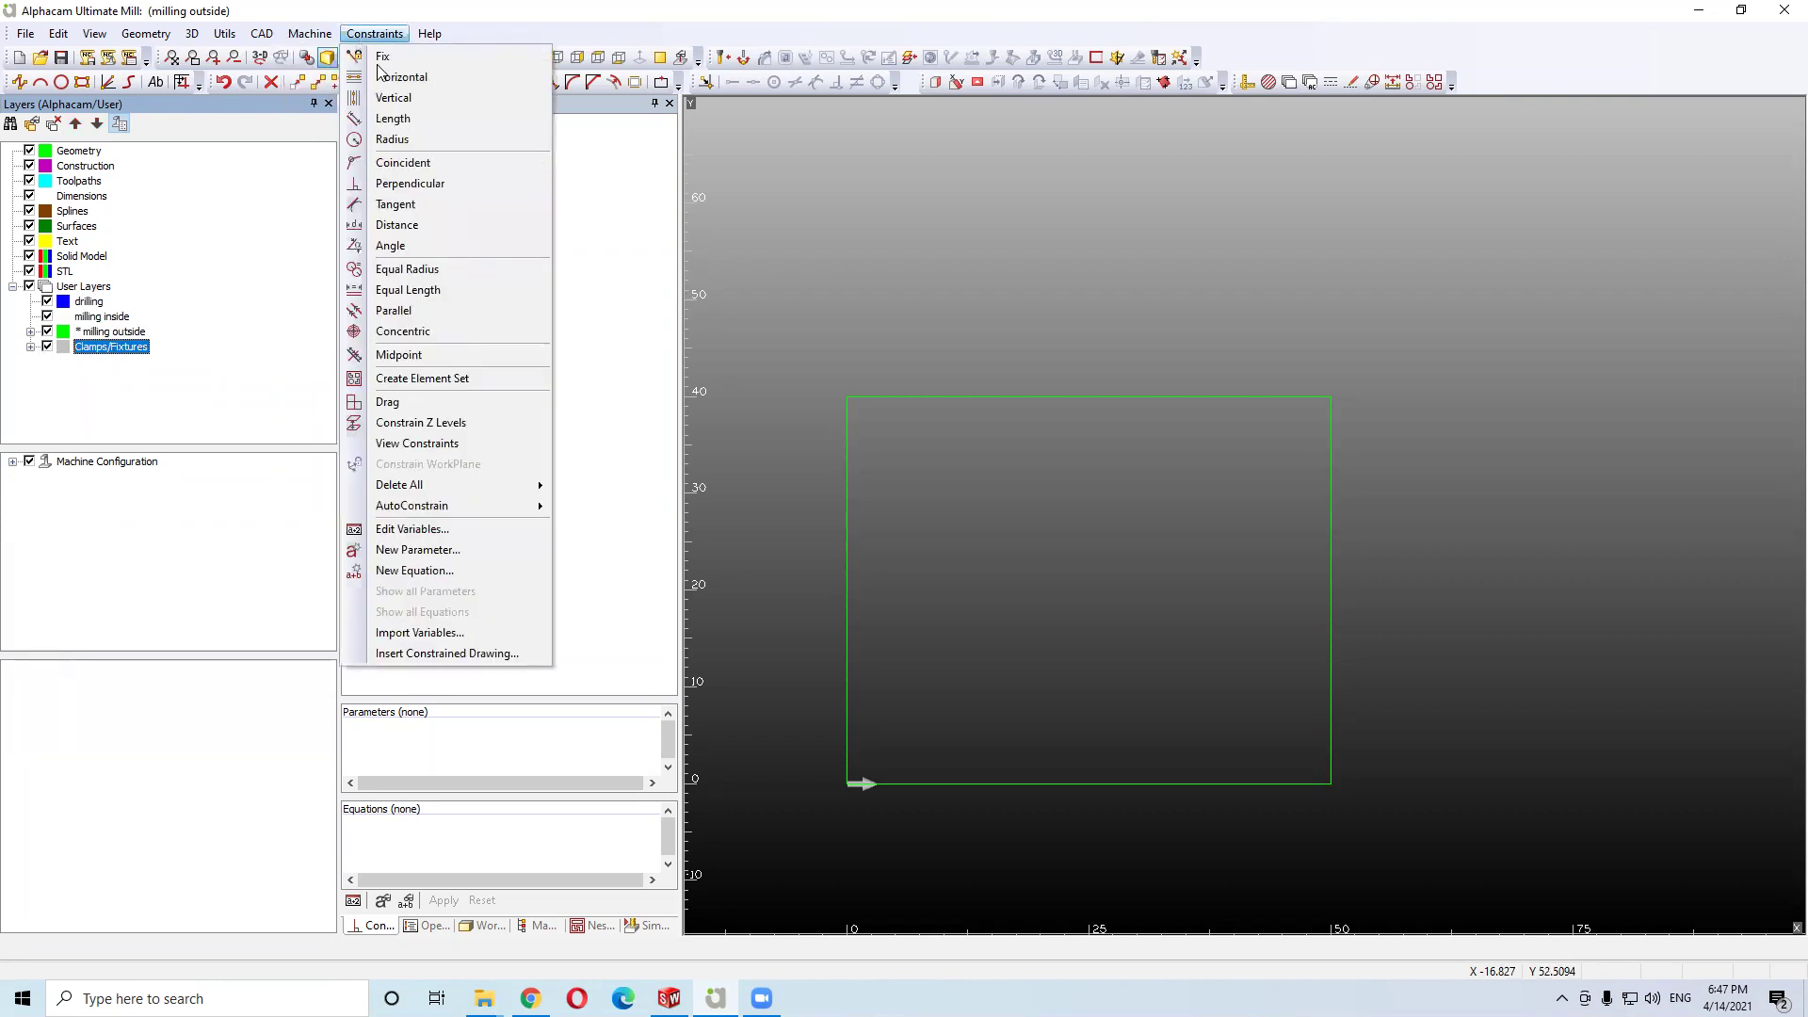
pyautogui.click(396, 225)
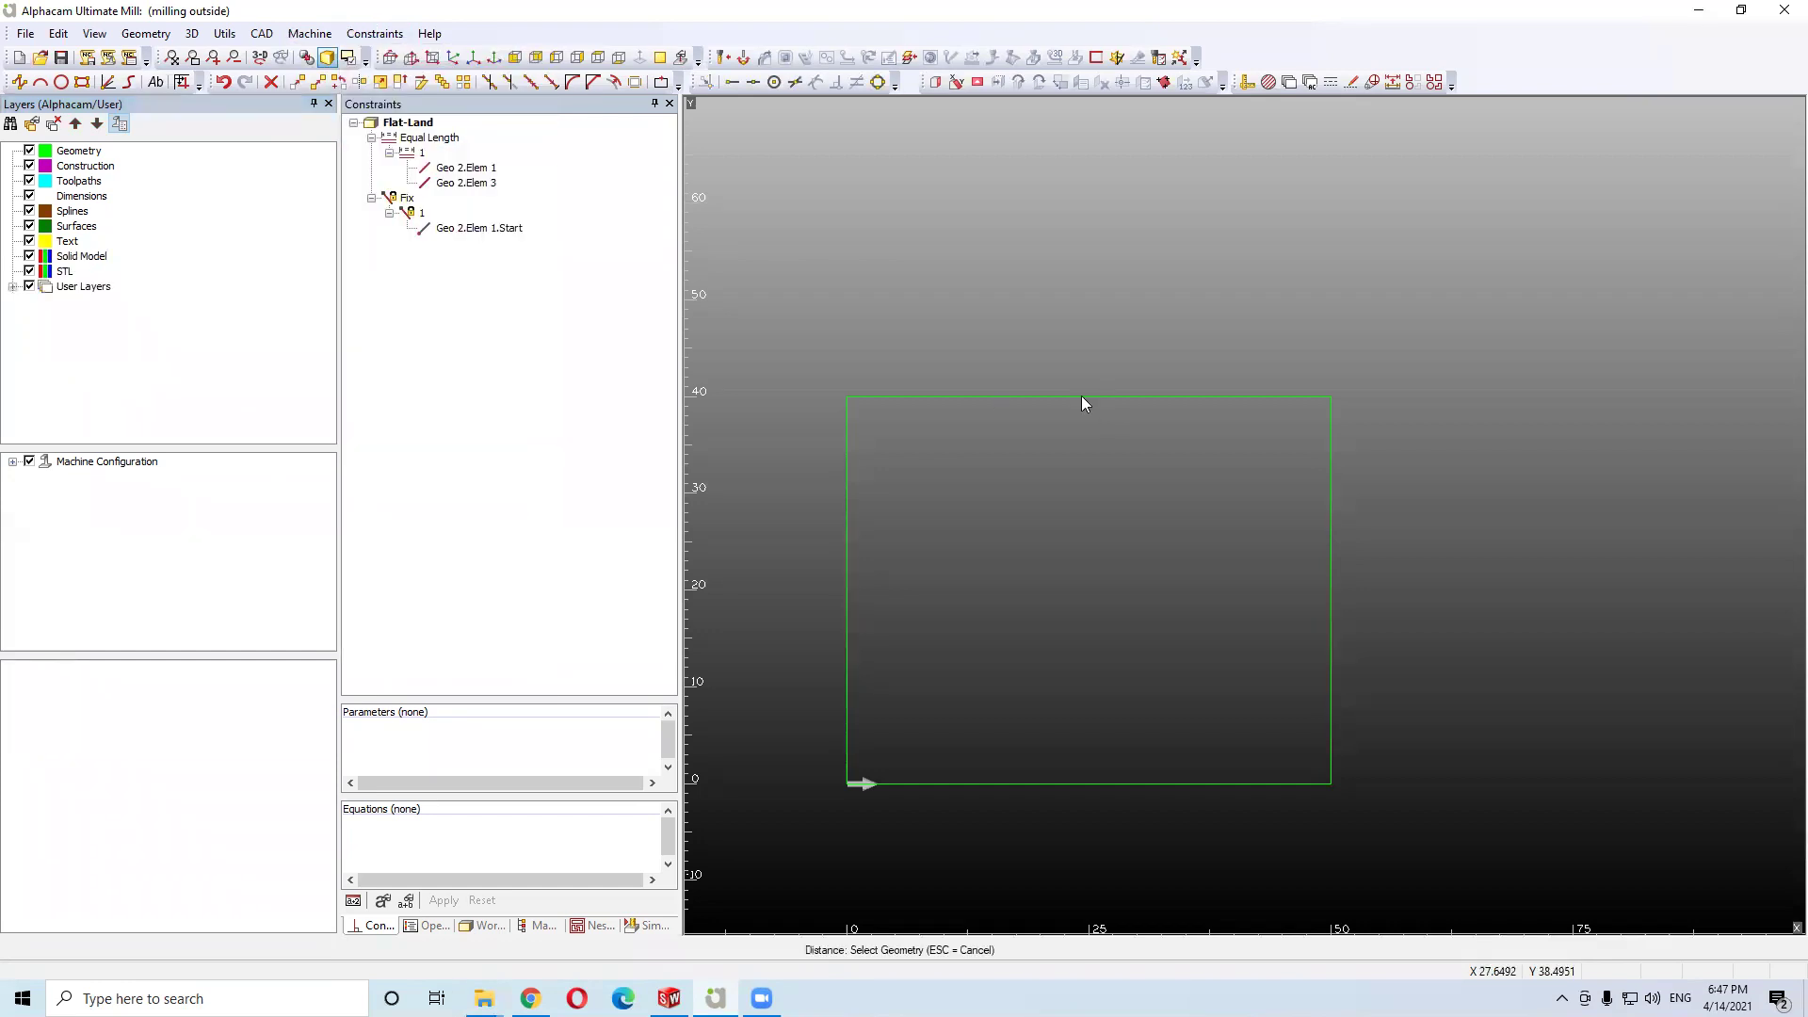
pyautogui.click(374, 33)
pyautogui.click(381, 118)
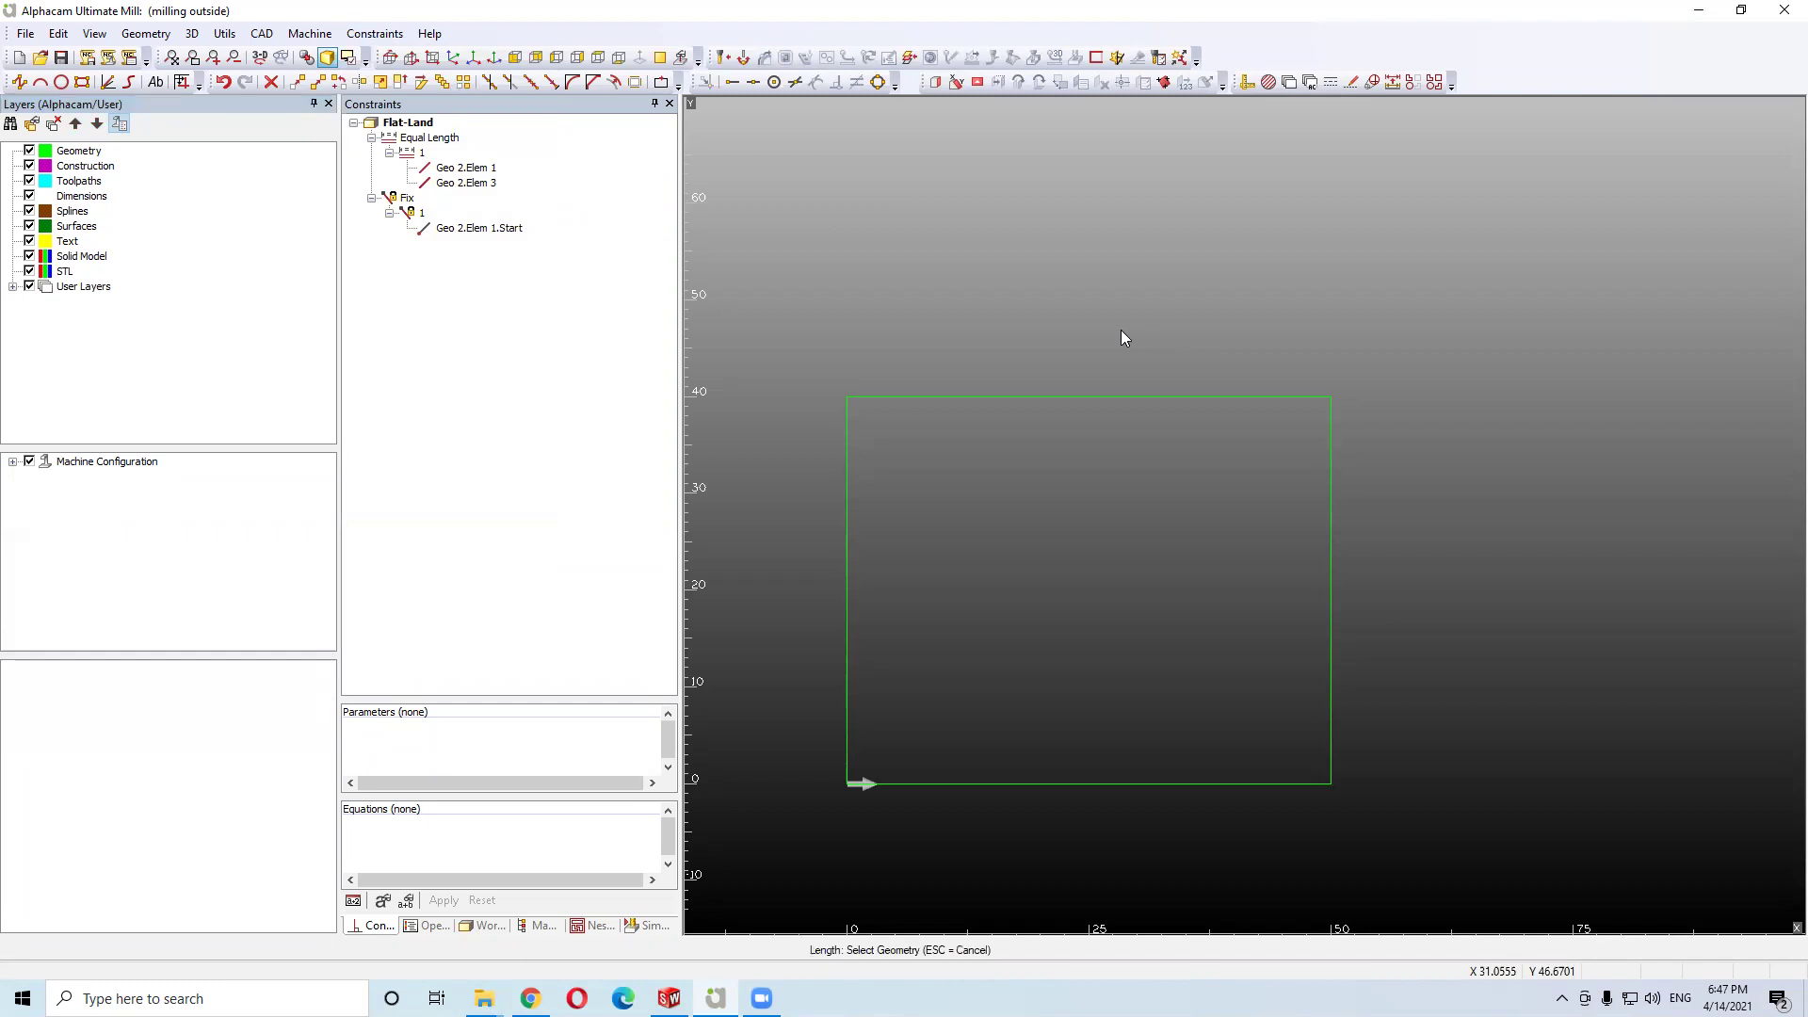
pyautogui.click(1064, 395)
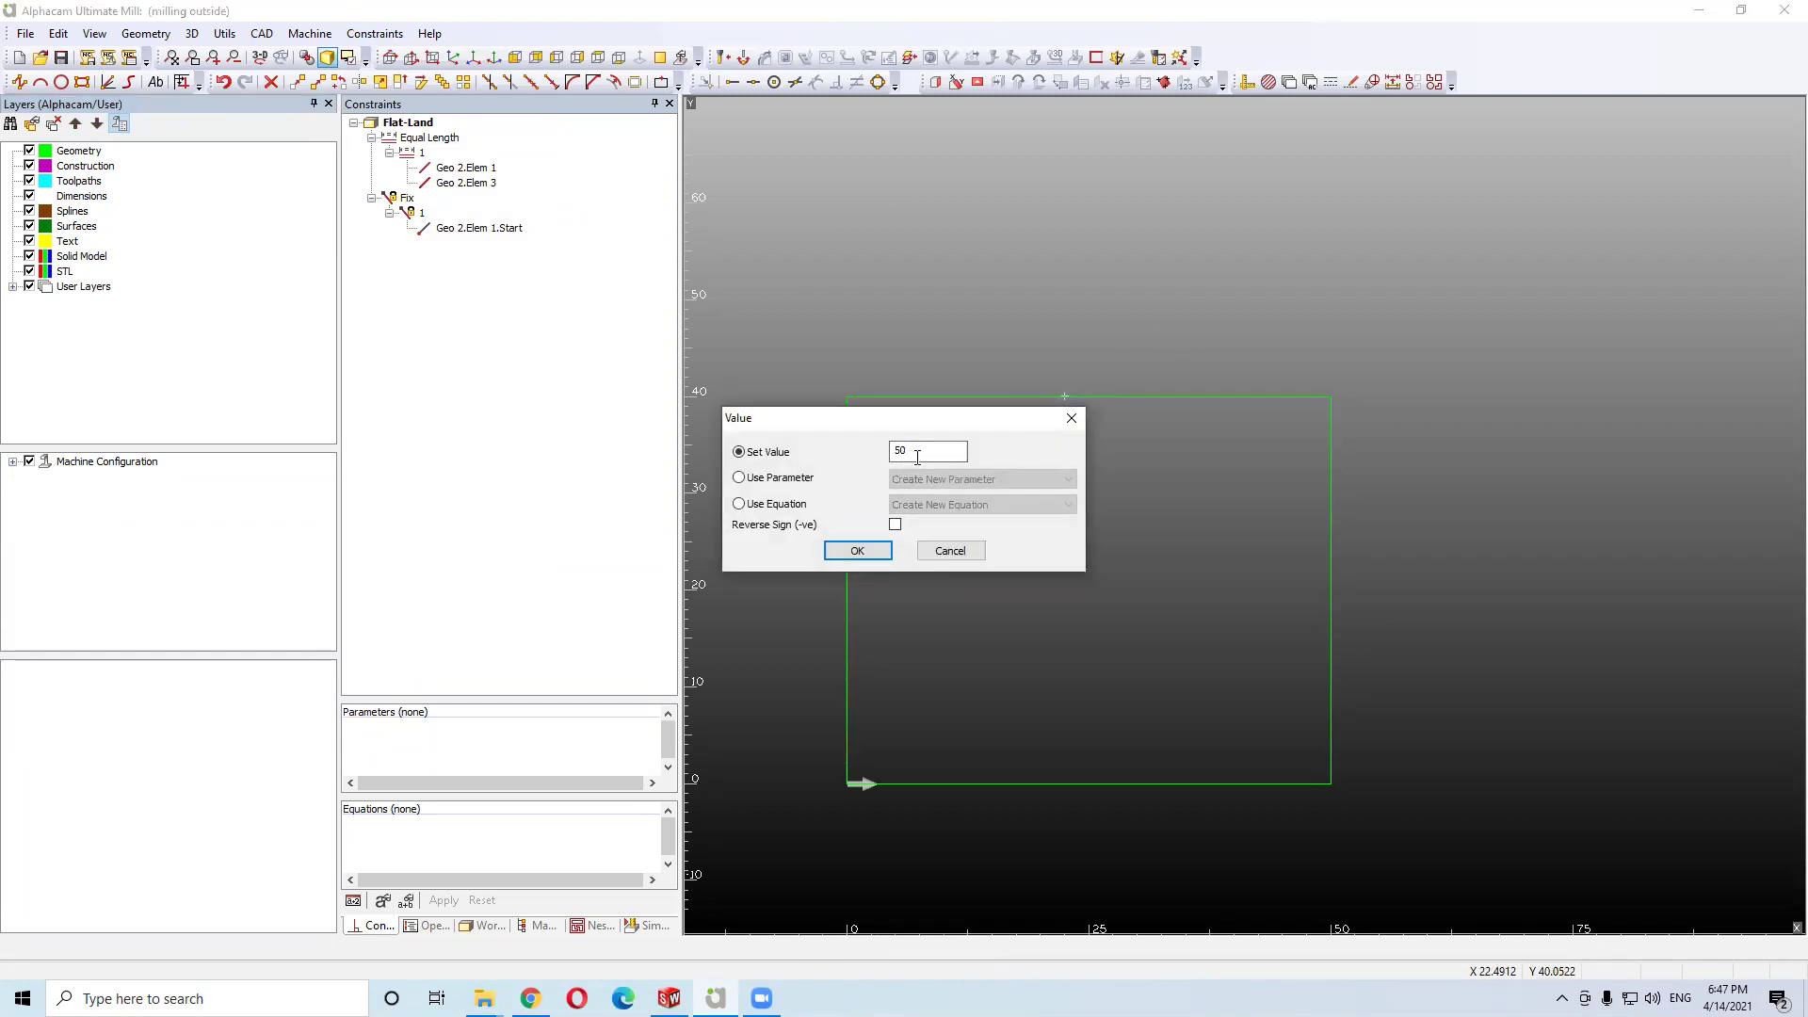
pyautogui.click(822, 478)
pyautogui.click(909, 479)
pyautogui.click(942, 496)
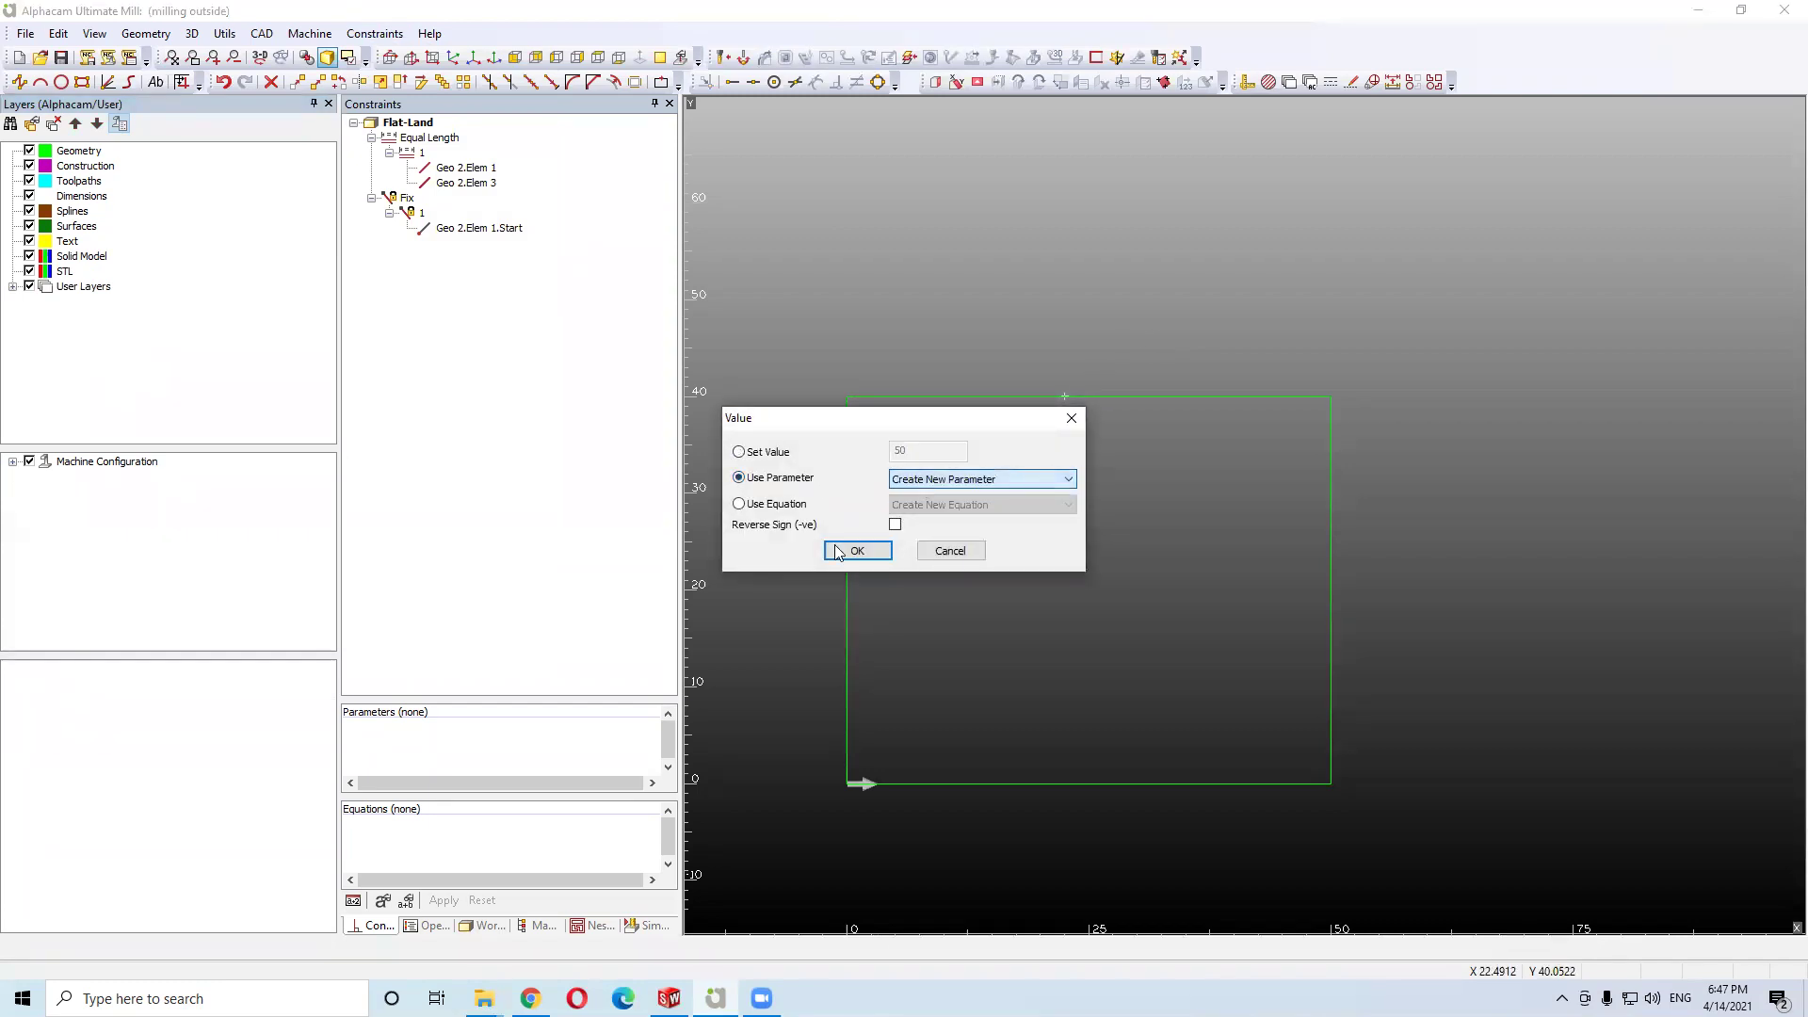
pyautogui.click(837, 552)
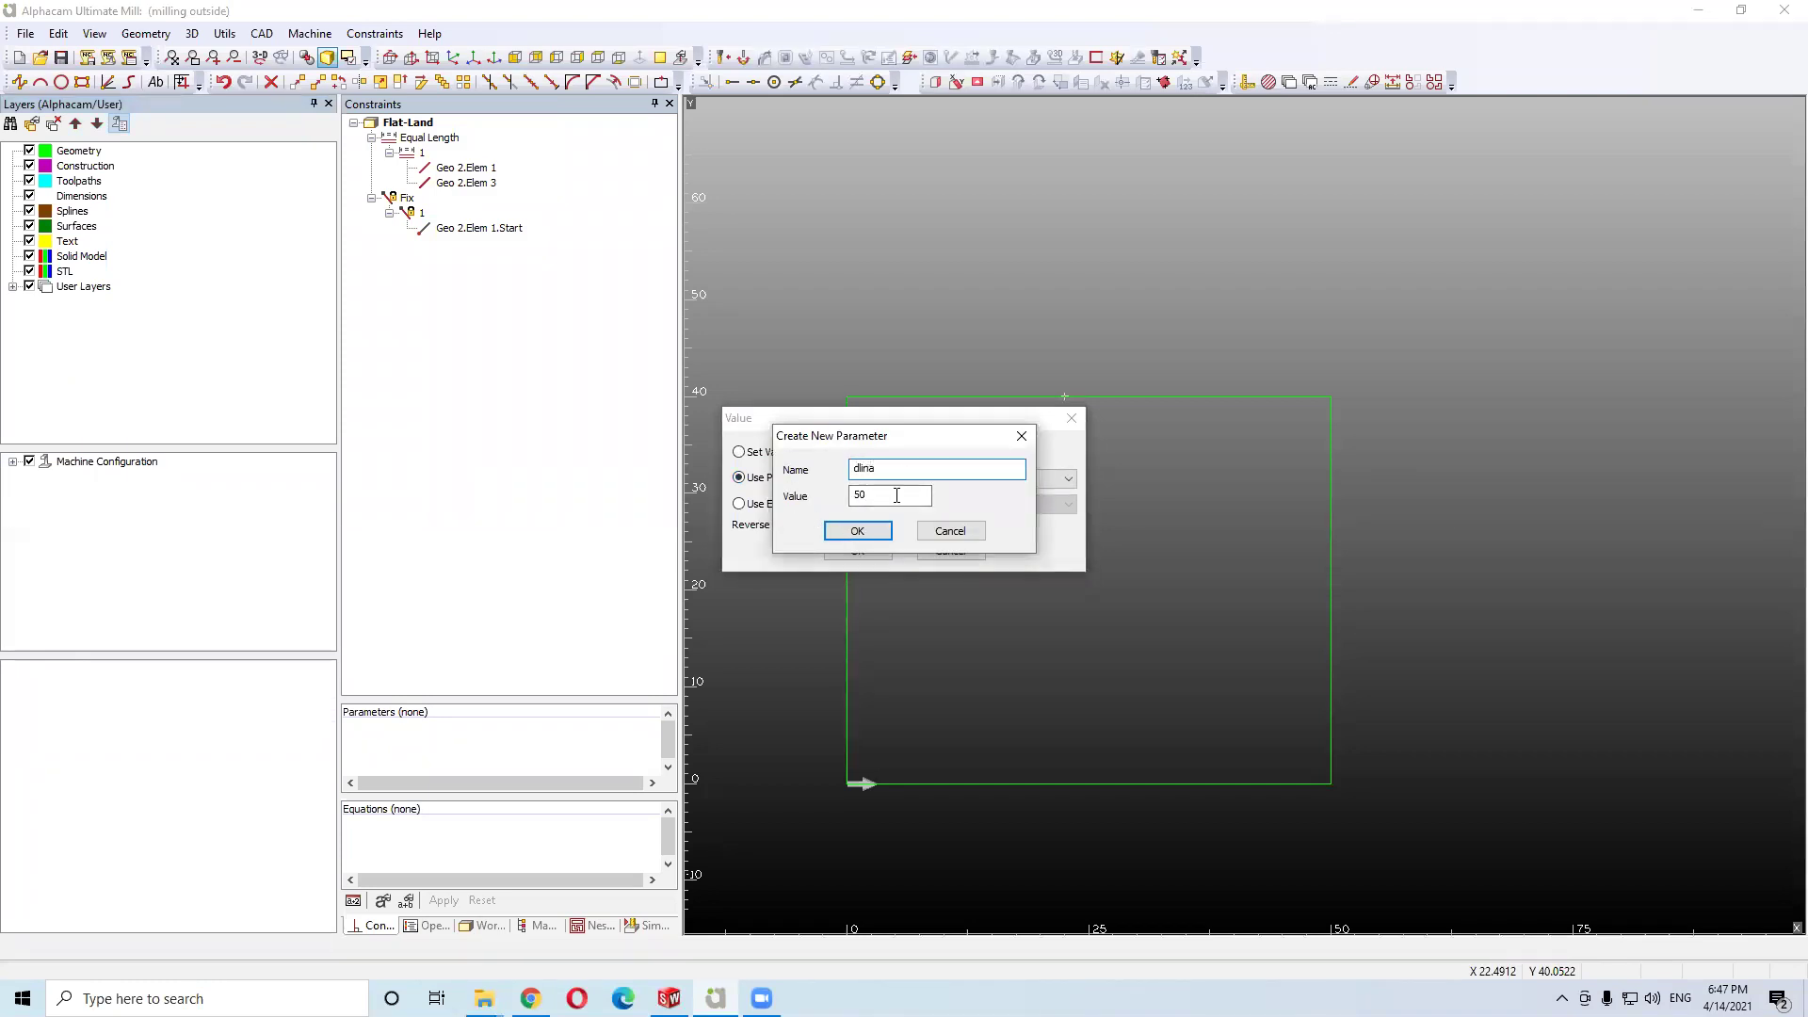
# Name the new parameter dlina and set its value to 100
pyautogui.press('Tab')
pyautogui.write('100')
pyautogui.press('Return')
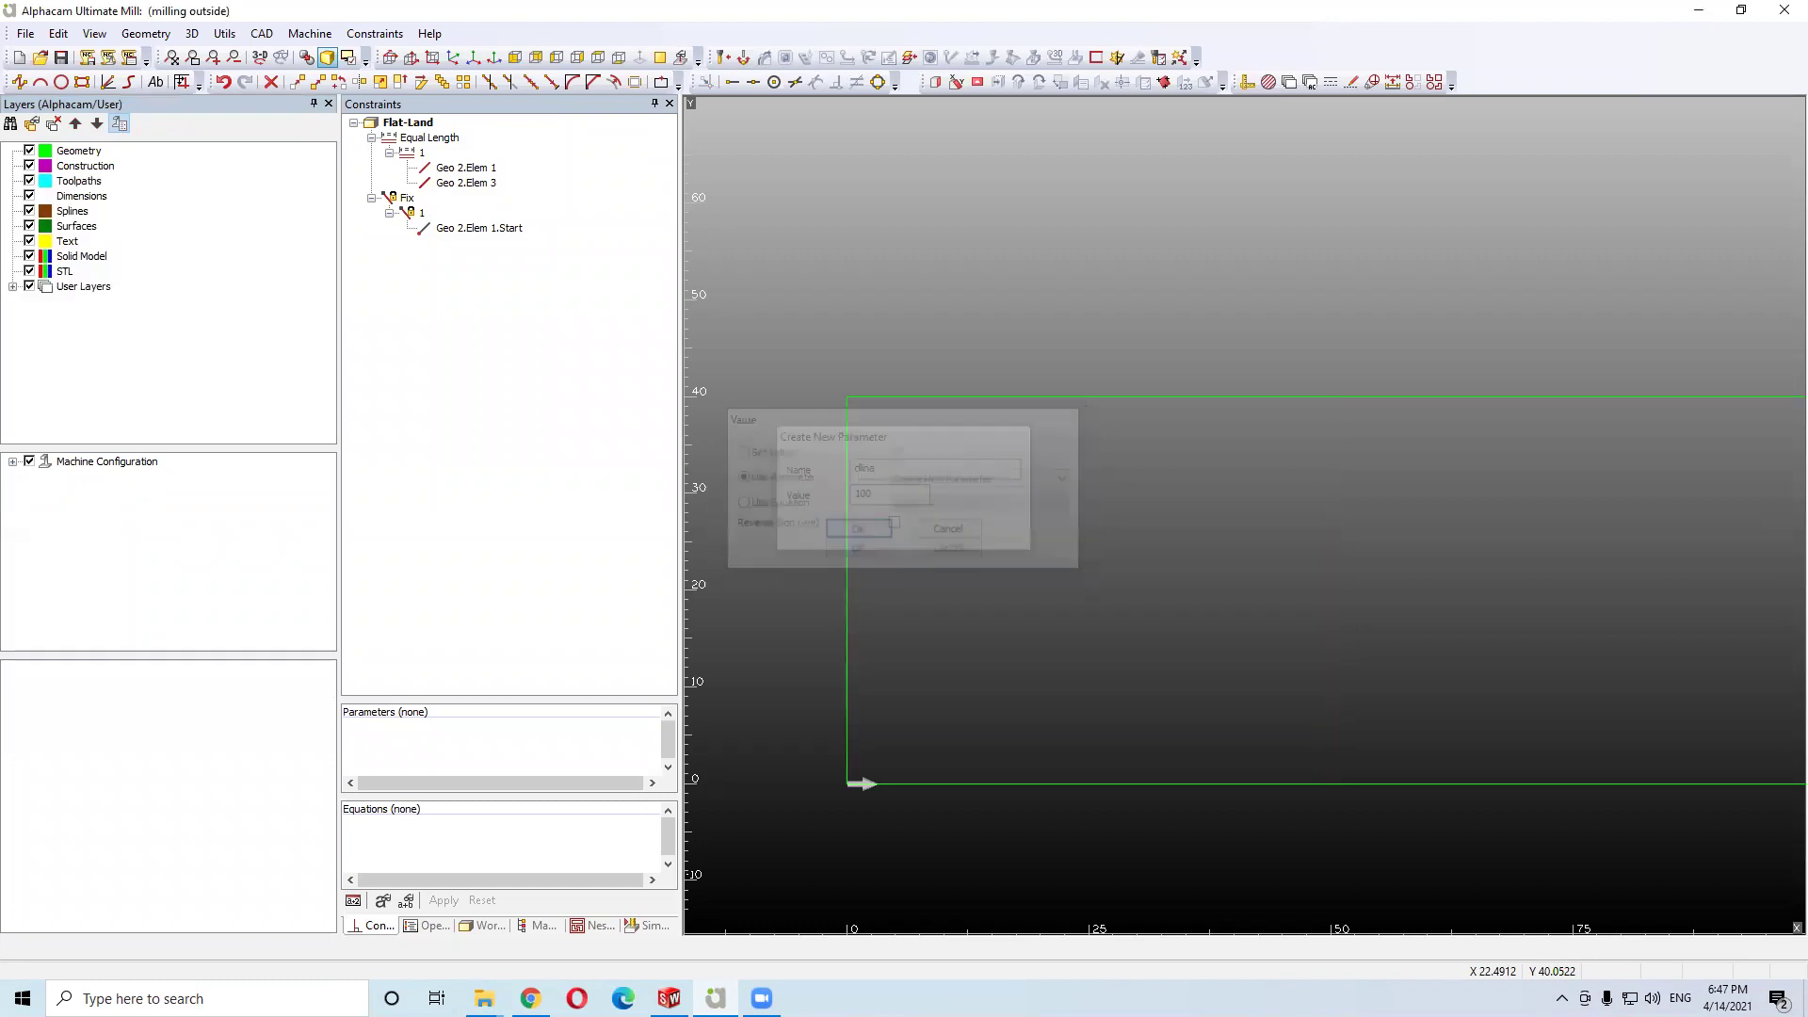
pyautogui.scroll(-5, 979, 482)
pyautogui.scroll(3, 944, 475)
pyautogui.scroll(-2, 859, 458)
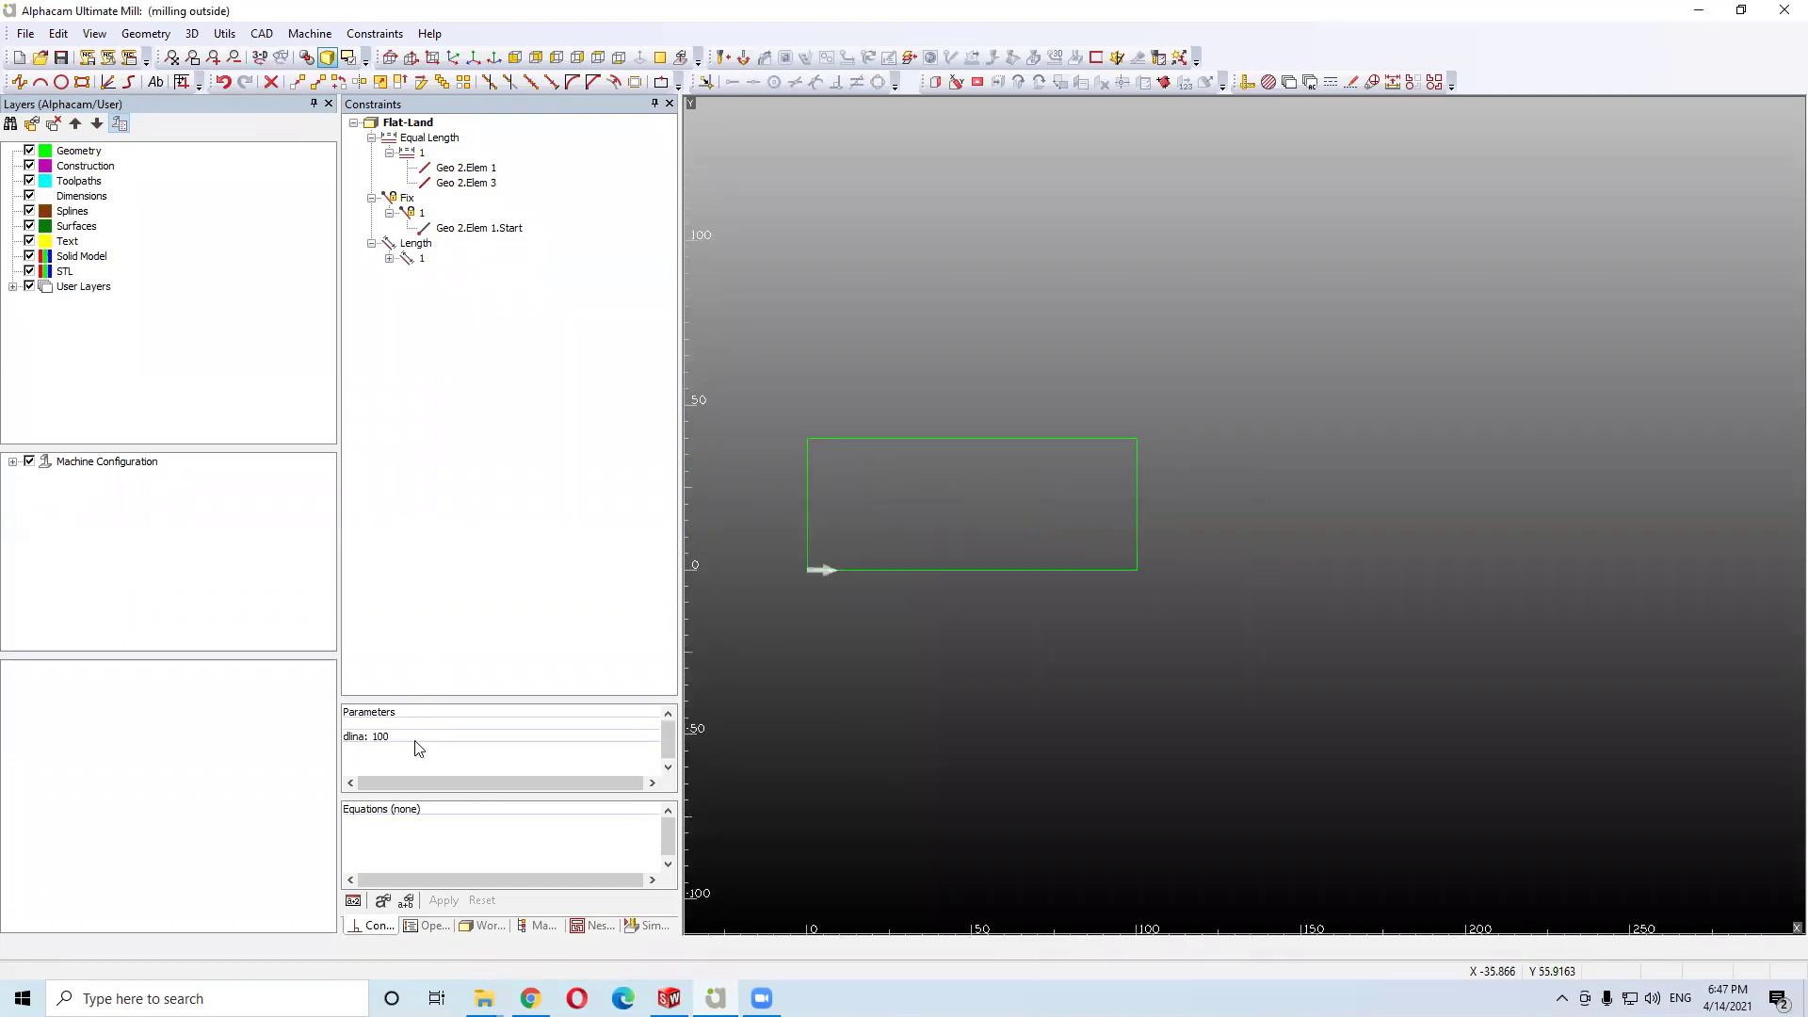
# Apply a Length constraint to the rectangle's left edge, driven by a new equation
pyautogui.click(310, 33)
pyautogui.moveTo(271, 34)
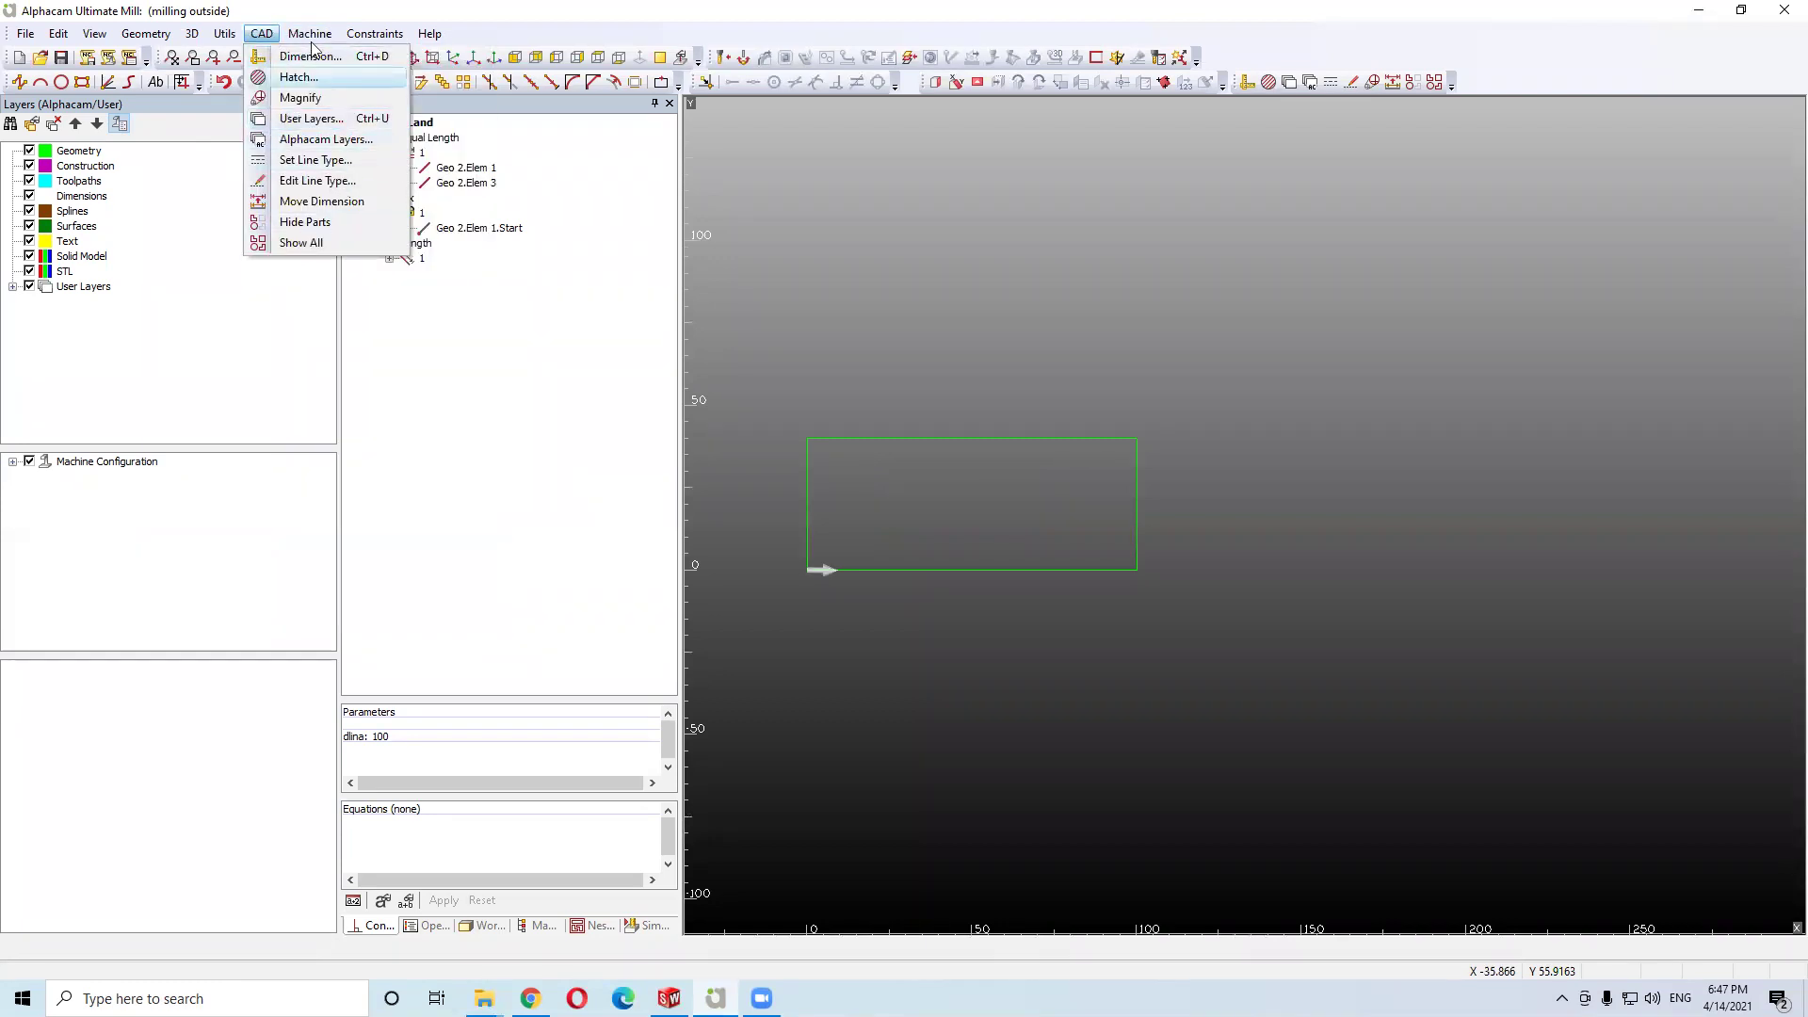
pyautogui.moveTo(375, 33)
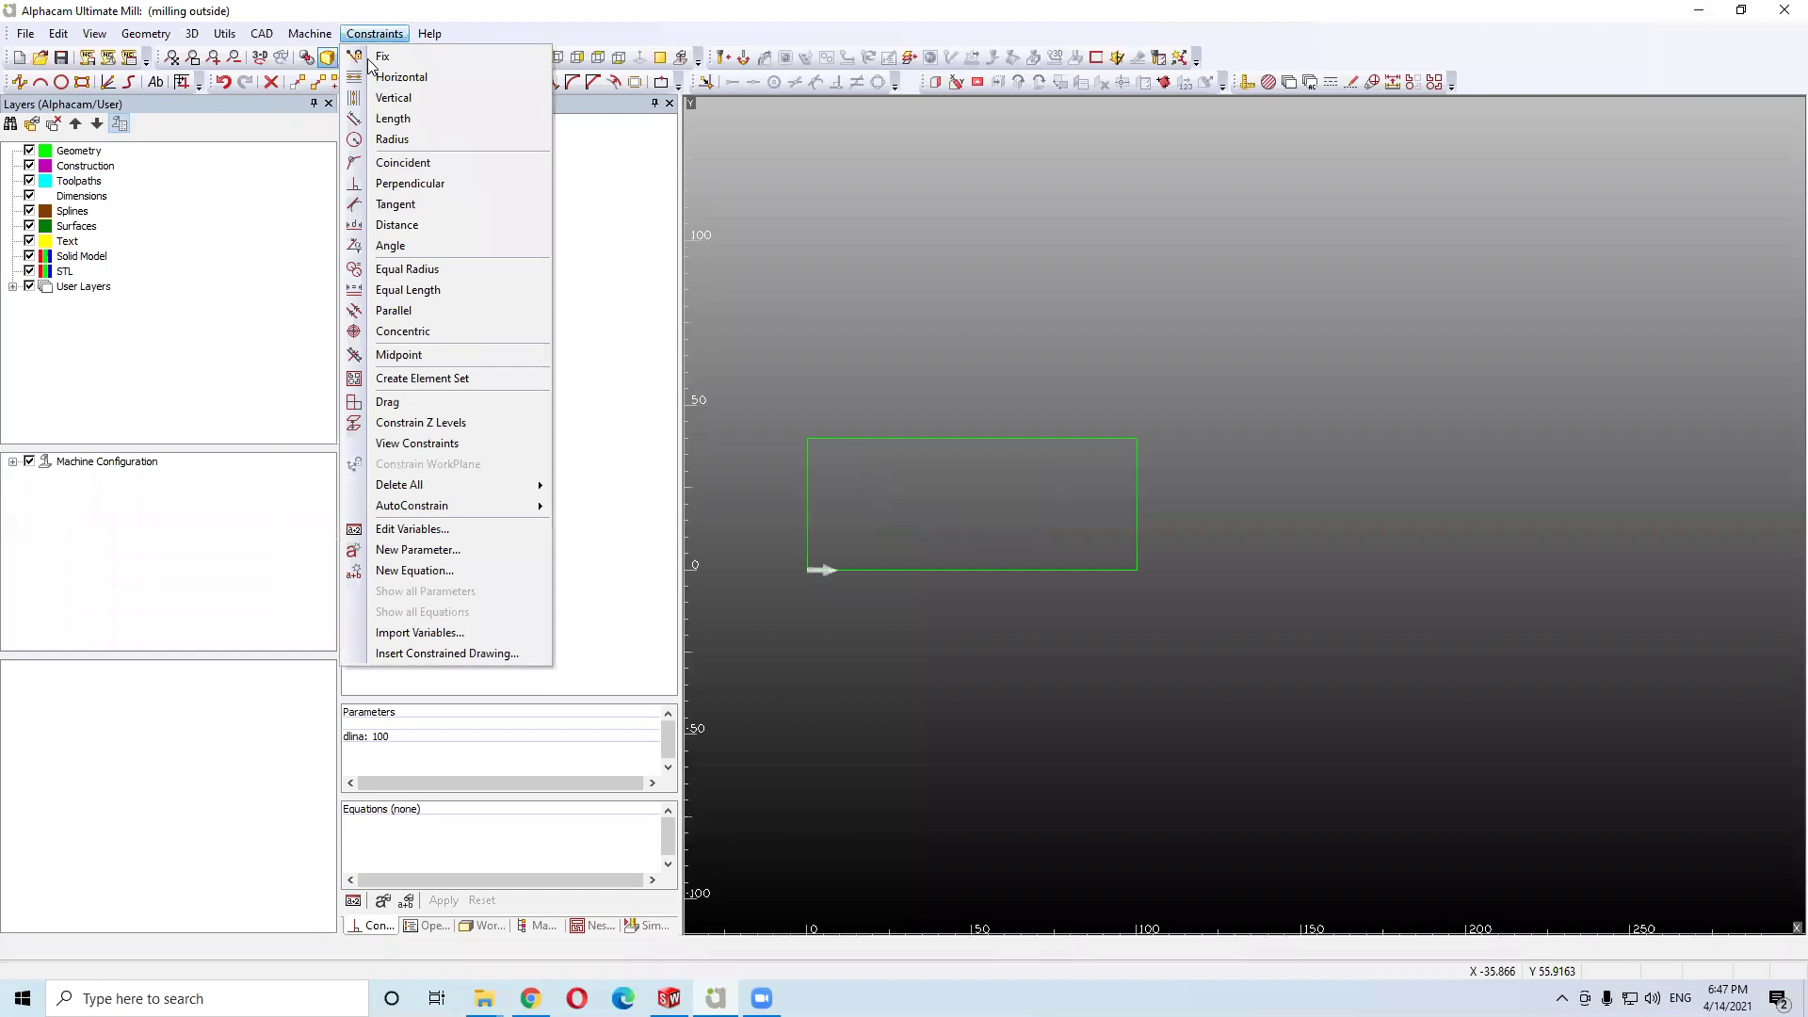
pyautogui.click(411, 119)
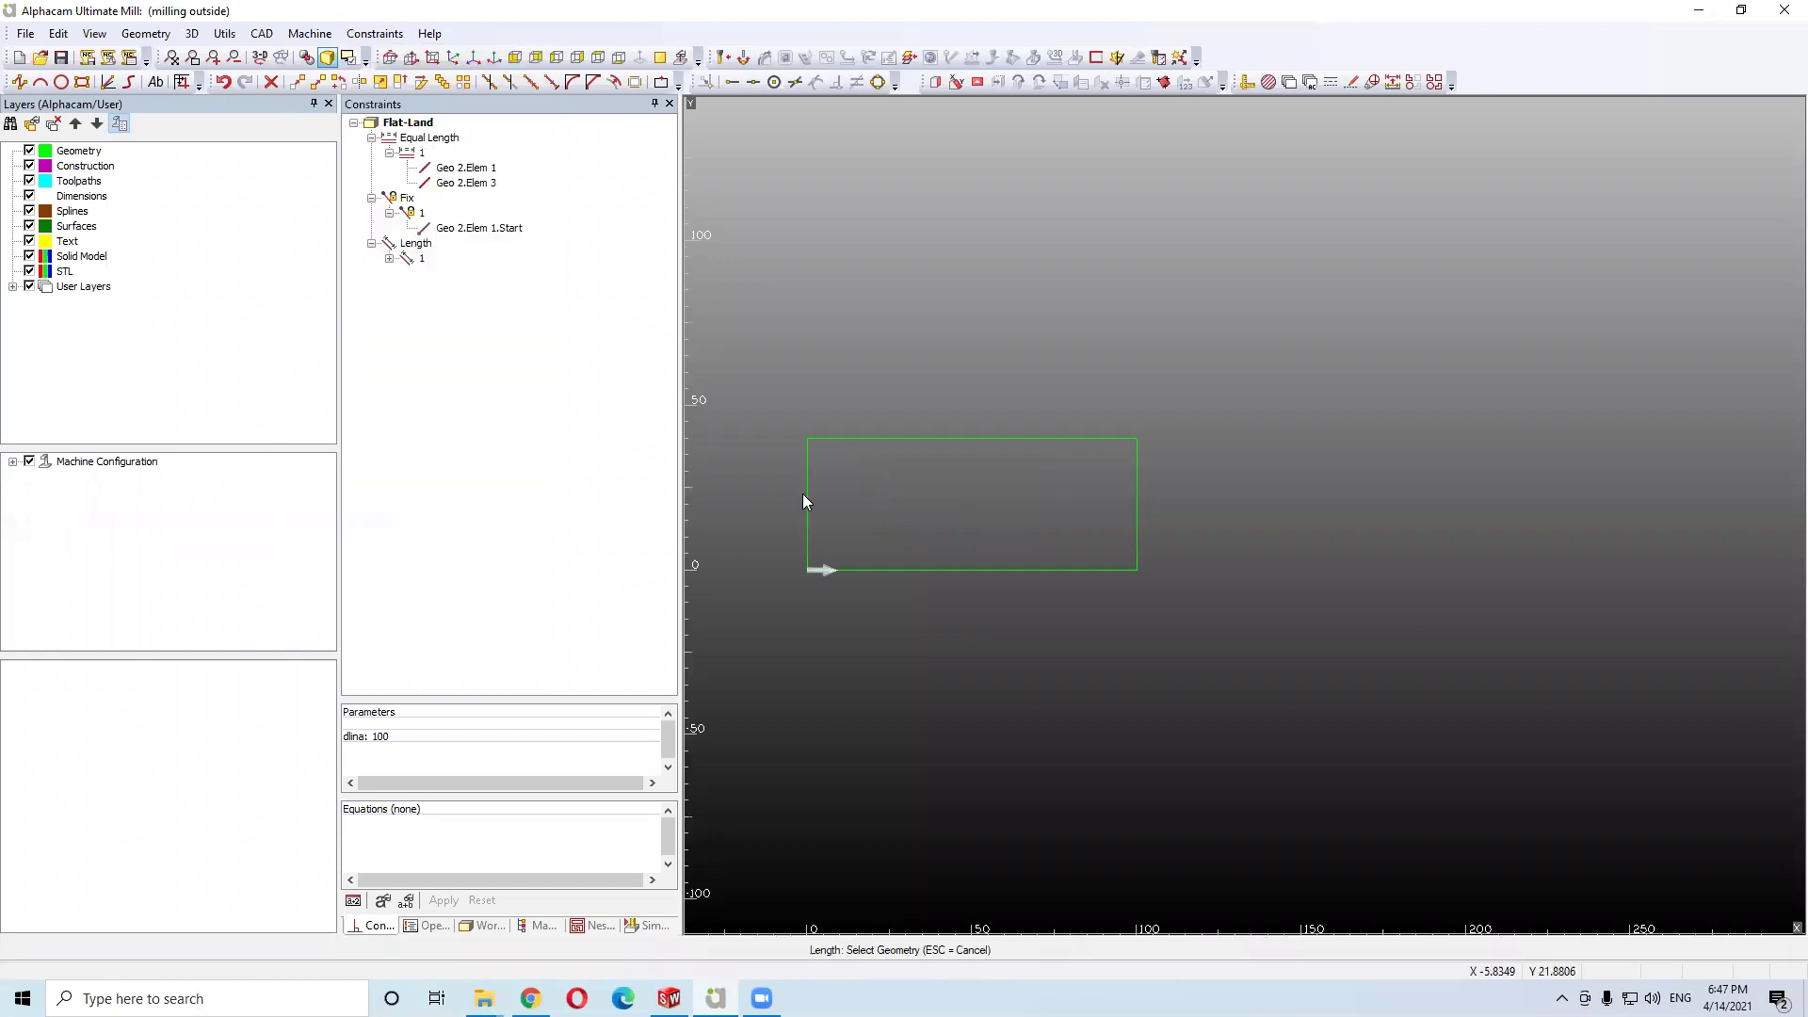
pyautogui.click(804, 494)
pyautogui.click(787, 505)
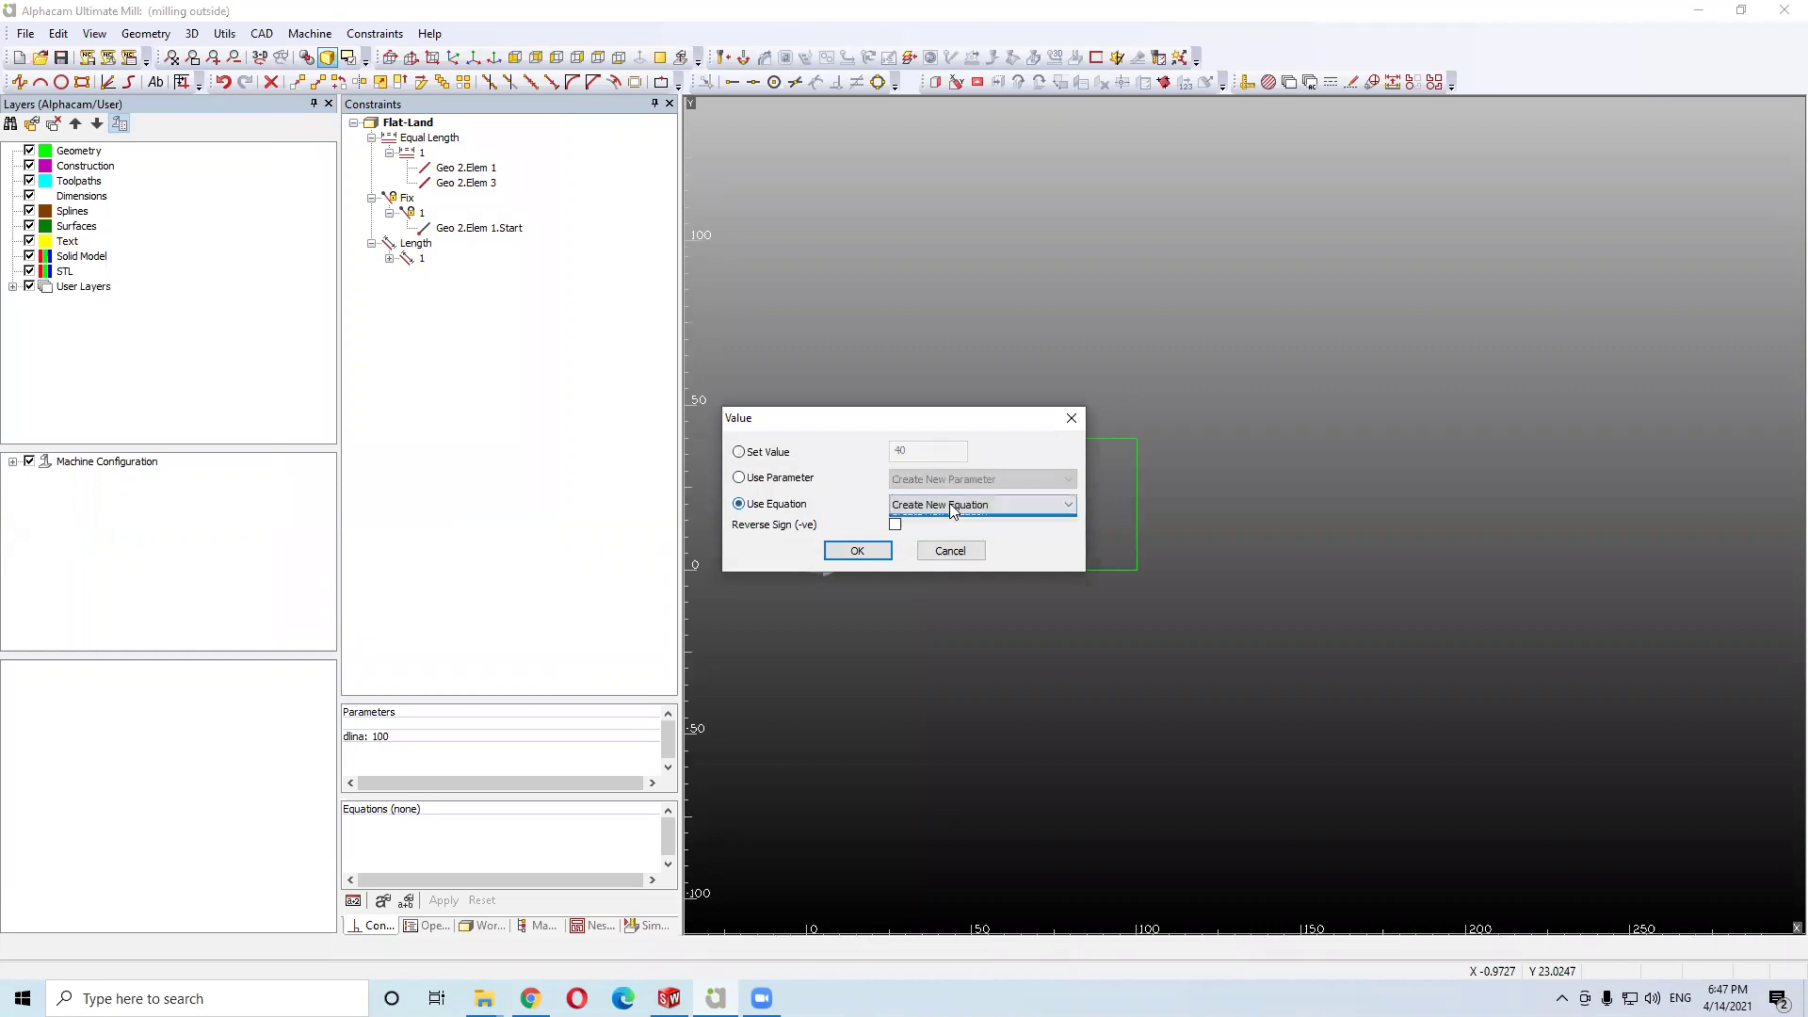
pyautogui.click(856, 551)
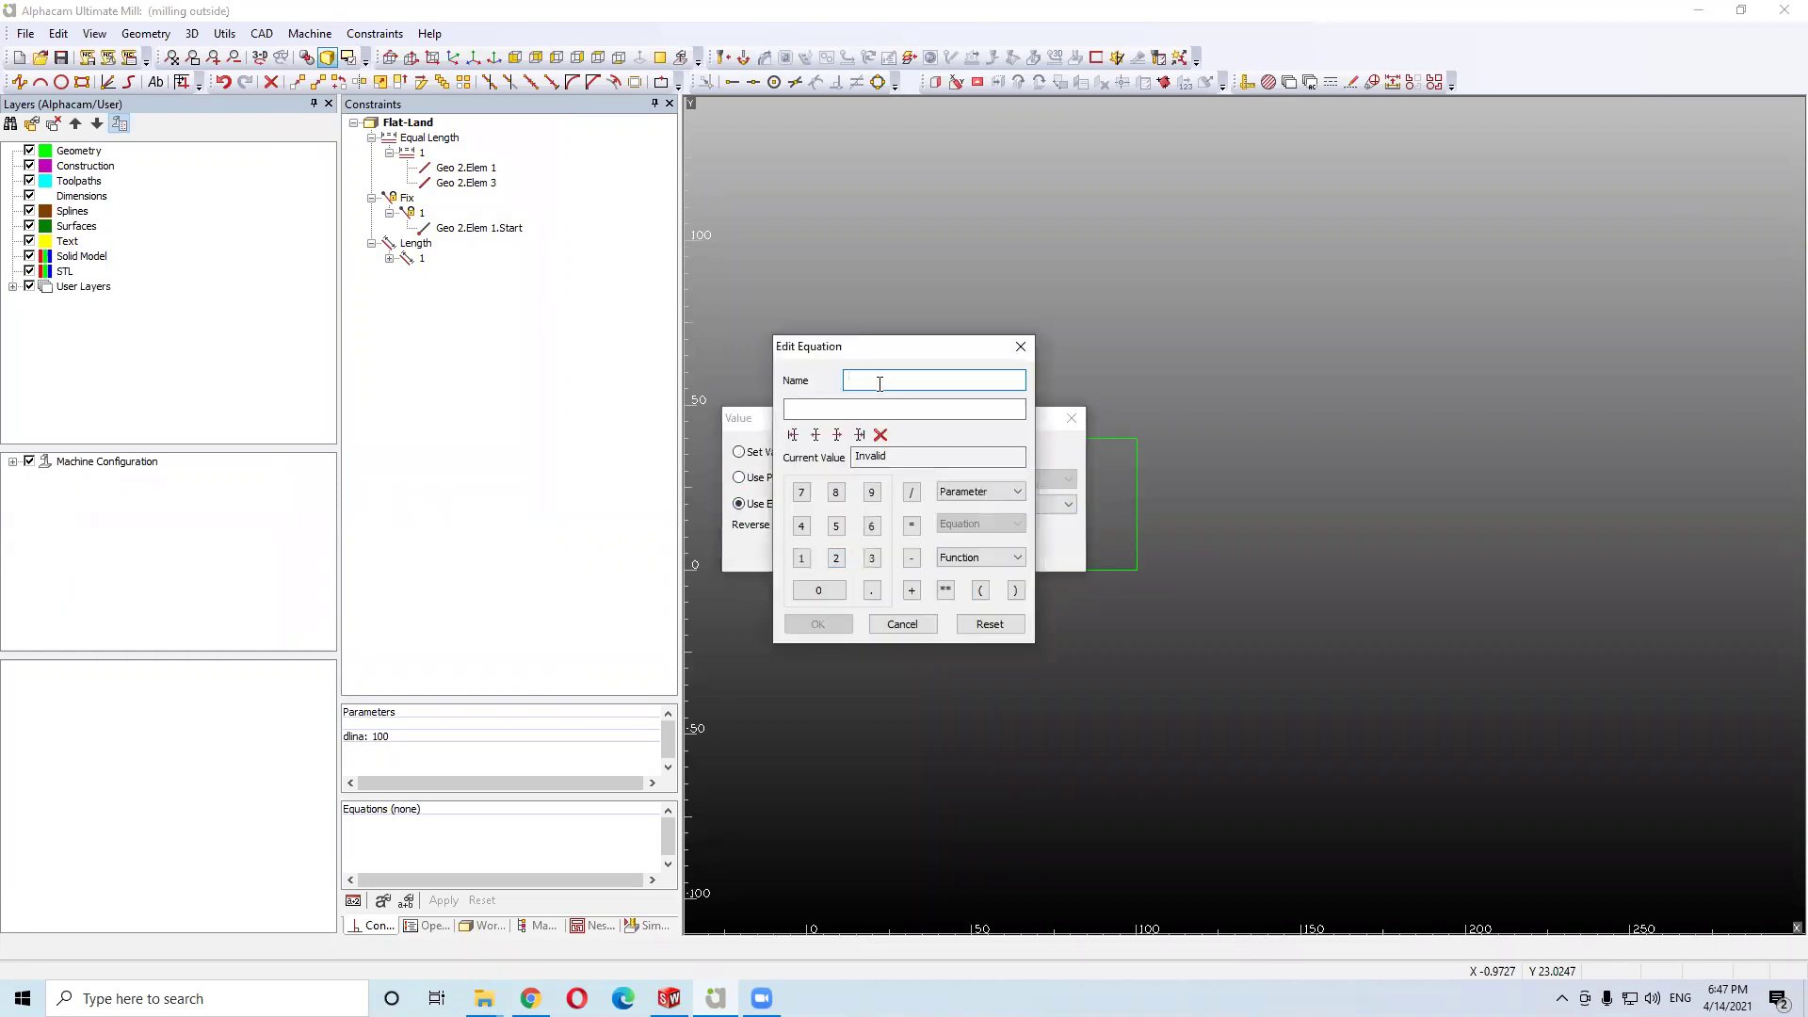
# Name the equation shirina and define it as the dlina parameter plus 20
pyautogui.press('Tab')
pyautogui.click(993, 491)
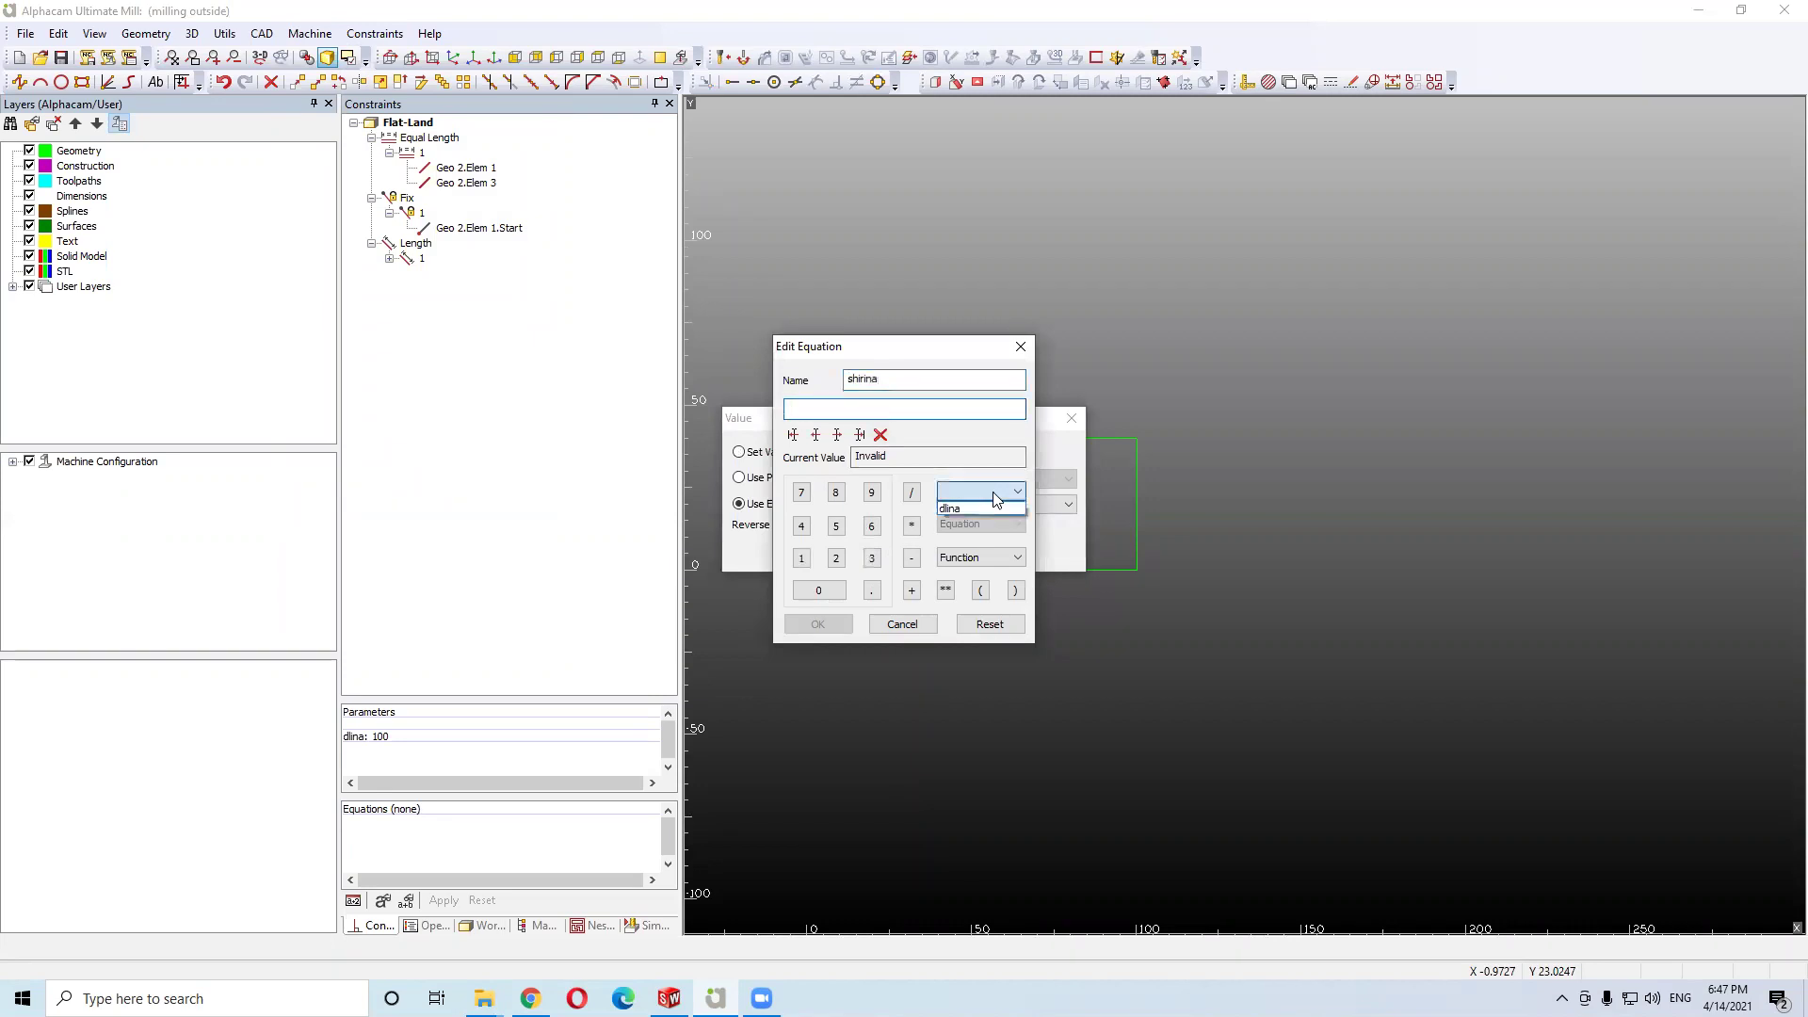
pyautogui.click(981, 511)
pyautogui.click(870, 409)
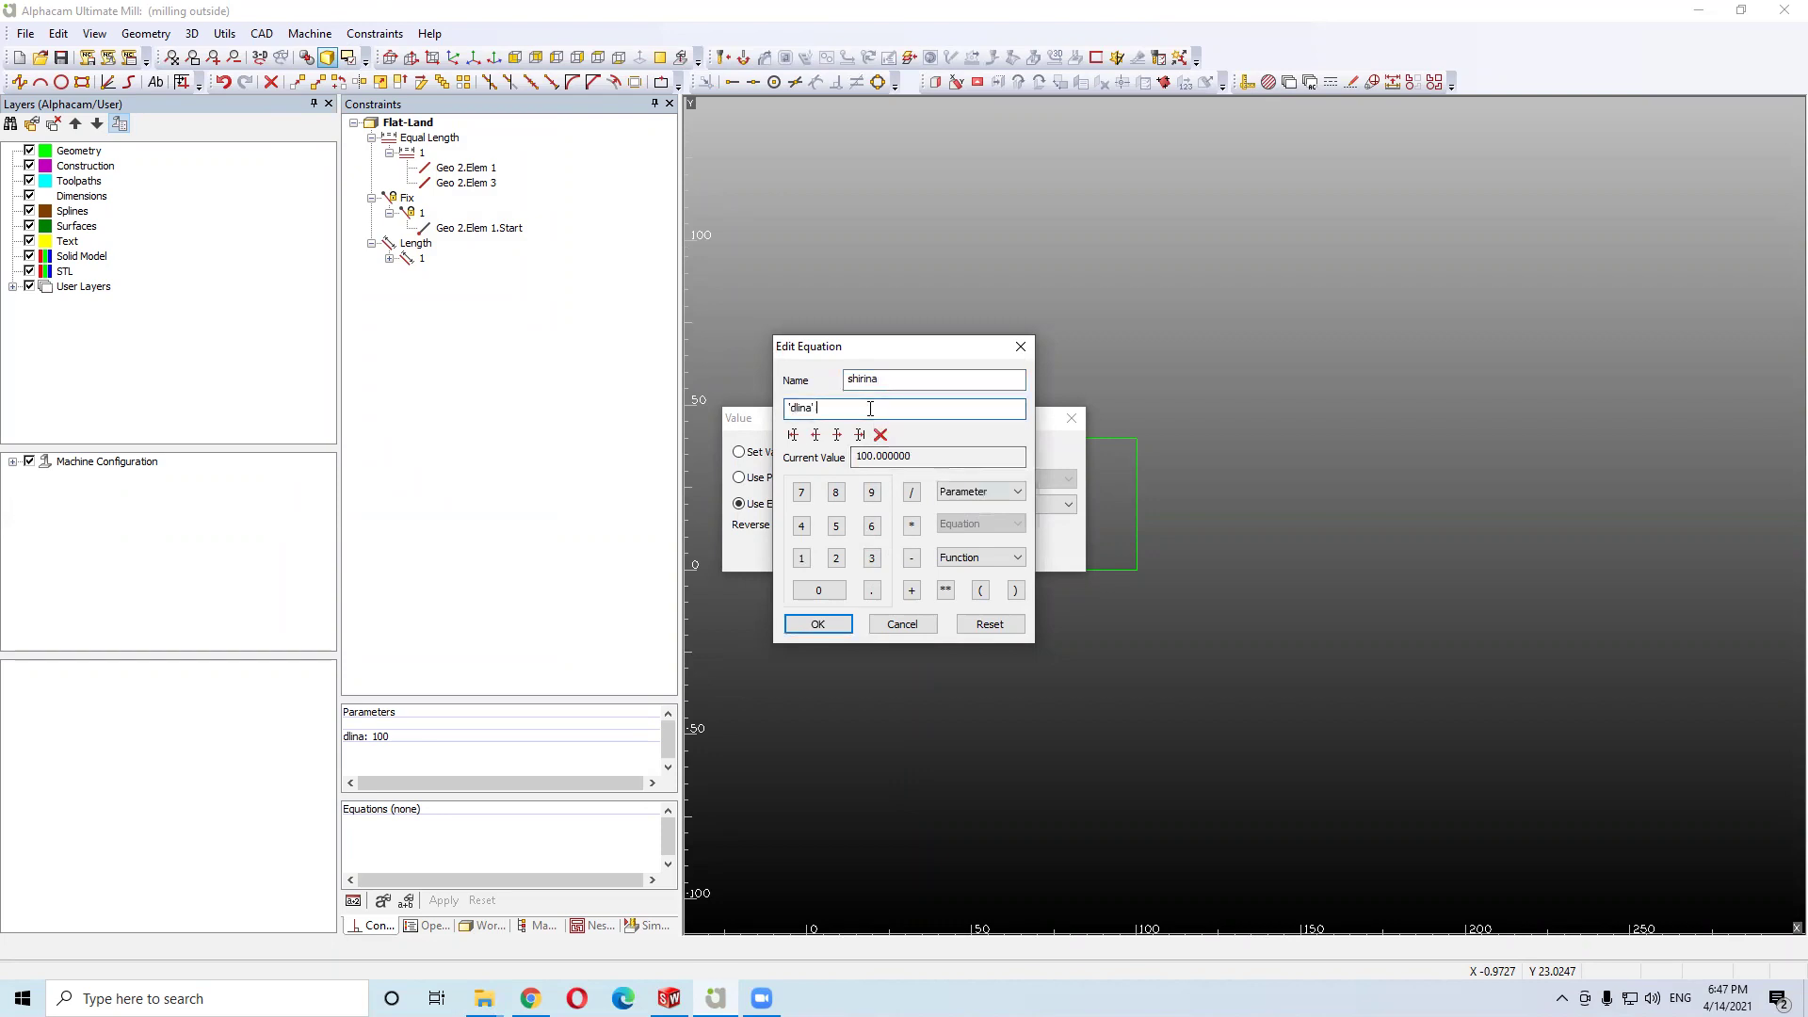
pyautogui.click(911, 591)
pyautogui.click(835, 558)
pyautogui.click(821, 591)
pyautogui.click(834, 626)
pyautogui.scroll(3, 884, 442)
pyautogui.scroll(-1, 883, 442)
# Set the dlina parameter to 50 and apply the change to the constrained rectangle
pyautogui.click(412, 735)
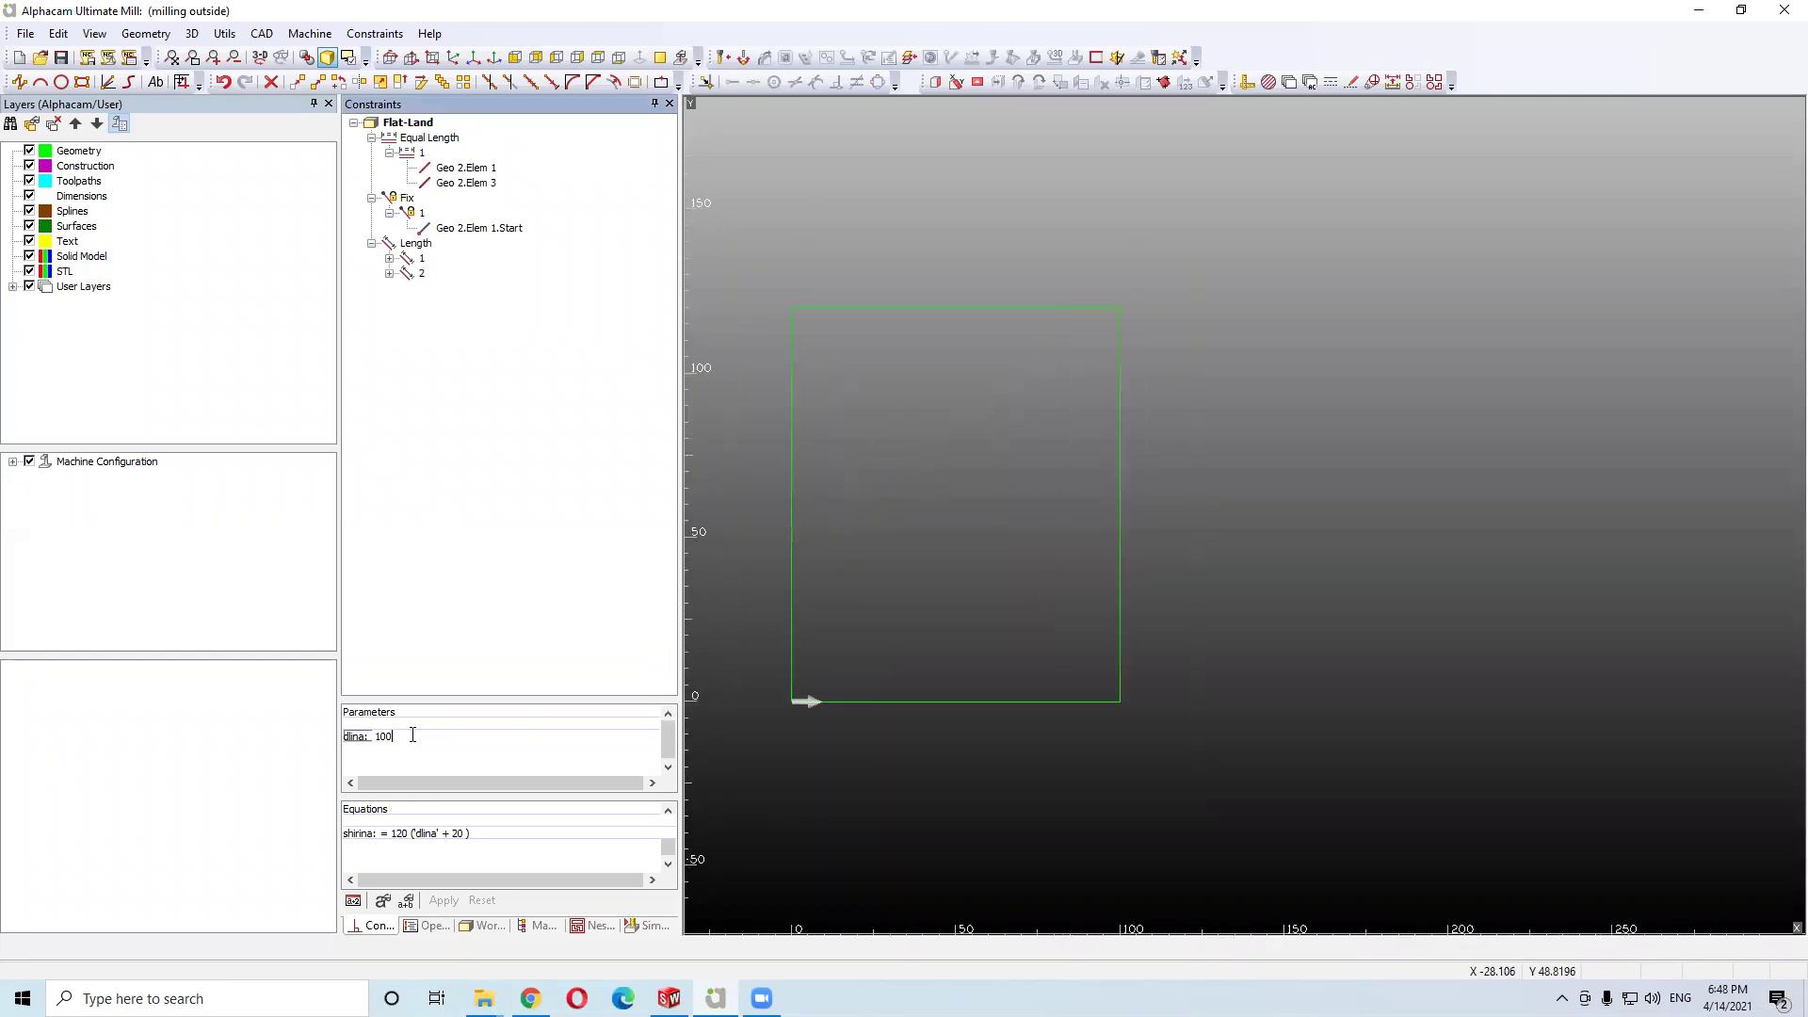
pyautogui.write('50')
pyautogui.press('Return')
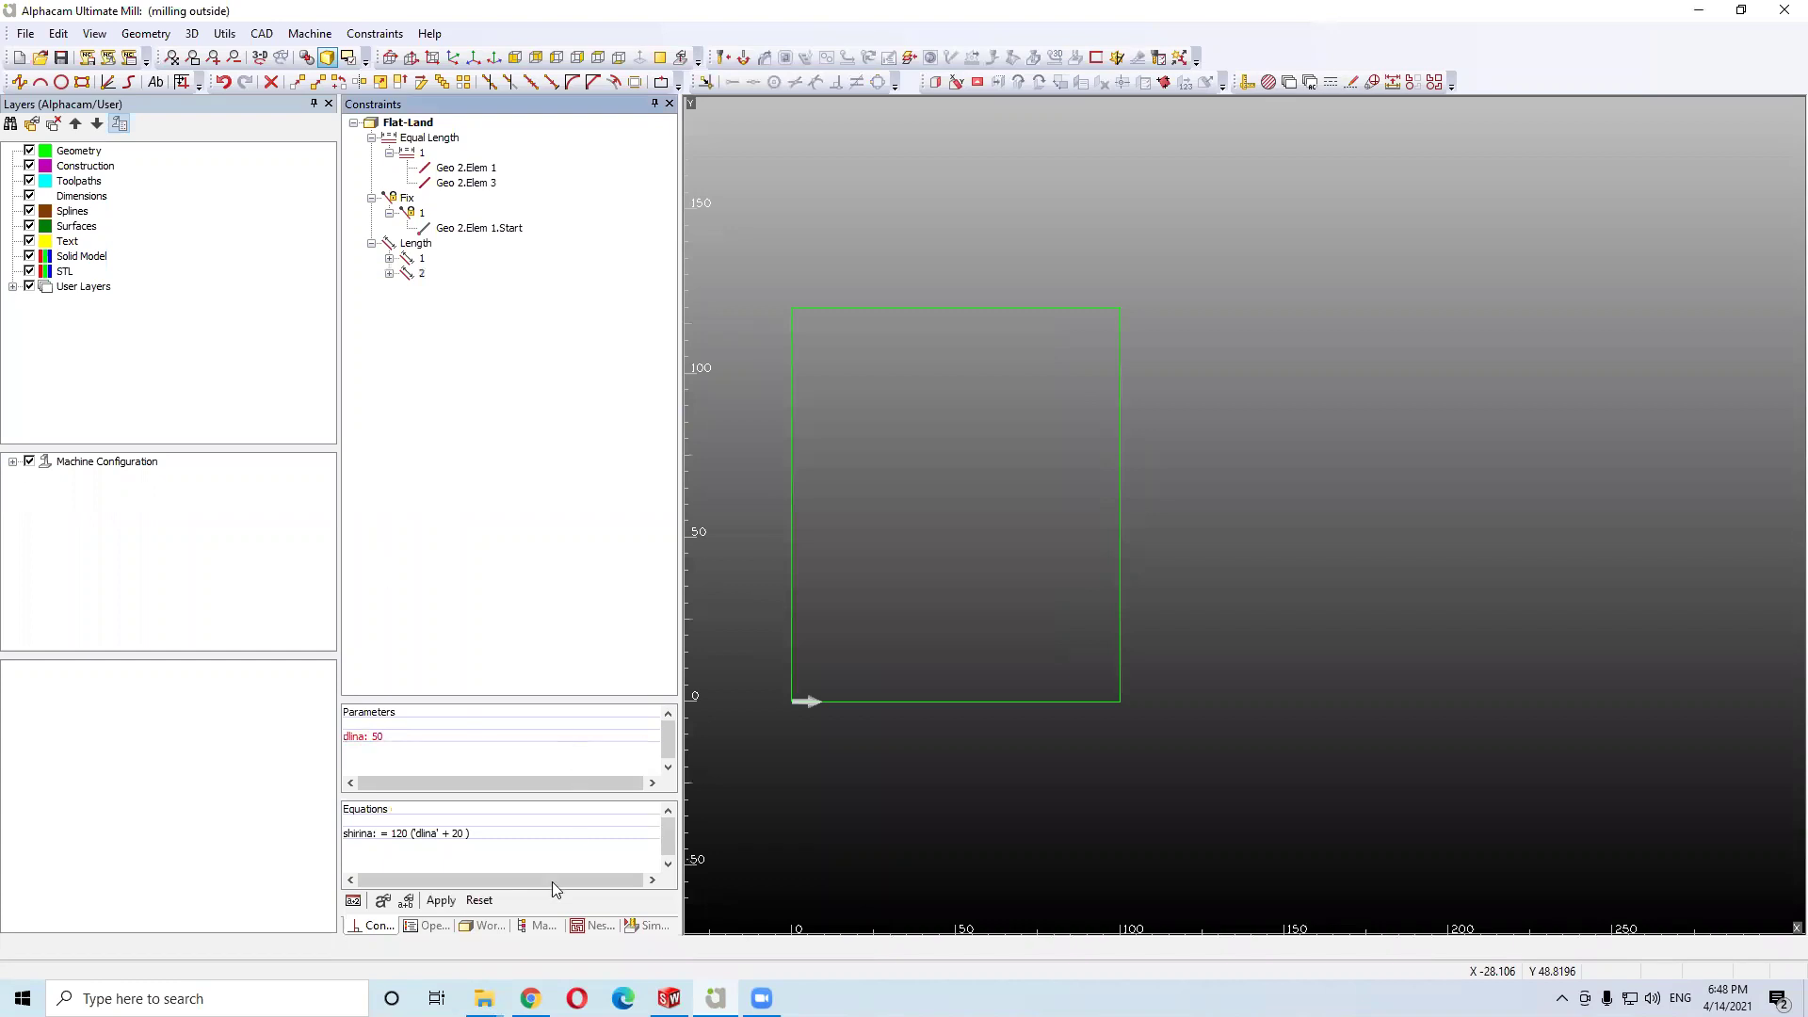
pyautogui.click(440, 901)
pyautogui.scroll(2, 795, 670)
pyautogui.scroll(-2, 888, 659)
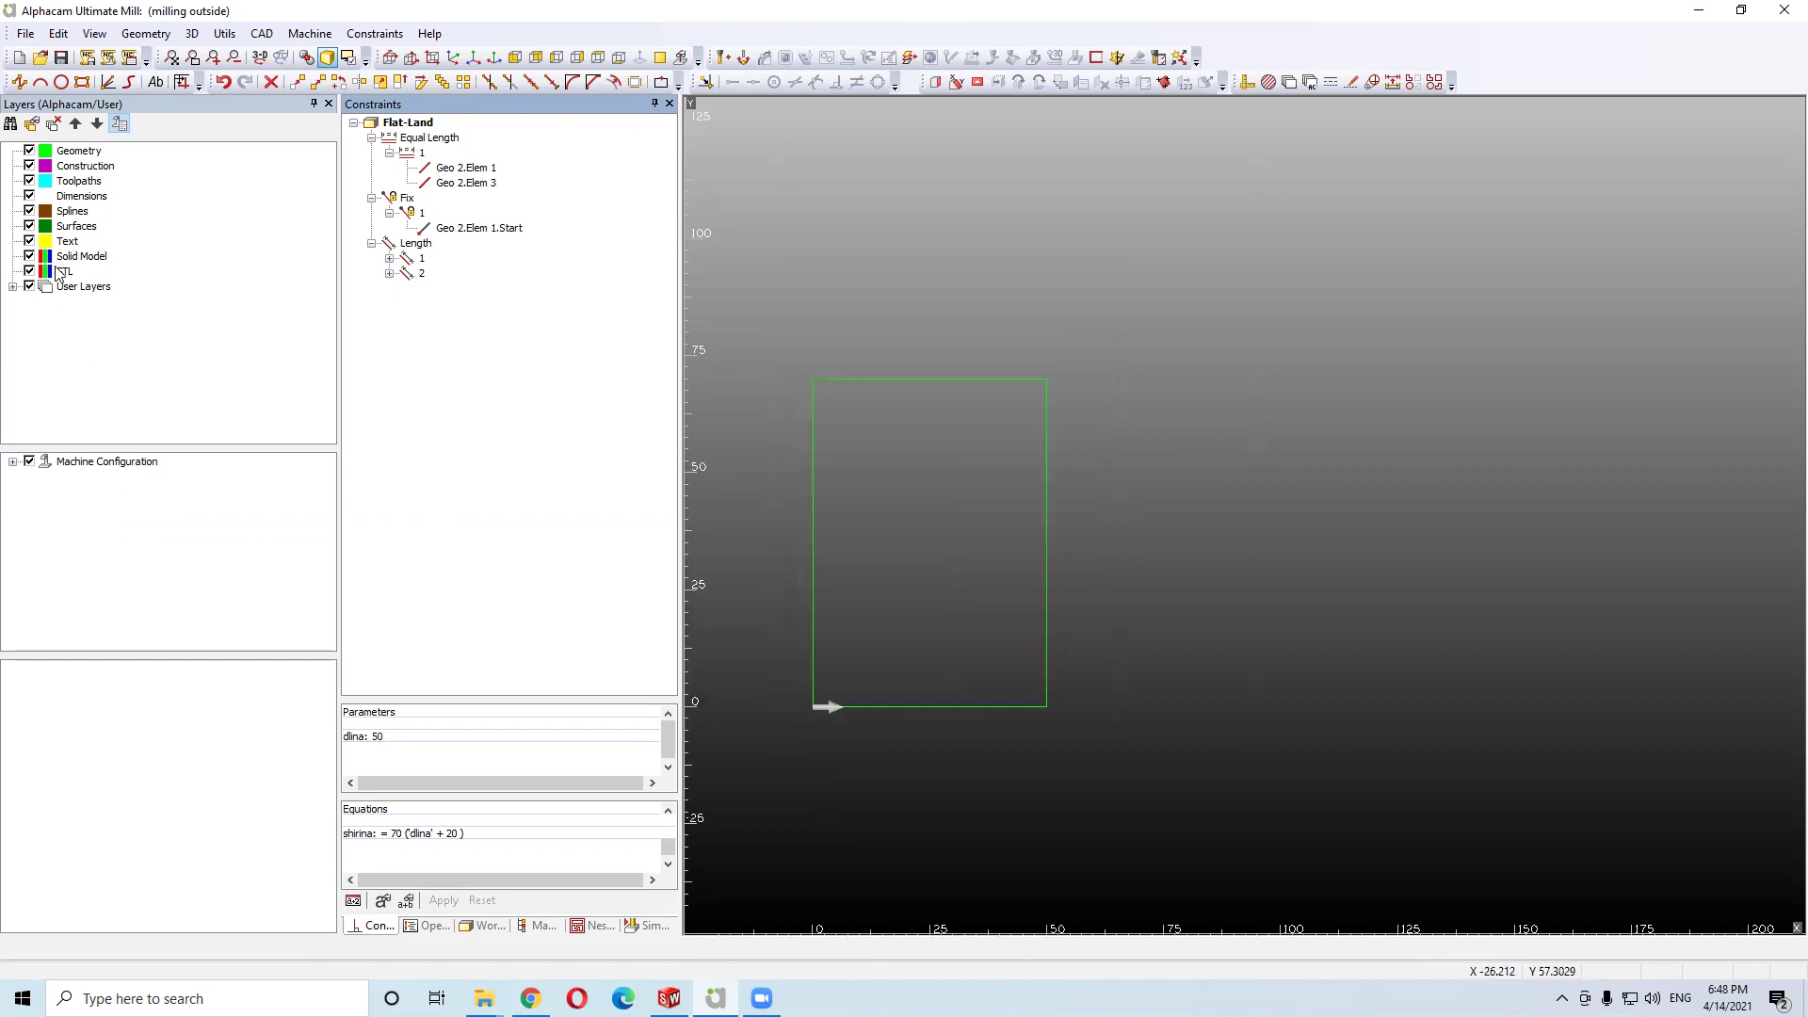
# Hide the milling outside layer in the user layer settings
pyautogui.click(310, 34)
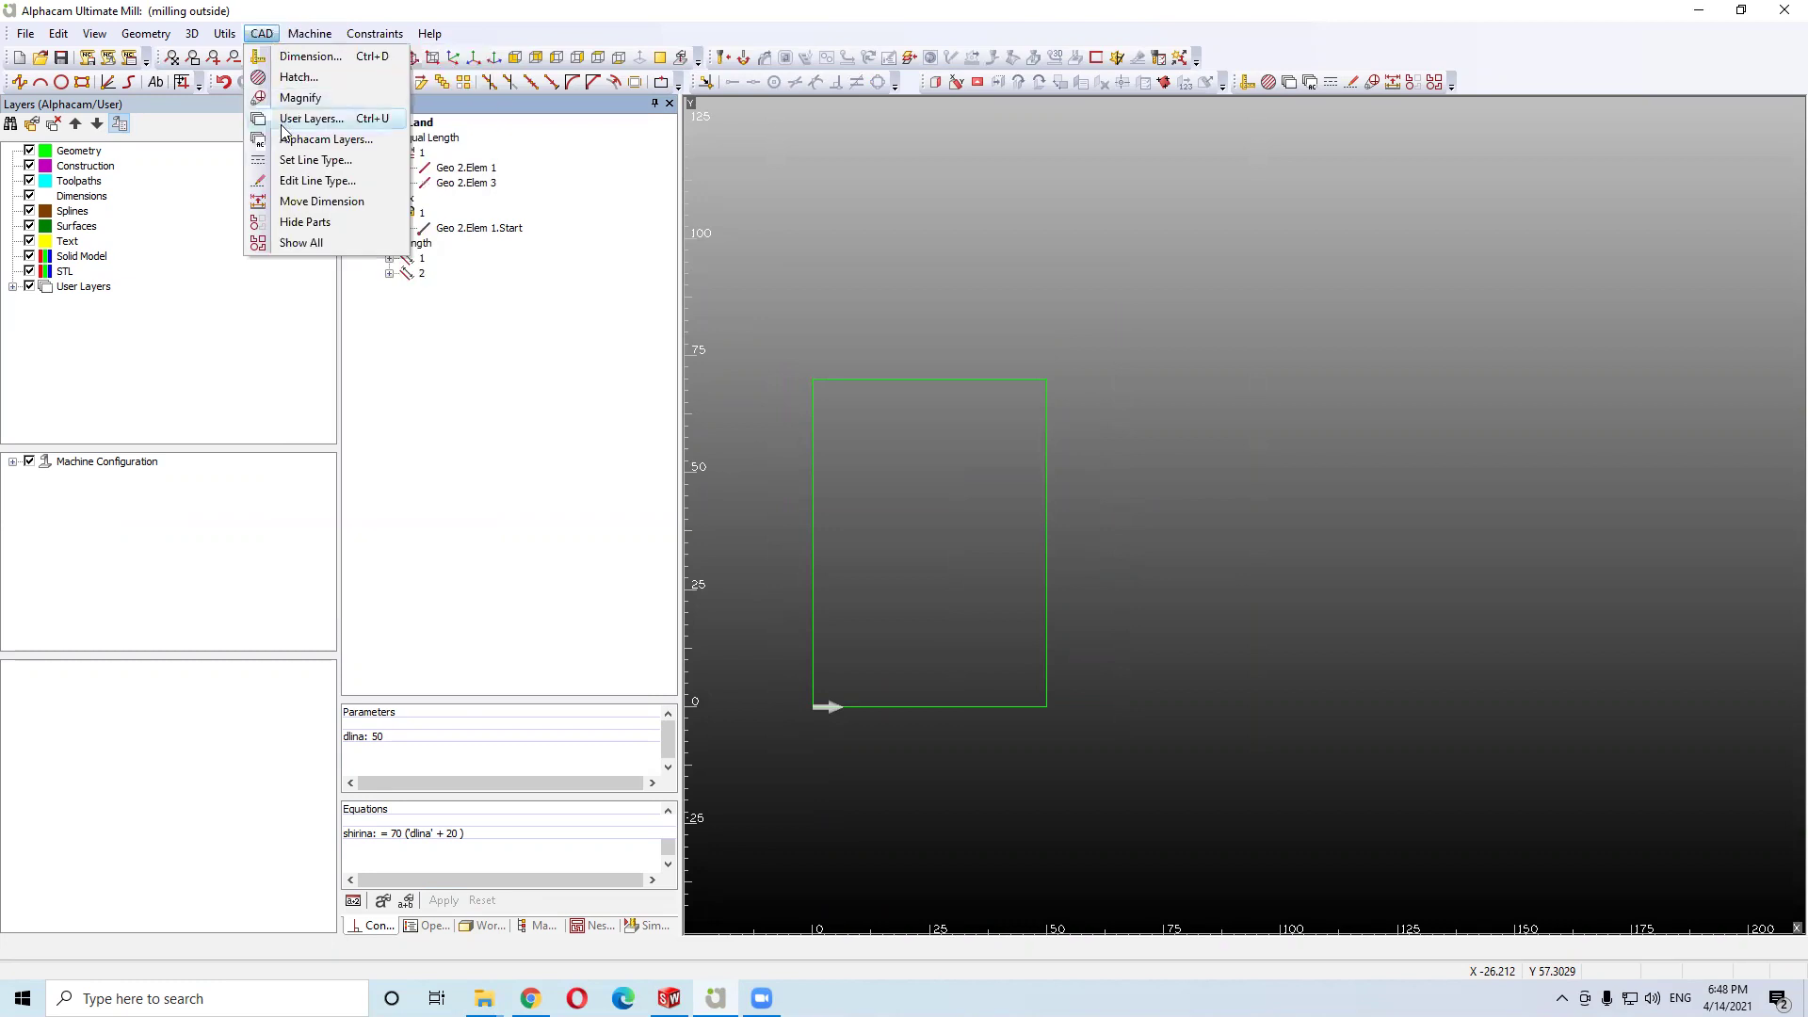
pyautogui.click(315, 120)
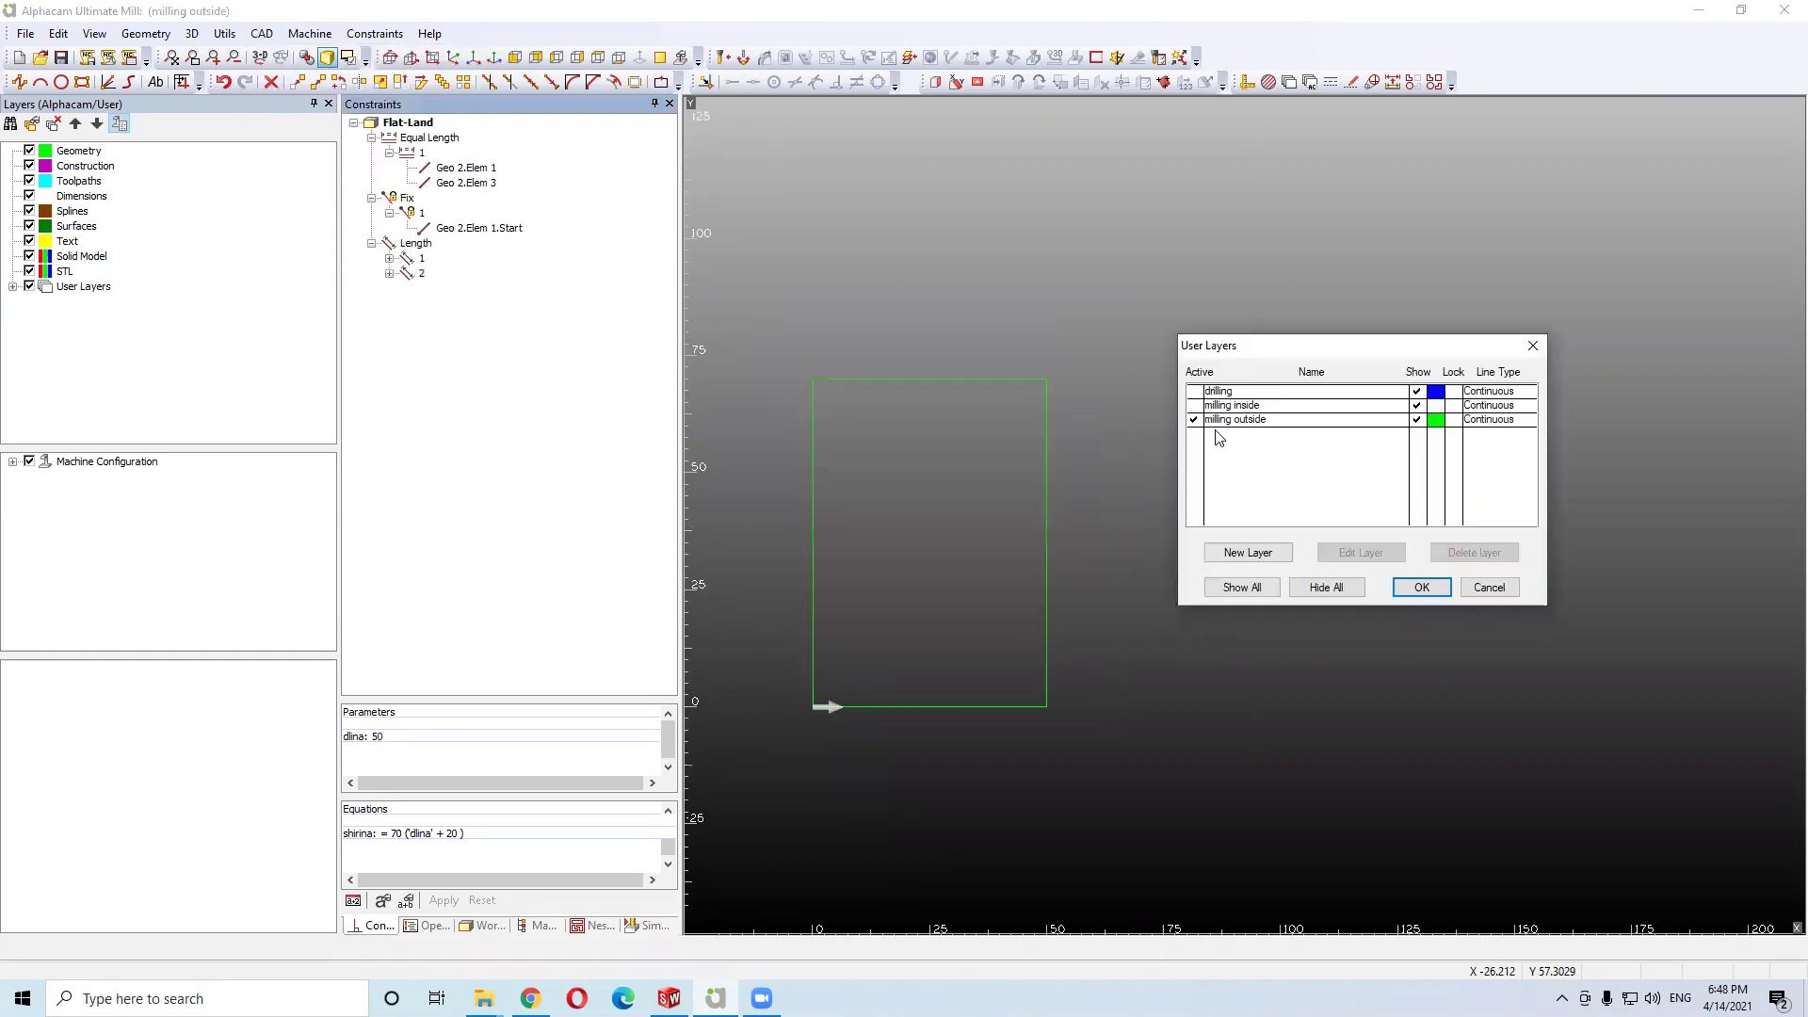
pyautogui.click(1417, 423)
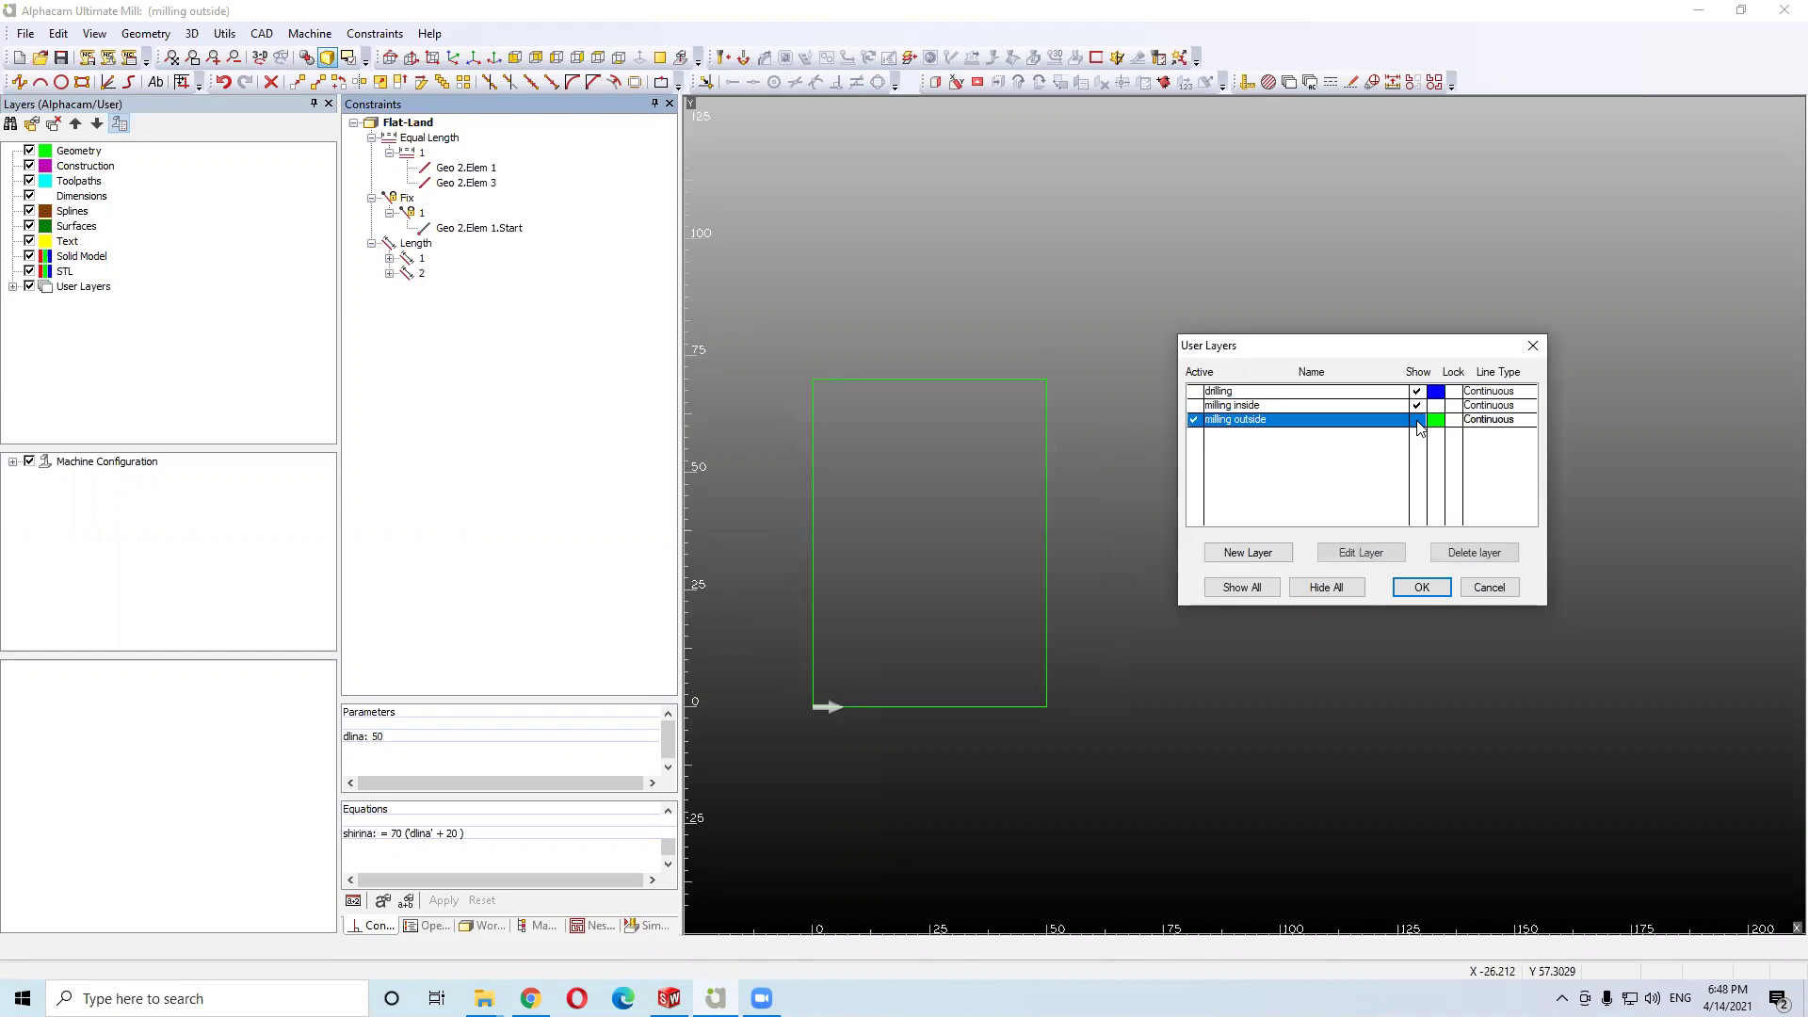
pyautogui.click(1422, 589)
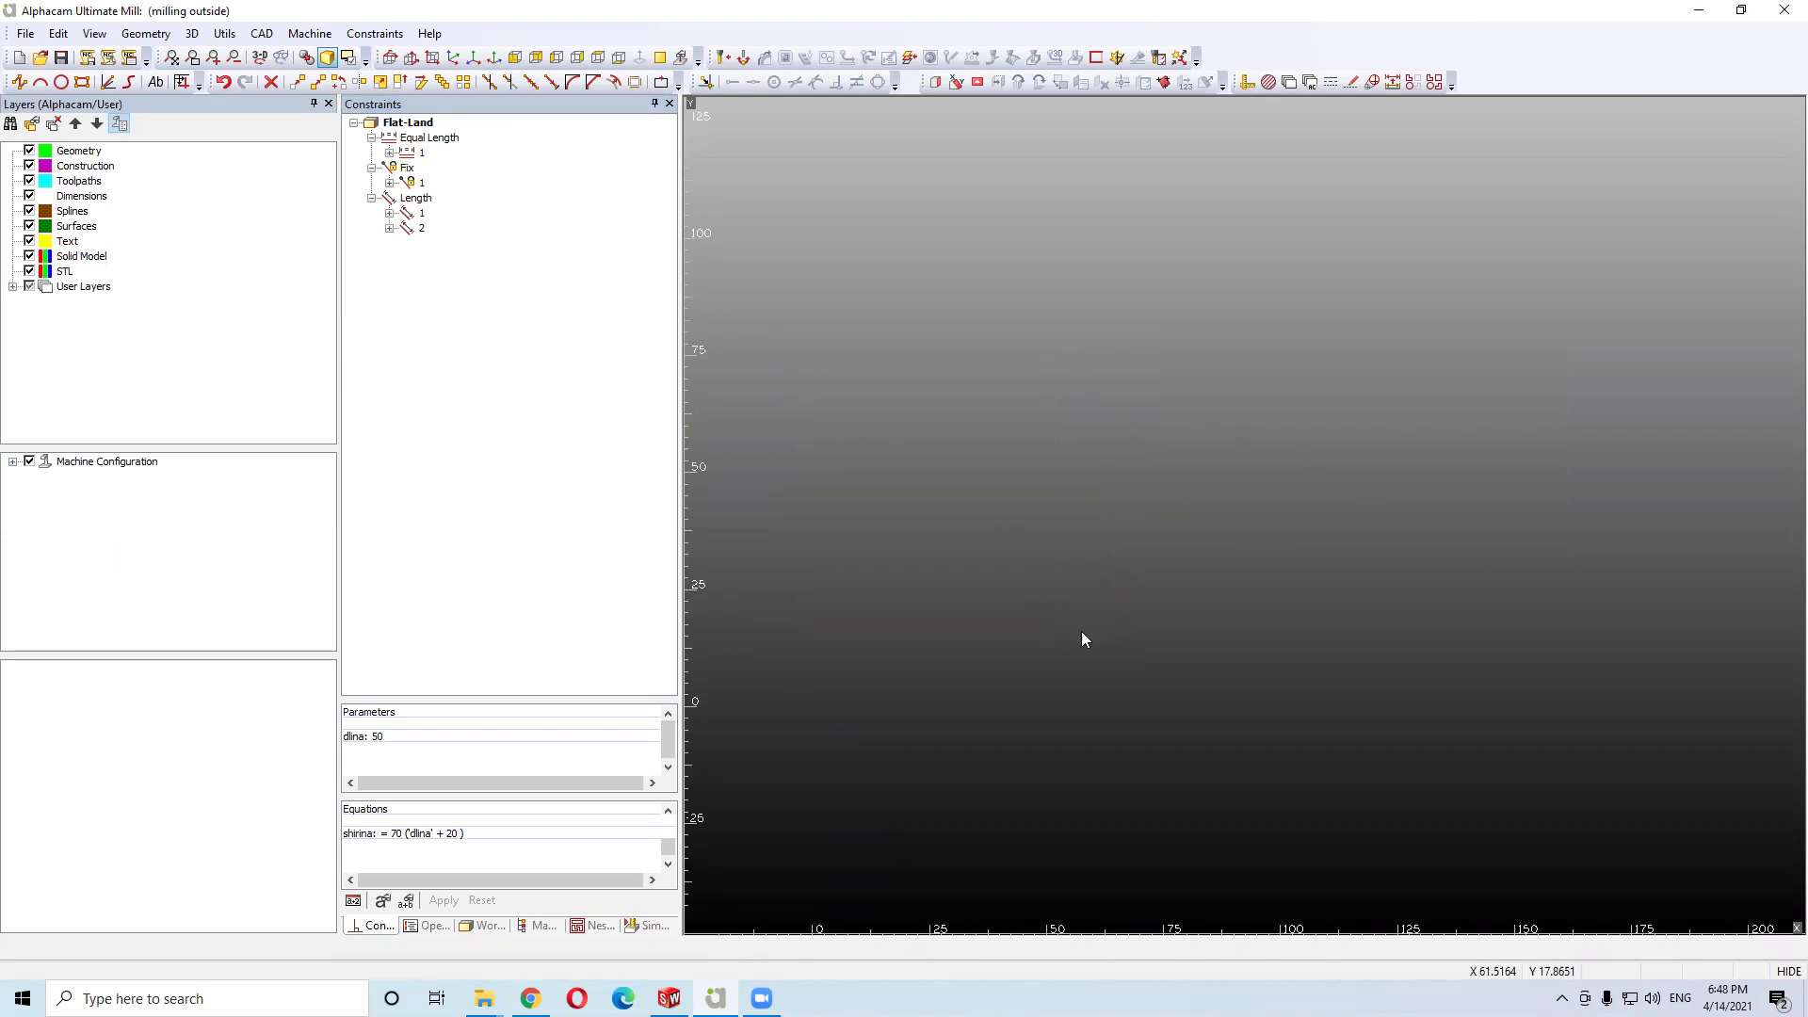
# Expand the user layers and the milling outside layer in the project manager to examine its contents and properties
pyautogui.click(12, 286)
pyautogui.click(80, 331)
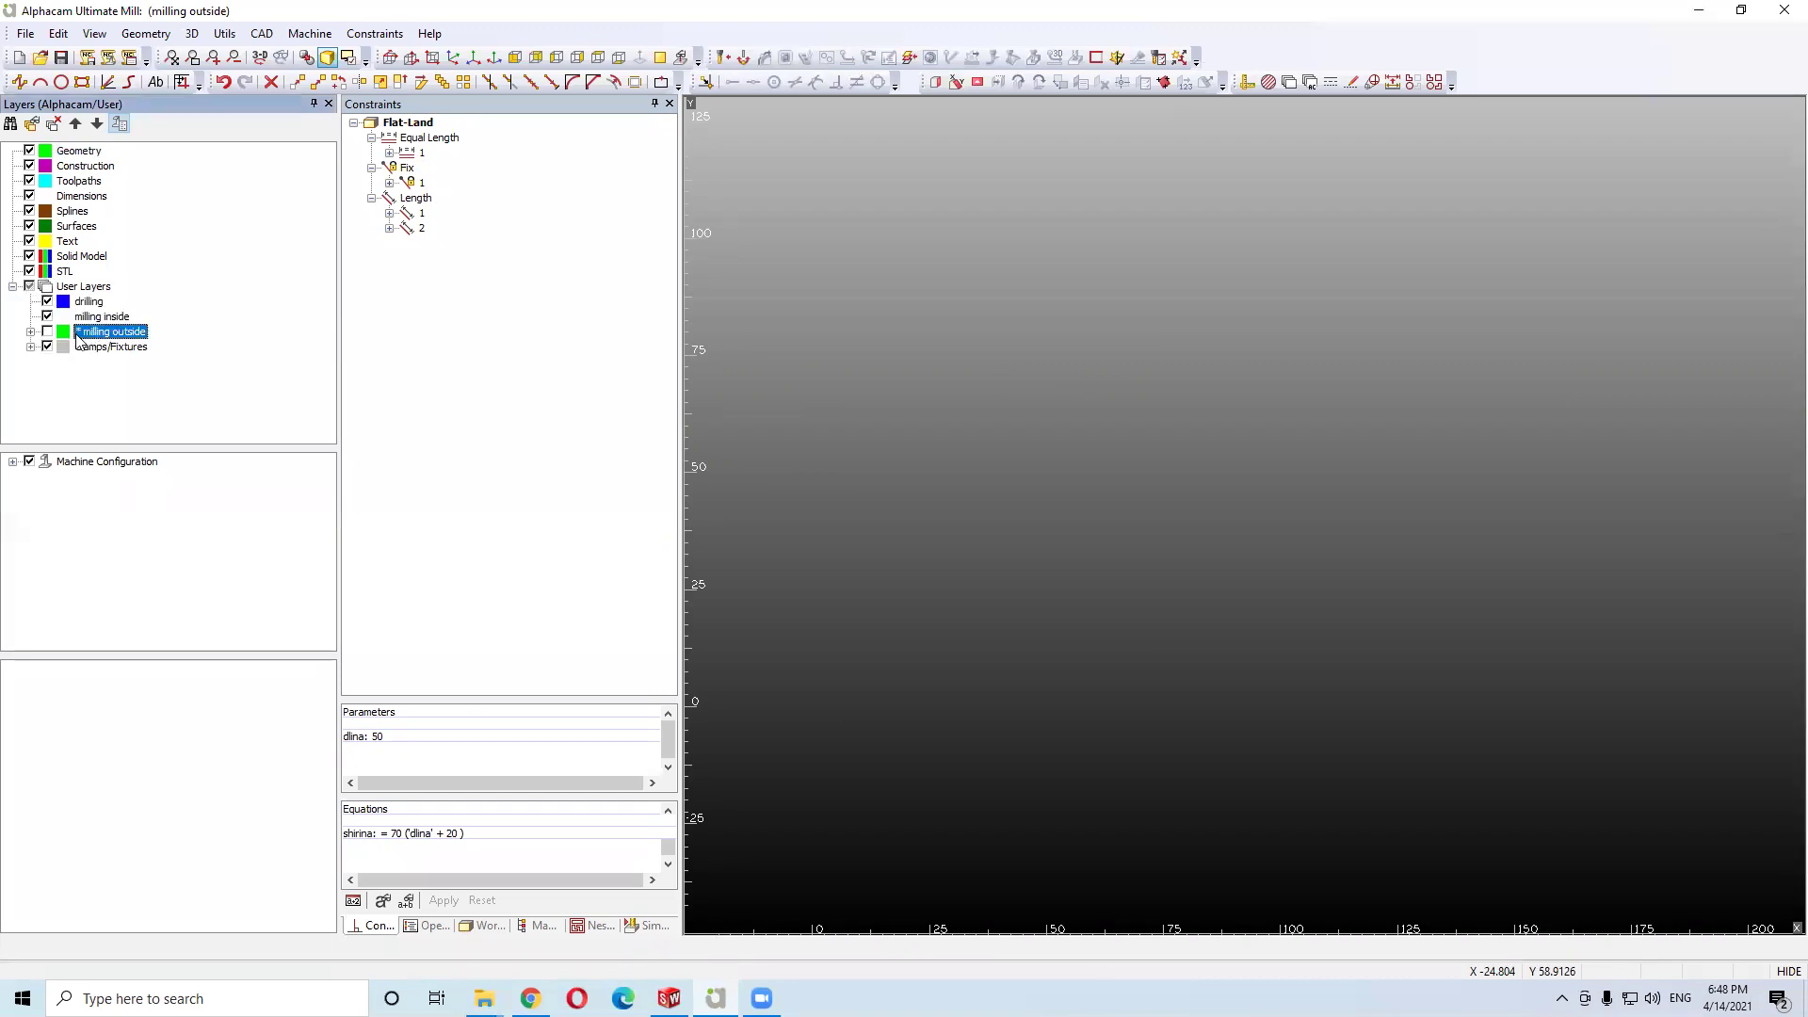
pyautogui.click(31, 331)
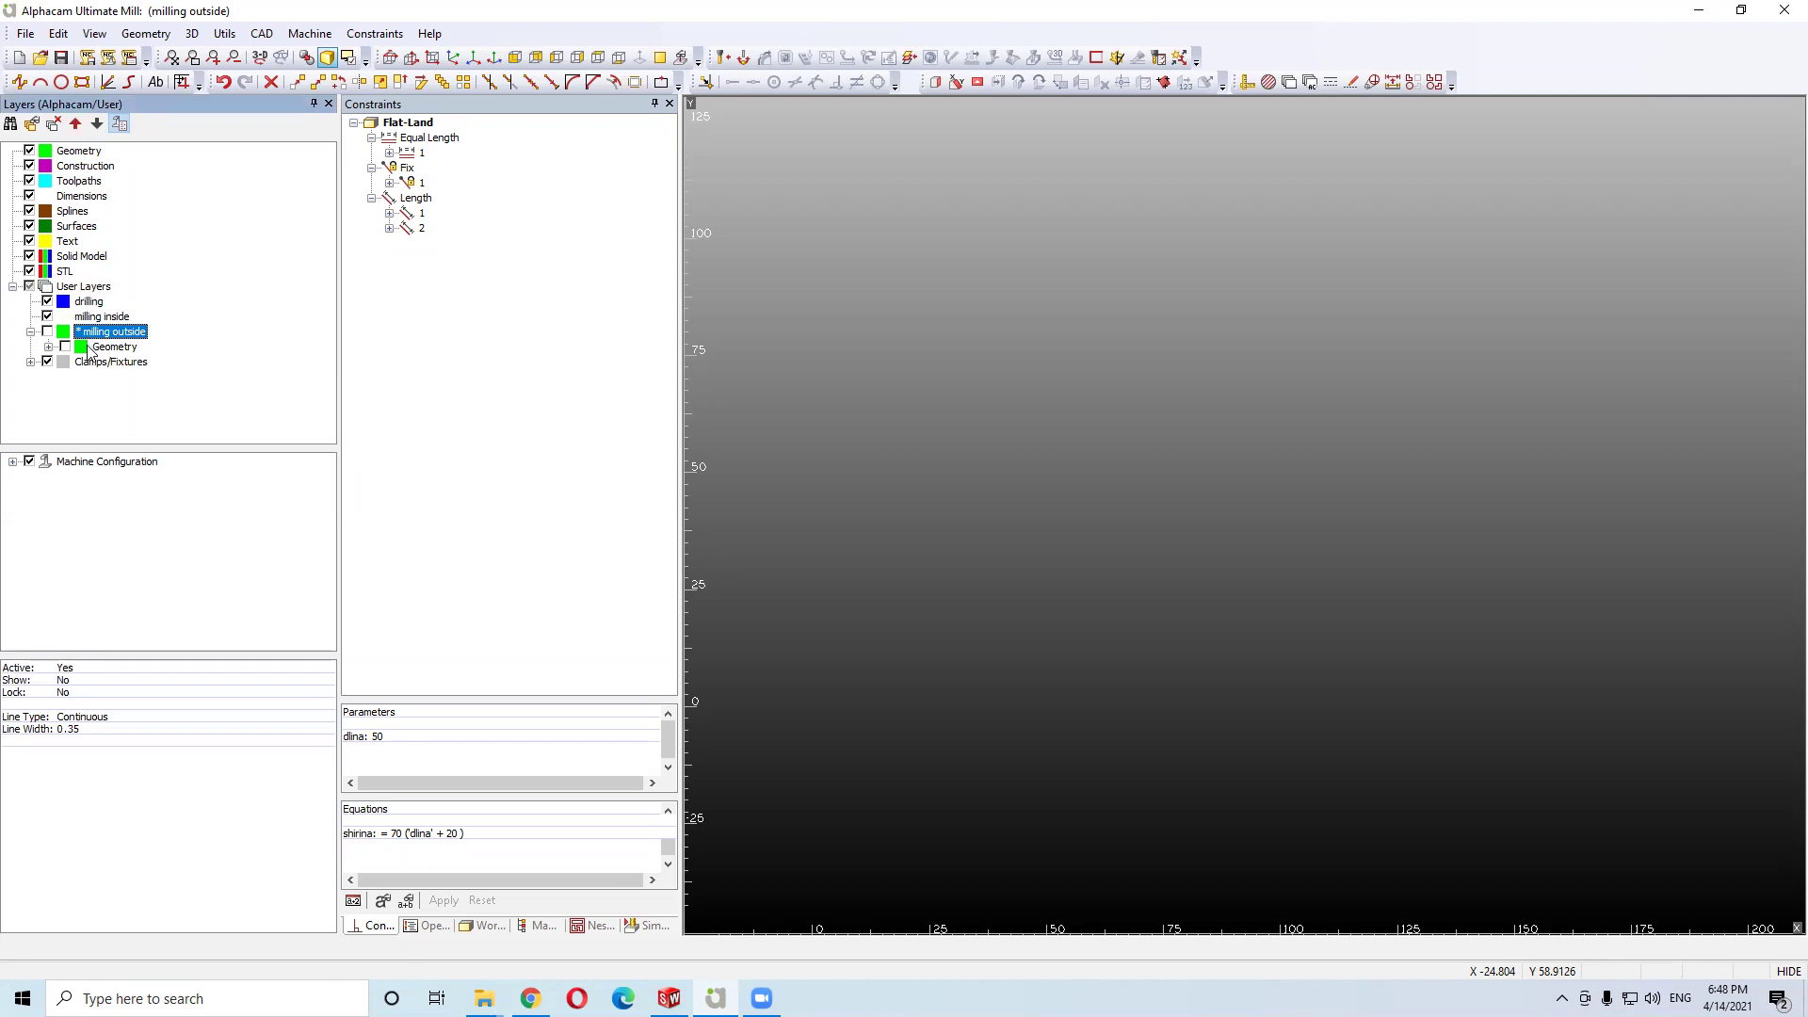
# Toggle the milling outside layer's visibility several times in the project manager, leaving it shown
pyautogui.click(47, 331)
pyautogui.doubleClick(47, 332)
pyautogui.click(47, 332)
pyautogui.click(47, 331)
pyautogui.click(47, 331)
pyautogui.click(47, 331)
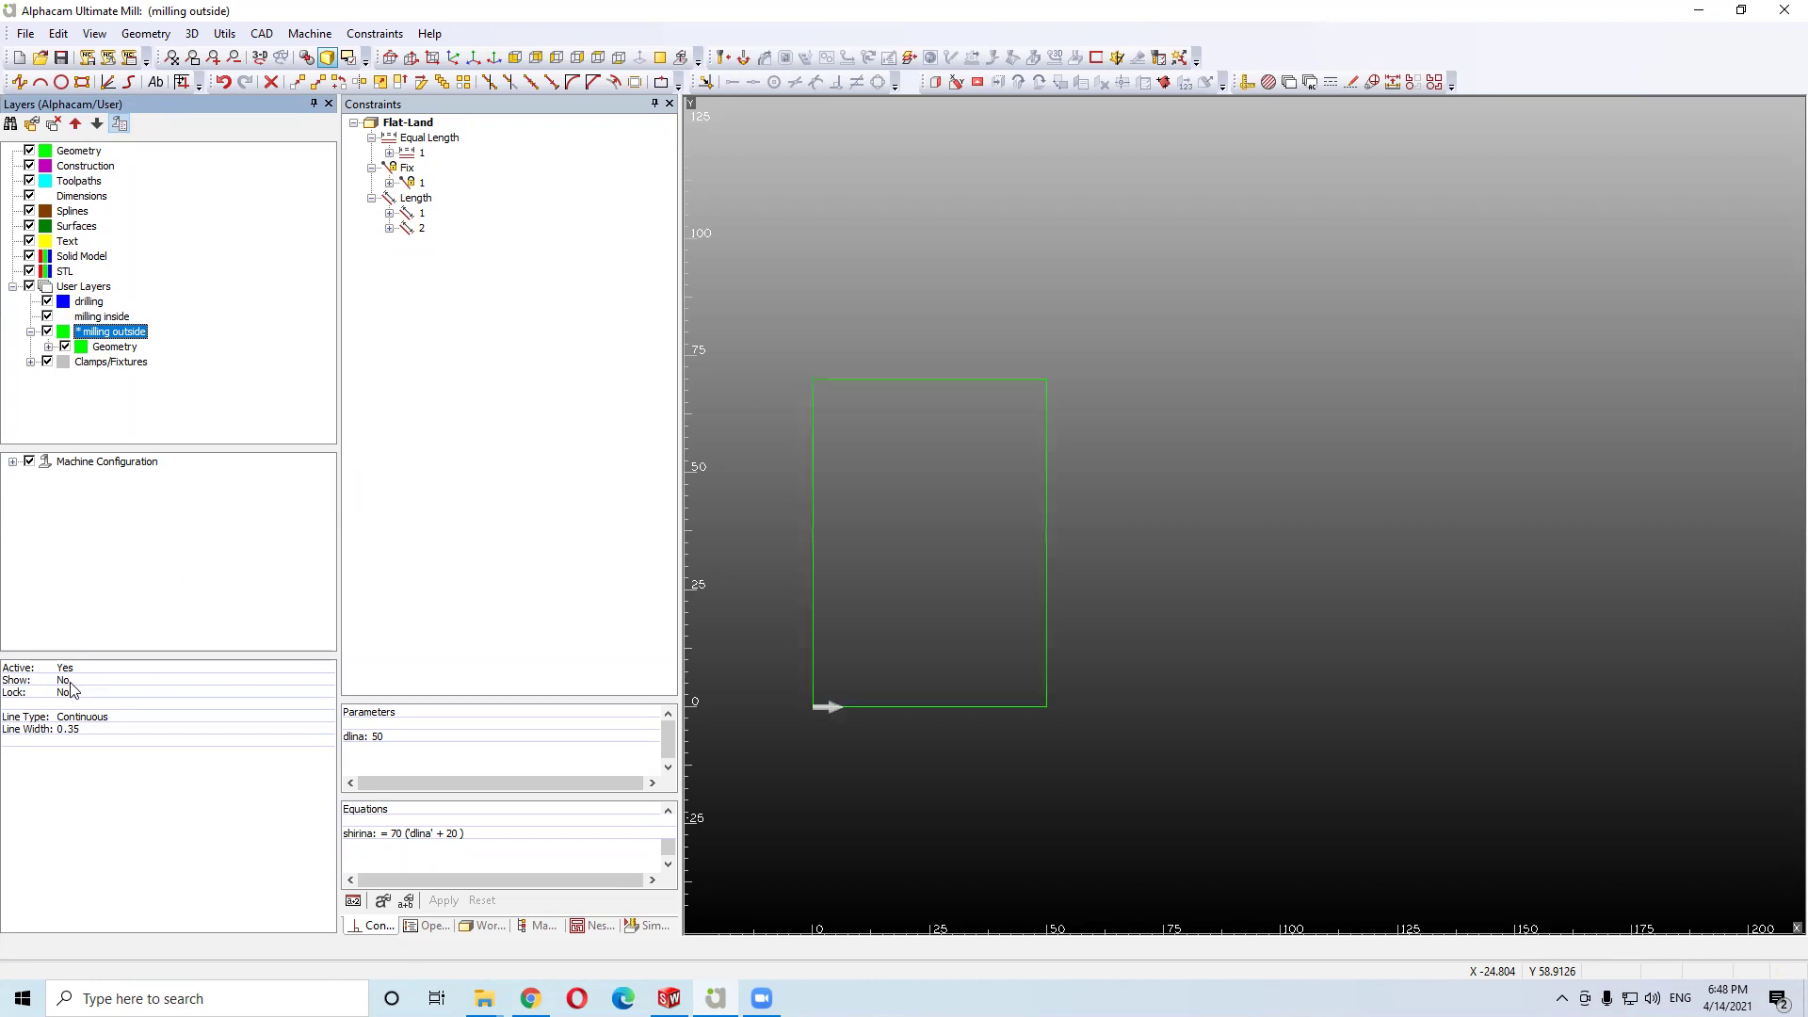
pyautogui.click(69, 679)
pyautogui.click(47, 332)
pyautogui.click(47, 332)
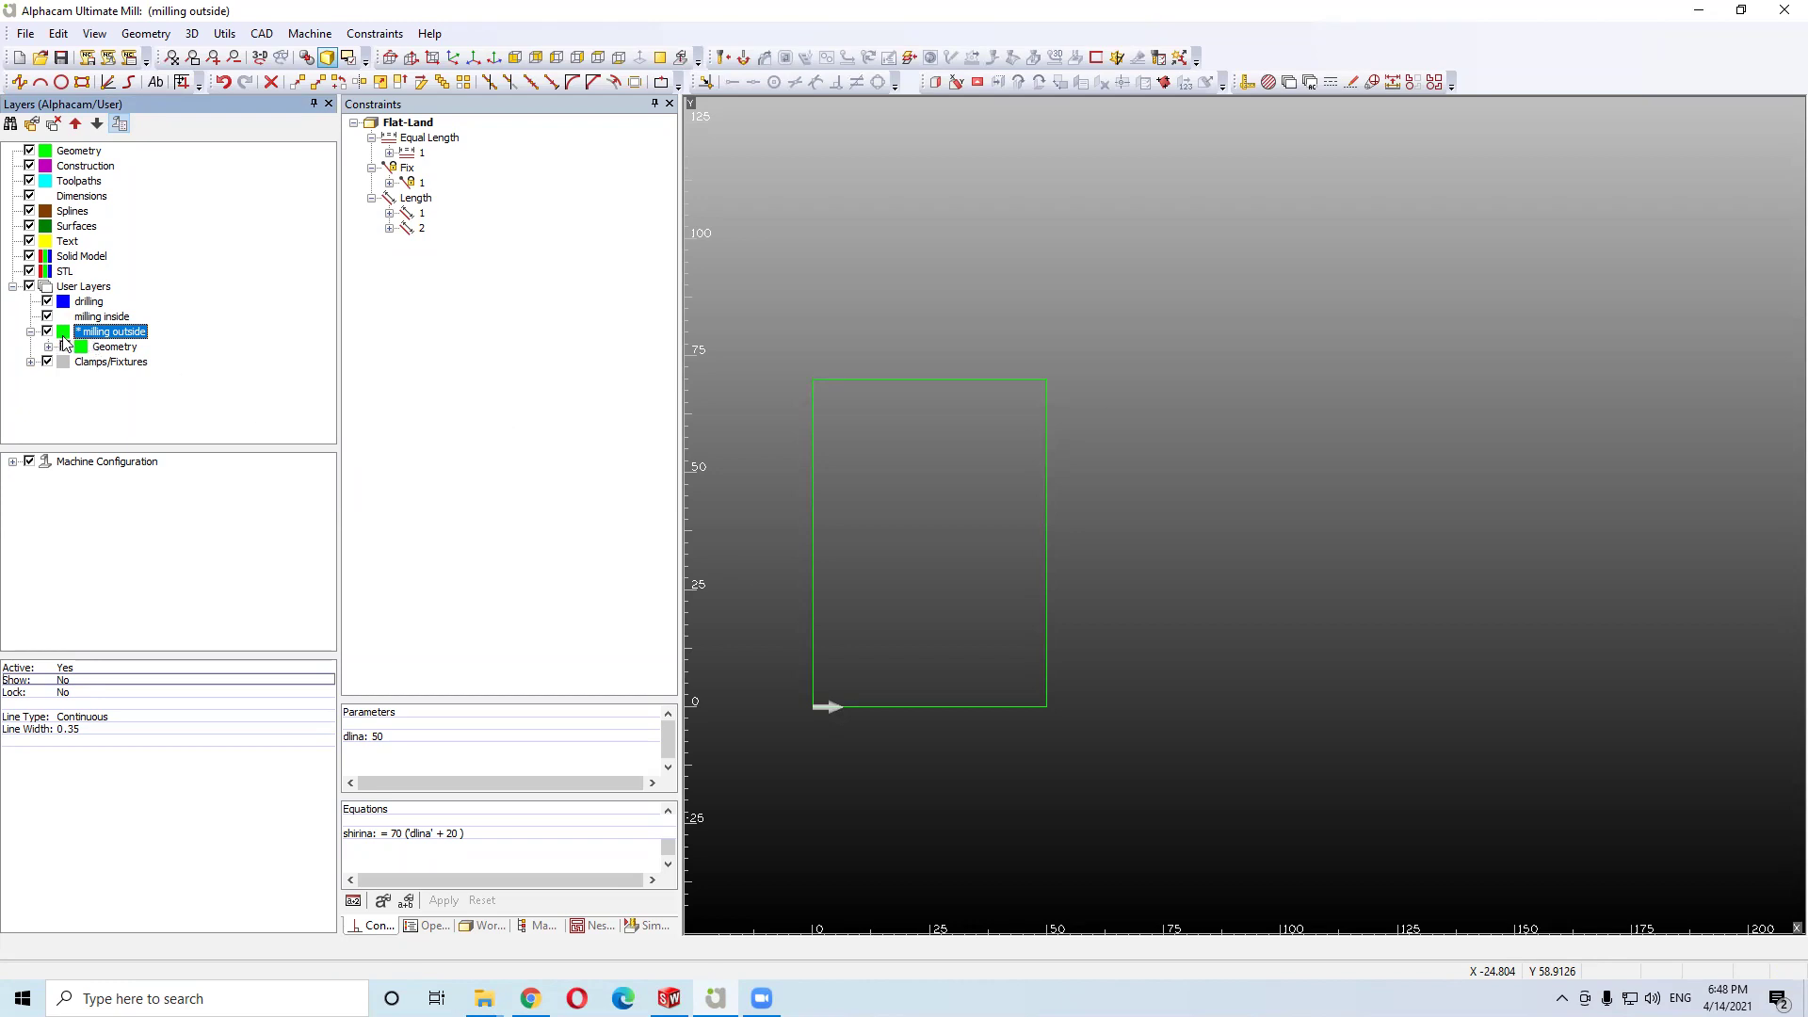
# Make milling inside the active user layer
pyautogui.click(94, 317)
pyautogui.rightClick(102, 320)
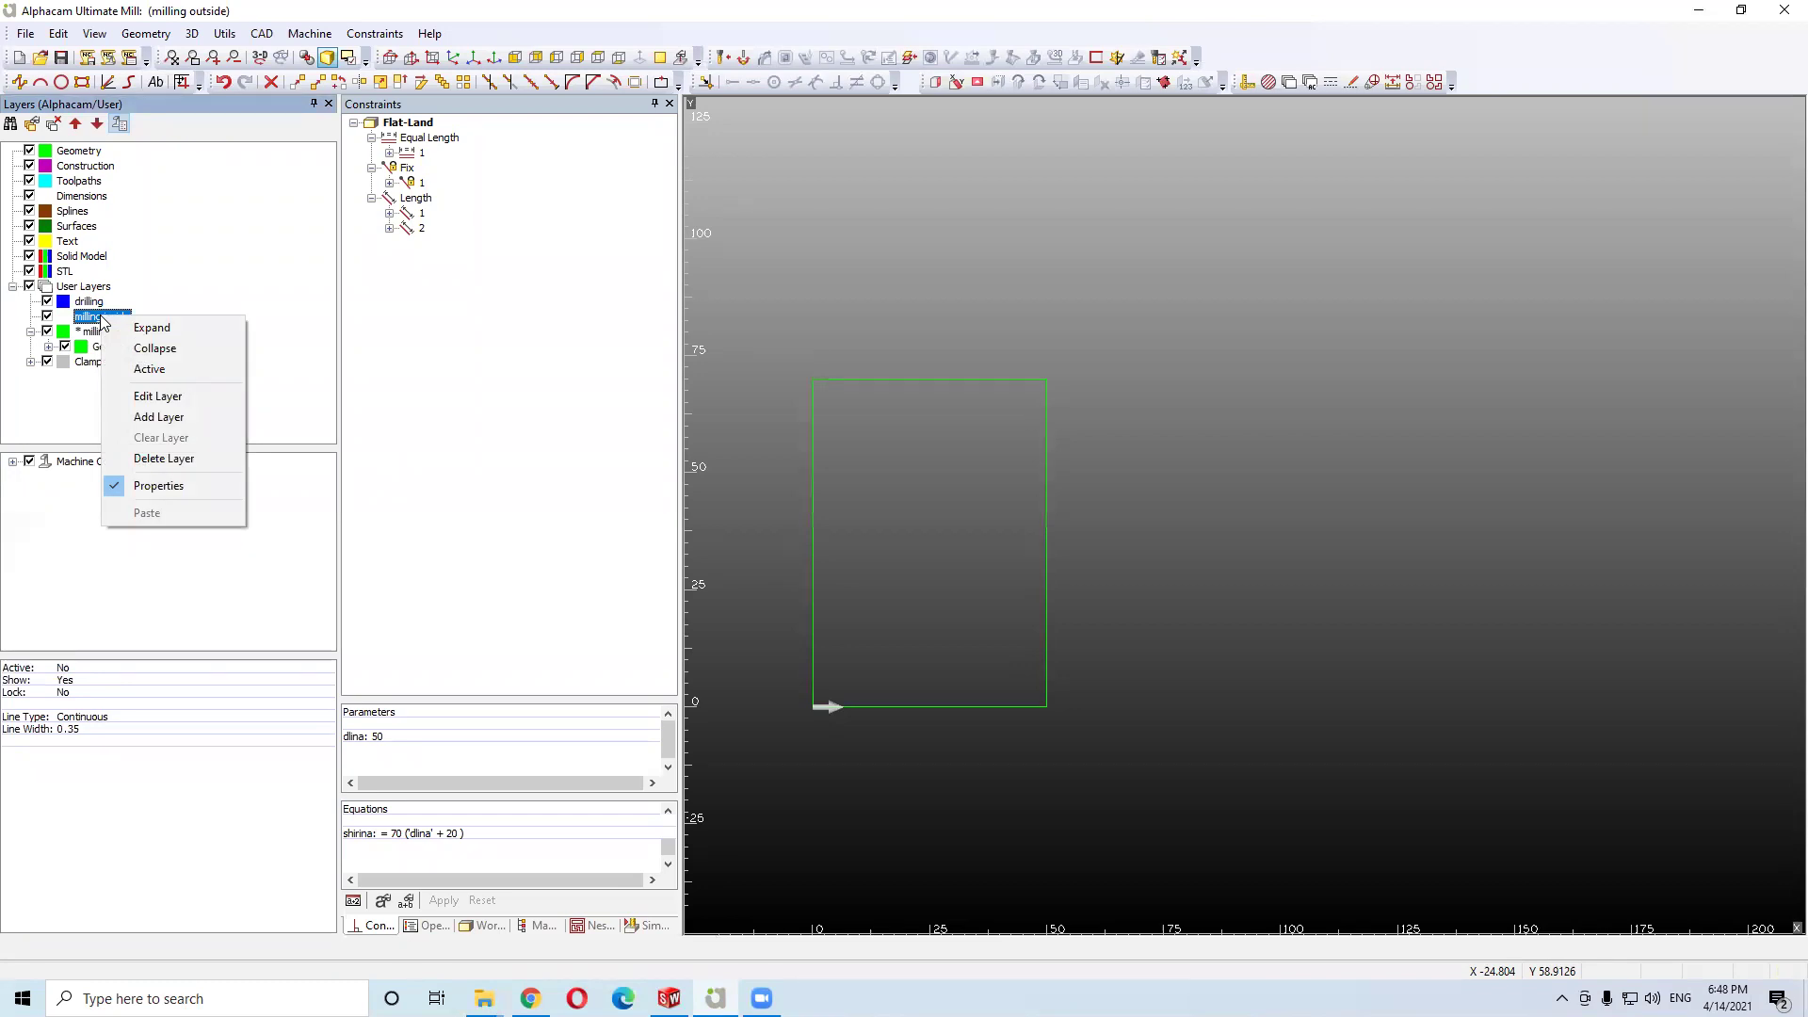
pyautogui.click(148, 370)
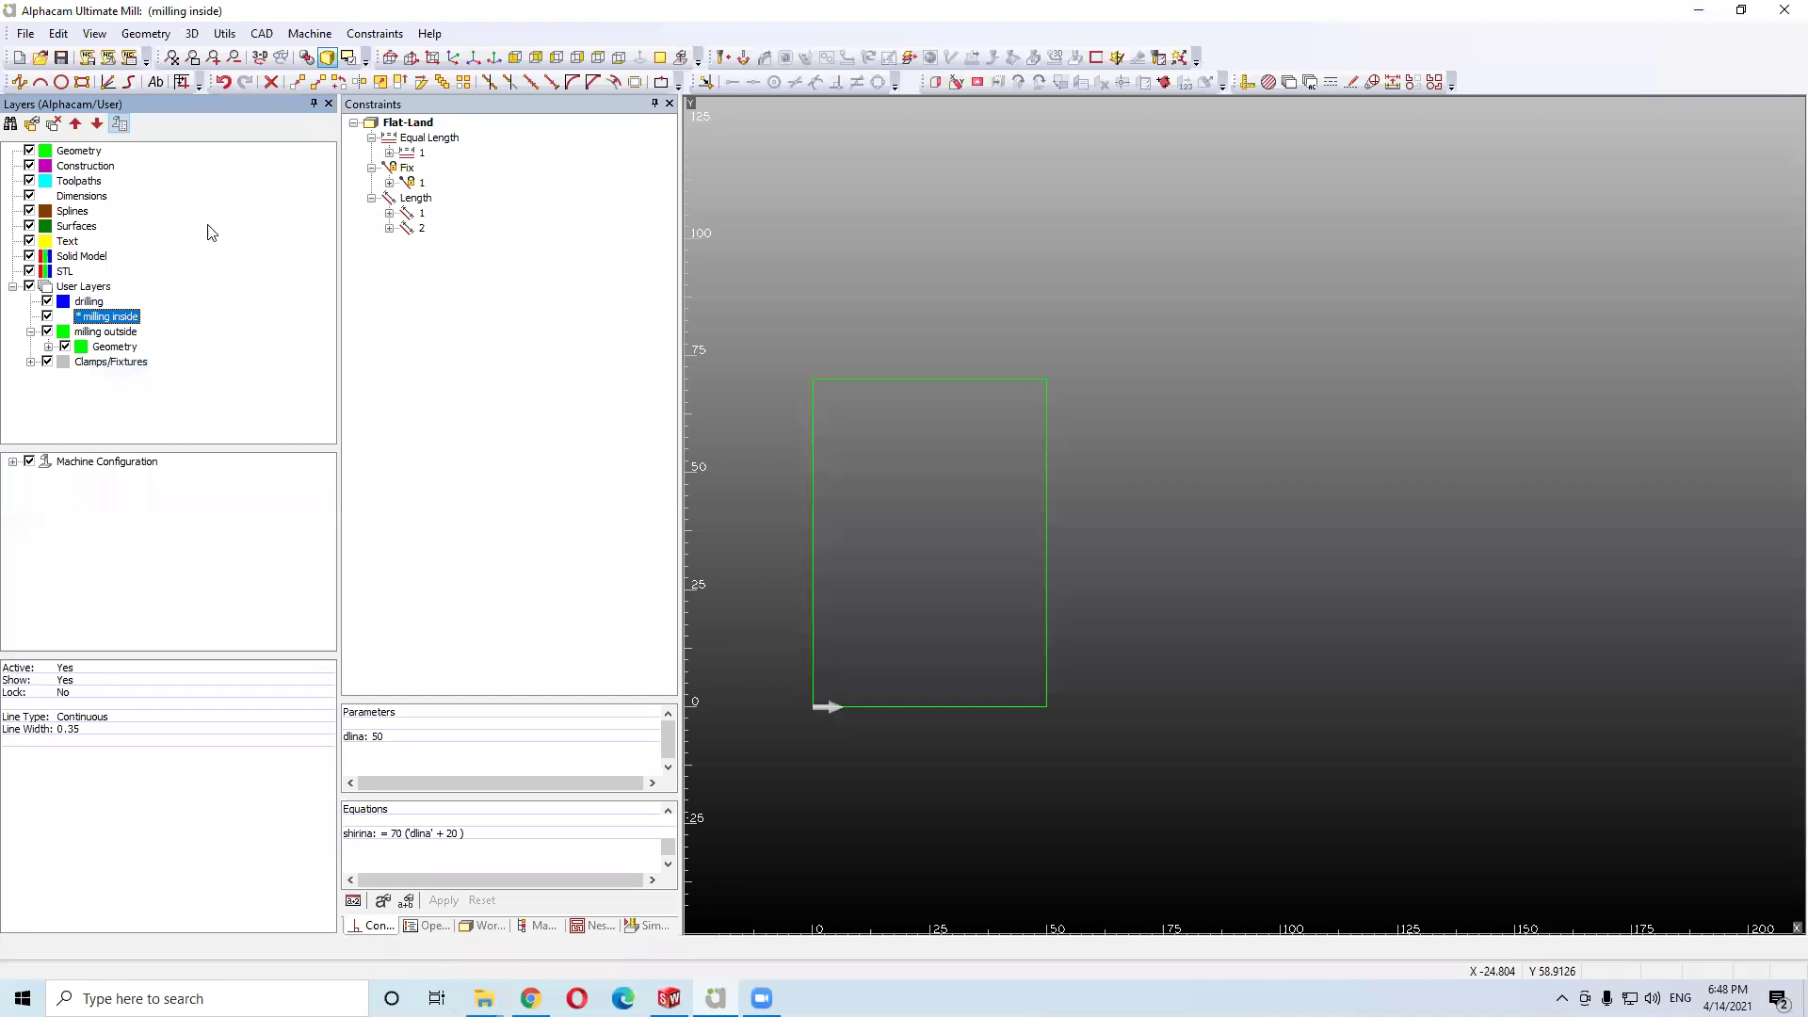
# Draw a rectangle about 29 wide and 45 high inside the green outer rectangle on the milling inside layer
pyautogui.click(81, 86)
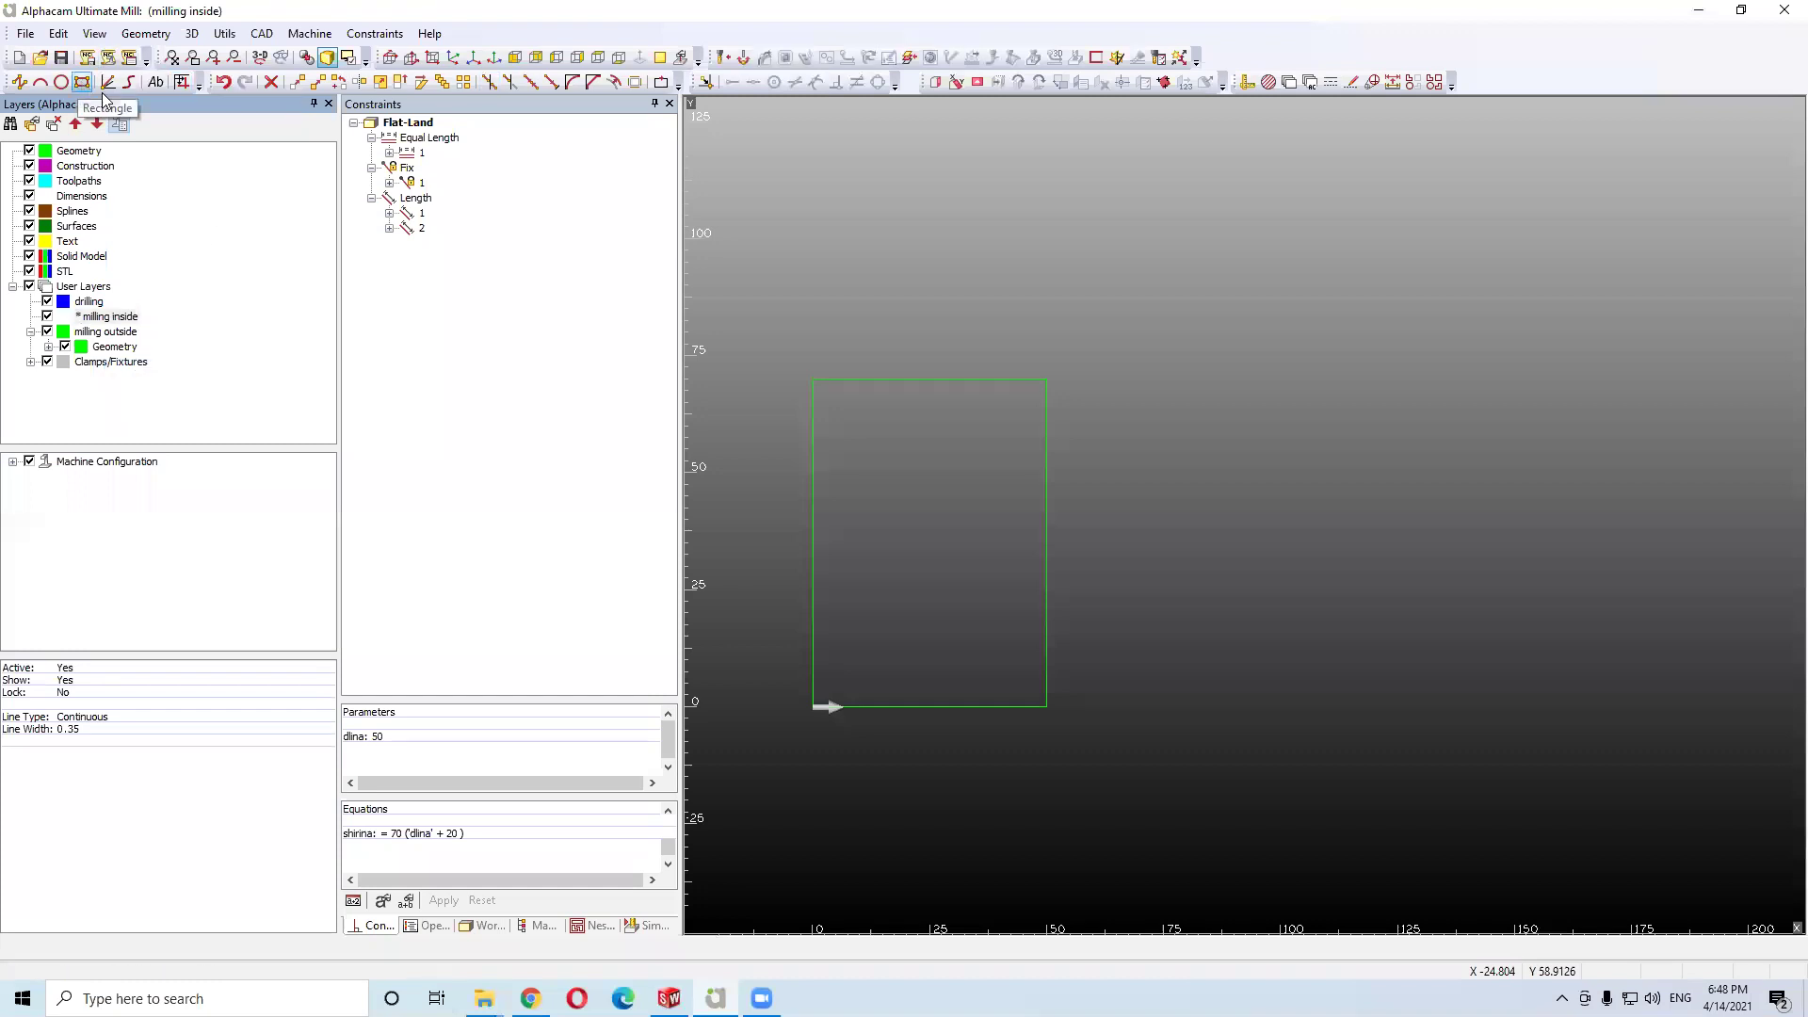
pyautogui.click(862, 435)
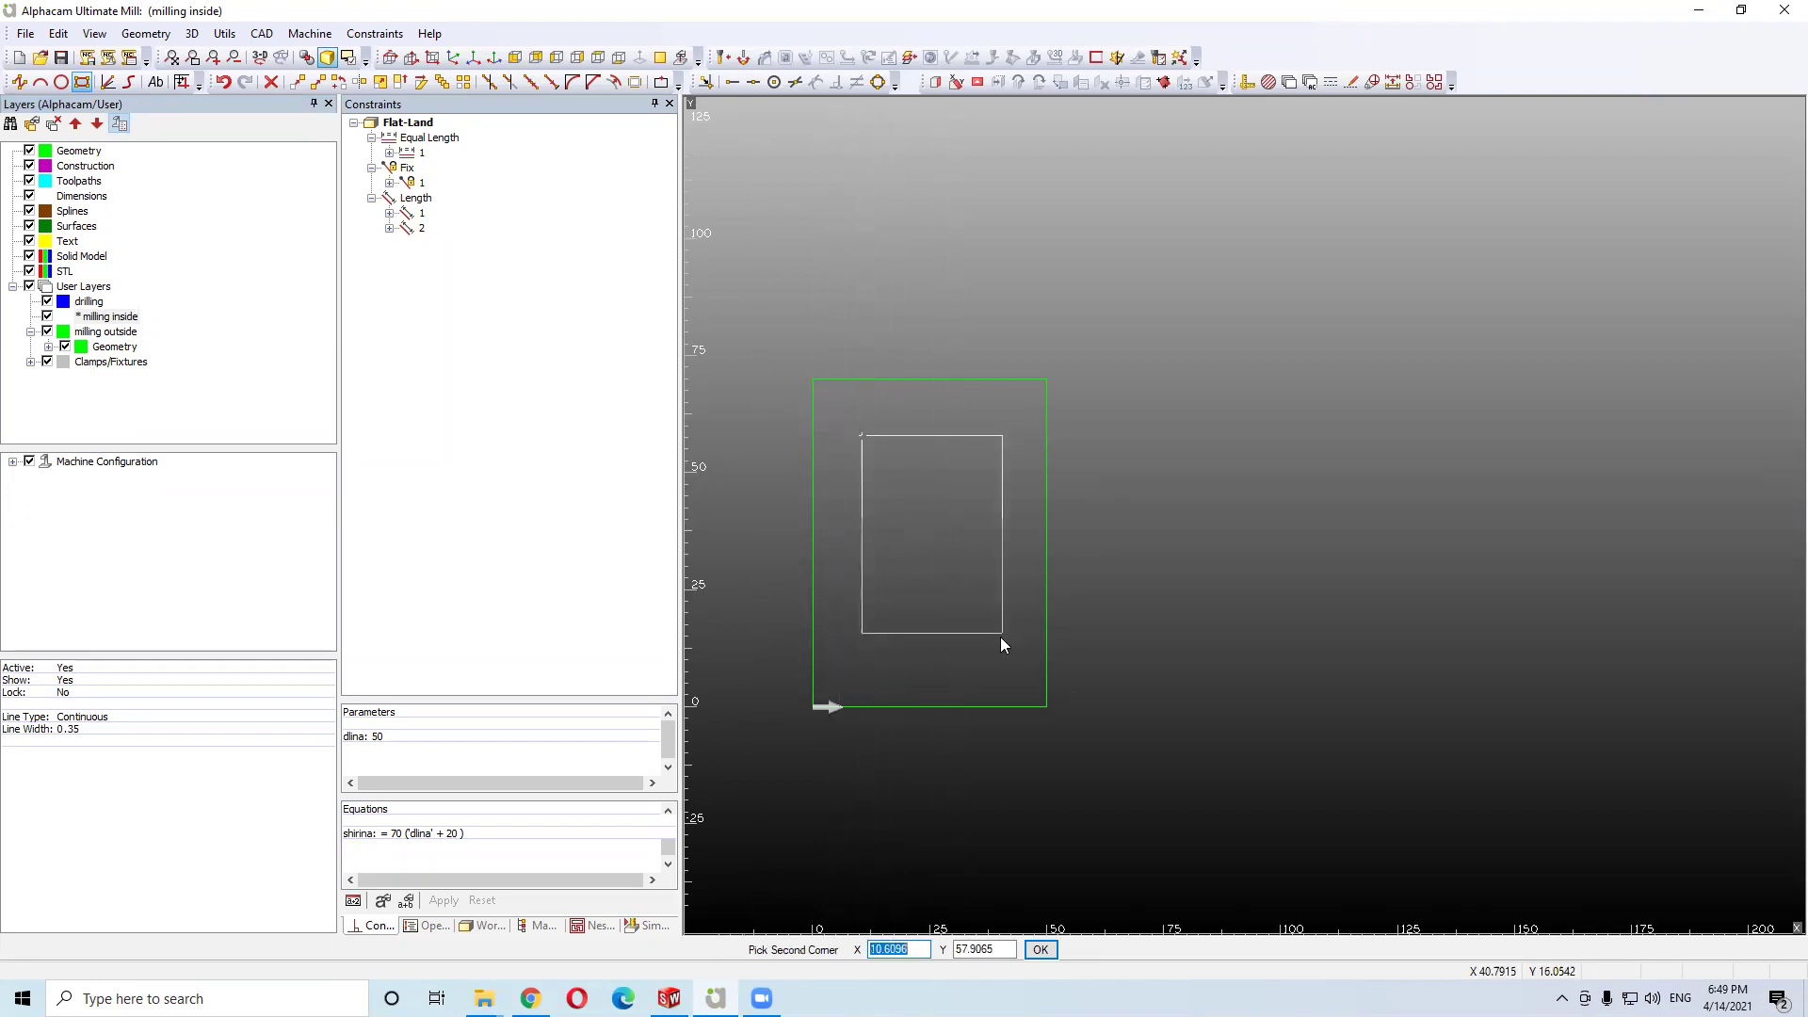
pyautogui.click(1000, 645)
pyautogui.press('Escape')
pyautogui.scroll(2, 800, 541)
# Apply Equal Length constraints to the inner rectangle's two horizontal edges and to its two vertical edges
pyautogui.click(375, 33)
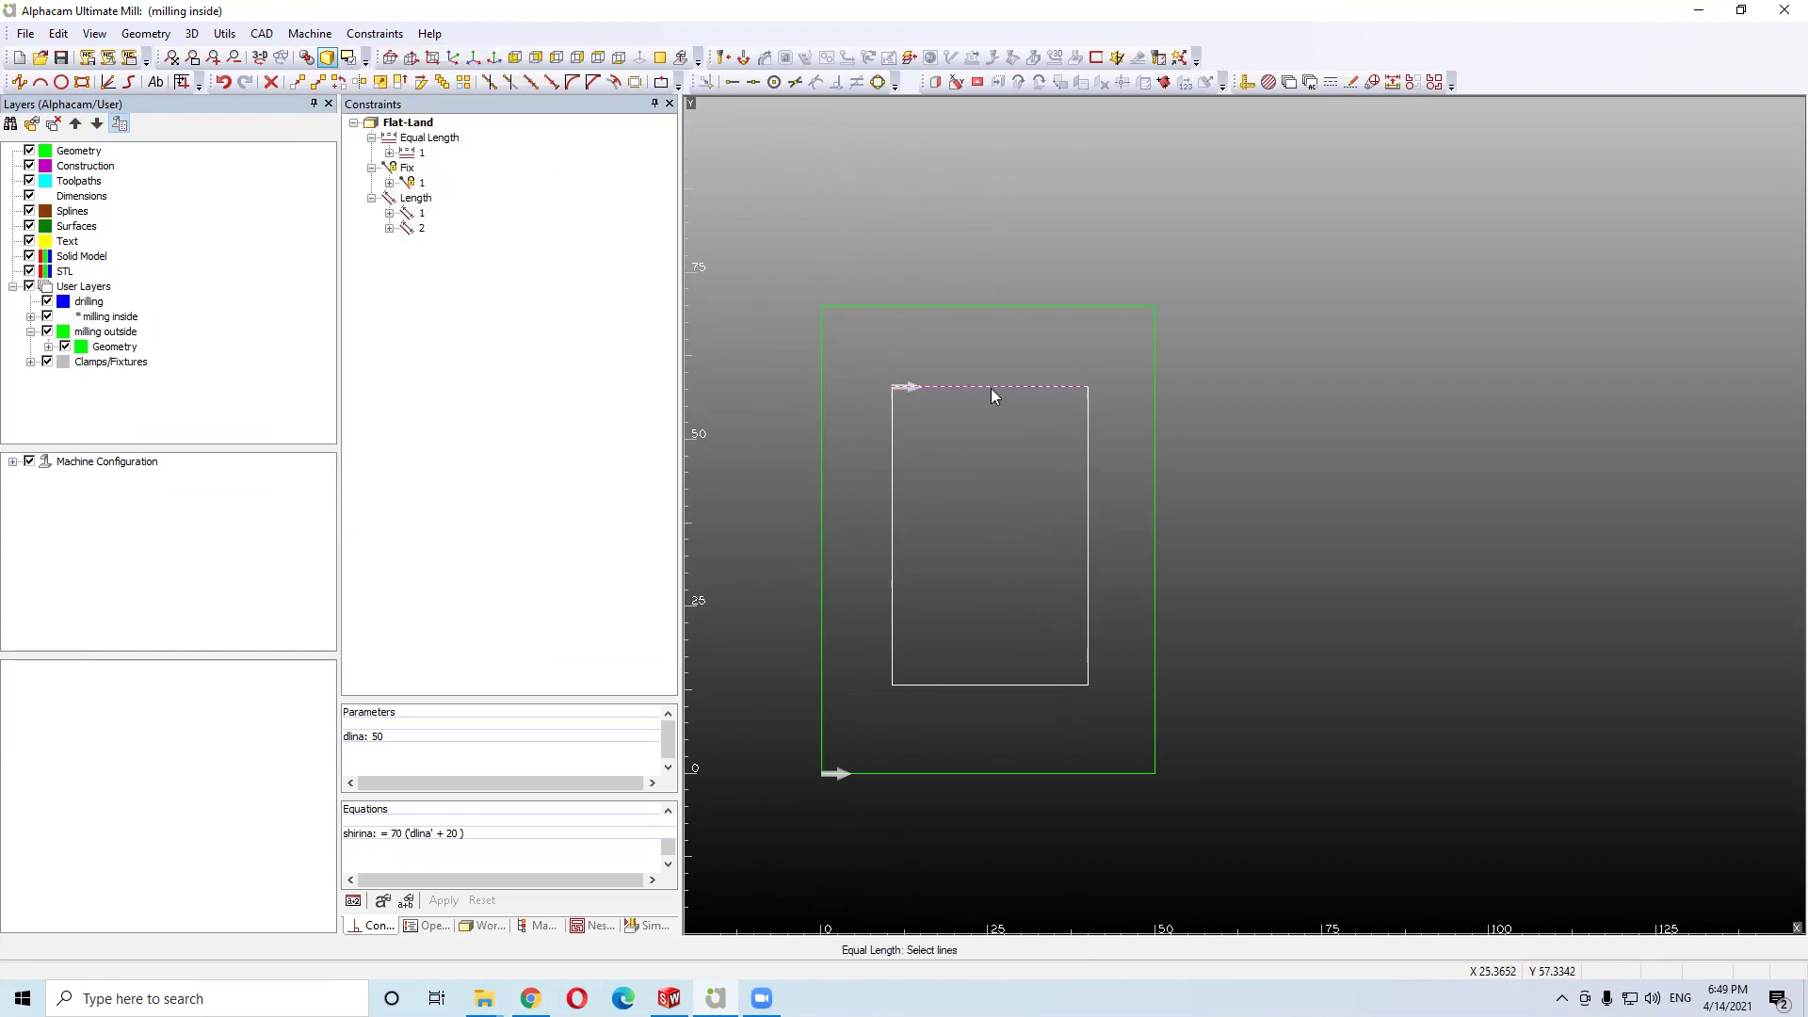
pyautogui.rightClick(981, 546)
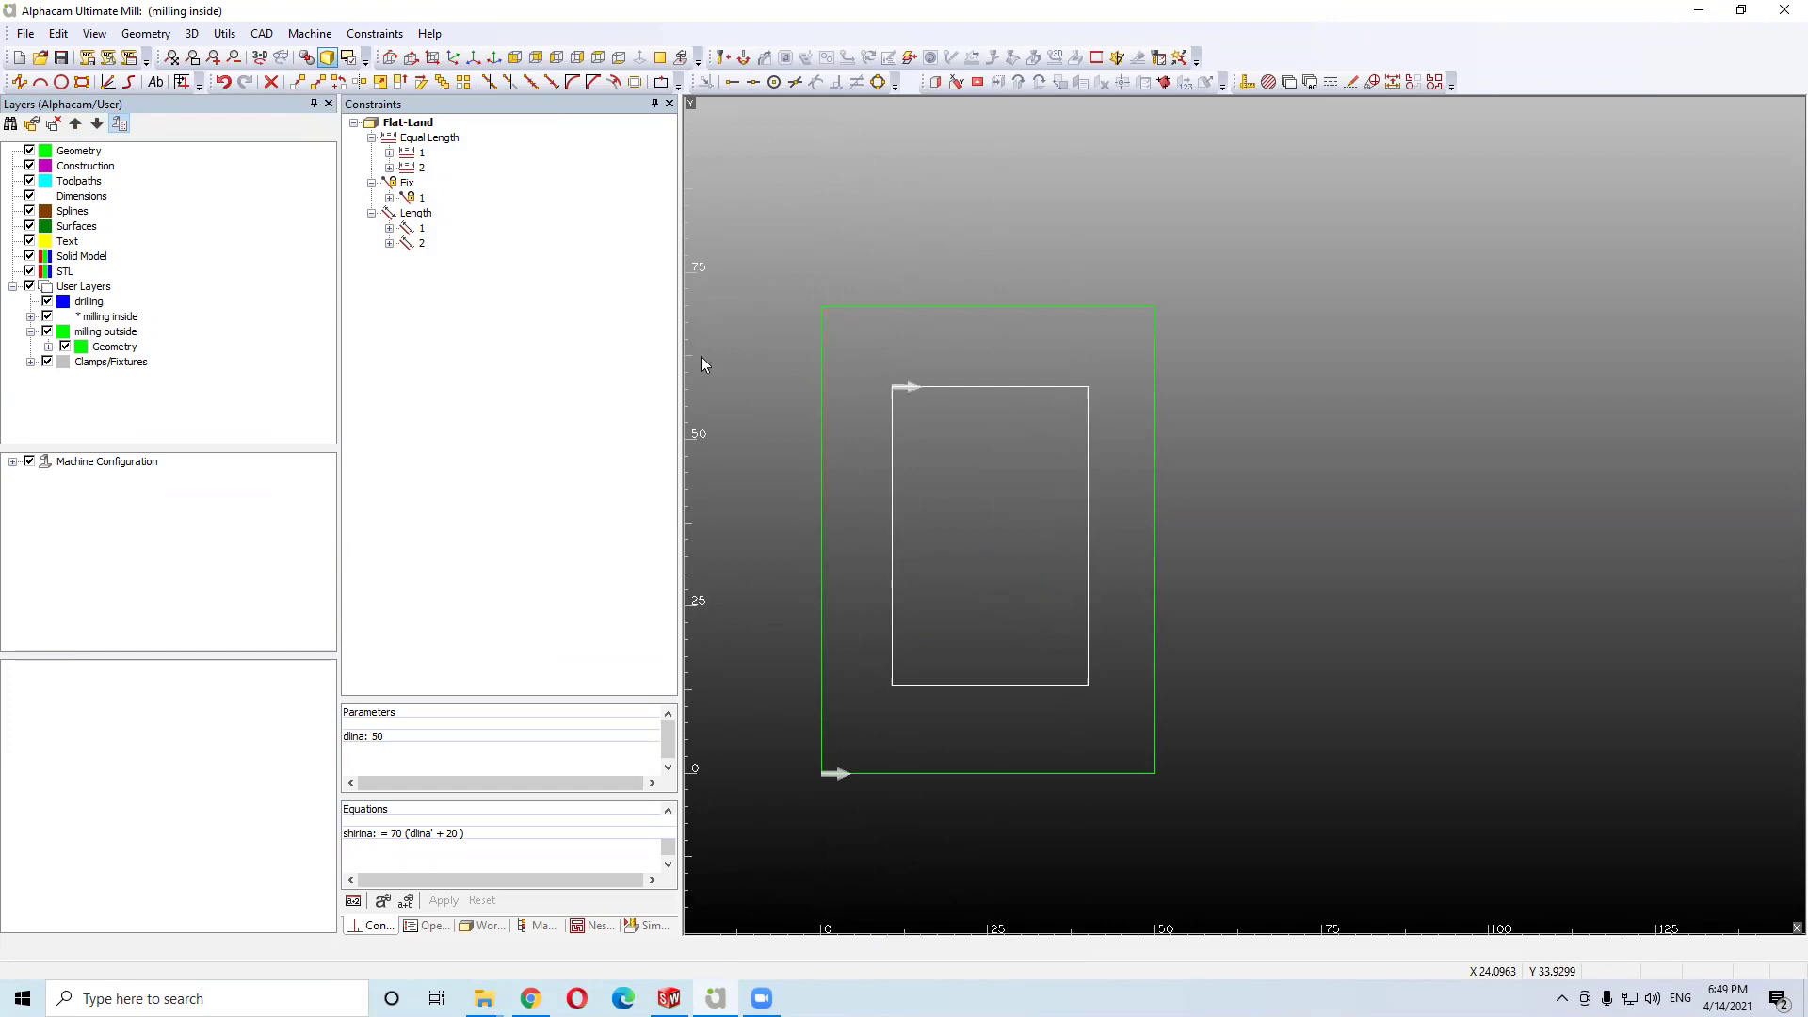
pyautogui.click(375, 33)
pyautogui.click(405, 292)
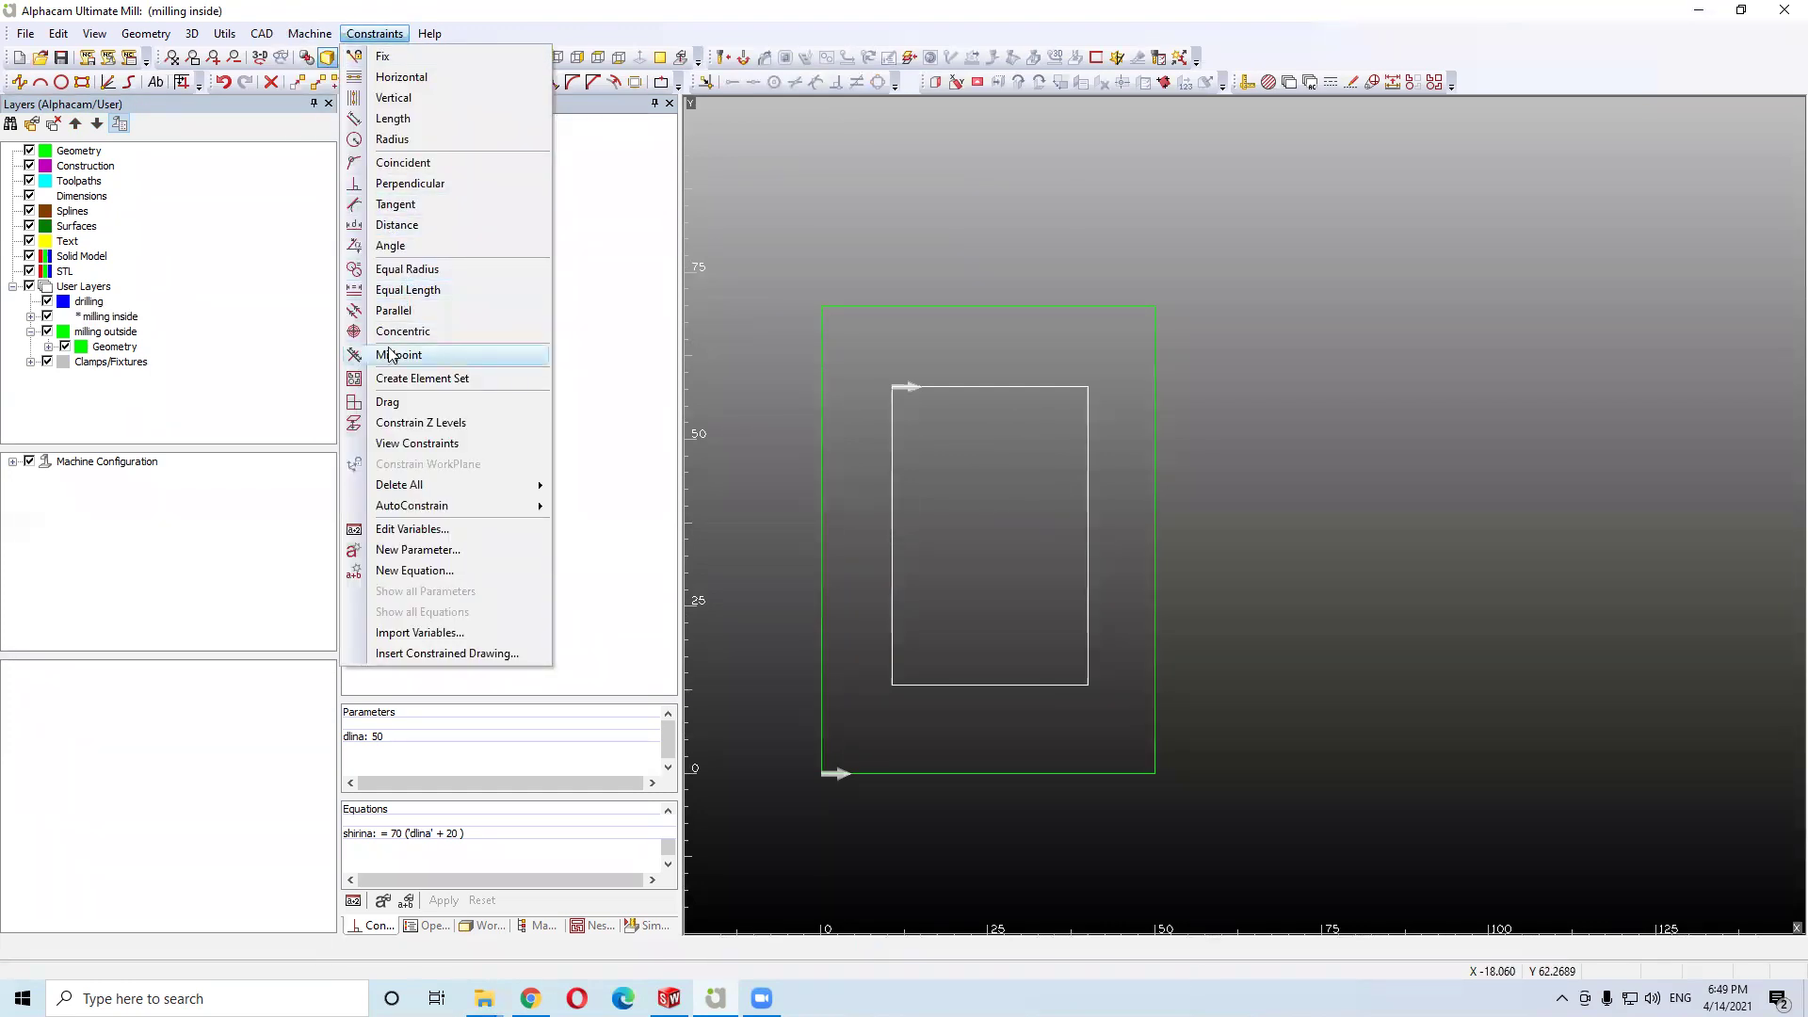
pyautogui.click(405, 289)
pyautogui.click(892, 504)
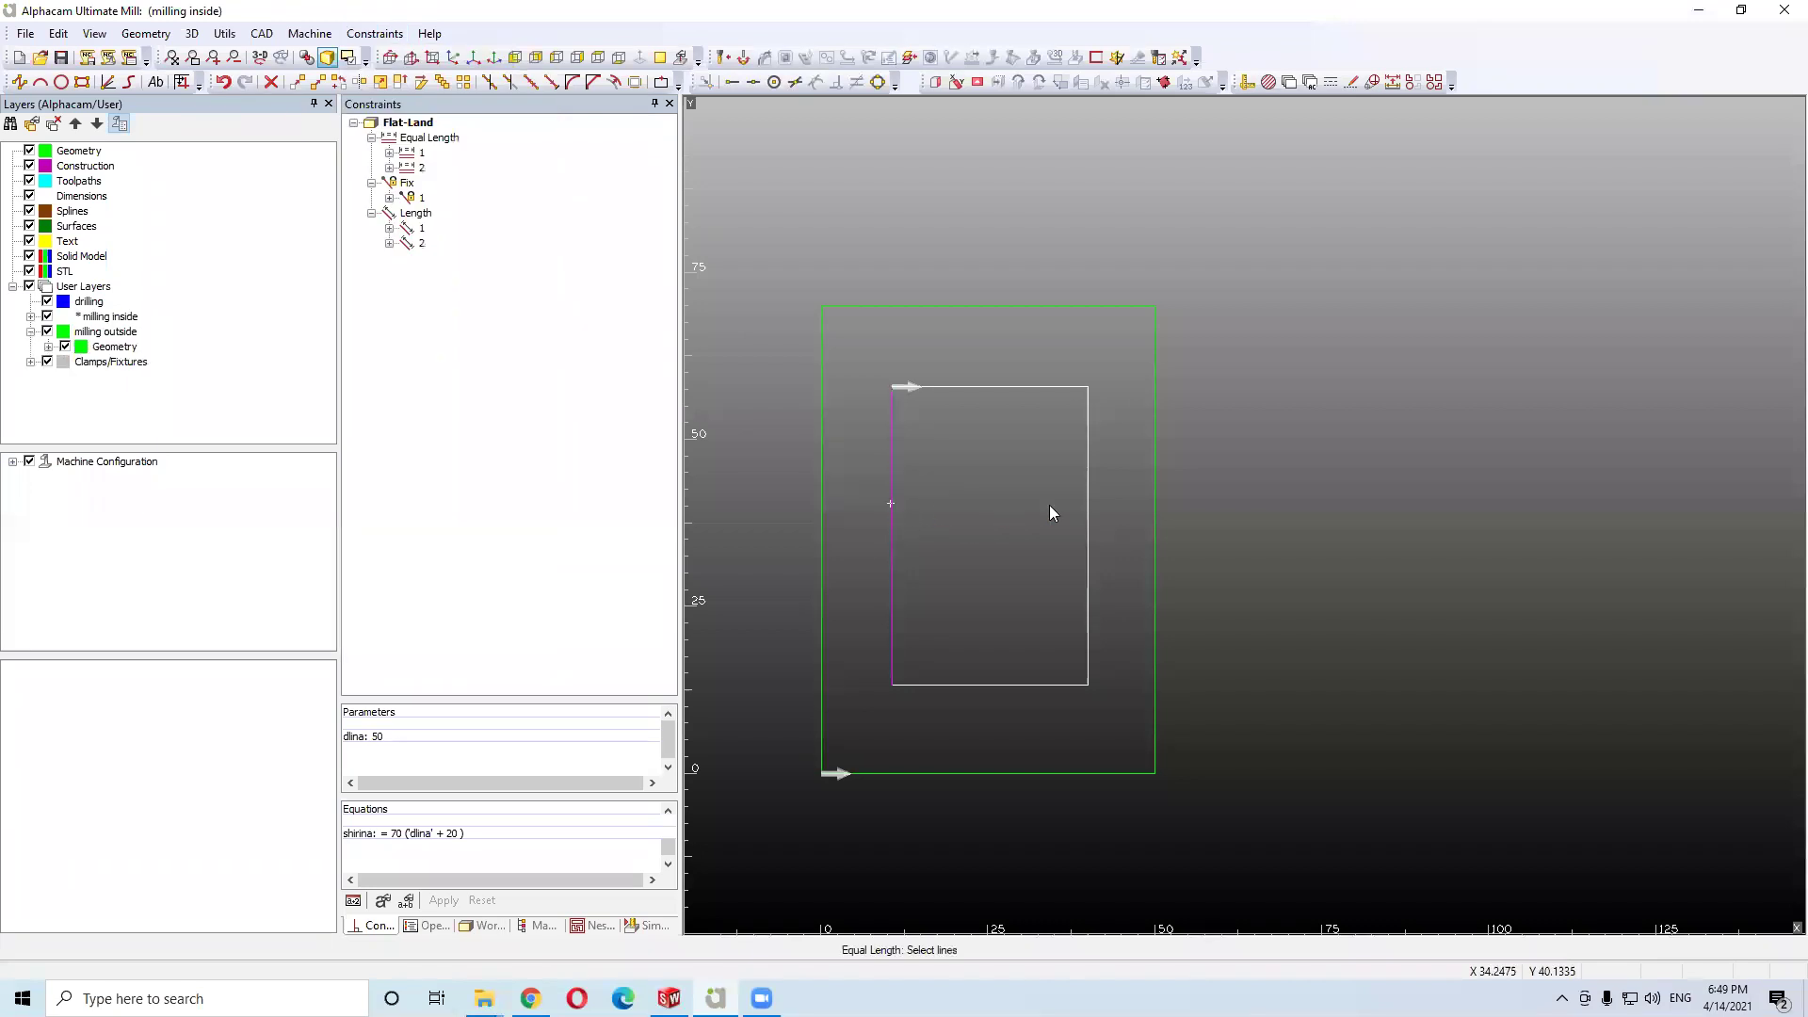
pyautogui.click(1086, 520)
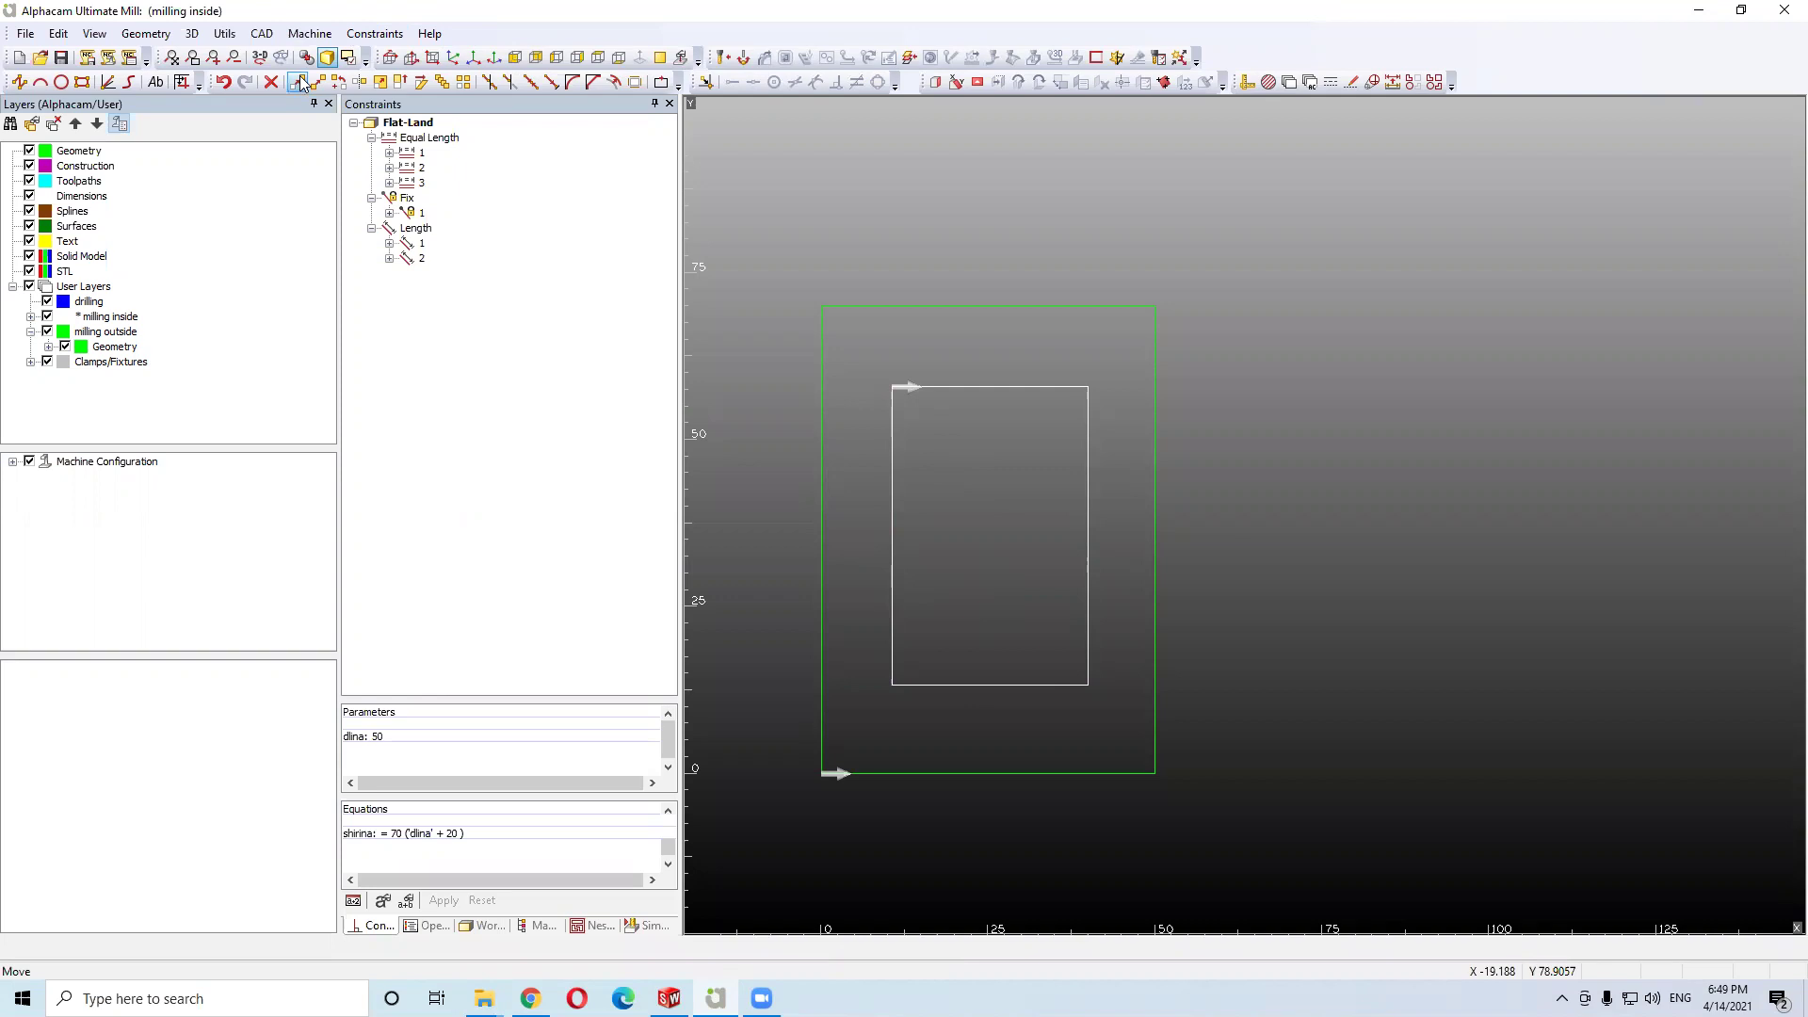
# Add a Length constraint to the inner rectangle's top edge, driven by a new equation
pyautogui.click(309, 34)
pyautogui.click(372, 34)
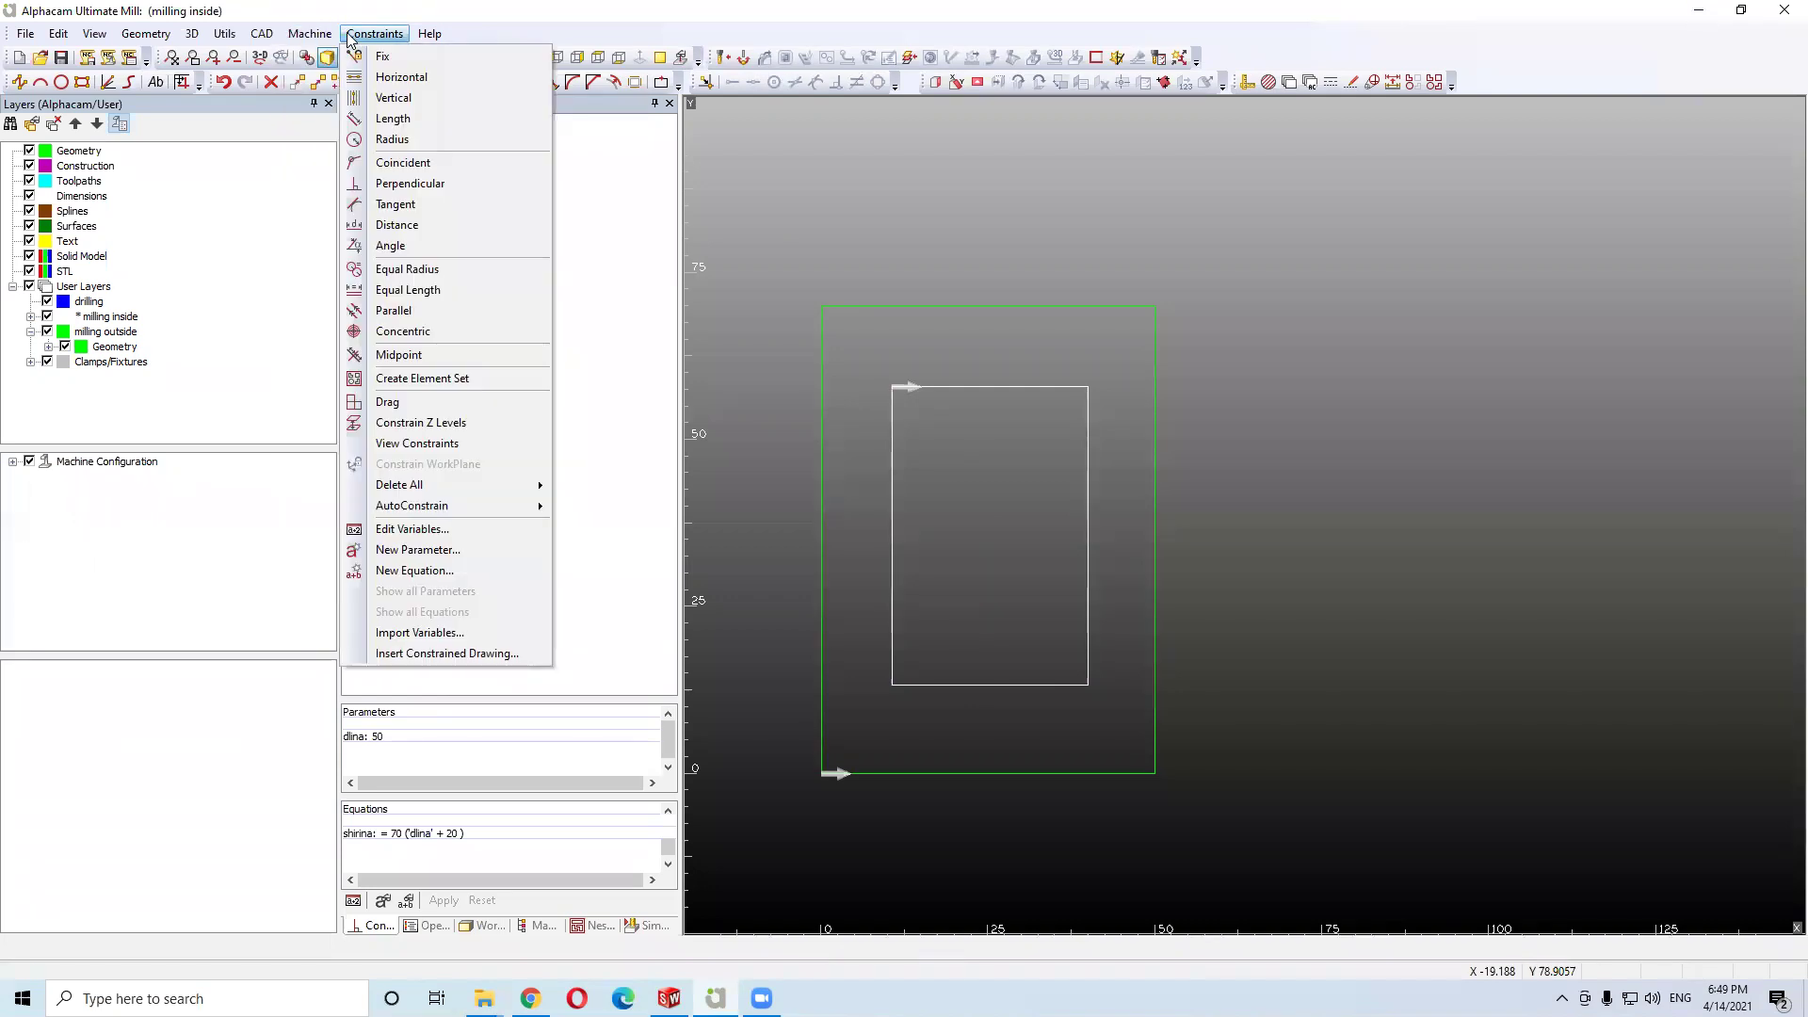
pyautogui.click(389, 121)
pyautogui.click(981, 384)
pyautogui.click(790, 477)
pyautogui.click(984, 480)
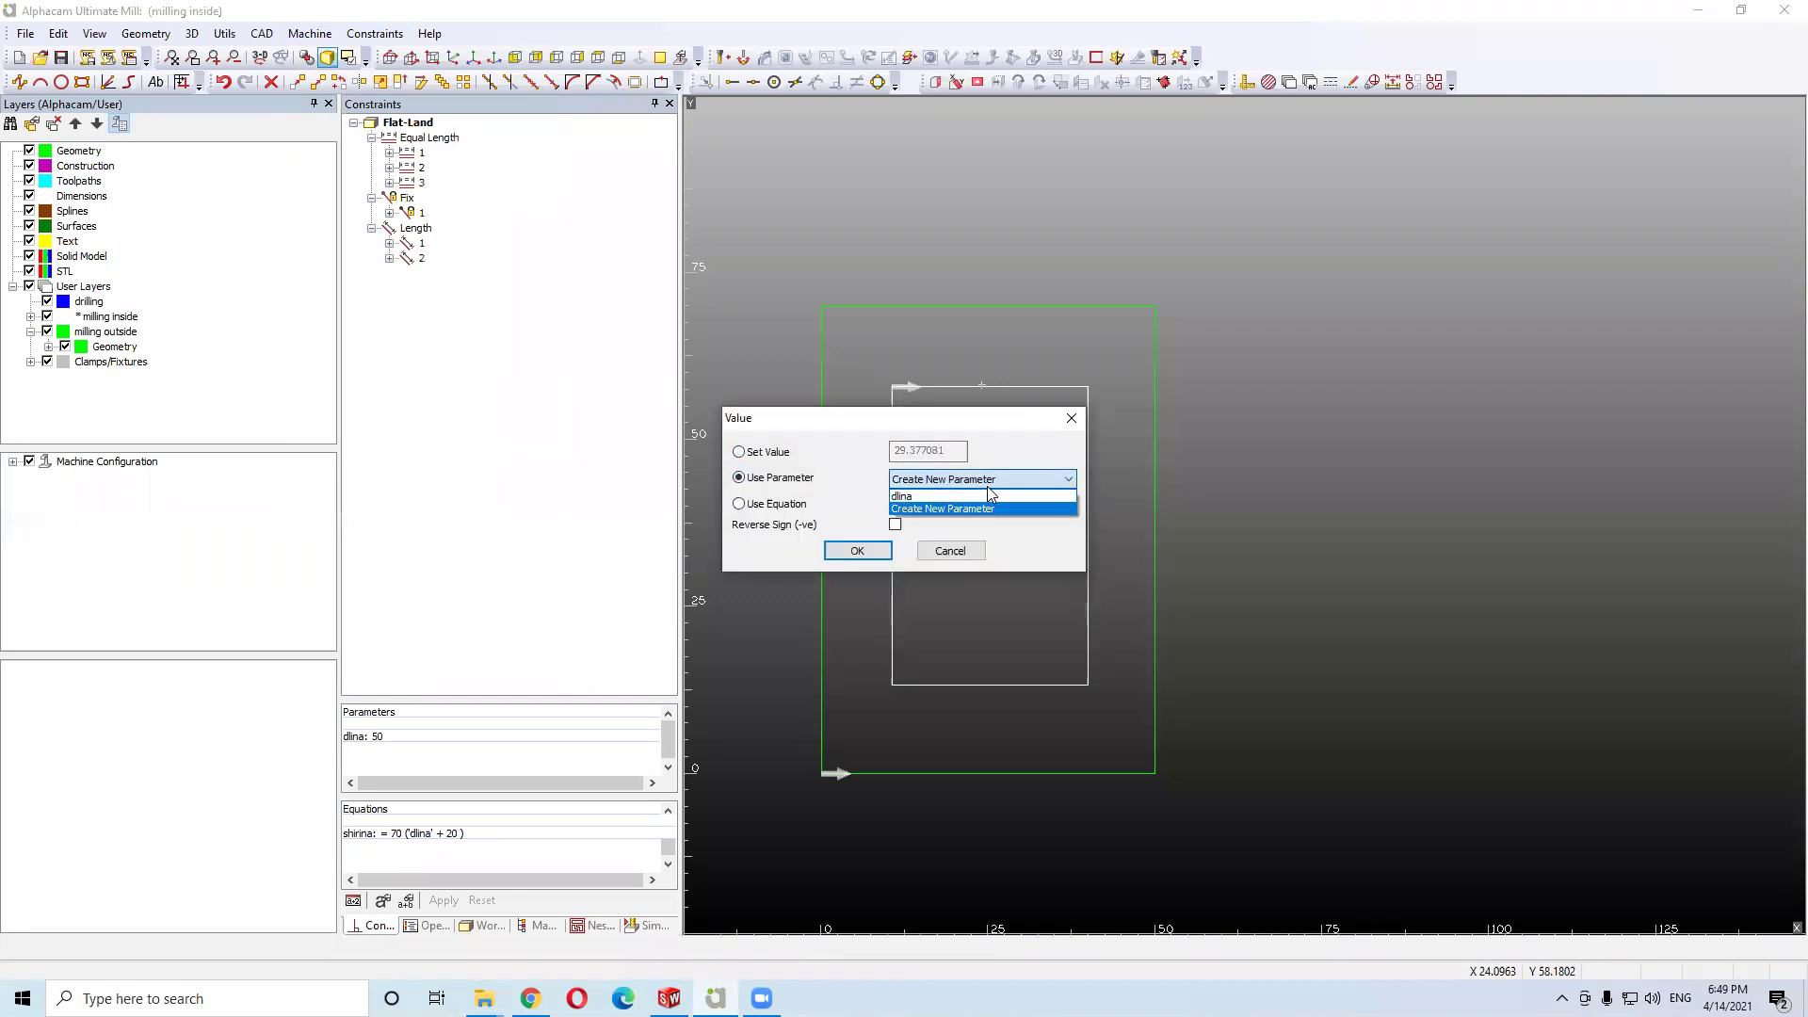
pyautogui.click(988, 488)
pyautogui.click(787, 505)
pyautogui.click(979, 504)
pyautogui.click(942, 521)
pyautogui.click(859, 552)
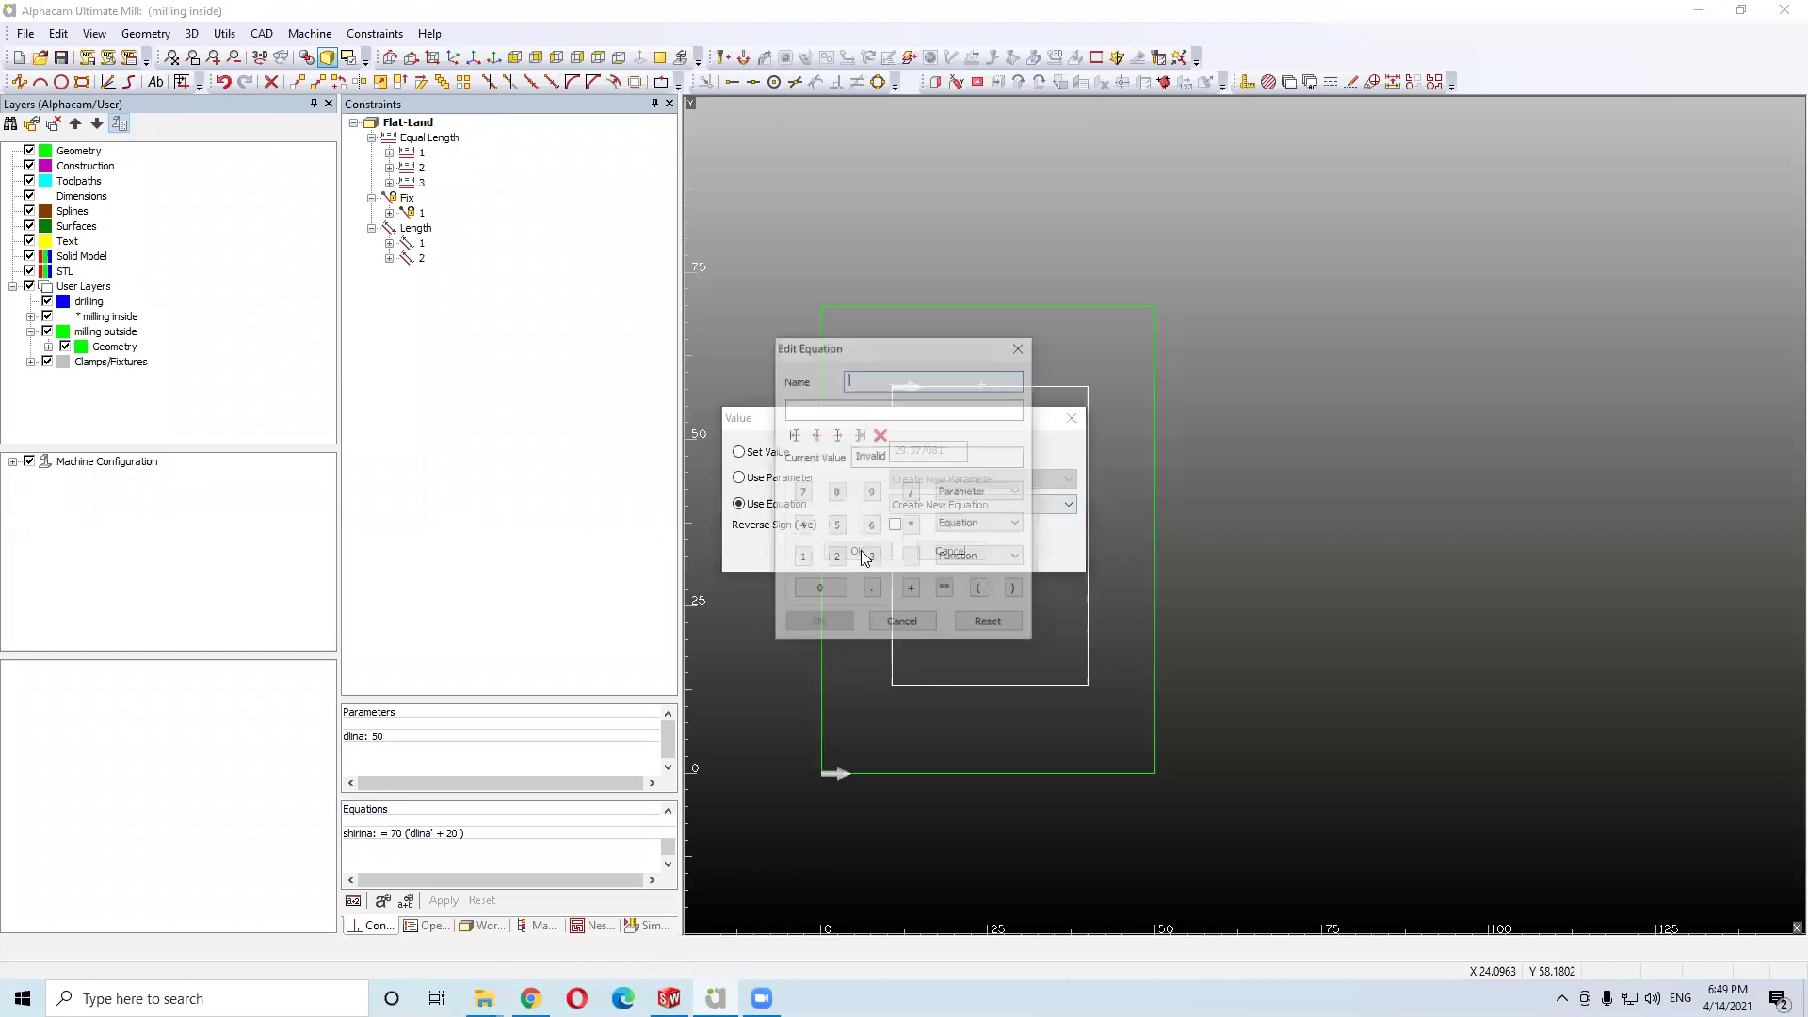
# Define the top edge's length equation as 'dlina' - 10 and name it dl1
pyautogui.click(965, 491)
pyautogui.click(951, 509)
pyautogui.click(912, 494)
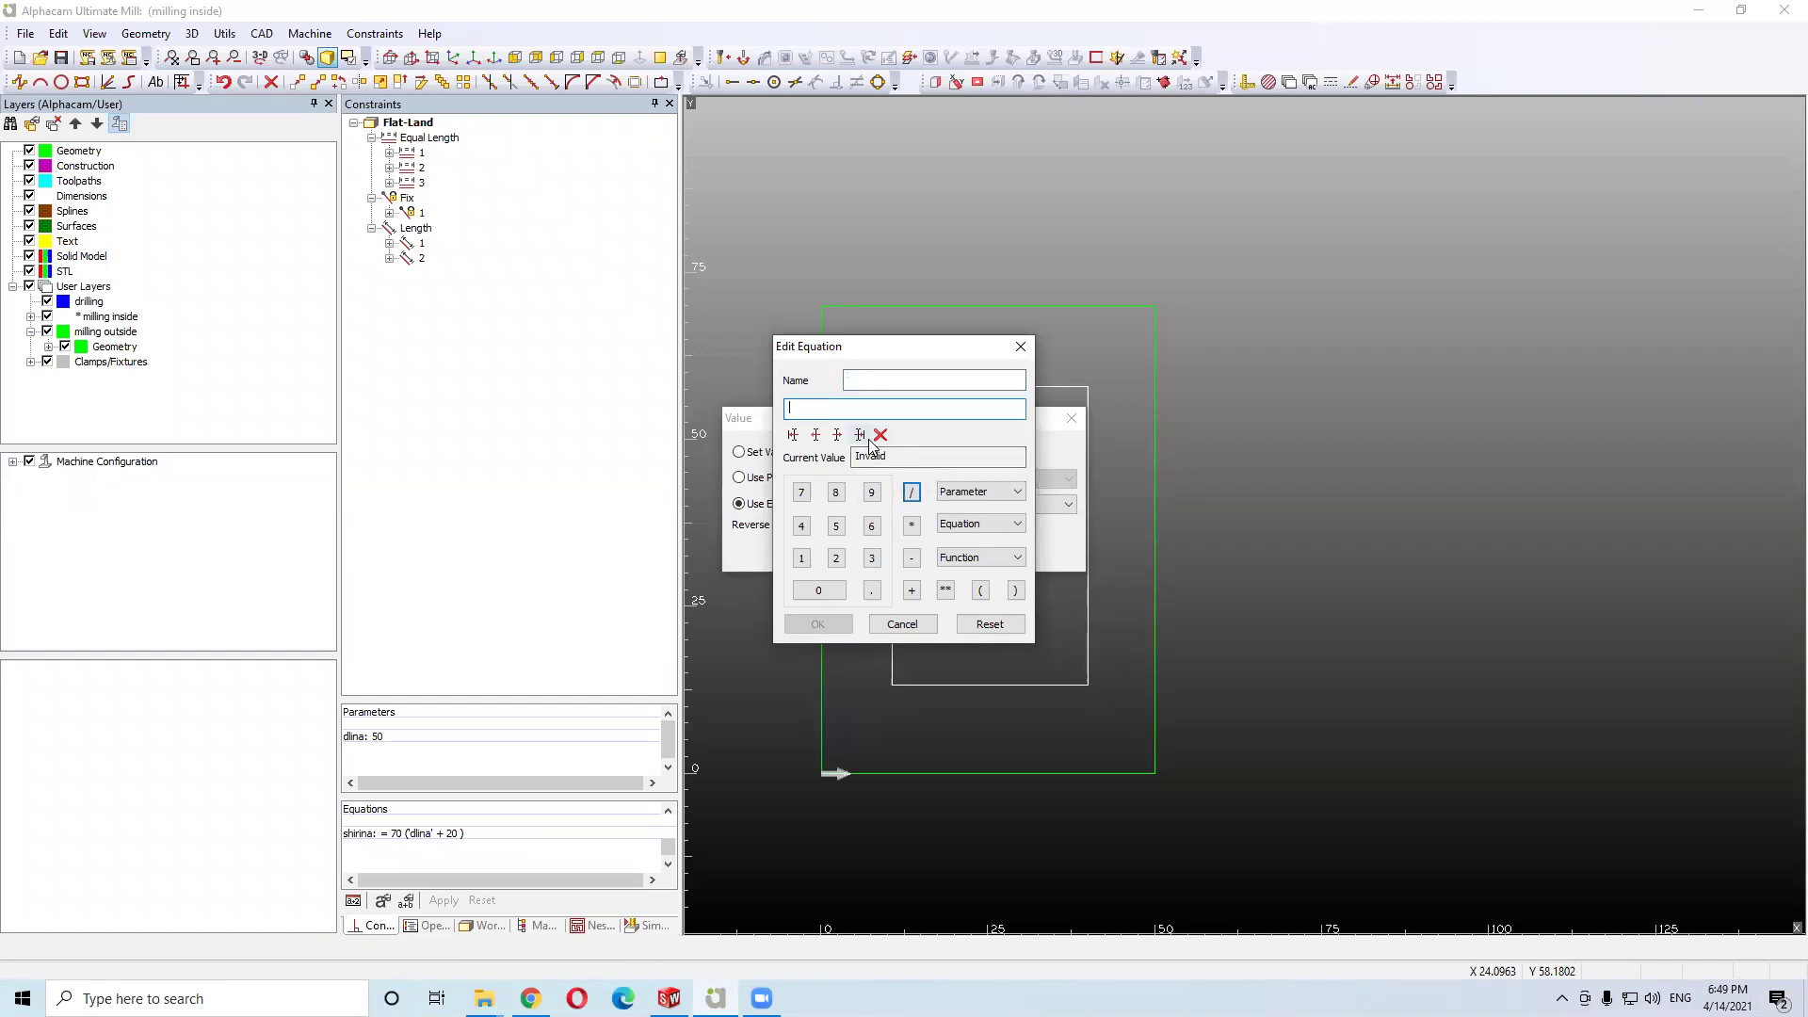
pyautogui.click(953, 491)
pyautogui.click(962, 509)
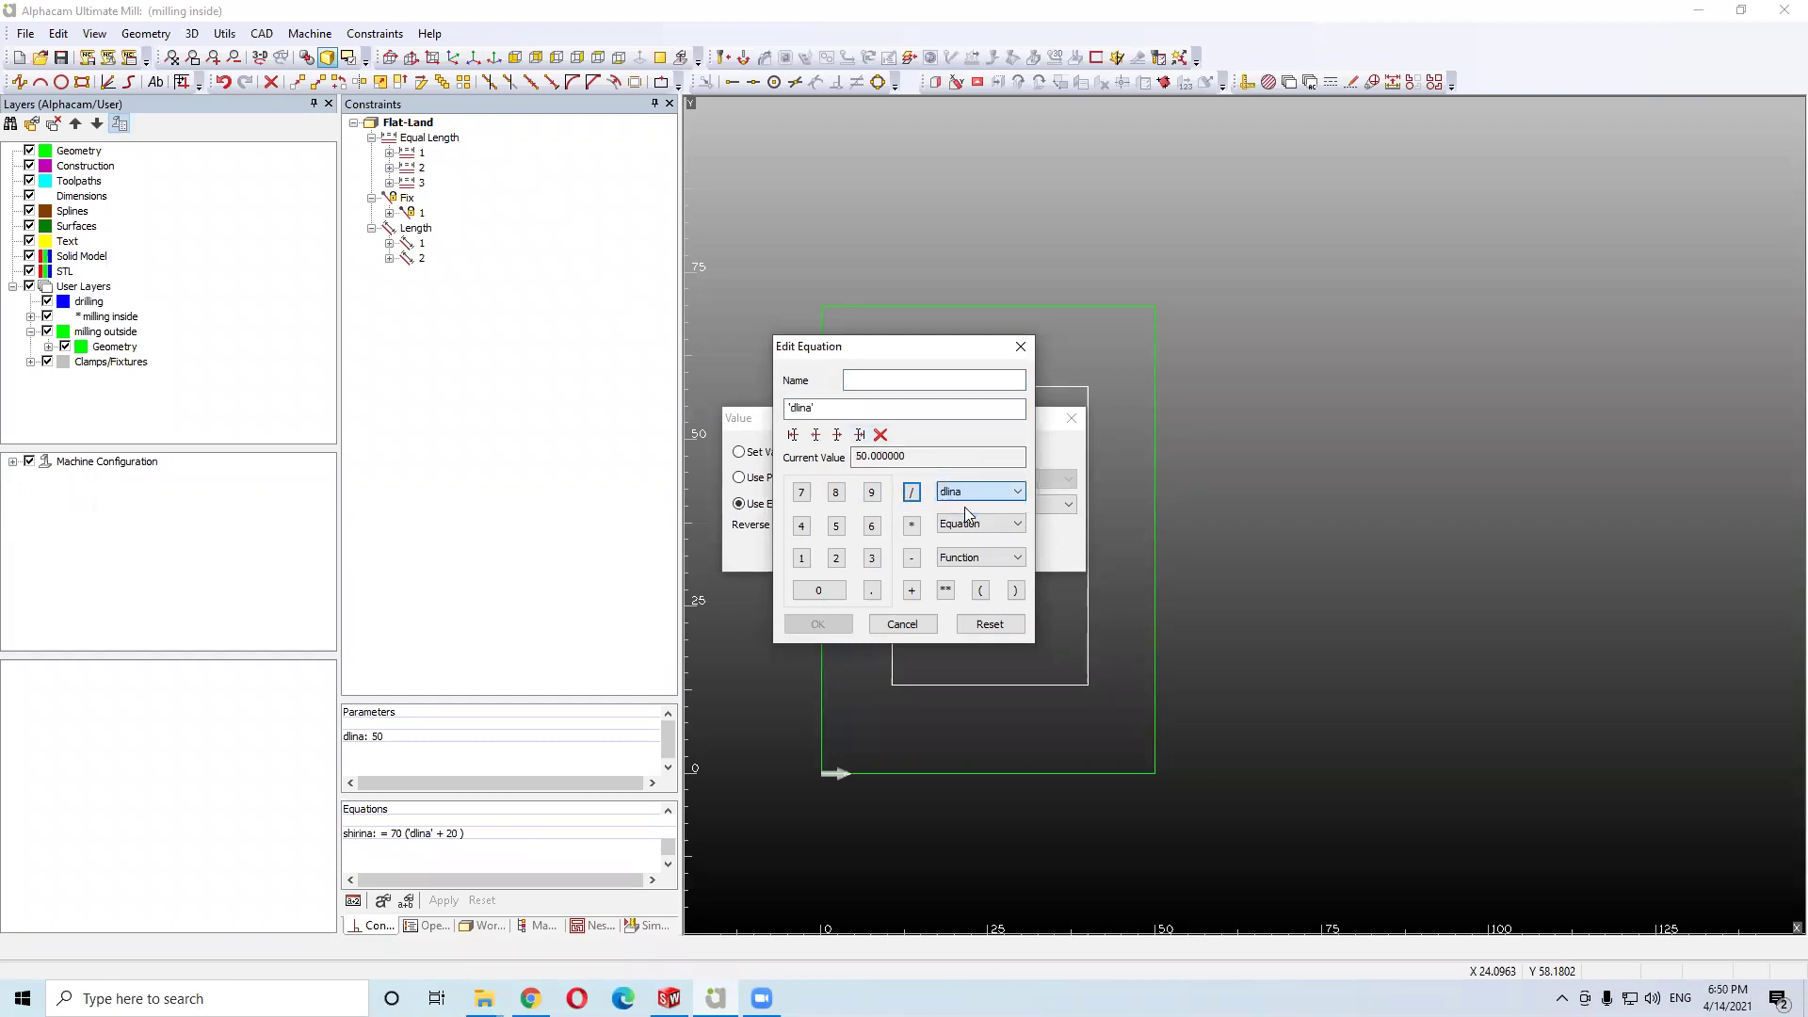
pyautogui.click(882, 411)
pyautogui.write('- 10')
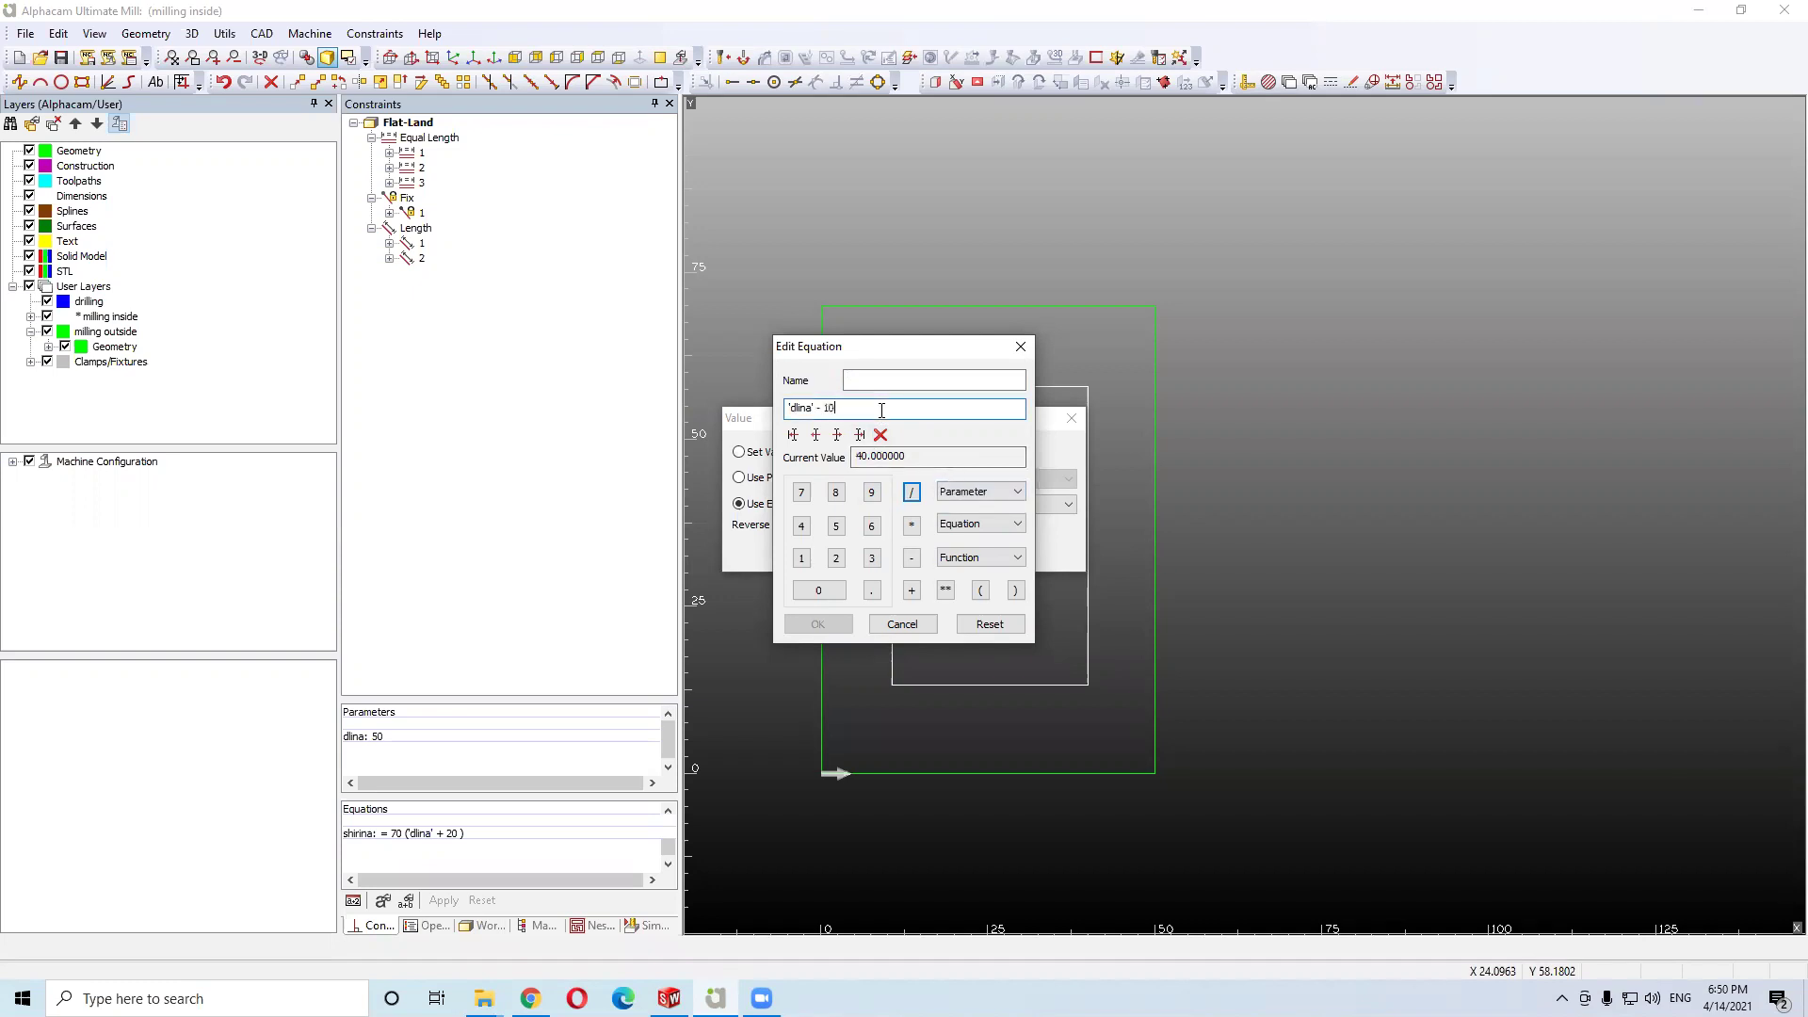
pyautogui.click(909, 380)
pyautogui.write('dl1')
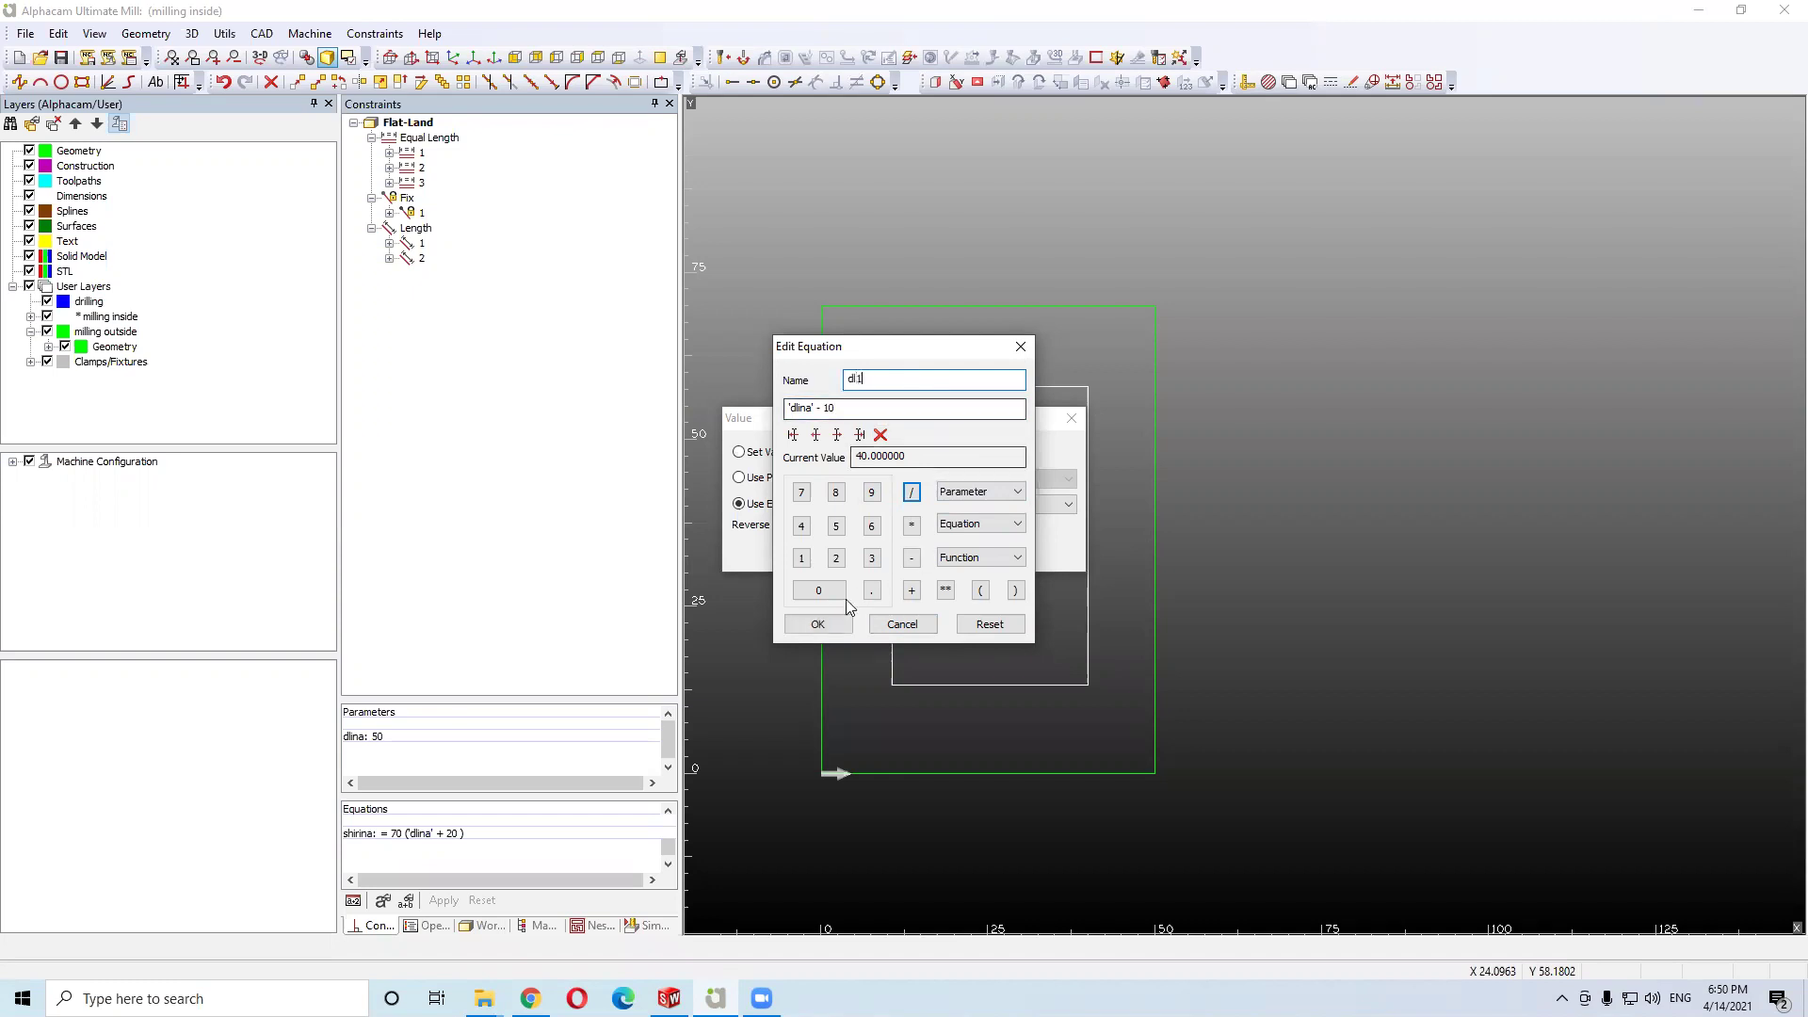
pyautogui.click(817, 624)
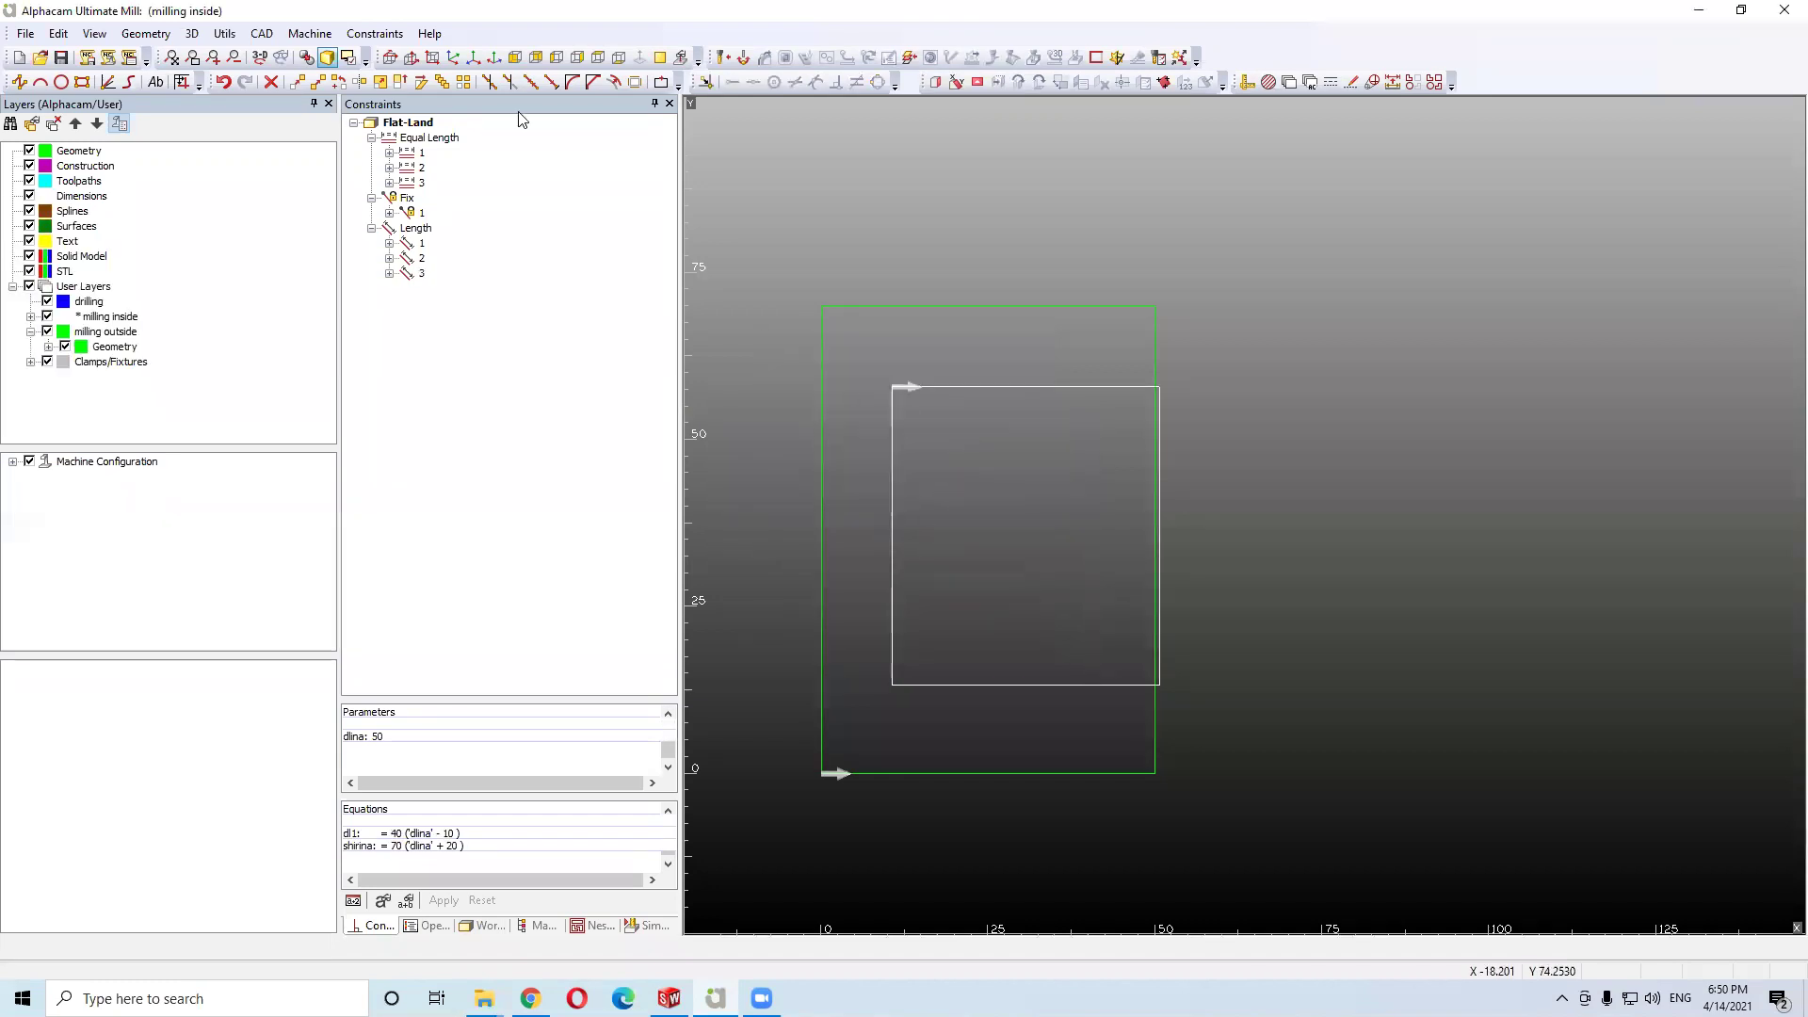
# Add a Length constraint to the inner rectangle's left edge, driven by a new equation named shirina1
pyautogui.click(328, 35)
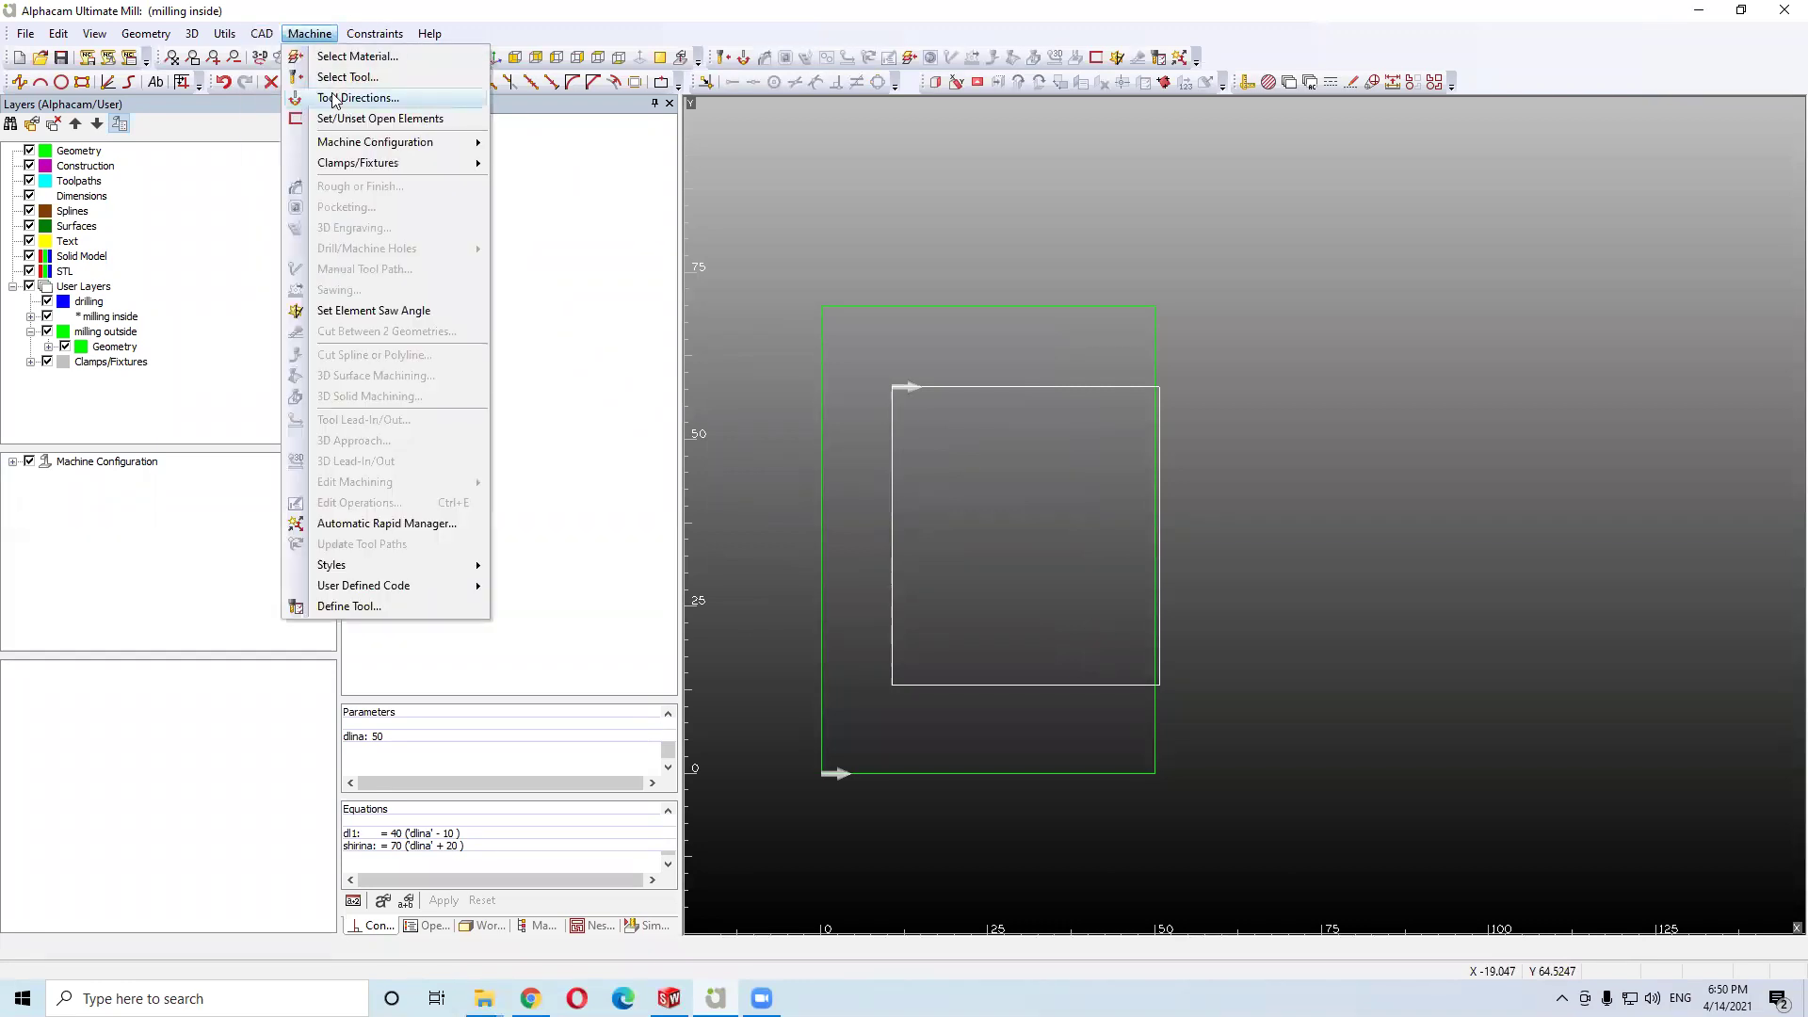
pyautogui.moveTo(363, 35)
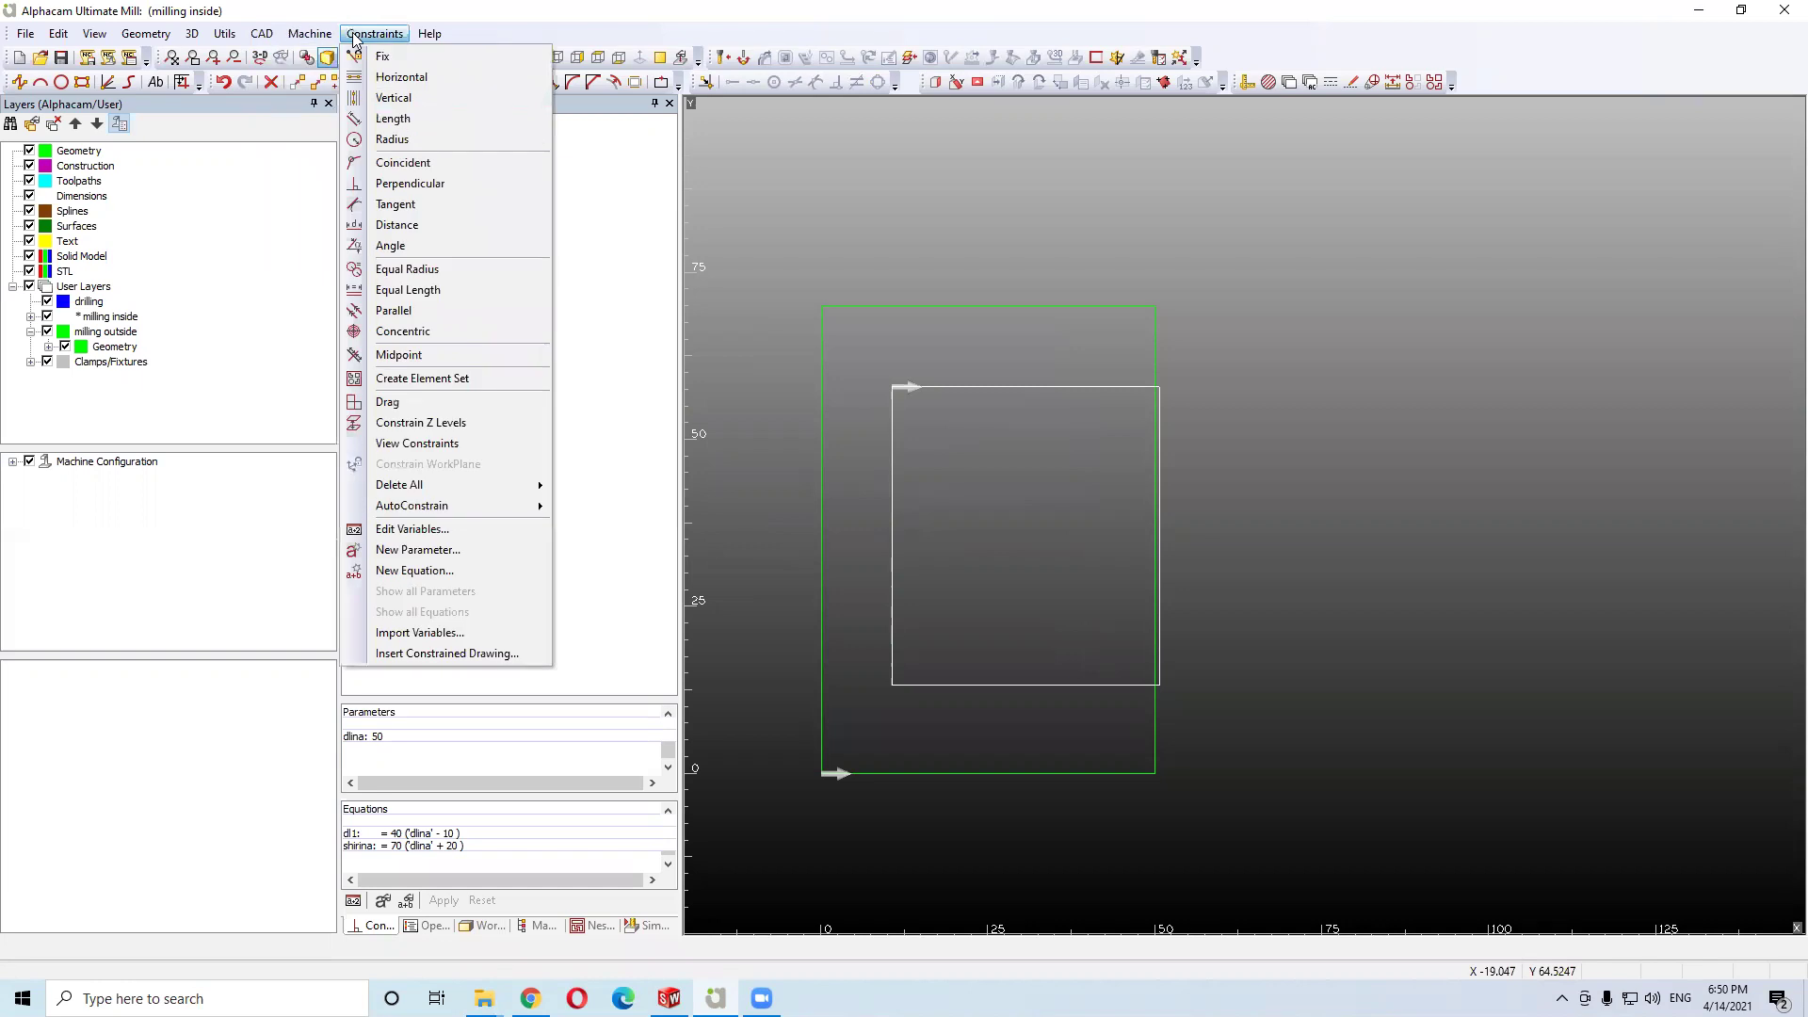
pyautogui.click(392, 118)
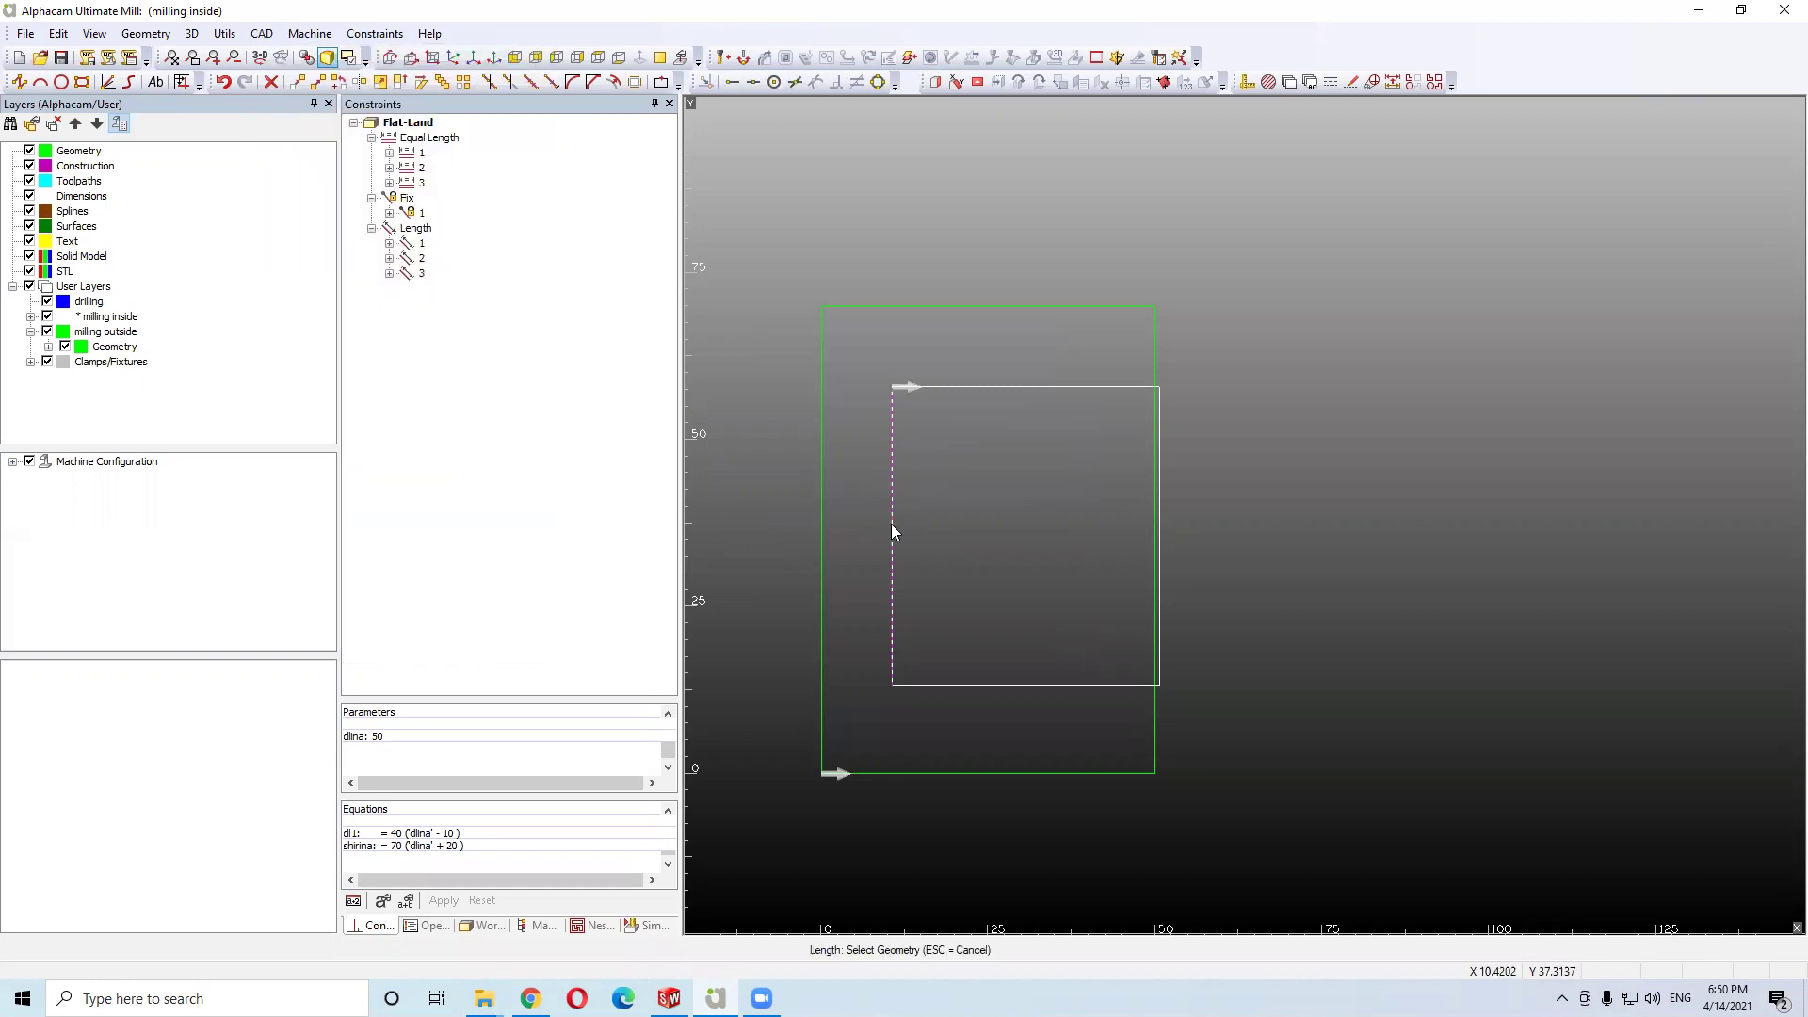
pyautogui.click(891, 523)
pyautogui.click(789, 504)
pyautogui.click(930, 510)
pyautogui.click(932, 513)
pyautogui.click(850, 556)
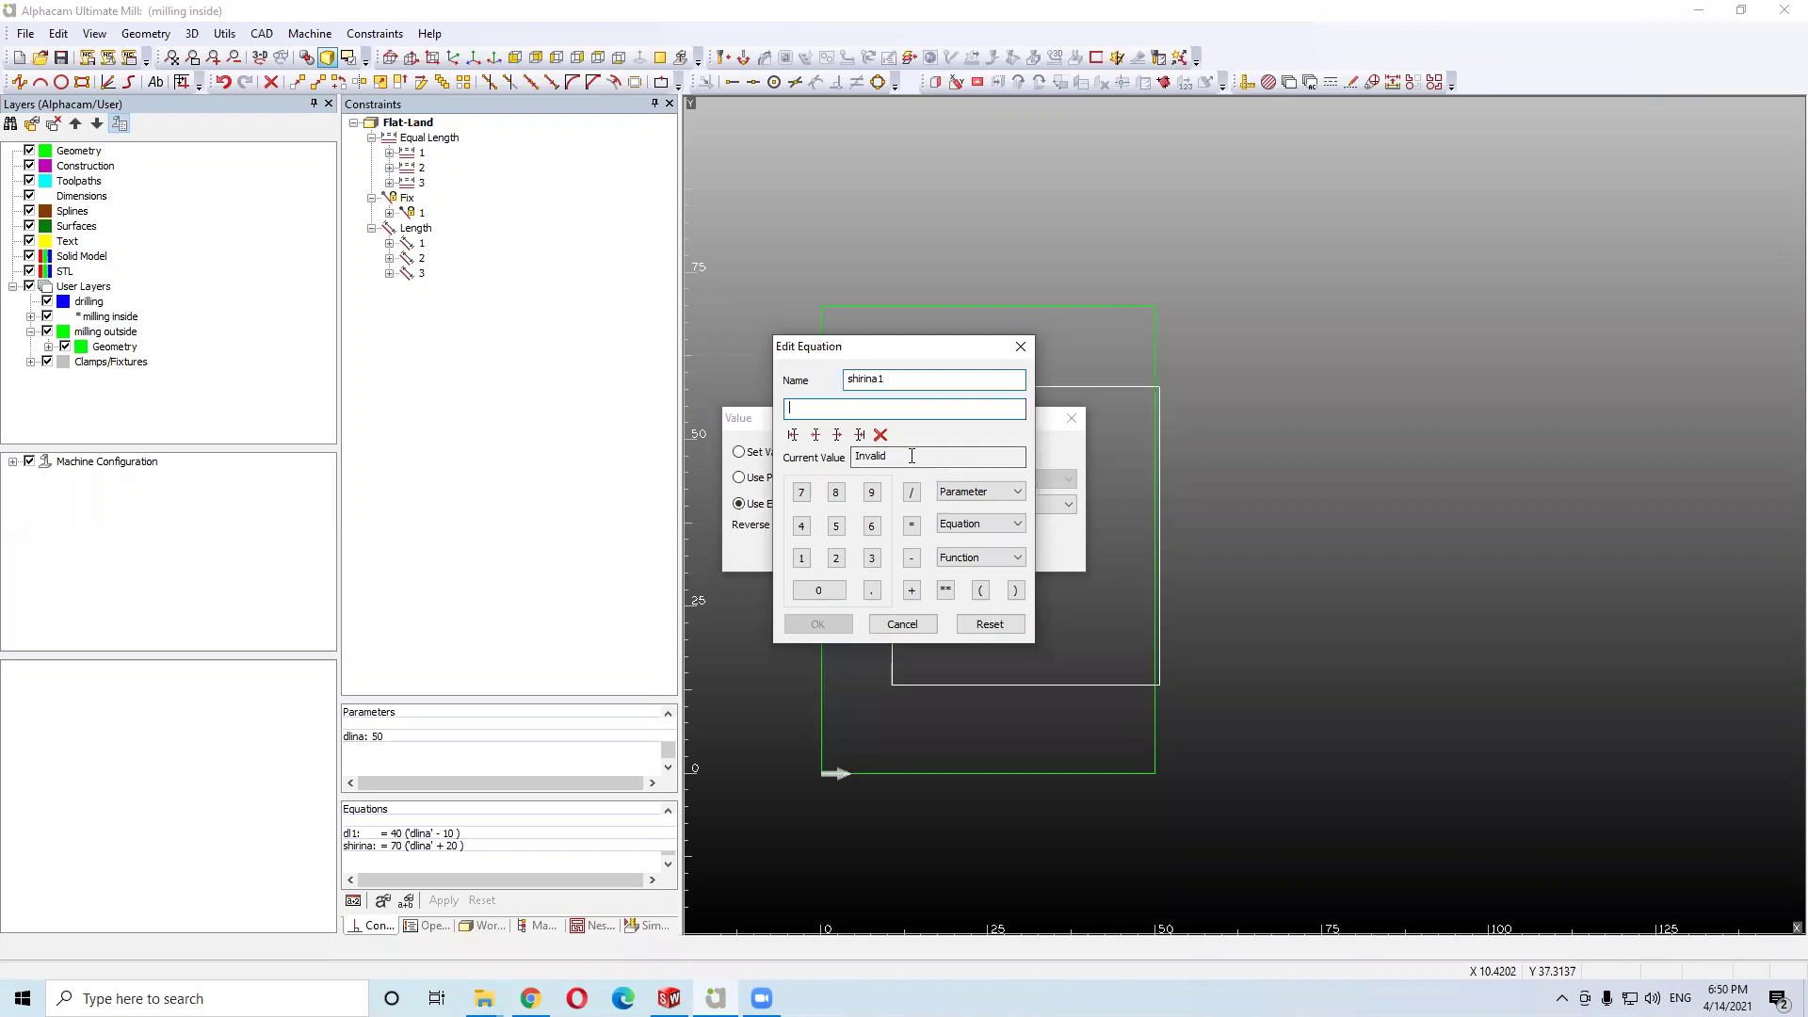
# Define the shirina1 equation as [shirina] - 10, based on the existing shirina equation
pyautogui.click(974, 493)
pyautogui.click(977, 509)
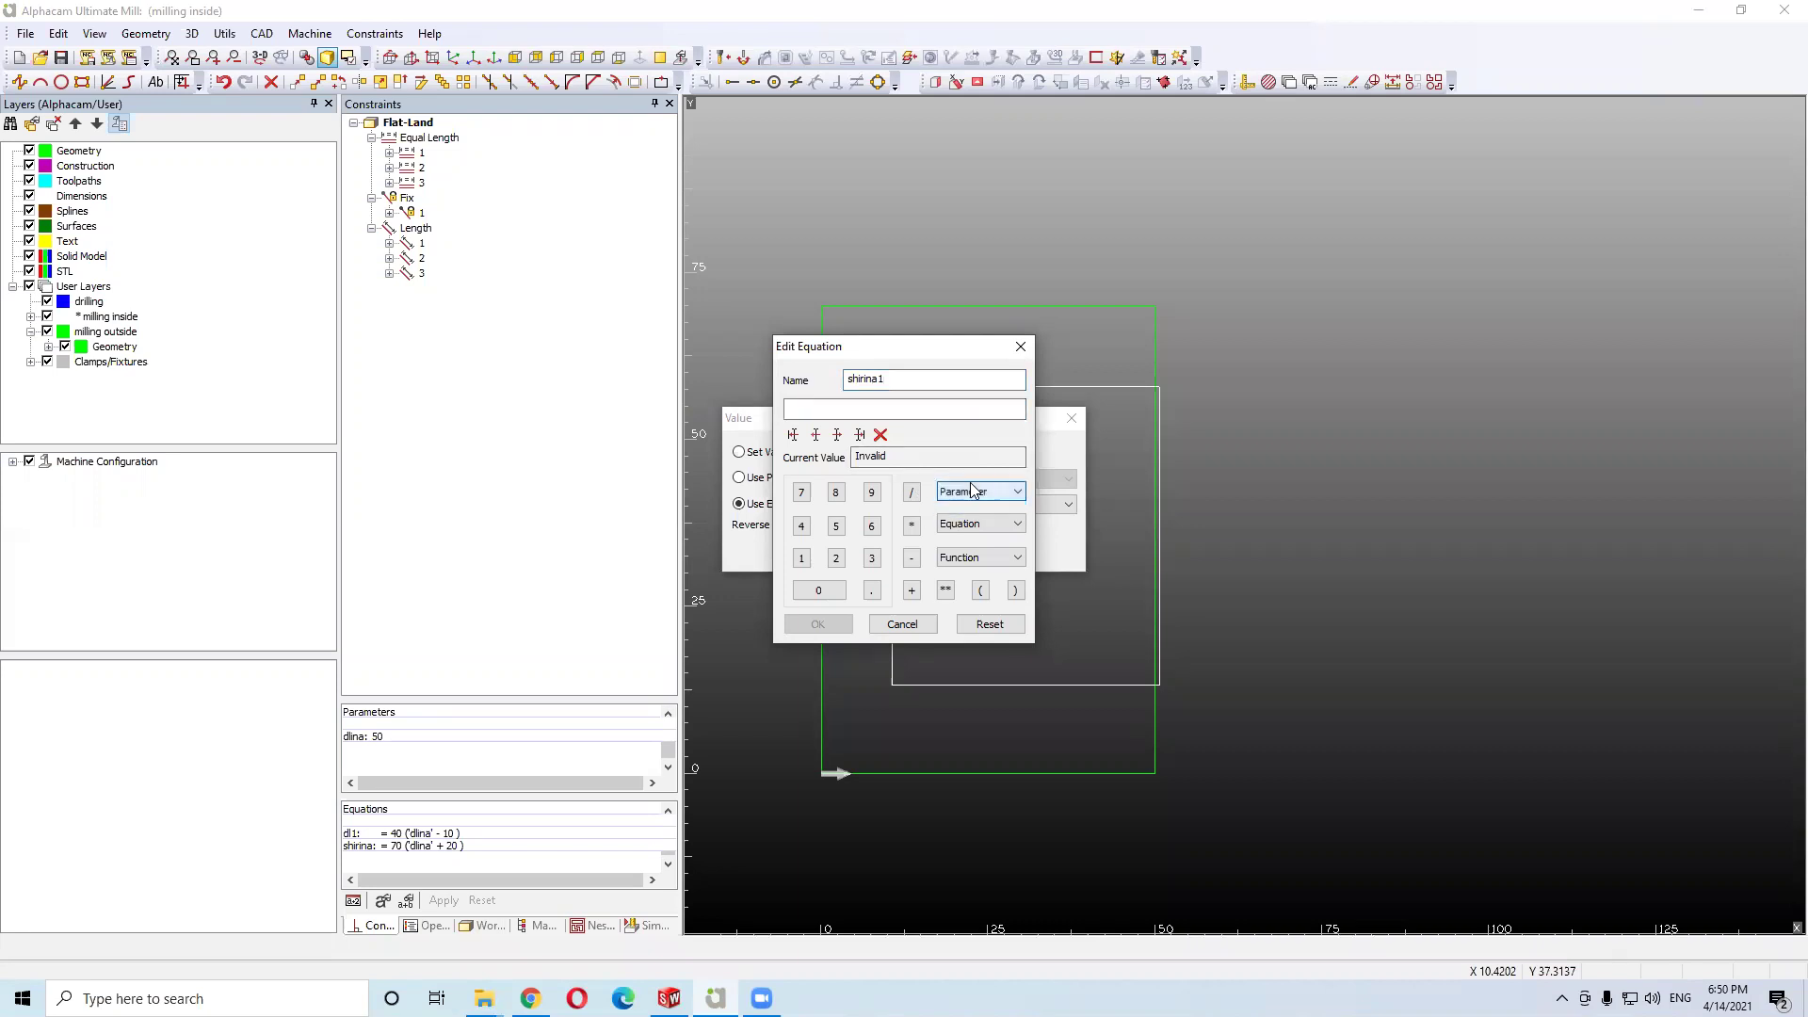
pyautogui.click(979, 527)
pyautogui.click(979, 552)
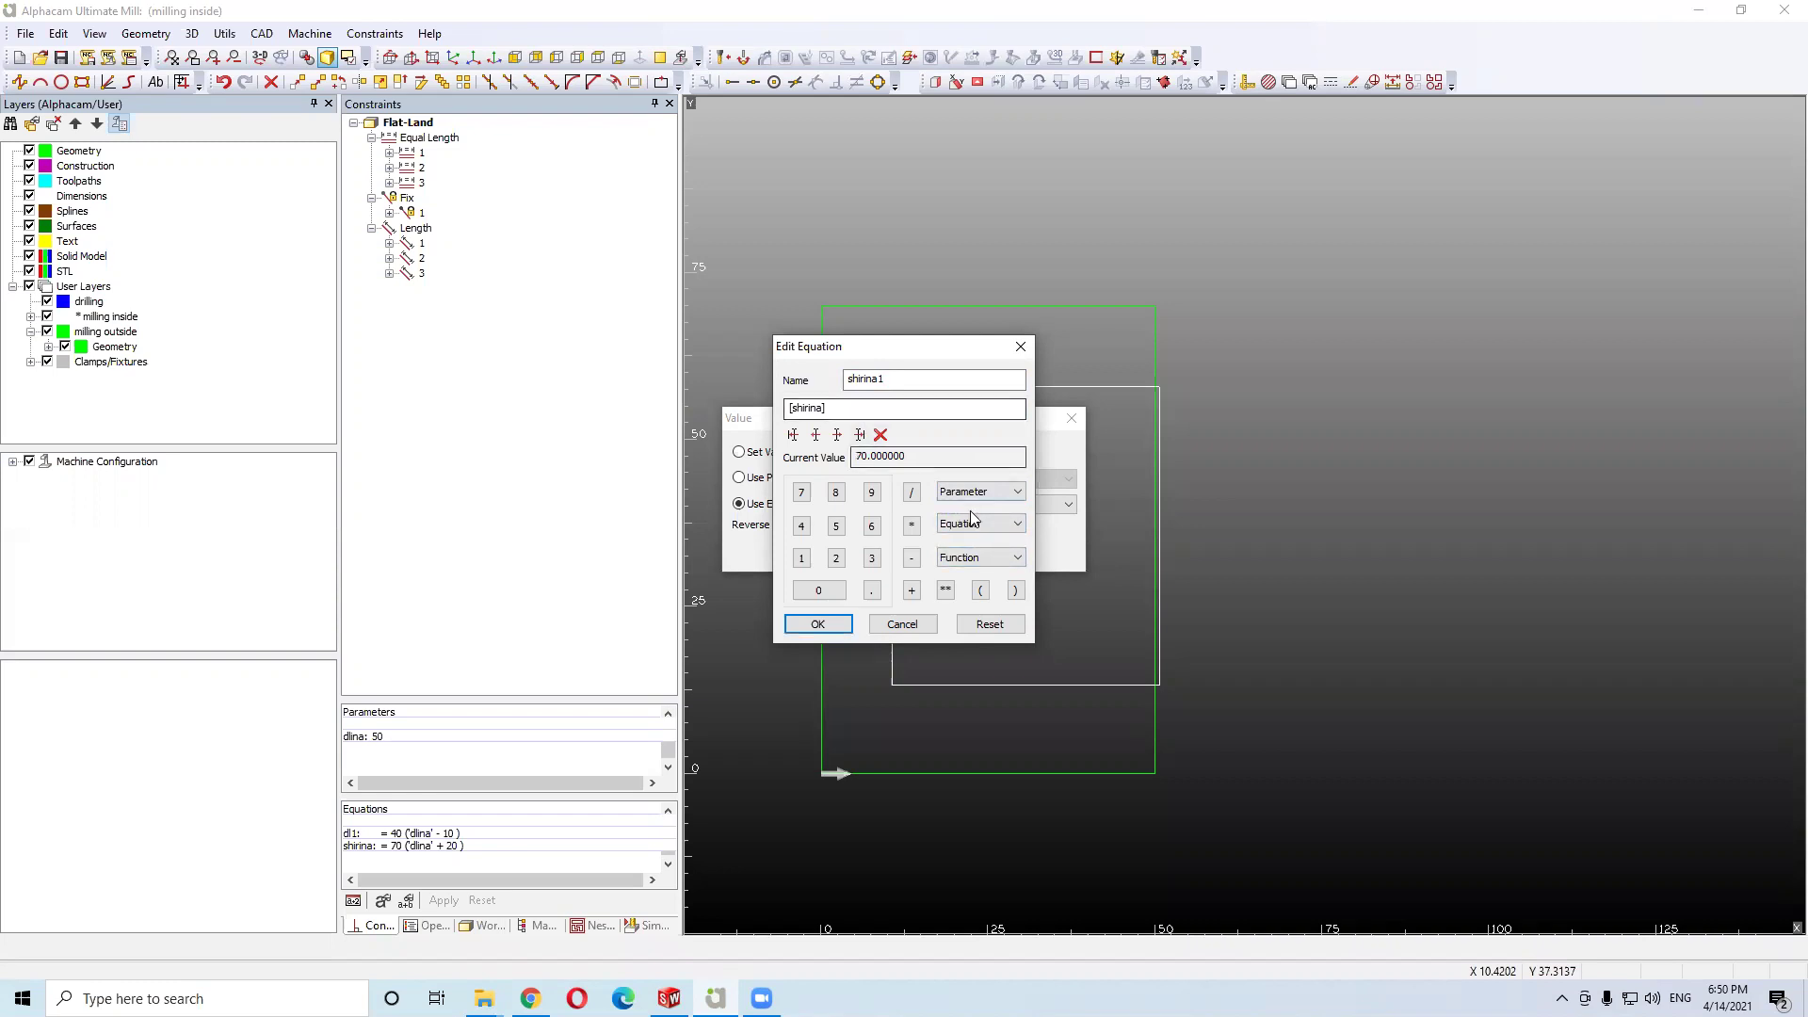
pyautogui.moveTo(855, 348); pyautogui.dragTo(1022, 368)
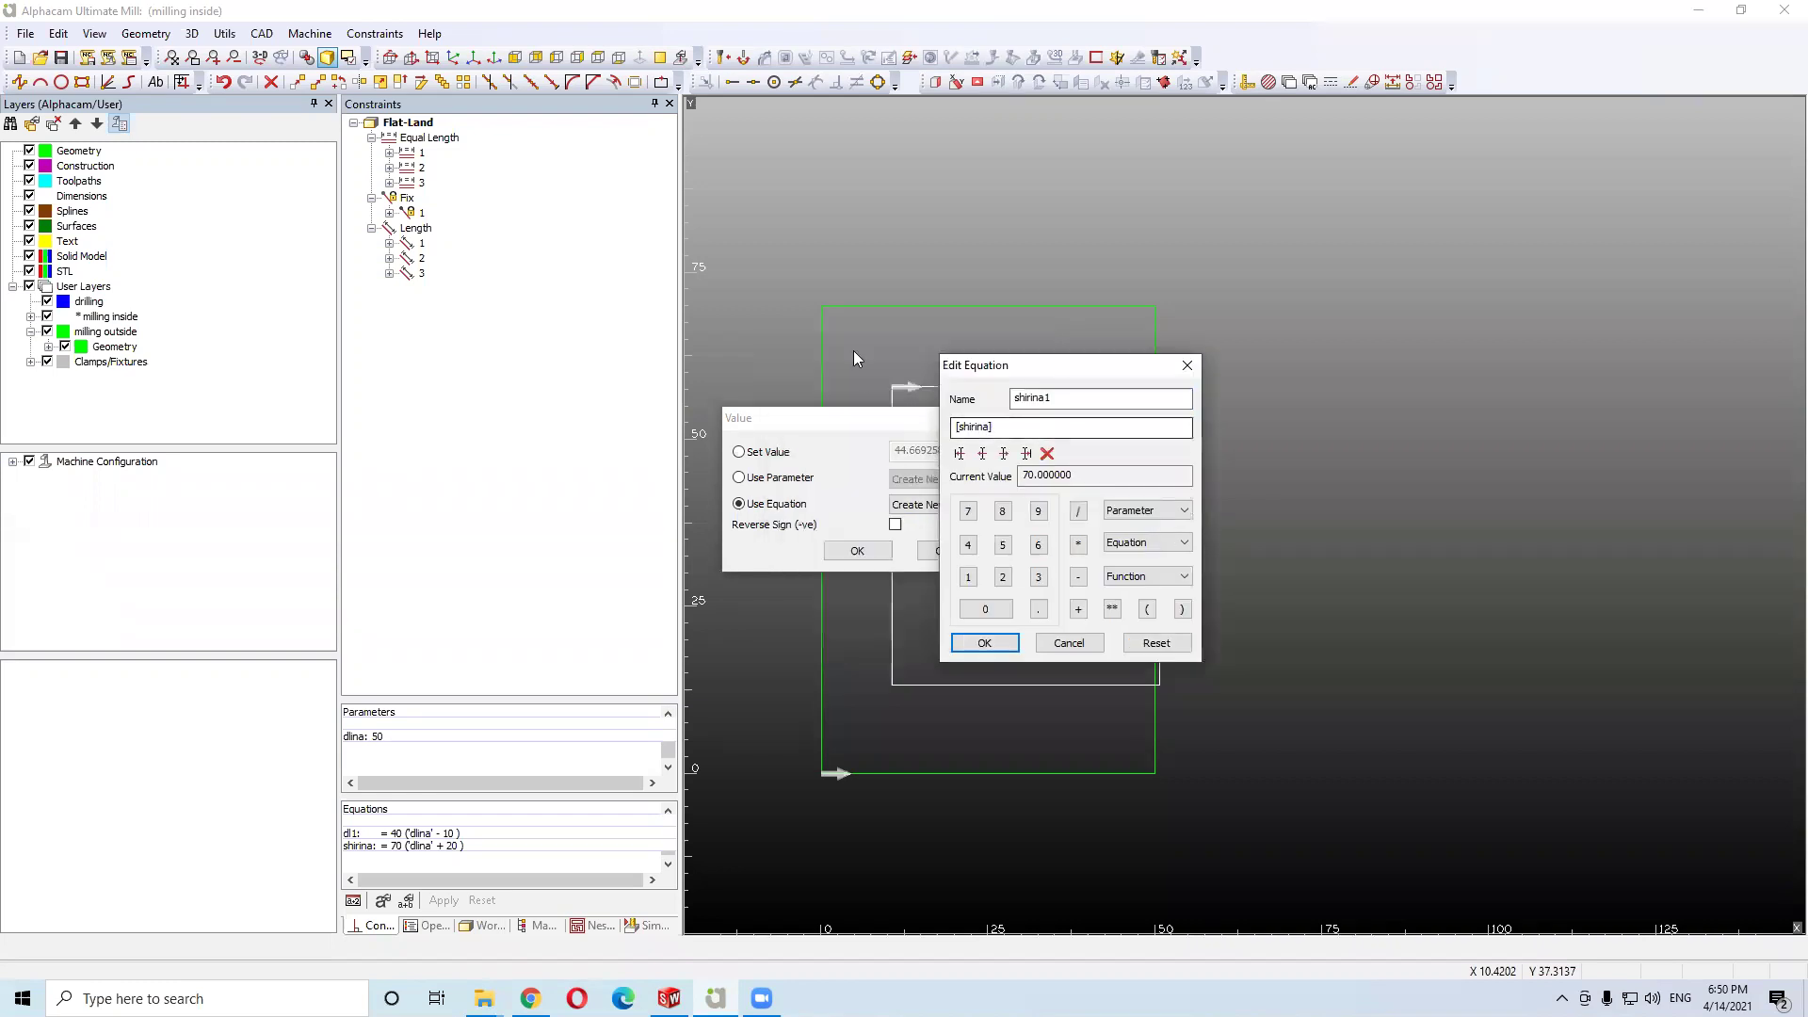
pyautogui.click(1012, 429)
pyautogui.write('- 10')
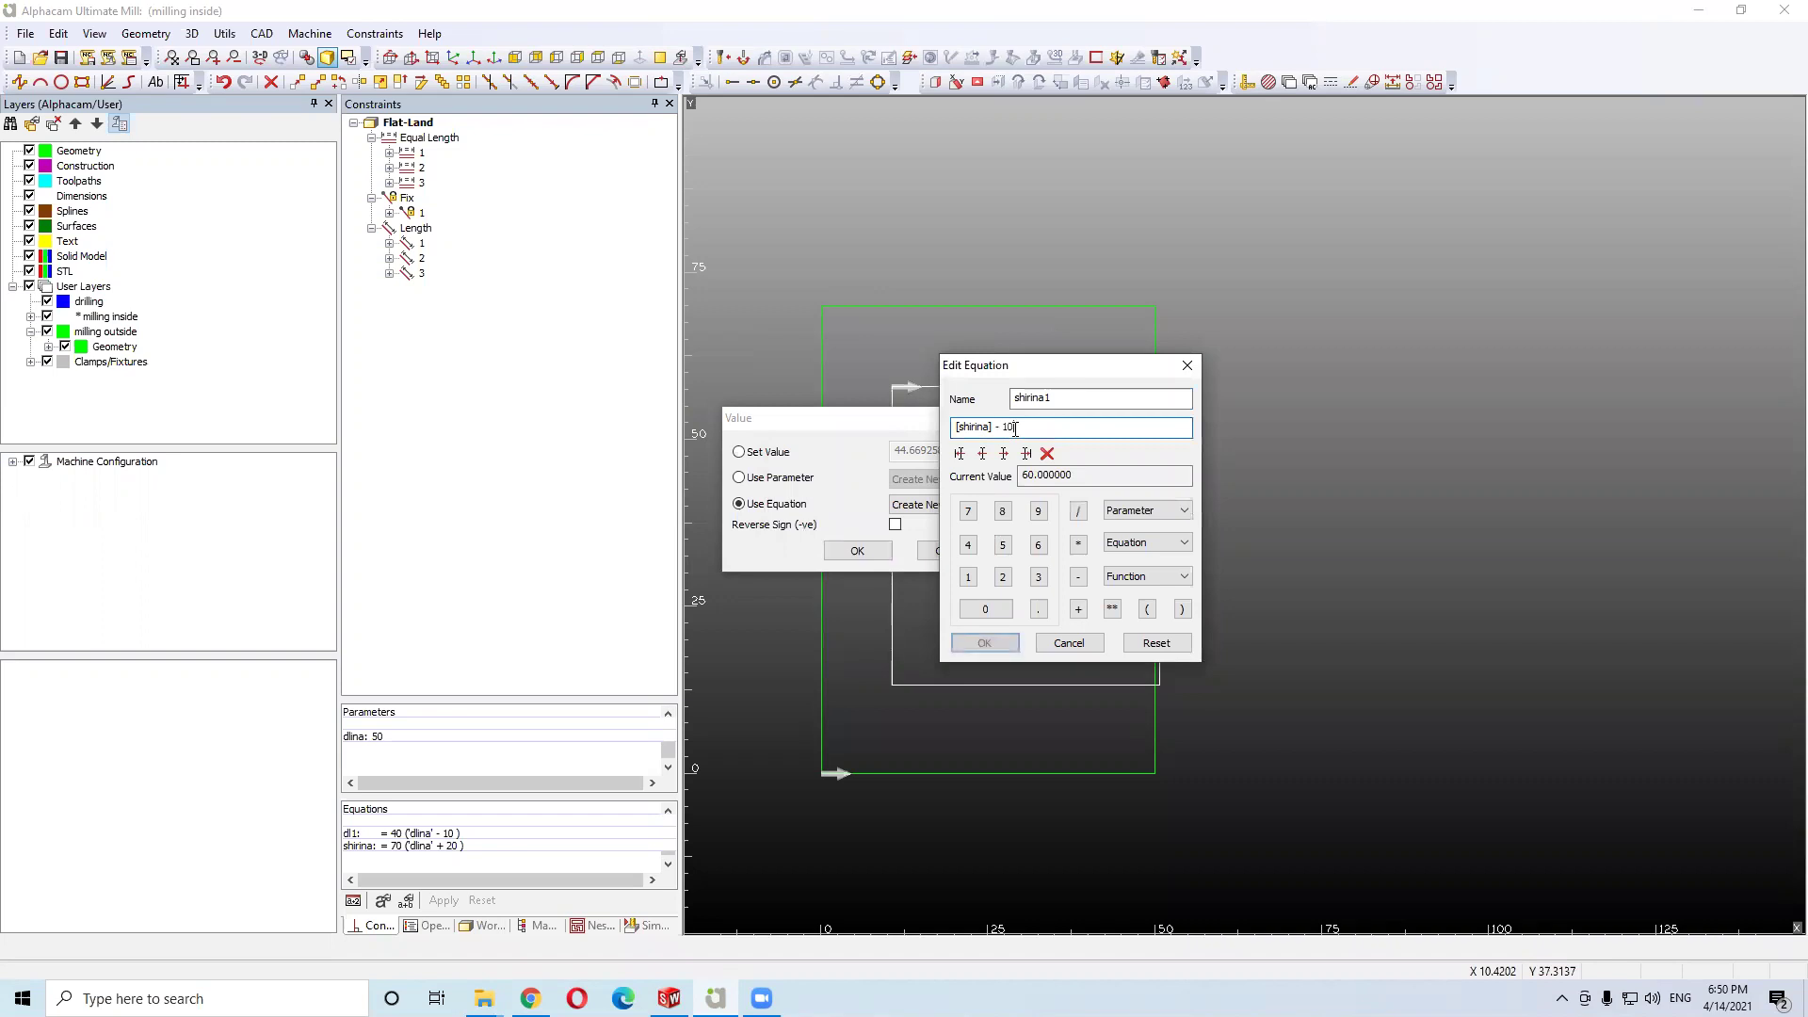
pyautogui.click(984, 643)
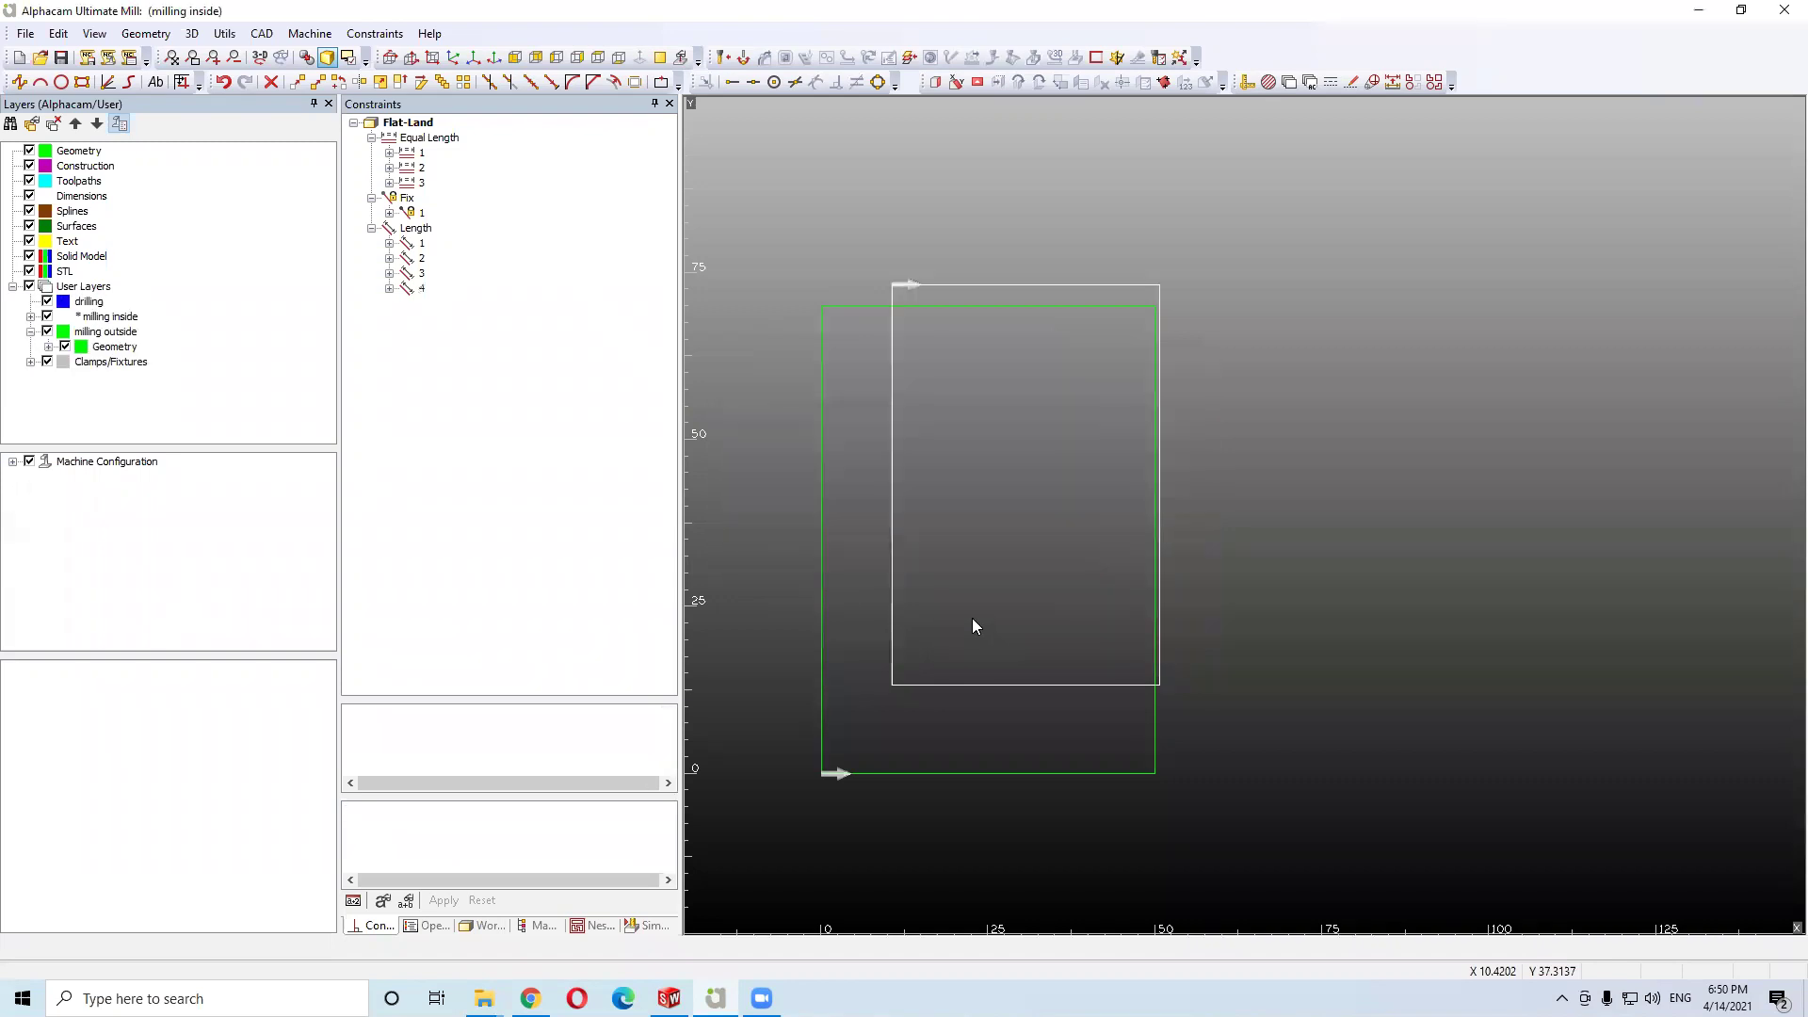
# Constrain the distance between the left edges of the inner and outer rectangles to 5
pyautogui.click(309, 34)
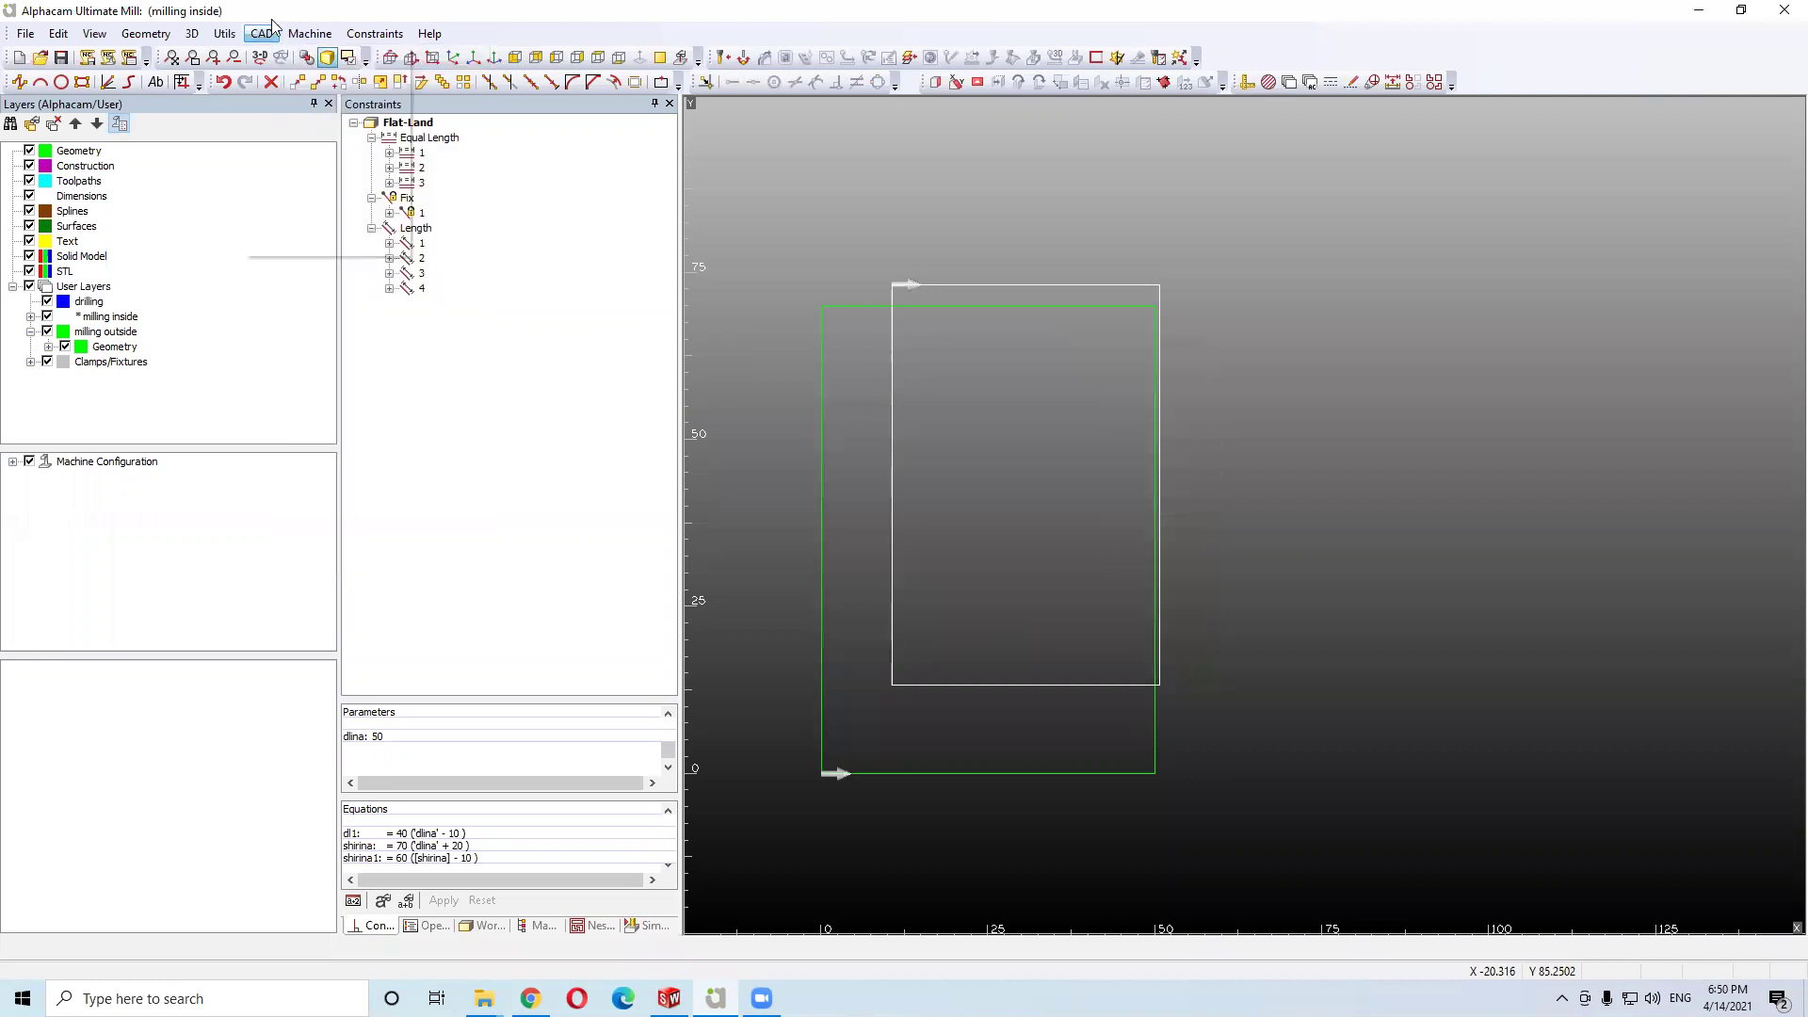
pyautogui.click(374, 34)
pyautogui.click(397, 225)
pyautogui.click(892, 639)
pyautogui.click(821, 637)
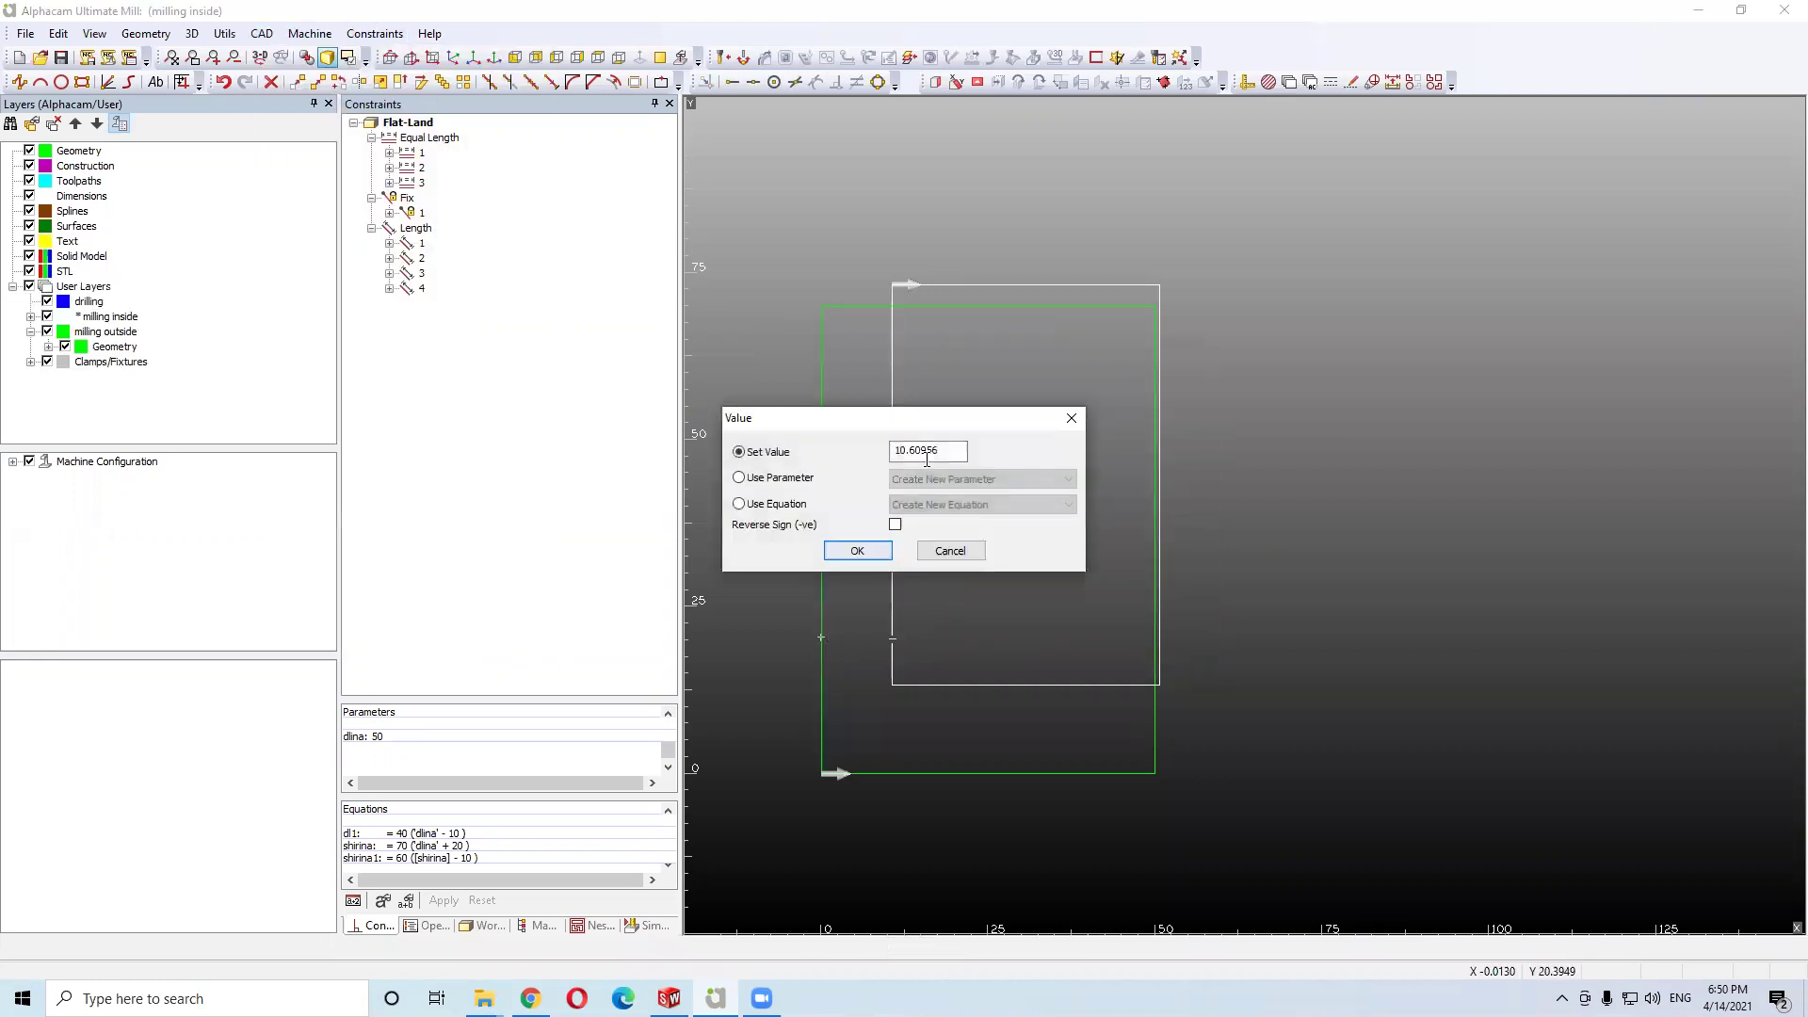
pyautogui.write('5')
pyautogui.press('Return')
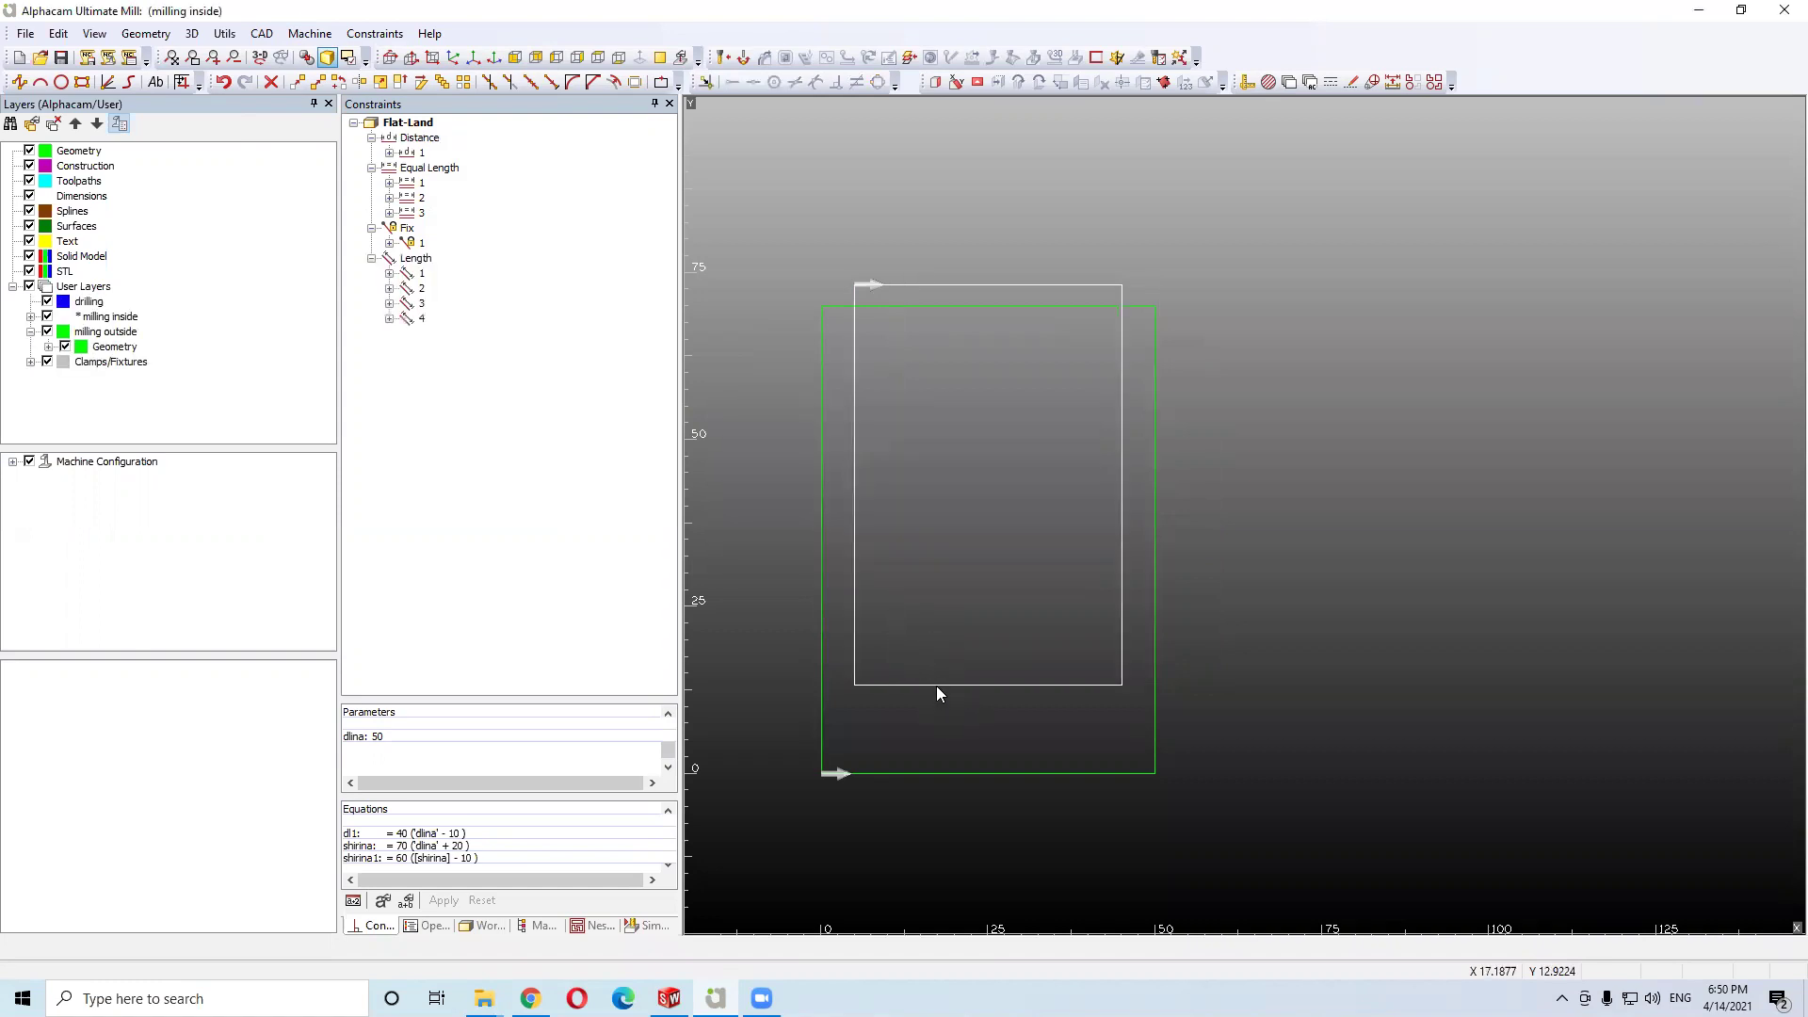
# Constrain the distance between the bottom edges of the inner and outer rectangles to 5
pyautogui.click(351, 34)
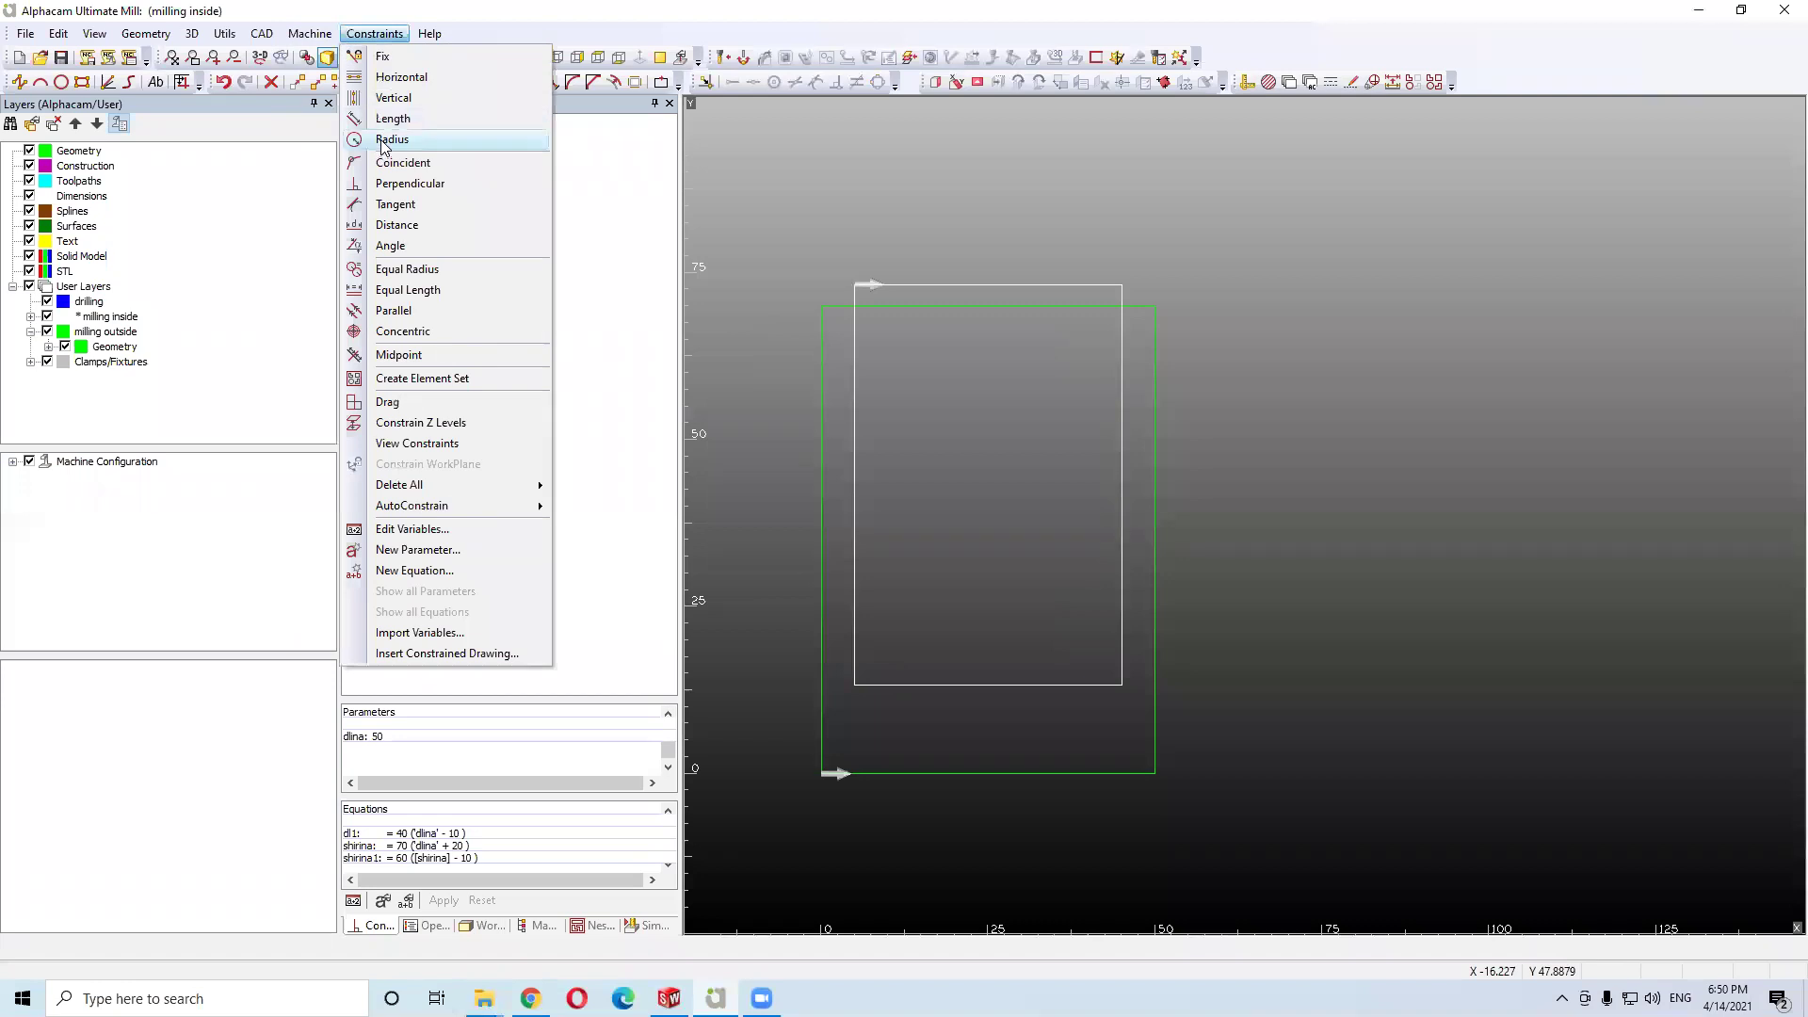
pyautogui.click(396, 225)
pyautogui.click(923, 688)
pyautogui.click(921, 771)
pyautogui.moveTo(953, 454); pyautogui.dragTo(800, 461)
pyautogui.write('5')
pyautogui.press('Return')
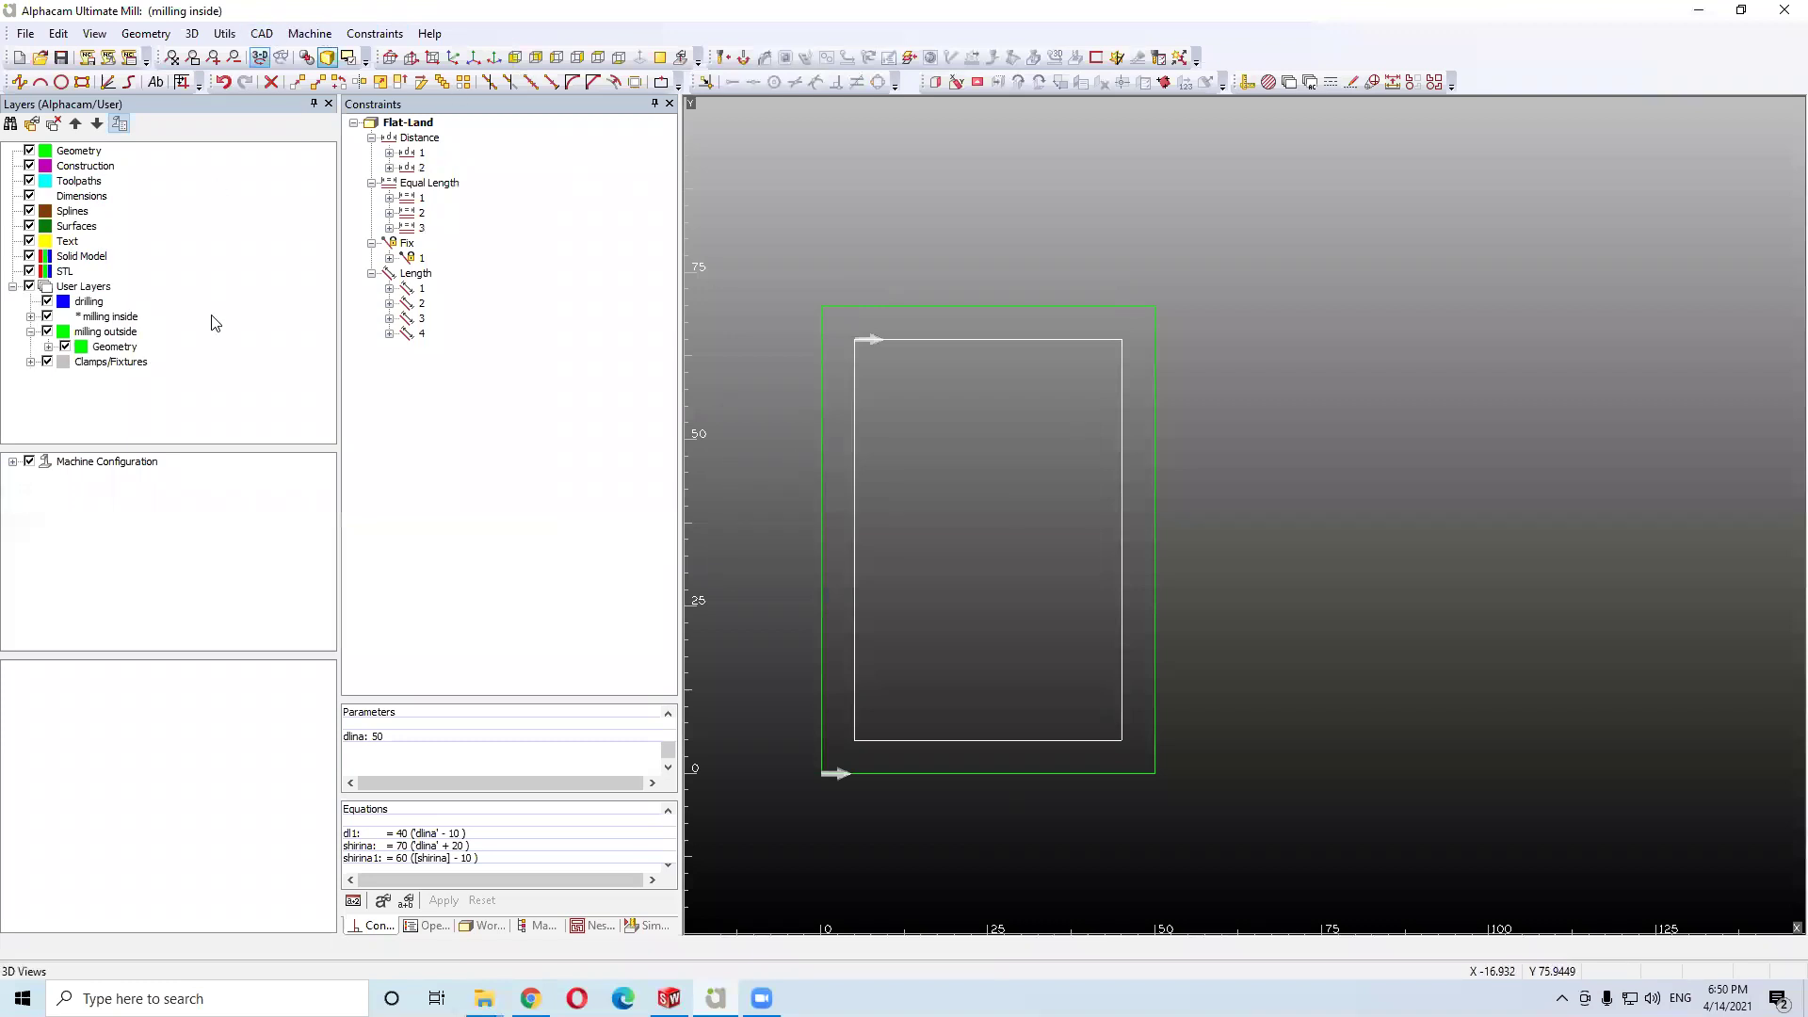
# Deactivate the milling inside layer, then toggle the visibility of milling inside and milling outside, leaving both shown
pyautogui.rightClick(101, 323)
pyautogui.click(109, 375)
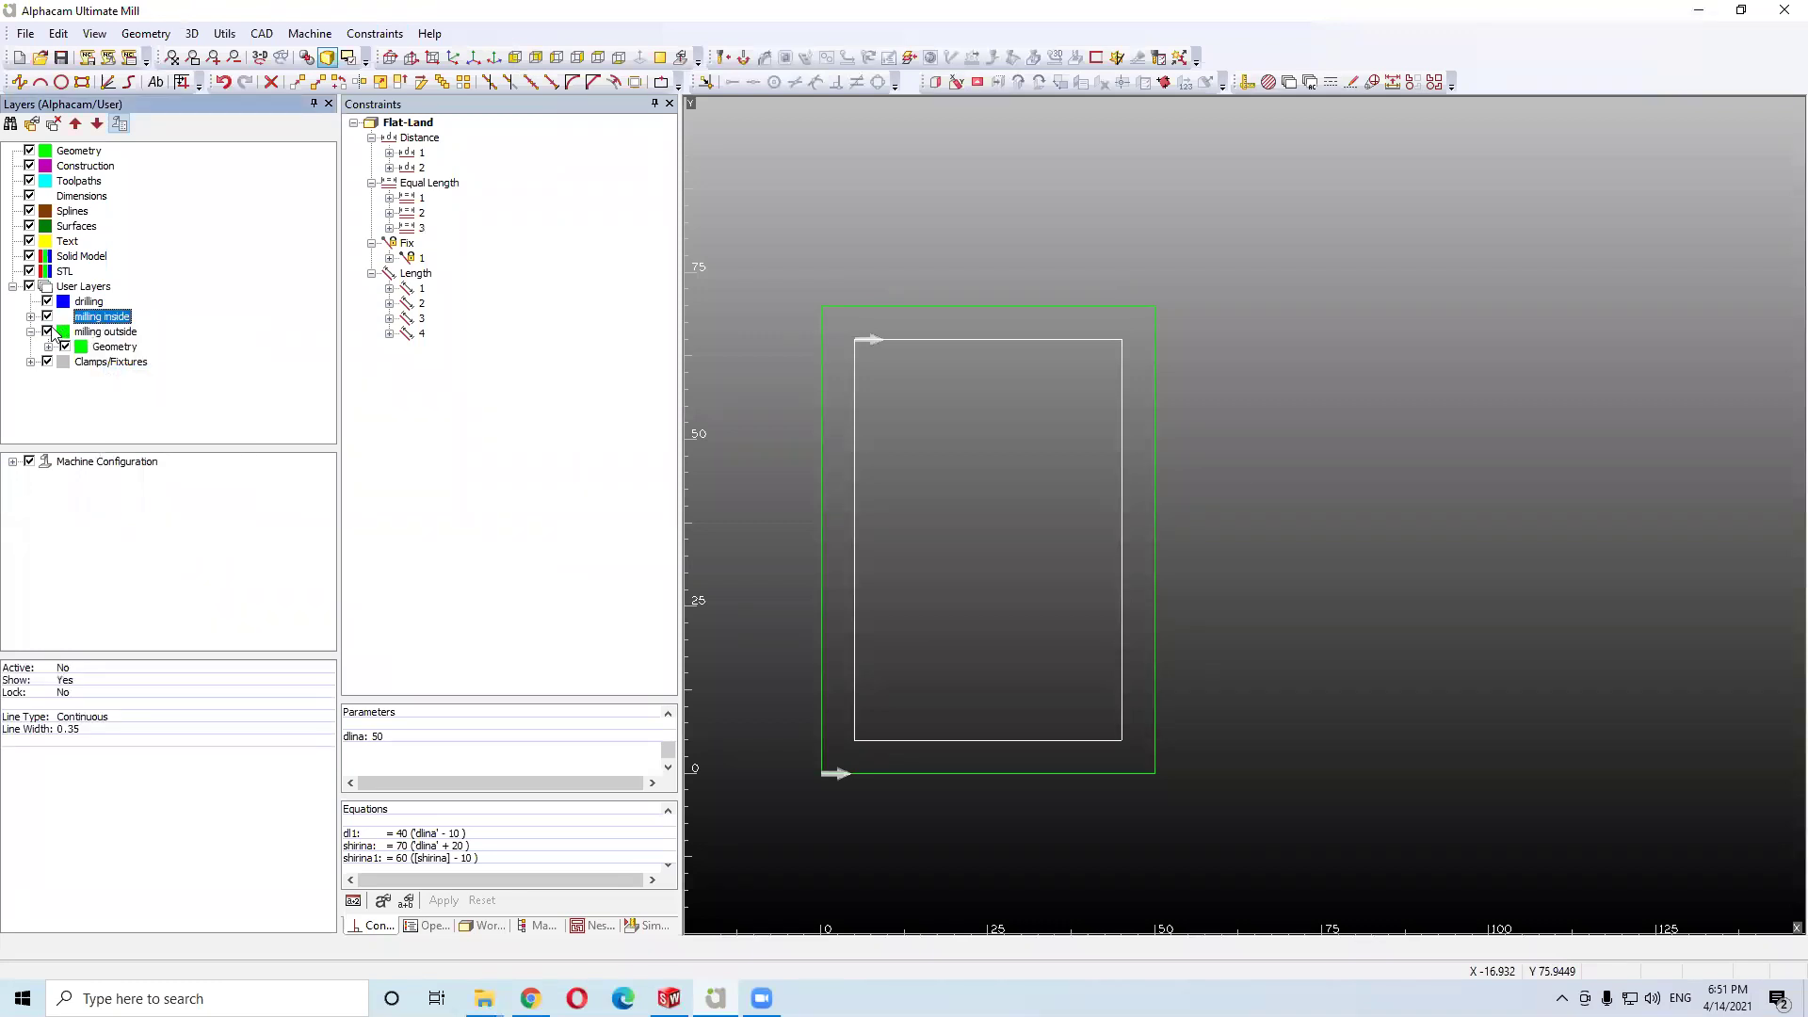
pyautogui.click(31, 332)
pyautogui.click(47, 316)
pyautogui.click(47, 317)
pyautogui.click(47, 332)
pyautogui.click(47, 331)
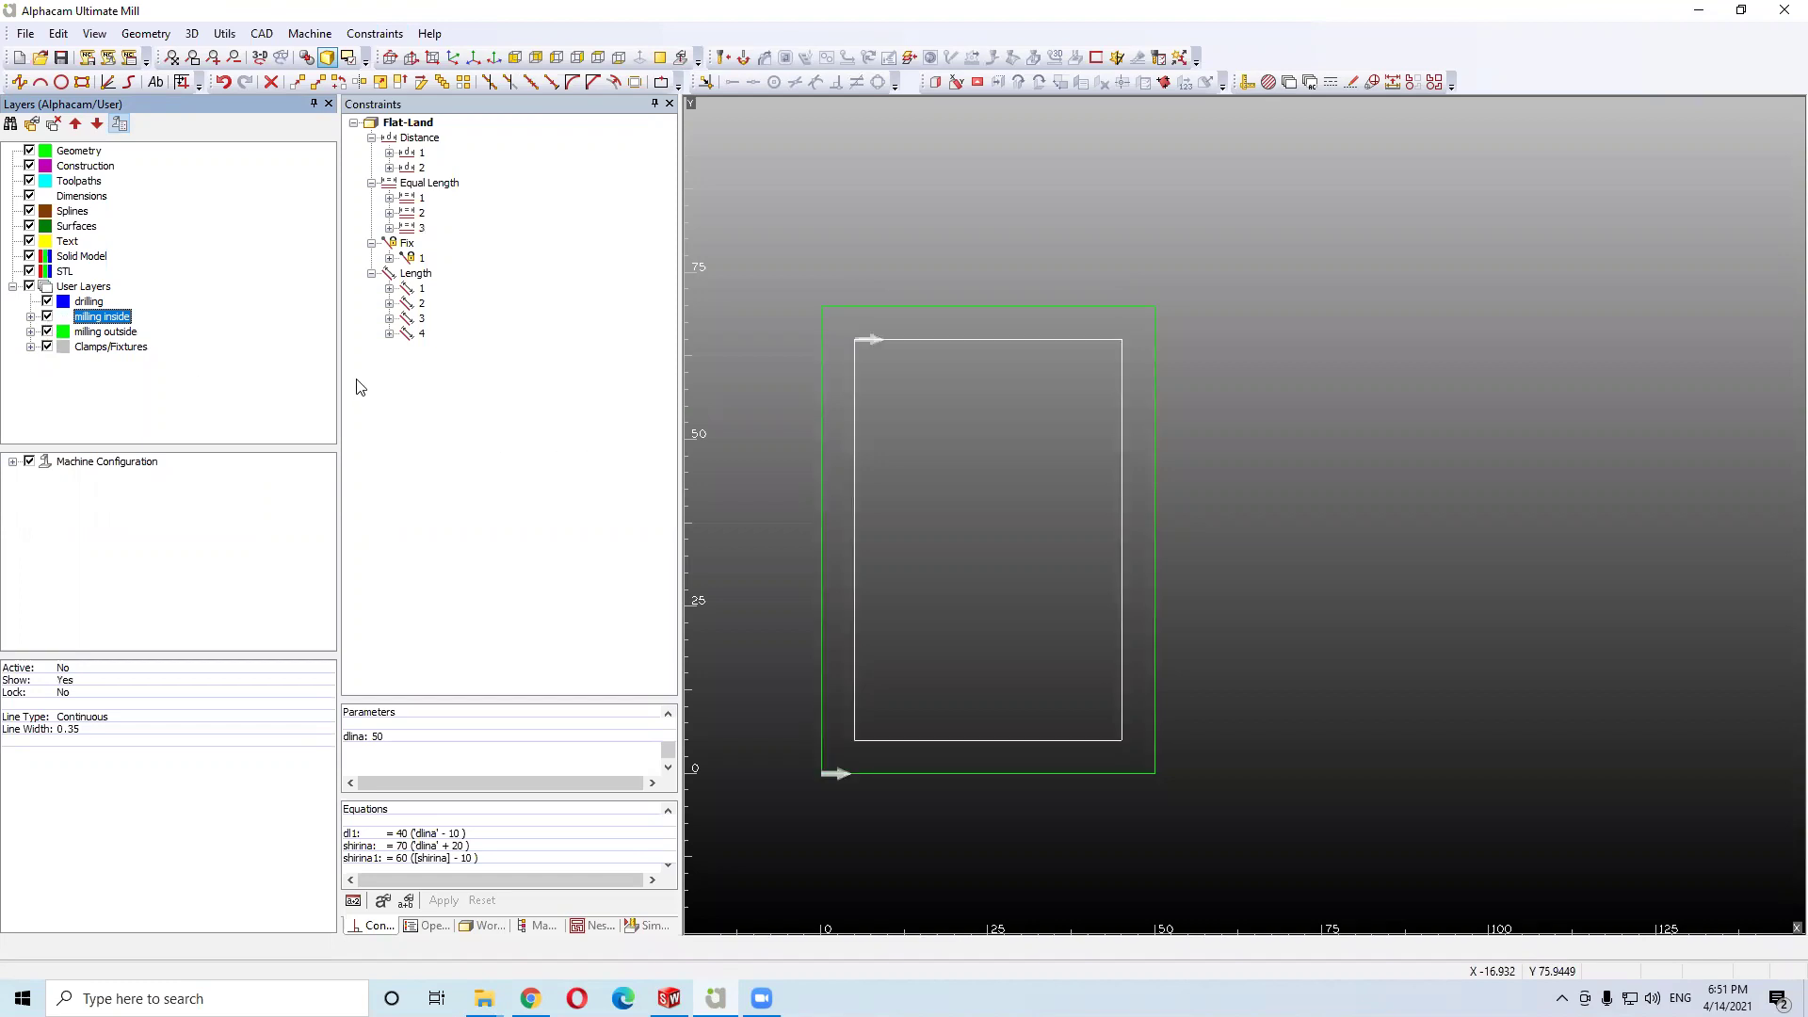
# Make the drilling layer active and draw four circles of diameter 10, one near each corner inside the inner rectangle
pyautogui.rightClick(85, 305)
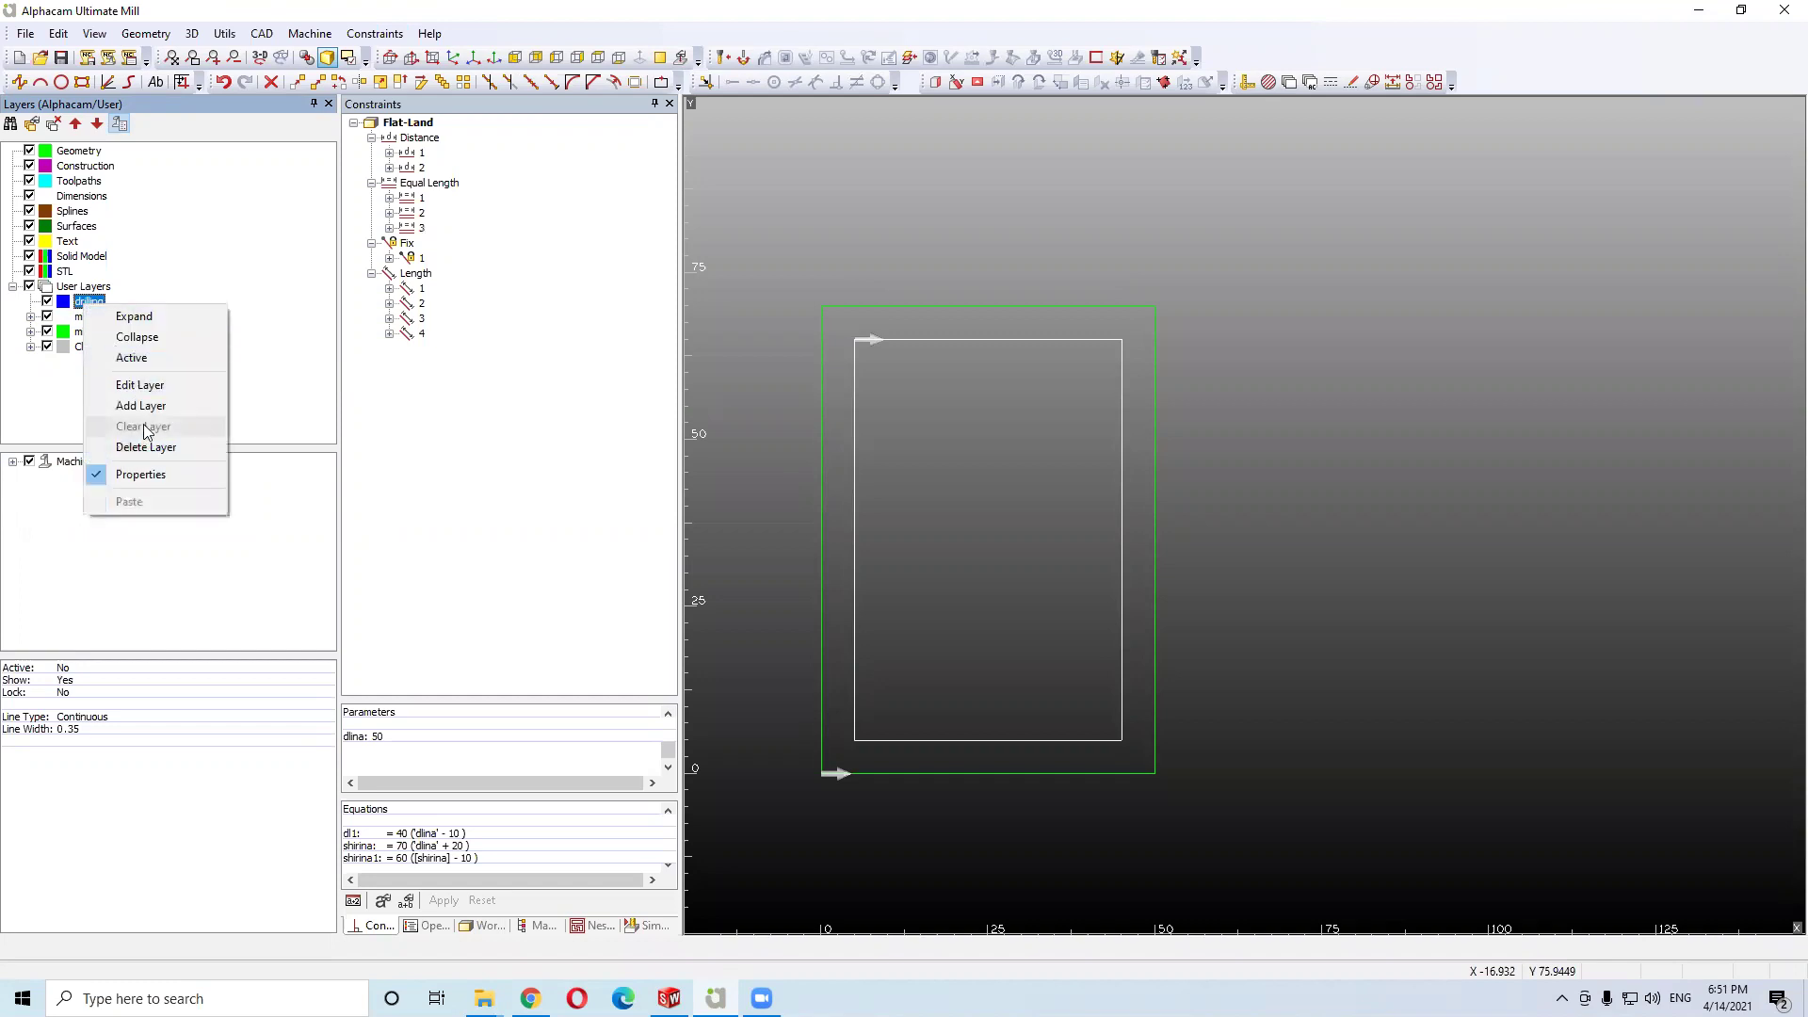
pyautogui.click(145, 367)
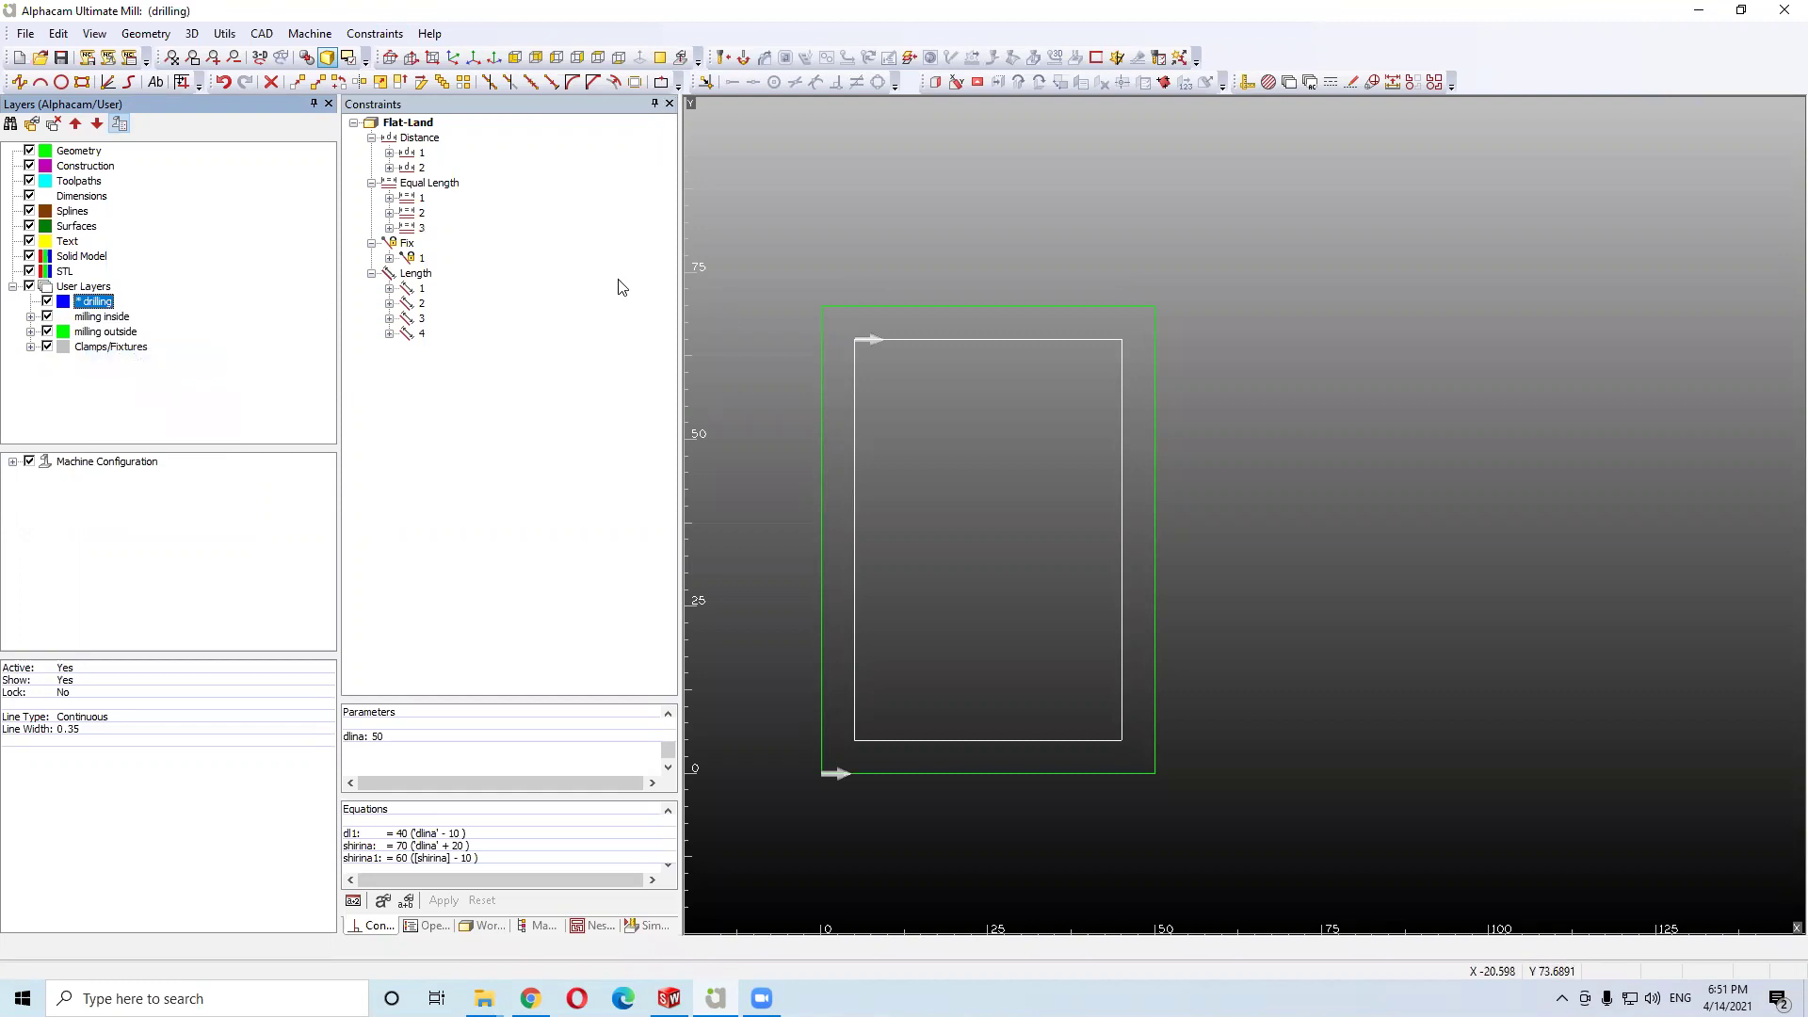
pyautogui.click(61, 82)
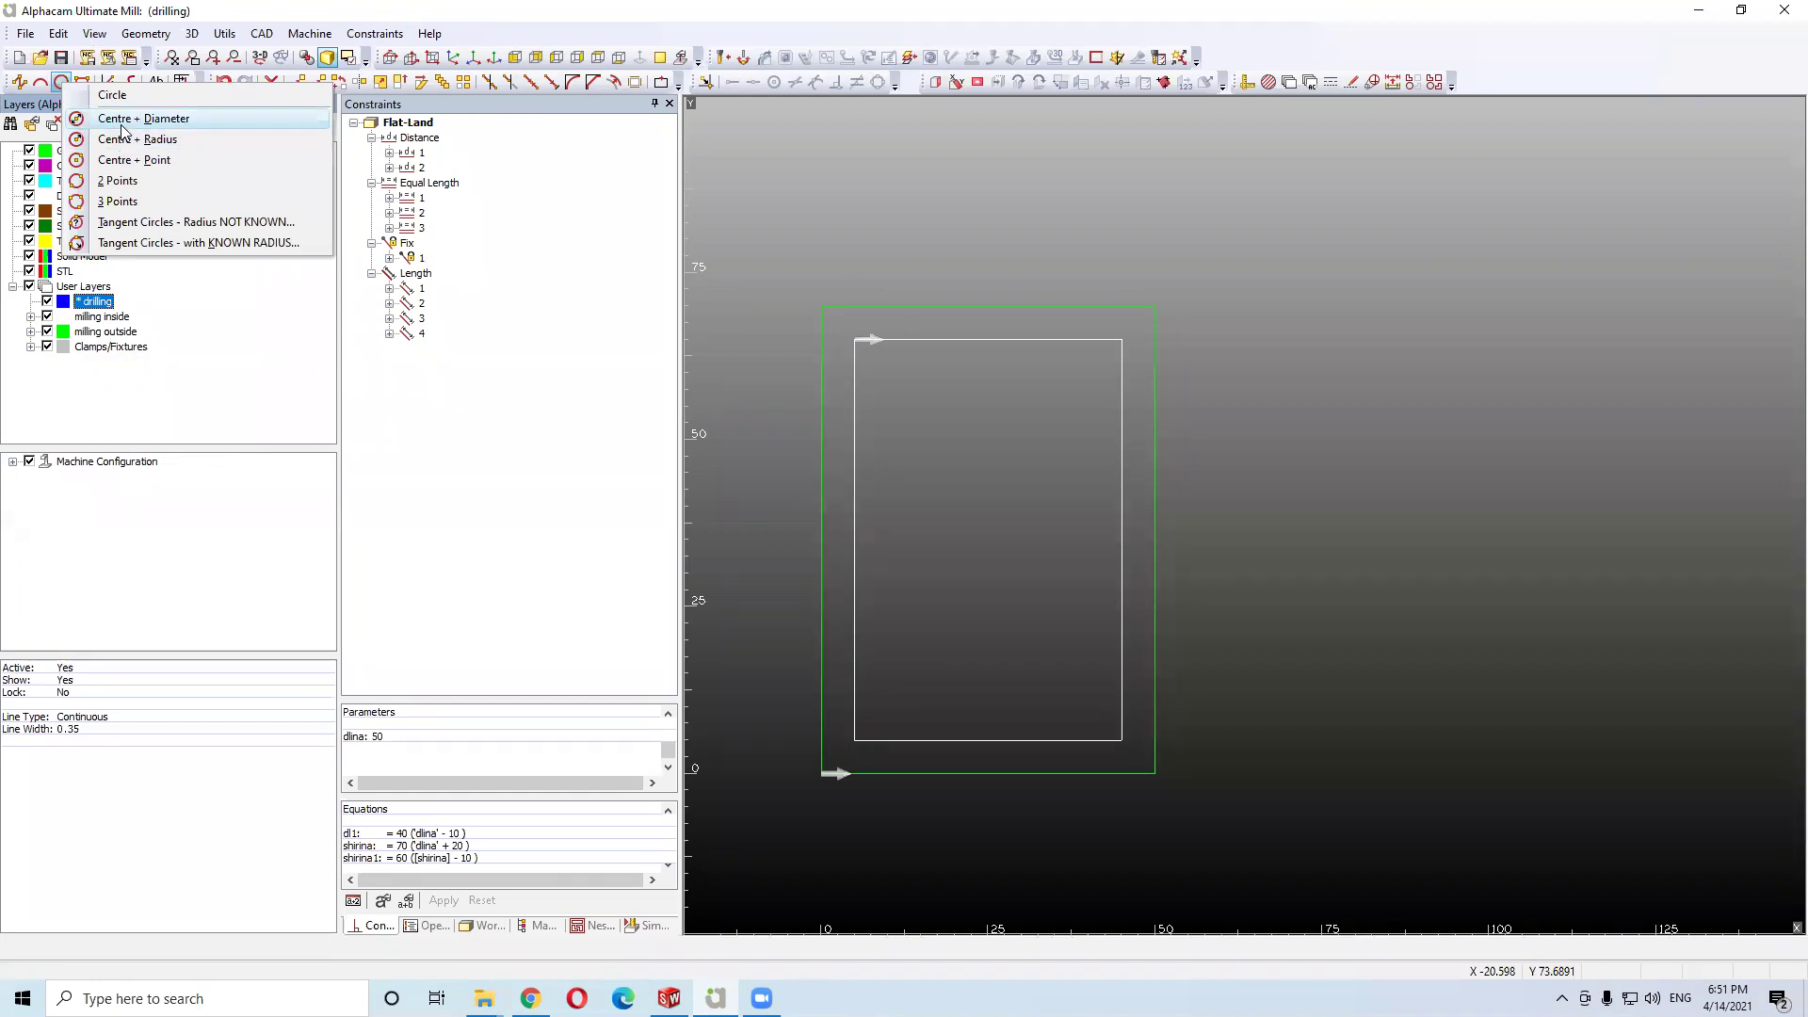
pyautogui.click(118, 119)
pyautogui.write('10')
pyautogui.press('Return')
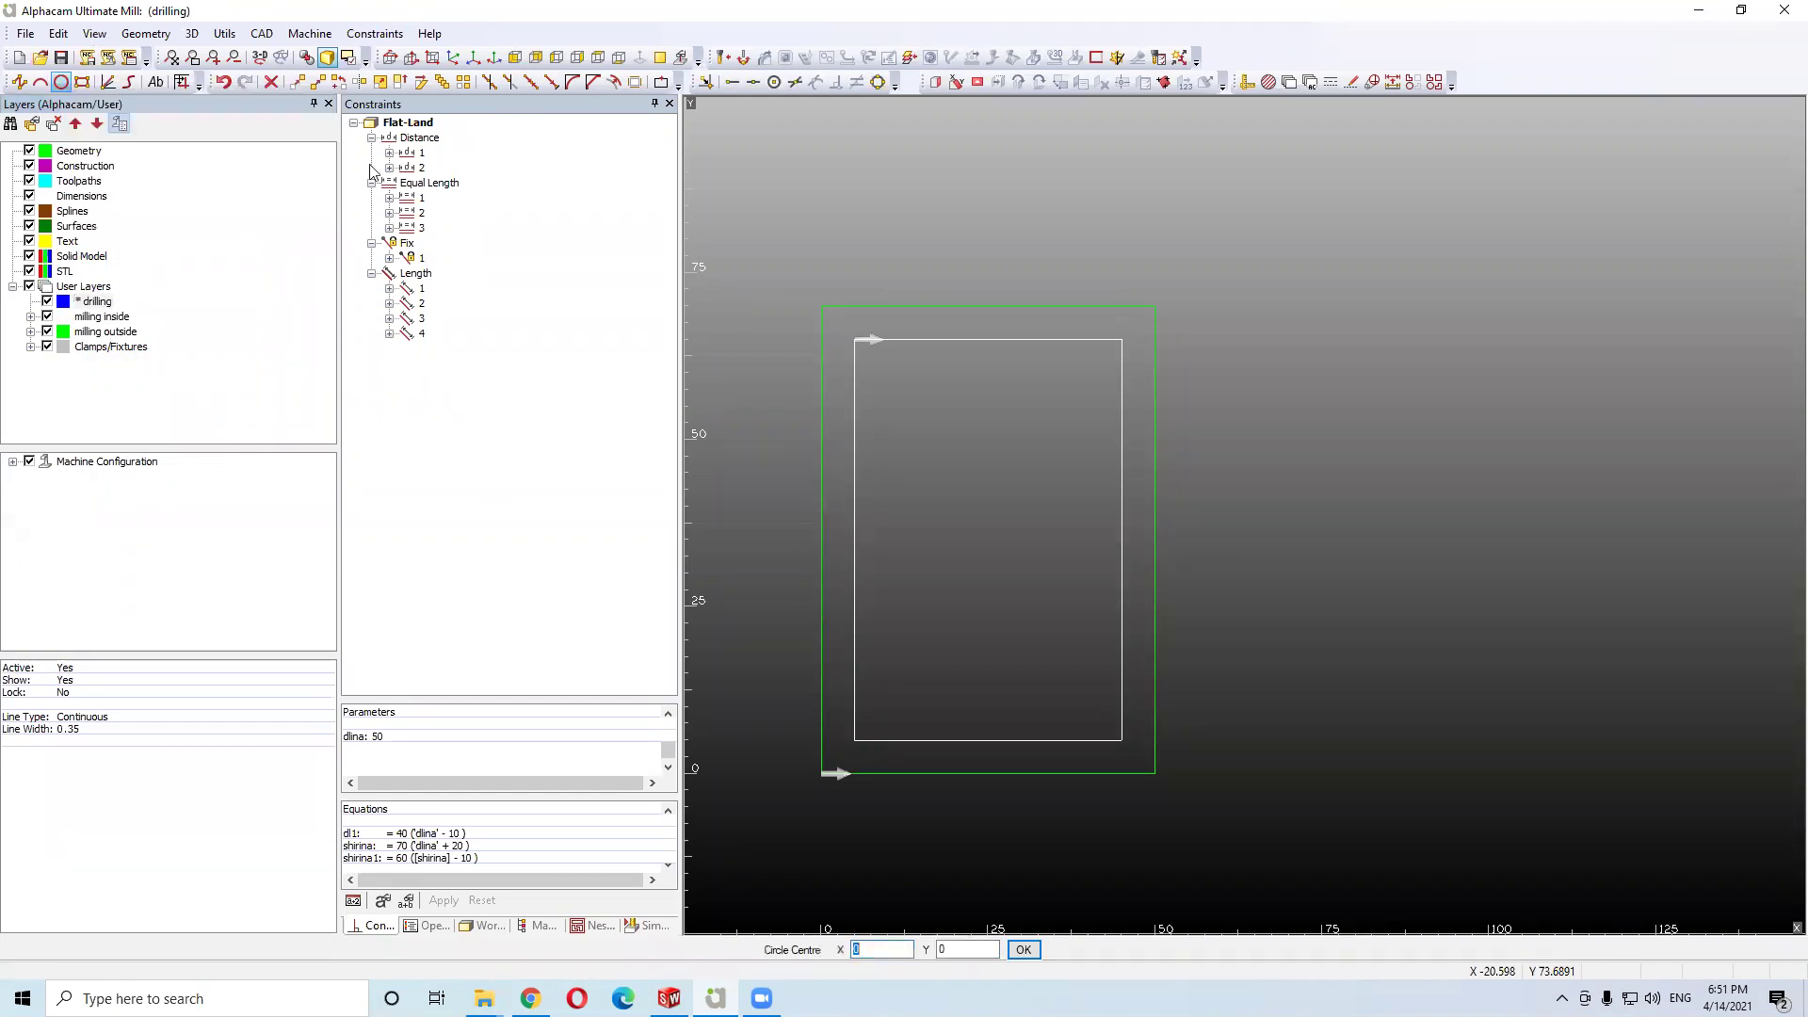
pyautogui.click(923, 415)
pyautogui.click(925, 686)
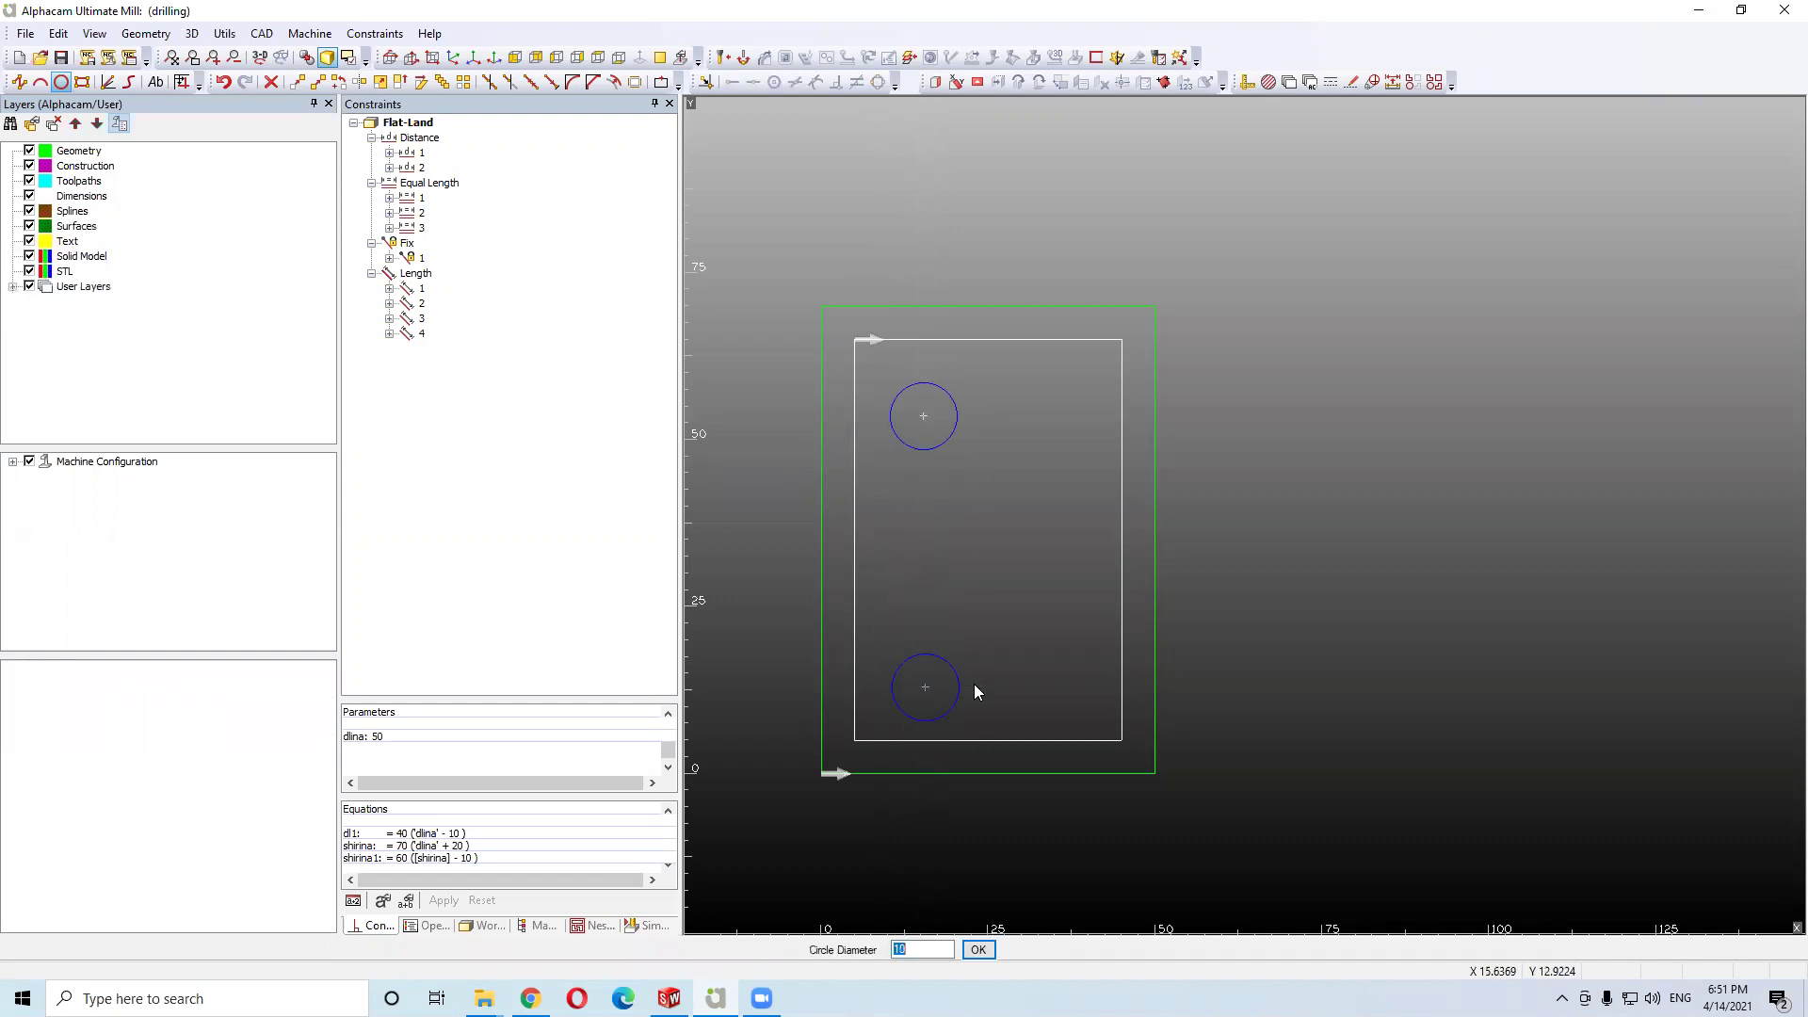
pyautogui.click(1060, 686)
pyautogui.click(1053, 413)
pyautogui.press('Escape')
# Constrain the radius of the upper-left circle to 5
pyautogui.click(160, 34)
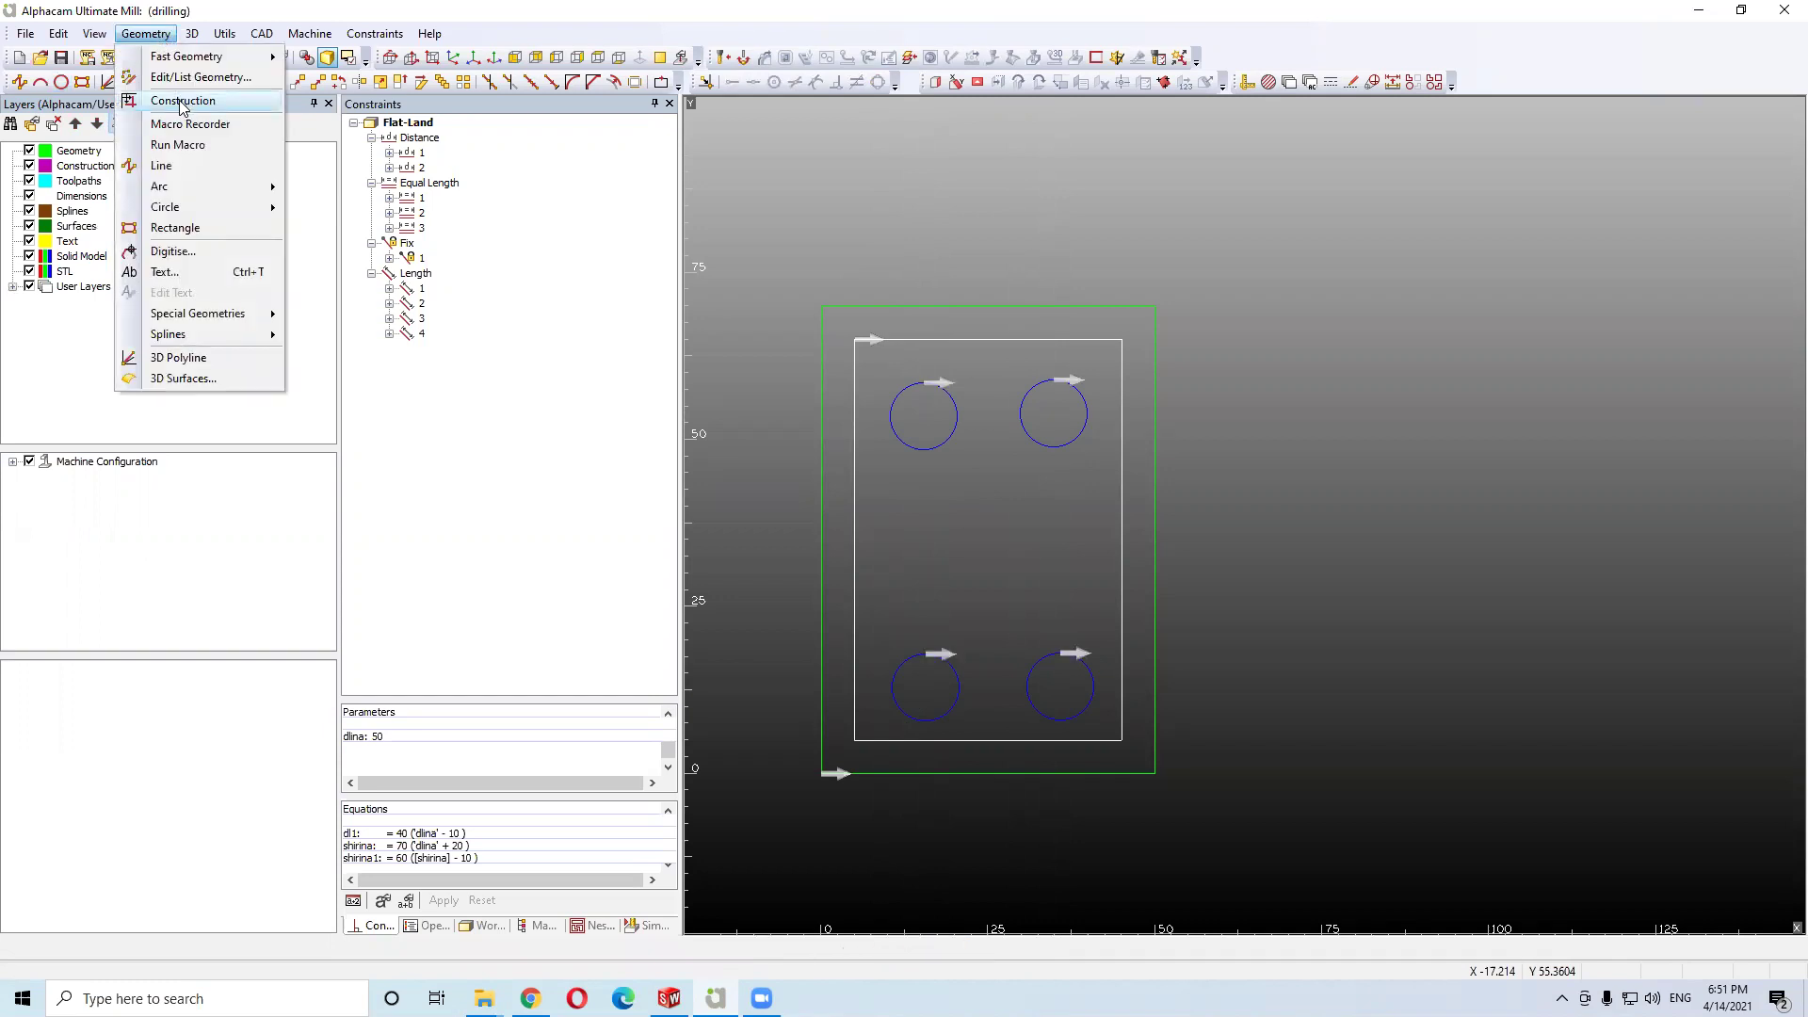
pyautogui.click(915, 465)
pyautogui.scroll(2, 913, 453)
pyautogui.scroll(-2, 913, 451)
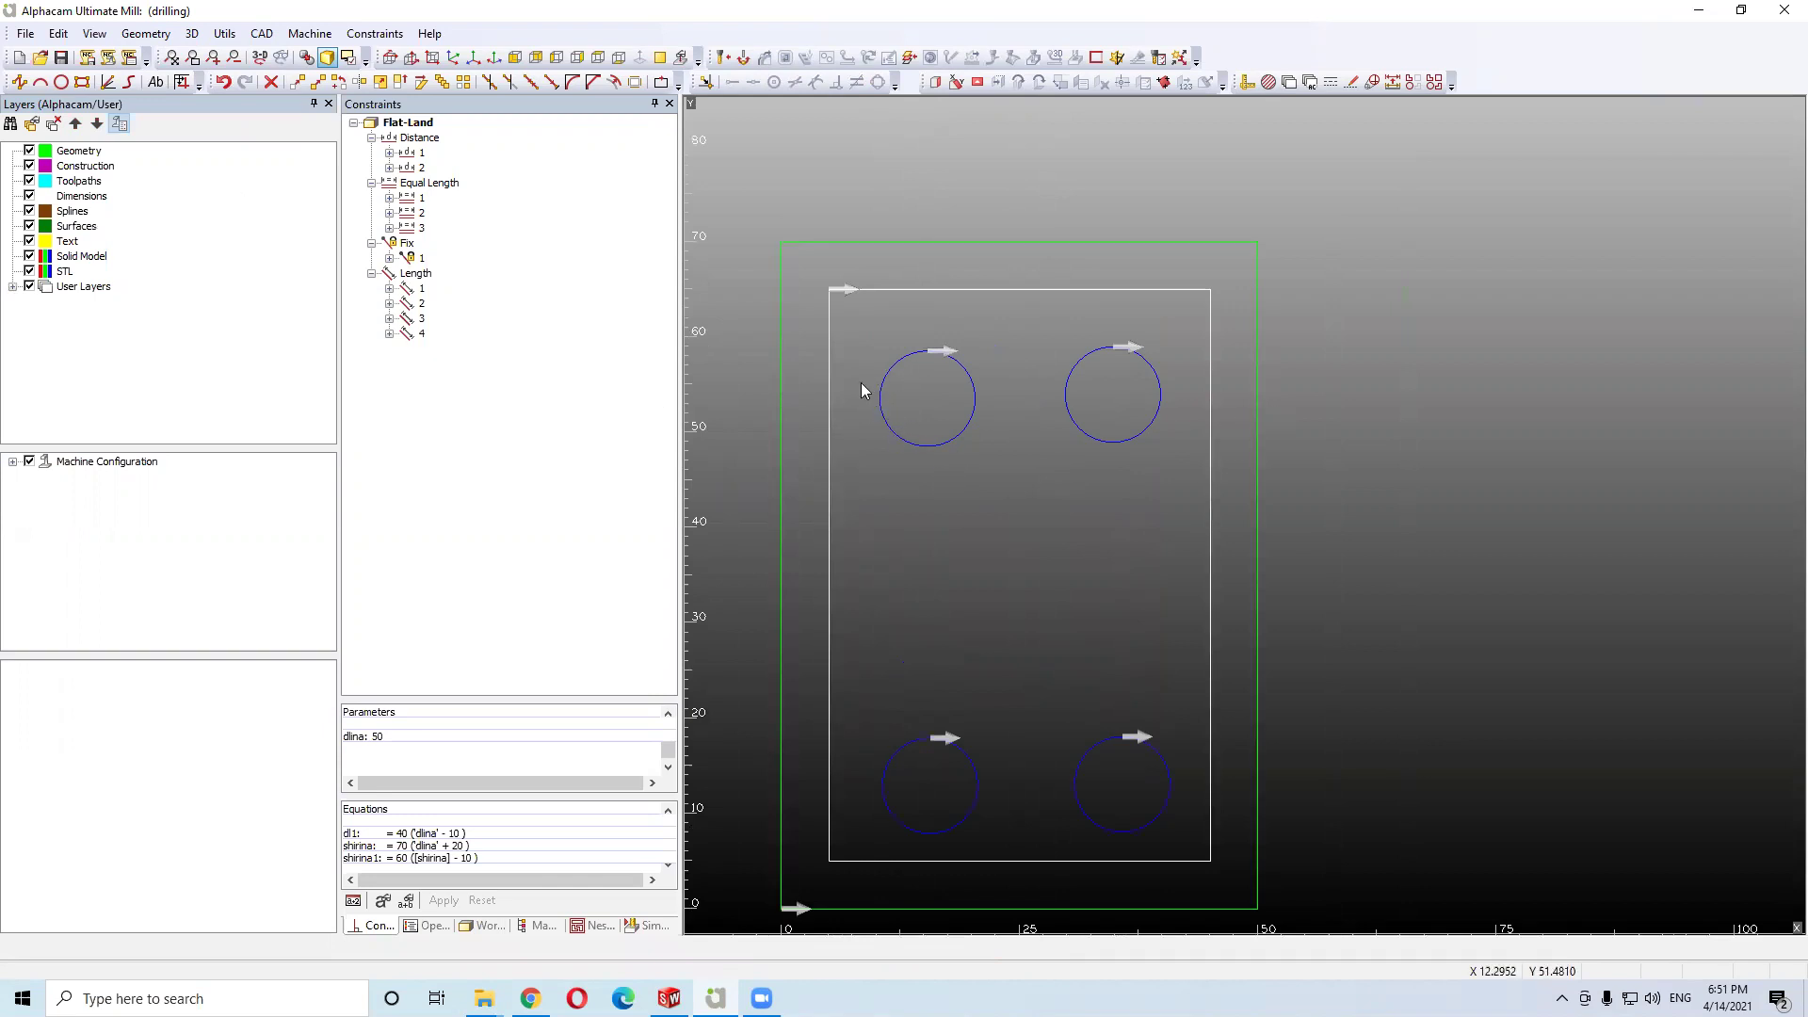
pyautogui.click(307, 34)
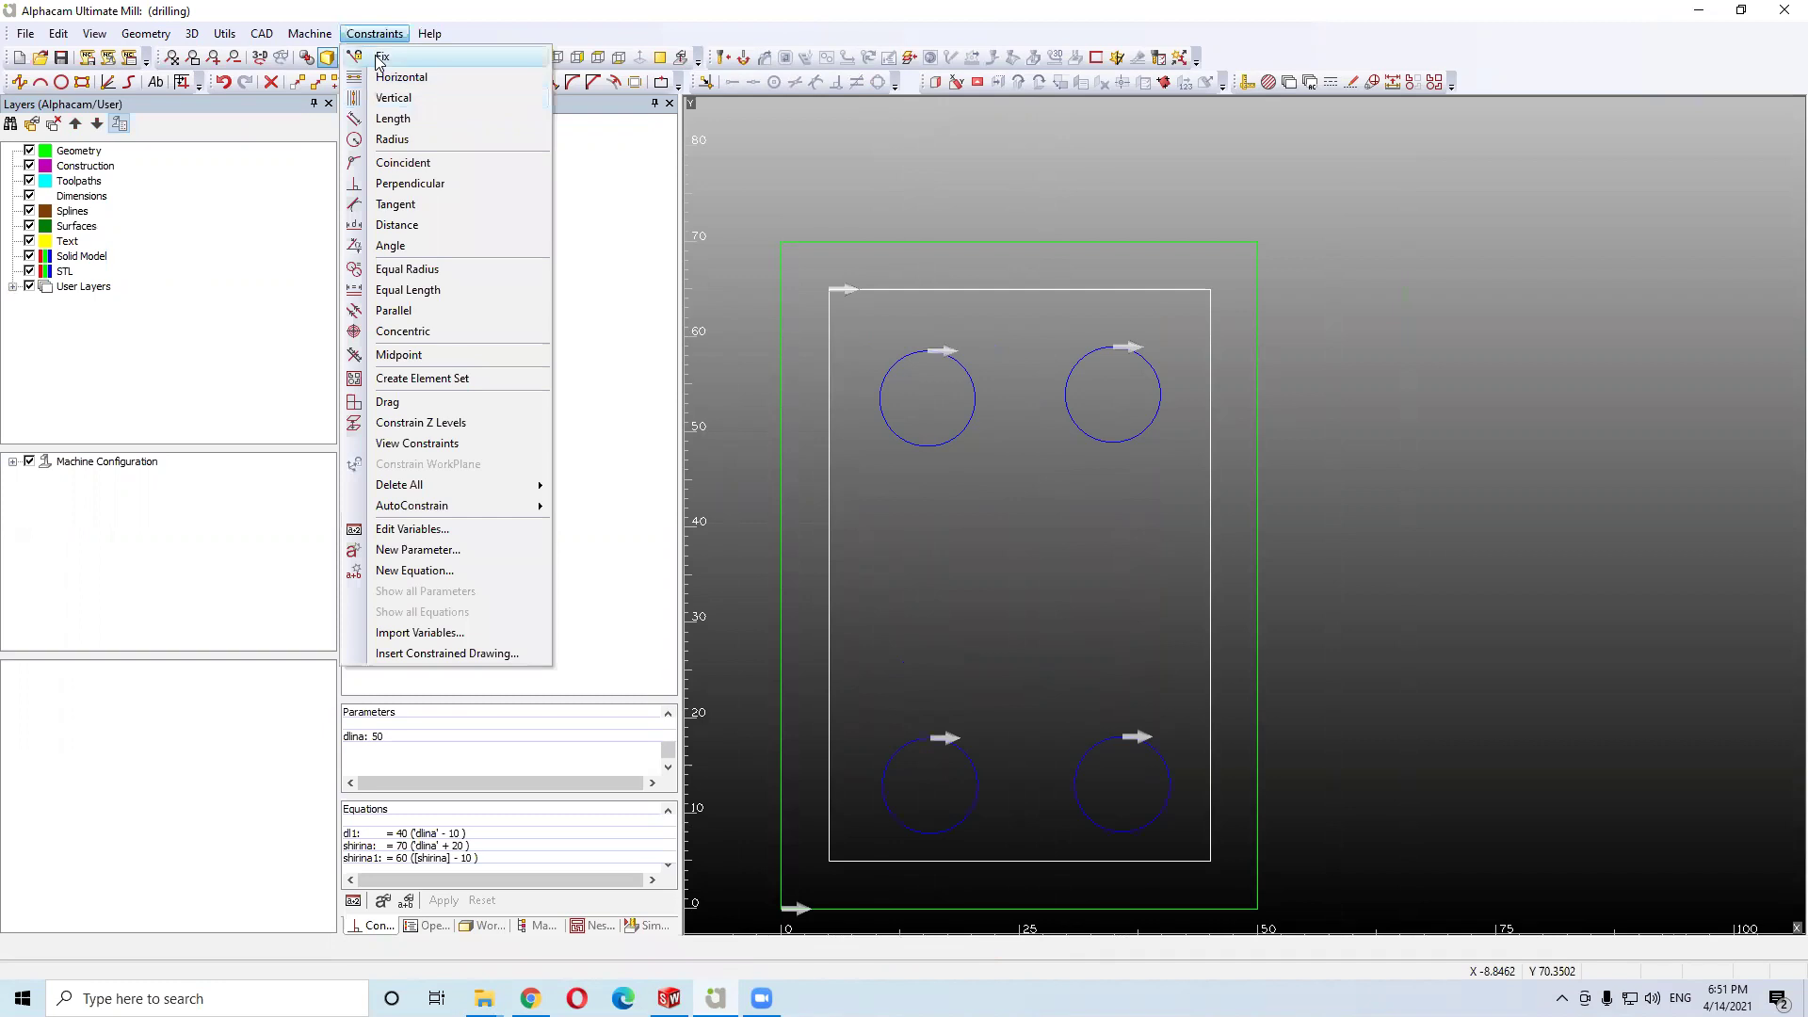
pyautogui.click(437, 143)
pyautogui.click(970, 371)
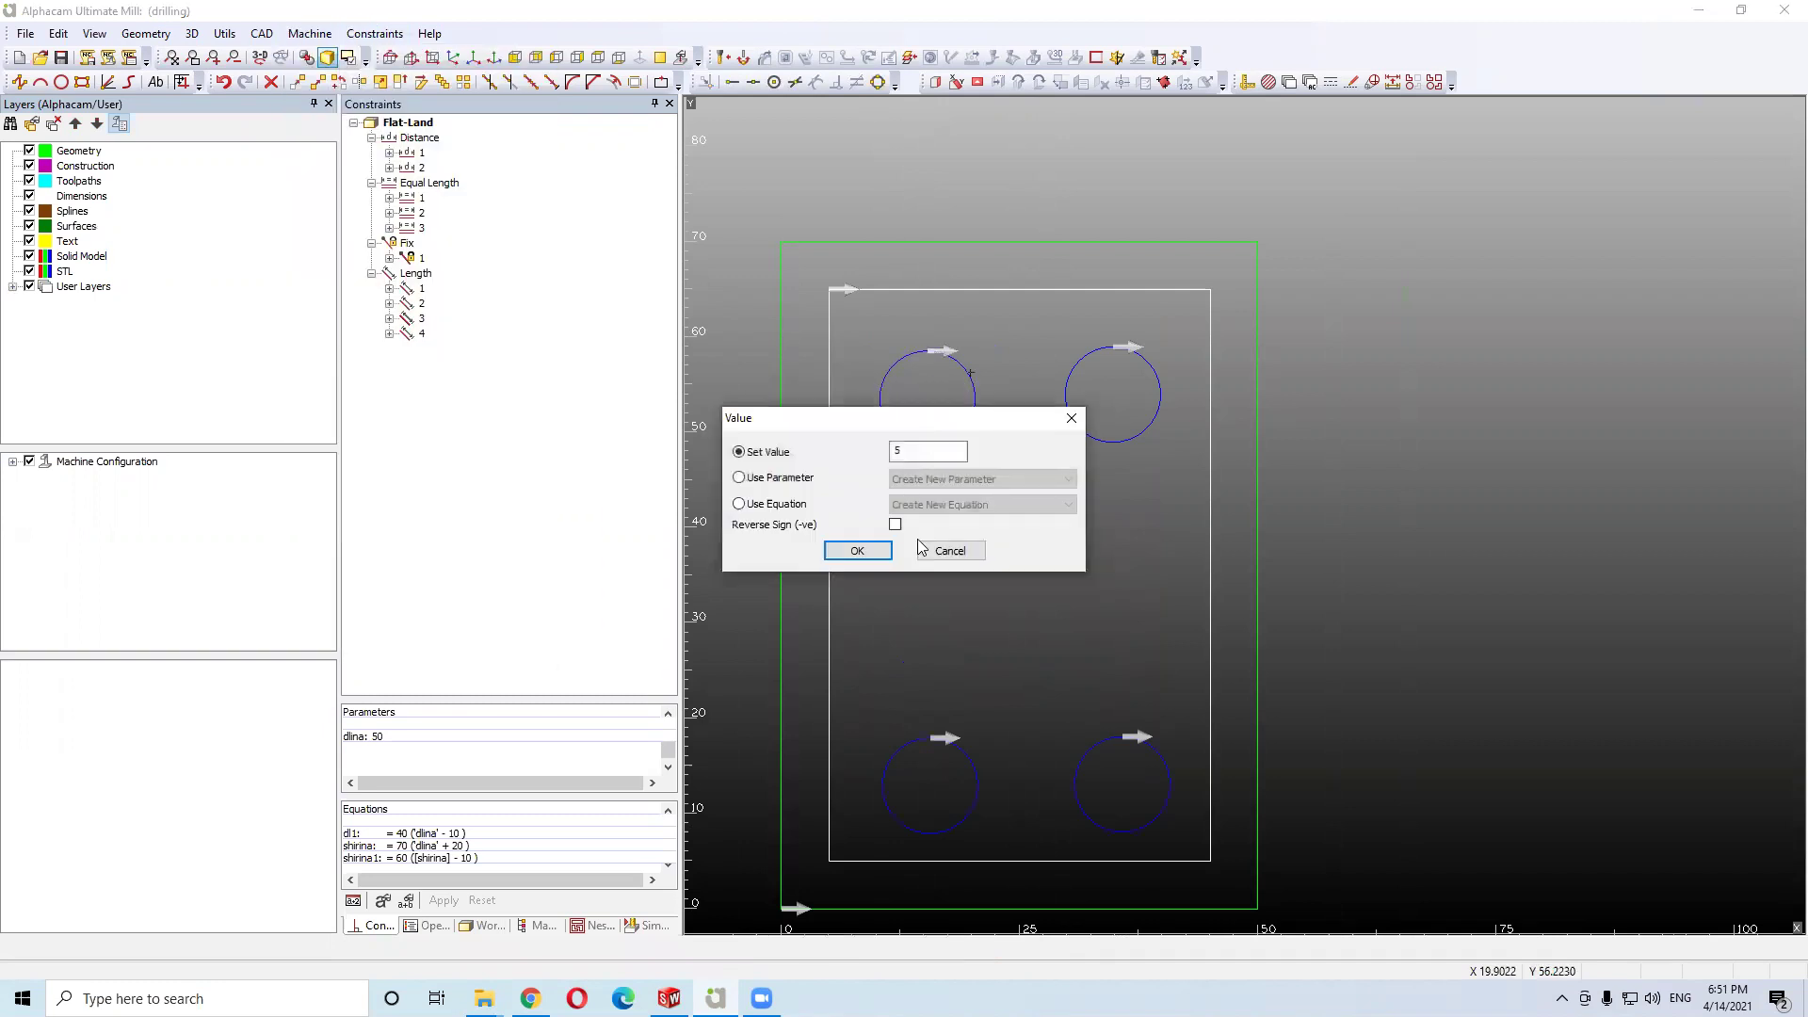
pyautogui.click(847, 550)
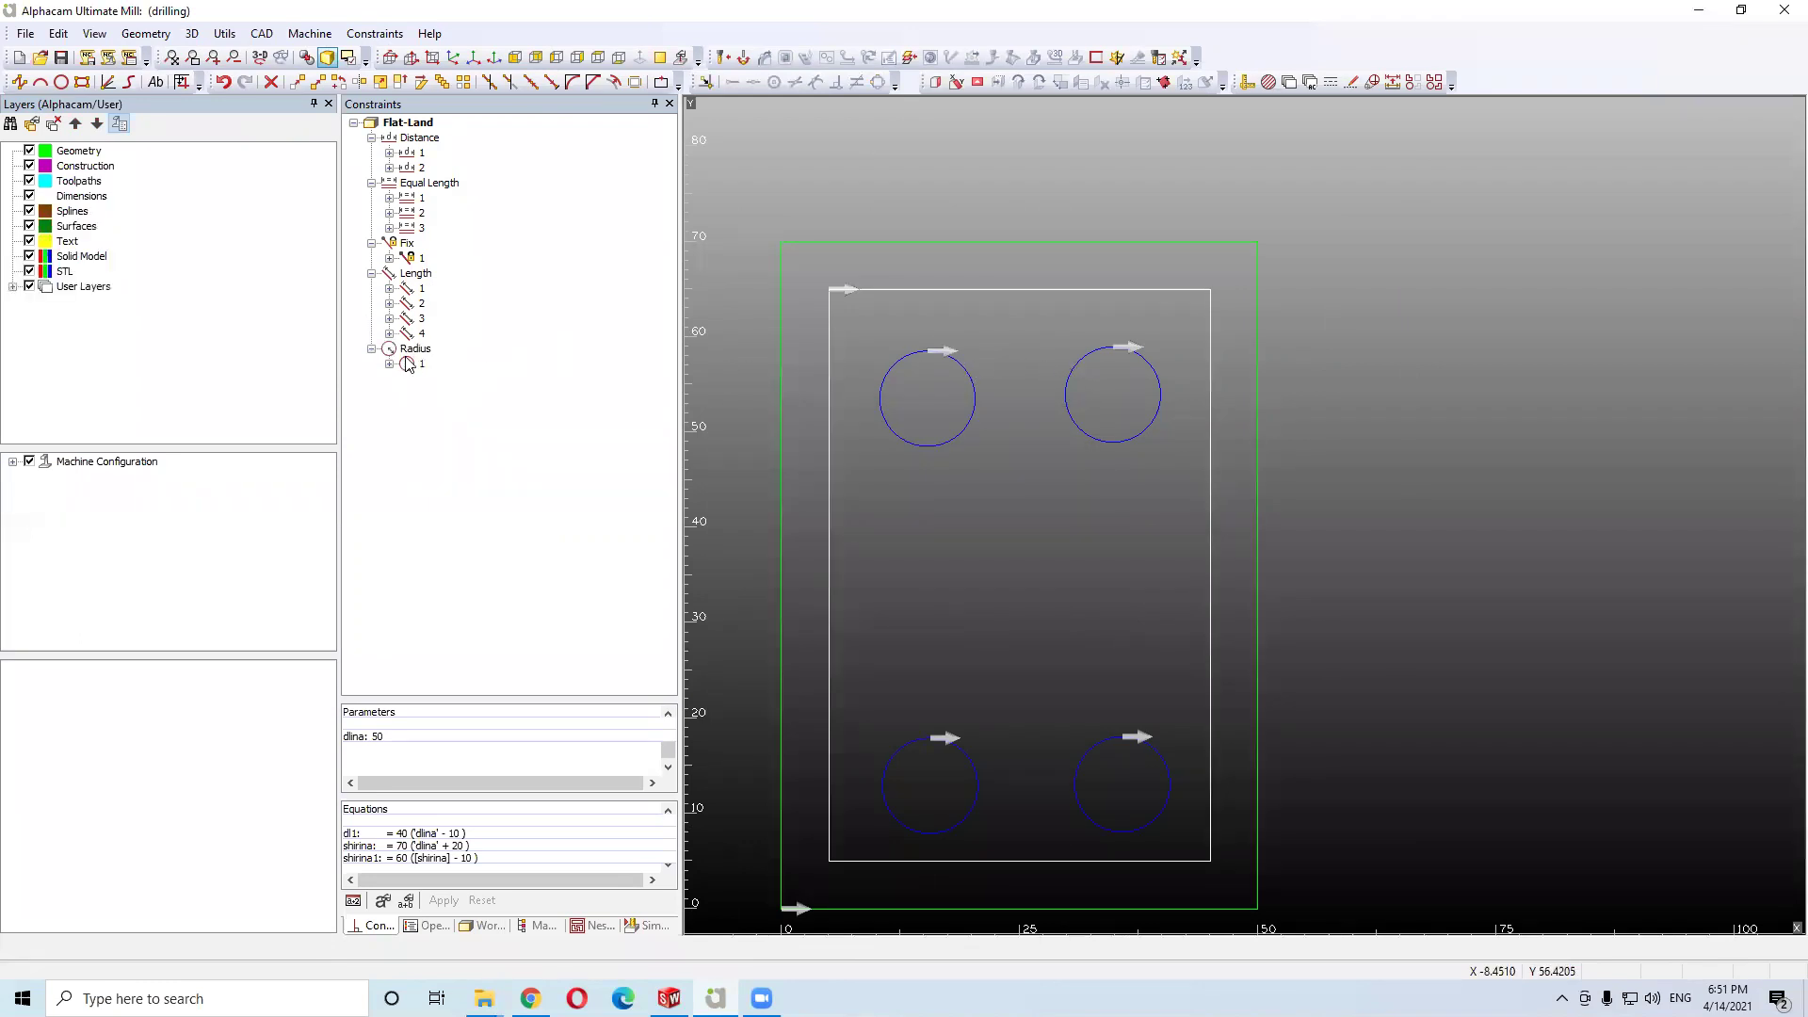
pyautogui.click(415, 349)
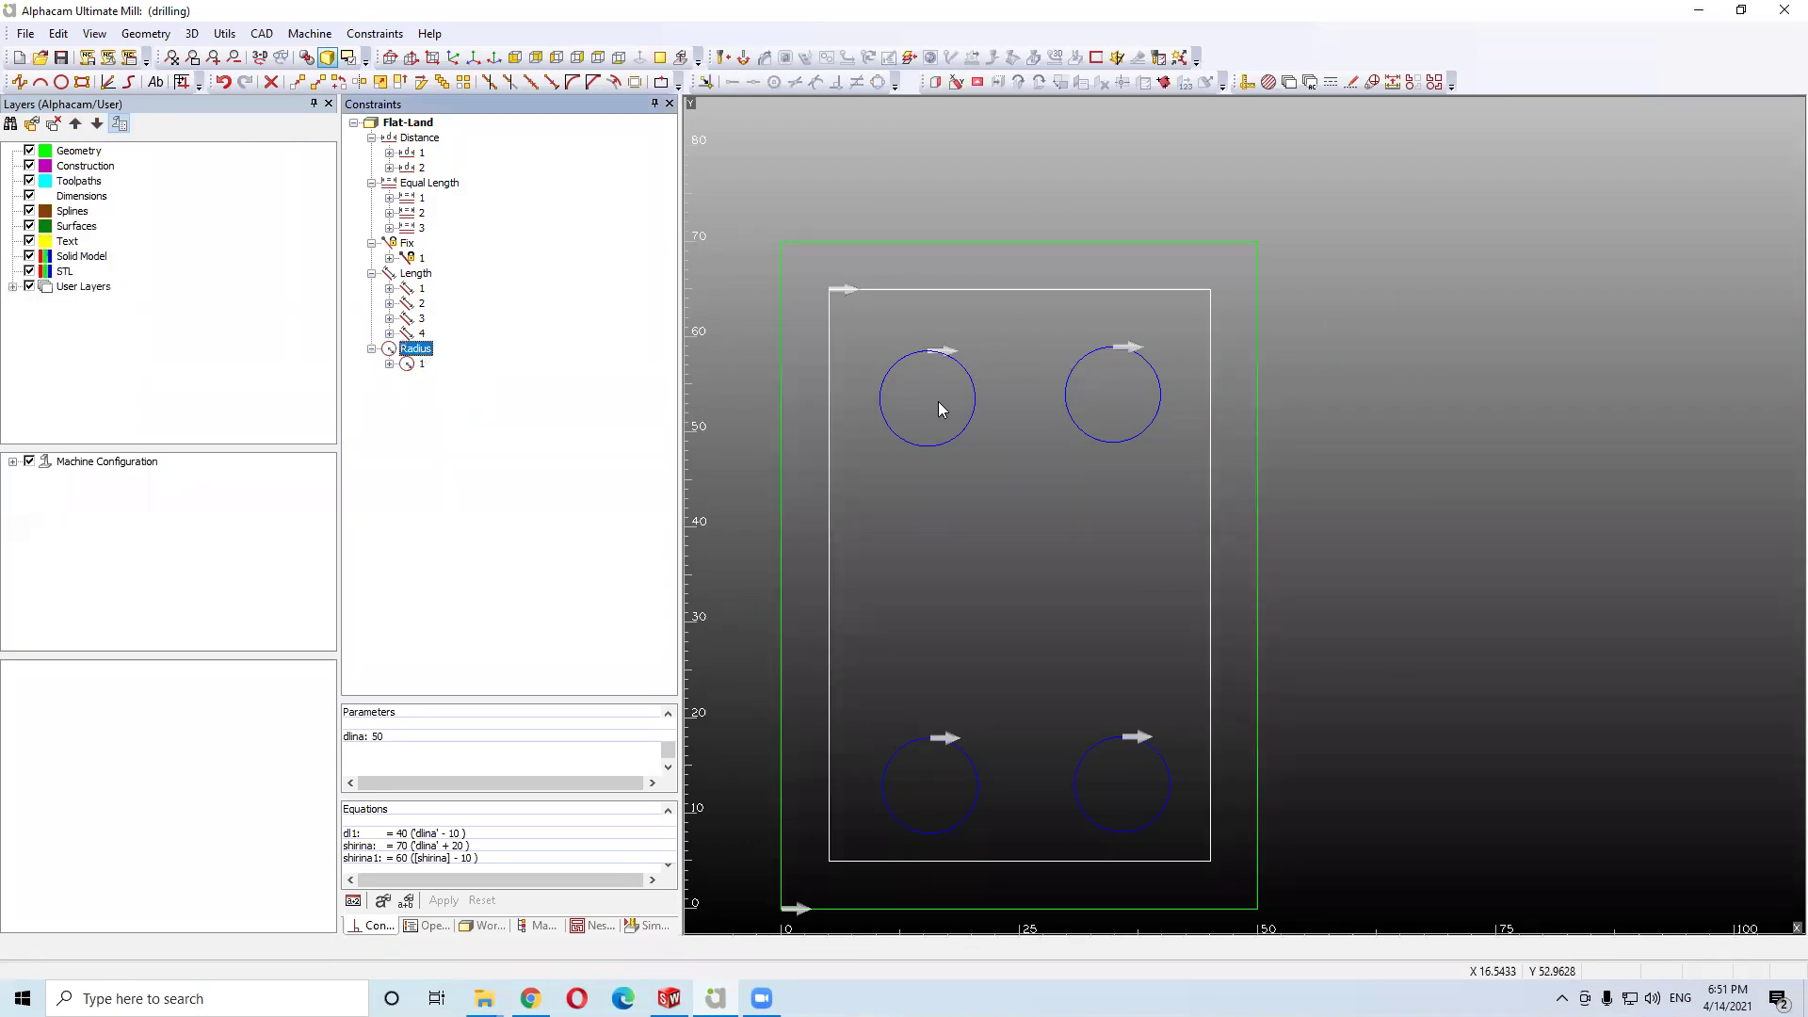
# Constrain the distance from the outer rectangle's left edge to the upper-left circle's centre to 10
pyautogui.click(323, 40)
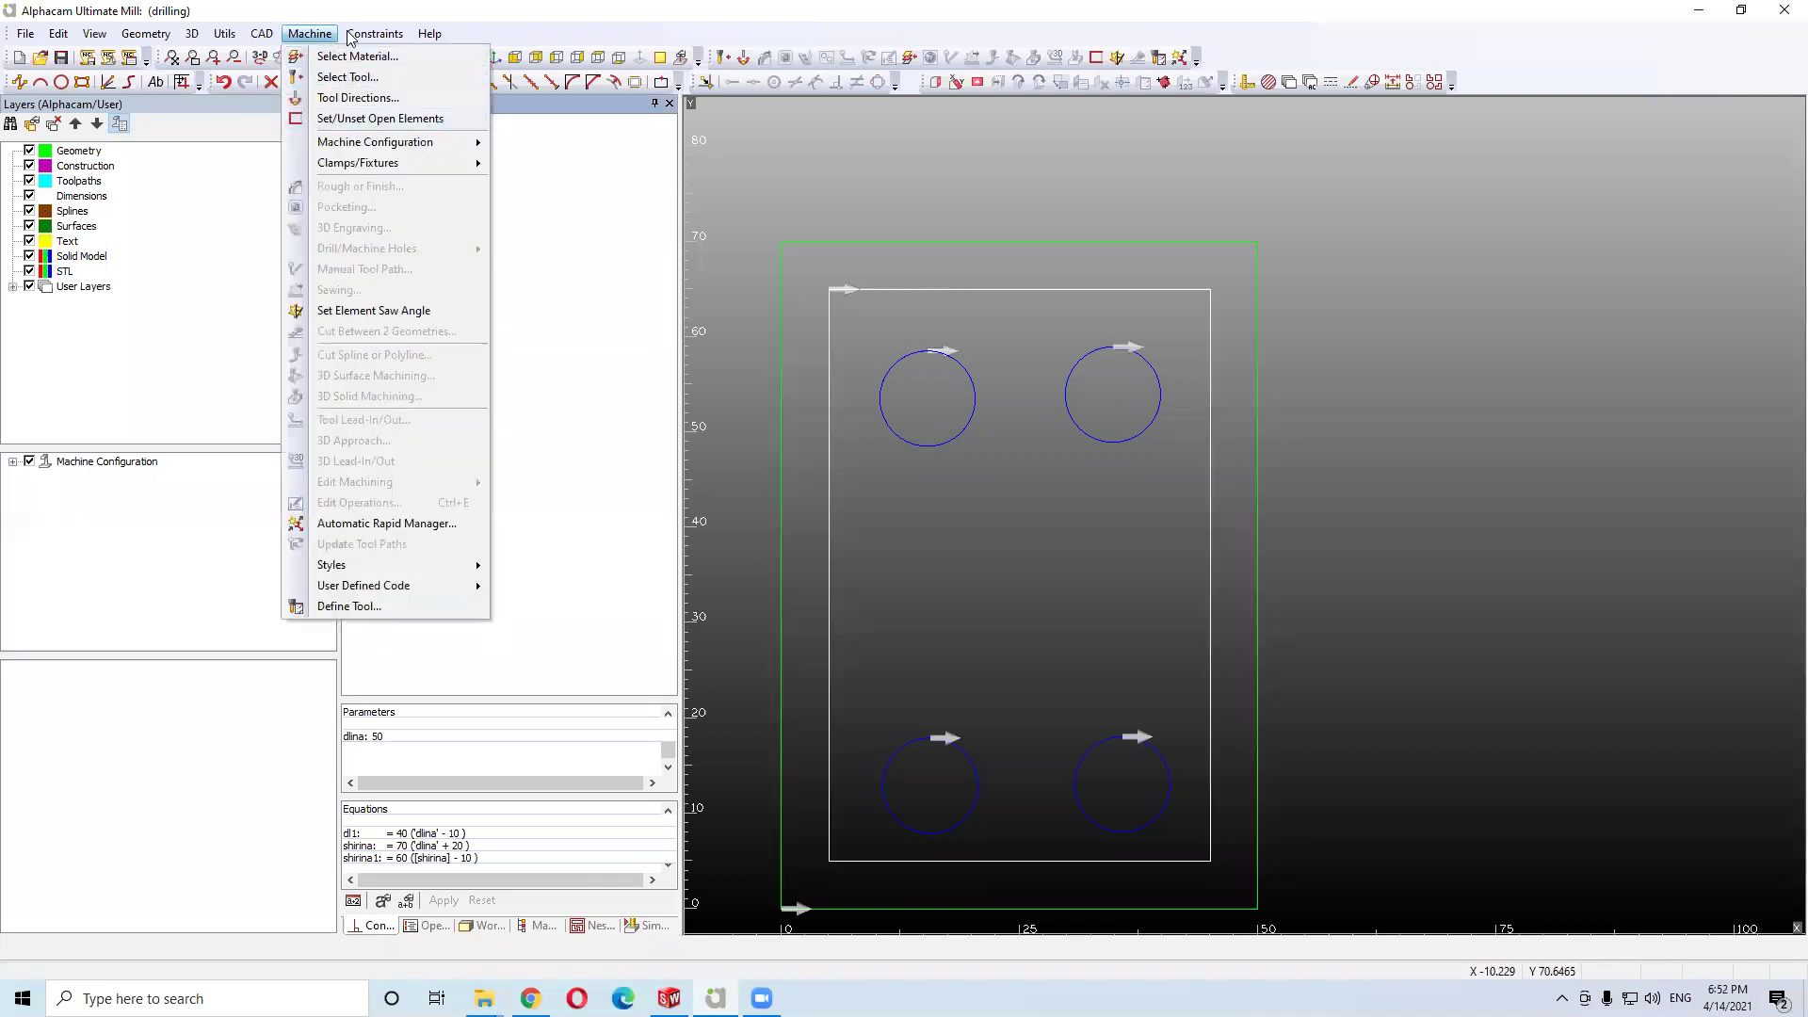
pyautogui.moveTo(375, 34)
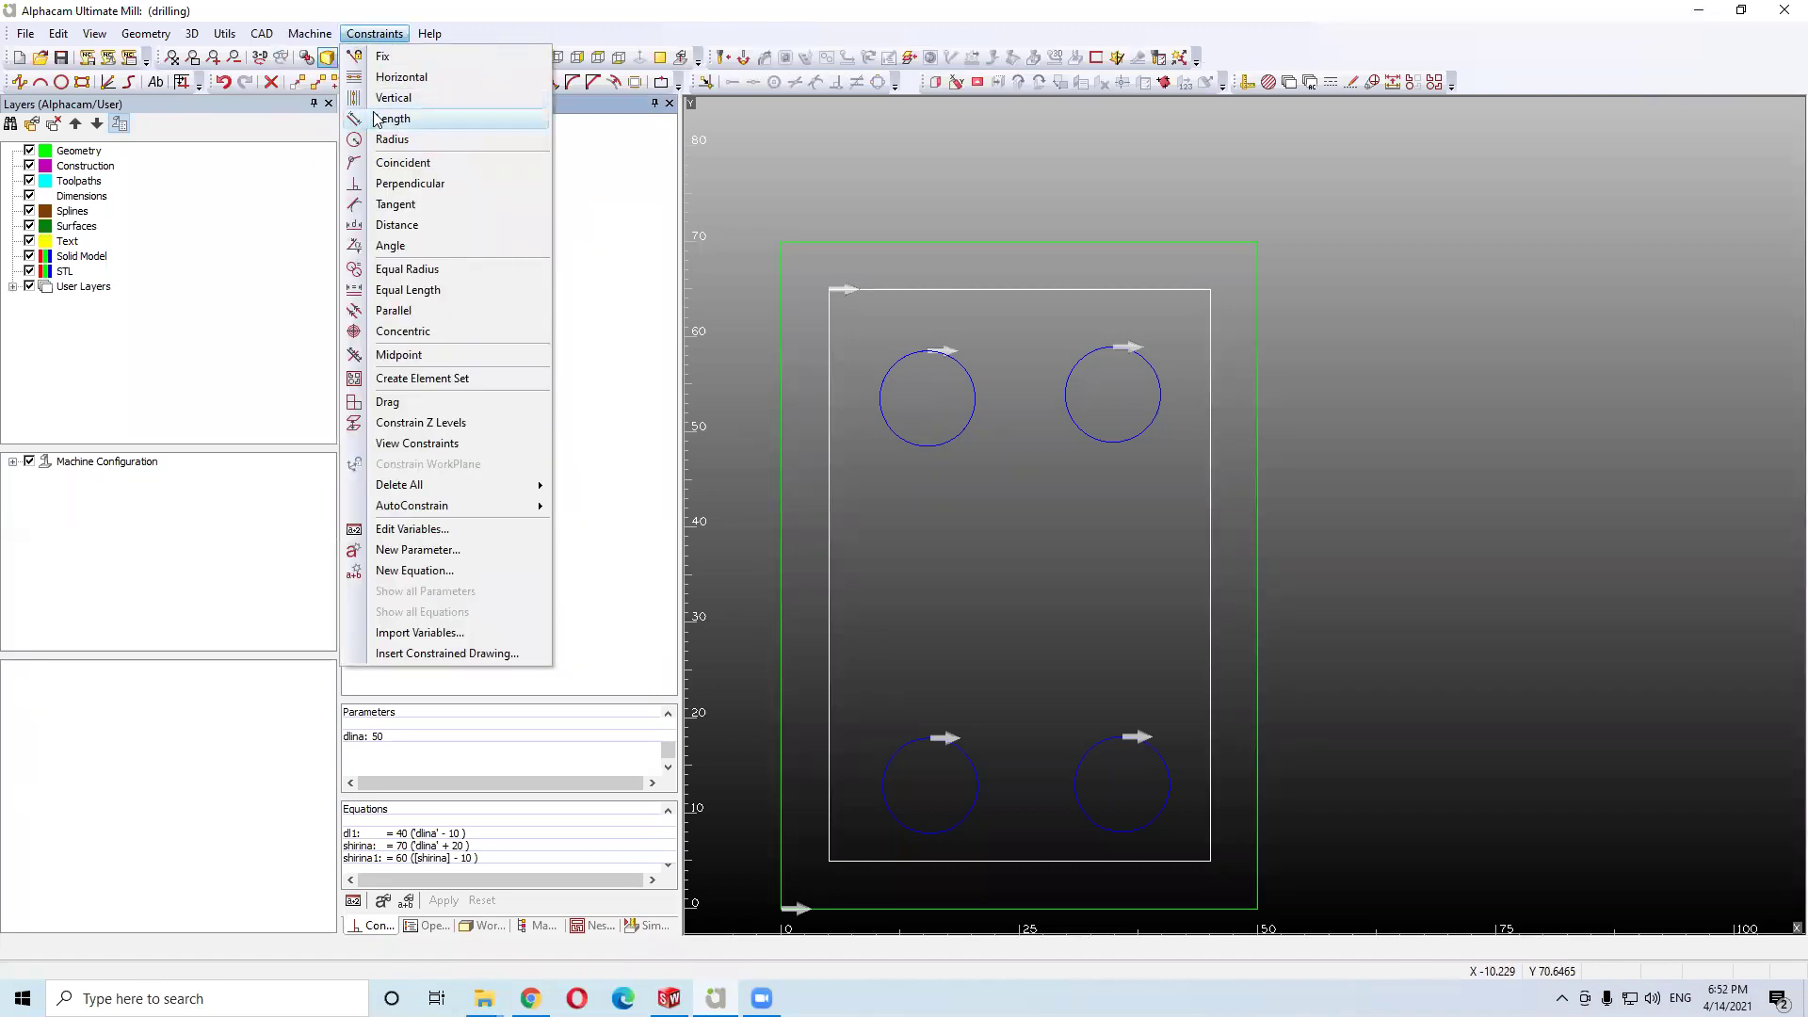
pyautogui.click(357, 228)
pyautogui.click(955, 364)
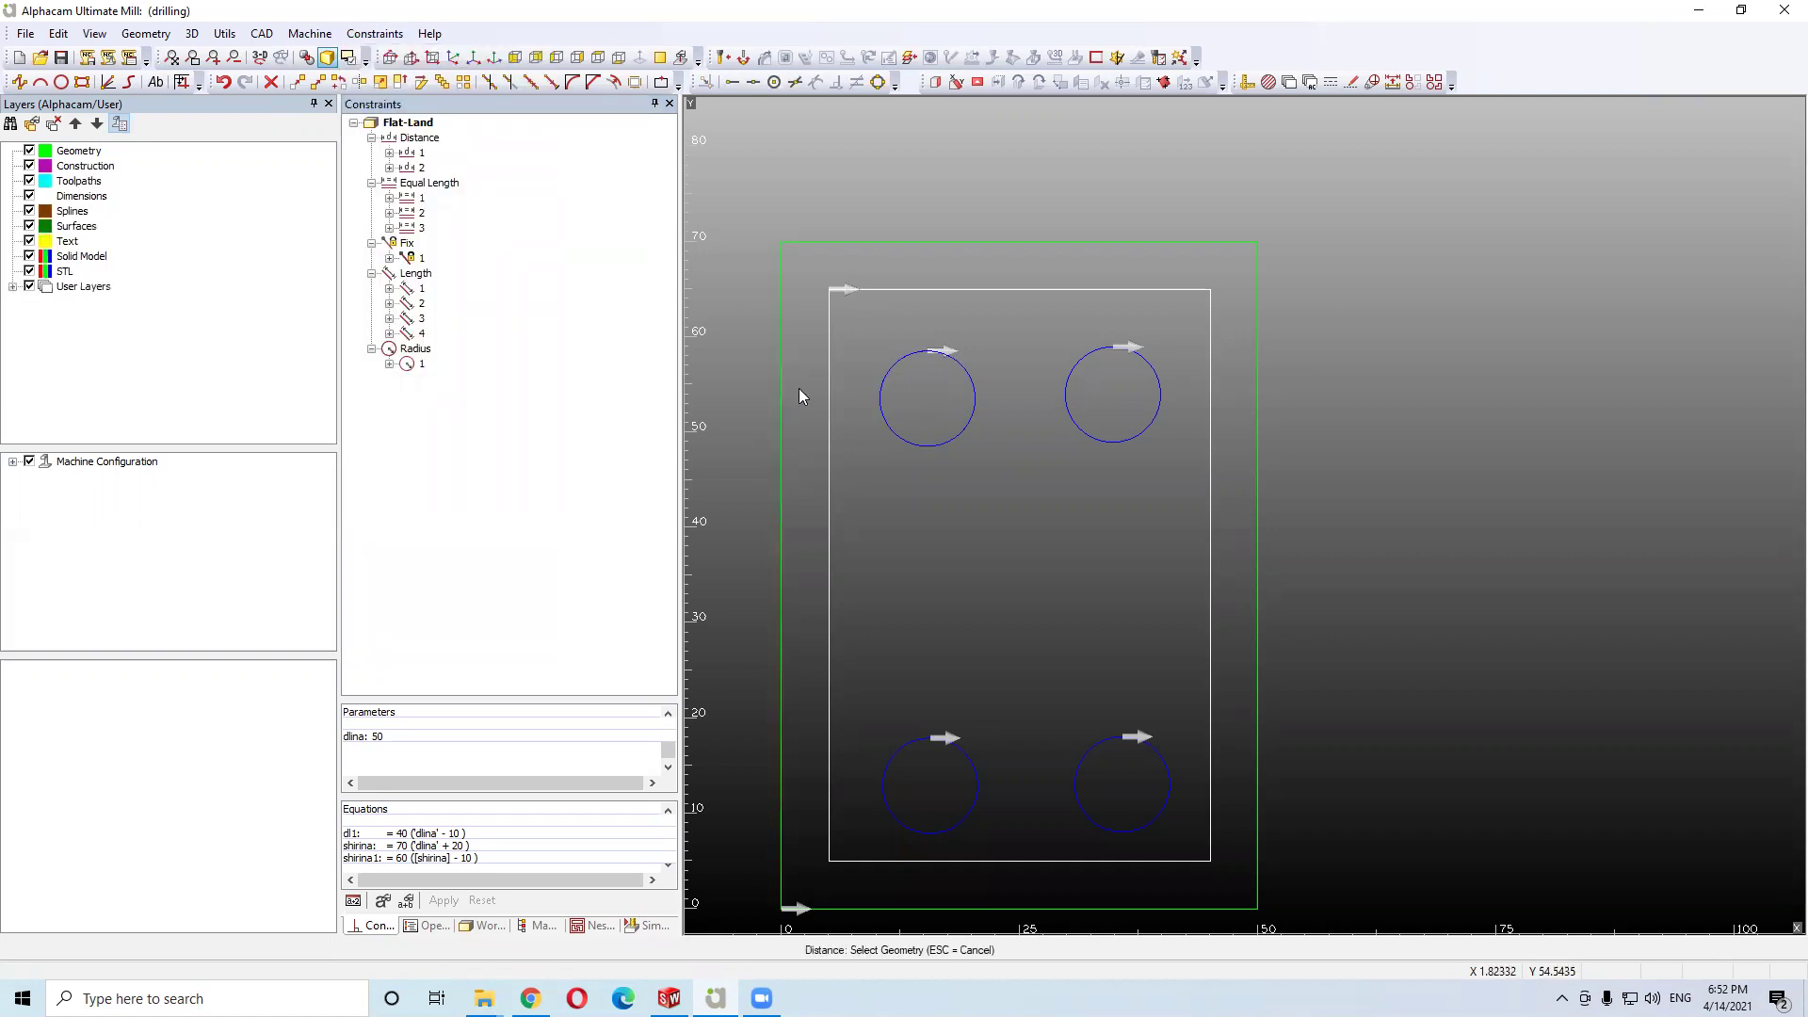
pyautogui.click(930, 396)
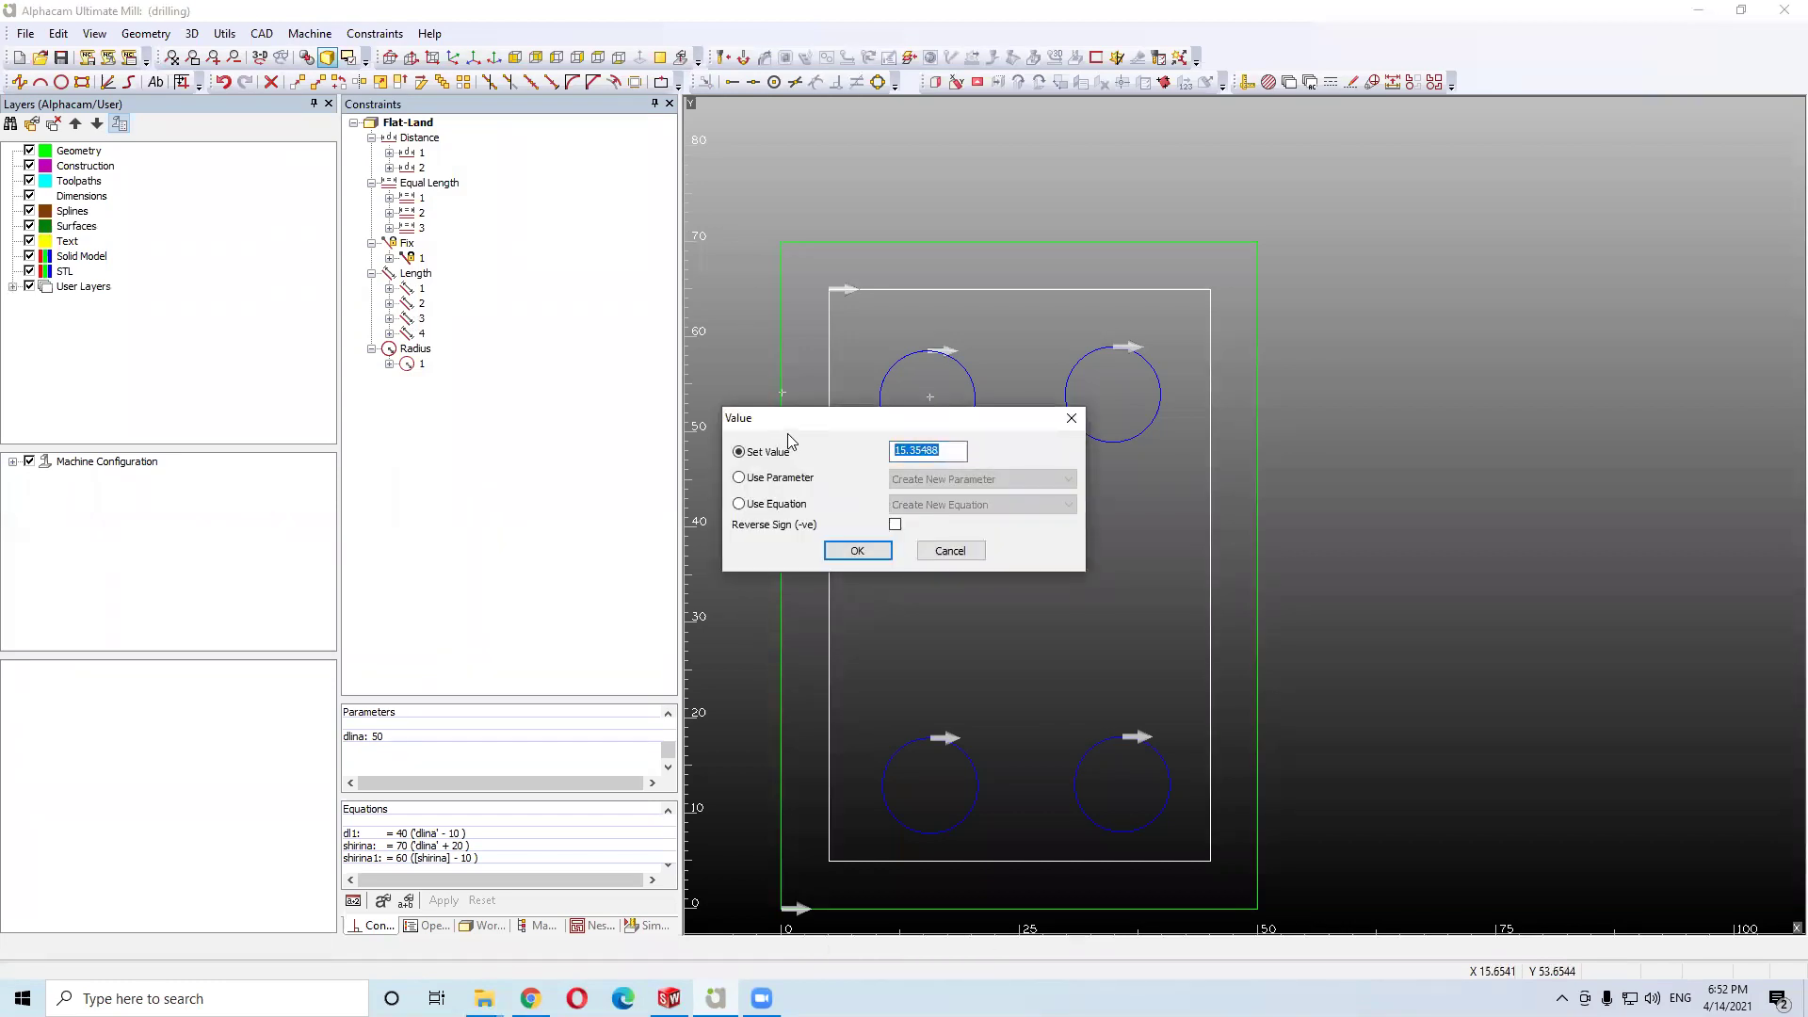
pyautogui.write('10')
pyautogui.press('Return')
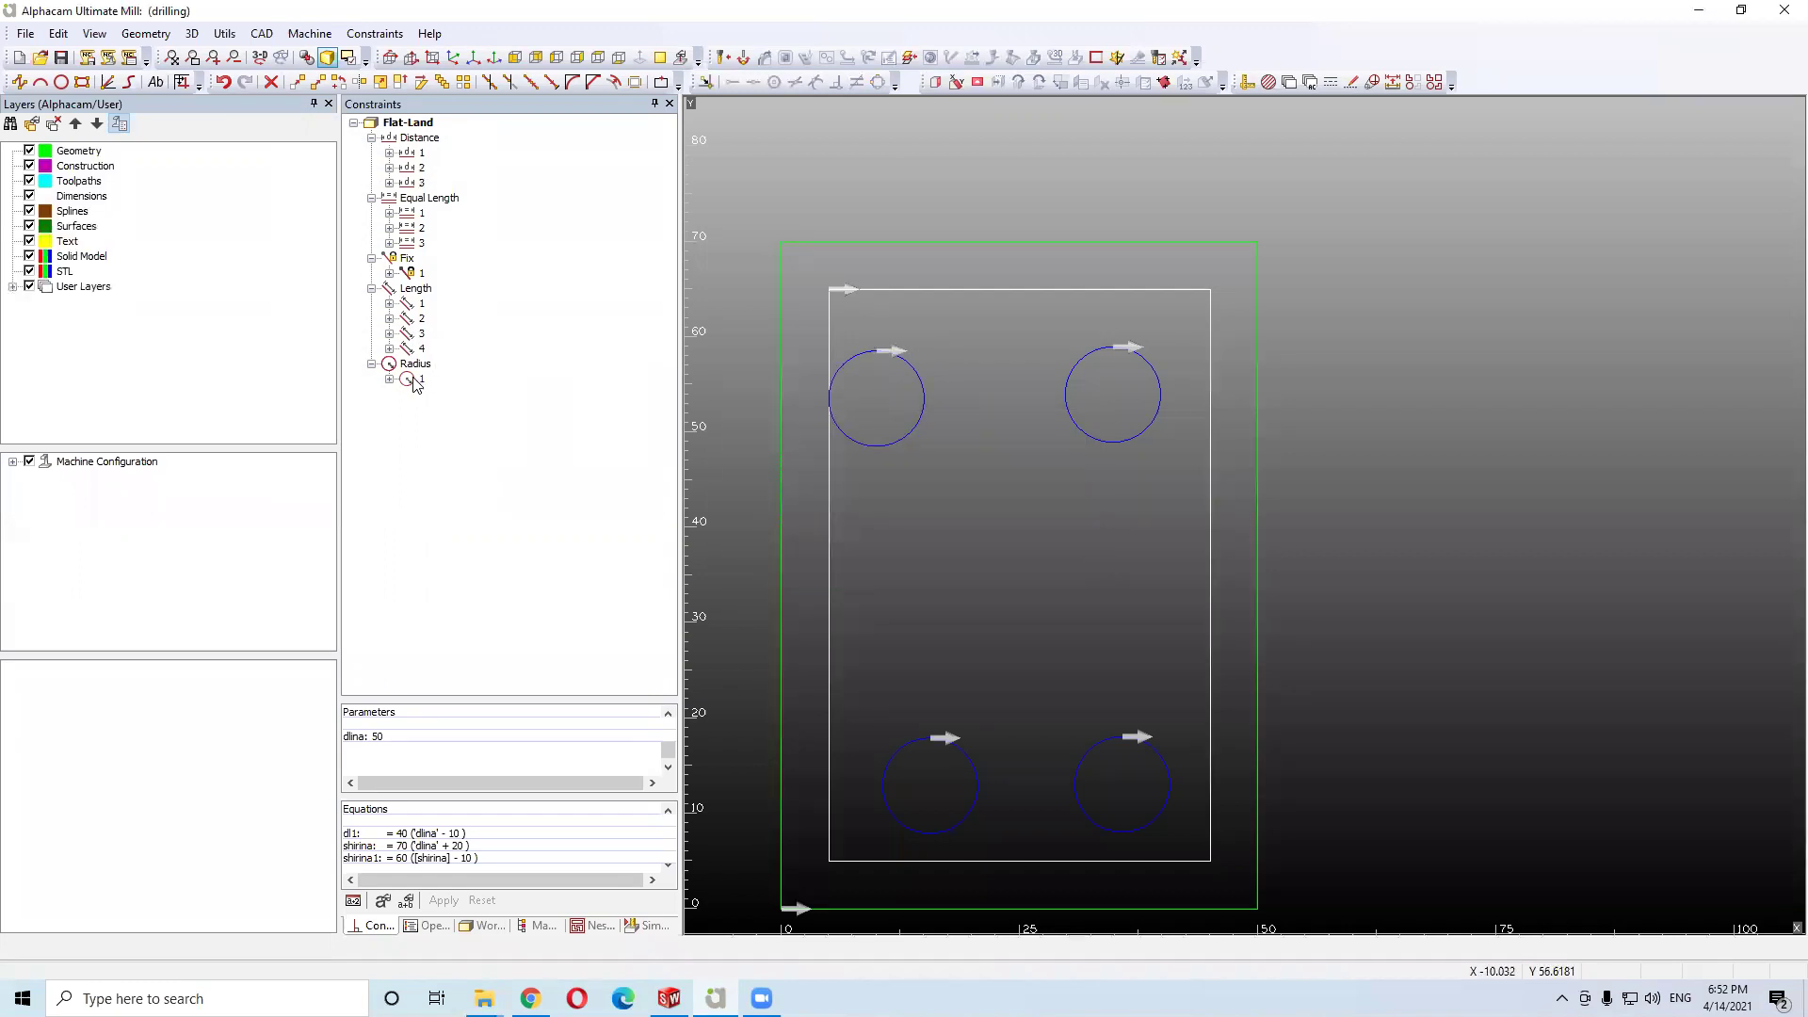
# Change the distance constraint between the outer rectangle's left edge and the upper-left circle's centre to 15
pyautogui.click(418, 349)
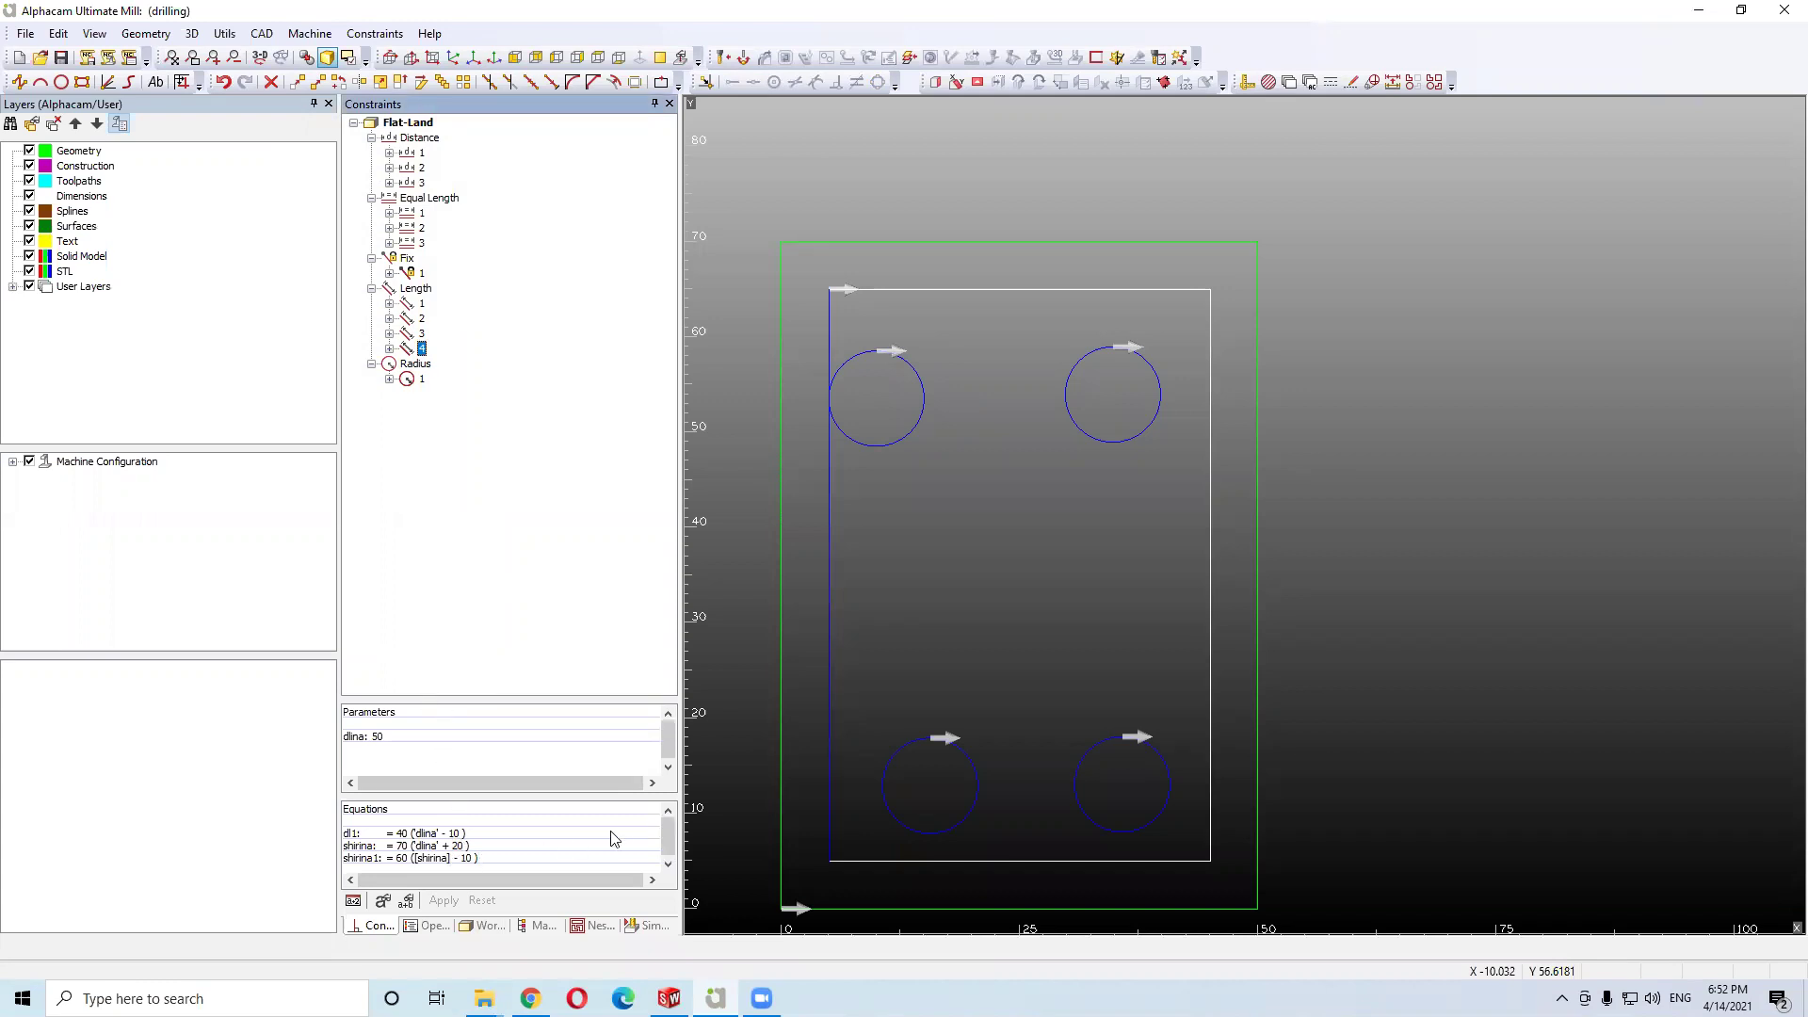
pyautogui.click(389, 350)
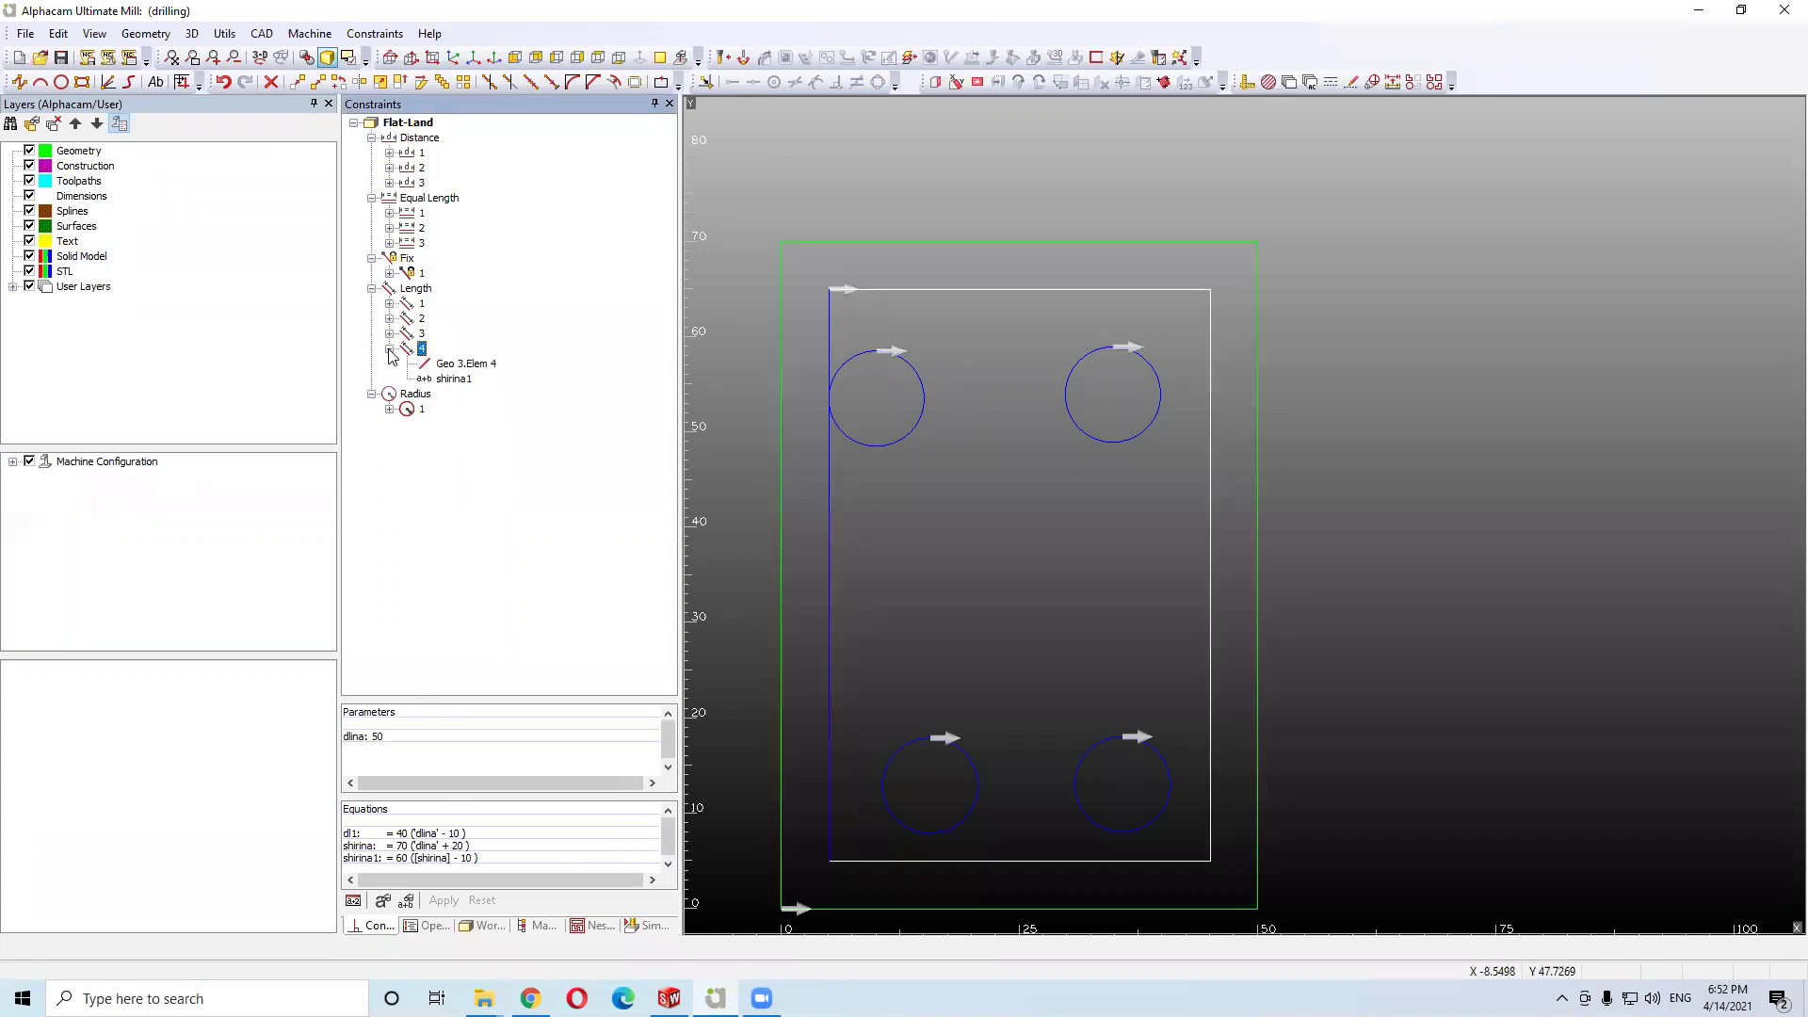
pyautogui.click(444, 379)
pyautogui.click(446, 366)
pyautogui.click(448, 379)
pyautogui.click(955, 421)
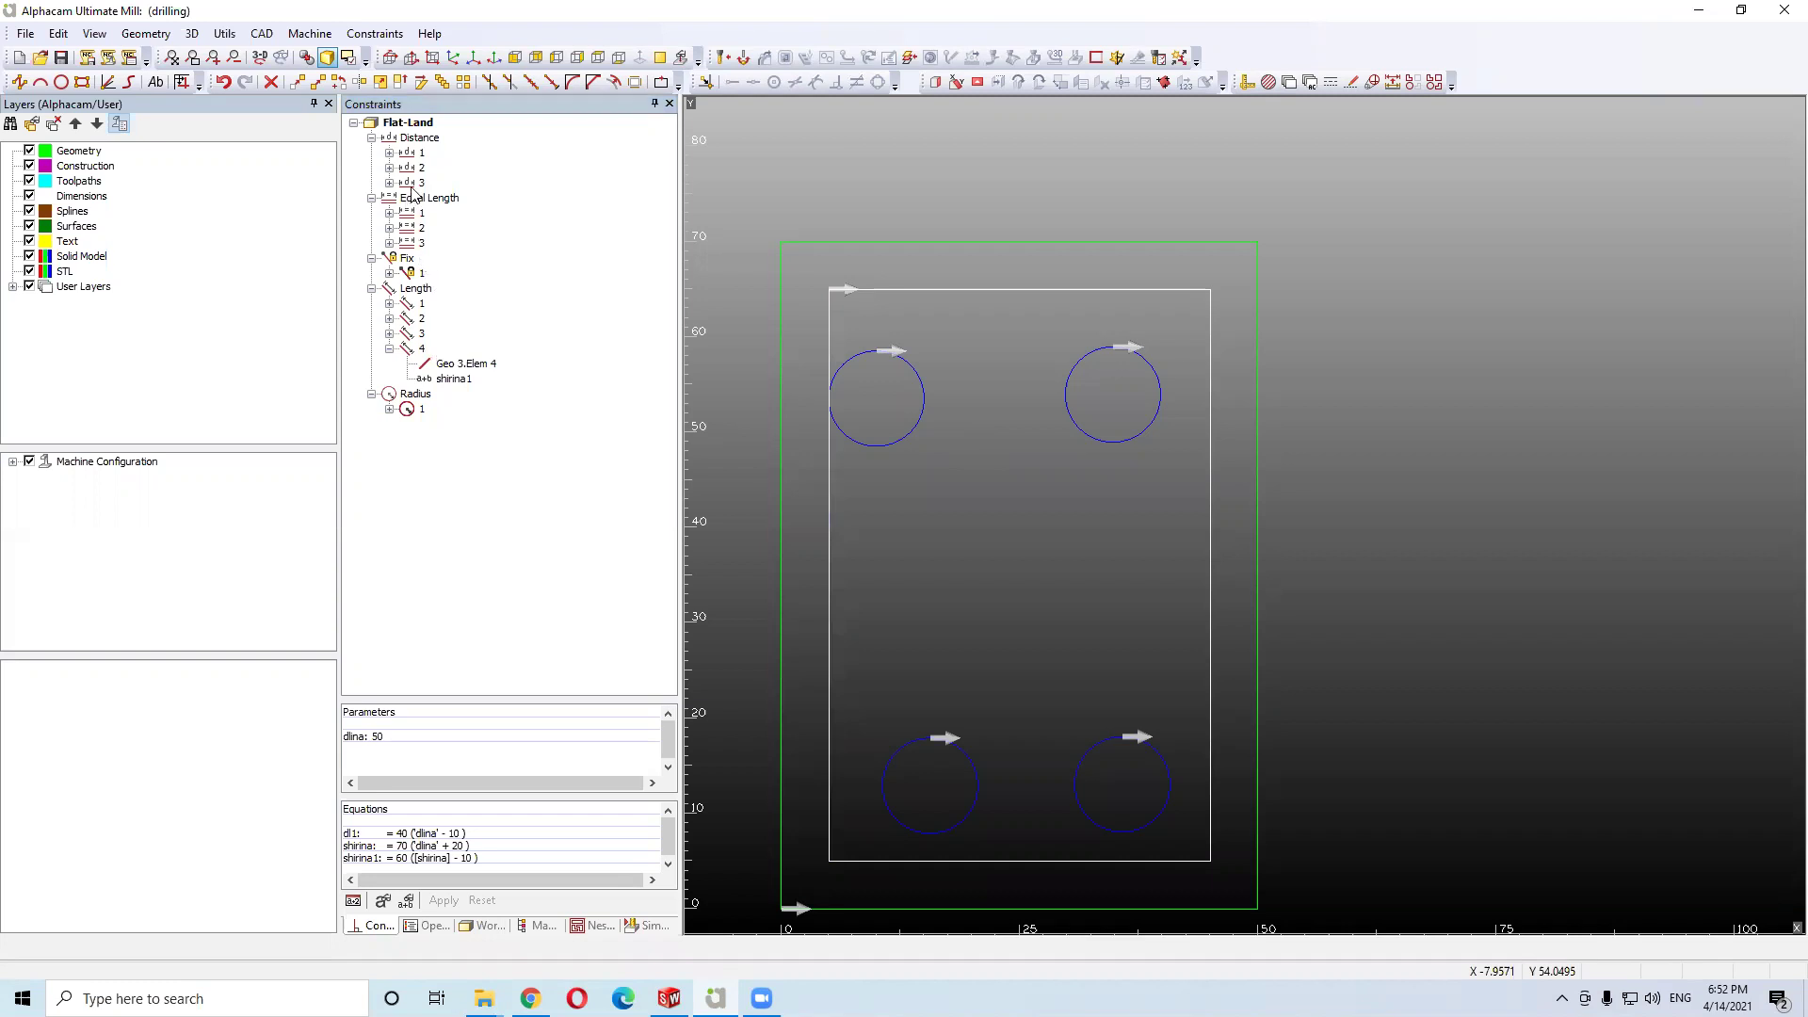
pyautogui.click(389, 182)
pyautogui.click(453, 198)
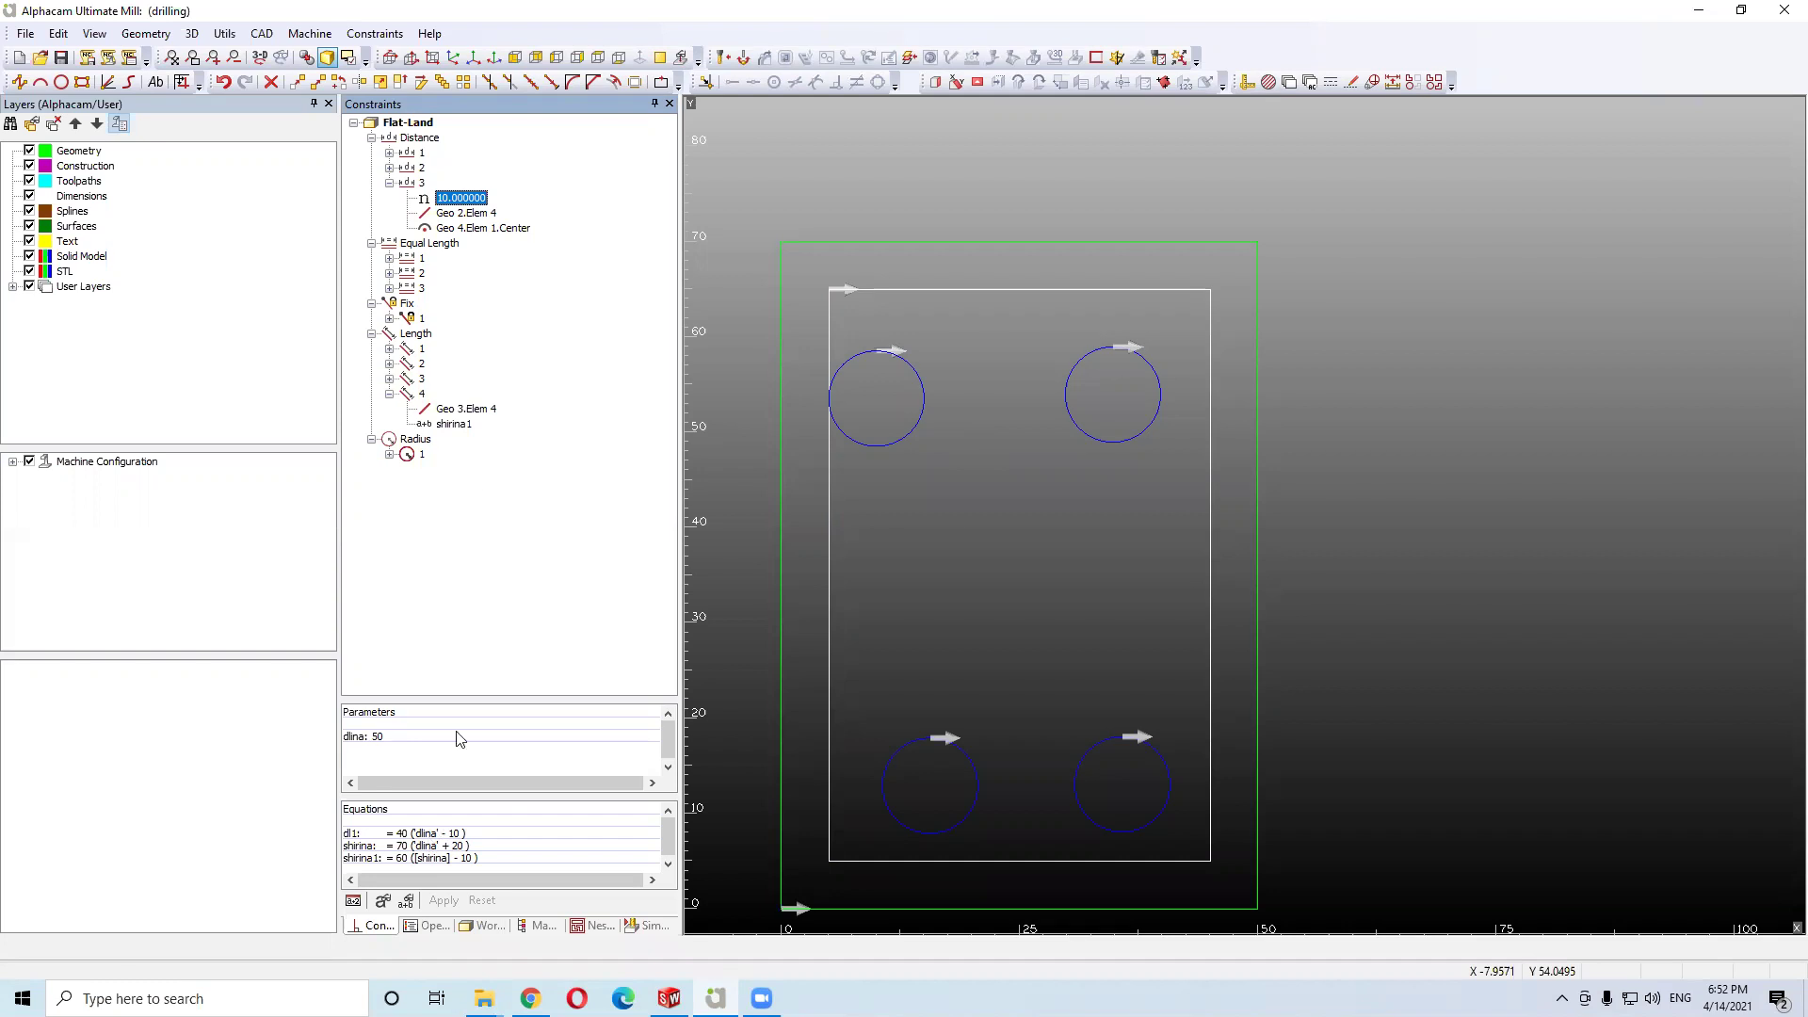
pyautogui.rightClick(468, 203)
pyautogui.click(501, 209)
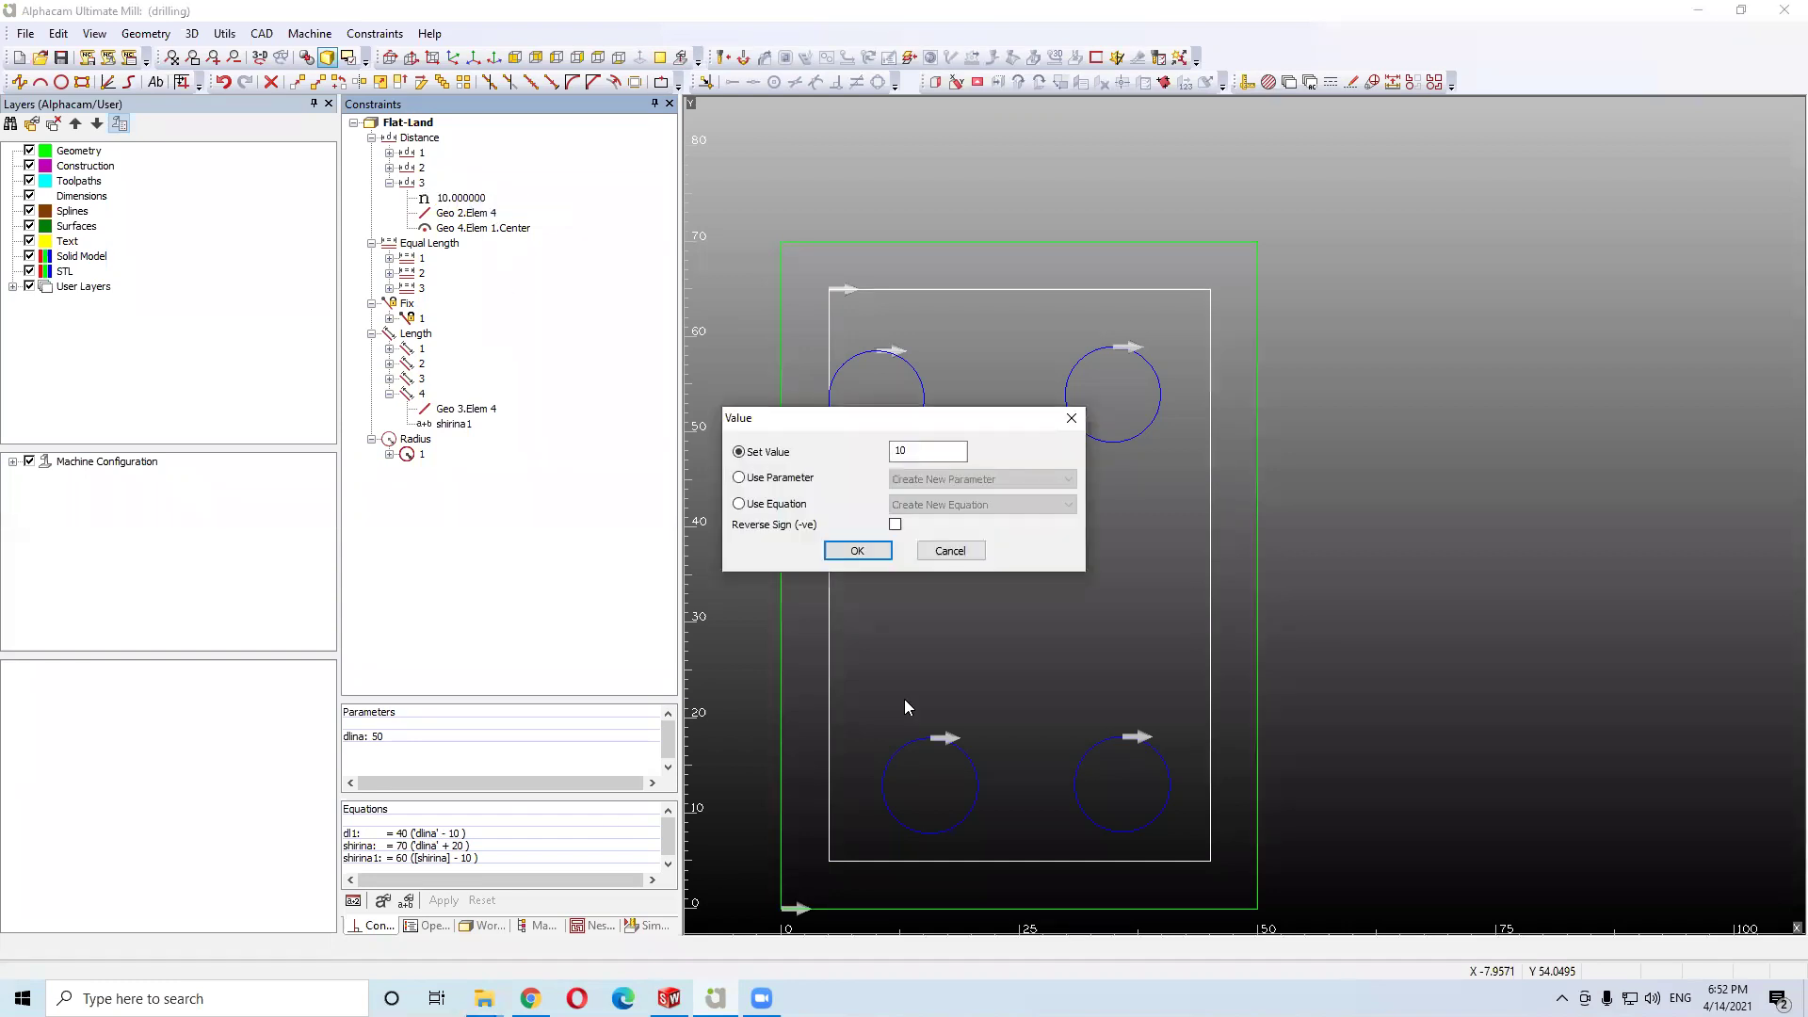
pyautogui.doubleClick(916, 448)
pyautogui.click(857, 550)
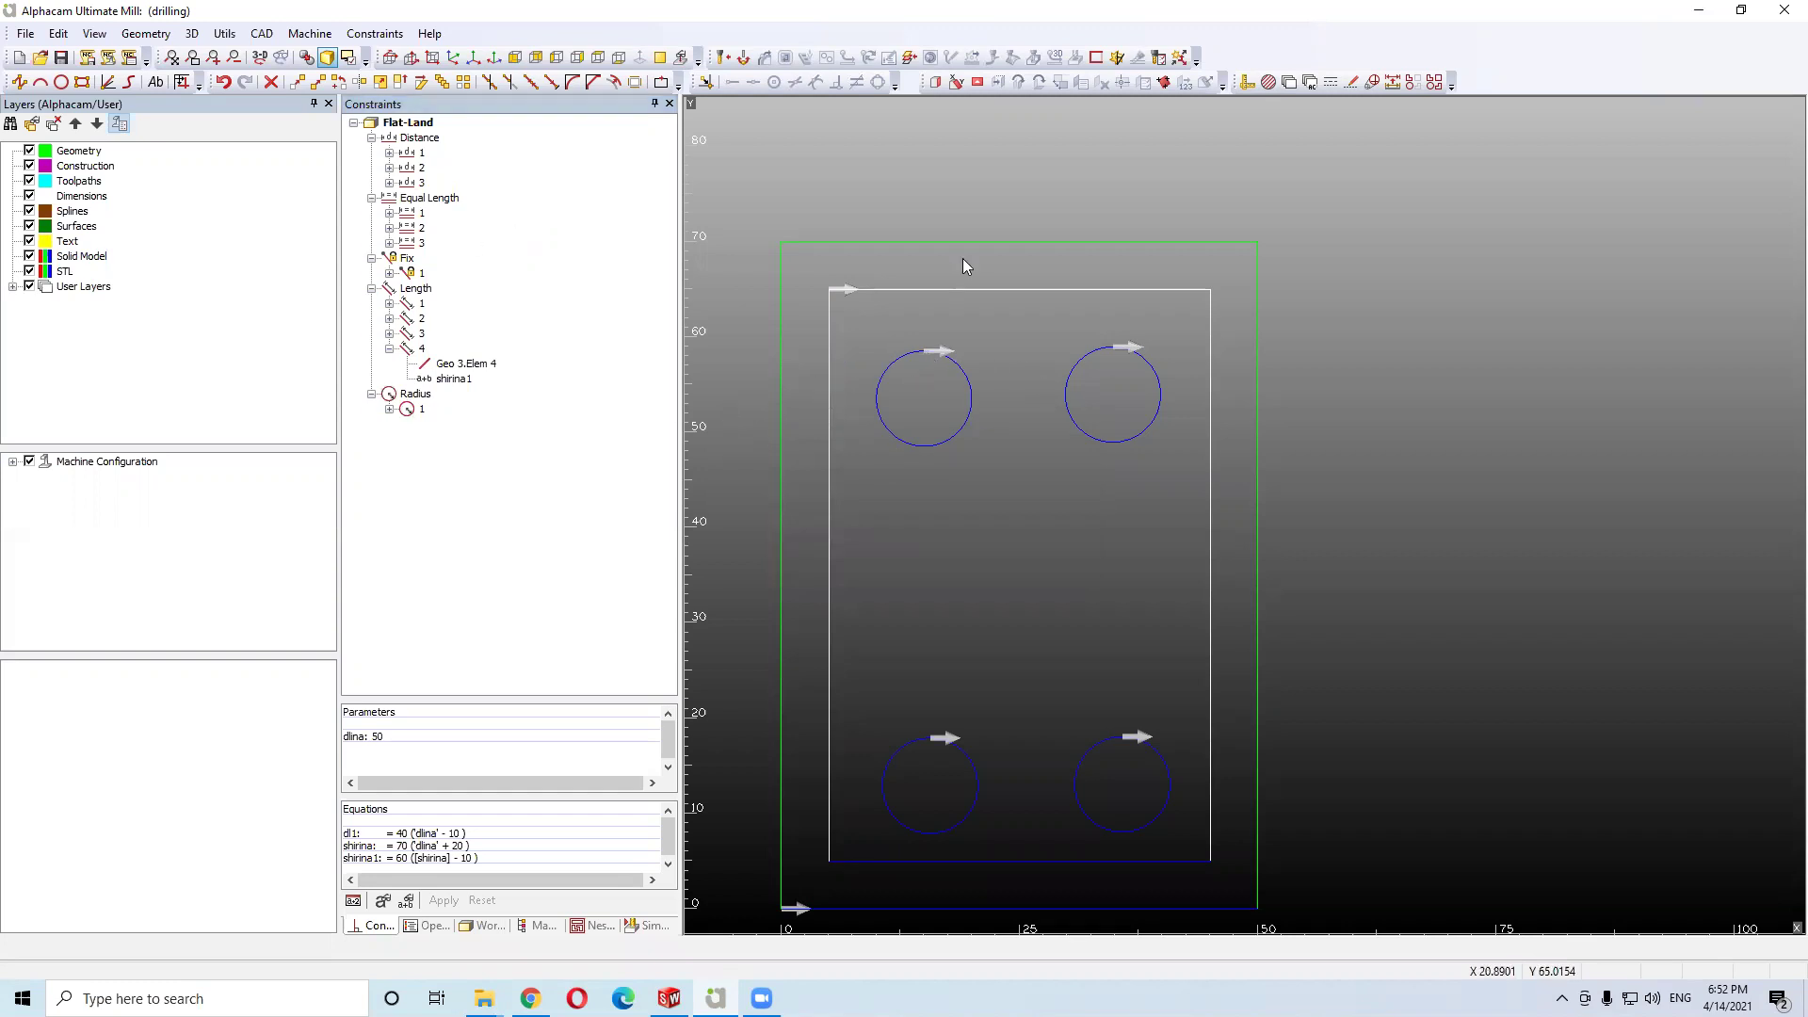
# Constrain the distance from the outer rectangle's top edge to the upper-left circle's centre to 15
pyautogui.click(310, 33)
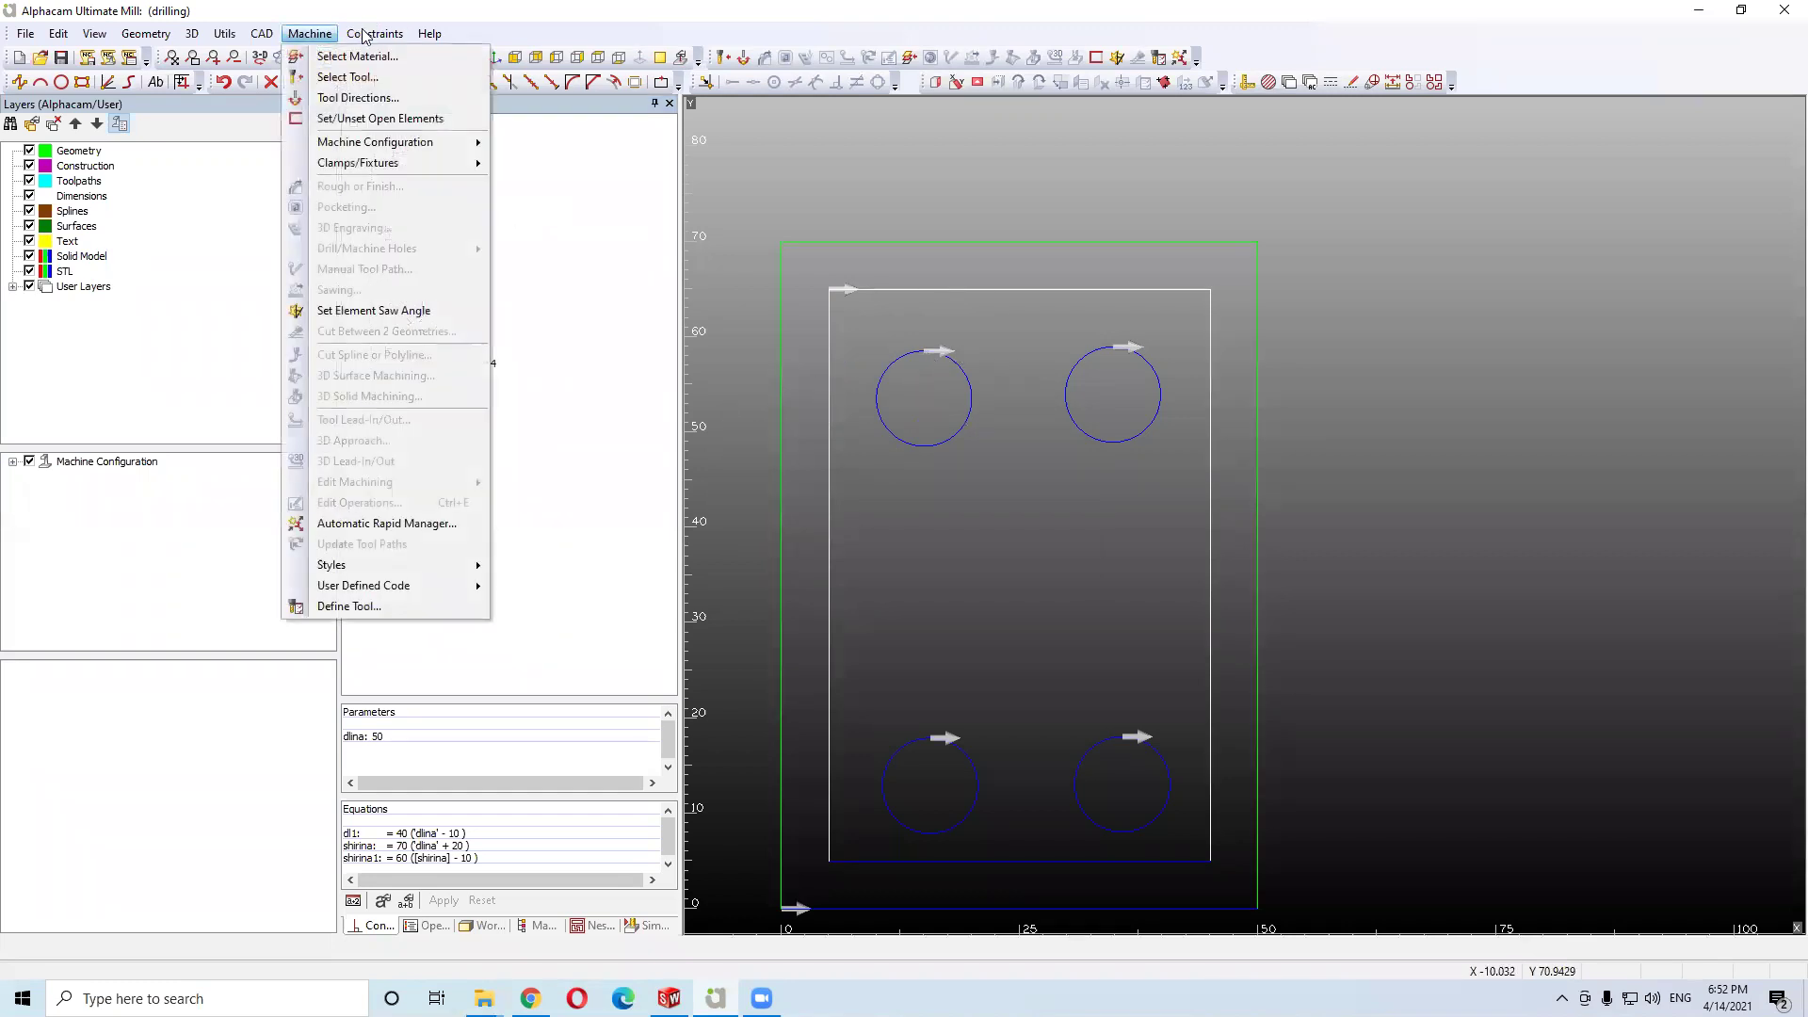
pyautogui.click(400, 234)
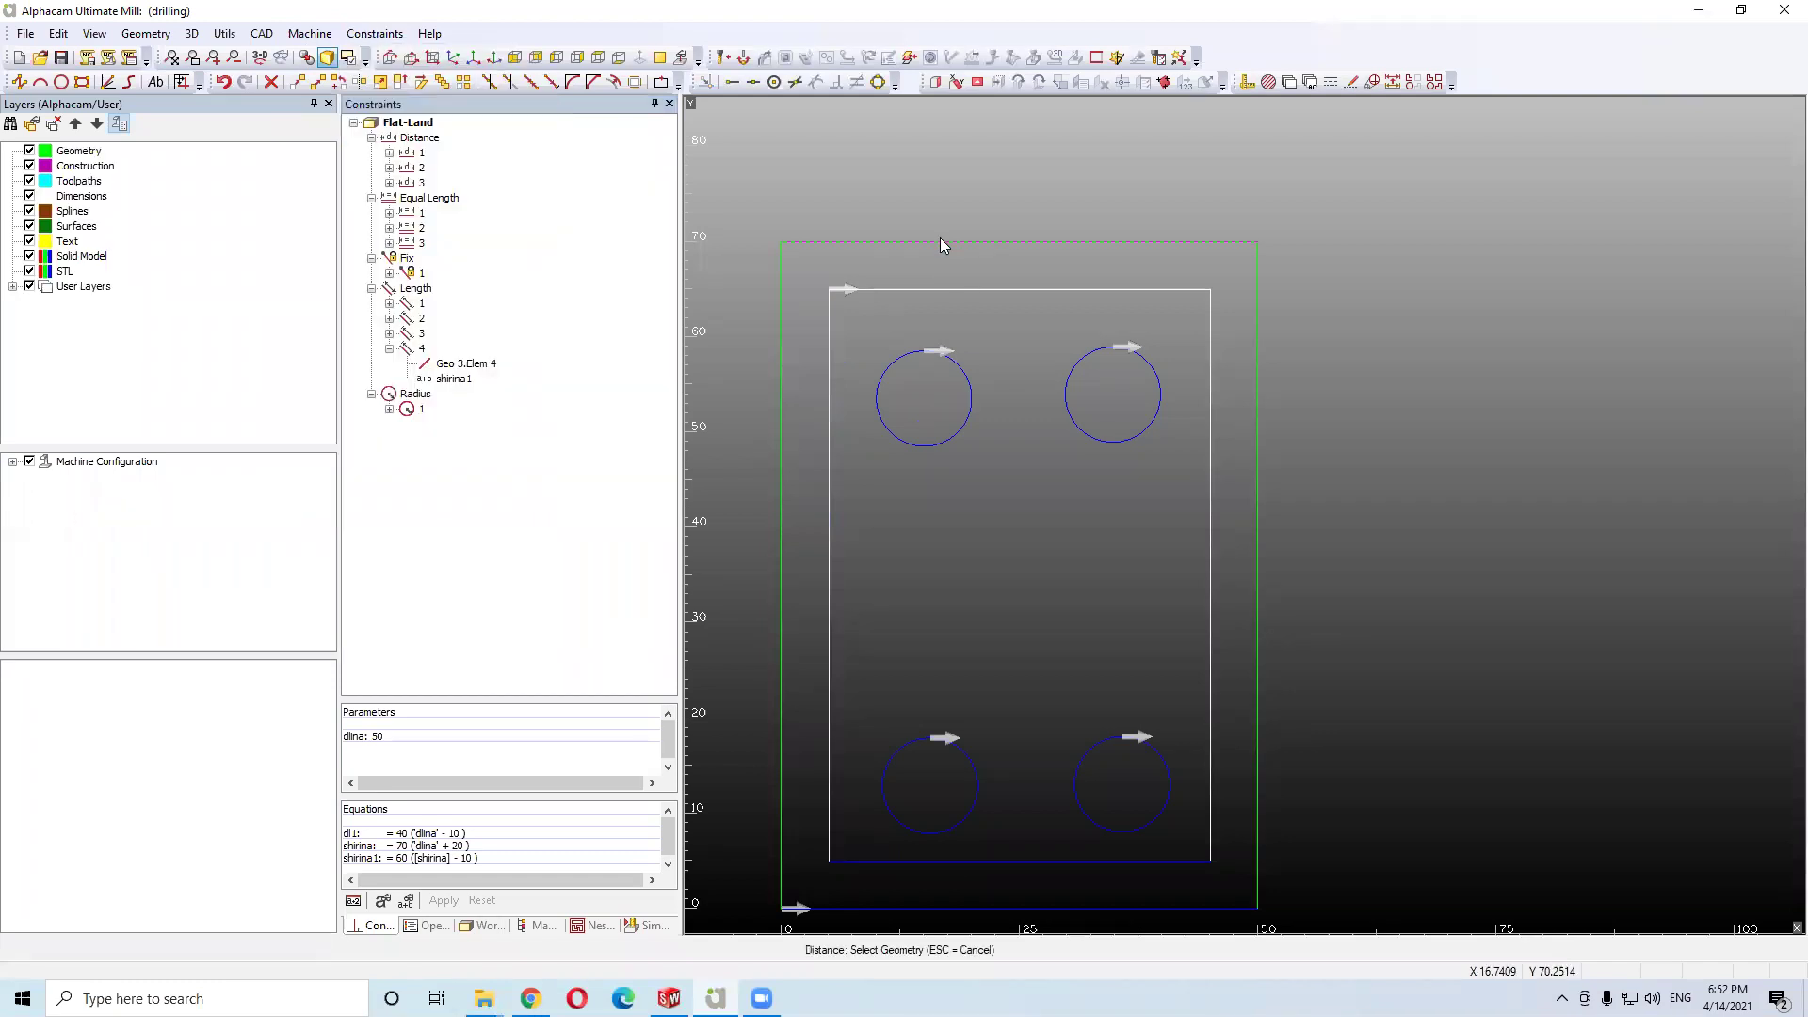
pyautogui.click(922, 394)
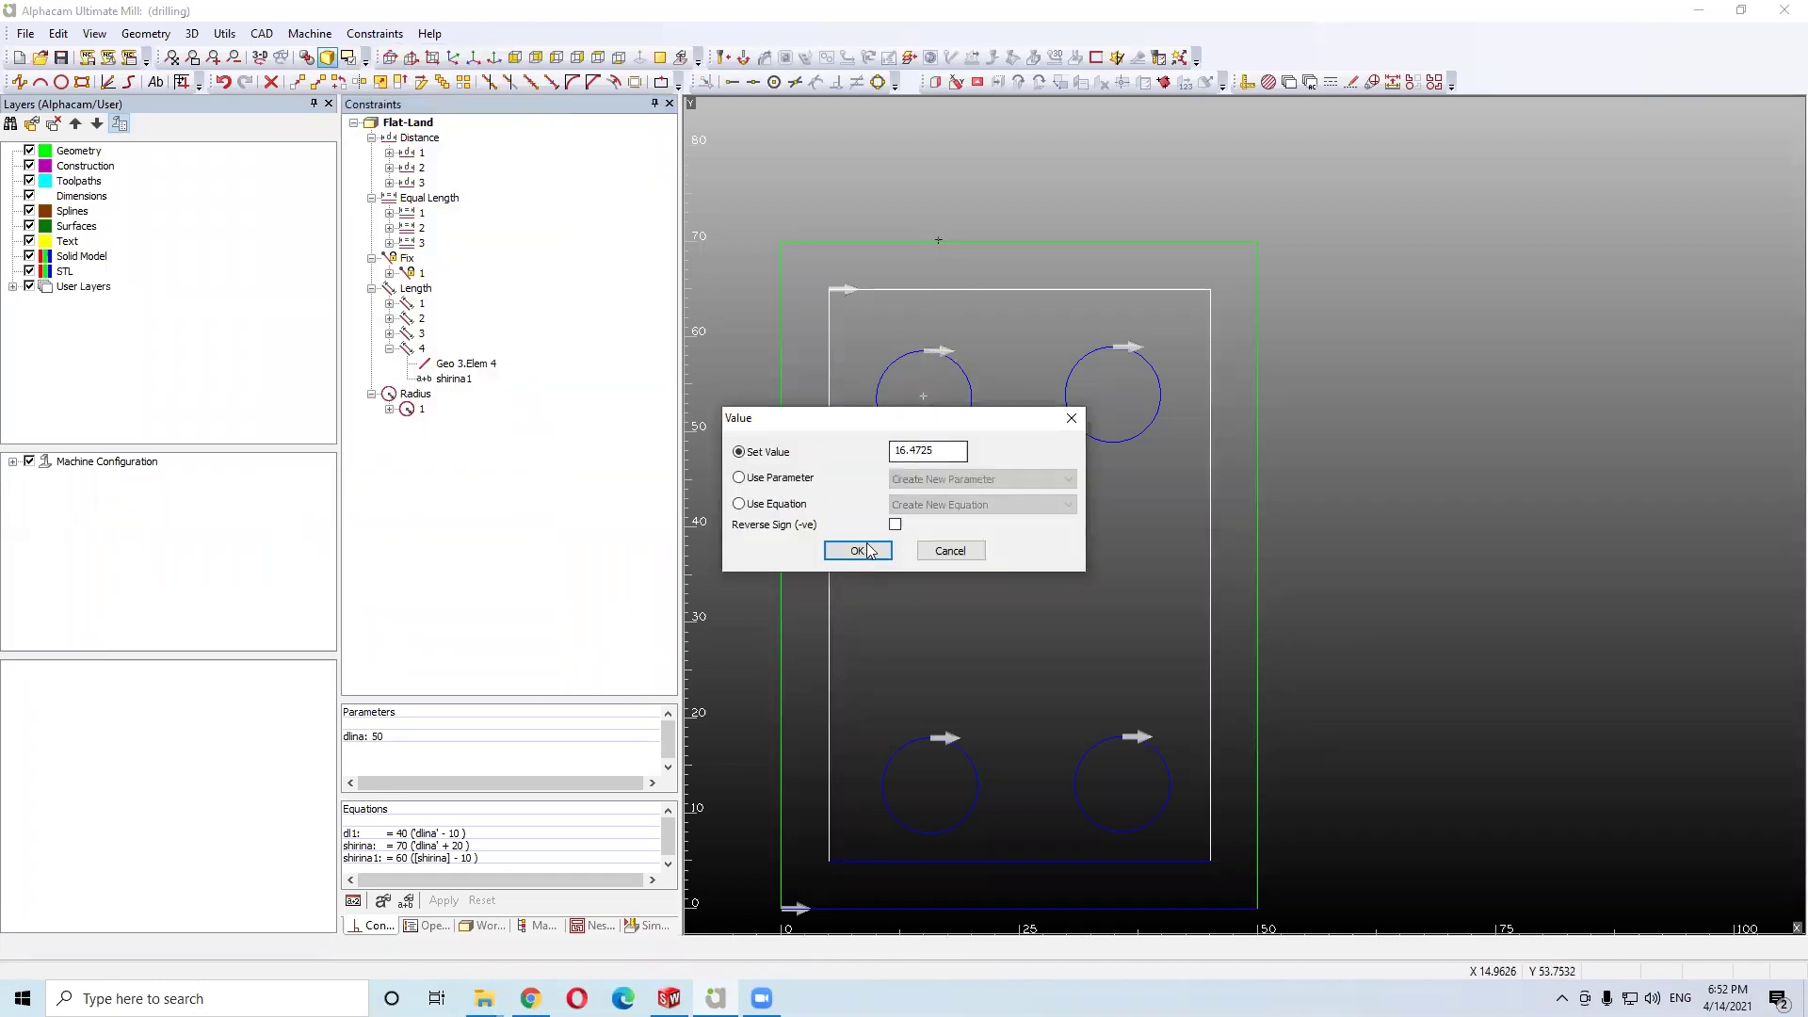
pyautogui.write('15')
pyautogui.press('Return')
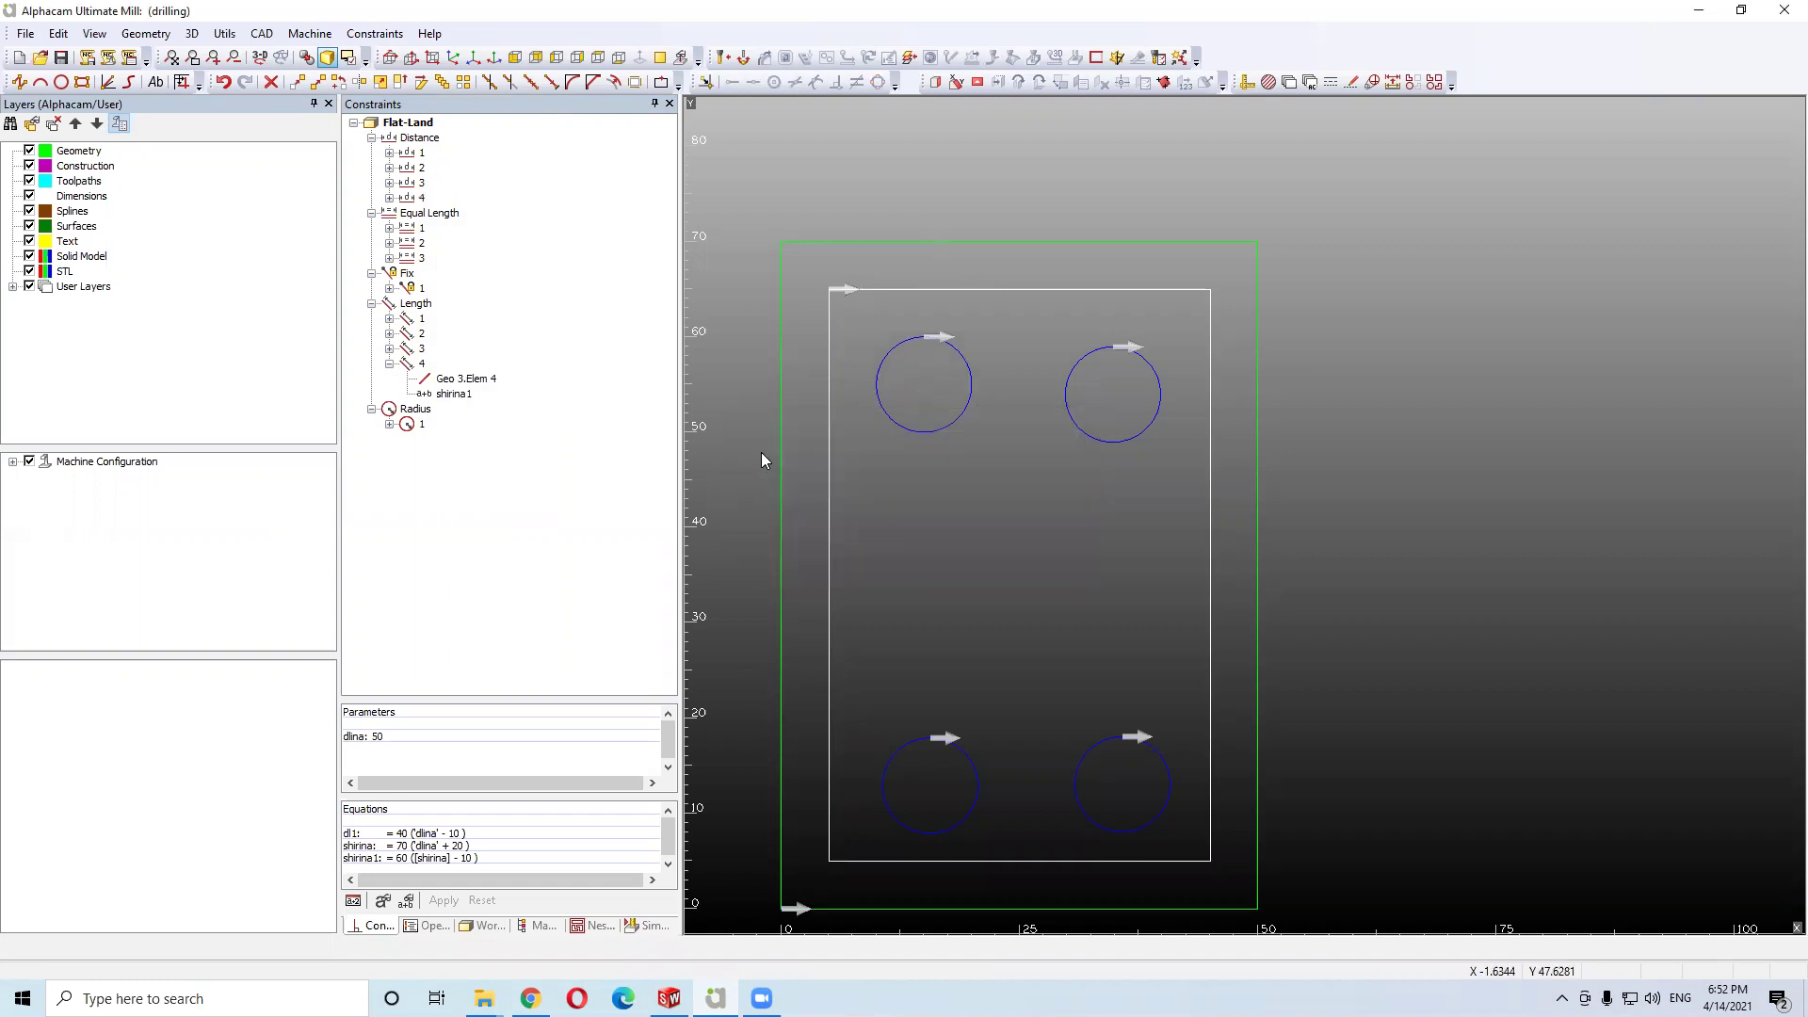
# Constrain the distance from the outer rectangle's bottom edge to the lower-left circle's centre to 15
pyautogui.scroll(5, 953, 761)
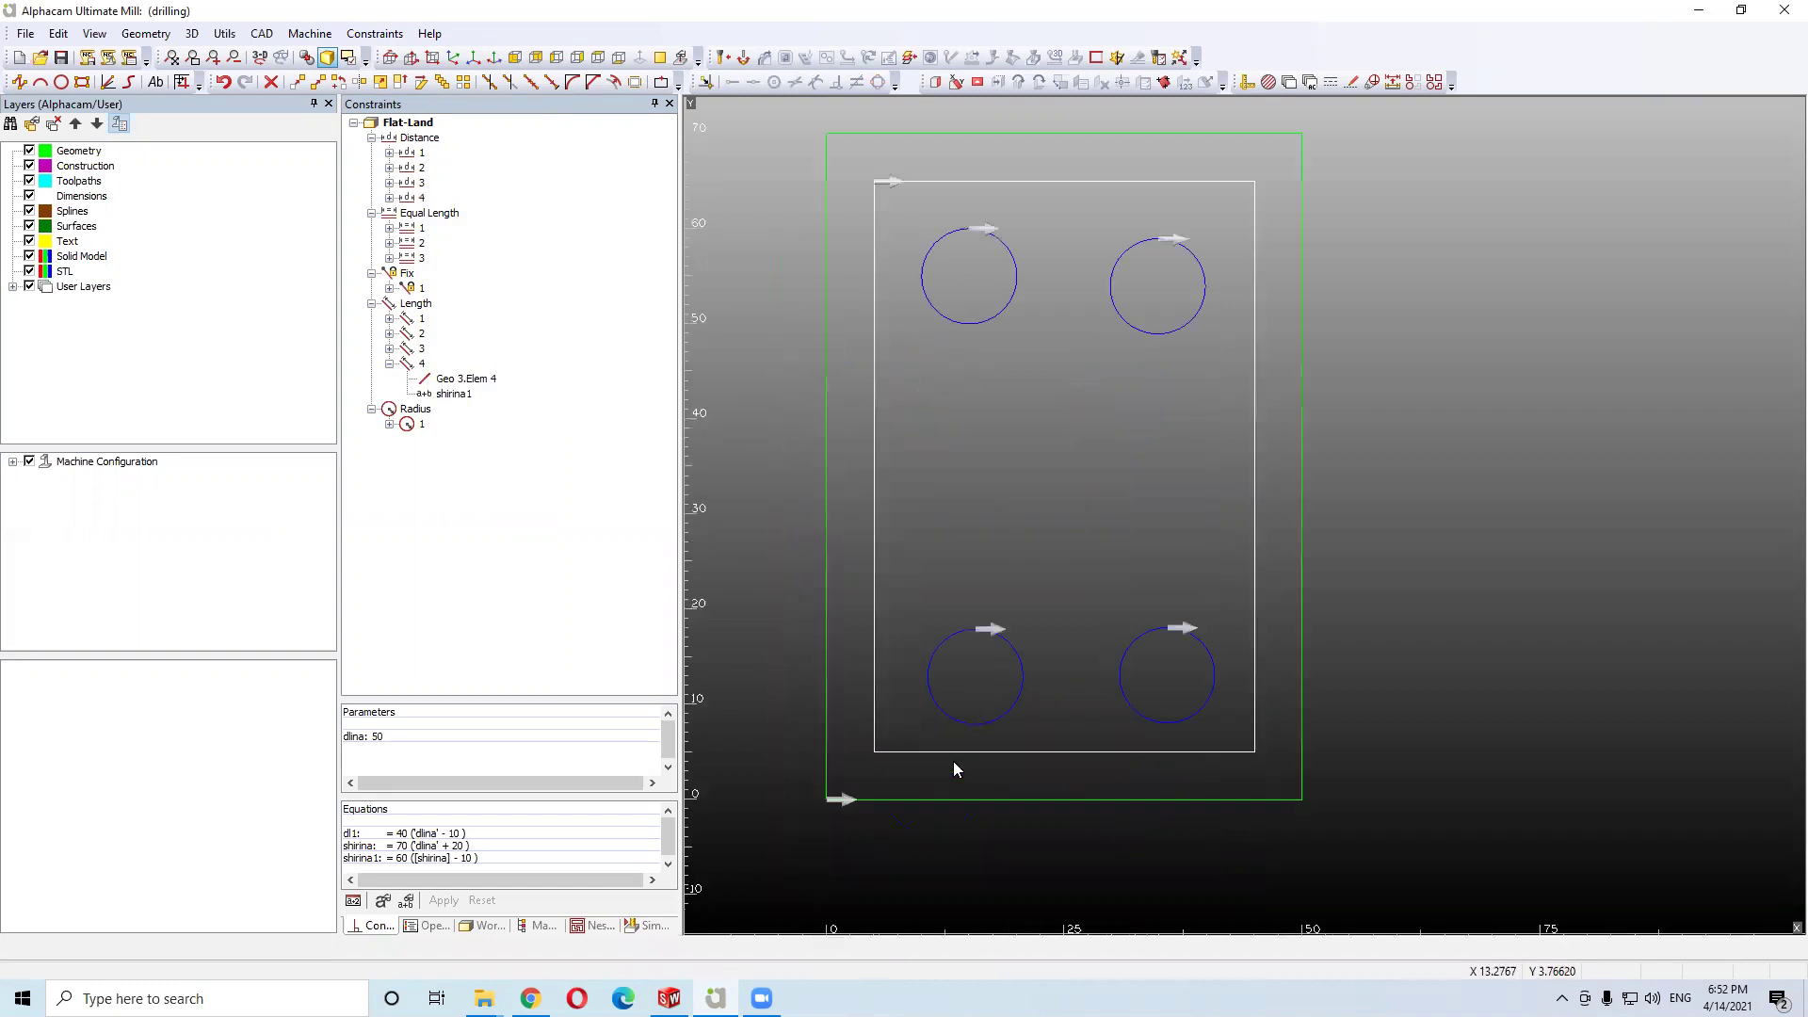
pyautogui.click(374, 34)
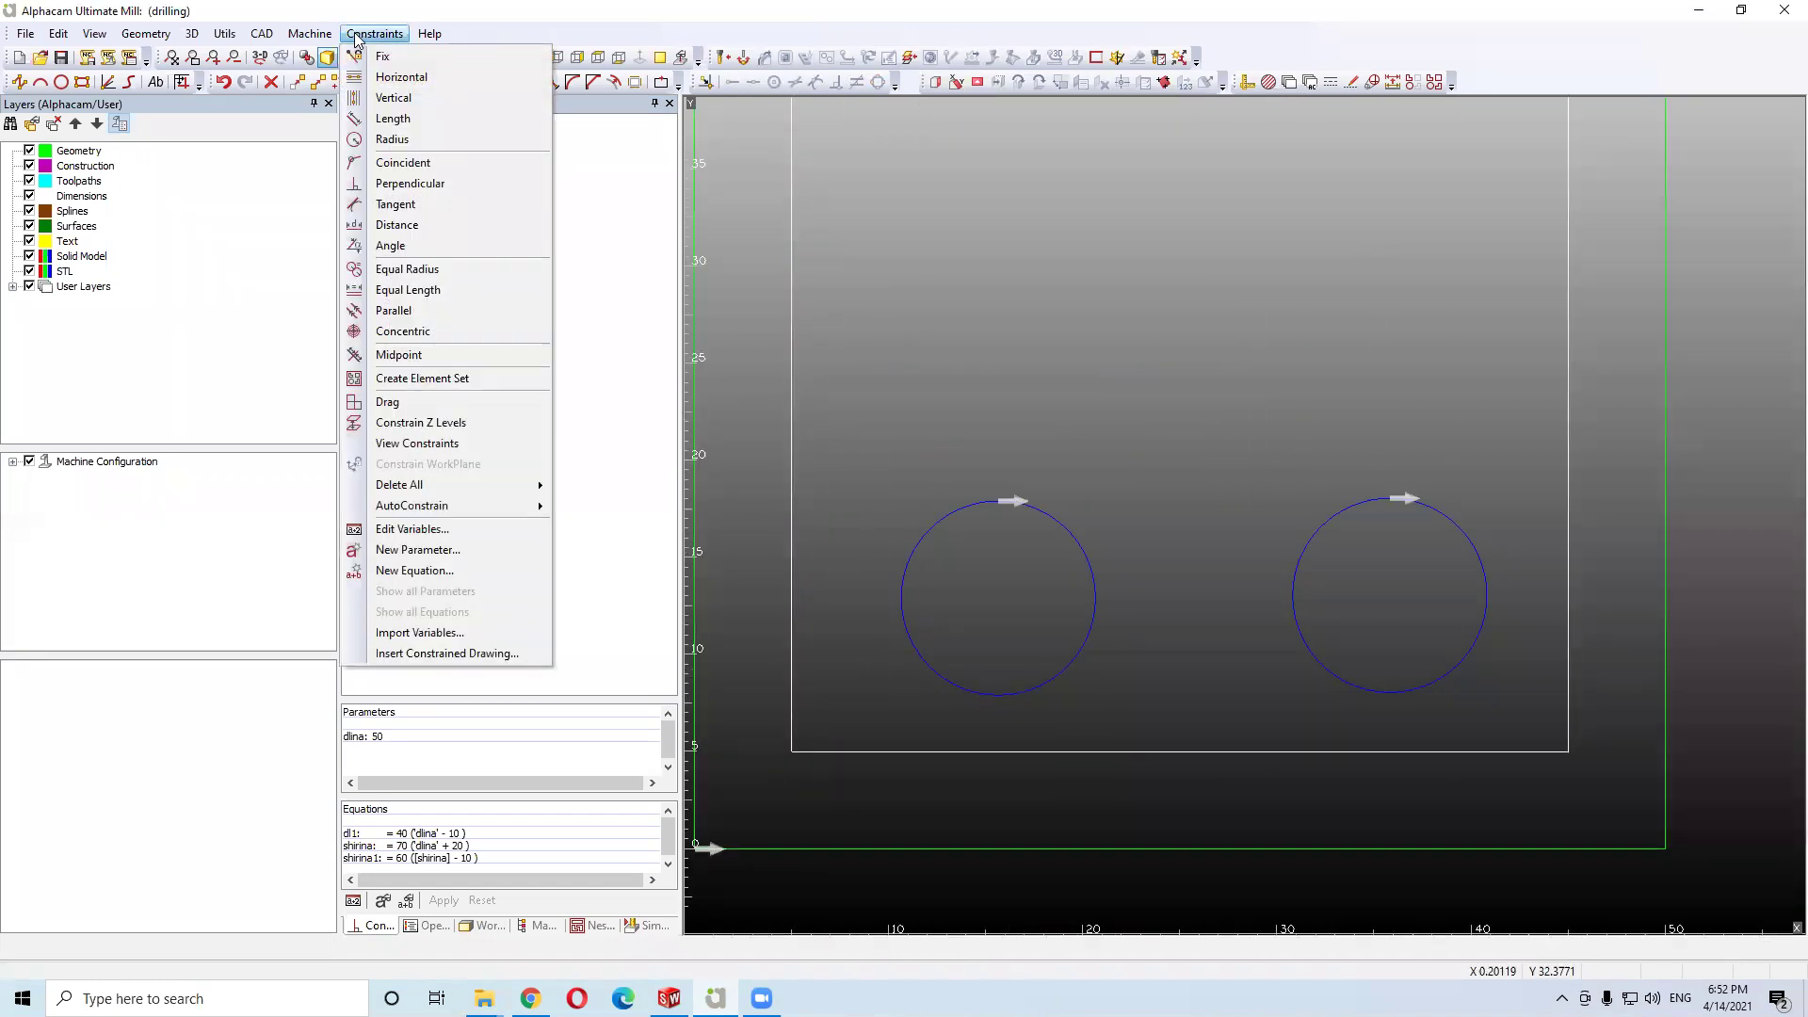
pyautogui.click(394, 226)
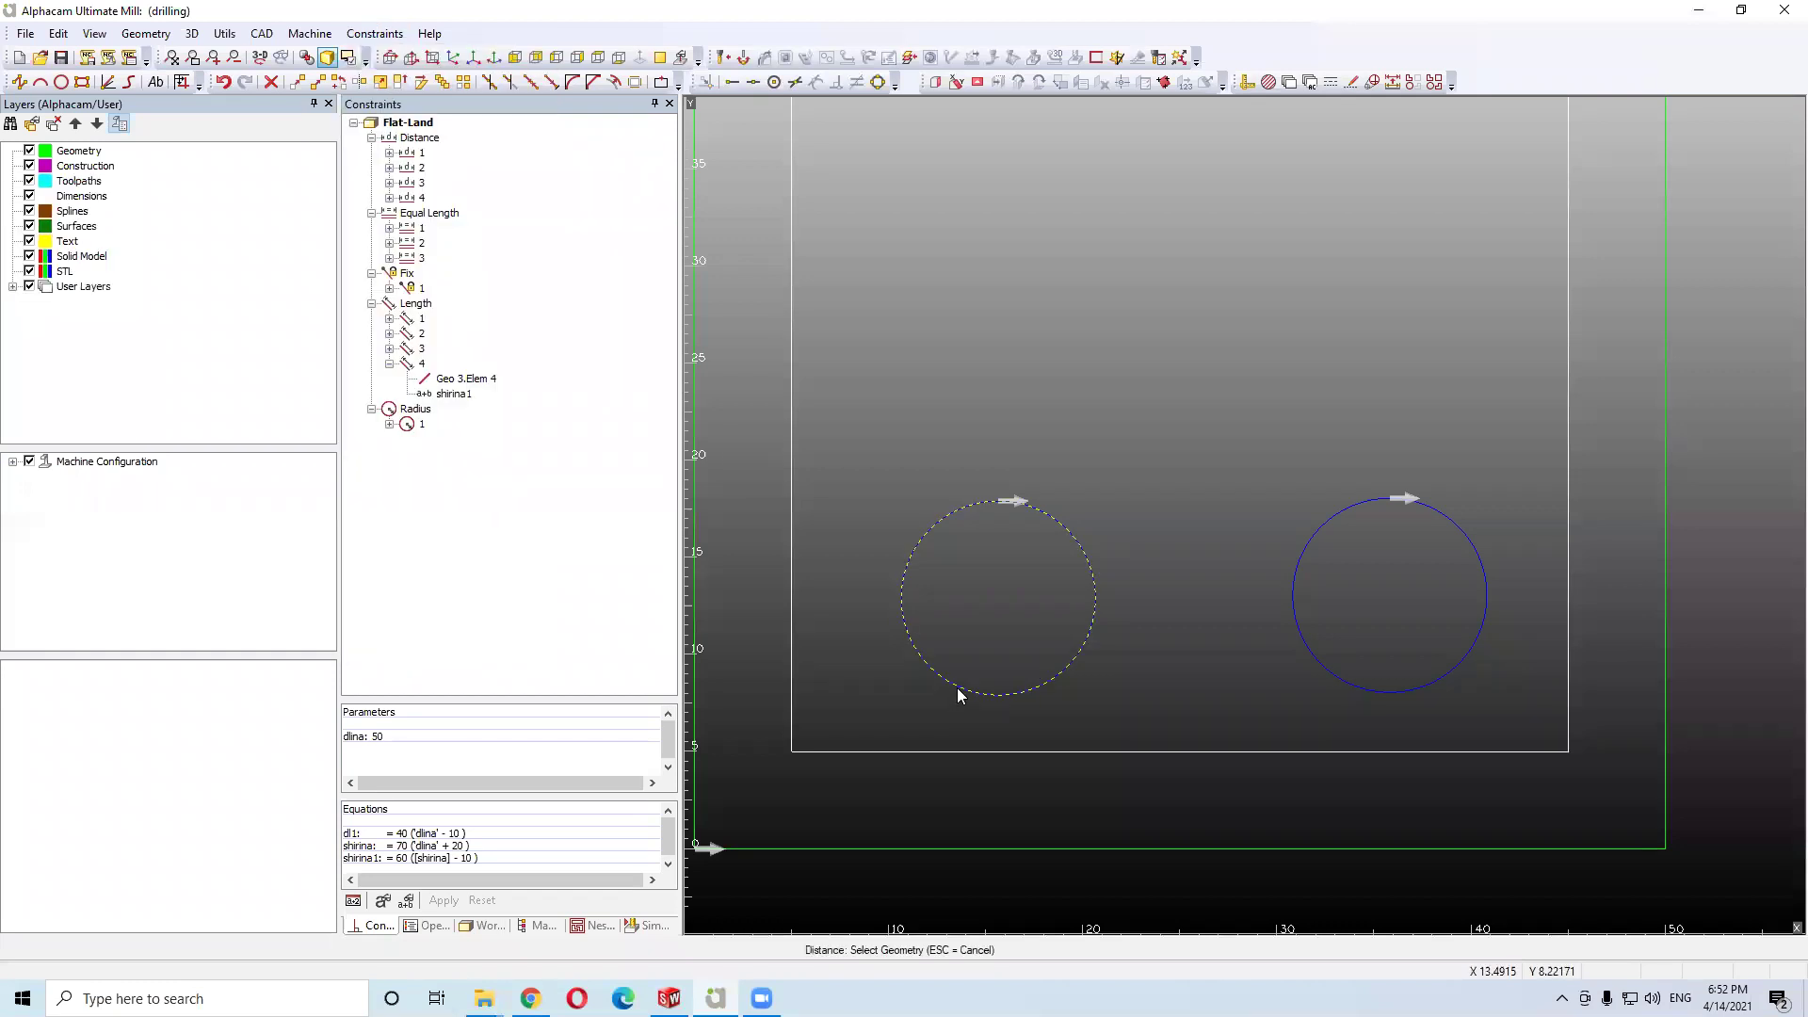
pyautogui.click(936, 849)
pyautogui.click(999, 597)
pyautogui.write('15')
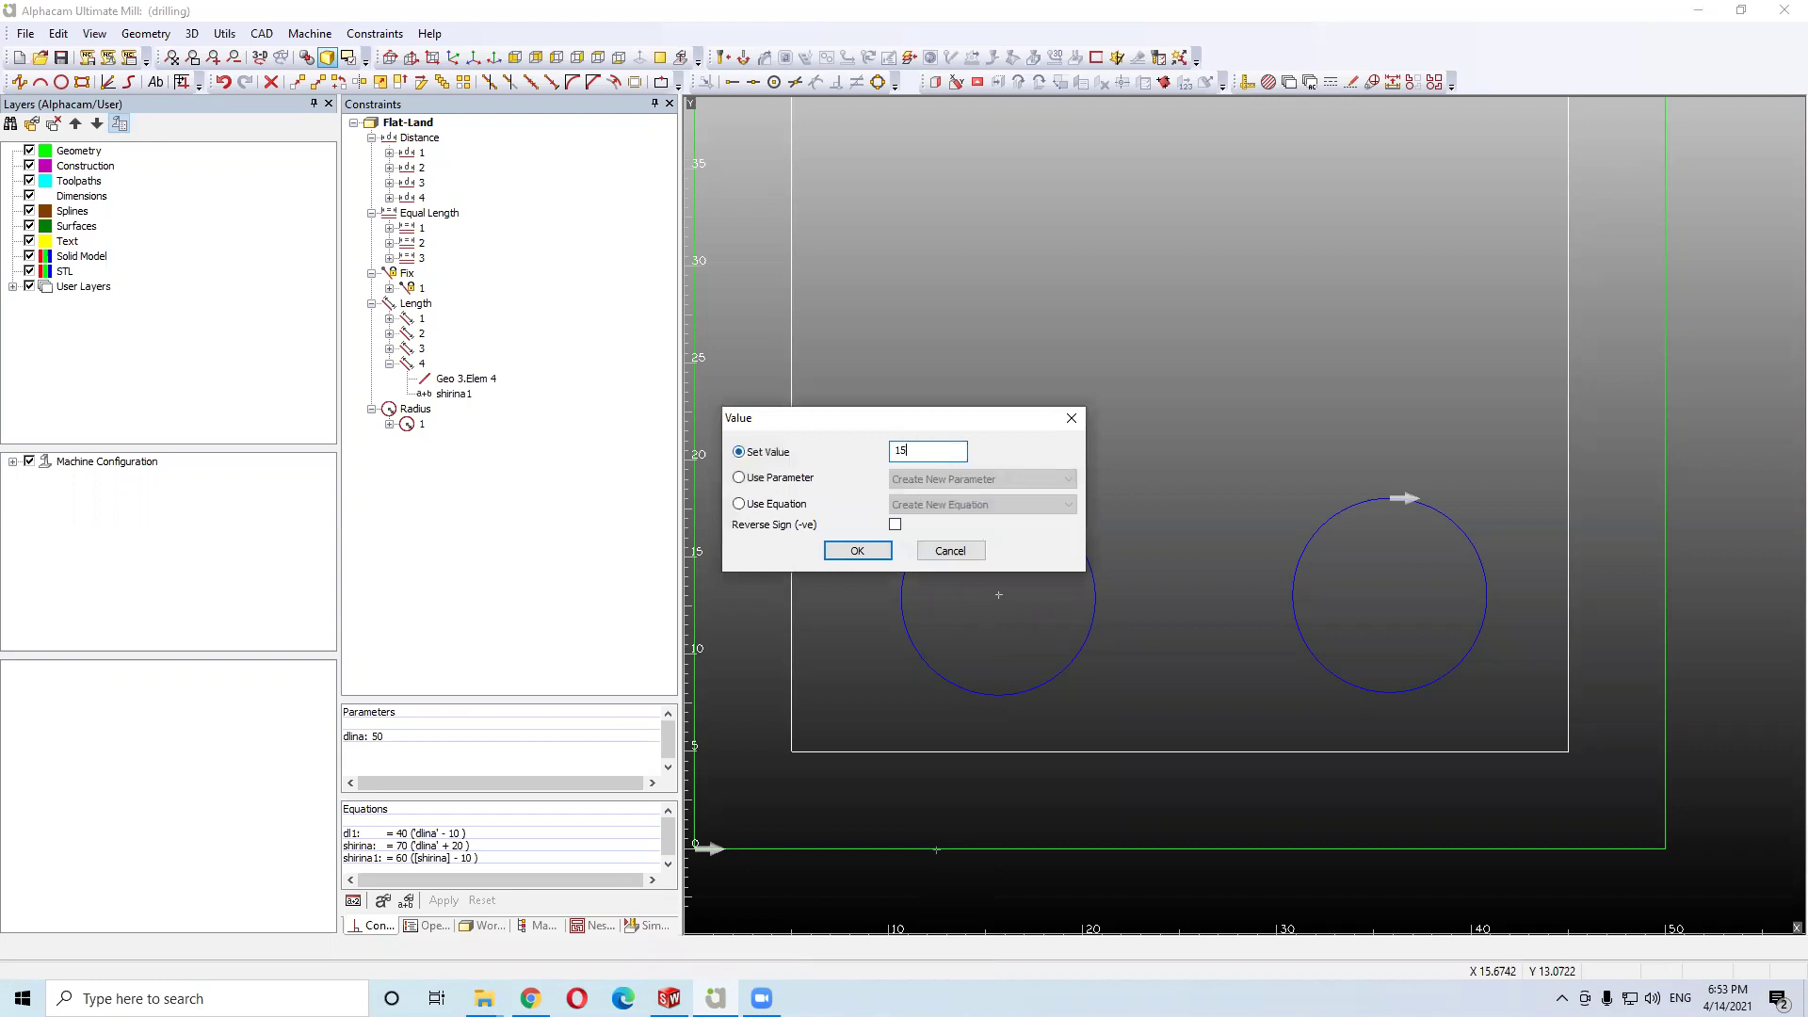
pyautogui.press('Return')
pyautogui.scroll(-2, 864, 469)
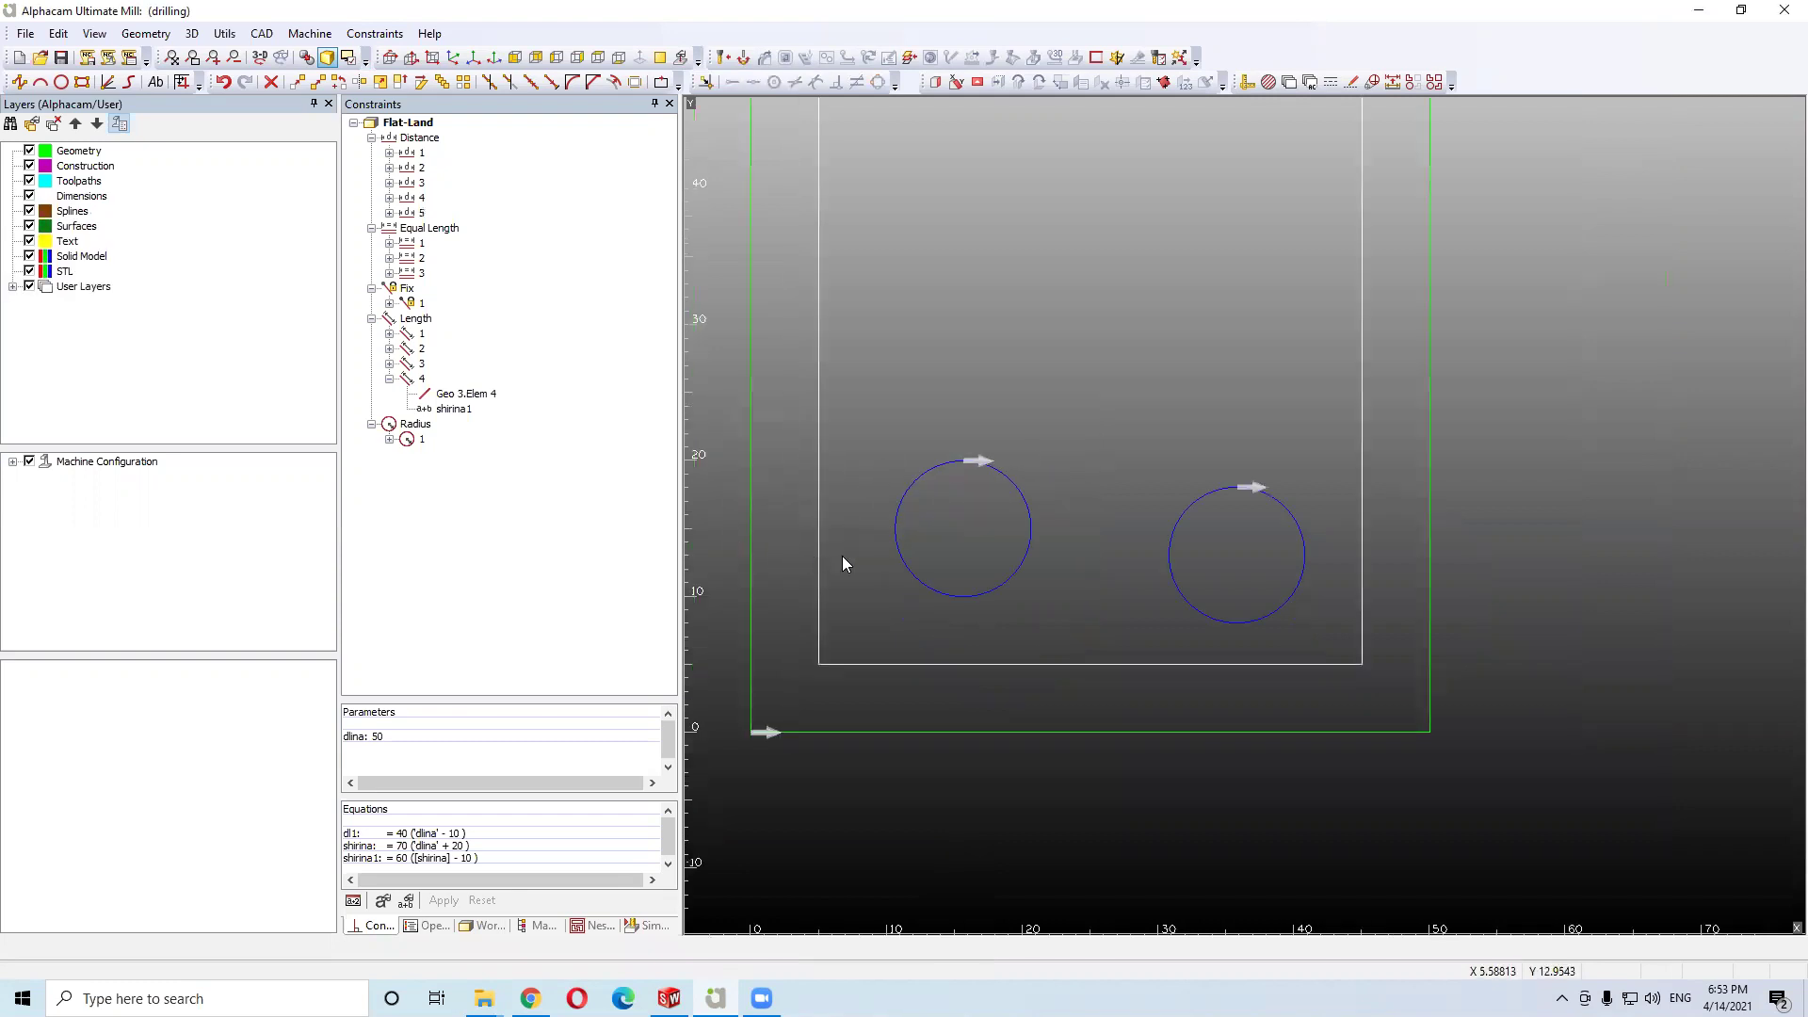
pyautogui.scroll(2, 842, 555)
pyautogui.click(373, 34)
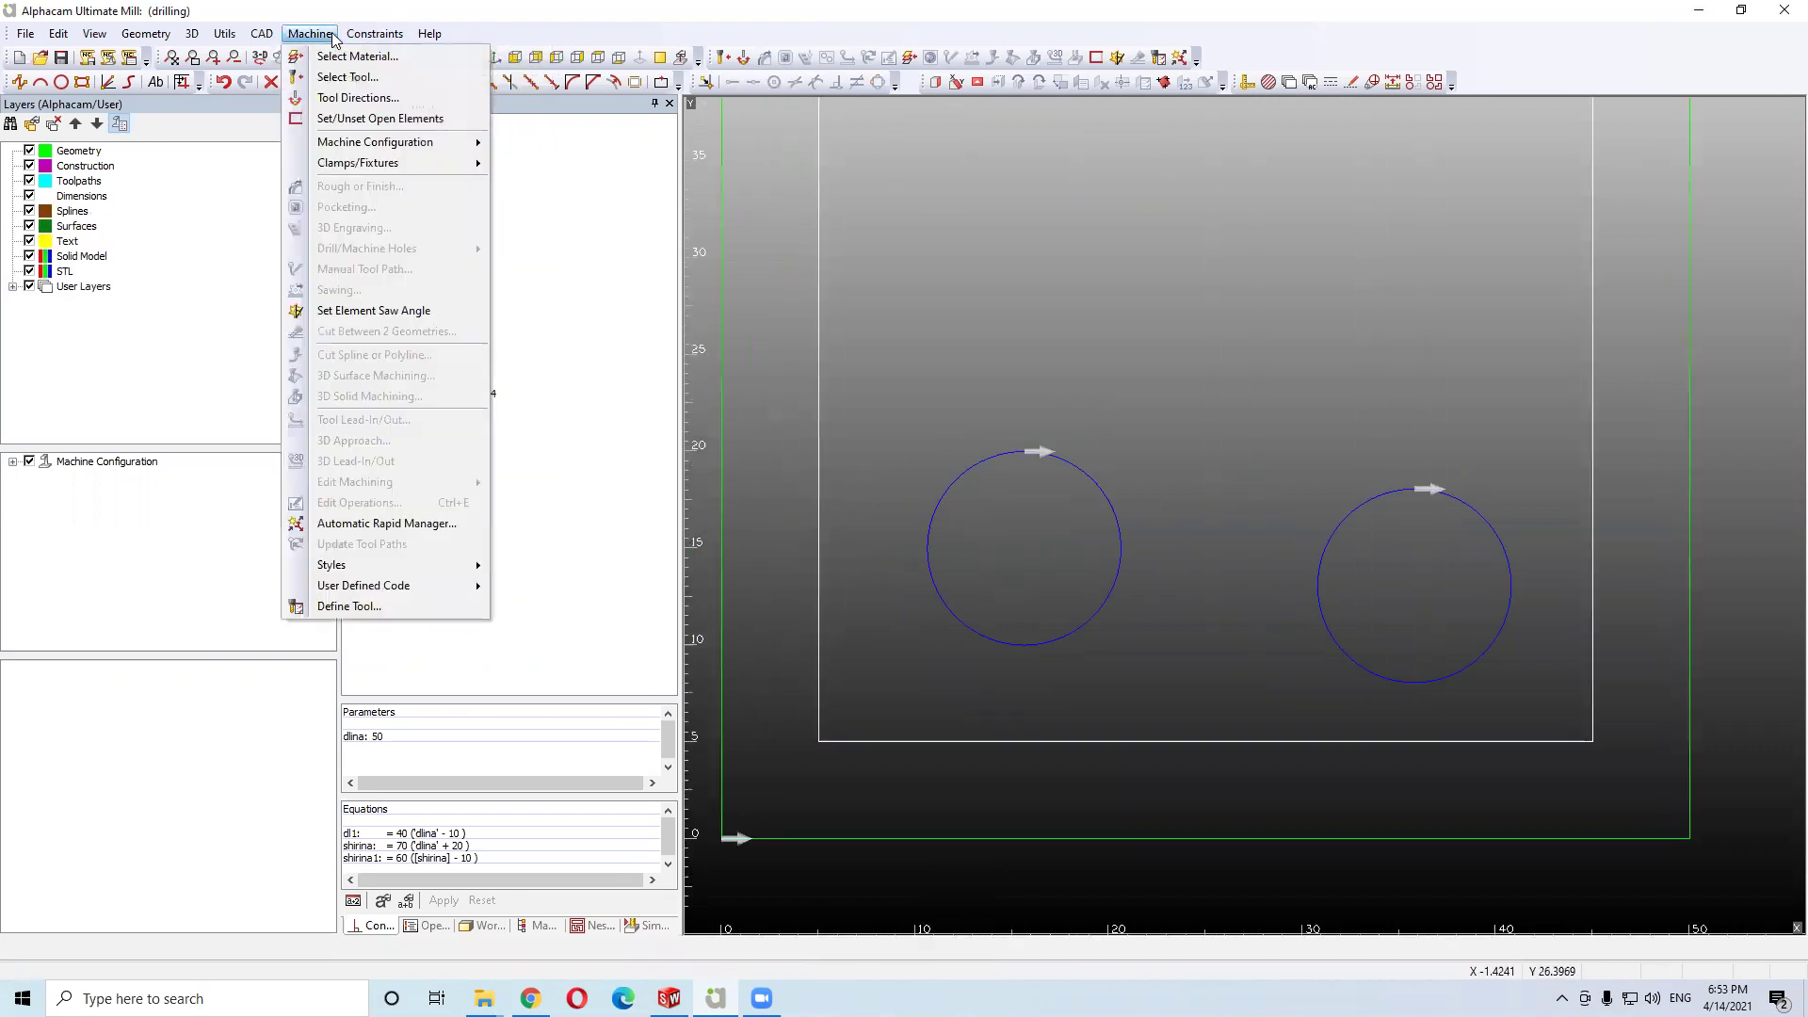
pyautogui.click(391, 122)
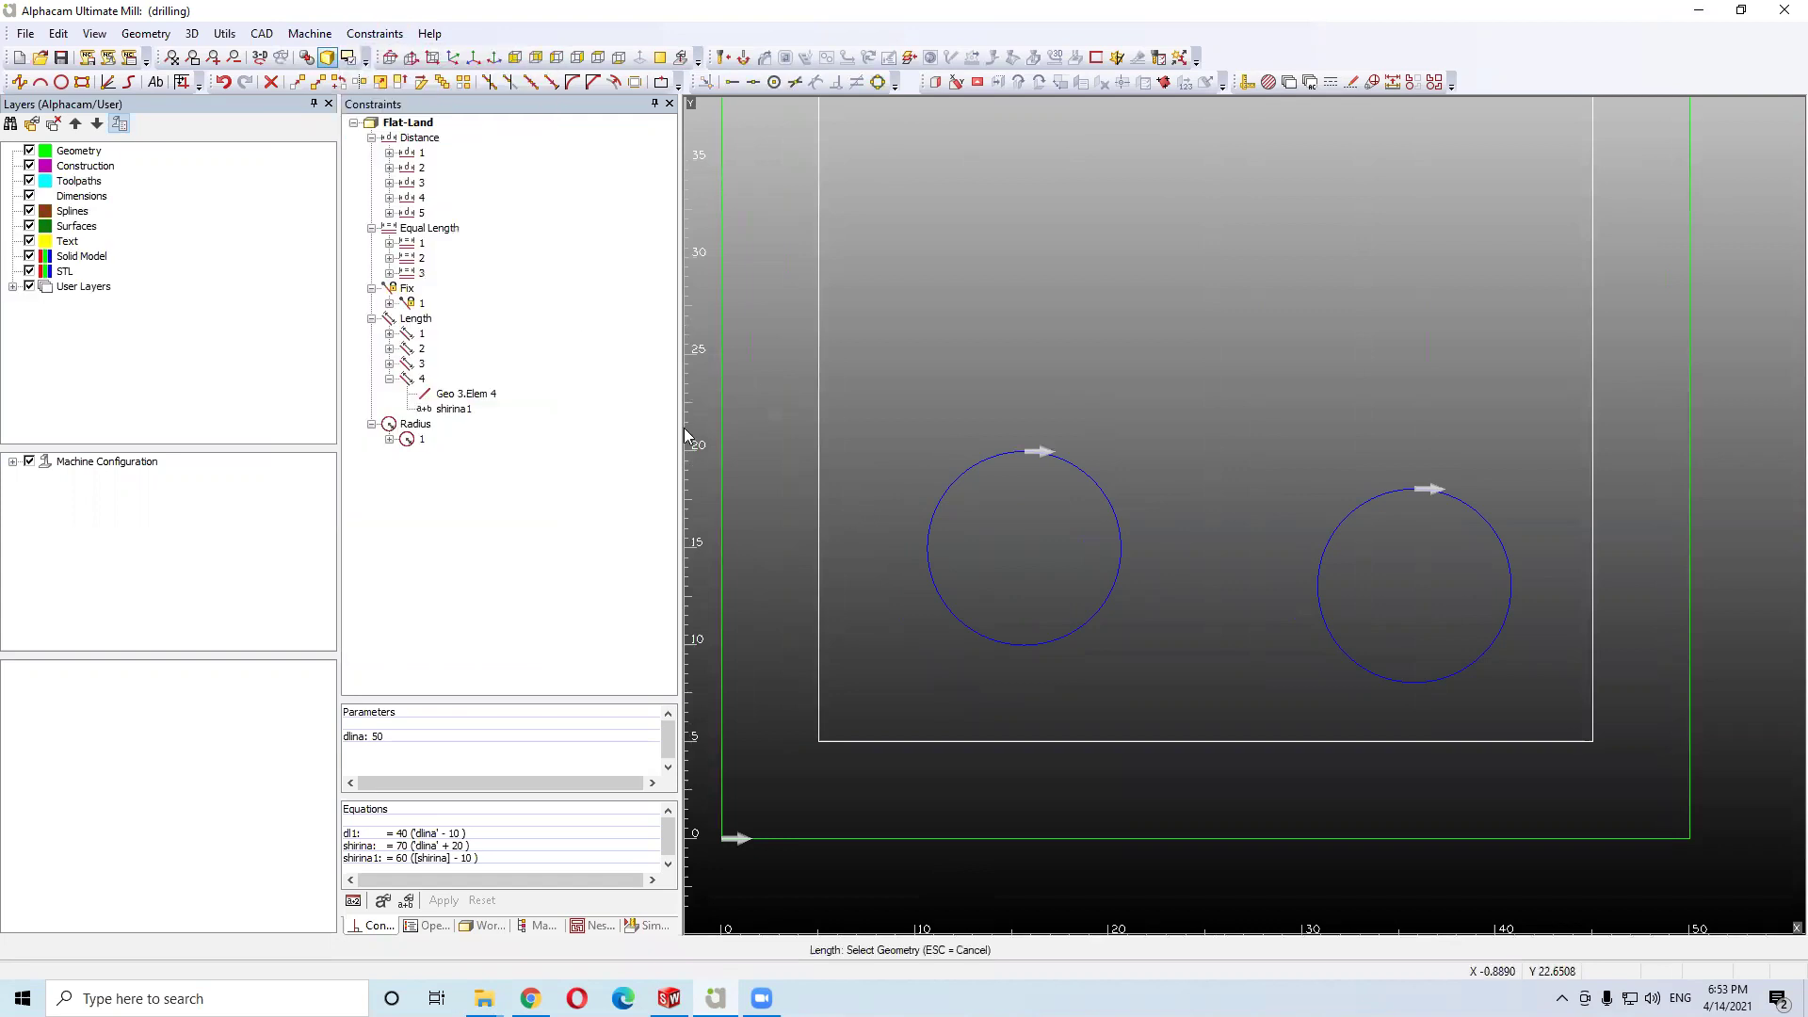
pyautogui.click(720, 531)
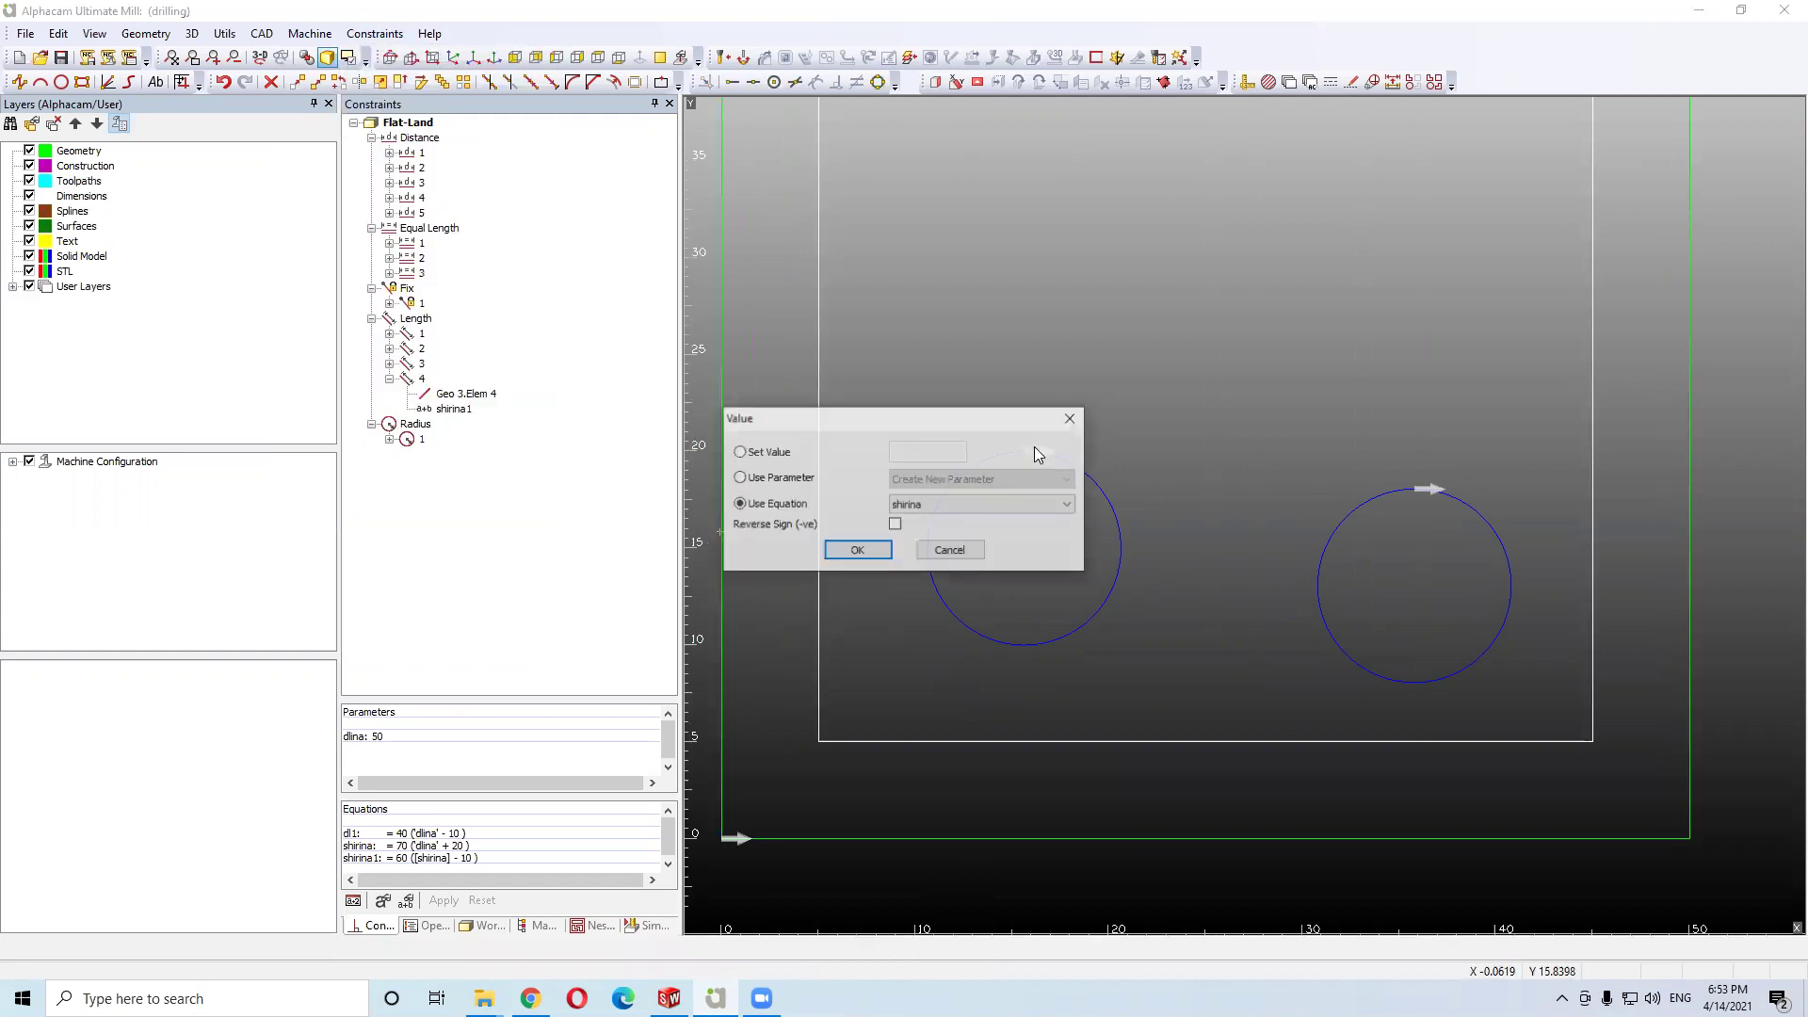
pyautogui.click(1071, 417)
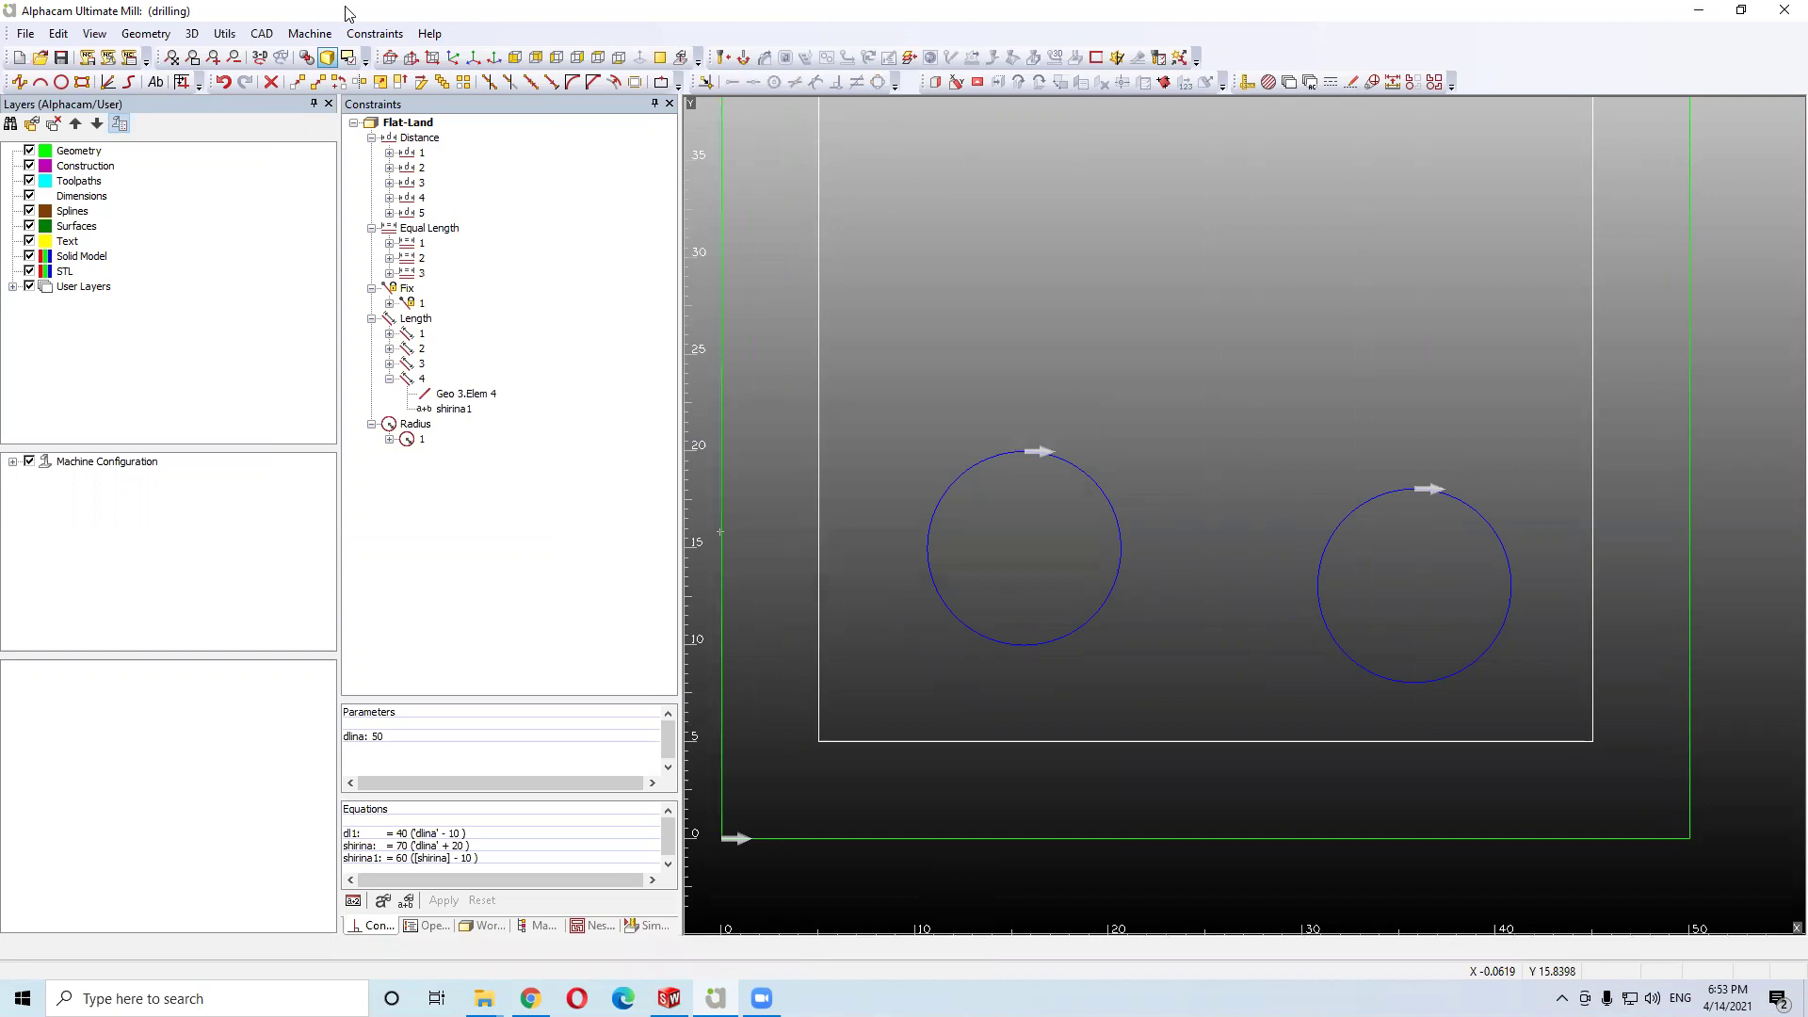
# Constrain the distance from the outer rectangle's left edge to the lower-left circle's centre to 15
pyautogui.click(375, 33)
pyautogui.click(397, 224)
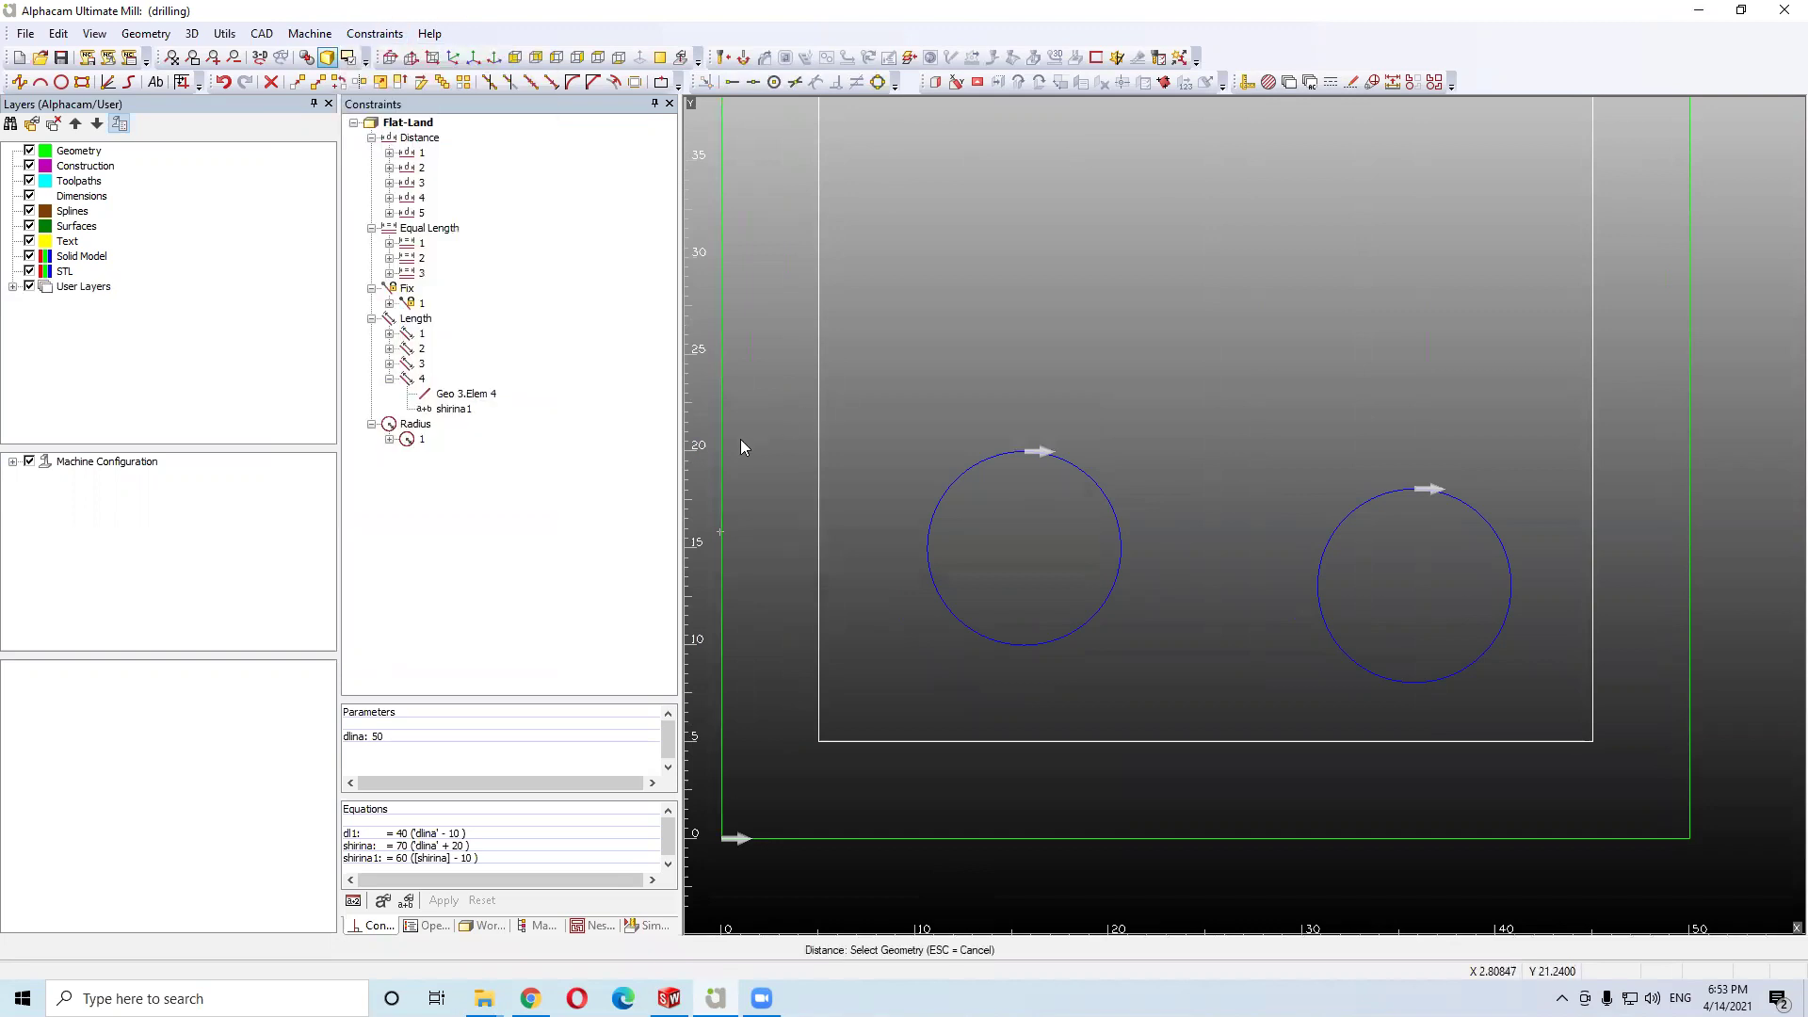
pyautogui.click(1031, 551)
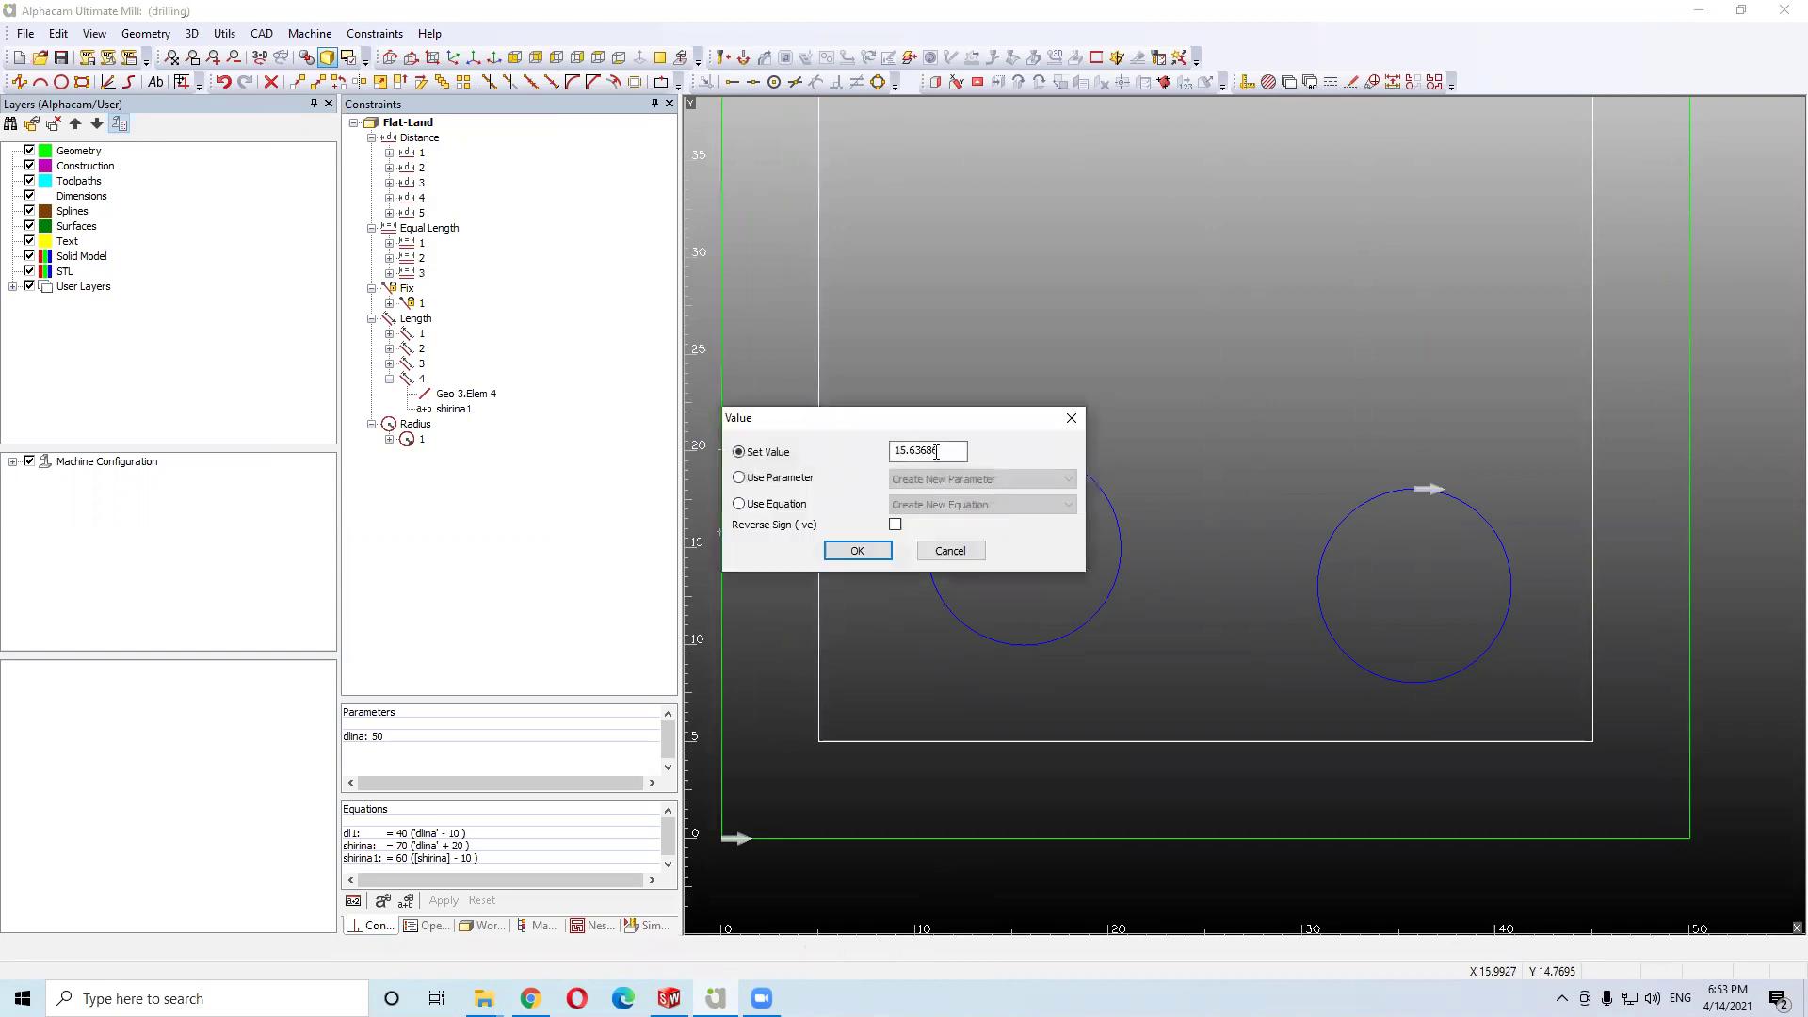
pyautogui.write('15')
pyautogui.click(826, 551)
pyautogui.scroll(-5, 928, 405)
pyautogui.scroll(2, 943, 347)
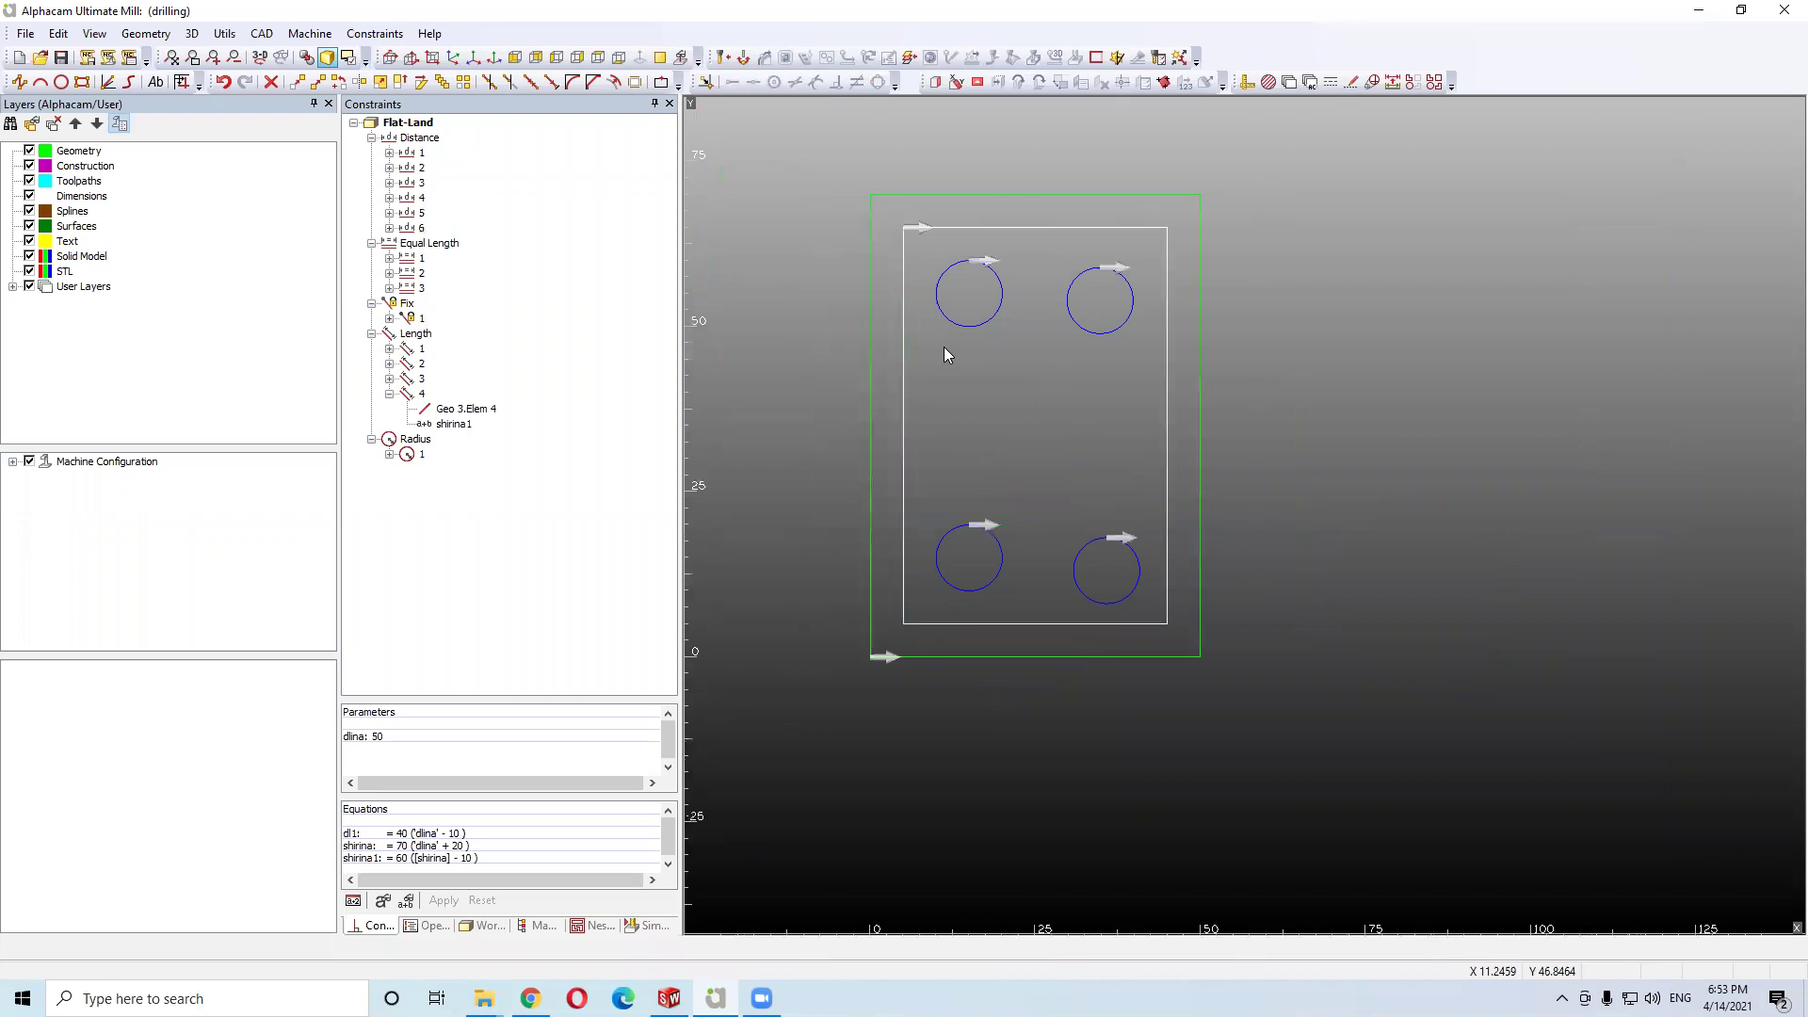
pyautogui.scroll(2, 1044, 301)
pyautogui.click(310, 34)
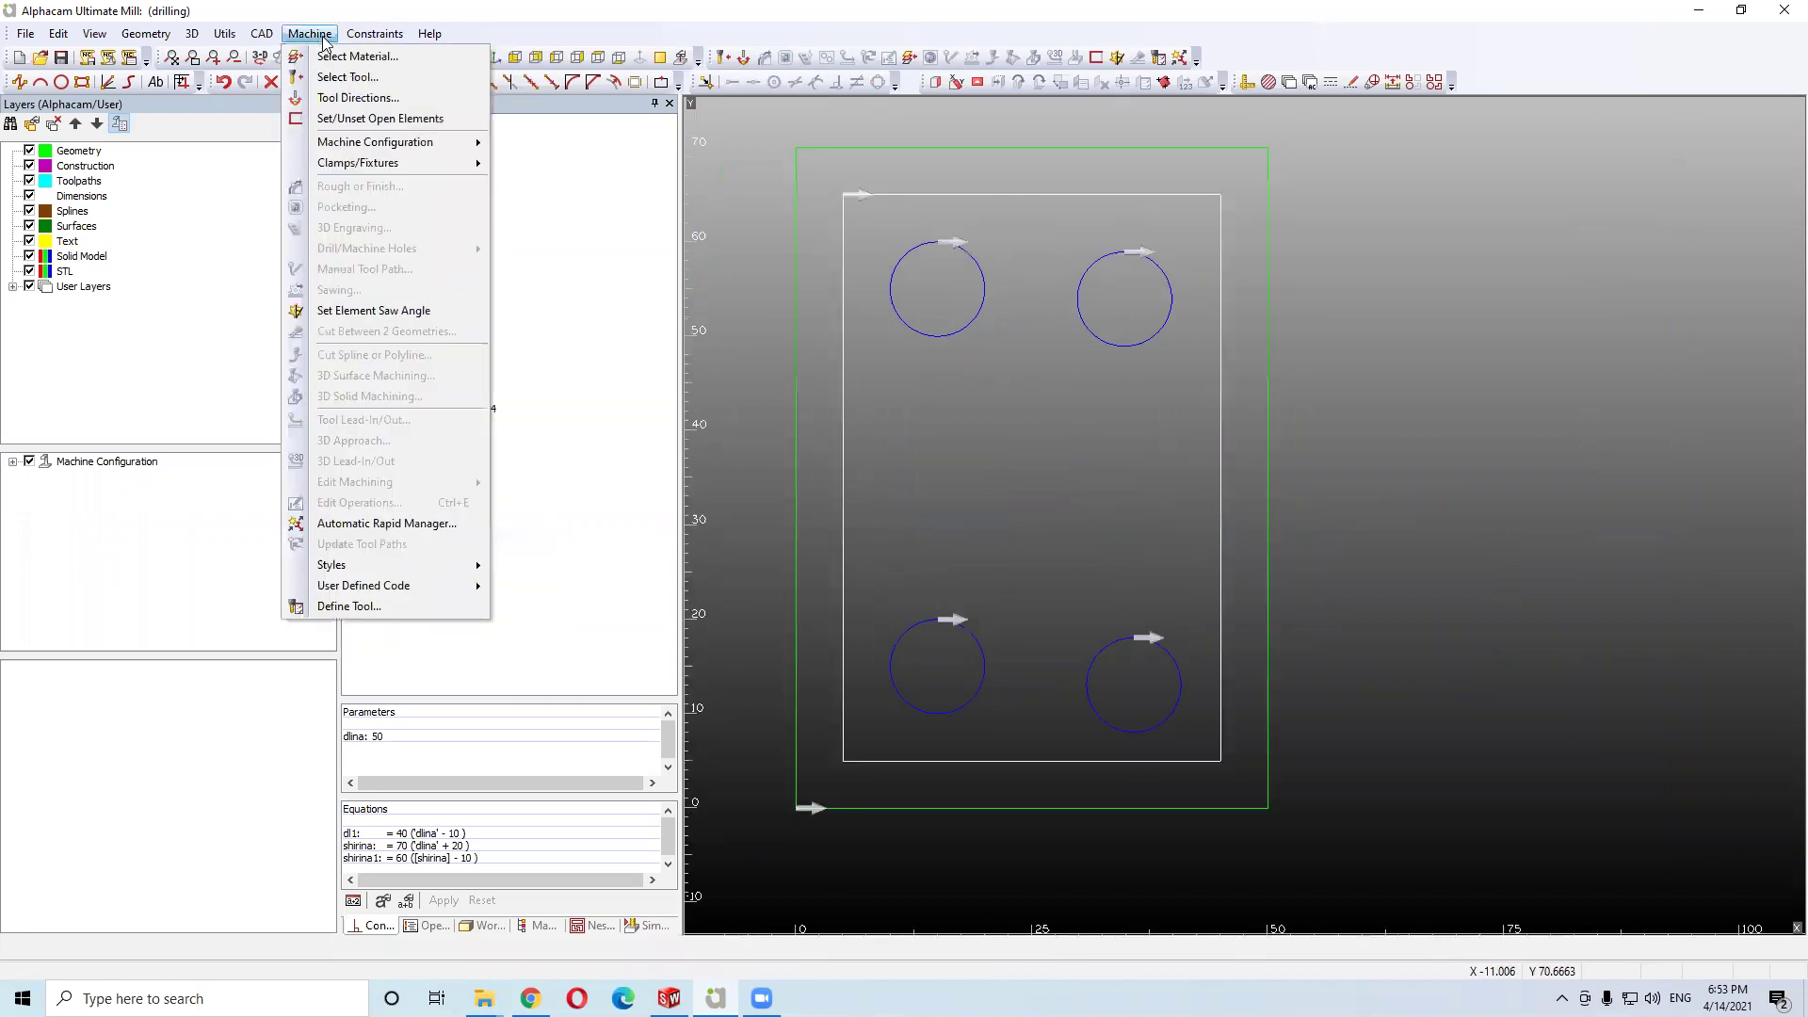
pyautogui.moveTo(375, 33)
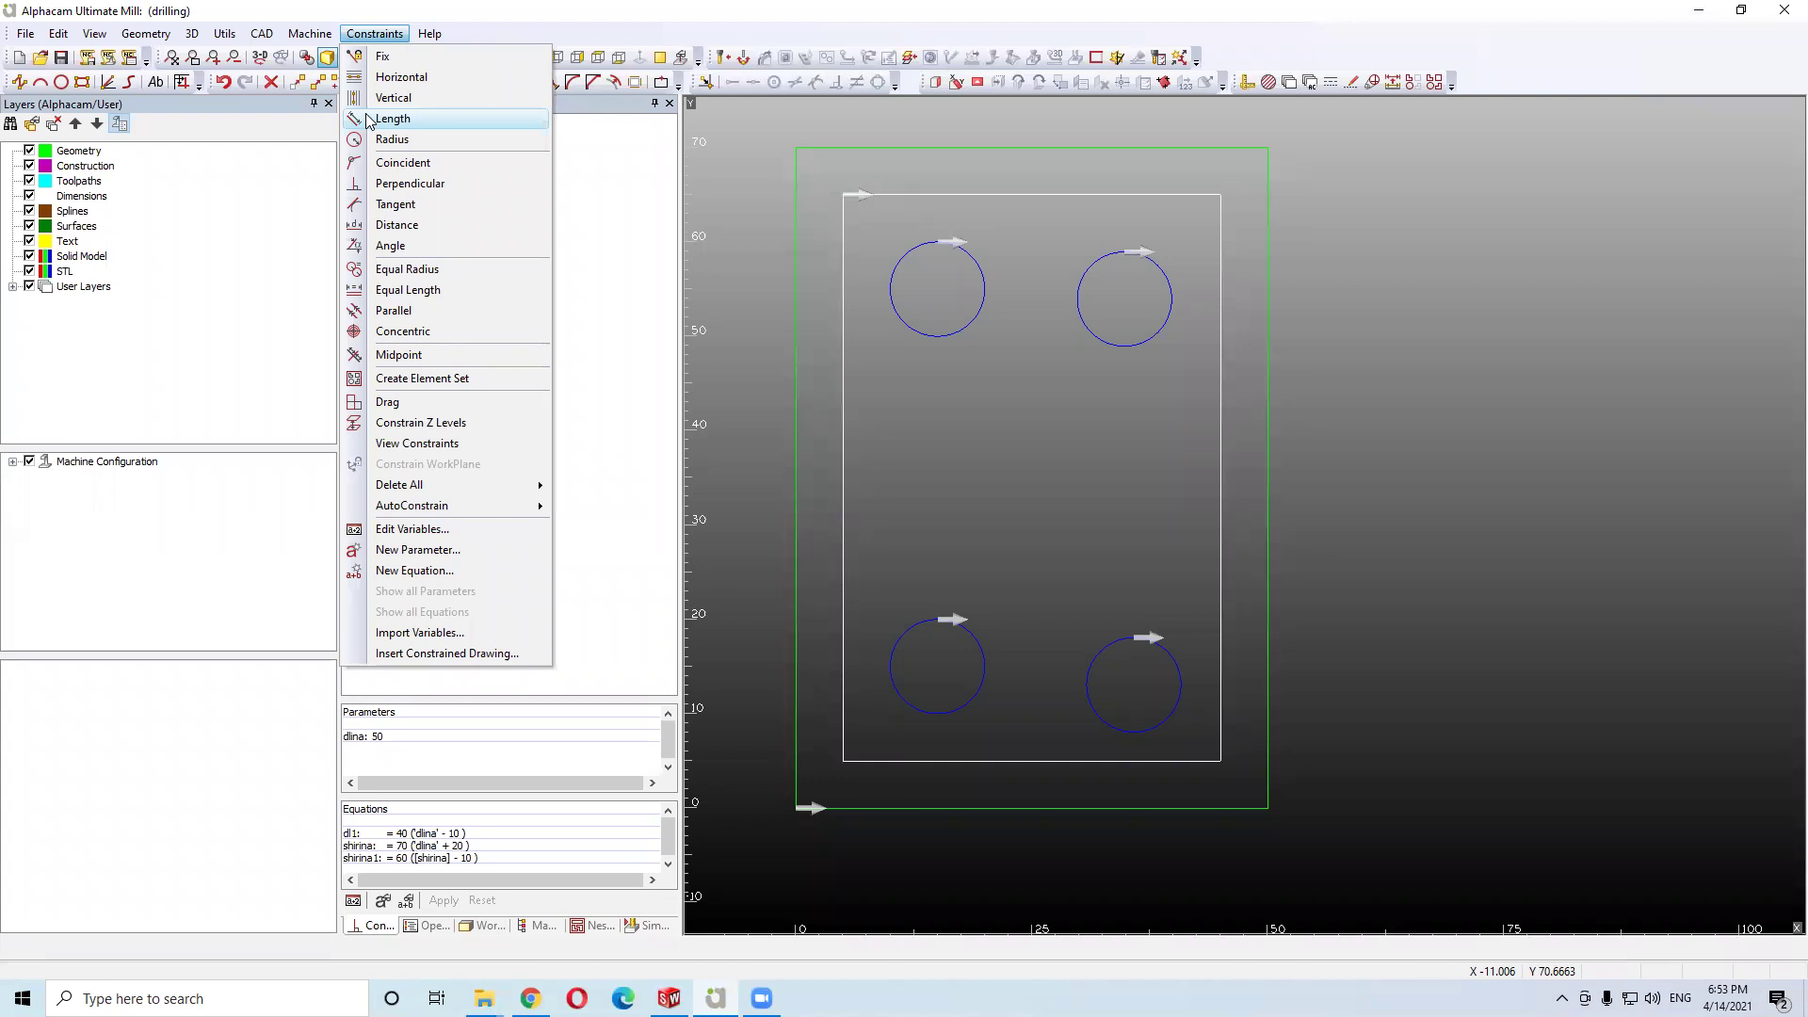
pyautogui.click(358, 121)
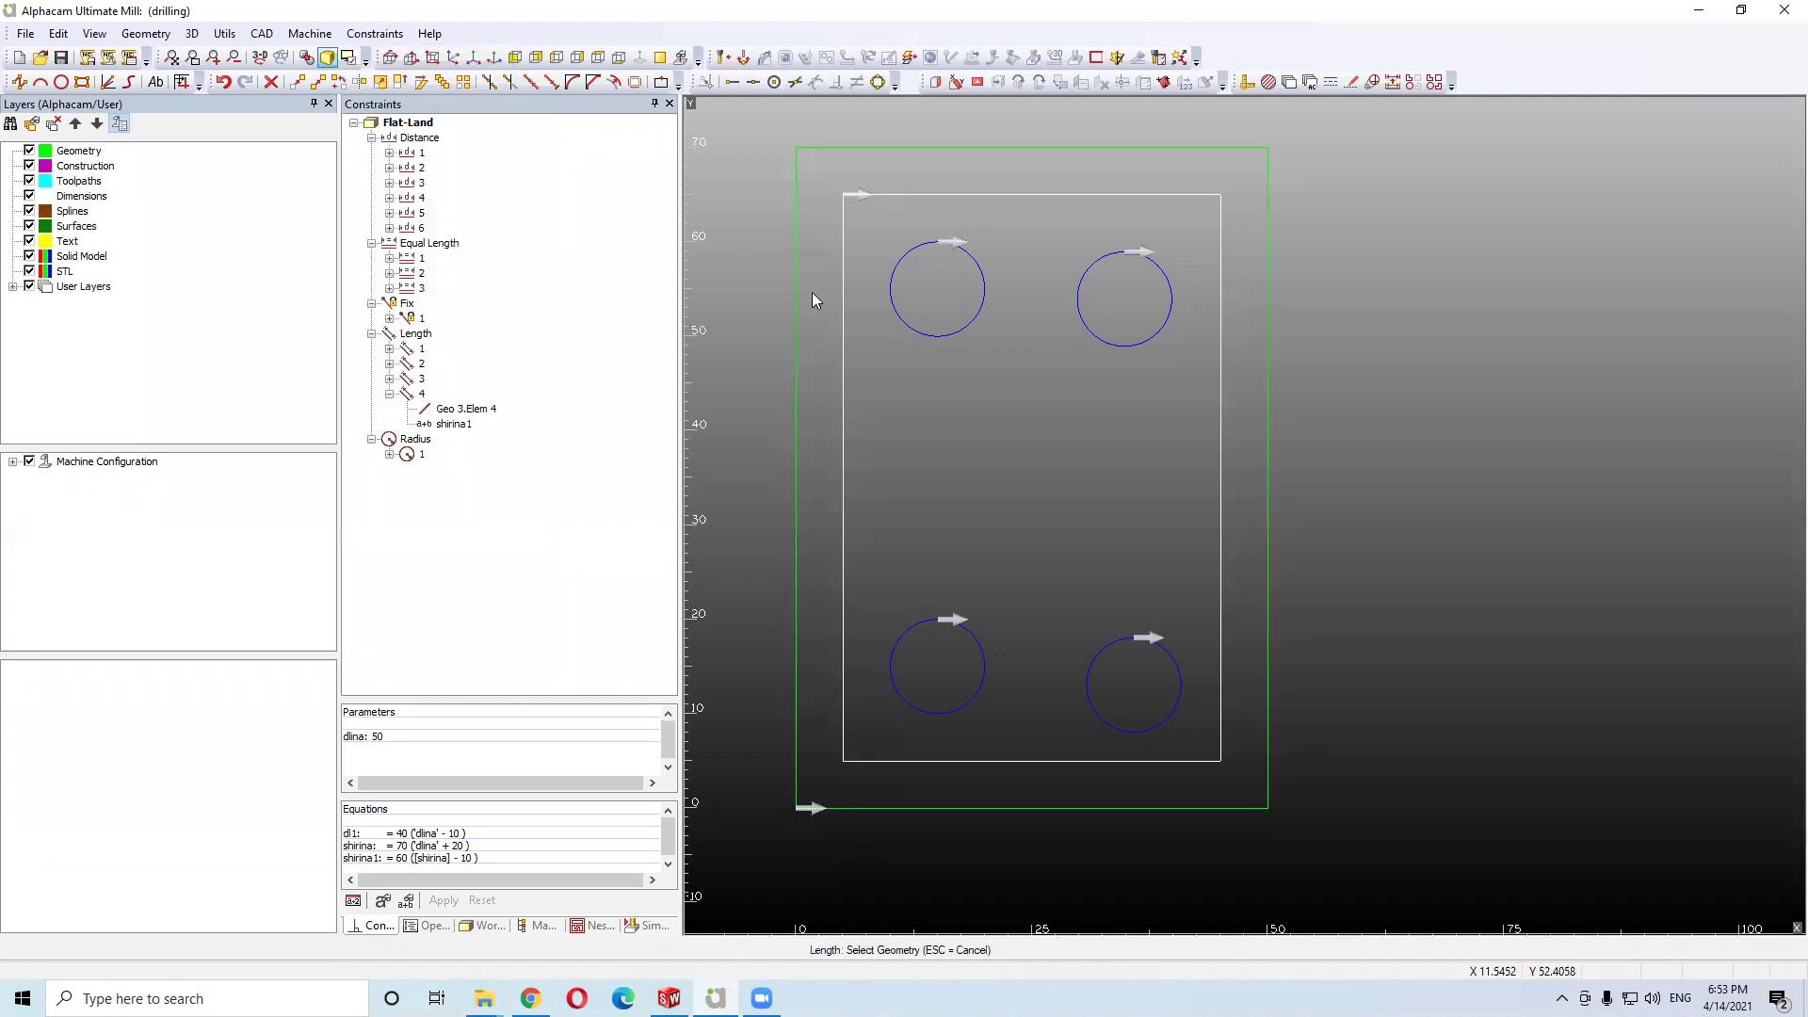
# Add a distance constraint from the outer rectangle's left edge to the upper-right circle's centre, driven by a new equation
pyautogui.click(375, 33)
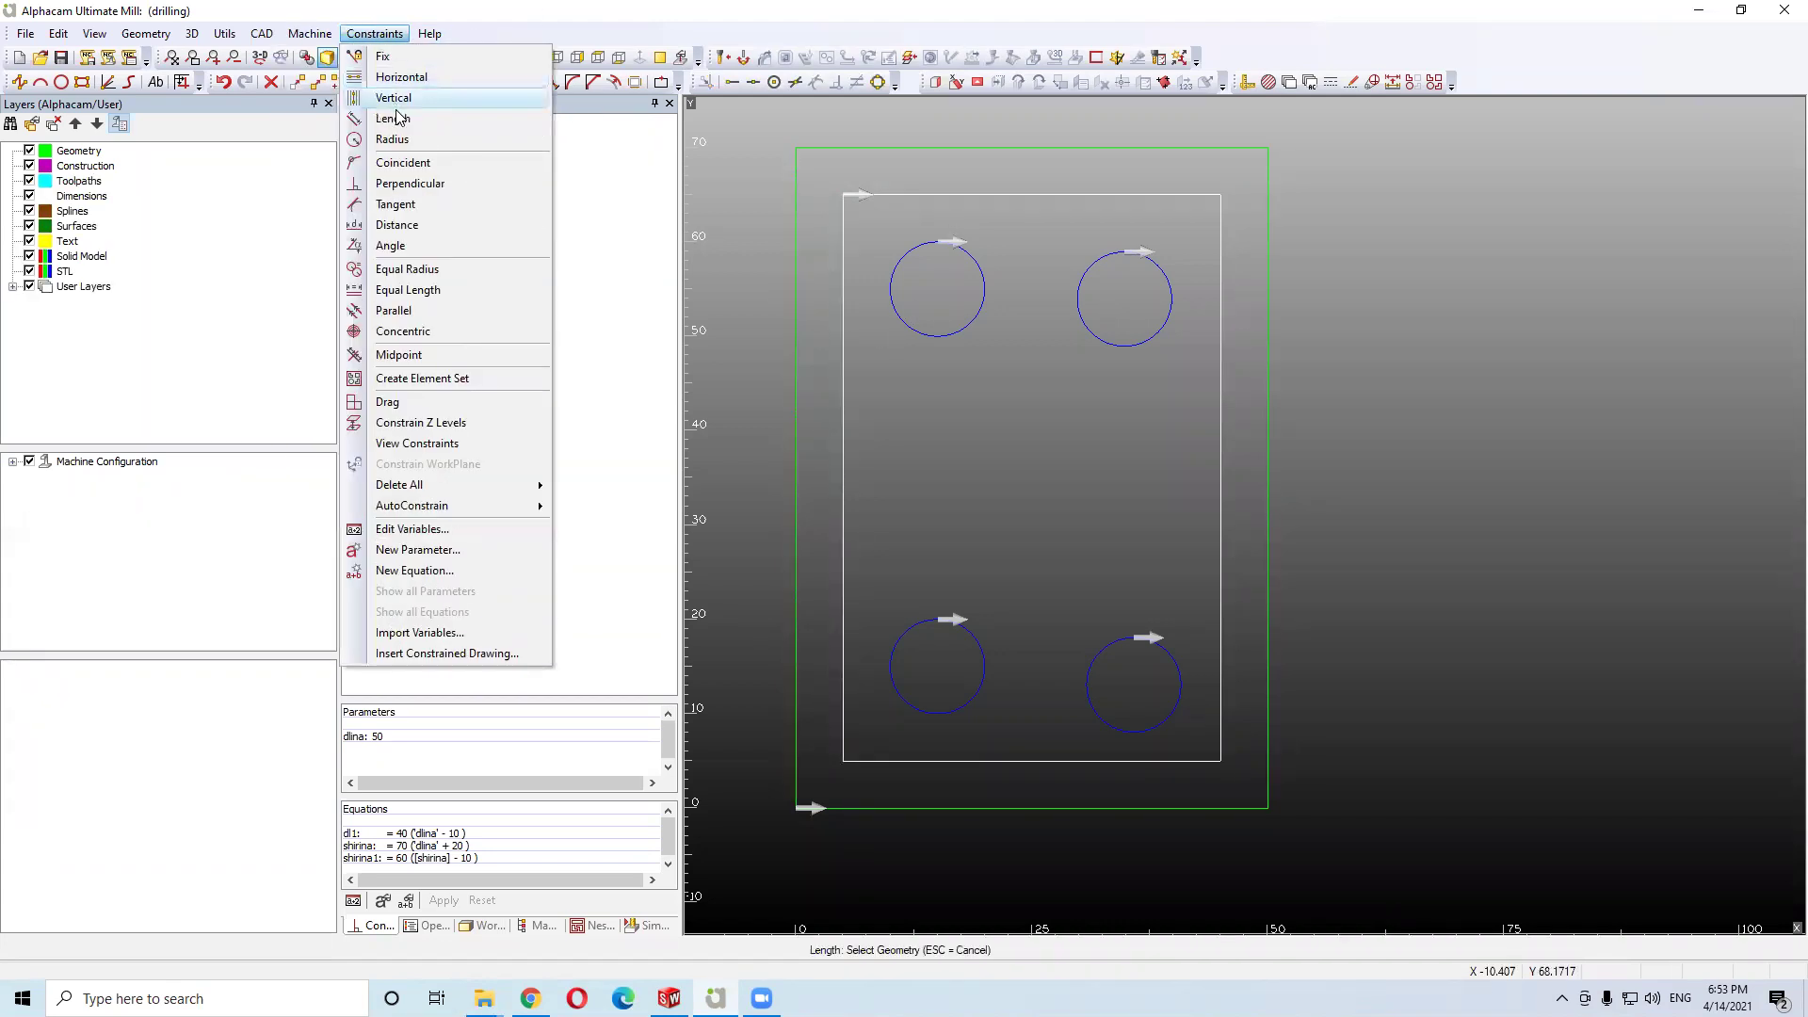
pyautogui.click(422, 226)
pyautogui.click(794, 277)
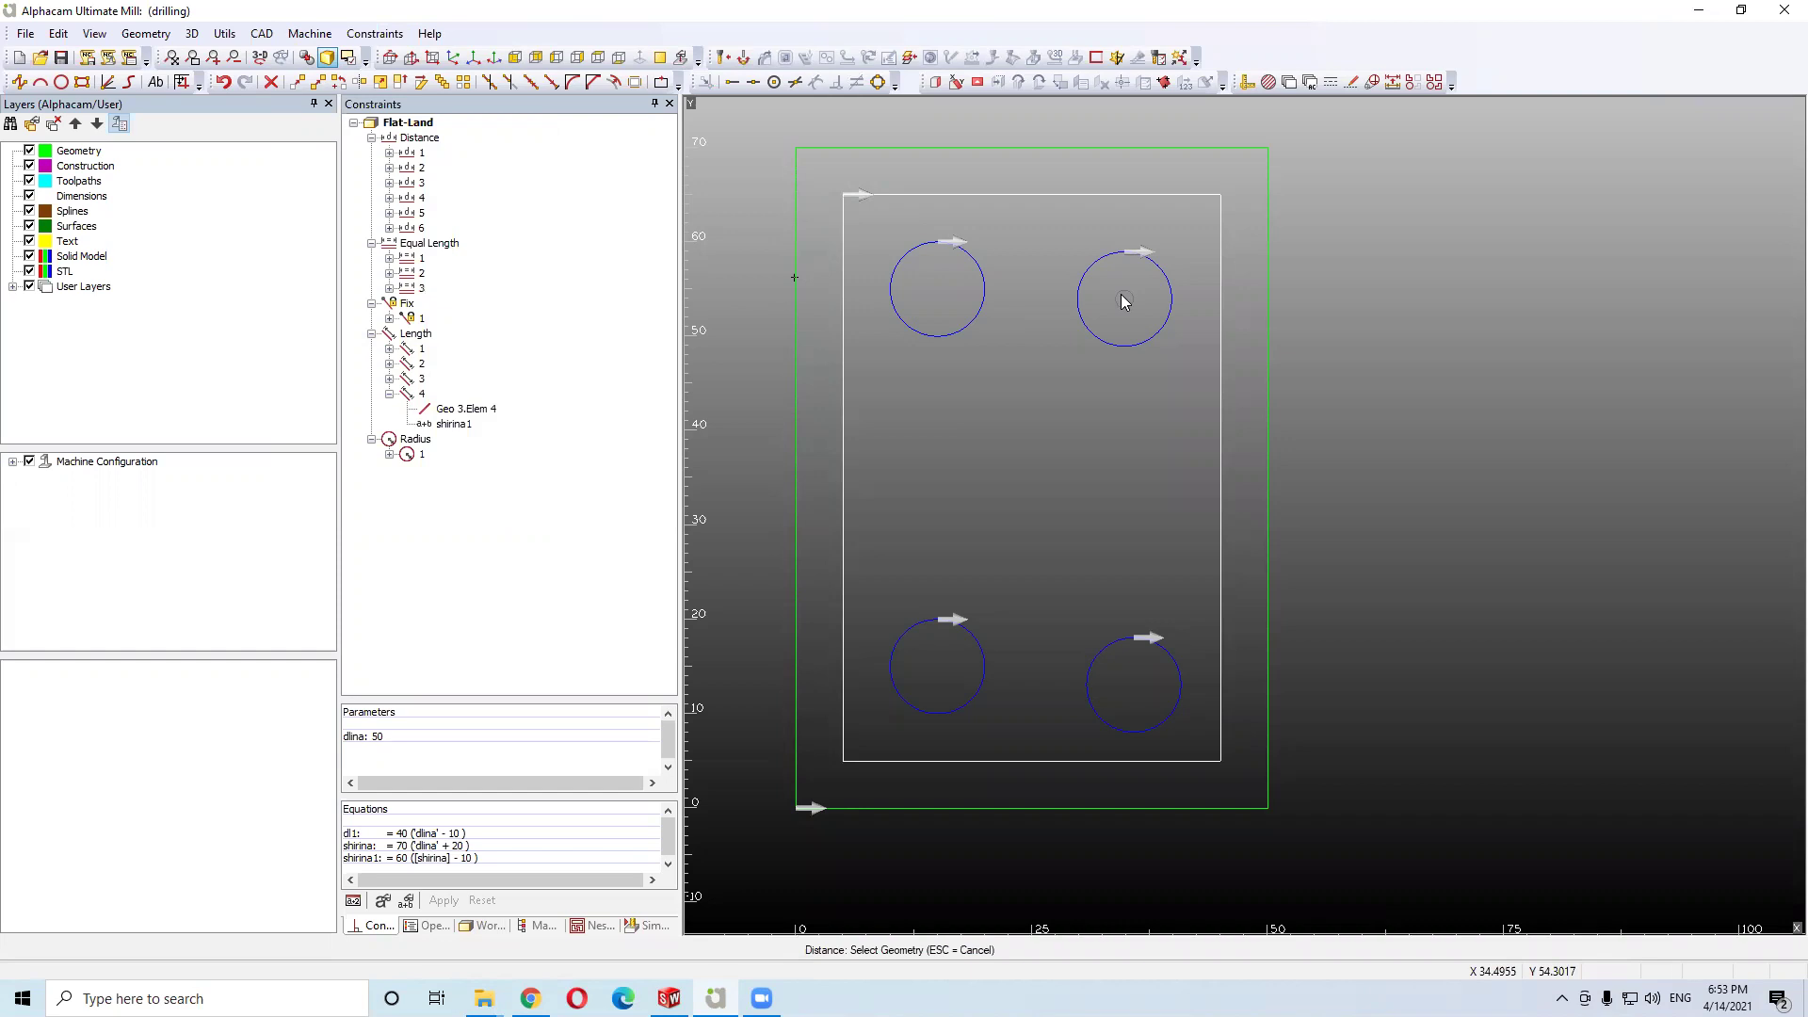
pyautogui.click(1120, 295)
pyautogui.click(798, 478)
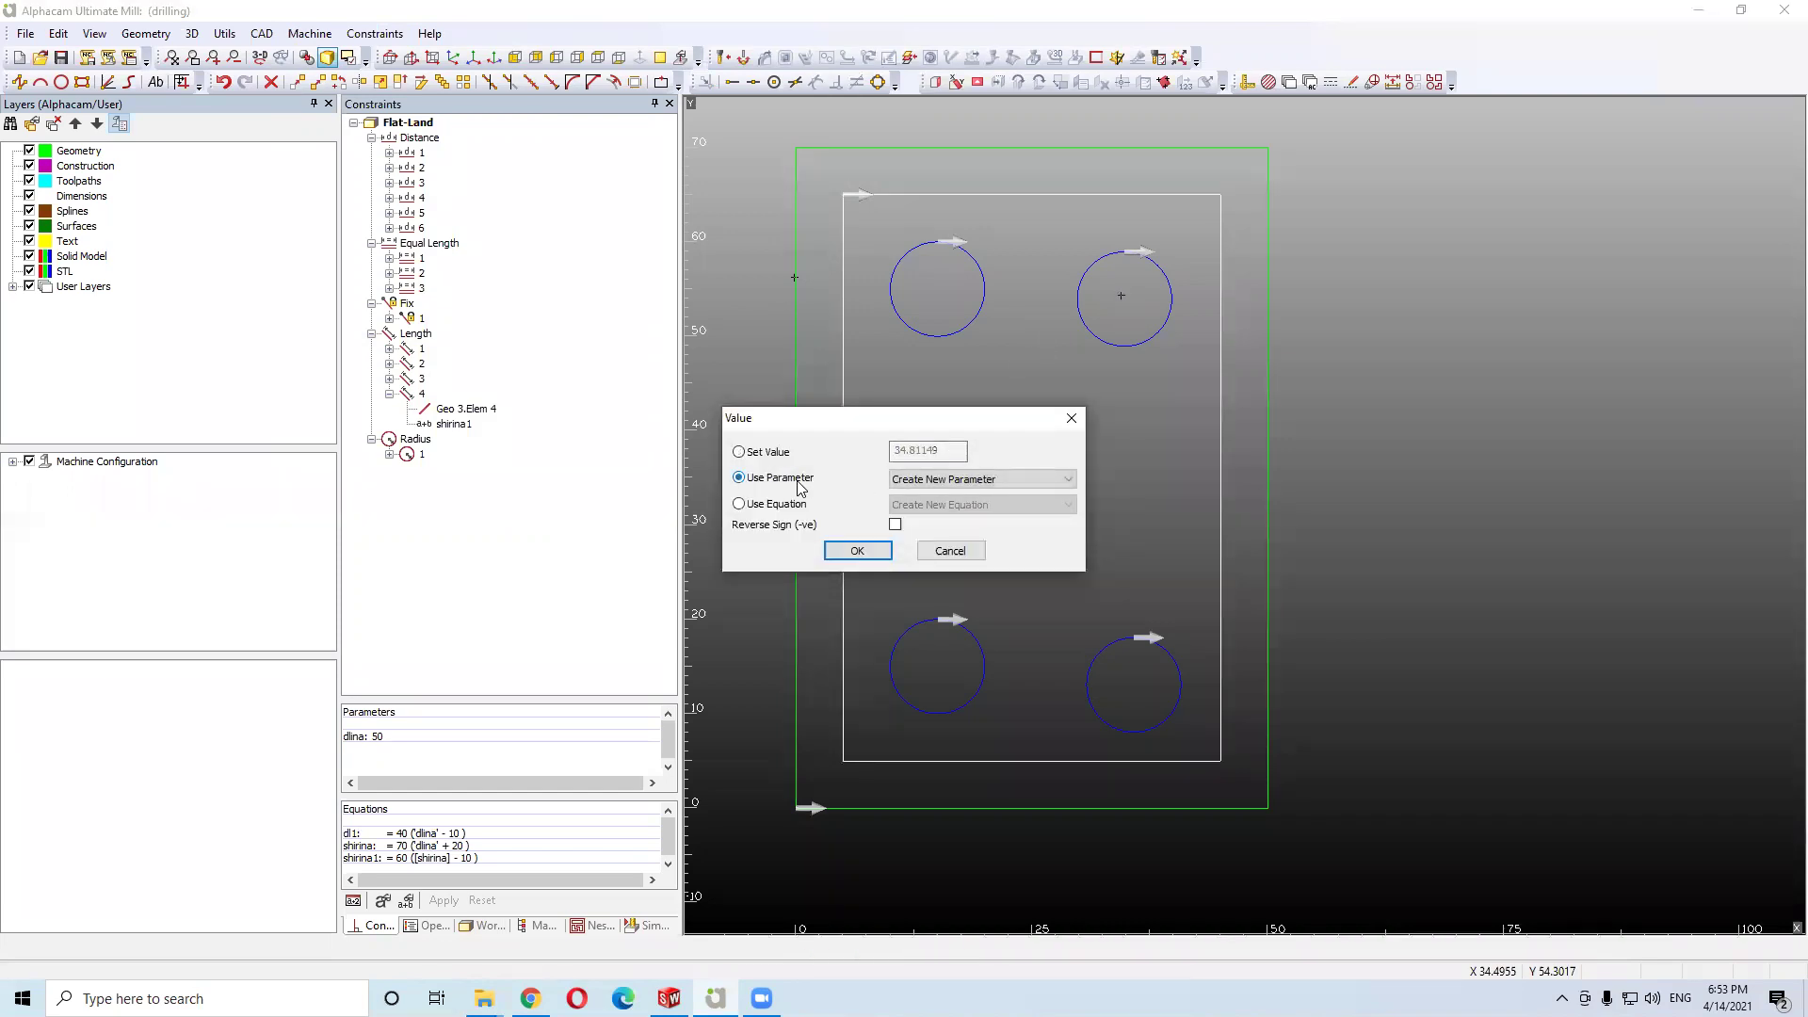
pyautogui.click(782, 502)
pyautogui.click(932, 505)
pyautogui.click(932, 517)
pyautogui.click(857, 551)
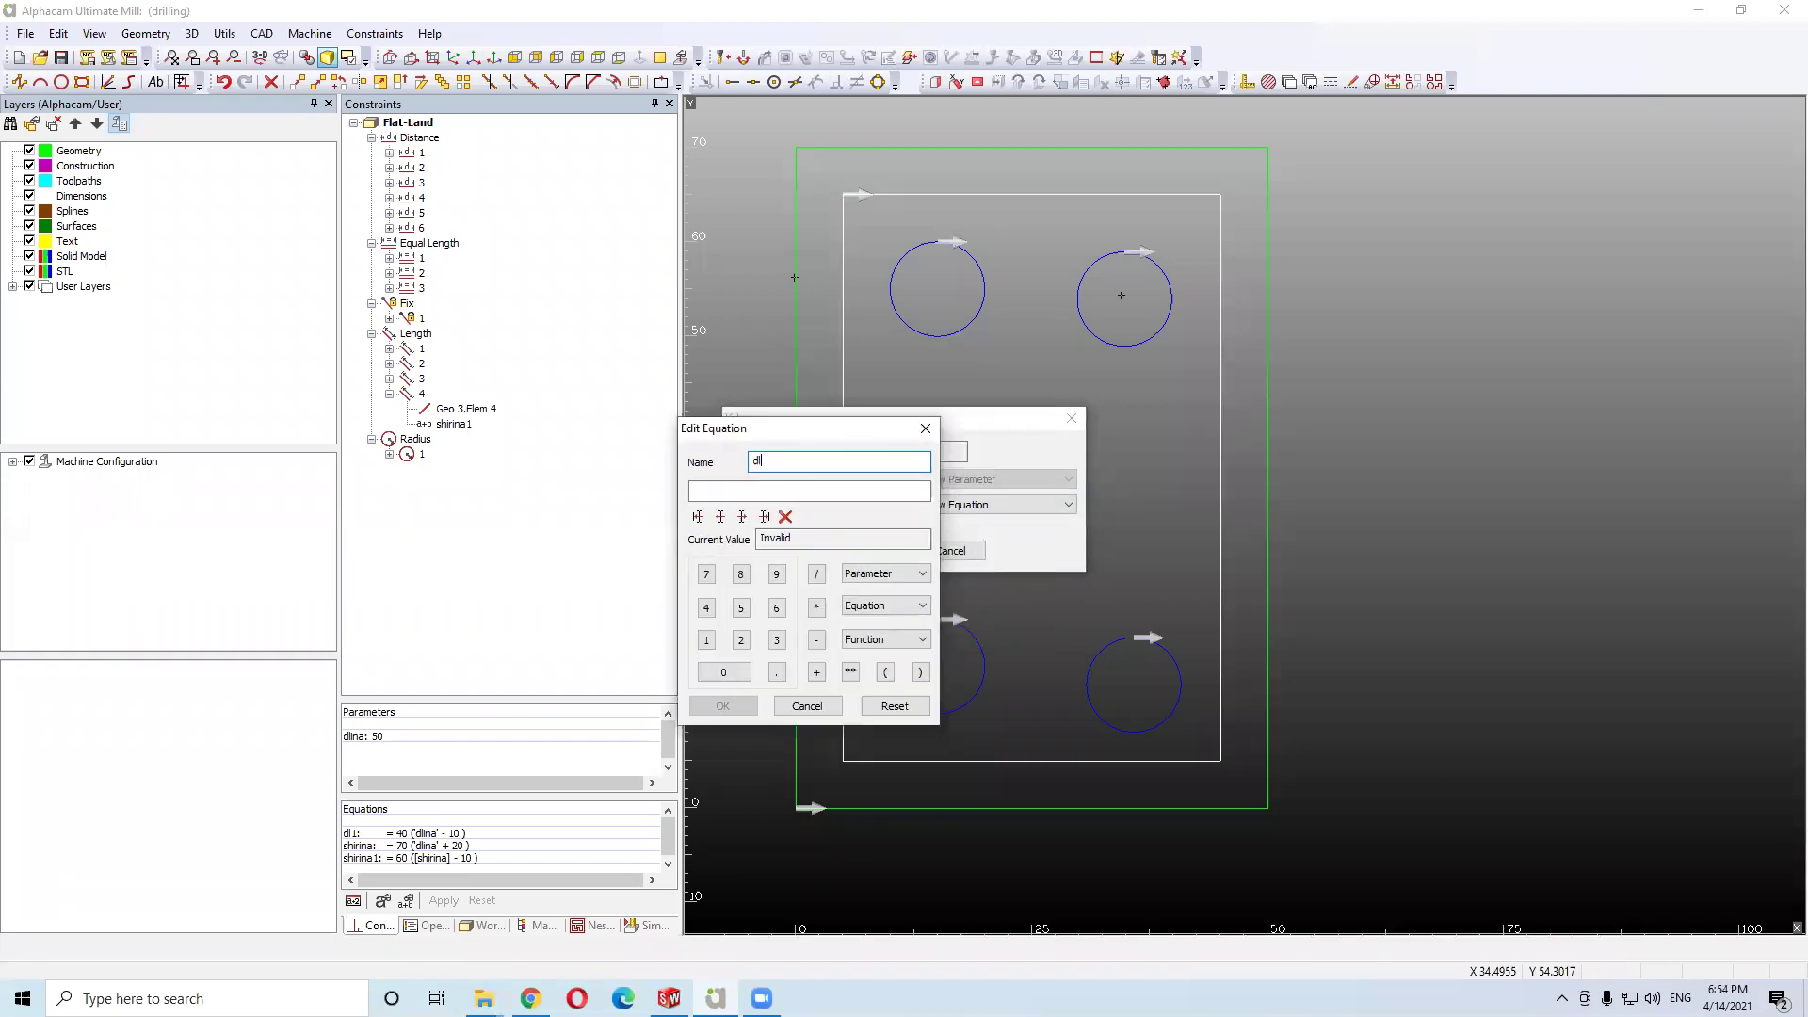
# Define the upper-right circle's distance equation as dl2 = 'dlina' - 15
pyautogui.click(798, 494)
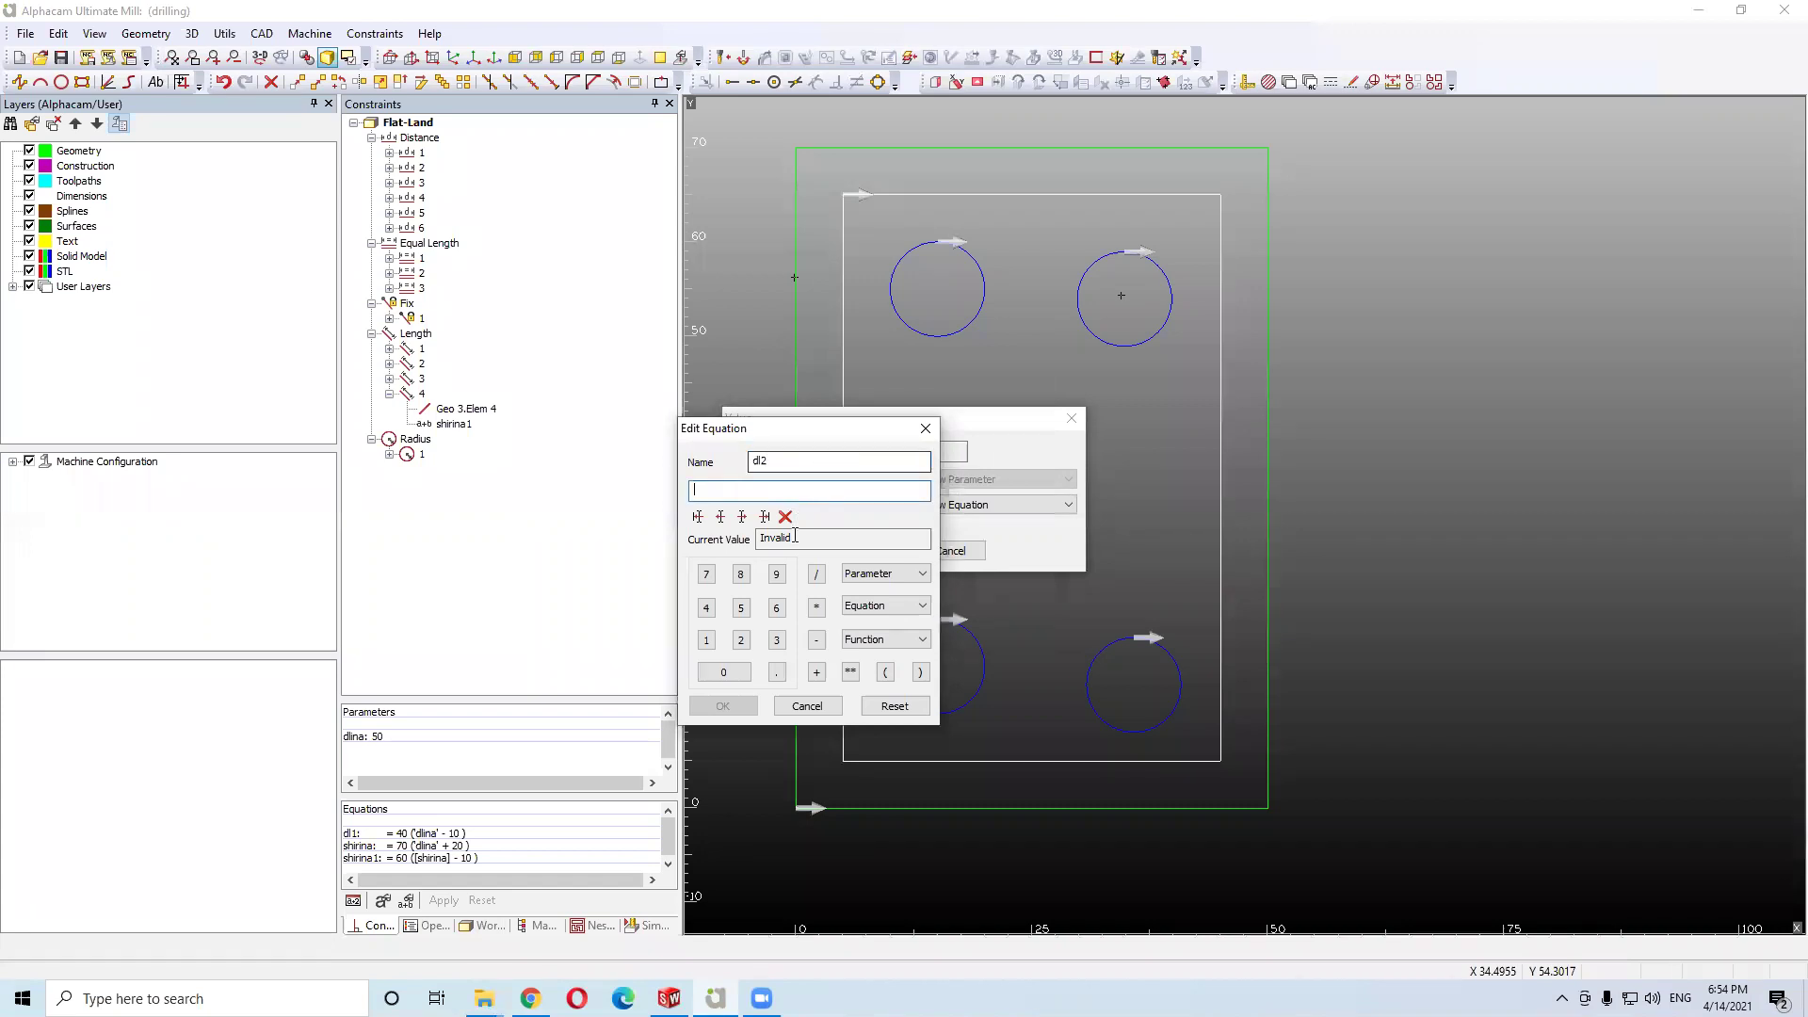
pyautogui.click(918, 575)
pyautogui.click(866, 589)
pyautogui.click(776, 493)
pyautogui.write('- 15')
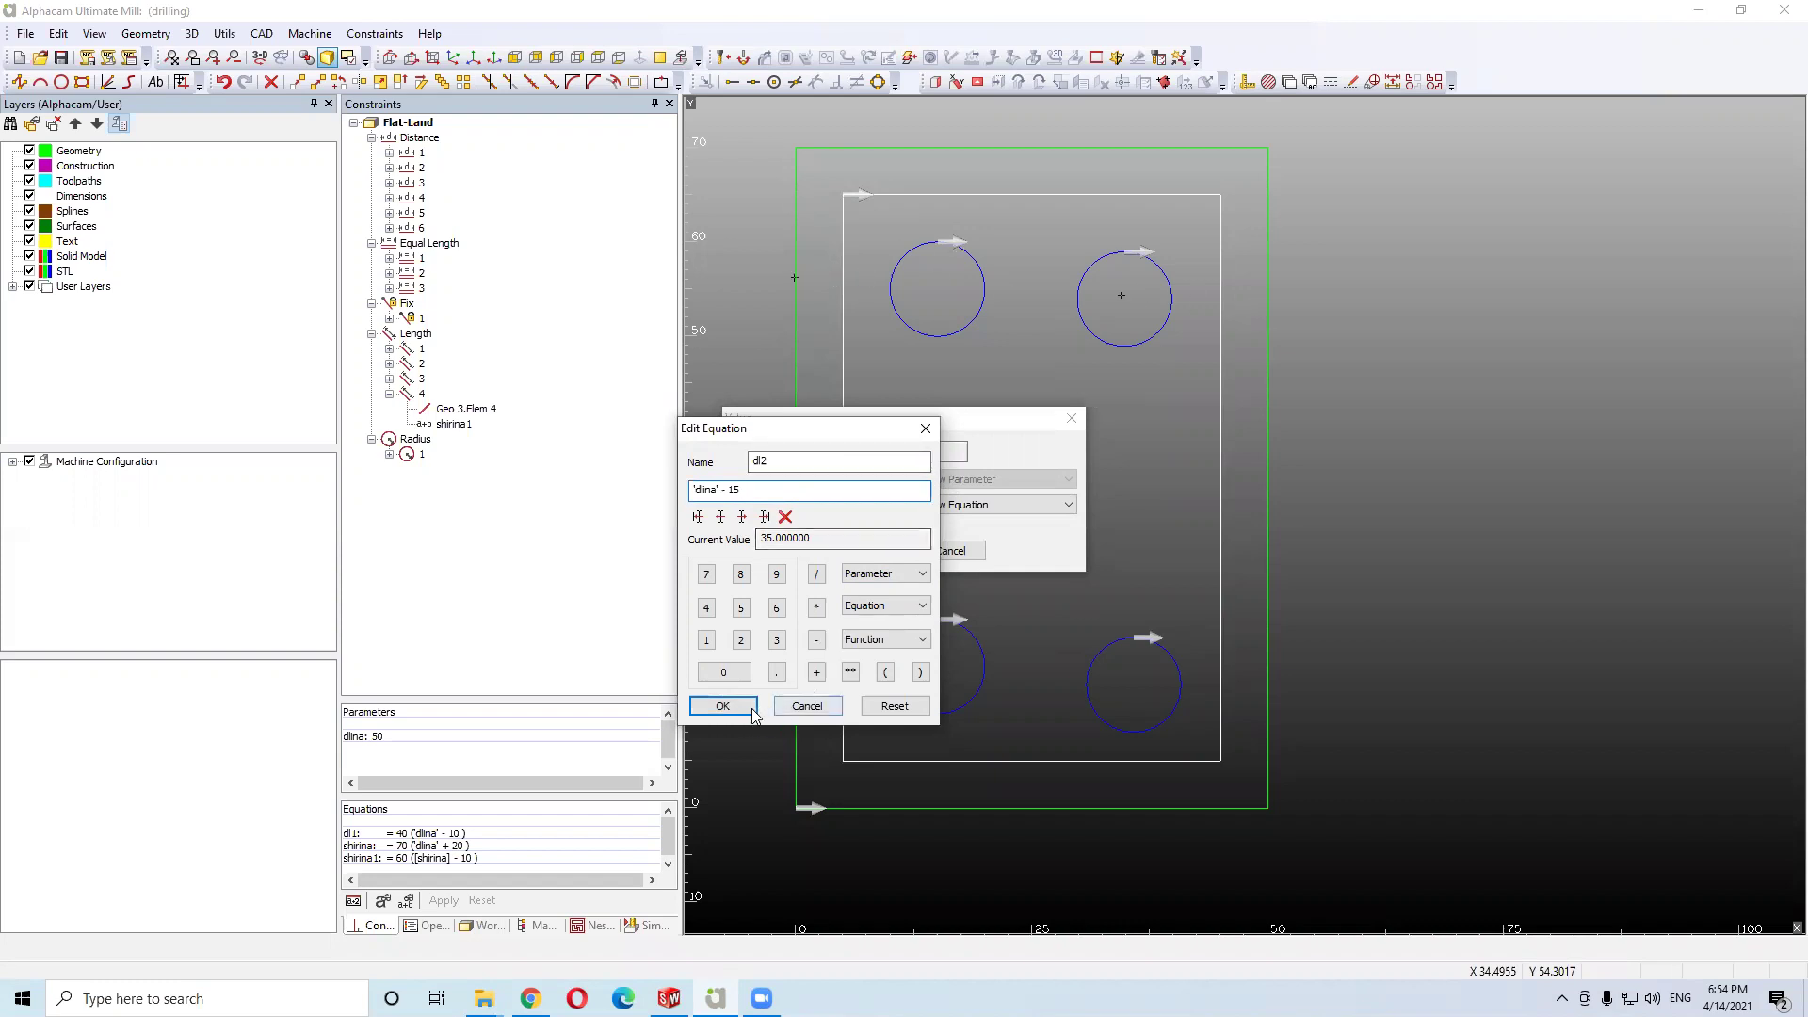
pyautogui.click(722, 706)
# Add a distance constraint from the outer rectangle's left edge to the lower-right circle's centre, driven by a new equation
pyautogui.click(328, 29)
pyautogui.moveTo(367, 33)
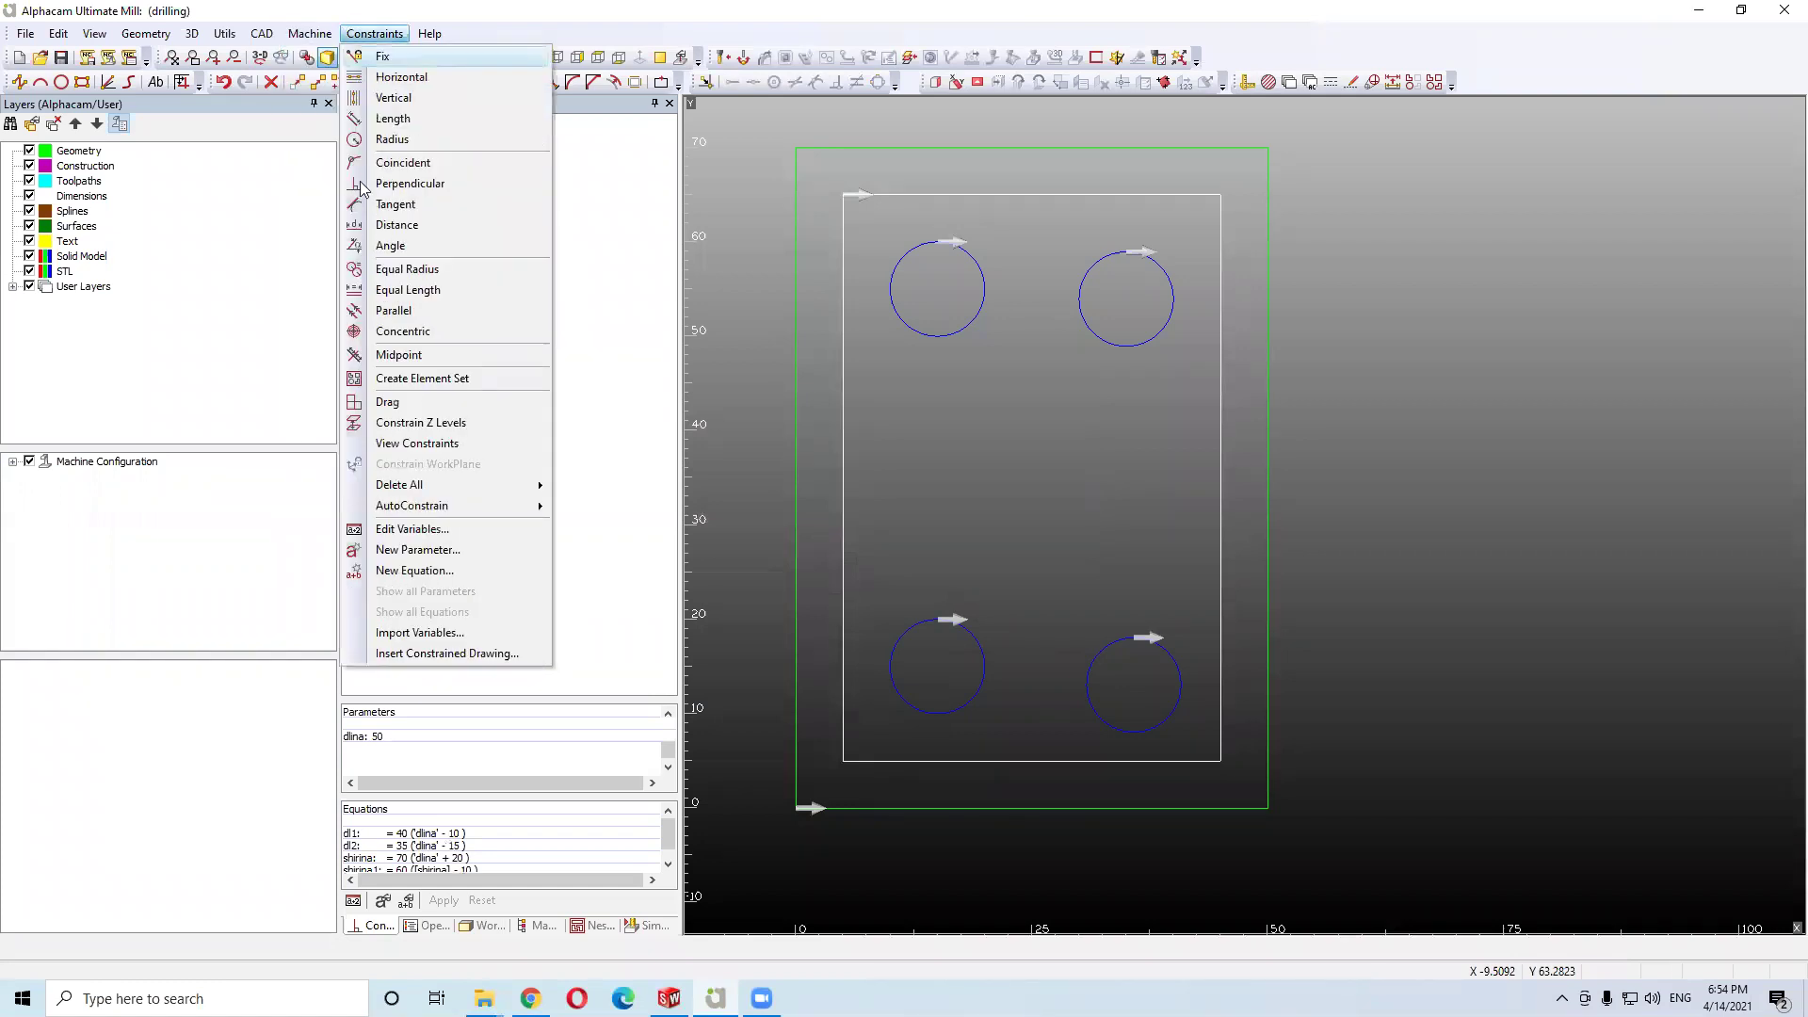
pyautogui.click(386, 226)
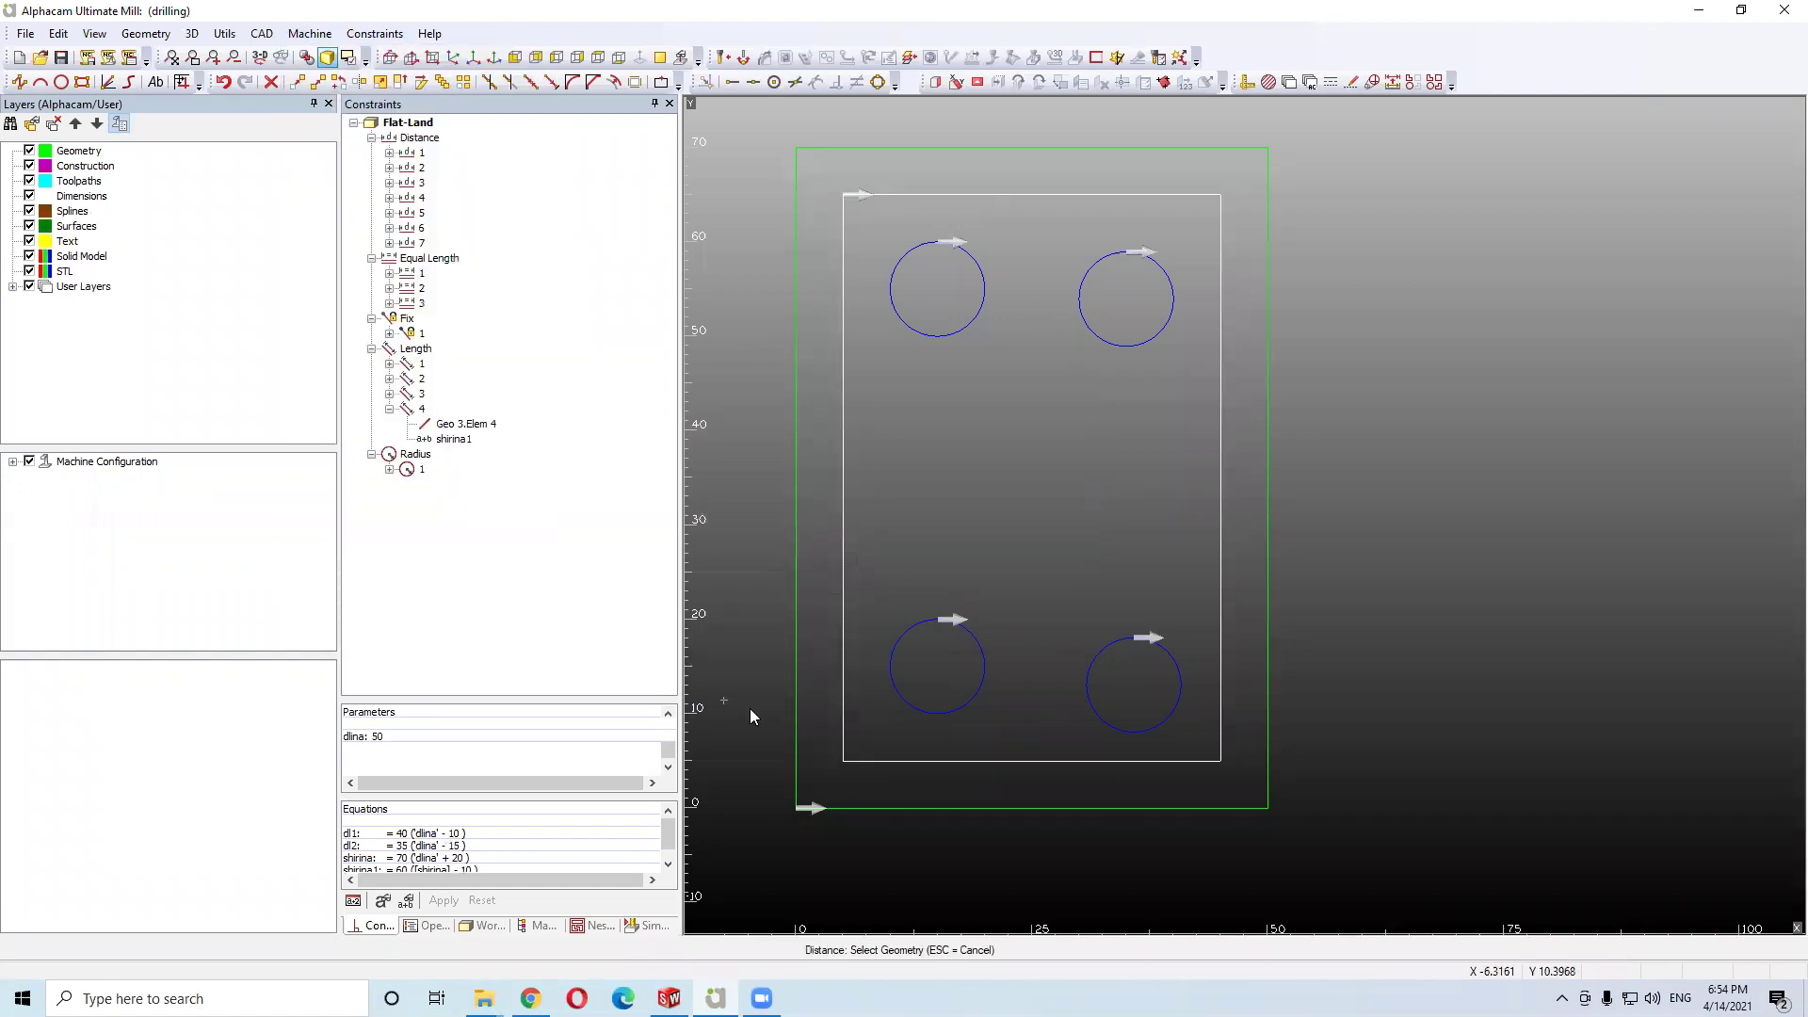
pyautogui.click(1139, 684)
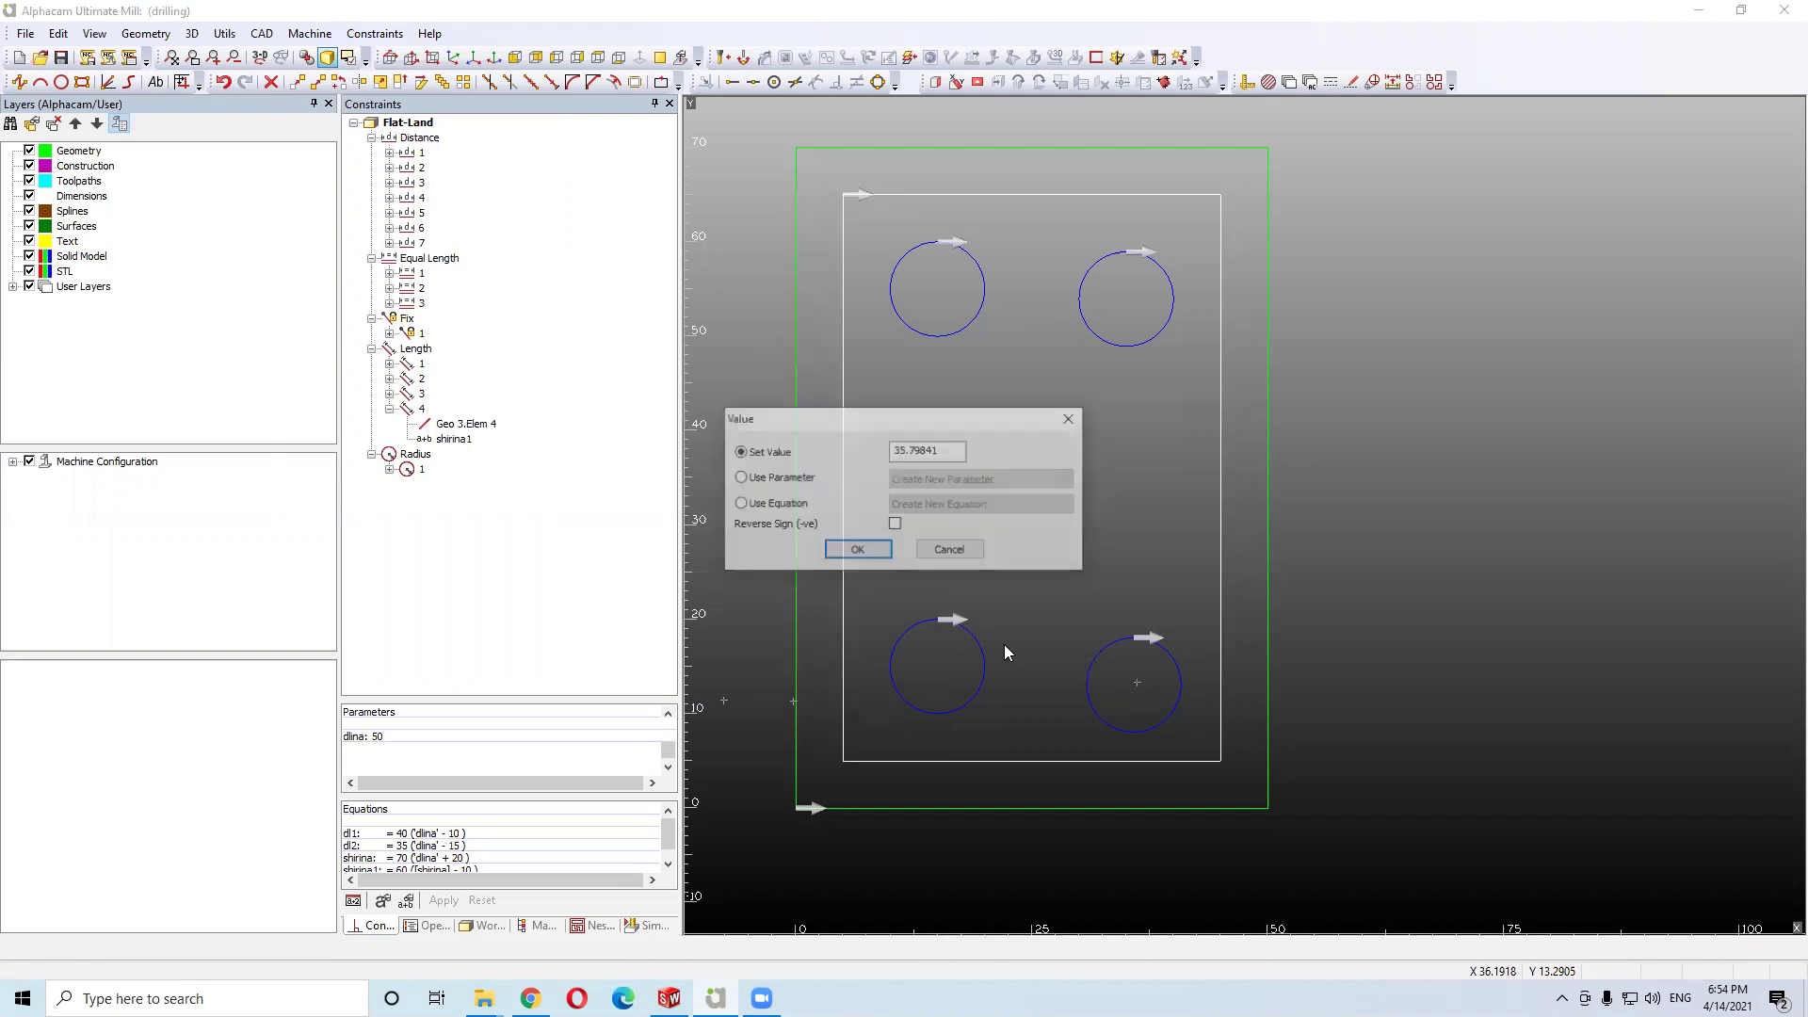
pyautogui.click(759, 501)
pyautogui.click(930, 506)
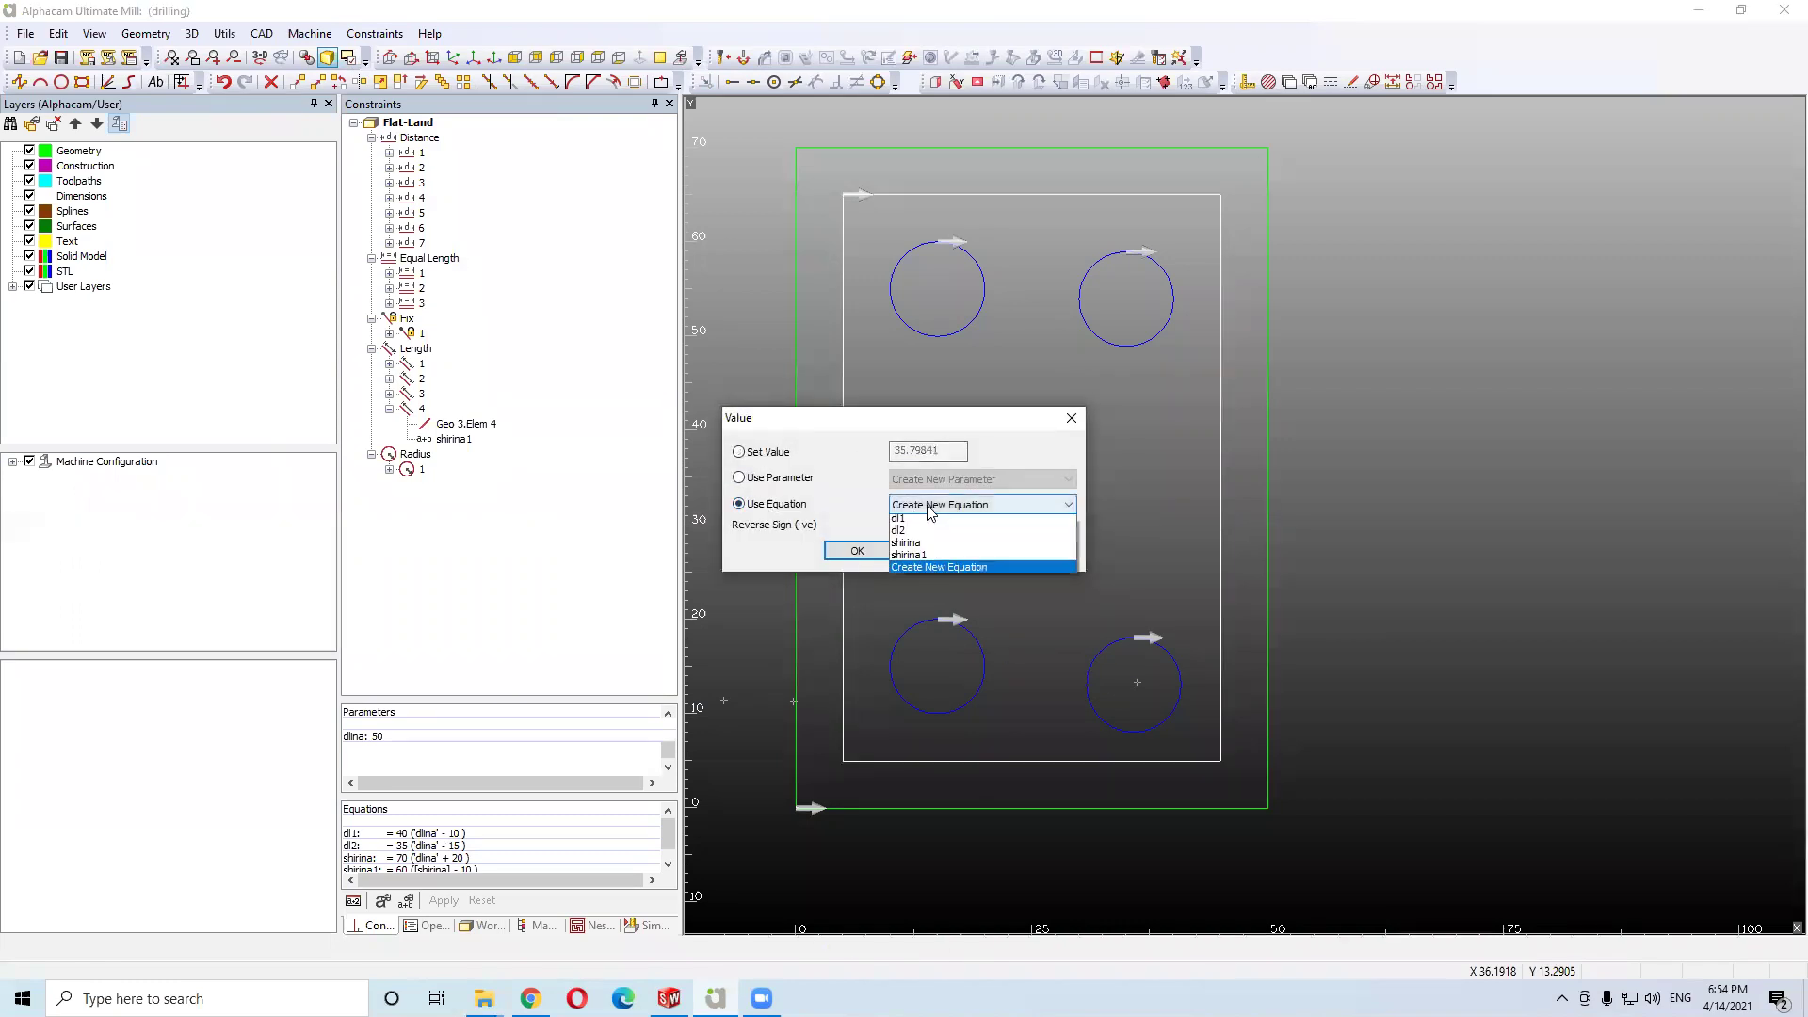
pyautogui.click(931, 509)
pyautogui.click(933, 510)
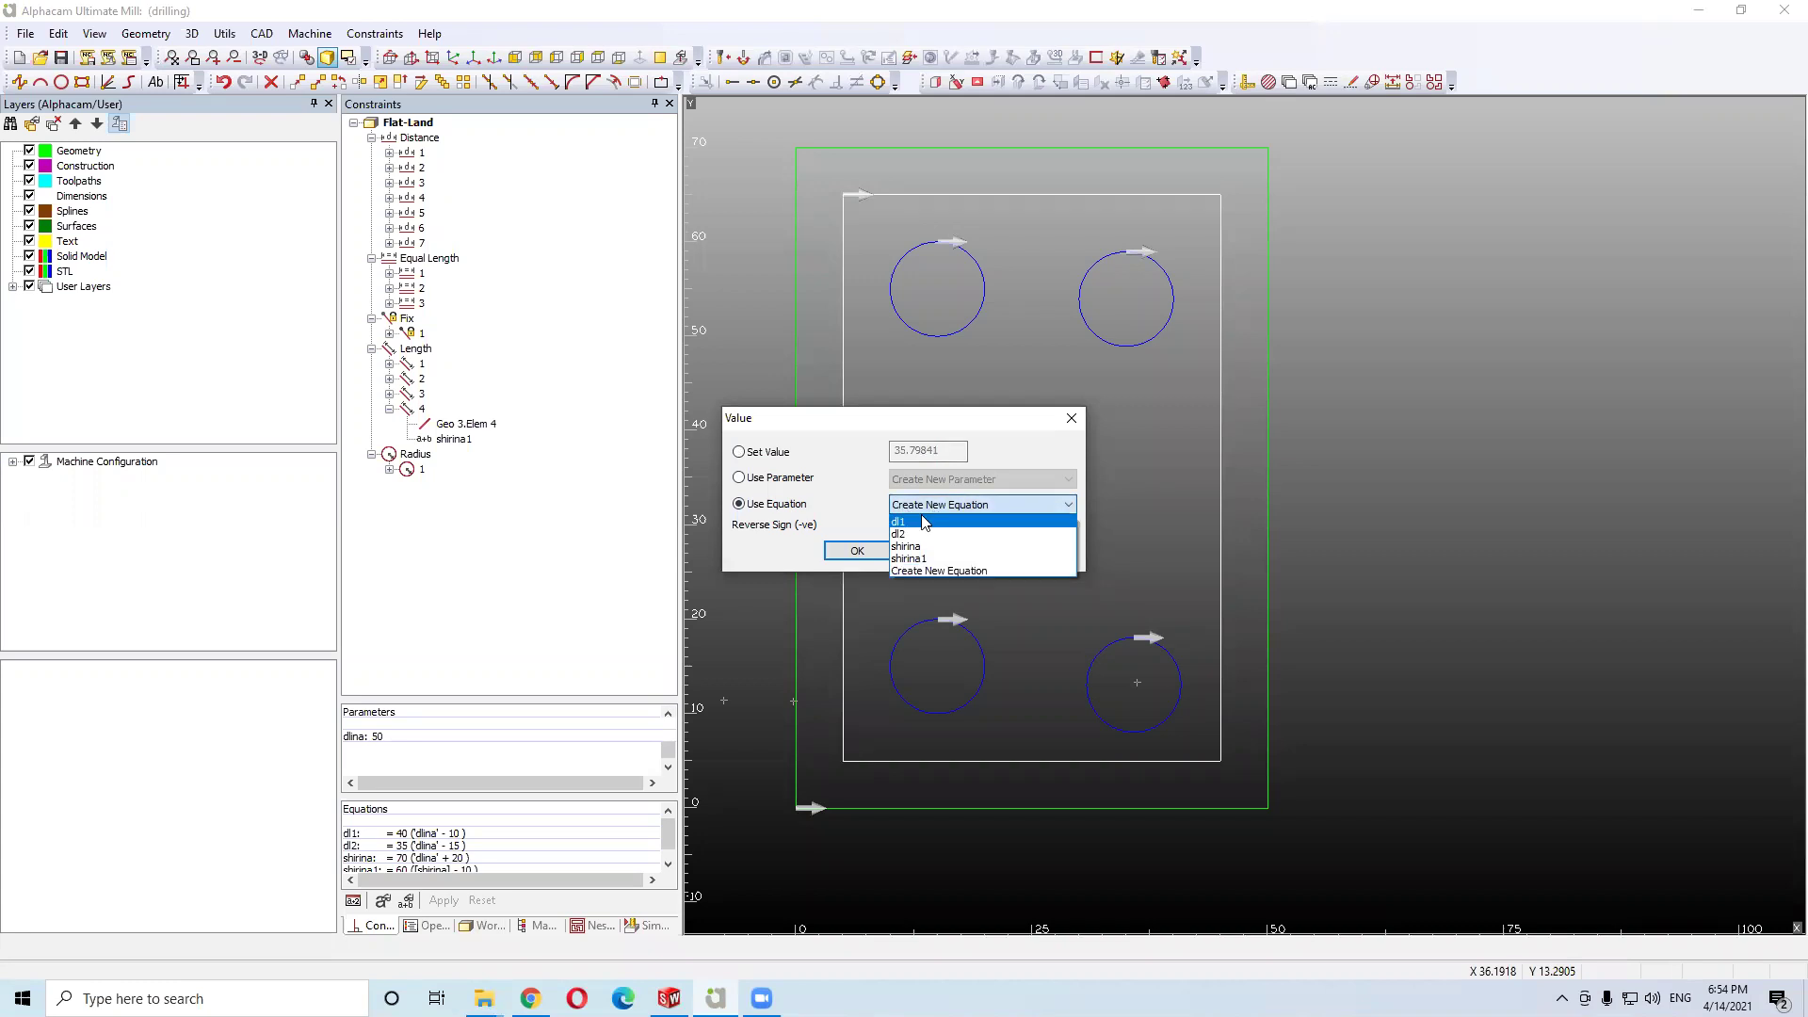
pyautogui.click(861, 515)
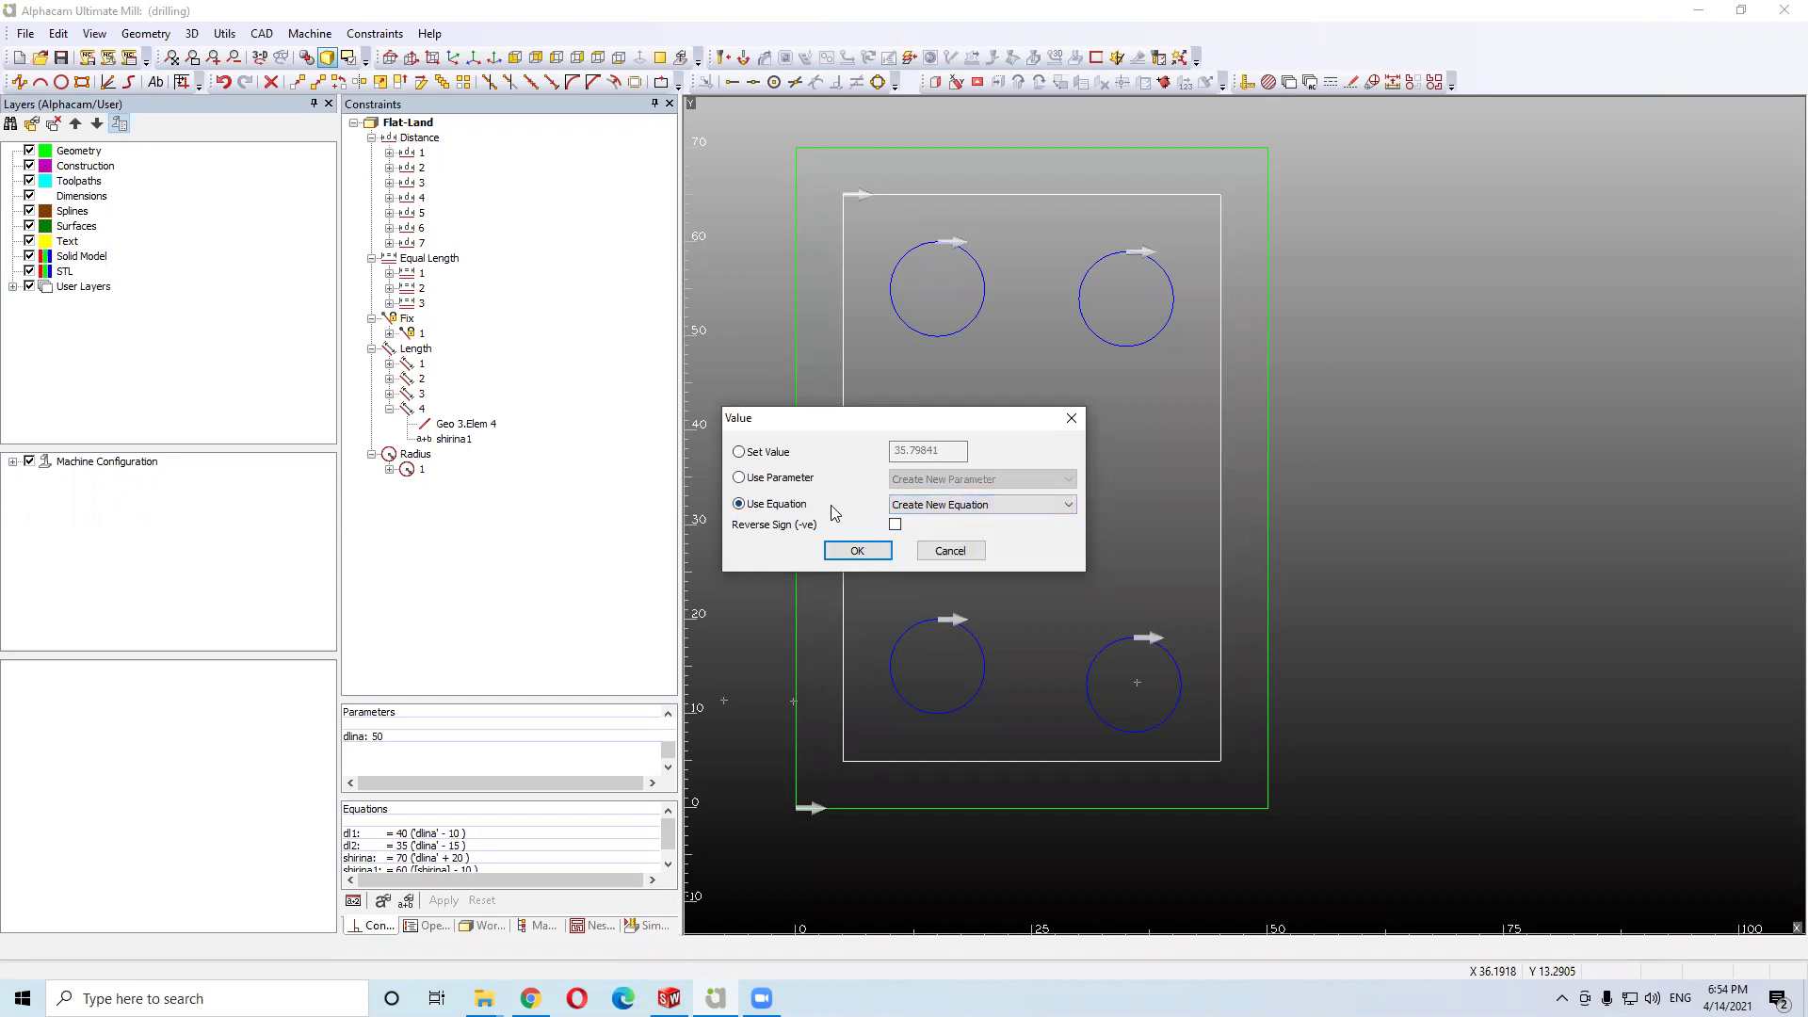
pyautogui.click(858, 555)
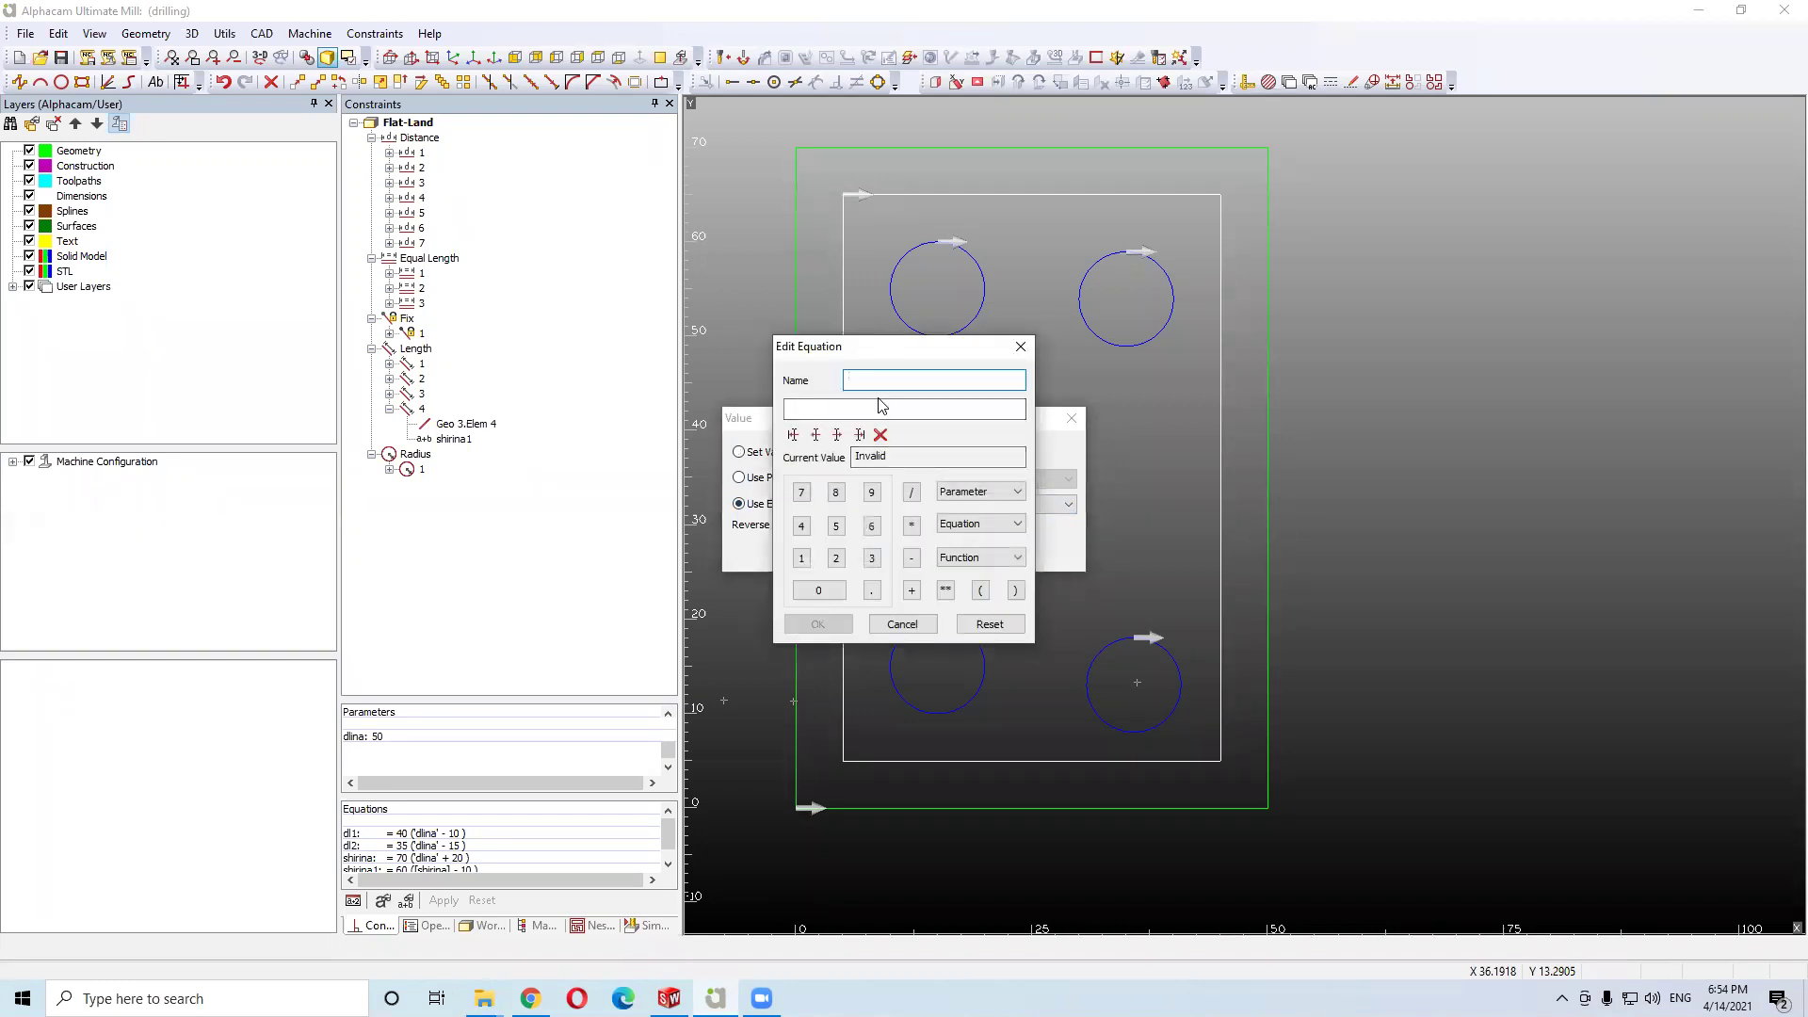
# Define the lower-right circle's distance equation as dl3 = 'dlina' - 15
pyautogui.write('dl3')
pyautogui.click(979, 492)
pyautogui.click(979, 491)
pyautogui.click(970, 511)
pyautogui.click(896, 409)
pyautogui.write('- 15')
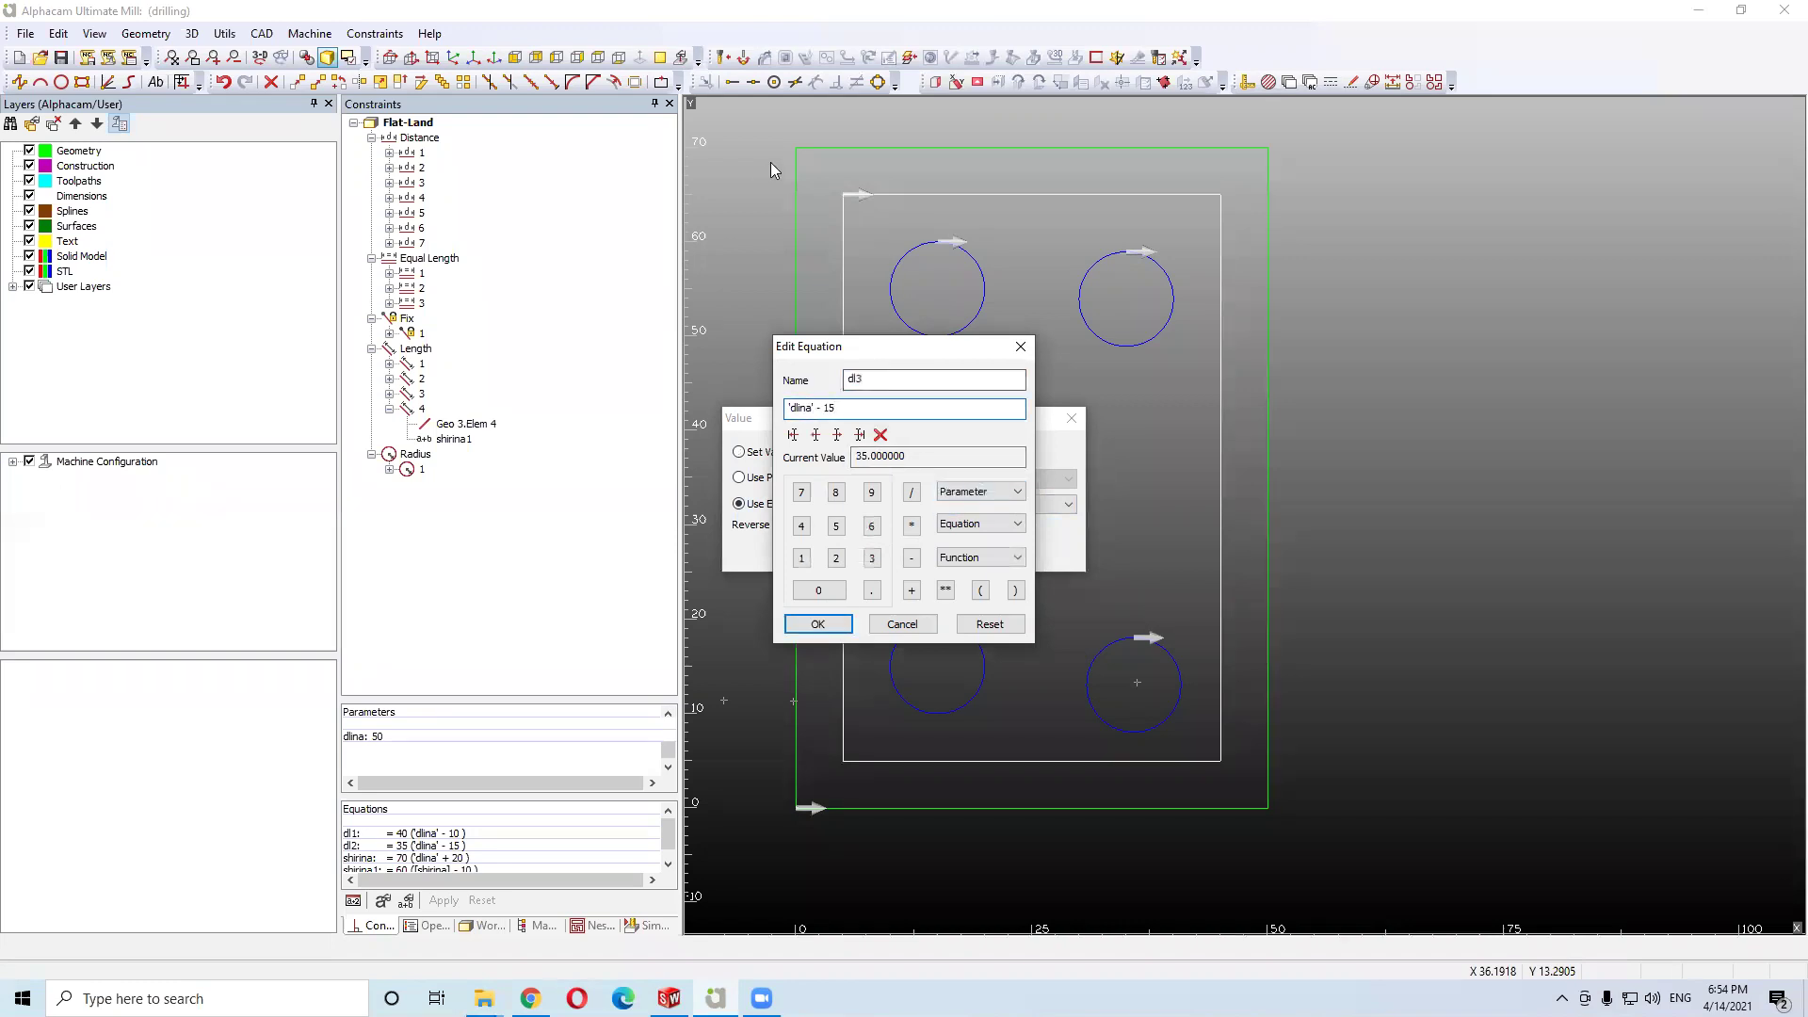
pyautogui.click(838, 621)
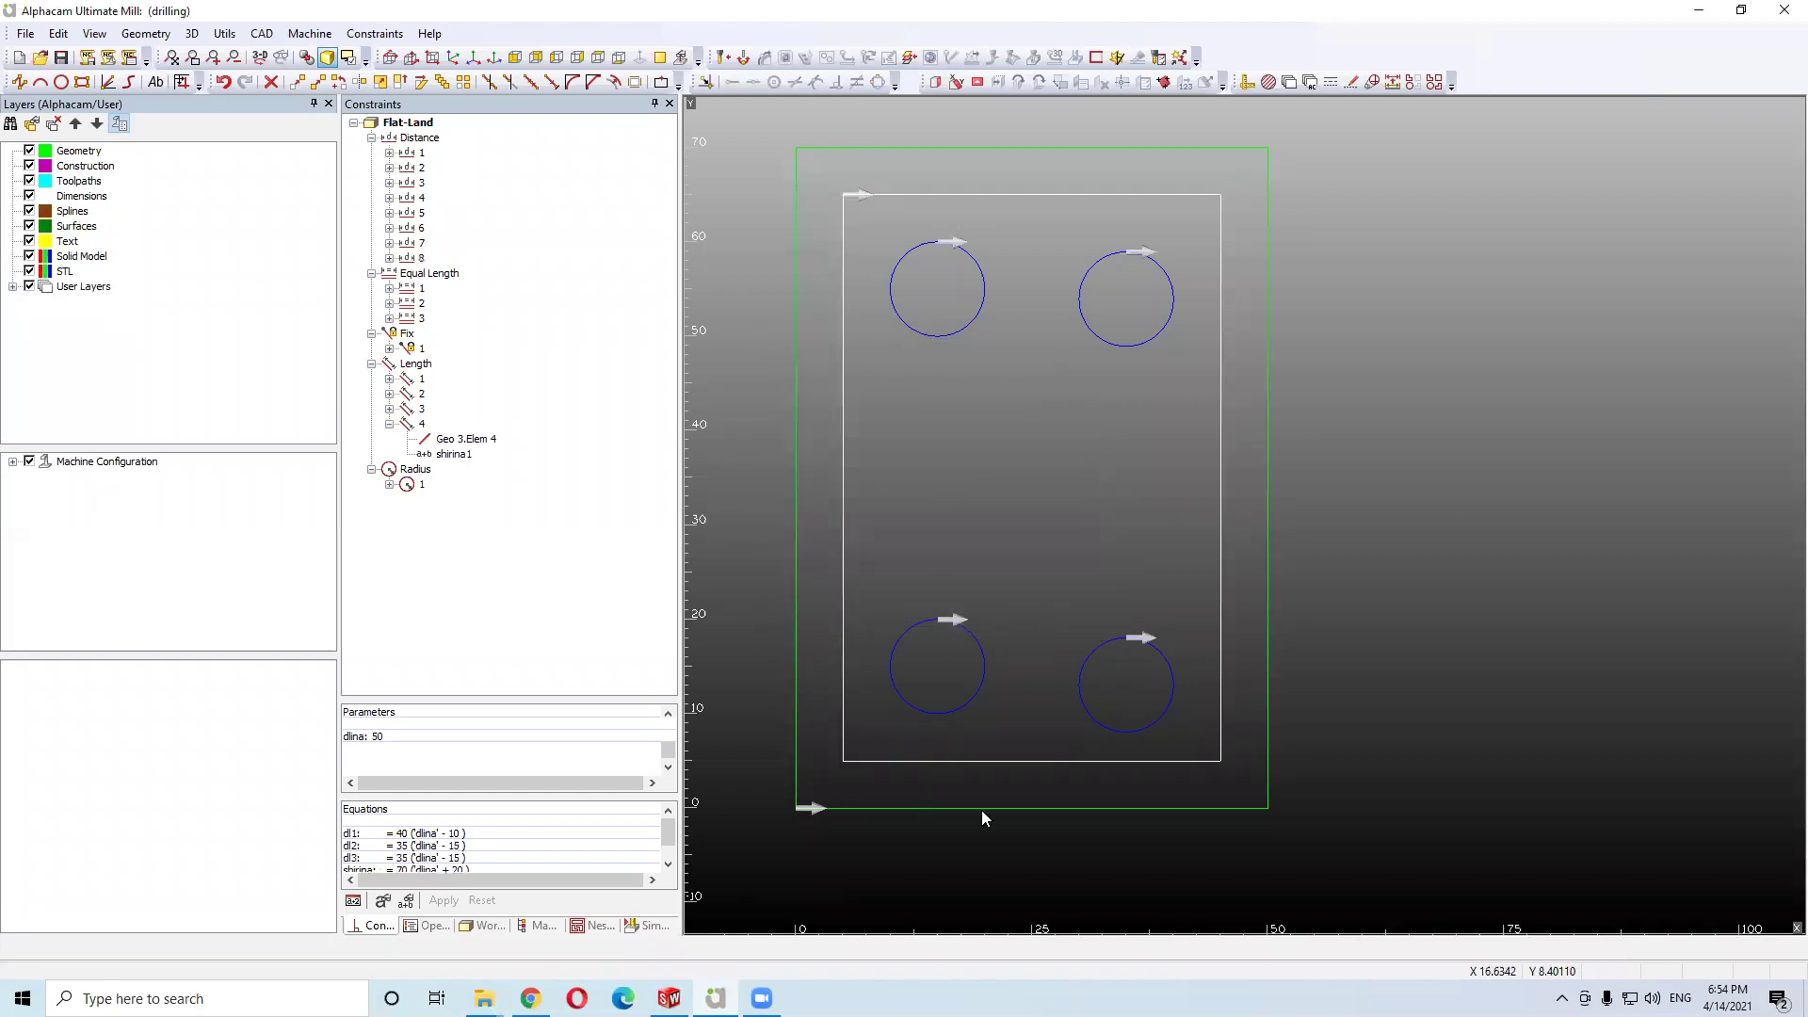
# Try to constrain the distance from the outer rectangle's bottom edge to the lower-left circle's centre to 15 again
pyautogui.click(310, 33)
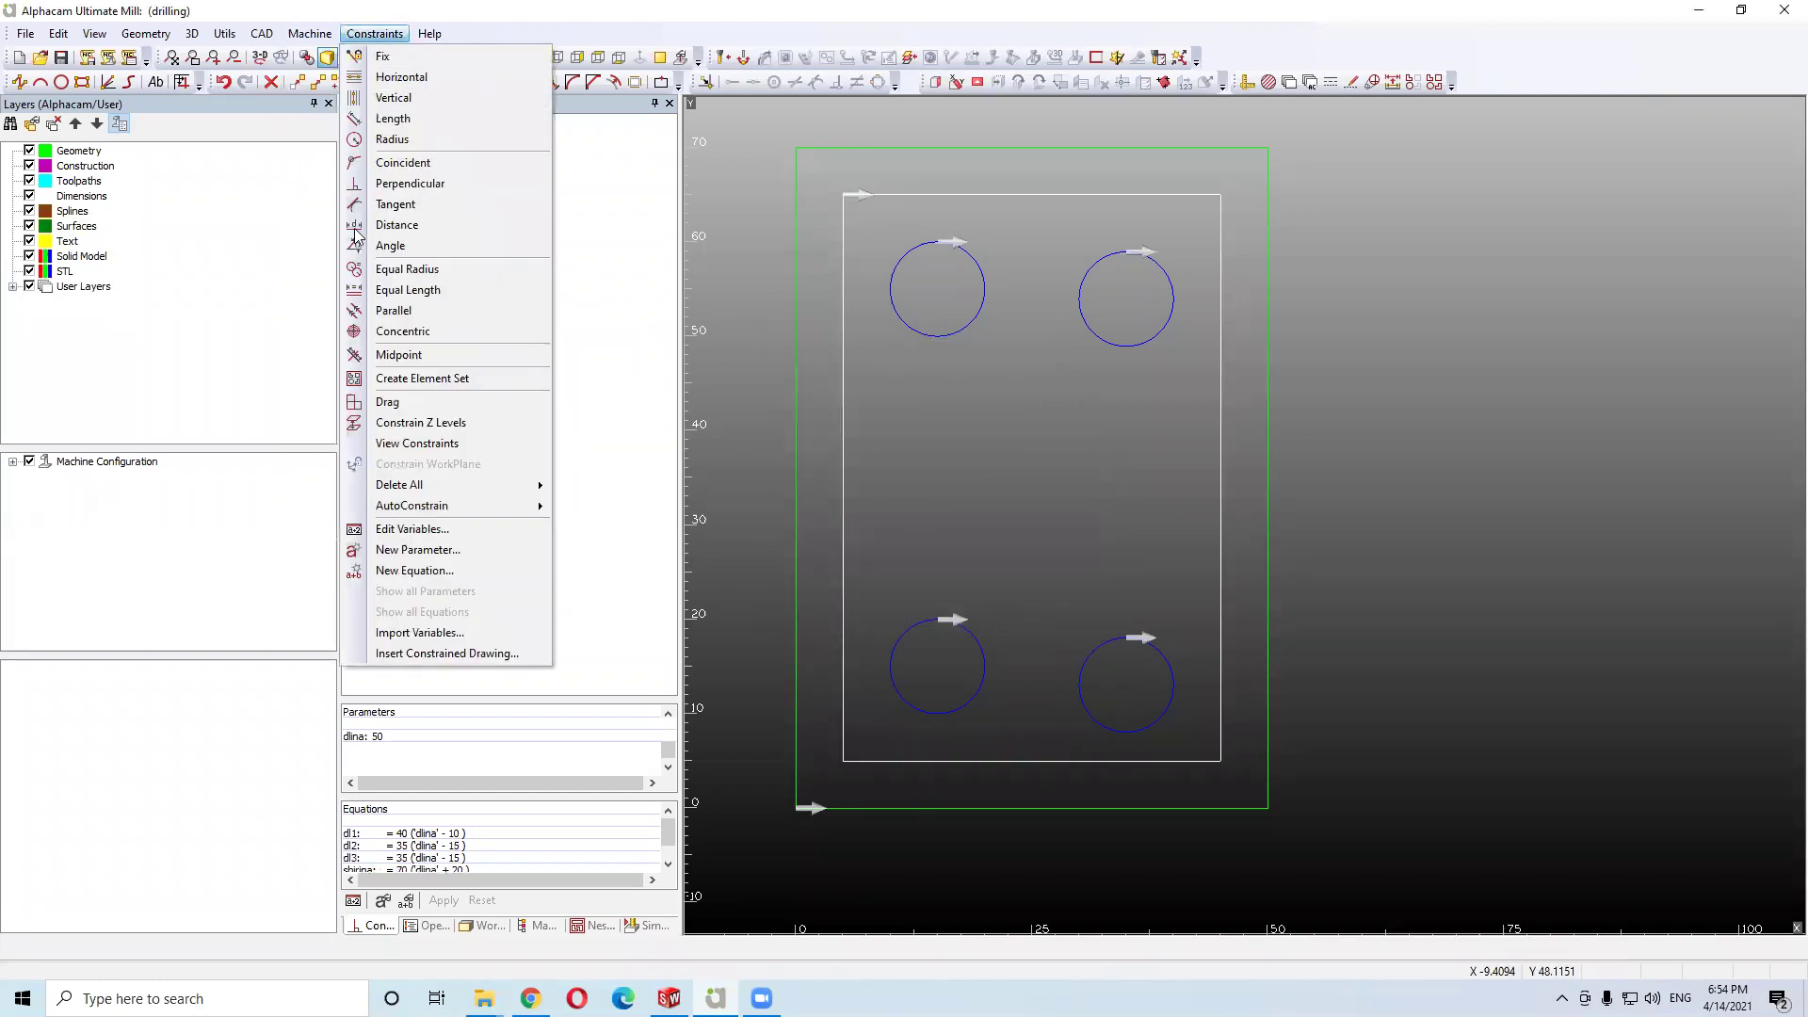
pyautogui.click(395, 225)
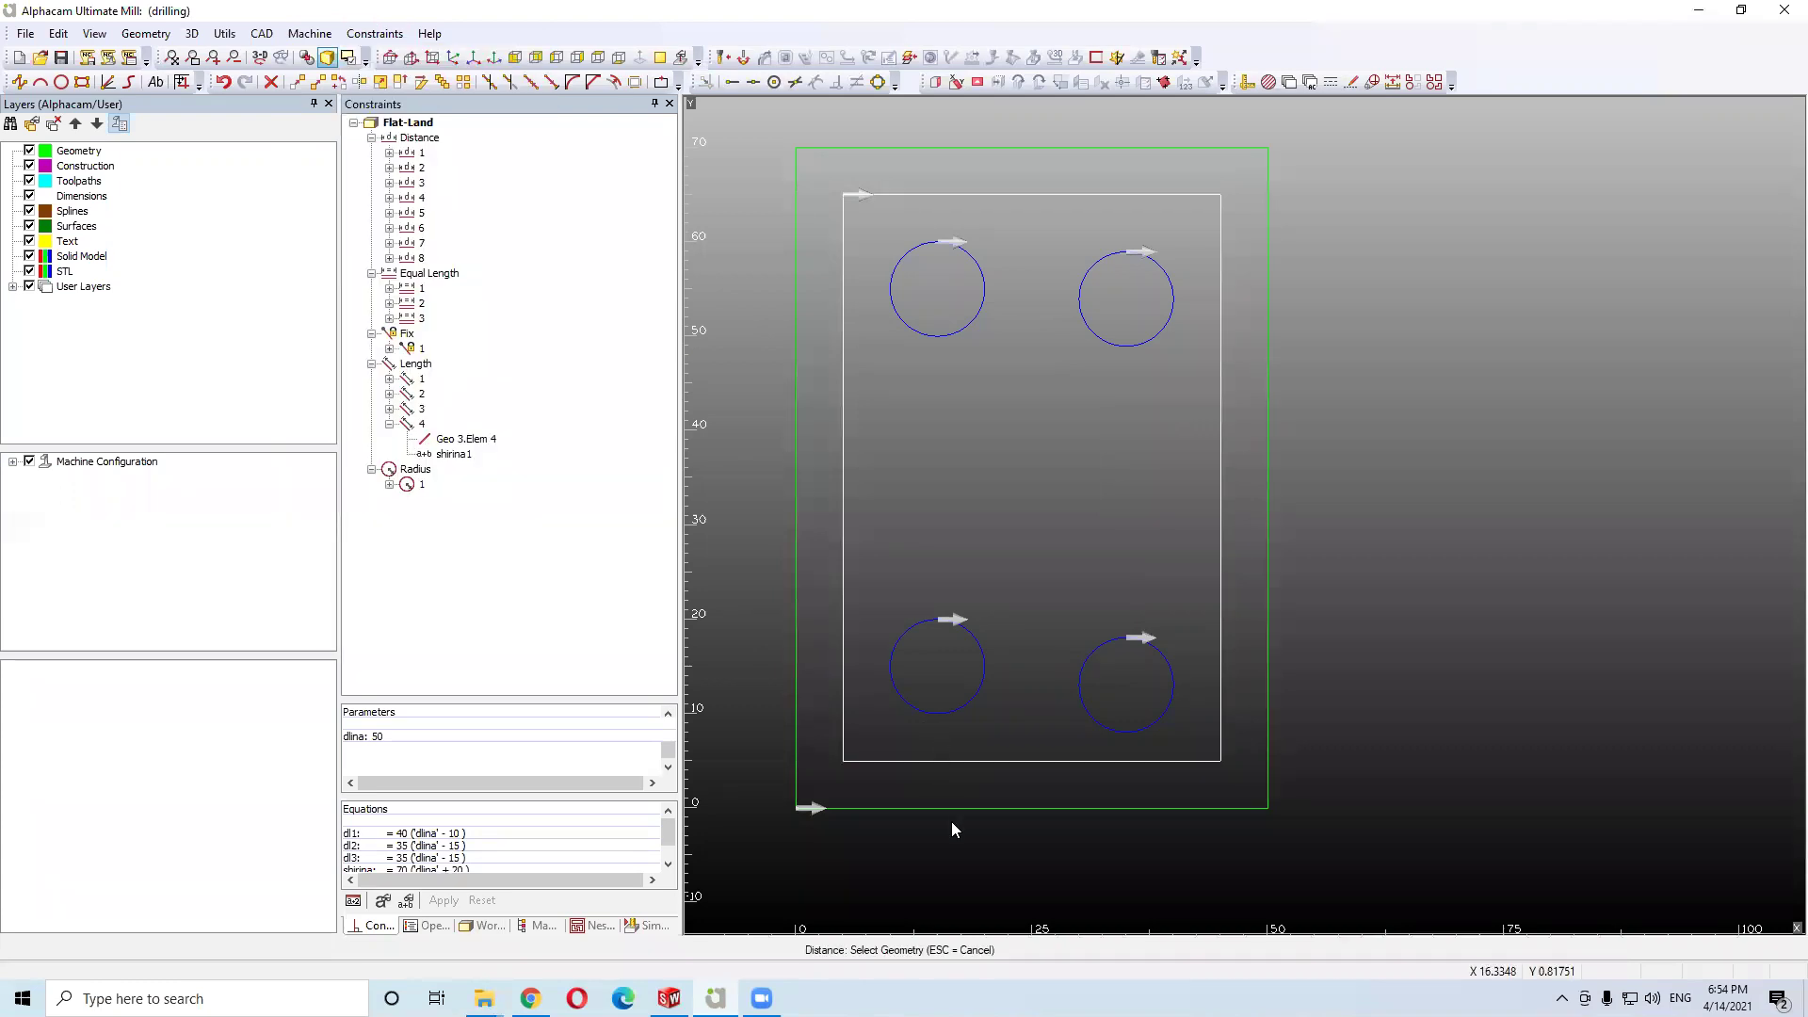
pyautogui.click(940, 670)
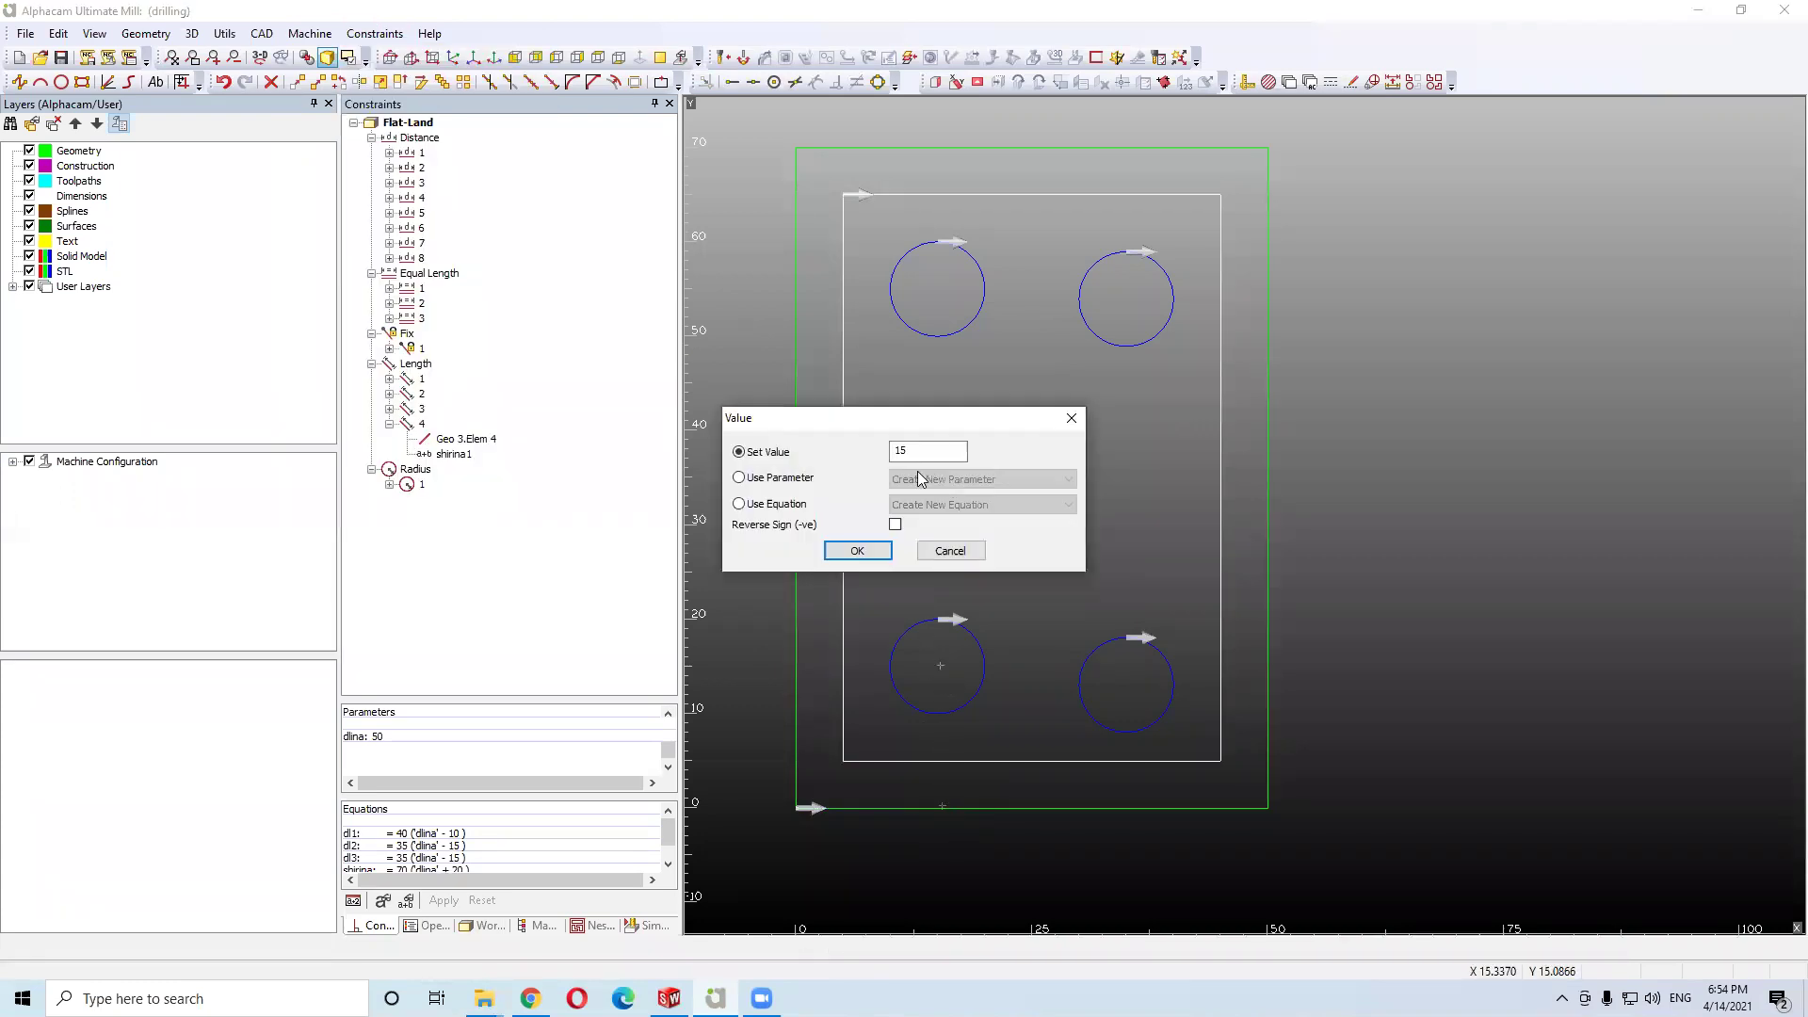
pyautogui.click(857, 551)
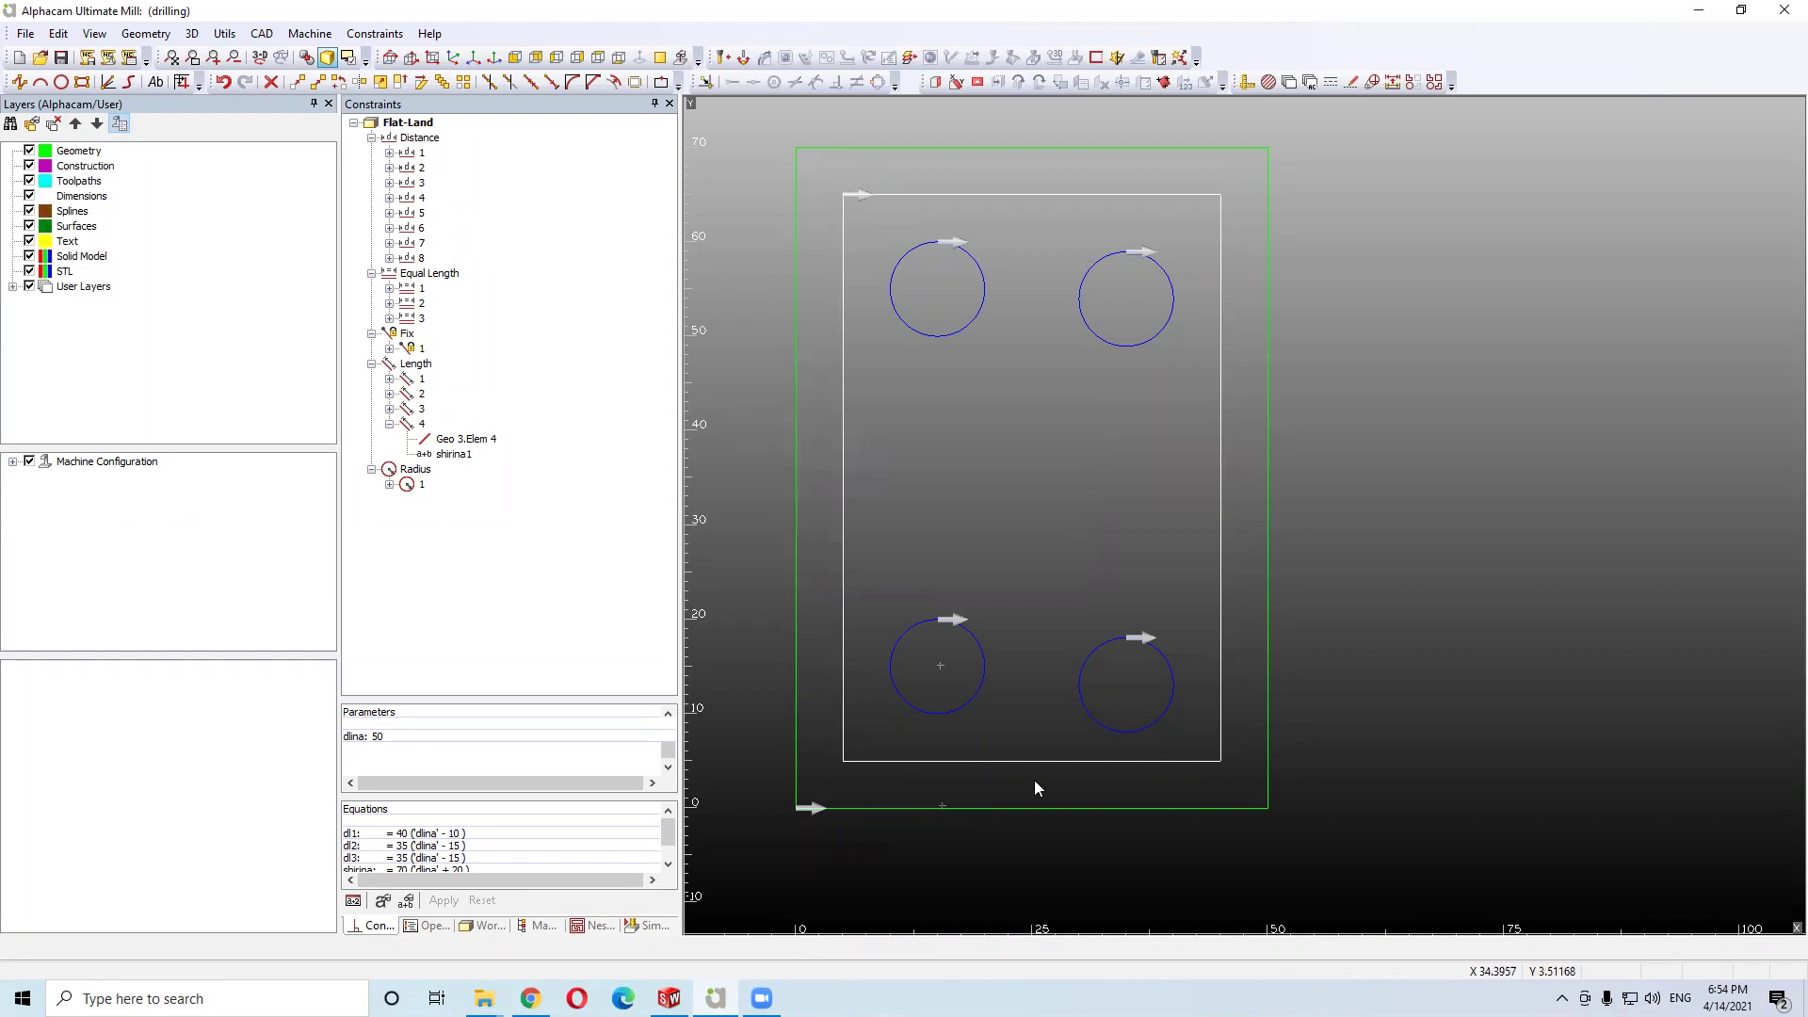
# Try to add a length constraint of 50 to the outer rectangle's bottom edge
pyautogui.click(351, 35)
pyautogui.click(393, 119)
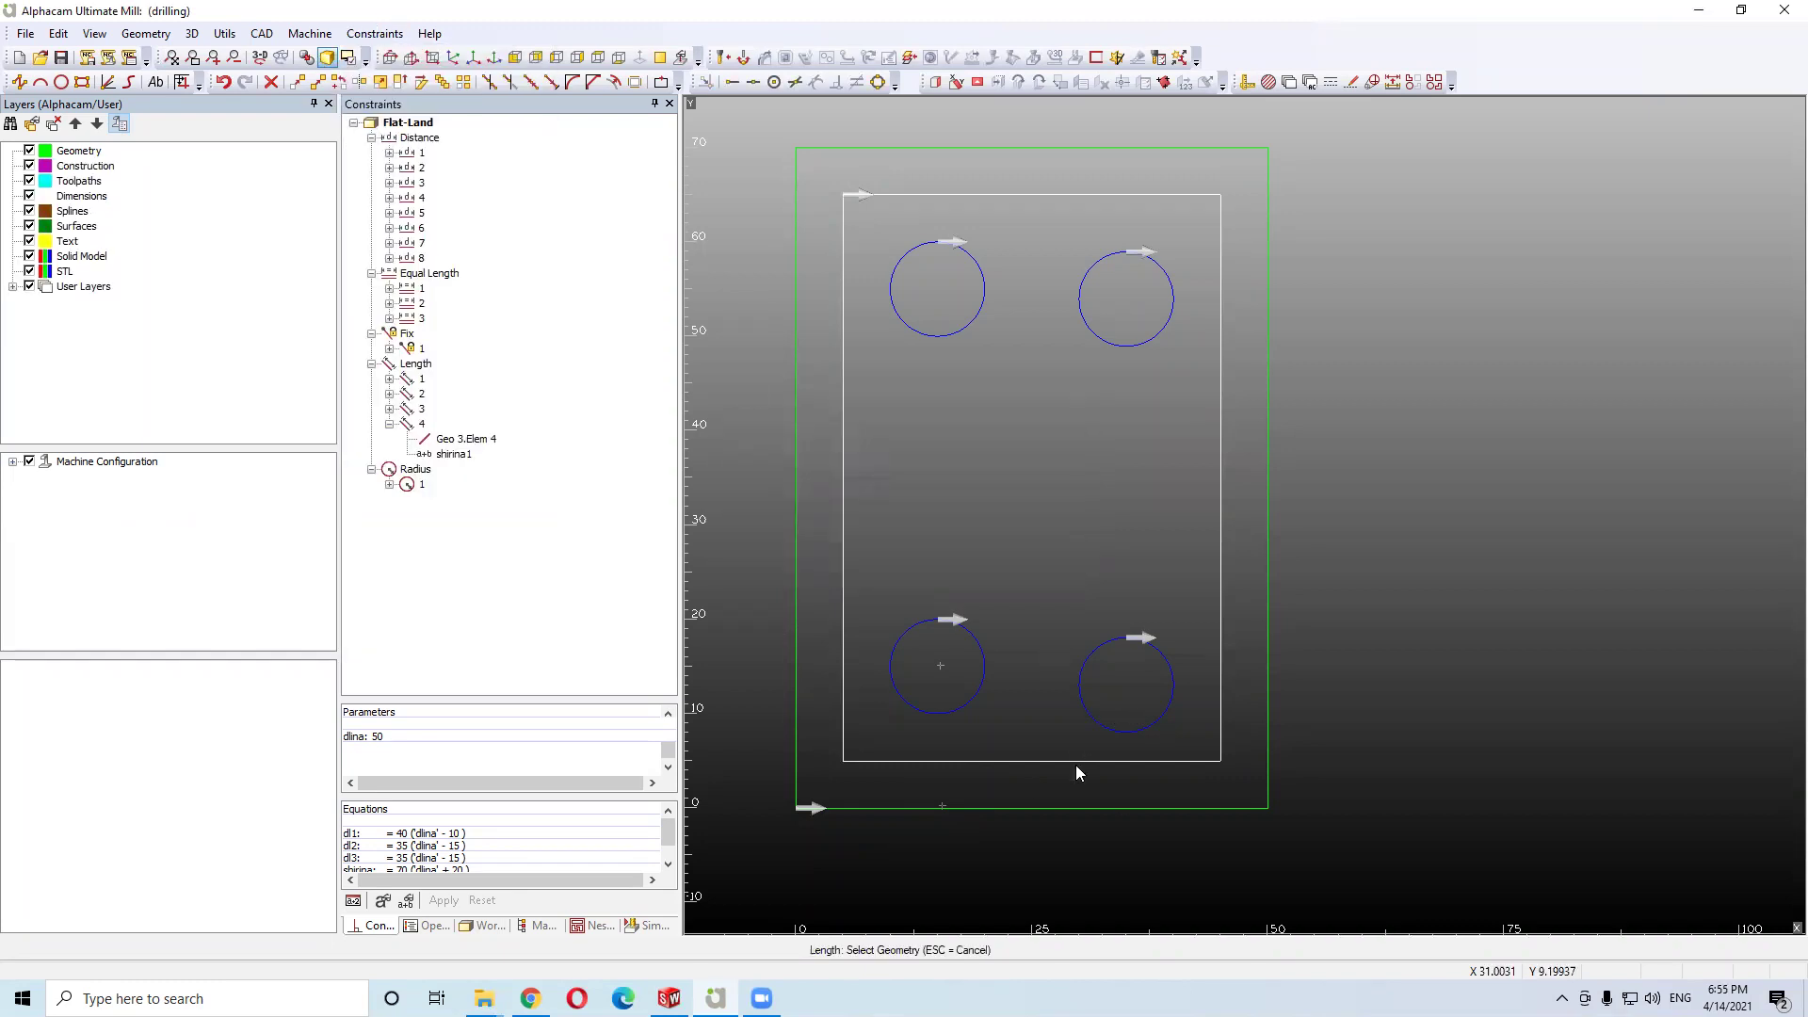
pyautogui.click(1094, 806)
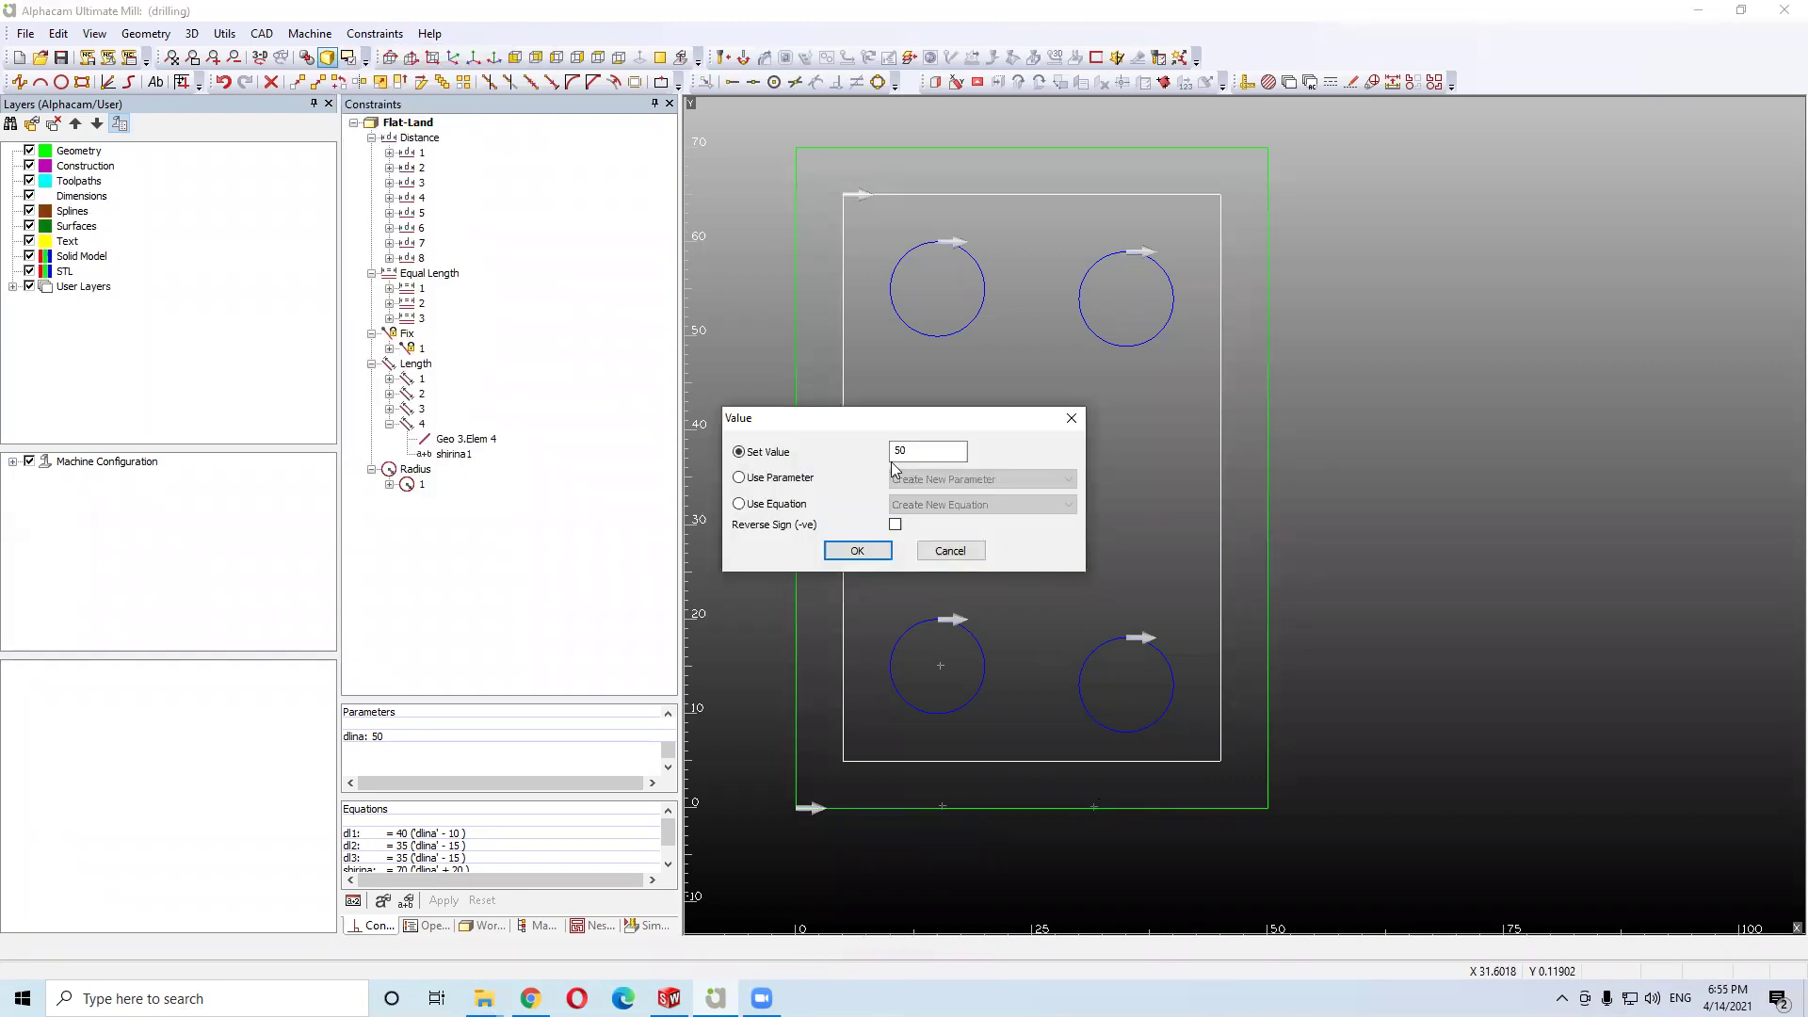
pyautogui.press('Return')
# Constrain the distance from the outer rectangle's bottom edge to the lower-right circle's centre to 15
pyautogui.click(374, 34)
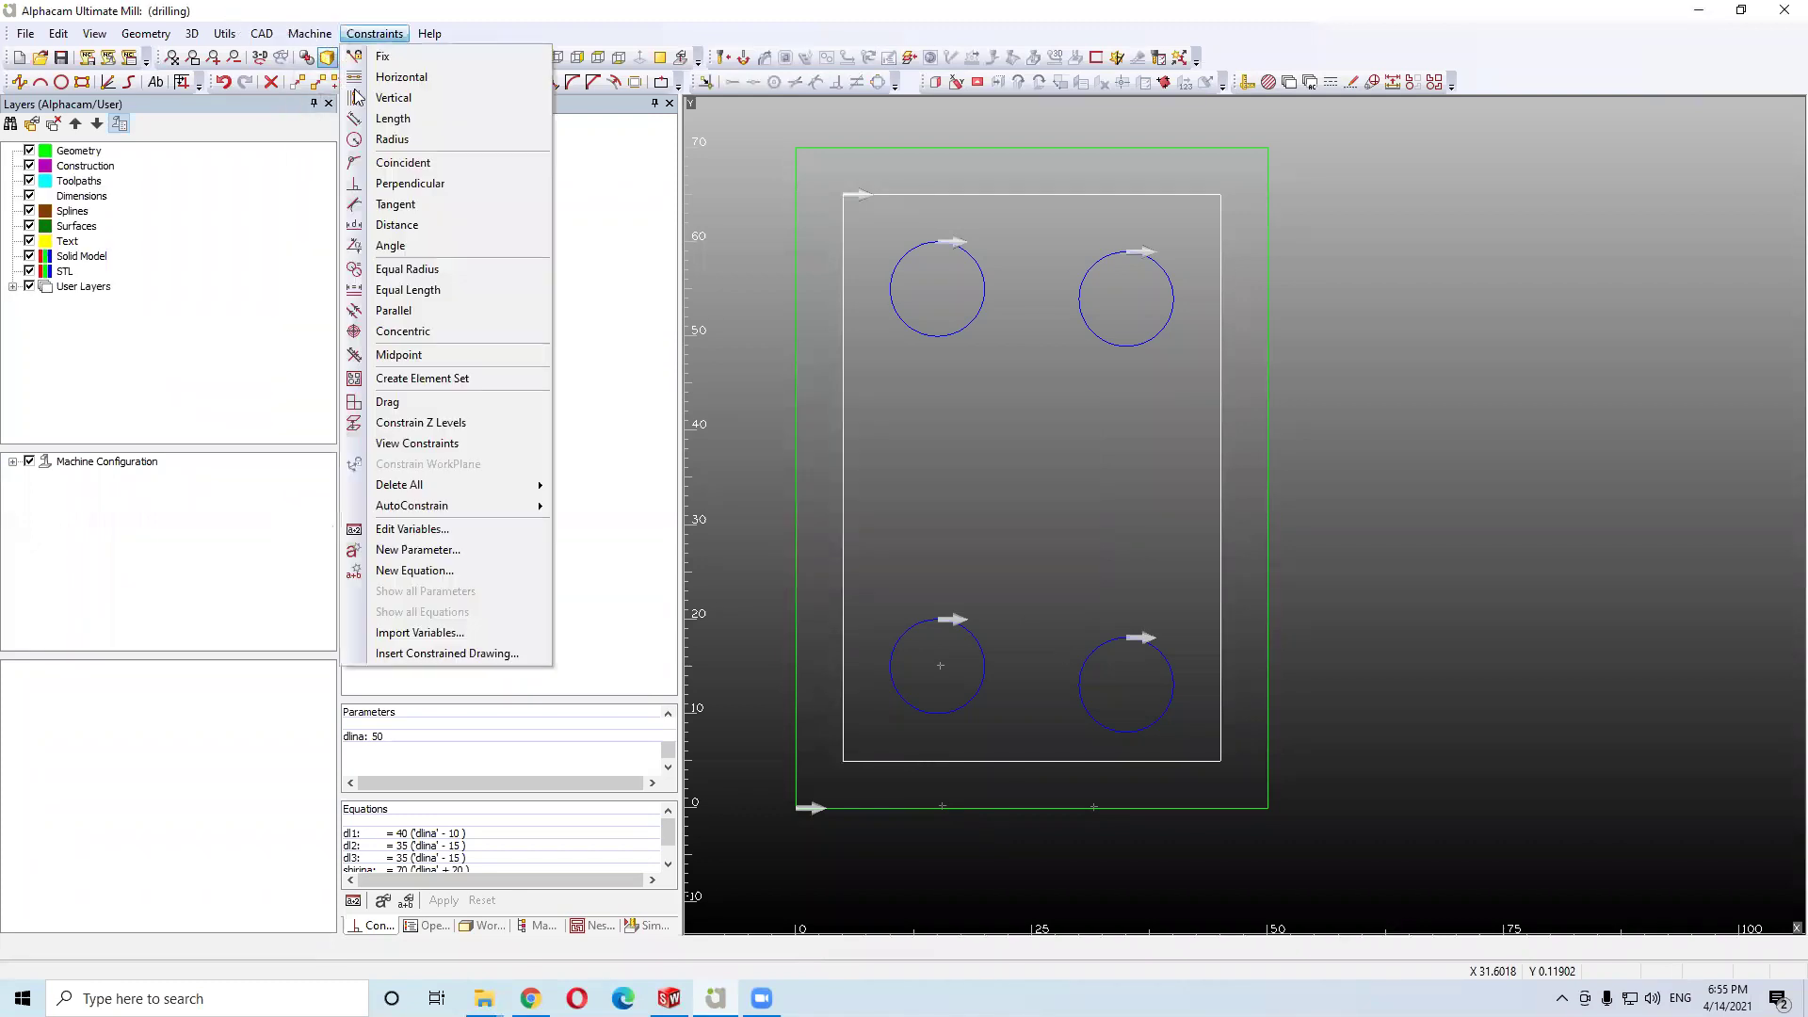
pyautogui.click(391, 226)
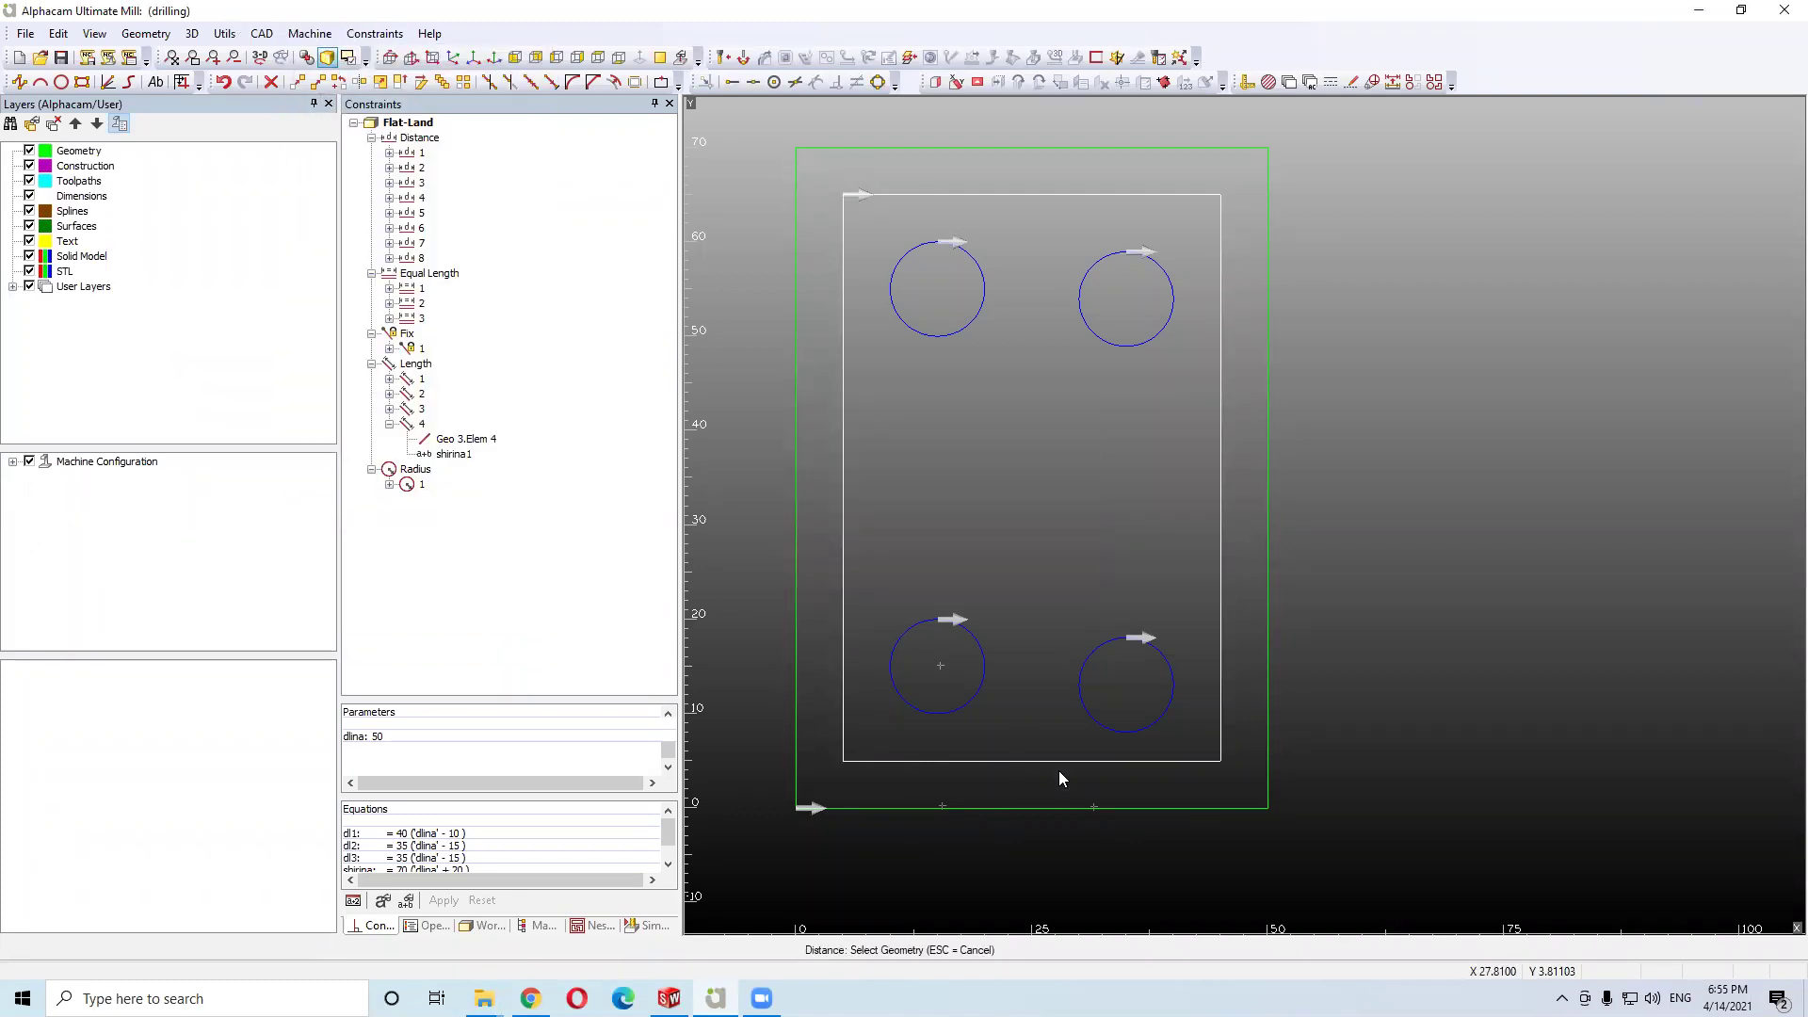
pyautogui.click(1109, 807)
pyautogui.click(1126, 688)
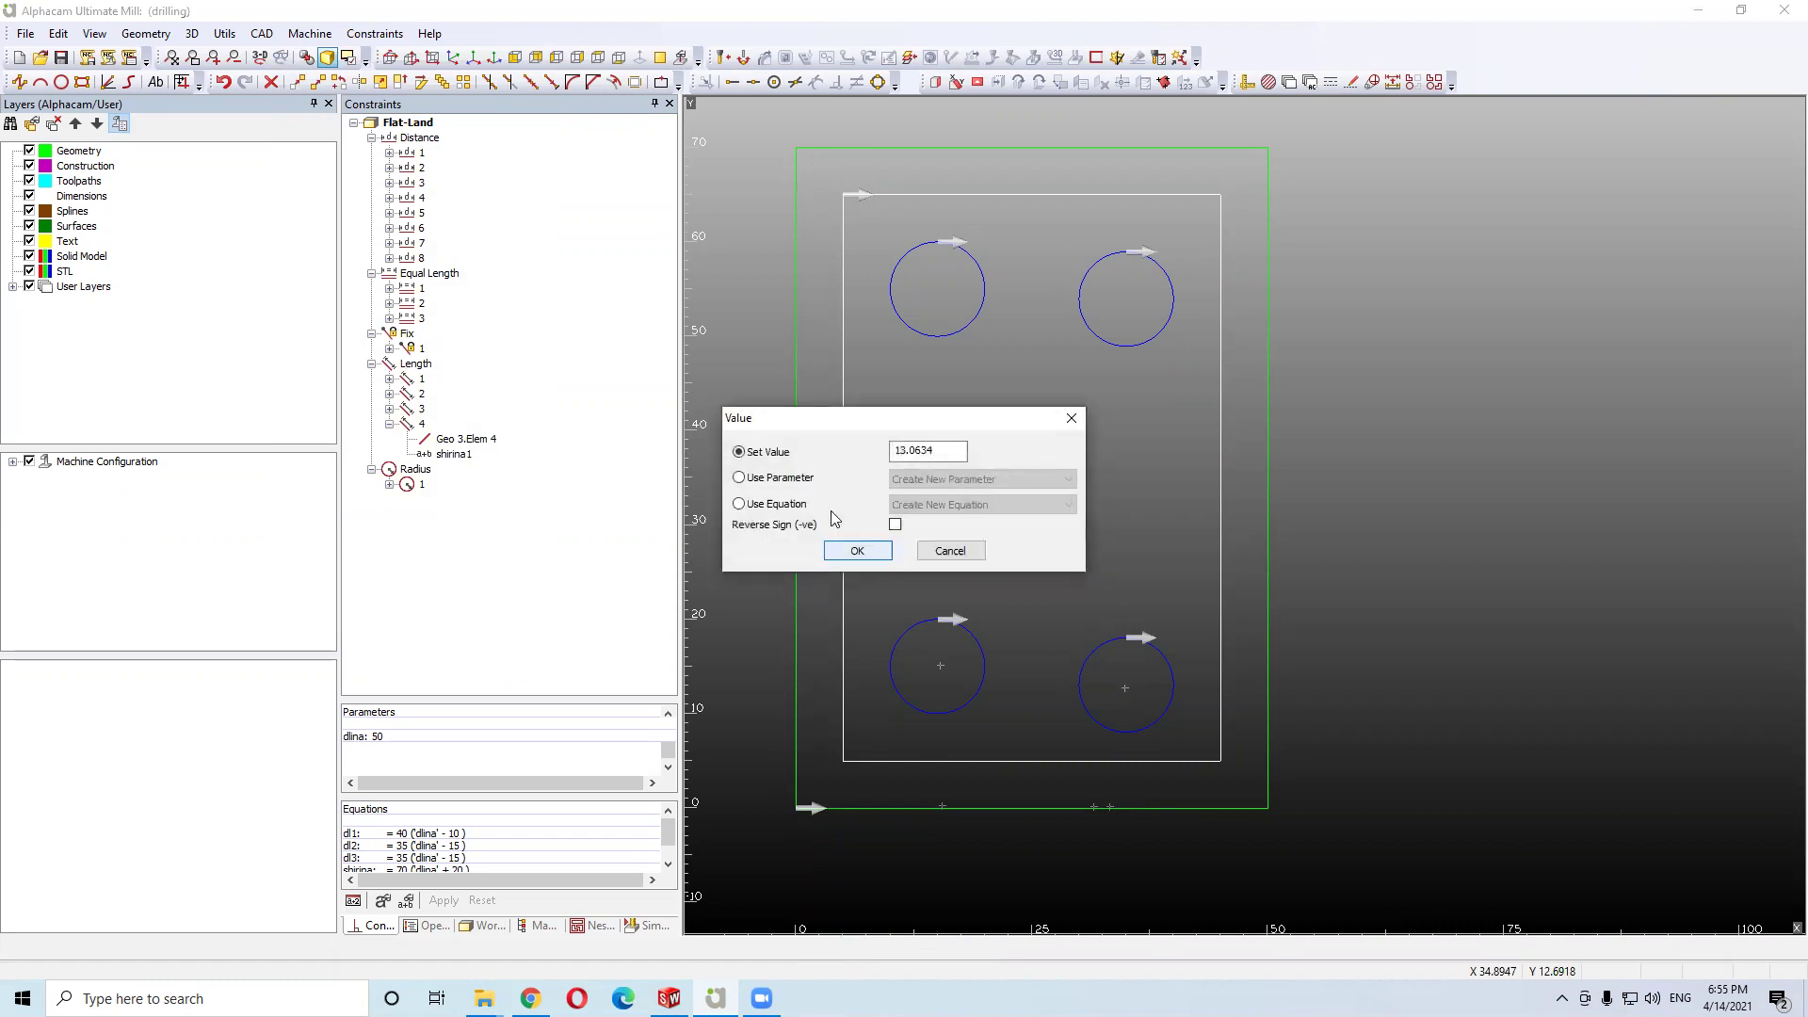
pyautogui.doubleClick(893, 449)
pyautogui.write('15')
pyautogui.click(857, 550)
pyautogui.scroll(2, 1117, 362)
pyautogui.scroll(-2, 1119, 339)
pyautogui.scroll(1, 1140, 254)
pyautogui.scroll(1, 1139, 256)
pyautogui.scroll(-1, 1134, 263)
# Constrain the distance from the outer rectangle's top edge to the upper-right circle's centre to 15
pyautogui.click(337, 35)
pyautogui.click(337, 34)
pyautogui.click(337, 34)
pyautogui.click(374, 34)
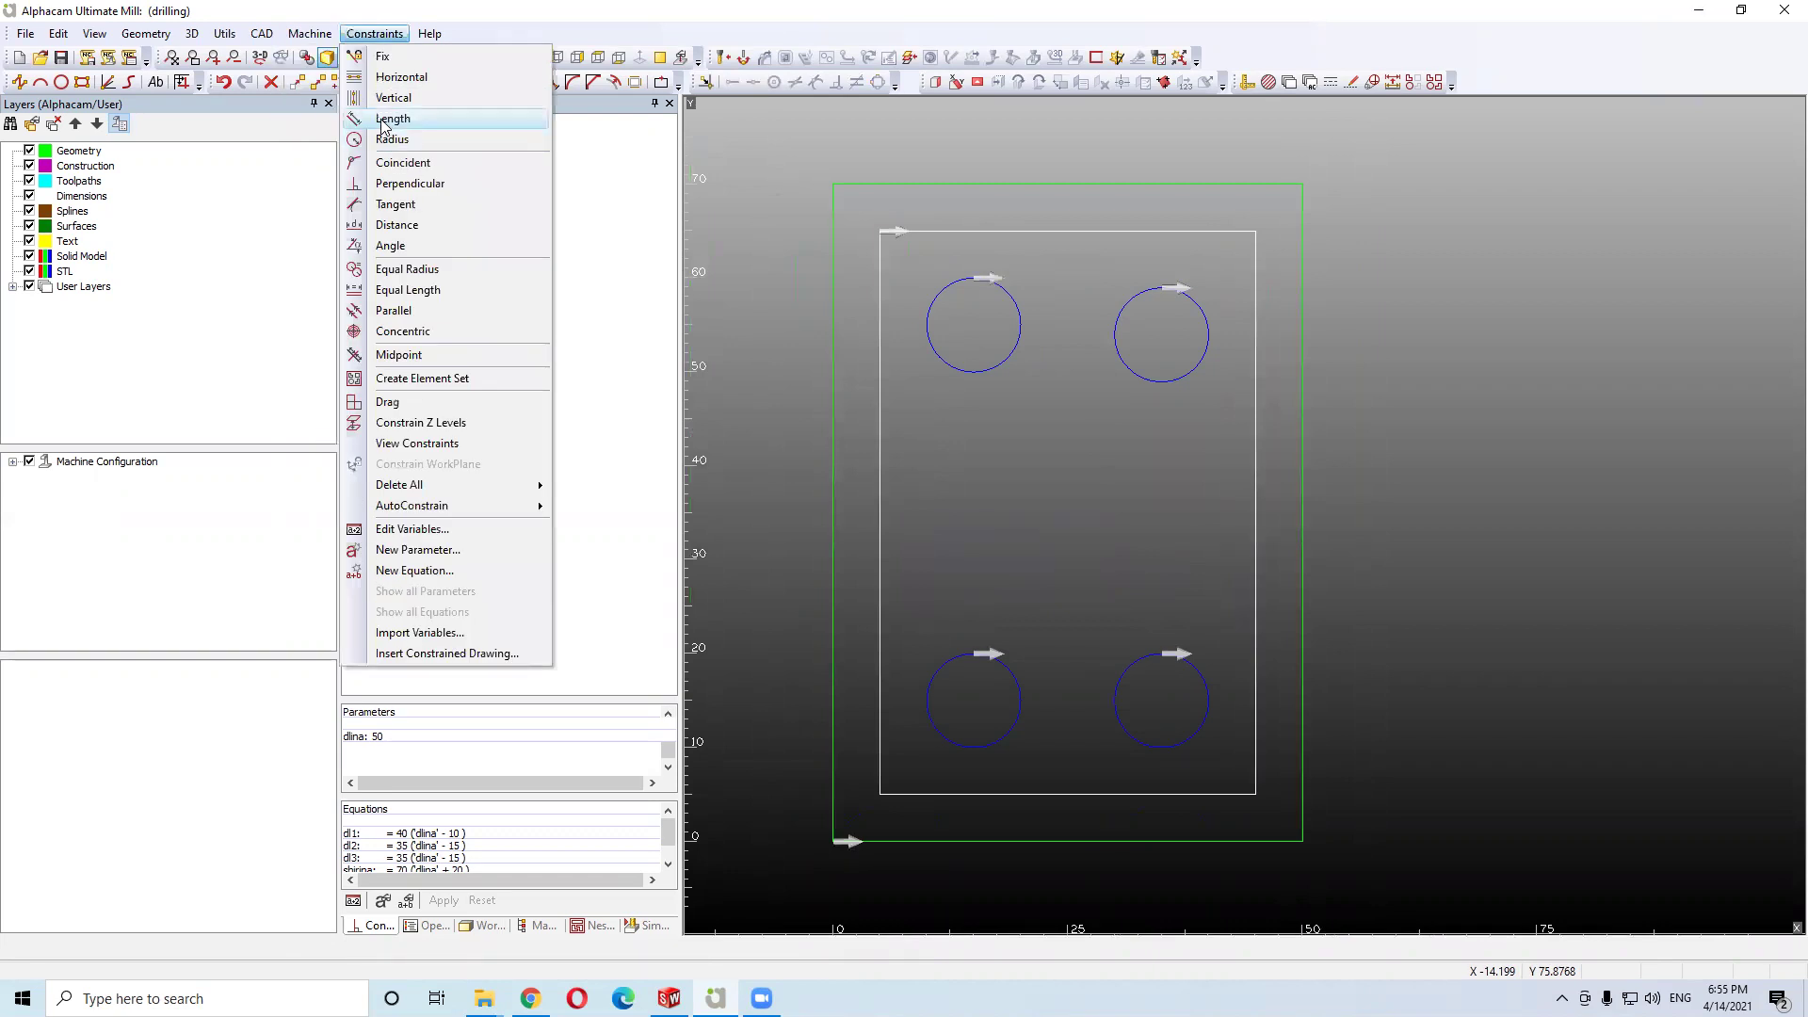
pyautogui.click(392, 226)
pyautogui.click(1153, 185)
pyautogui.click(1164, 332)
pyautogui.moveTo(970, 448); pyautogui.dragTo(802, 475)
pyautogui.write('15')
pyautogui.press('Return')
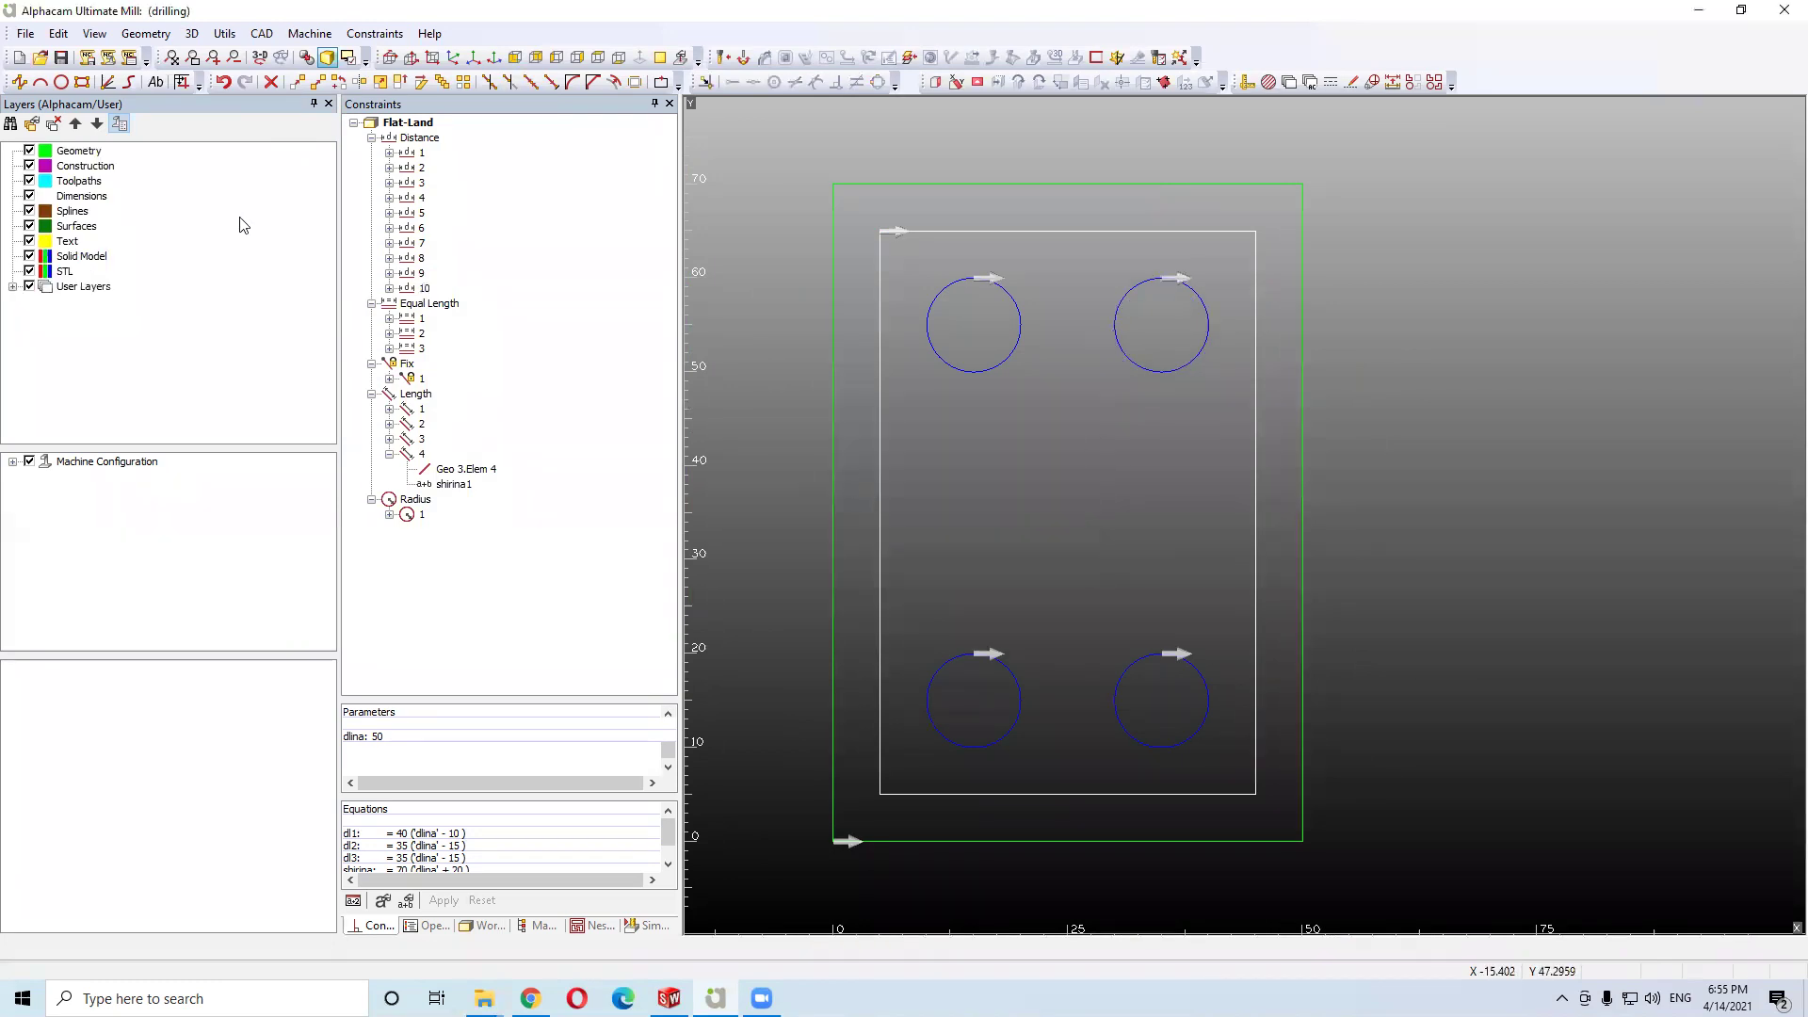
# Set the dlina parameter to 100 and apply it to the constrained drawing
pyautogui.scroll(-2, 697, 388)
pyautogui.click(403, 738)
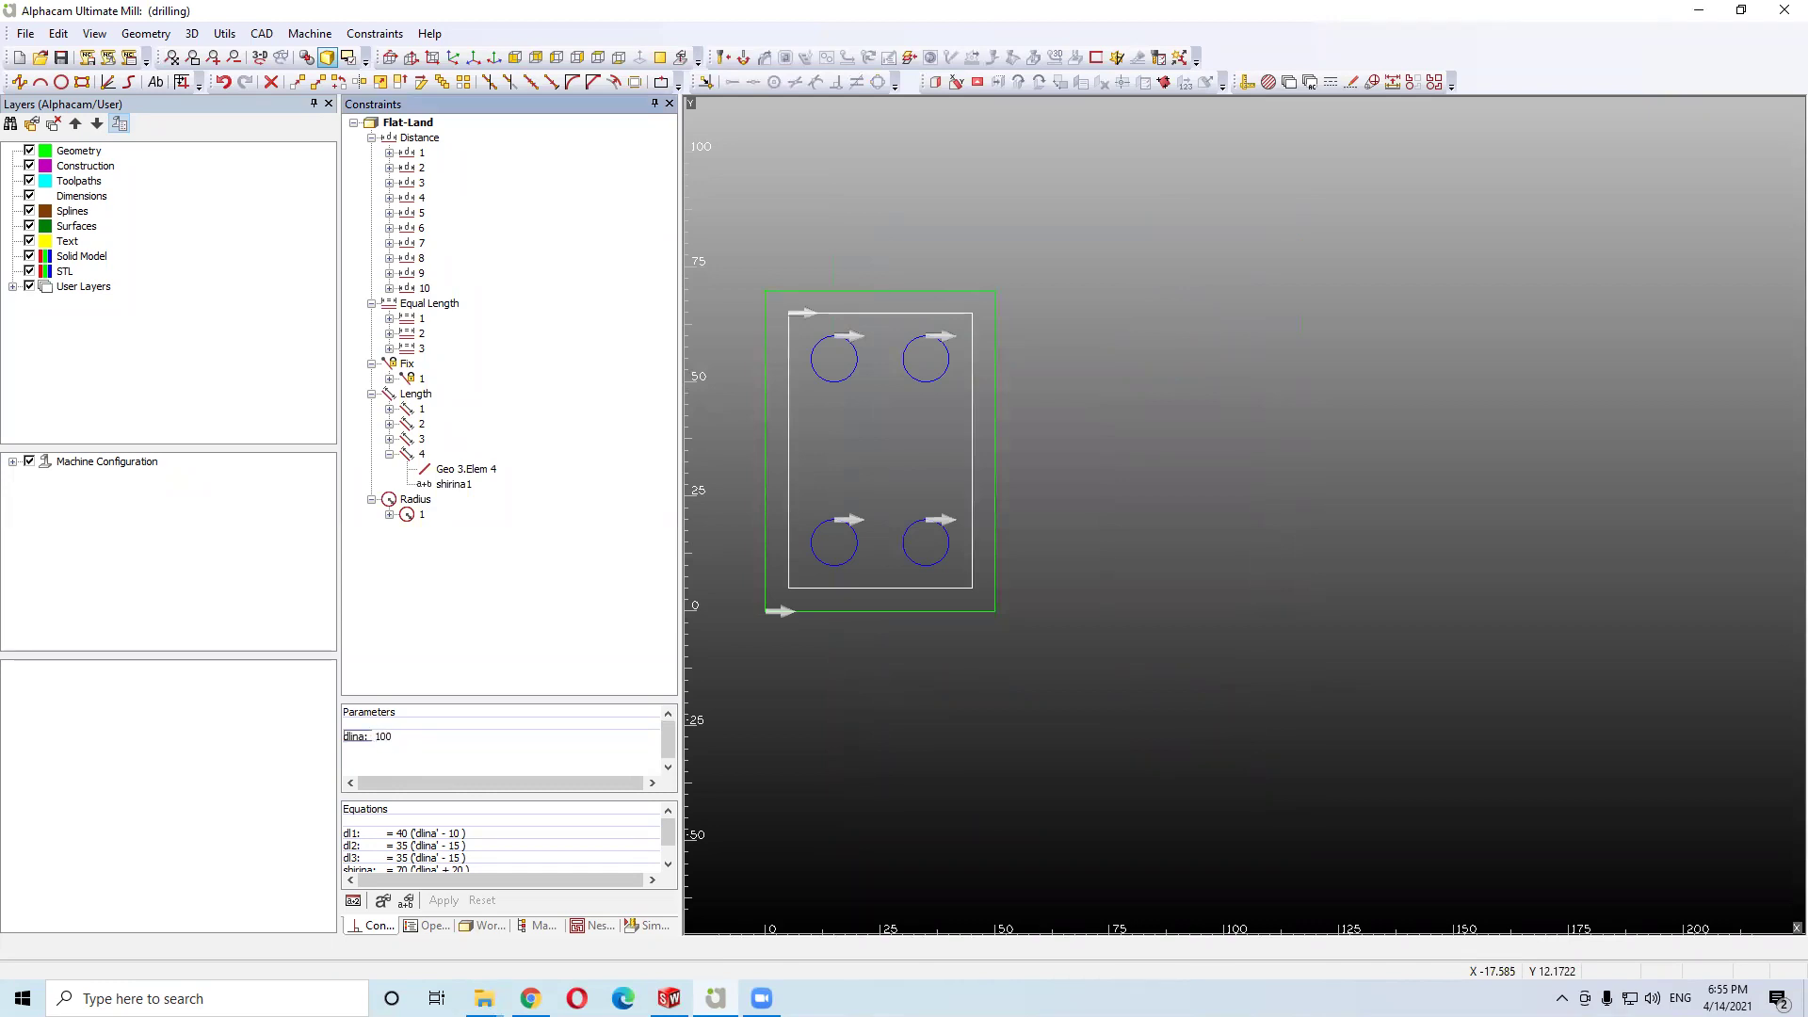
pyautogui.press('Return')
pyautogui.click(441, 900)
pyautogui.scroll(-1, 1016, 612)
pyautogui.scroll(1, 954, 420)
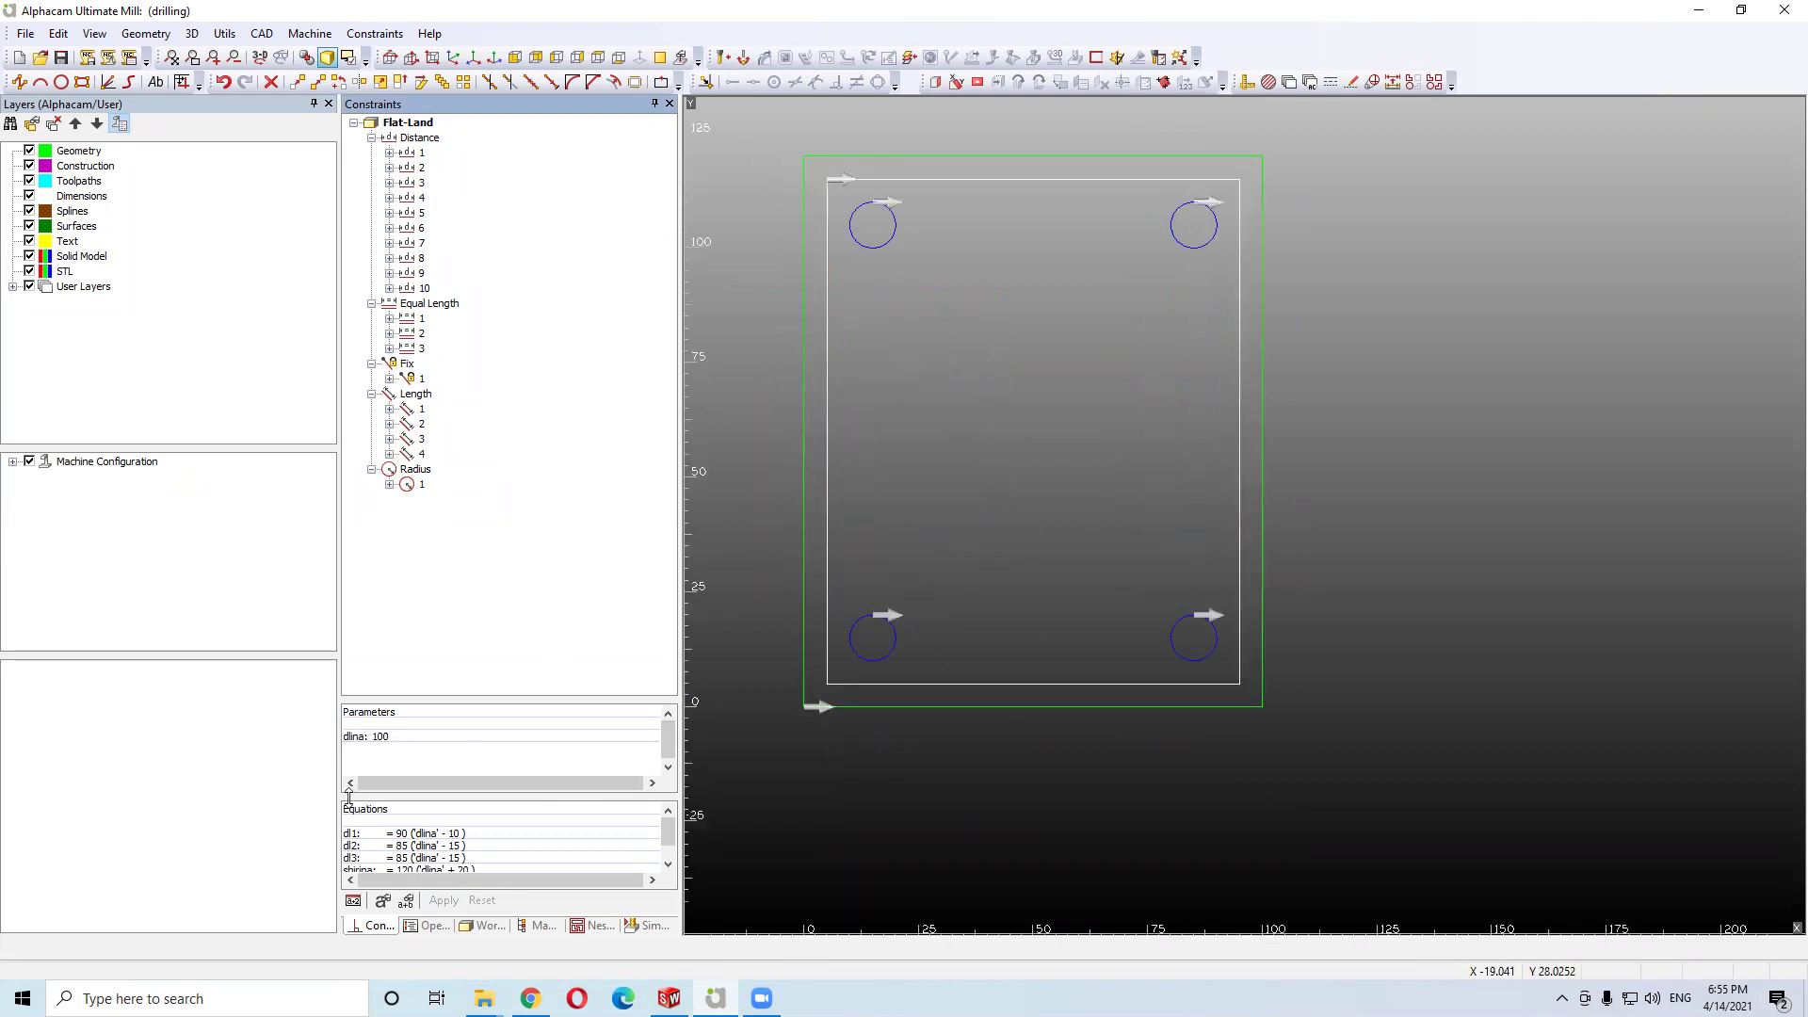
# Set the dlina parameter to 880
pyautogui.click(401, 733)
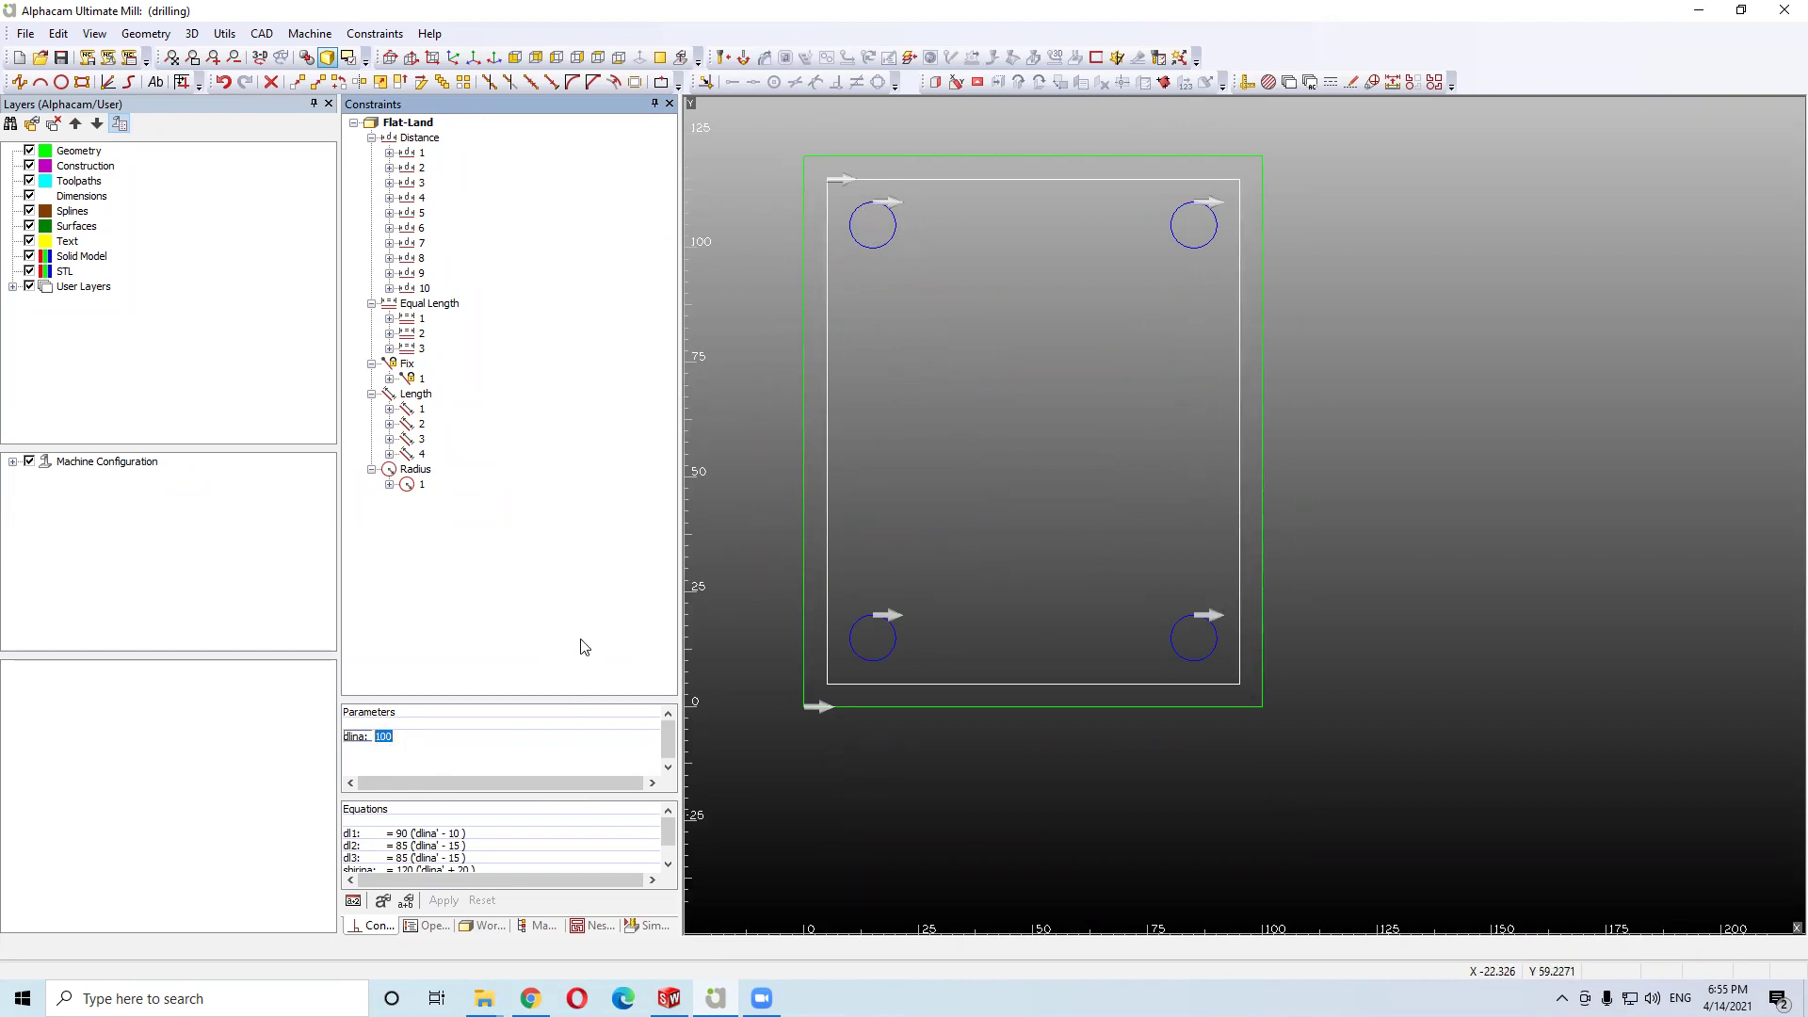
pyautogui.write('880')
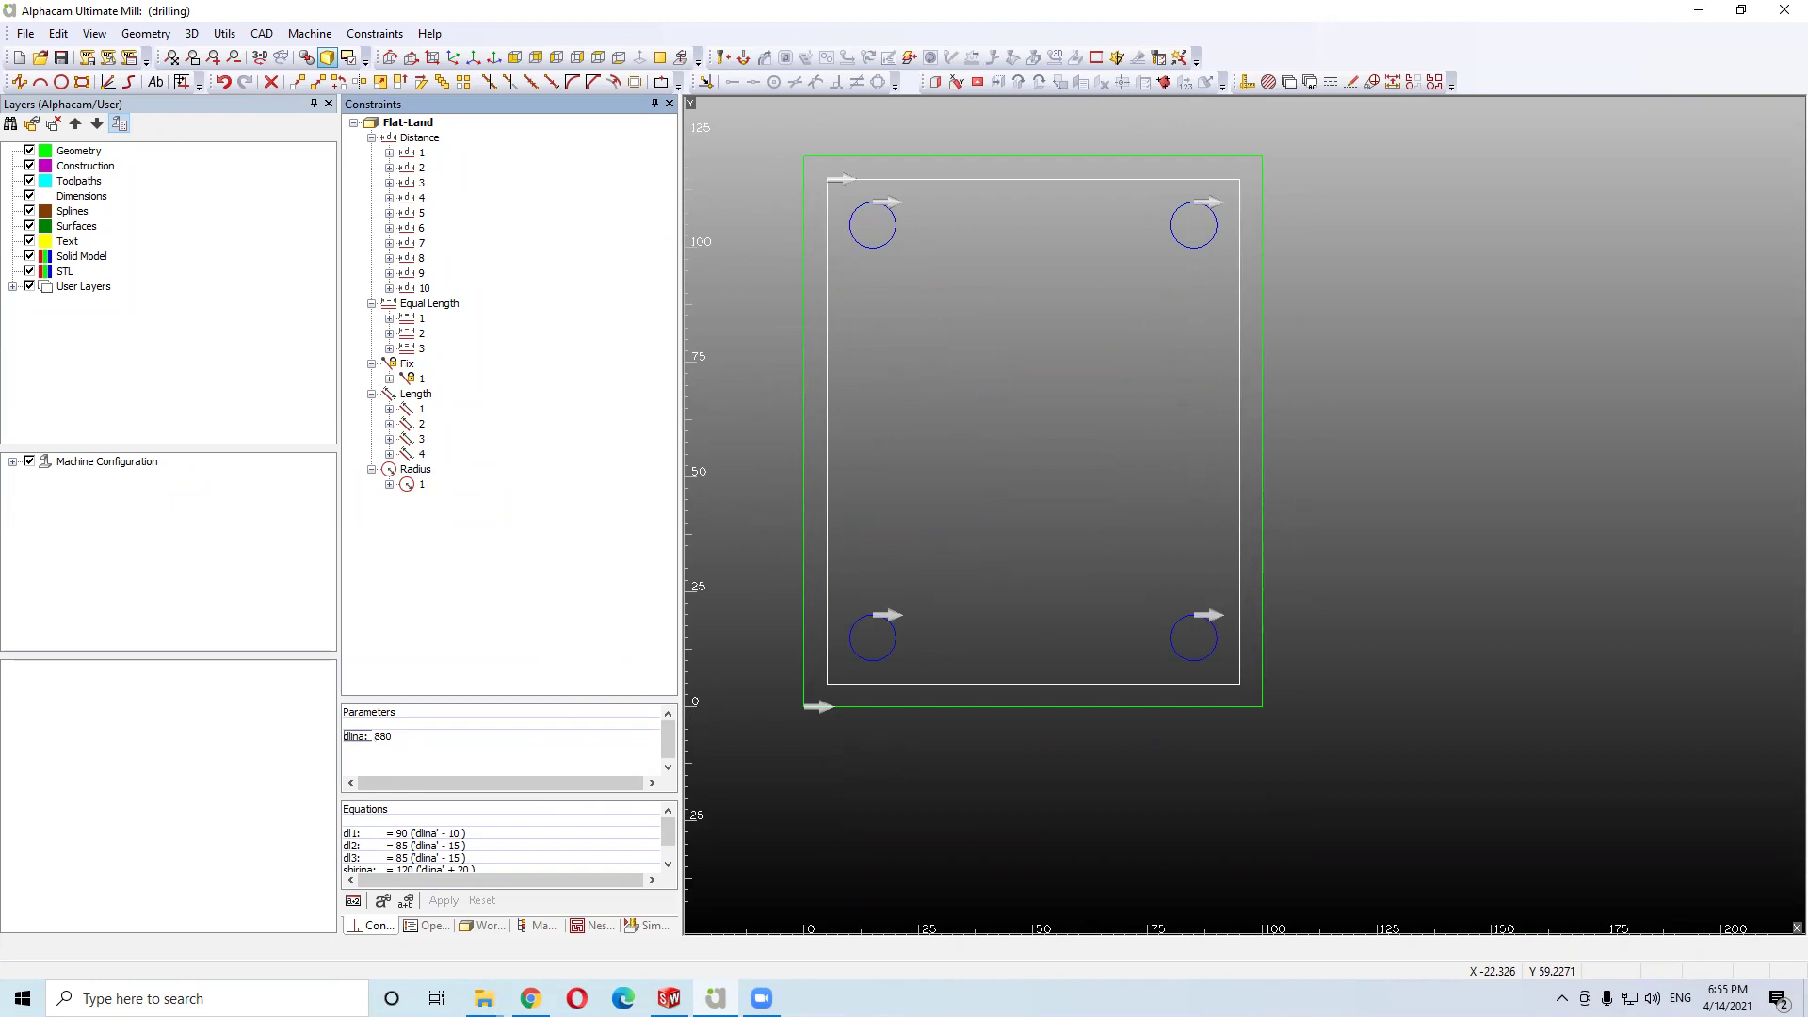